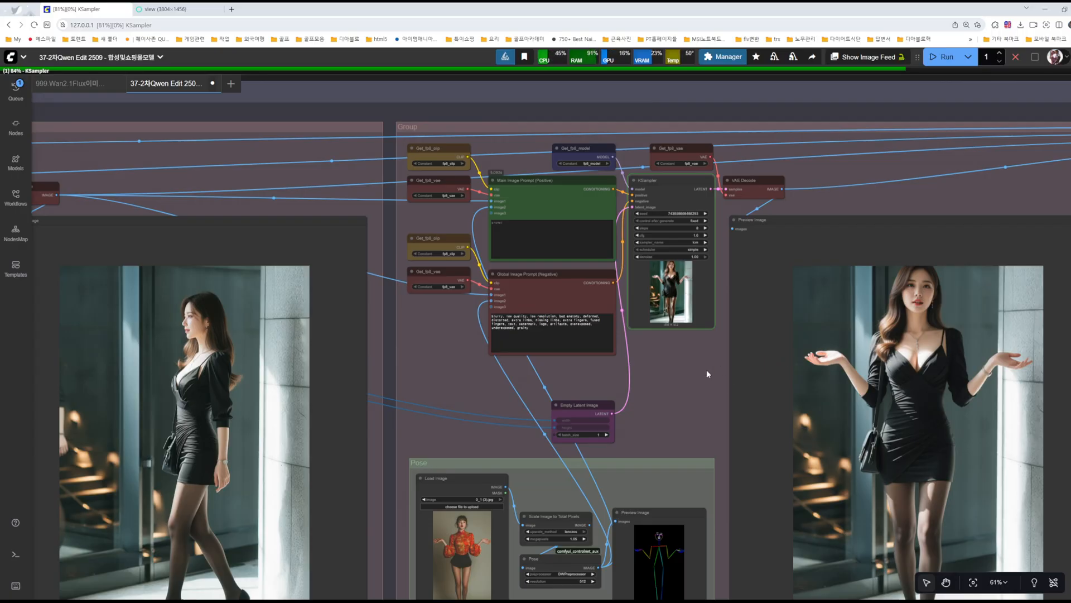
# - Examine the Main4 pose groups, their generated model images and the combined multi-image preview while the queue is processed
pyautogui.scroll(-2, 666, 402)
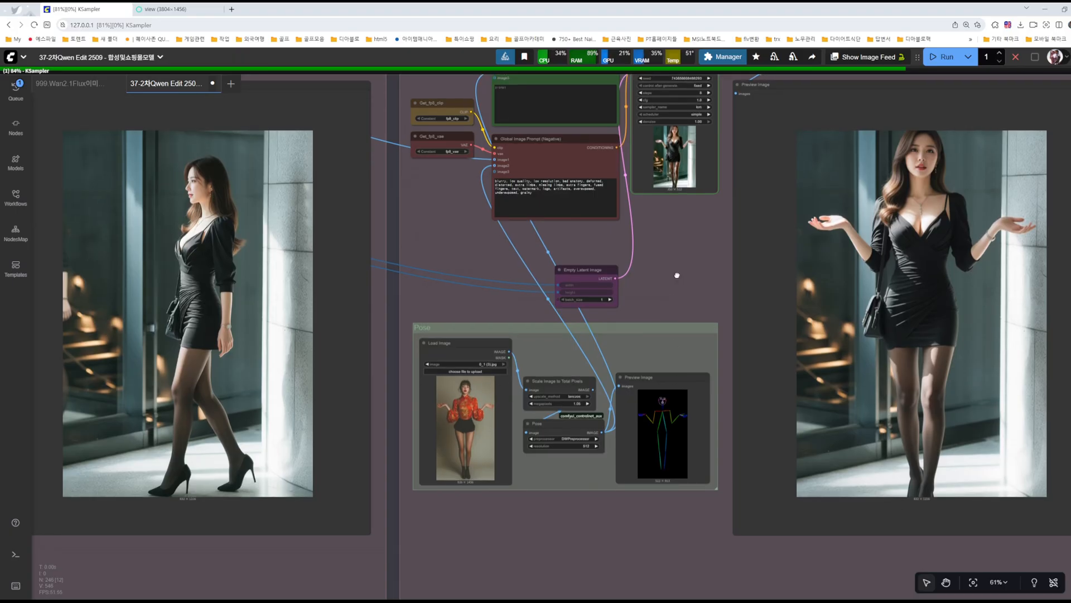
pyautogui.moveTo(677, 275); pyautogui.dragTo(675, 298)
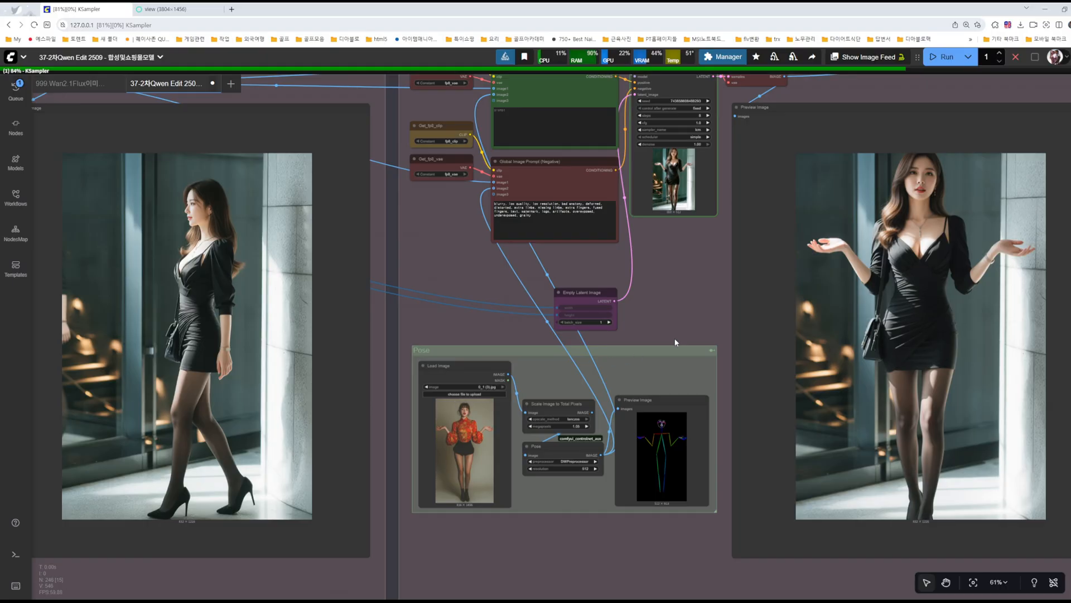
pyautogui.moveTo(671, 301); pyautogui.dragTo(673, 311)
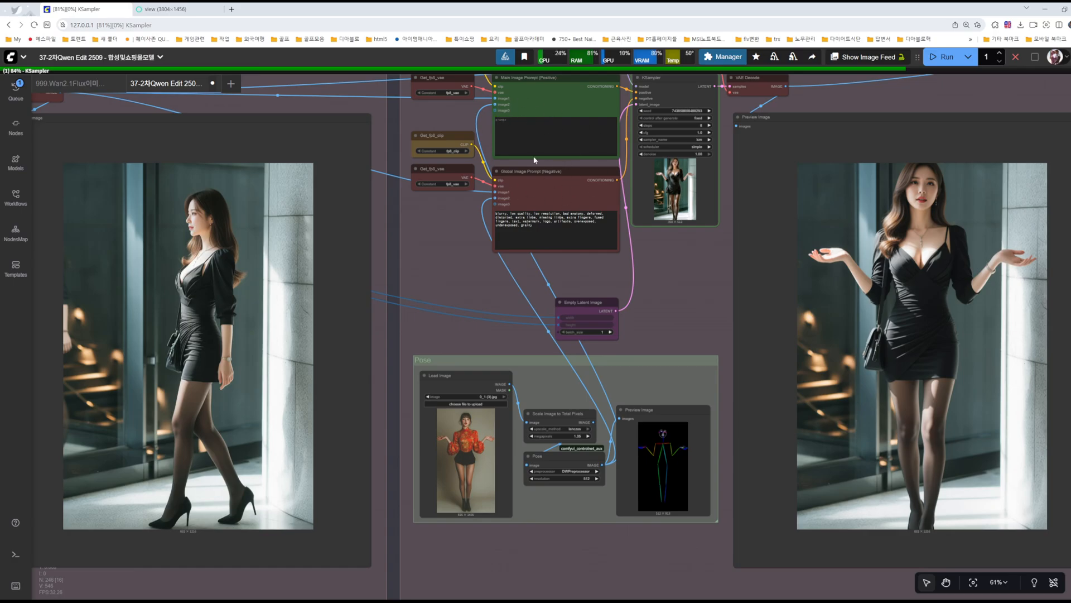
pyautogui.moveTo(683, 255); pyautogui.dragTo(688, 316)
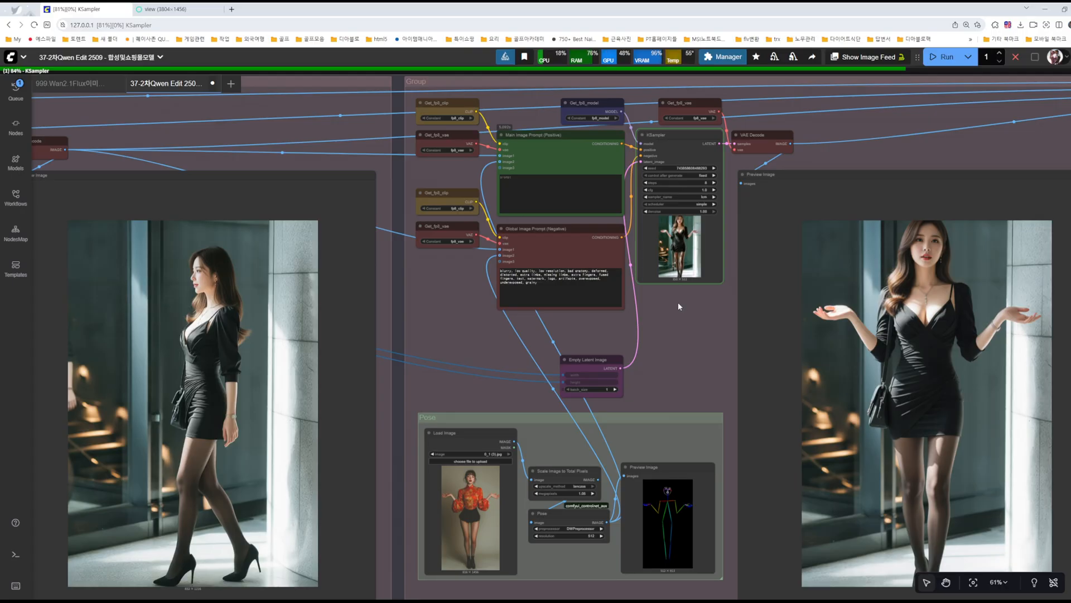
pyautogui.scroll(-7, 439, 303)
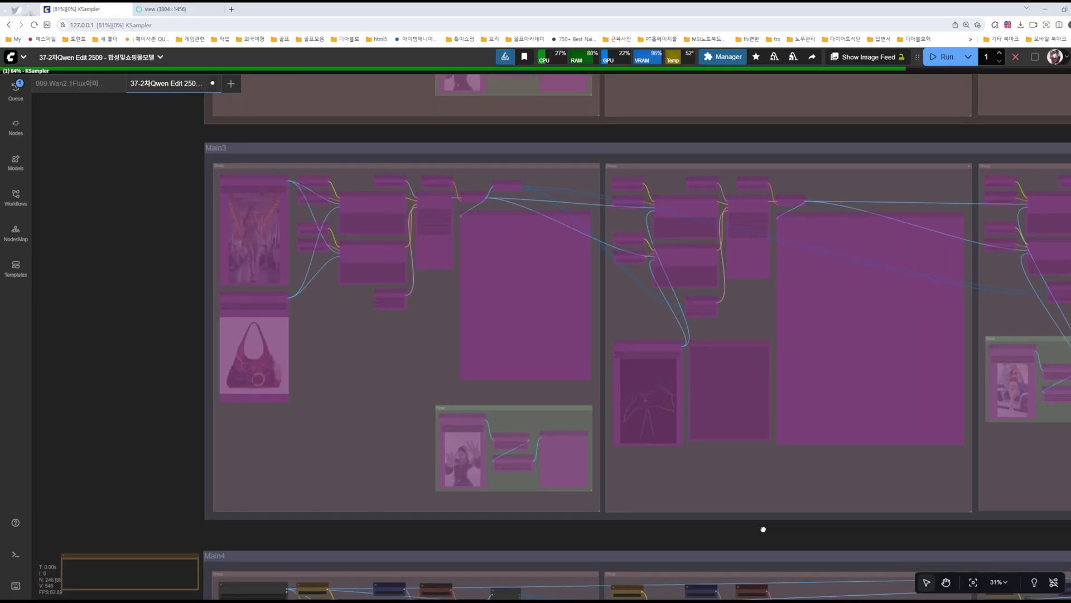
pyautogui.moveTo(763, 529); pyautogui.dragTo(926, 602)
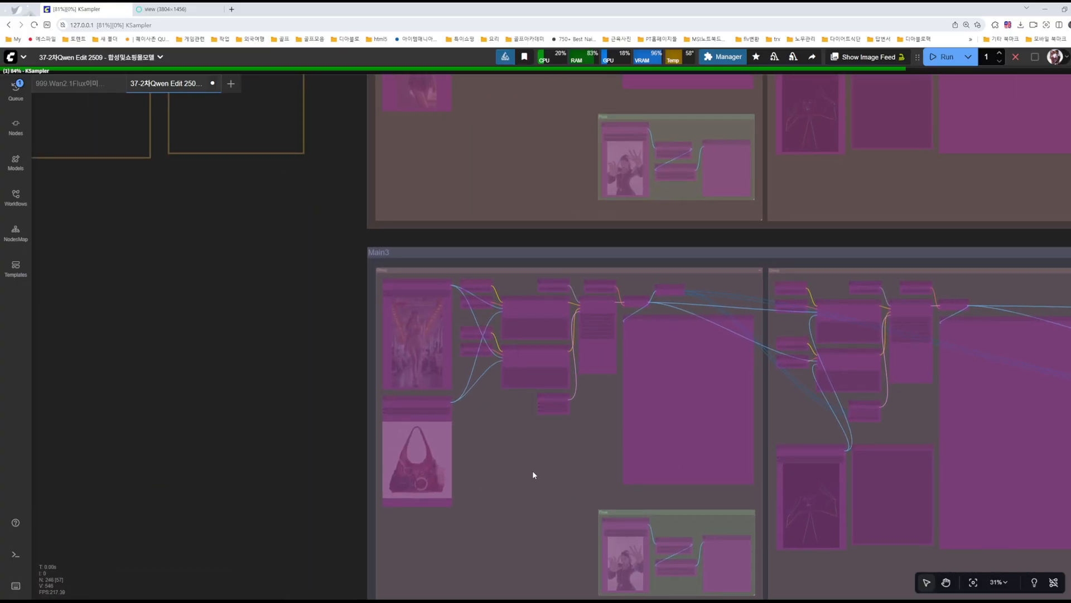
pyautogui.moveTo(532, 470); pyautogui.dragTo(332, 232)
pyautogui.moveTo(792, 343); pyautogui.dragTo(622, 269)
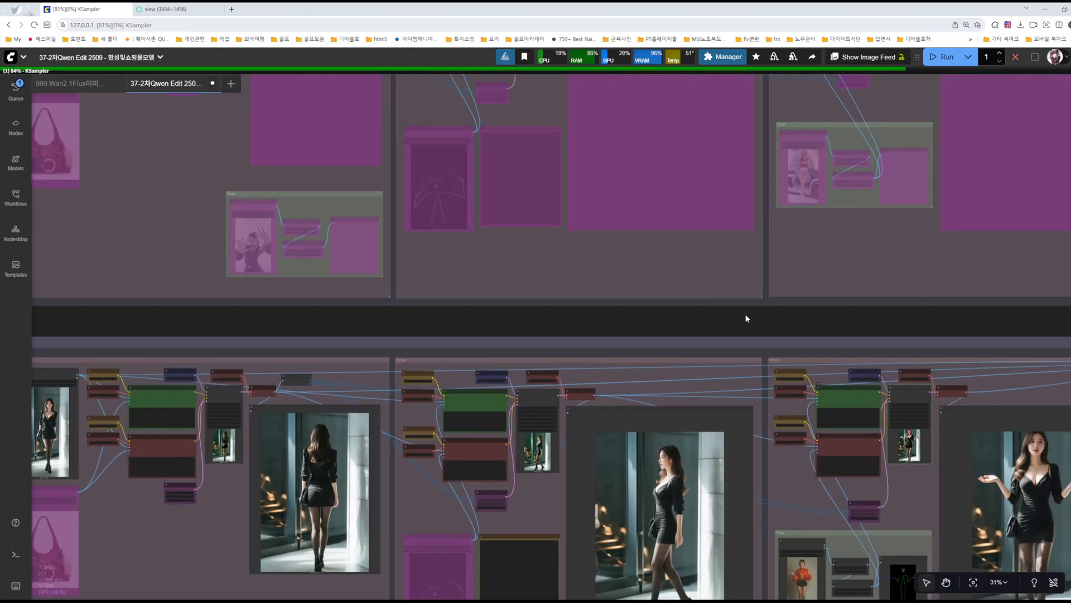
pyautogui.moveTo(753, 314); pyautogui.dragTo(342, 134)
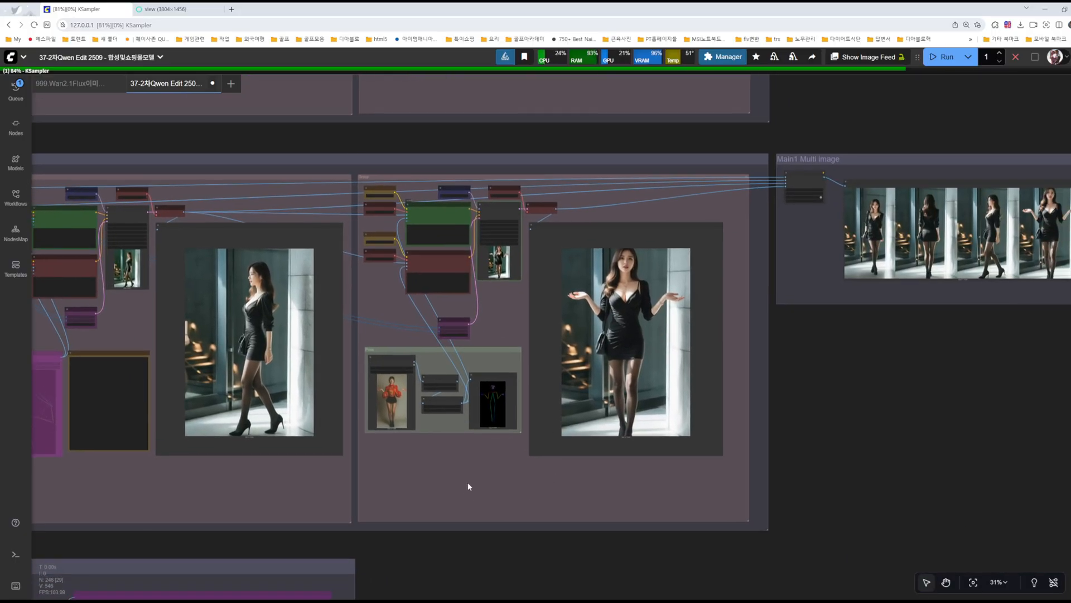
pyautogui.moveTo(461, 483); pyautogui.dragTo(608, 496)
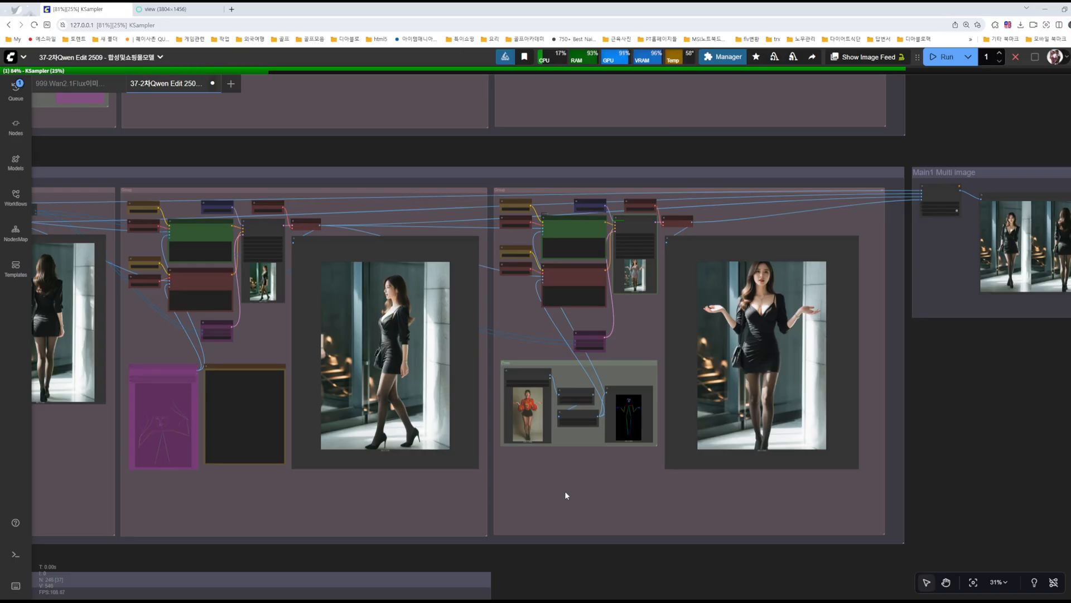
pyautogui.moveTo(266, 146); pyautogui.dragTo(301, 161)
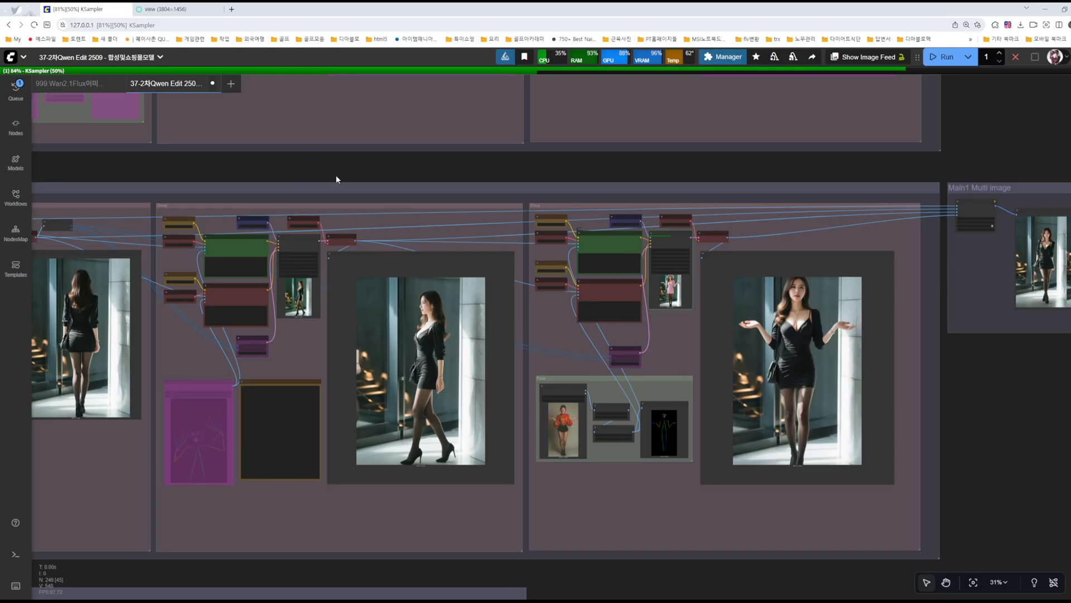
pyautogui.moveTo(338, 177); pyautogui.dragTo(535, 253)
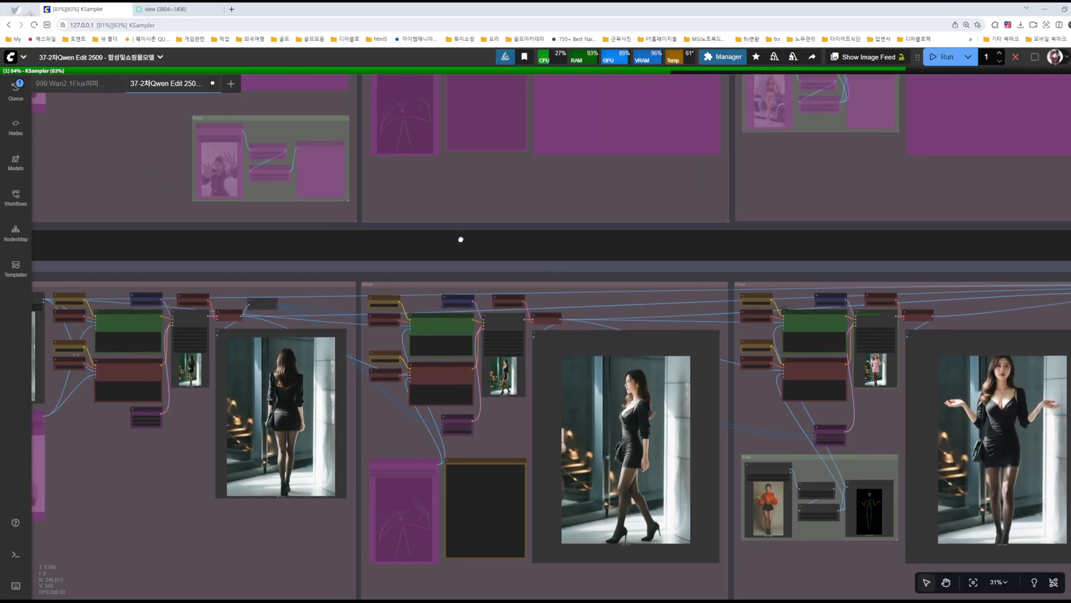
pyautogui.moveTo(461, 237); pyautogui.dragTo(416, 172)
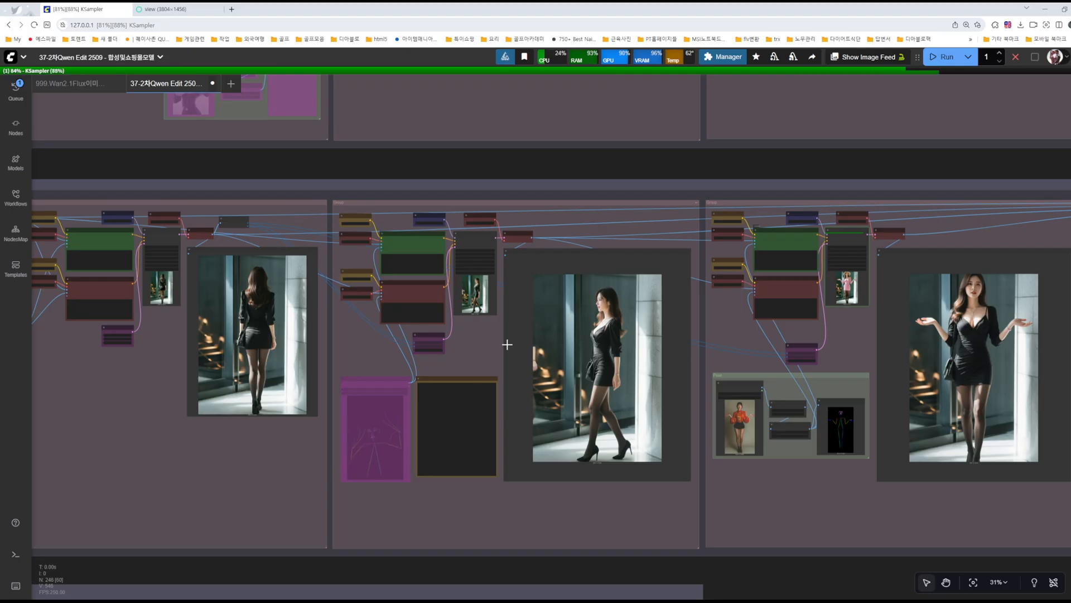
pyautogui.scroll(10, 486, 259)
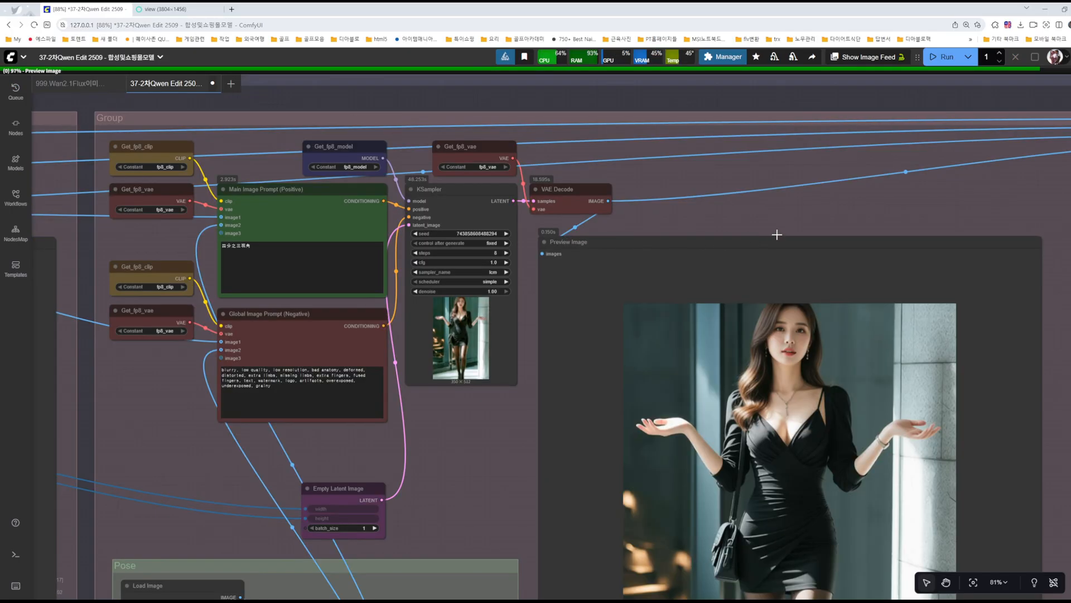
pyautogui.scroll(-9, 805, 212)
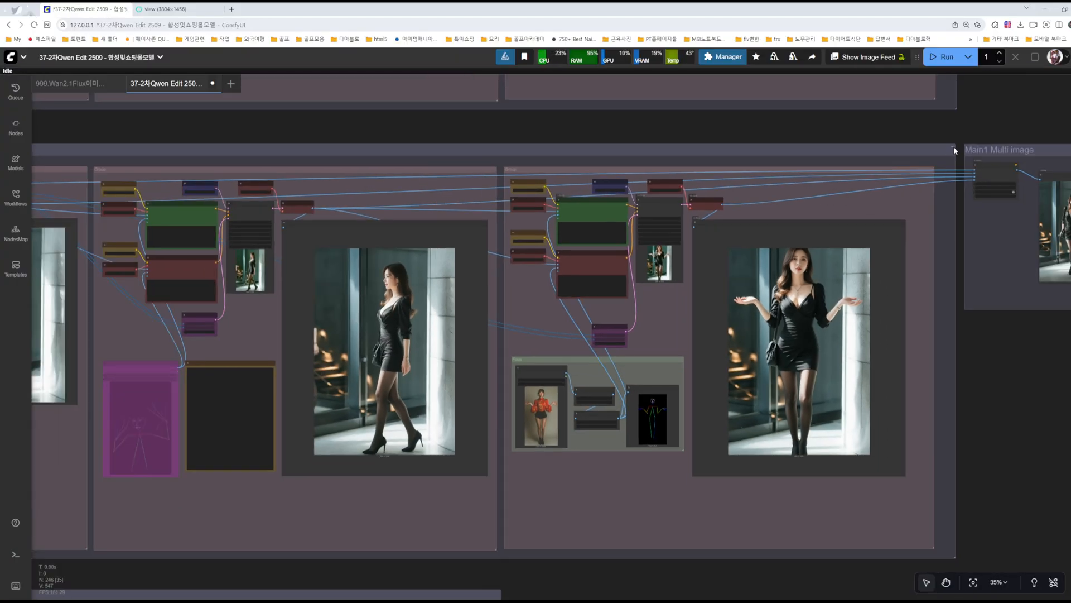
# - Bypass the whole Main4 group and the Main1 Multi image group beside it
pyautogui.click(953, 147)
pyautogui.moveTo(1003, 124); pyautogui.dragTo(792, 201)
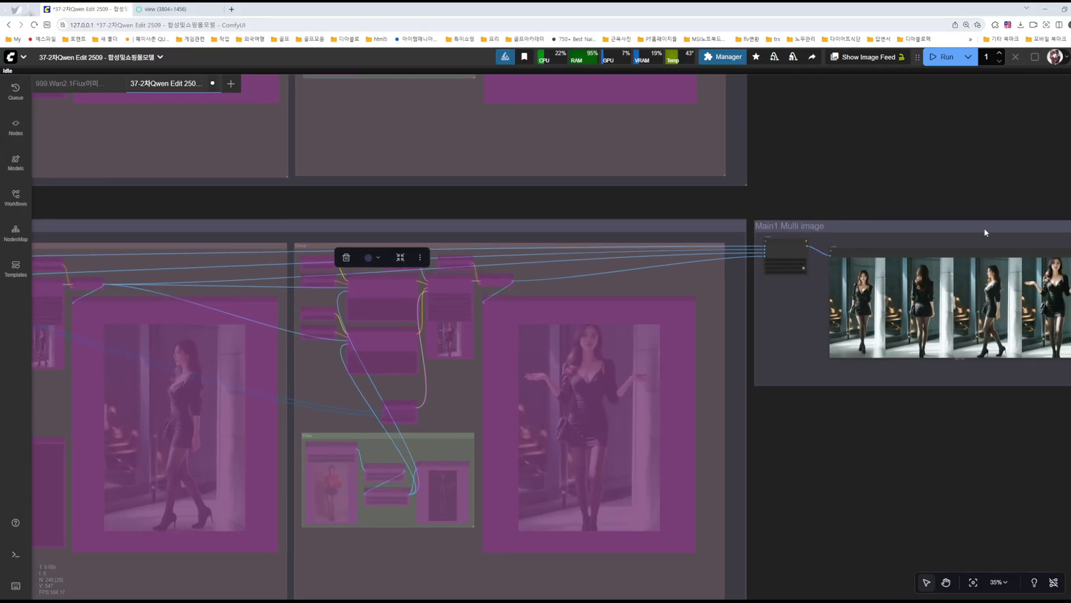
pyautogui.moveTo(985, 230); pyautogui.dragTo(756, 218)
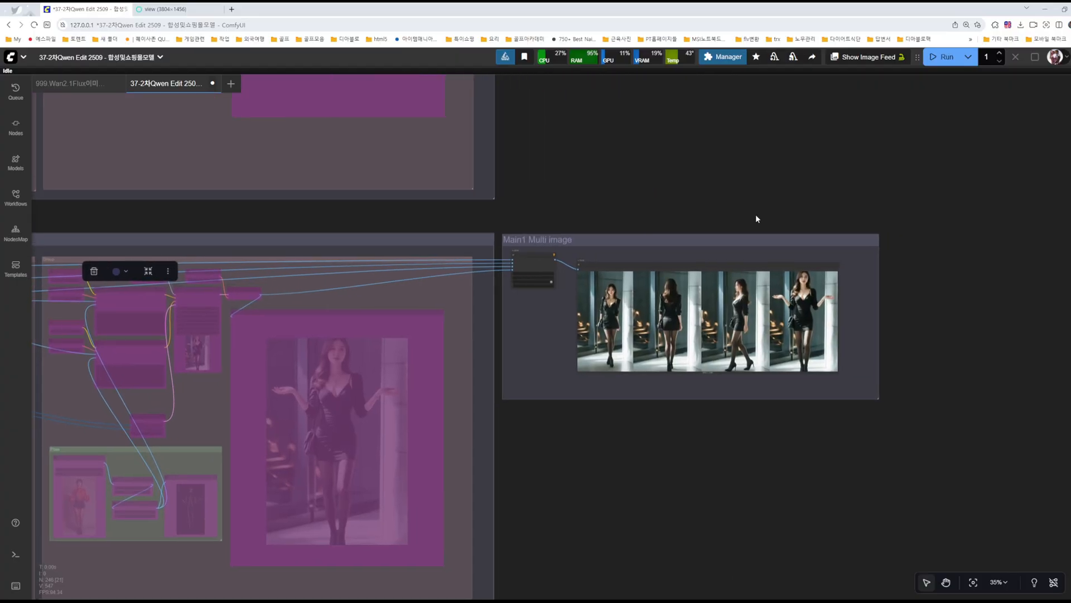
pyautogui.click(876, 237)
# - Bypass the Model group next to Main2
pyautogui.moveTo(654, 119); pyautogui.dragTo(1015, 421)
pyautogui.scroll(-2, 904, 311)
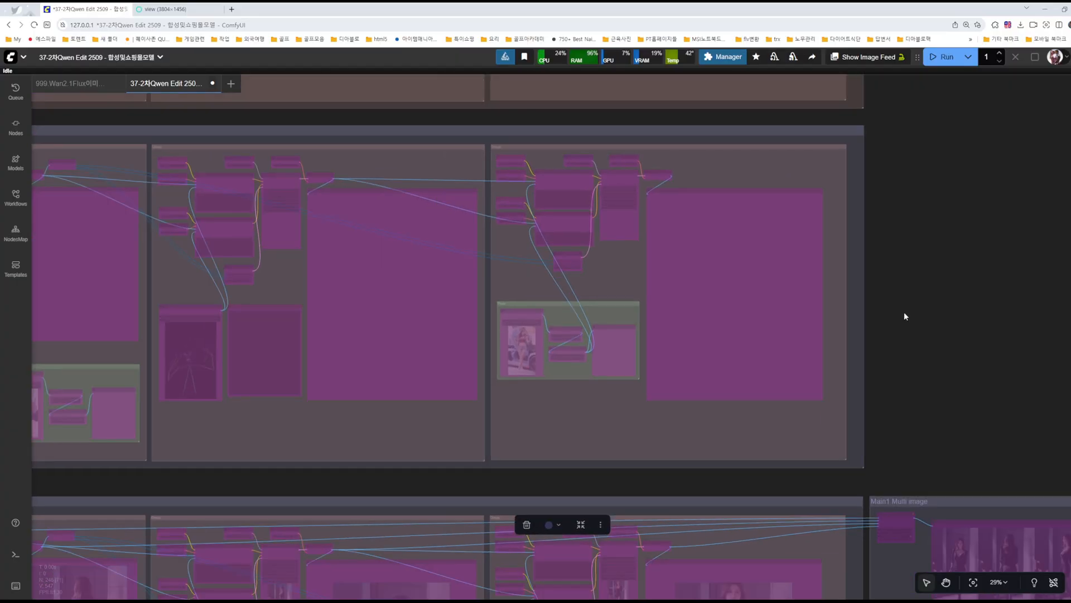
pyautogui.scroll(-5, 915, 279)
pyautogui.moveTo(290, 270); pyautogui.dragTo(292, 316)
pyautogui.scroll(8, 342, 333)
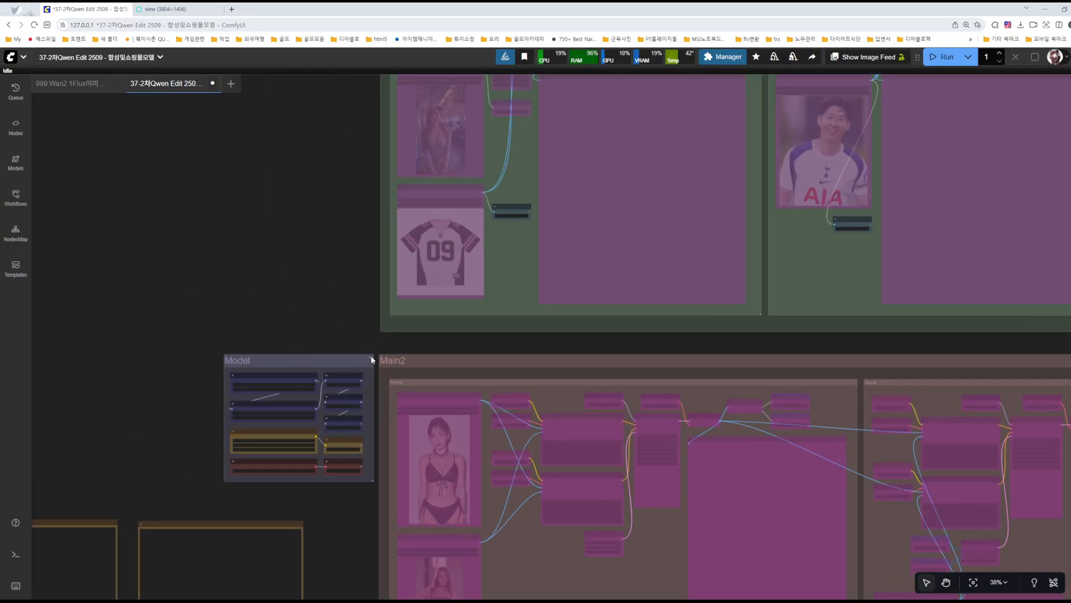
pyautogui.click(371, 358)
# - Save the workflow with its groups bypassed
pyautogui.moveTo(328, 208); pyautogui.dragTo(284, 349)
pyautogui.moveTo(289, 230); pyautogui.dragTo(217, 385)
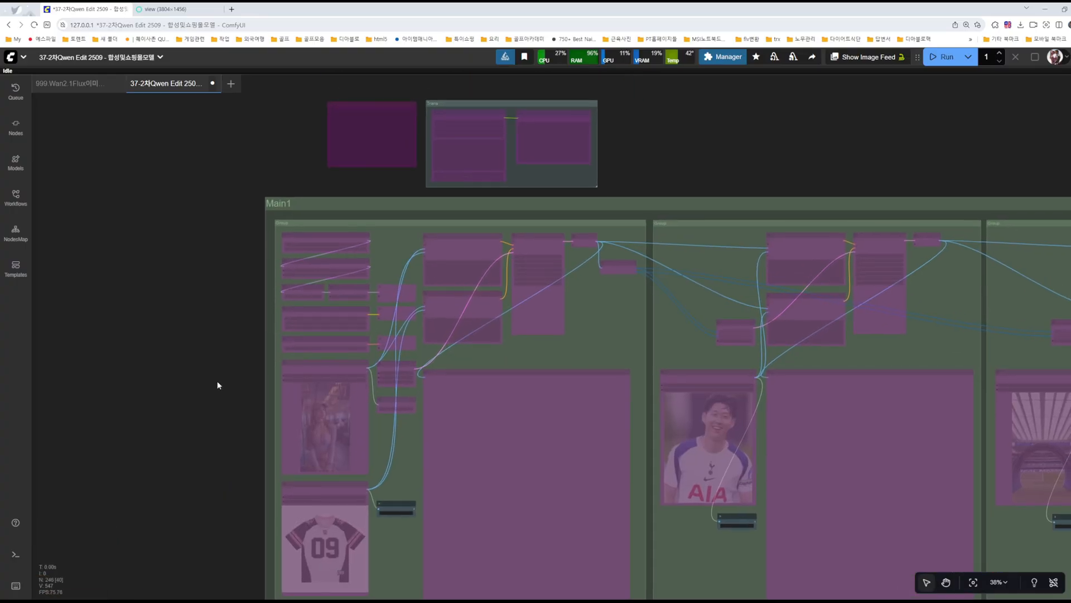
pyautogui.scroll(5, 591, 174)
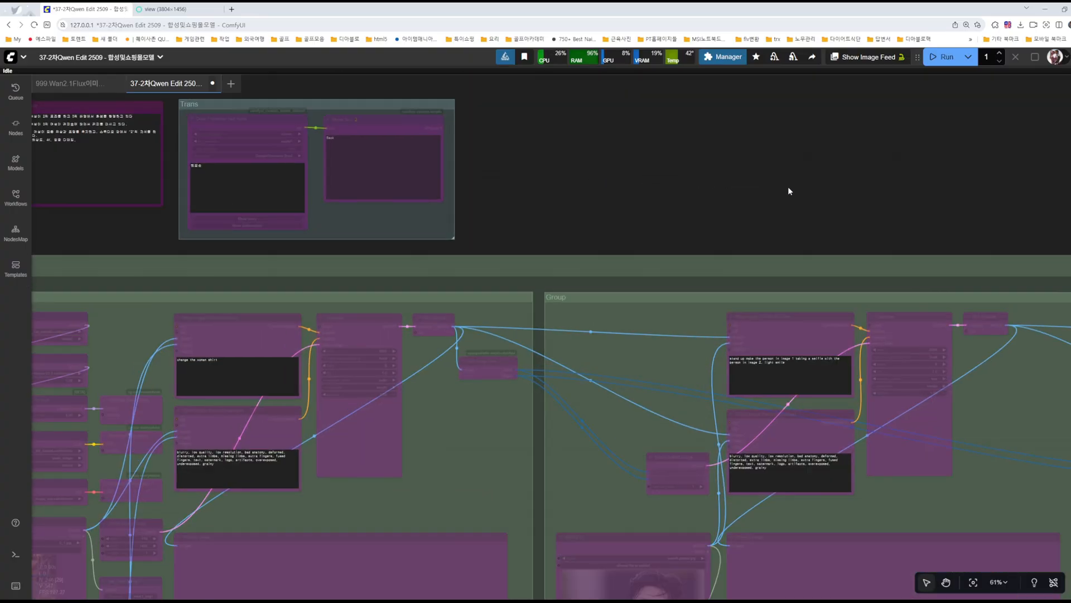
pyautogui.moveTo(789, 190); pyautogui.dragTo(301, 110)
pyautogui.moveTo(739, 124); pyautogui.dragTo(333, 123)
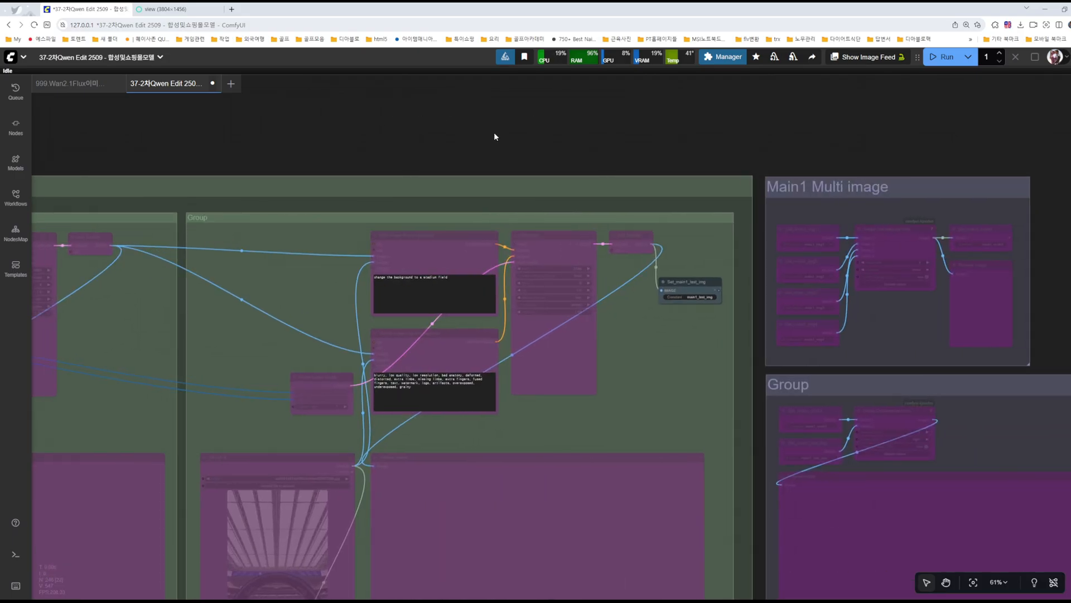
pyautogui.hotkey('ctrl', 's')
# - Review the group-header fast toggle options in the rgthree-comfy settings, then close them without changes
pyautogui.scroll(9, 746, 181)
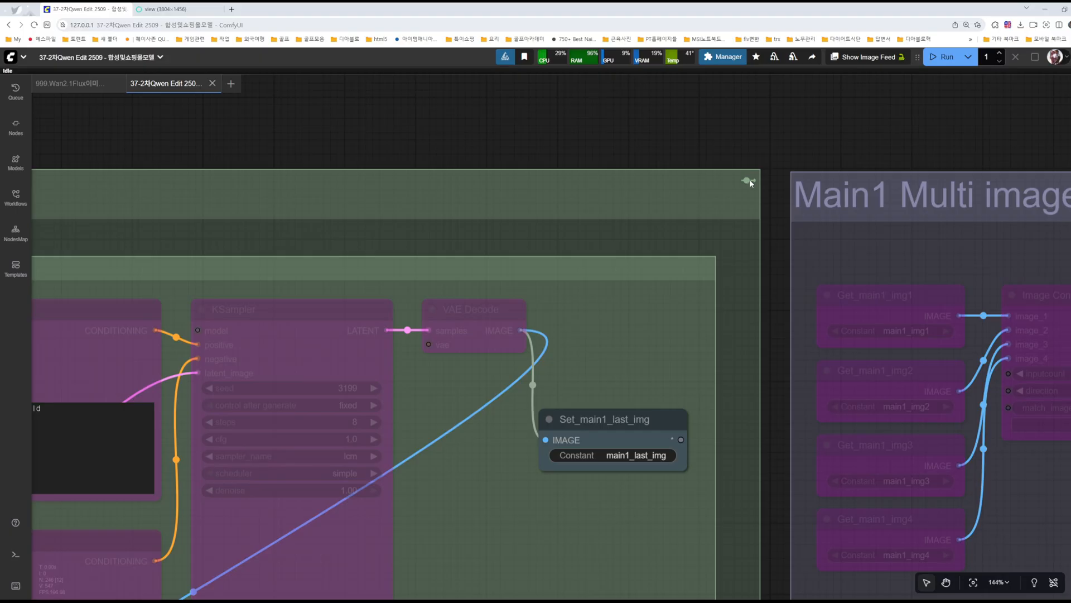
pyautogui.click(505, 61)
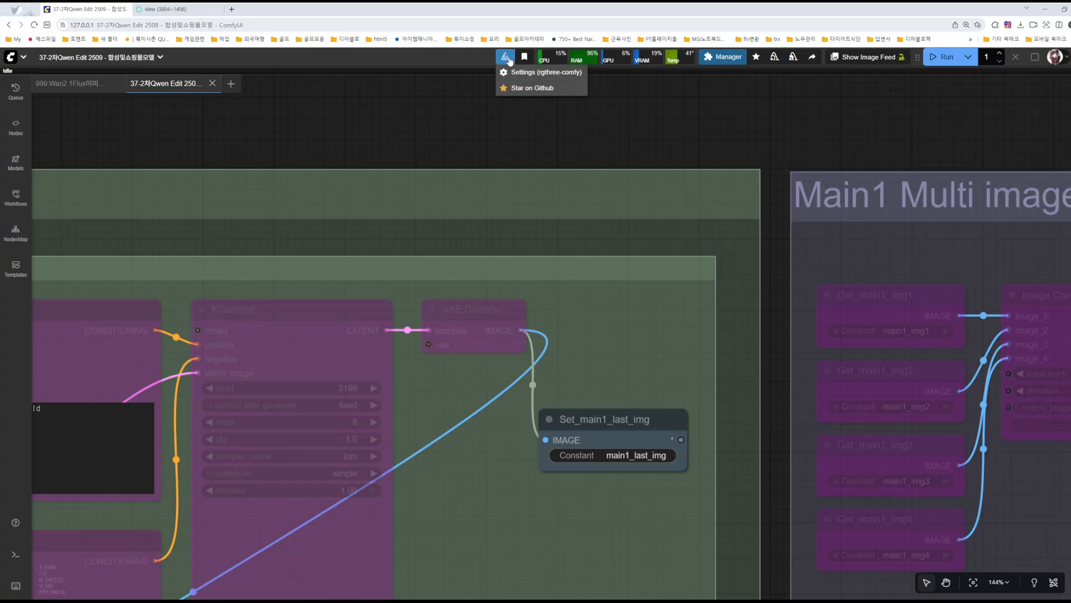
pyautogui.click(524, 73)
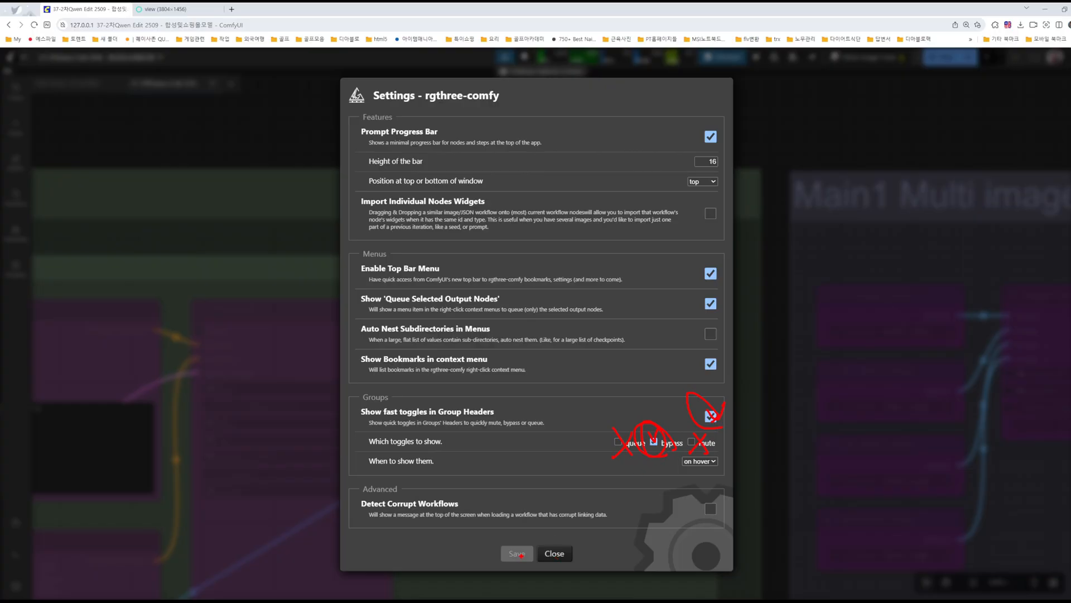
pyautogui.click(554, 553)
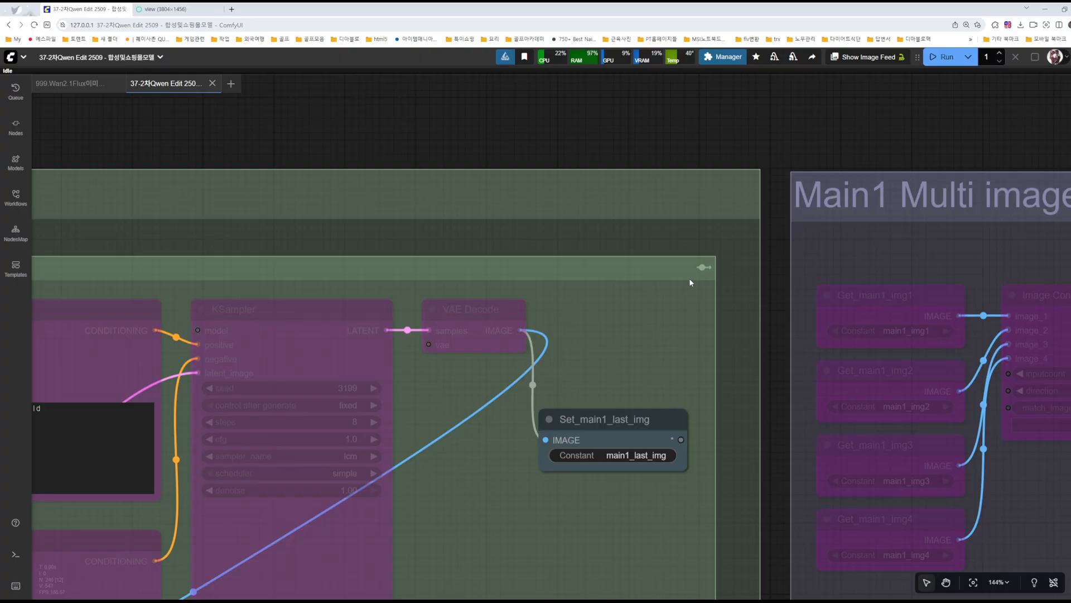
# - Select the Main1 section with the note, Trans, Multi image and Group areas around it, and reactivate all their bypassed nodes
pyautogui.scroll(-5, 698, 271)
pyautogui.scroll(-10, 663, 256)
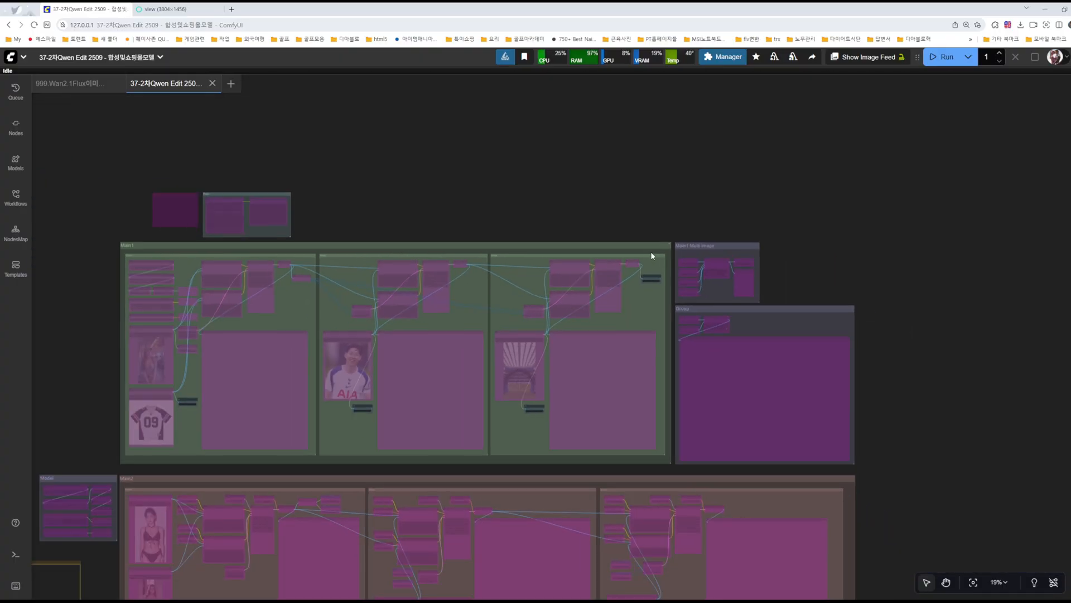
pyautogui.moveTo(150, 142); pyautogui.dragTo(973, 440)
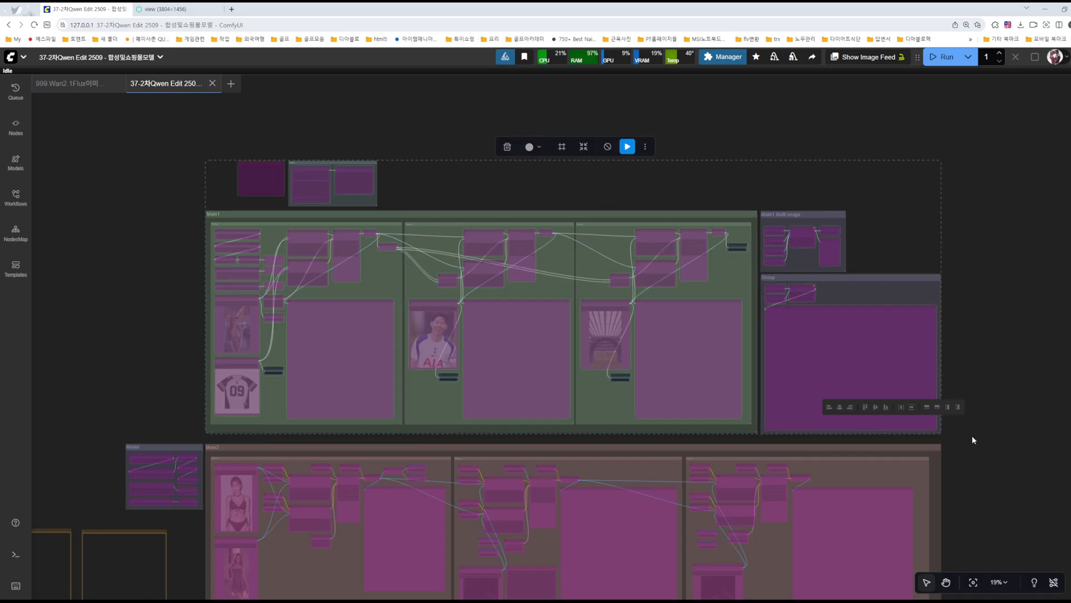
pyautogui.click(609, 151)
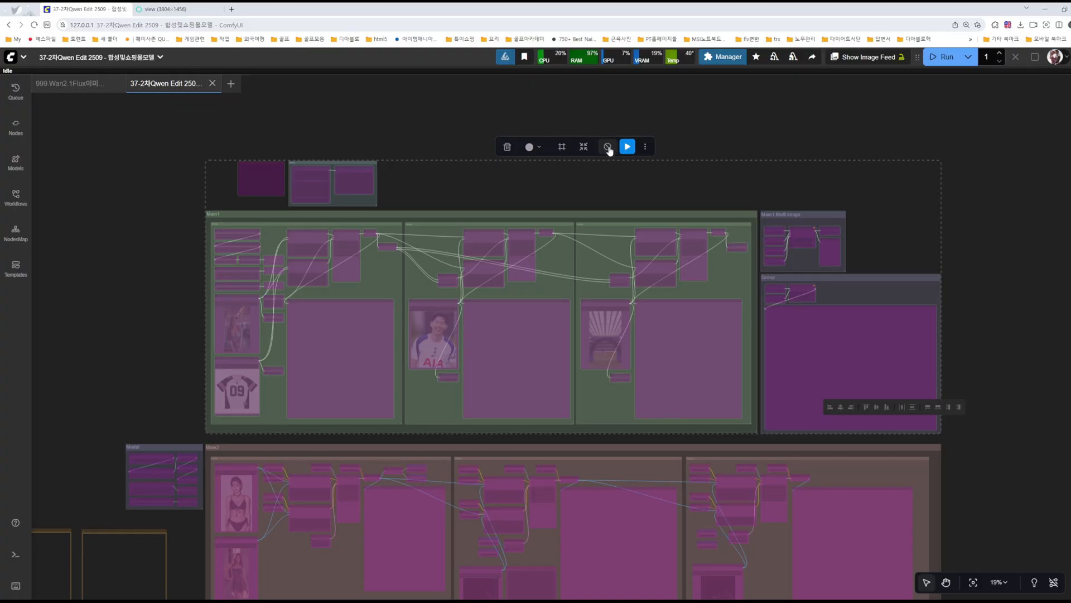
pyautogui.click(608, 146)
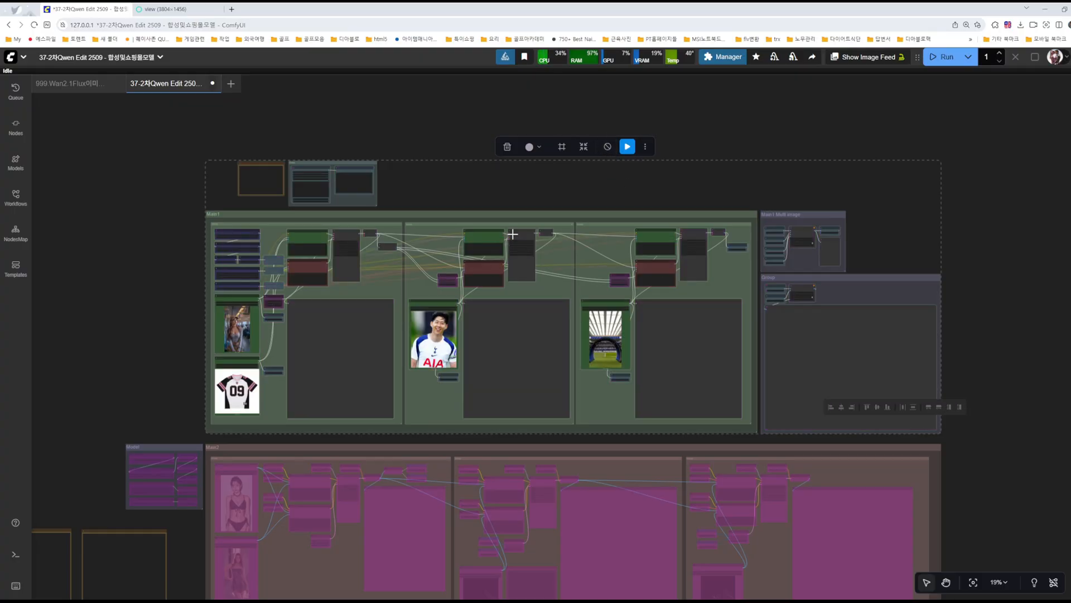
pyautogui.click(494, 193)
# - Examine the Main1 input images: the woman, the 09 jersey, the footballer and the stadium
pyautogui.scroll(5, 459, 184)
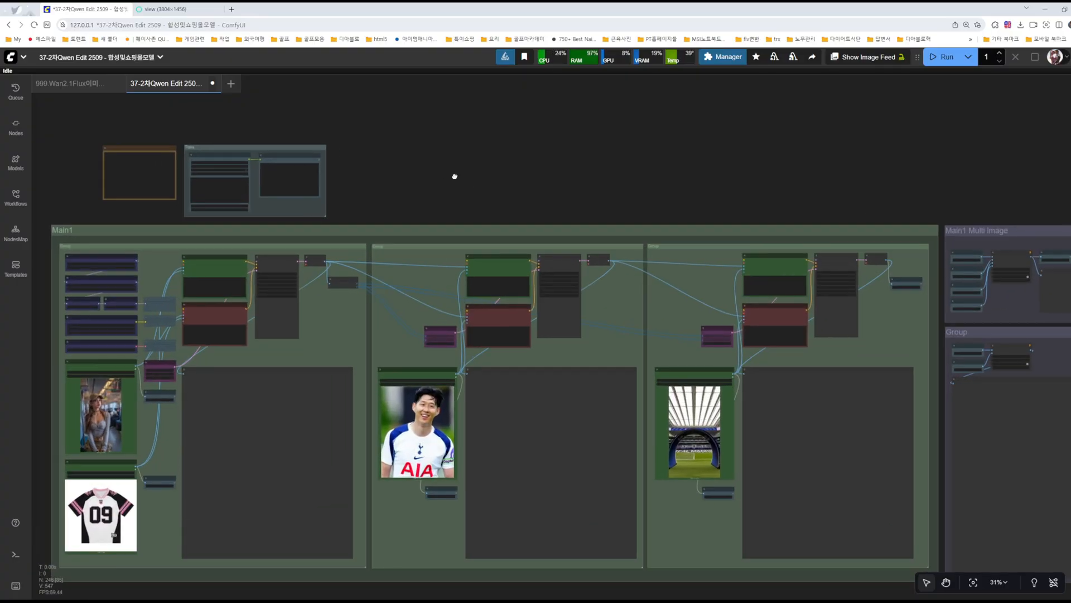
pyautogui.moveTo(455, 174); pyautogui.dragTo(554, 123)
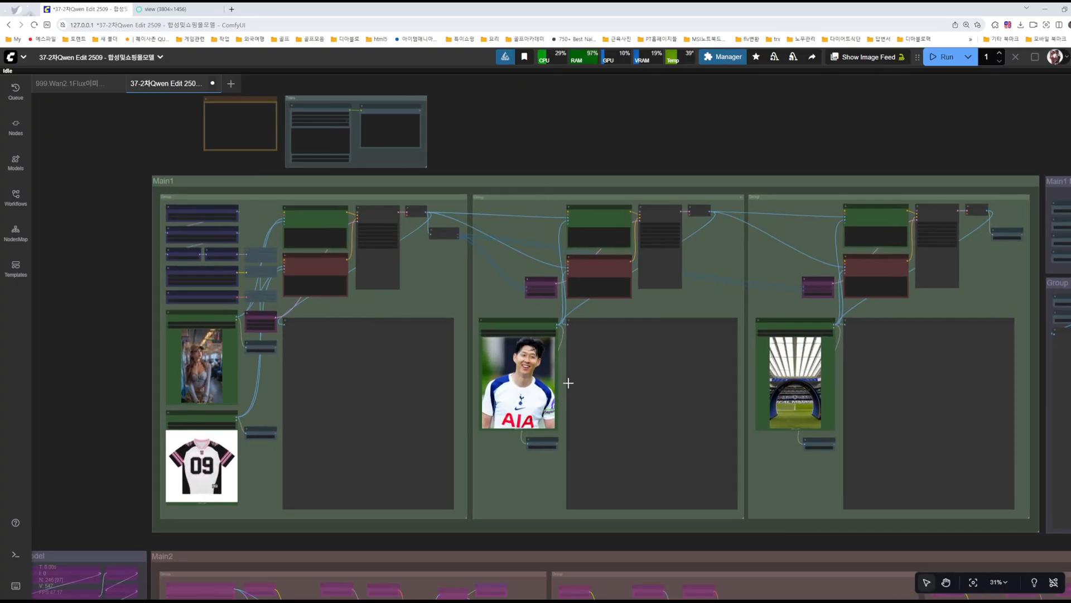
pyautogui.scroll(10, 260, 456)
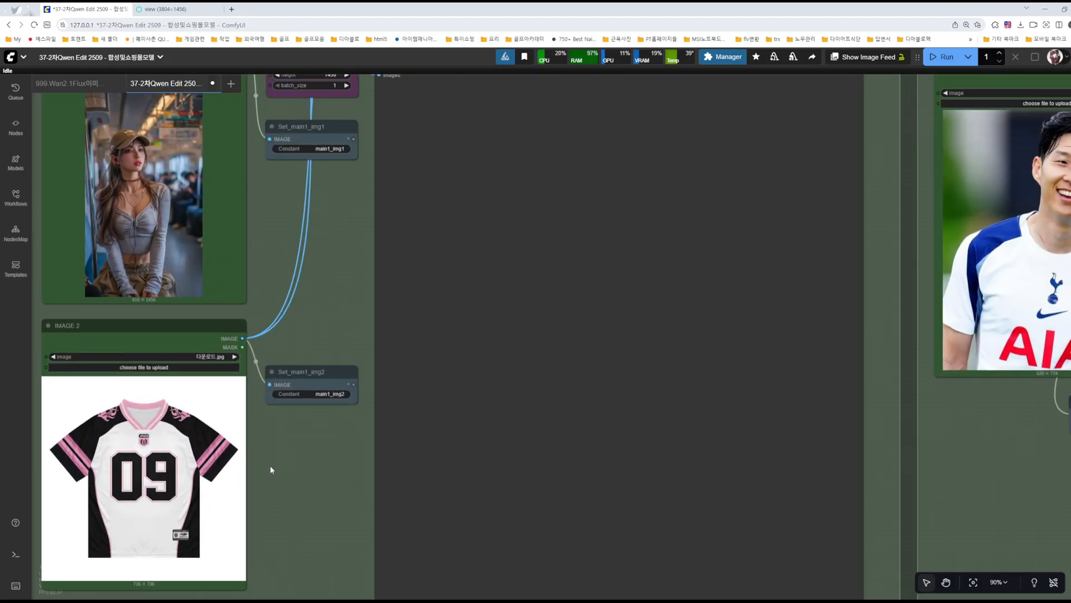
pyautogui.moveTo(270, 465); pyautogui.dragTo(324, 465)
pyautogui.scroll(-10, 323, 465)
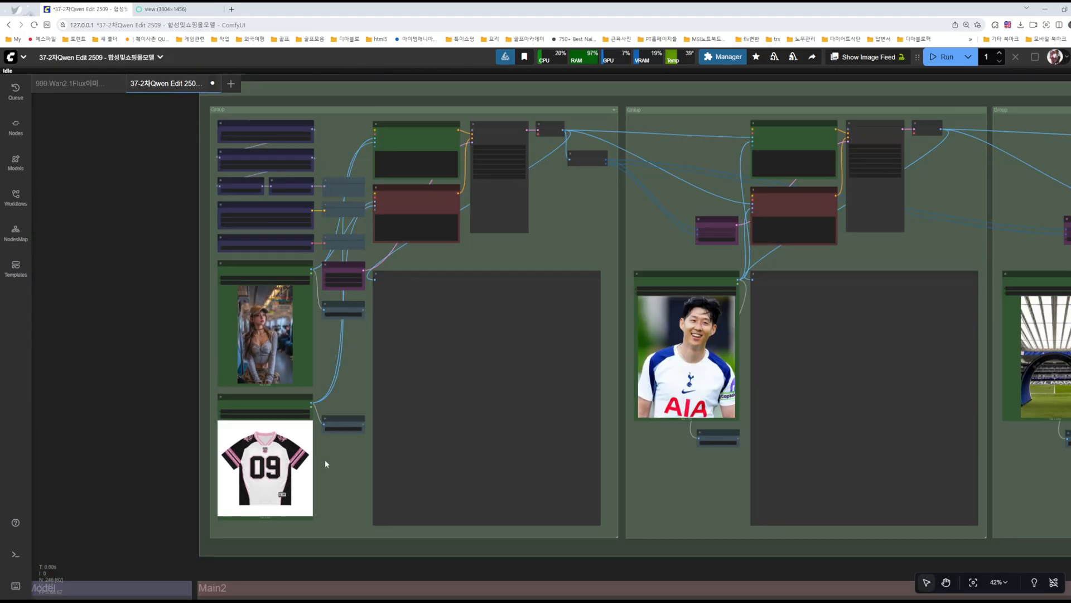
pyautogui.moveTo(602, 485); pyautogui.dragTo(501, 489)
pyautogui.scroll(-1, 528, 494)
pyautogui.scroll(3, 515, 496)
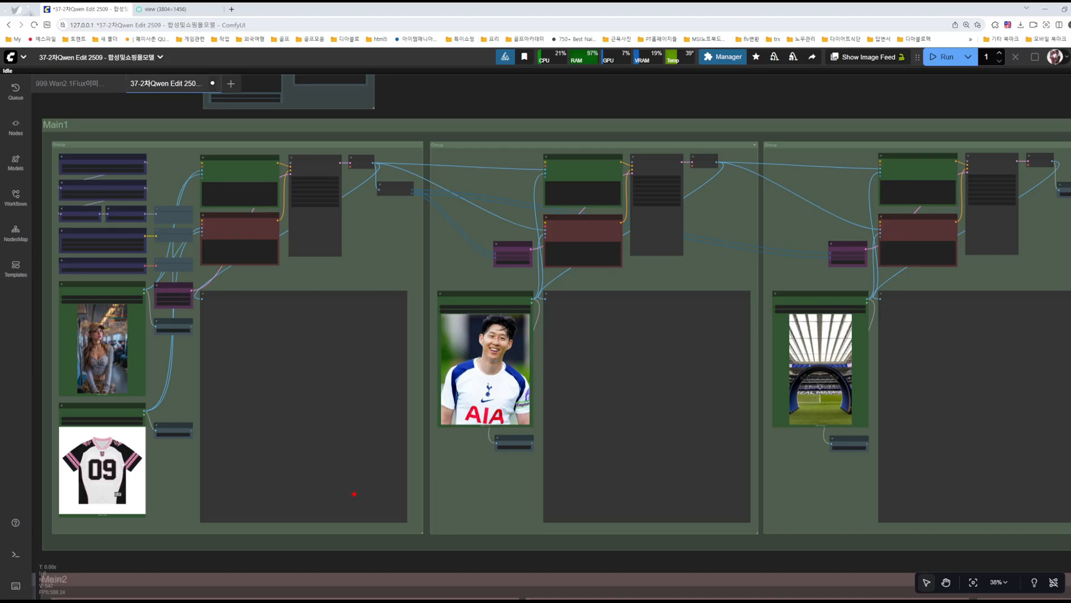
pyautogui.moveTo(136, 378); pyautogui.dragTo(133, 322)
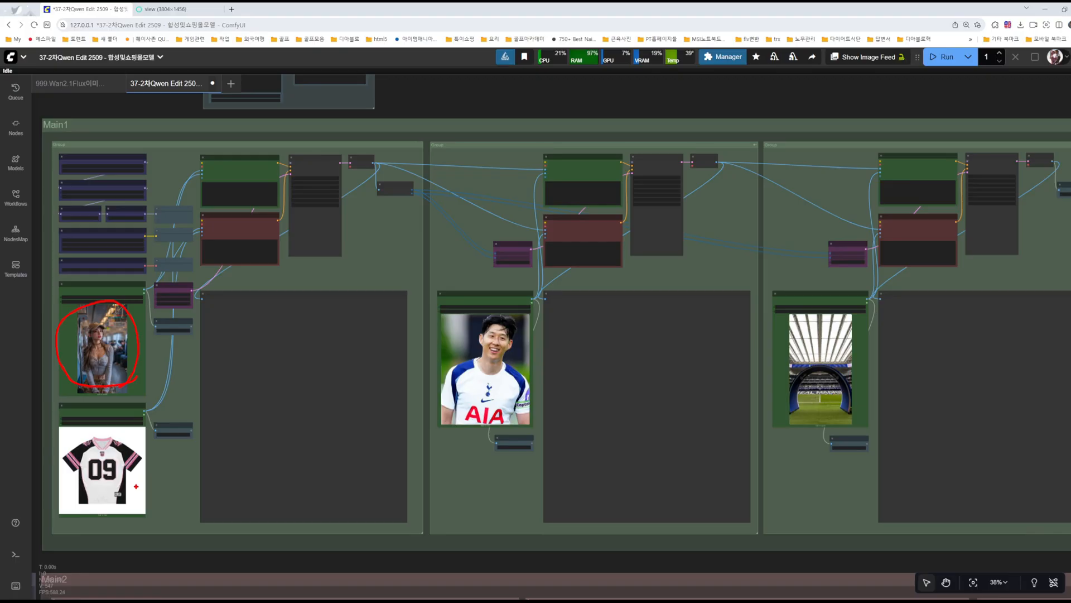
# - Trace the first Main1 group's flow from the woman and 09 jersey images through the loaders, prompts and KSampler to the preview
pyautogui.moveTo(136, 485)
pyautogui.mouseDown()
pyautogui.moveTo(103, 512)
pyautogui.moveTo(116, 431)
pyautogui.moveTo(135, 490)
pyautogui.mouseUp()
pyautogui.moveTo(101, 407); pyautogui.dragTo(127, 404)
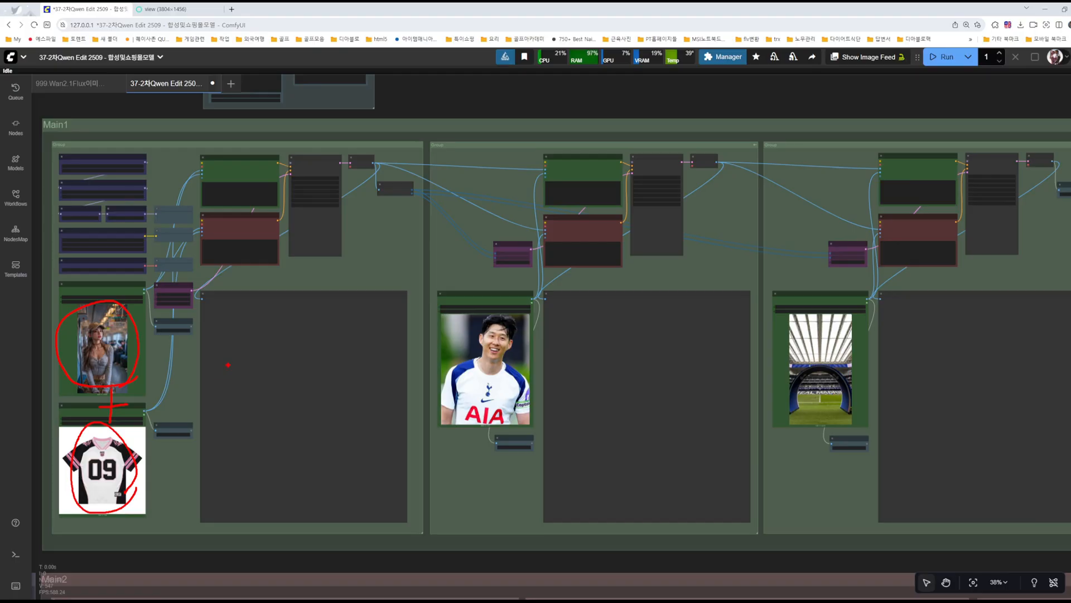
pyautogui.moveTo(238, 327)
pyautogui.mouseDown()
pyautogui.moveTo(256, 470)
pyautogui.moveTo(411, 387)
pyautogui.moveTo(378, 315)
pyautogui.moveTo(248, 302)
pyautogui.mouseUp()
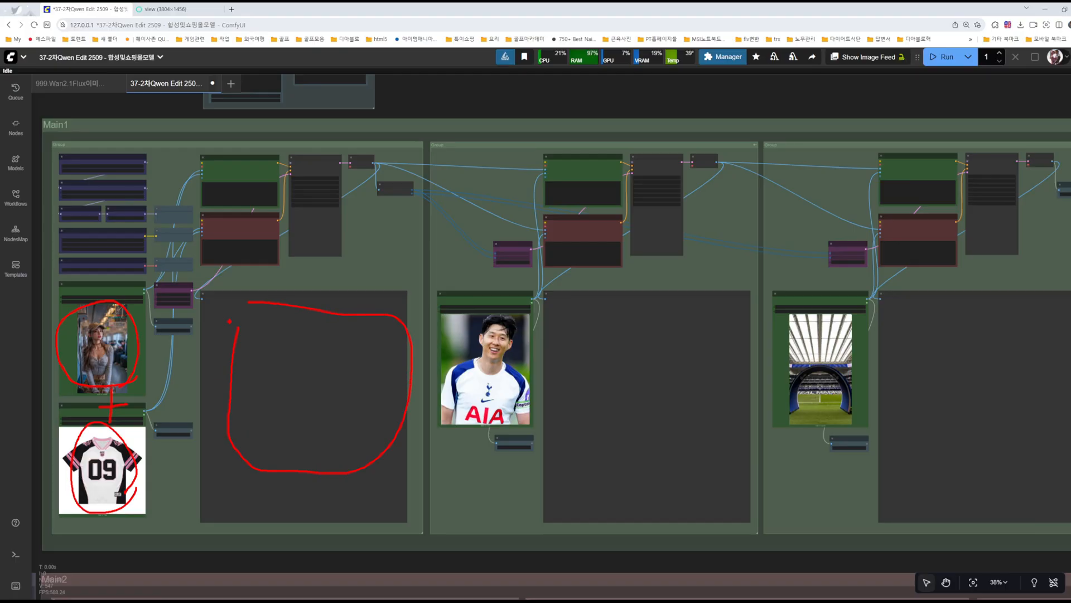
pyautogui.moveTo(341, 204)
pyautogui.mouseDown()
pyautogui.moveTo(326, 255)
pyautogui.moveTo(290, 174)
pyautogui.moveTo(339, 209)
pyautogui.mouseUp()
pyautogui.moveTo(148, 148)
pyautogui.mouseDown()
pyautogui.moveTo(120, 150)
pyautogui.moveTo(93, 265)
pyautogui.moveTo(106, 137)
pyautogui.mouseUp()
pyautogui.moveTo(220, 150)
pyautogui.mouseDown()
pyautogui.moveTo(261, 195)
pyautogui.moveTo(234, 248)
pyautogui.moveTo(193, 181)
pyautogui.moveTo(240, 147)
pyautogui.mouseUp()
pyautogui.moveTo(166, 164); pyautogui.dragTo(199, 157)
pyautogui.moveTo(136, 302)
pyautogui.mouseDown()
pyautogui.moveTo(185, 220)
pyautogui.moveTo(200, 169)
pyautogui.mouseUp()
pyautogui.moveTo(127, 436)
pyautogui.mouseDown()
pyautogui.moveTo(182, 339)
pyautogui.moveTo(200, 224)
pyautogui.mouseUp()
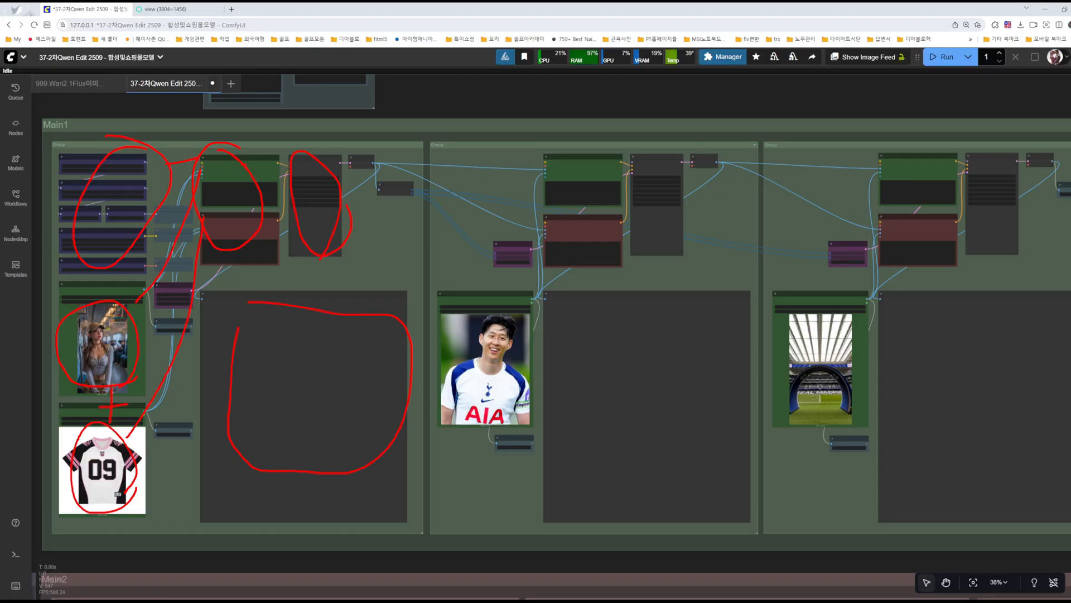
pyautogui.moveTo(313, 257); pyautogui.dragTo(316, 302)
pyautogui.moveTo(382, 435); pyautogui.dragTo(313, 288)
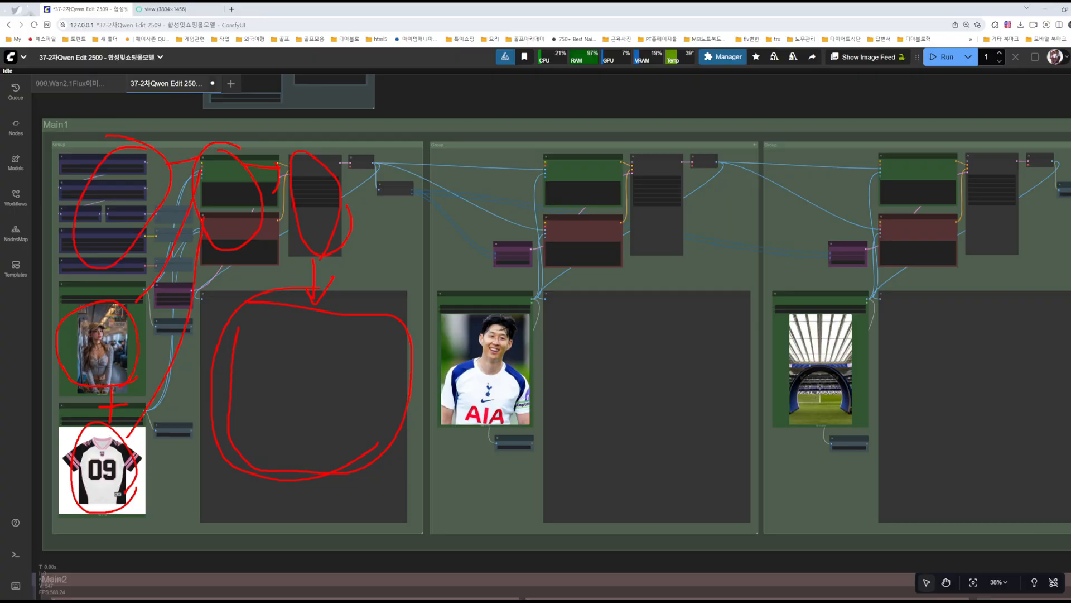
# - Trace how the first group's output and the footballer image feed the second group's prompts, KSampler and preview
pyautogui.moveTo(516, 394)
pyautogui.mouseDown()
pyautogui.moveTo(442, 399)
pyautogui.moveTo(476, 288)
pyautogui.moveTo(485, 444)
pyautogui.mouseUp()
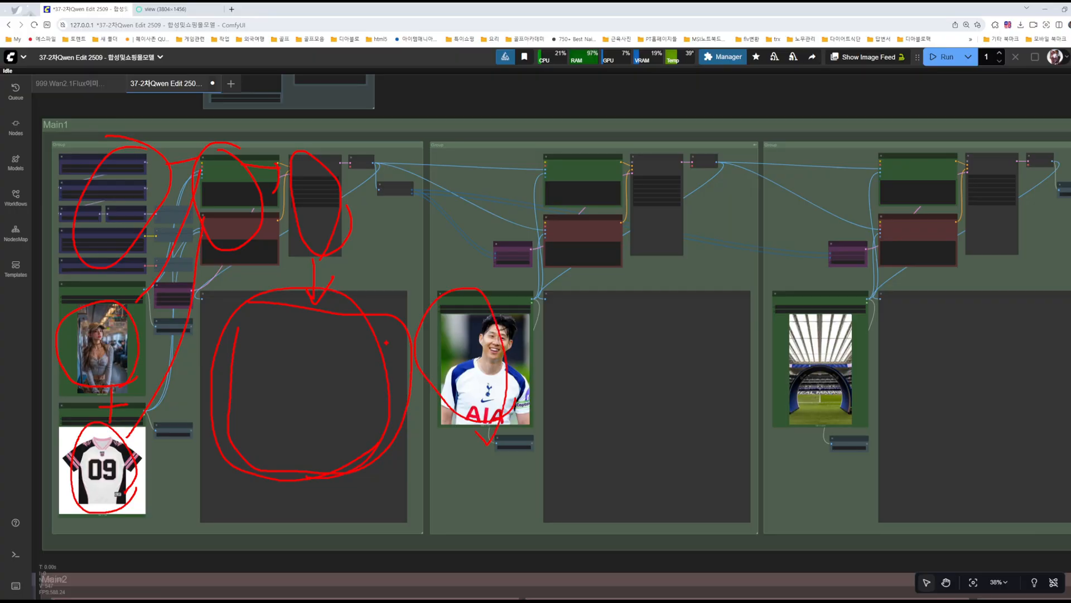
pyautogui.moveTo(353, 304)
pyautogui.mouseDown()
pyautogui.moveTo(353, 218)
pyautogui.moveTo(373, 163)
pyautogui.moveTo(352, 216)
pyautogui.moveTo(356, 366)
pyautogui.mouseUp()
pyautogui.moveTo(372, 165); pyautogui.dragTo(558, 167)
pyautogui.moveTo(512, 365)
pyautogui.mouseDown()
pyautogui.moveTo(414, 310)
pyautogui.moveTo(522, 351)
pyautogui.mouseUp()
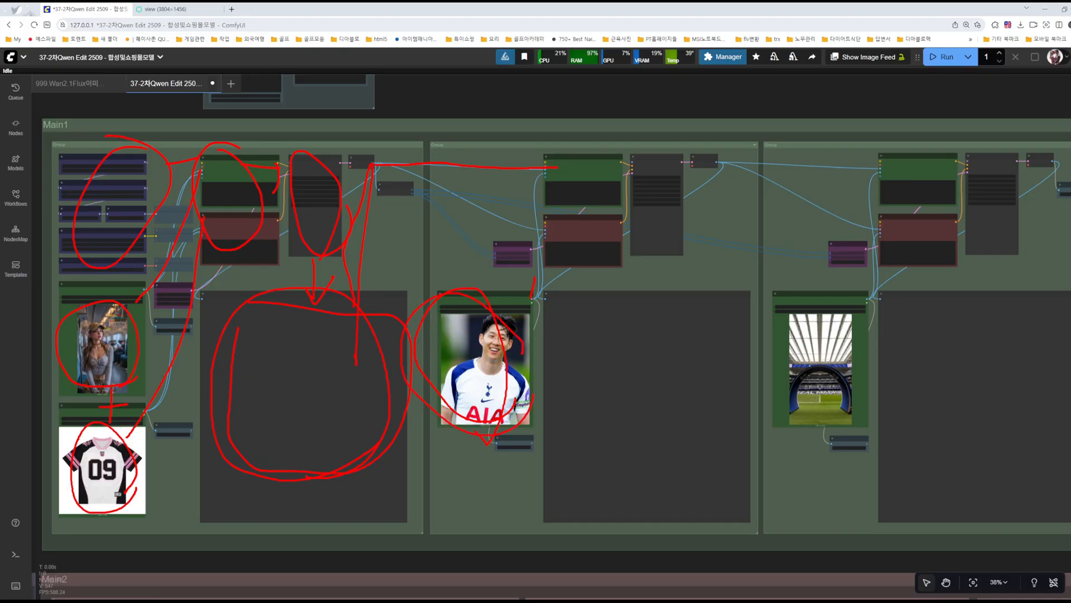
pyautogui.moveTo(534, 277)
pyautogui.mouseDown()
pyautogui.moveTo(533, 174)
pyautogui.moveTo(558, 173)
pyautogui.mouseUp()
pyautogui.moveTo(516, 335)
pyautogui.mouseDown()
pyautogui.moveTo(530, 305)
pyautogui.moveTo(542, 231)
pyautogui.mouseUp()
pyautogui.moveTo(376, 166); pyautogui.dragTo(535, 227)
pyautogui.moveTo(613, 271)
pyautogui.mouseDown()
pyautogui.moveTo(537, 239)
pyautogui.moveTo(545, 143)
pyautogui.moveTo(576, 280)
pyautogui.mouseUp()
pyautogui.moveTo(650, 263)
pyautogui.mouseDown()
pyautogui.moveTo(613, 189)
pyautogui.moveTo(672, 268)
pyautogui.moveTo(667, 324)
pyautogui.moveTo(685, 308)
pyautogui.mouseUp()
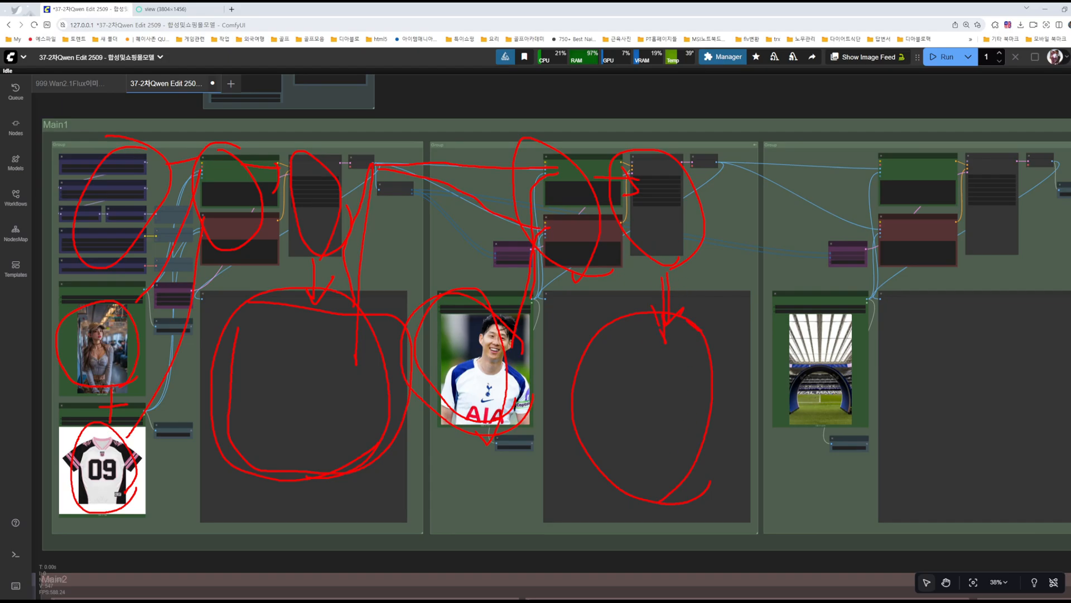
# - Trace how the second group's output and the stadium image feed the third group's prompts, KSampler and preview, then clear the screen markings
pyautogui.moveTo(691, 162)
pyautogui.mouseDown()
pyautogui.moveTo(928, 171)
pyautogui.moveTo(840, 180)
pyautogui.mouseUp()
pyautogui.moveTo(727, 163)
pyautogui.mouseDown()
pyautogui.moveTo(910, 244)
pyautogui.moveTo(821, 241)
pyautogui.mouseUp()
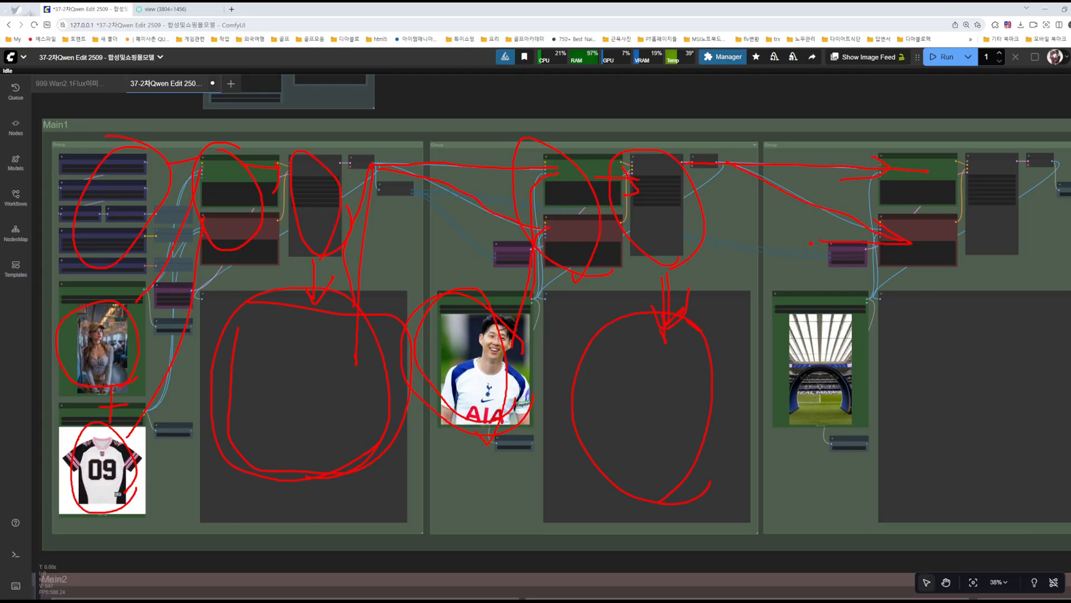
pyautogui.moveTo(880, 416)
pyautogui.mouseDown()
pyautogui.moveTo(827, 267)
pyautogui.moveTo(878, 391)
pyautogui.mouseUp()
pyautogui.moveTo(852, 276); pyautogui.dragTo(886, 179)
pyautogui.moveTo(910, 231); pyautogui.dragTo(896, 270)
pyautogui.moveTo(1009, 205)
pyautogui.mouseDown()
pyautogui.moveTo(923, 223)
pyautogui.moveTo(993, 191)
pyautogui.mouseUp()
pyautogui.moveTo(989, 274); pyautogui.dragTo(991, 353)
pyautogui.moveTo(970, 317); pyautogui.dragTo(1011, 322)
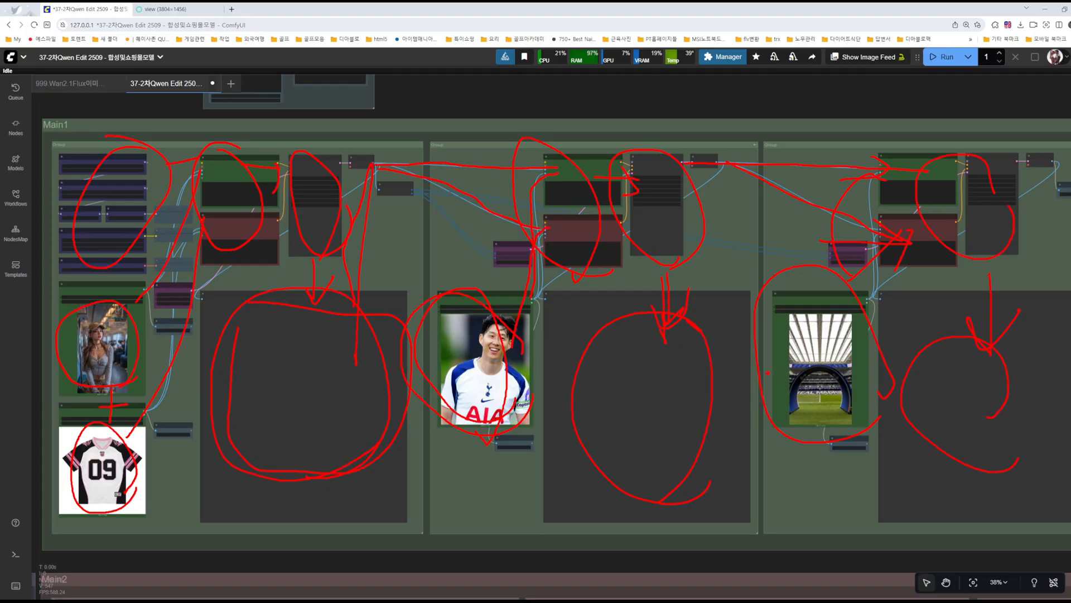
pyautogui.press('Escape')
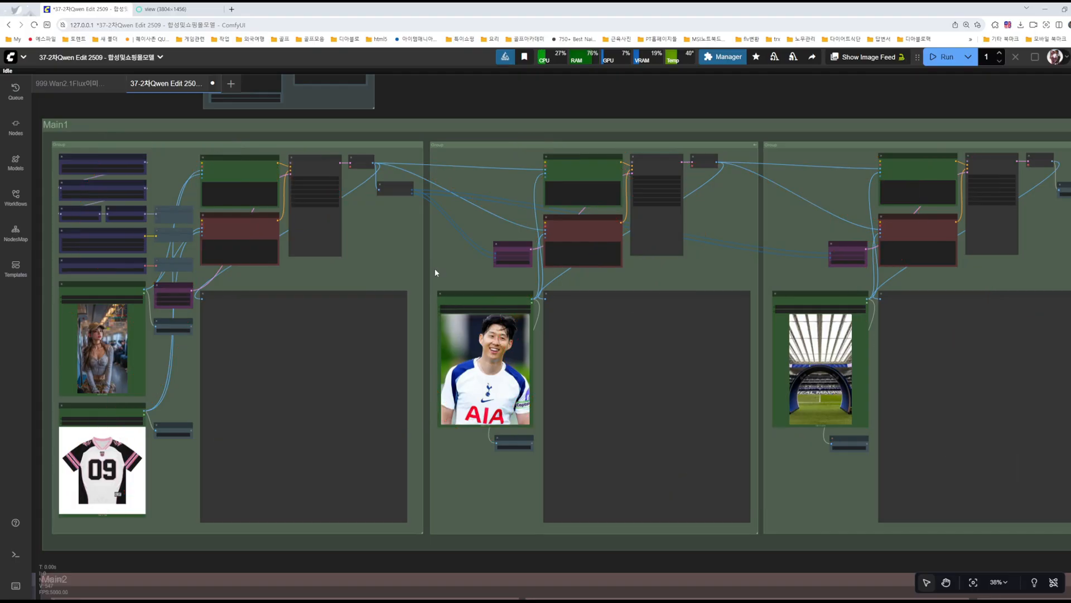
# - Look over the links running from the first Main1 group's VAE Decode node to the second group's prompt nodes
pyautogui.scroll(5, 364, 230)
pyautogui.moveTo(382, 236); pyautogui.dragTo(744, 308)
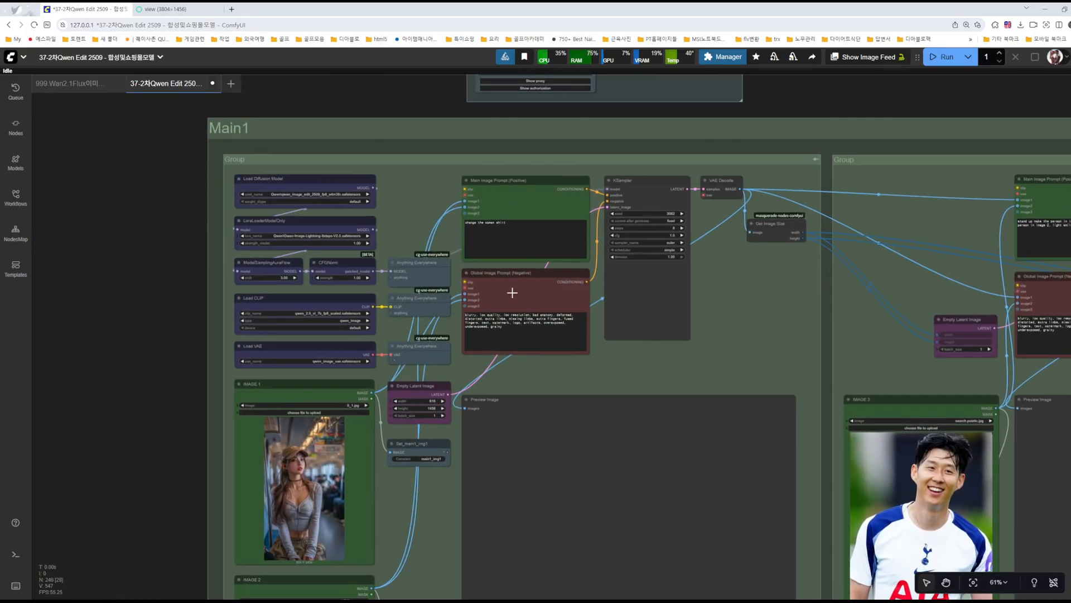
pyautogui.scroll(5, 378, 261)
pyautogui.scroll(-5, 974, 321)
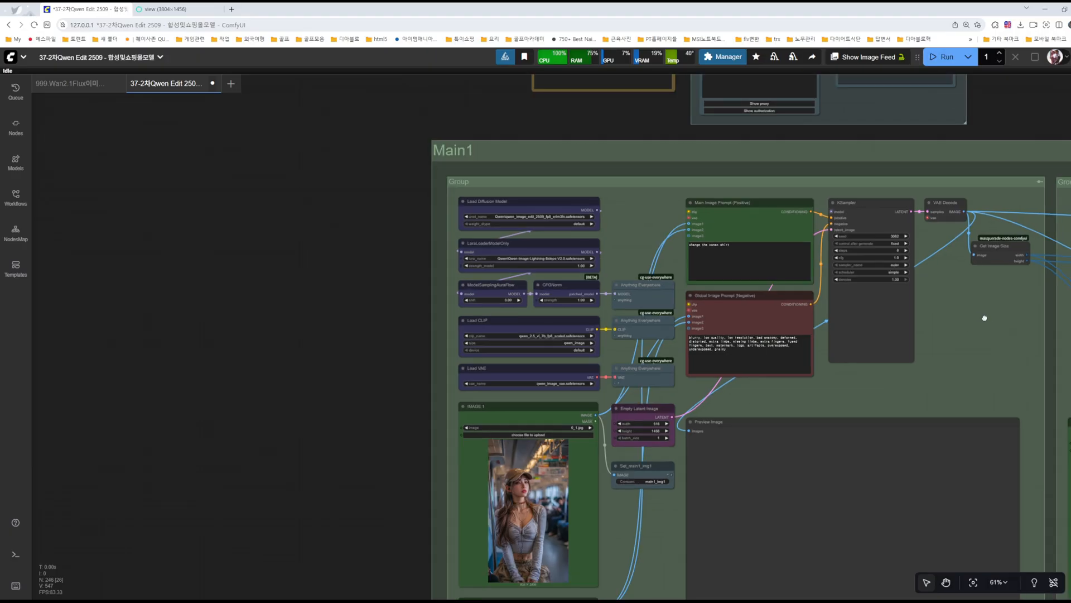
pyautogui.moveTo(983, 313); pyautogui.dragTo(396, 368)
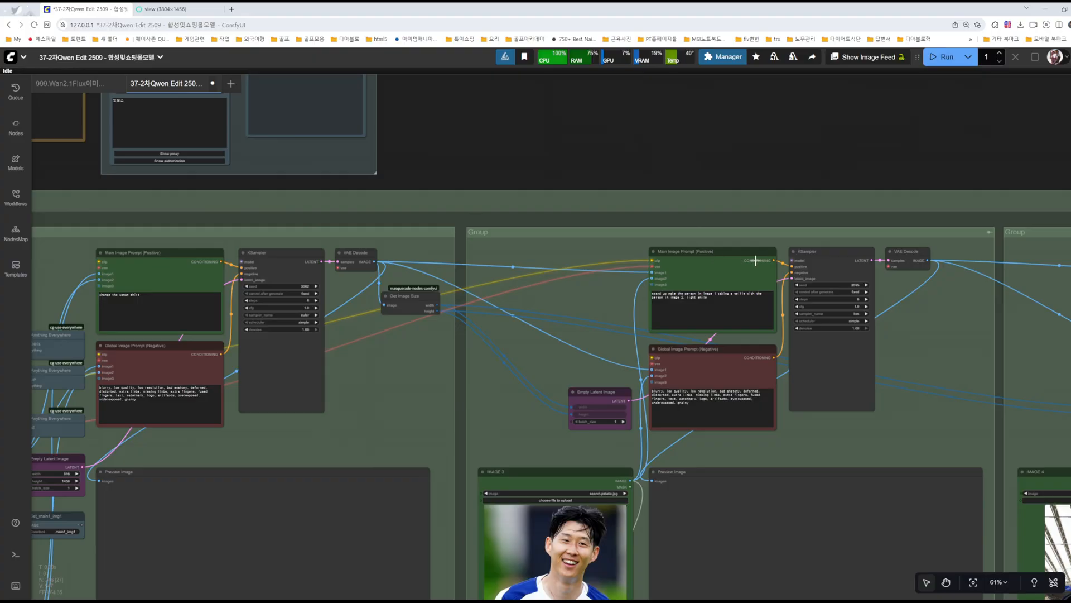
pyautogui.moveTo(455, 364); pyautogui.dragTo(757, 326)
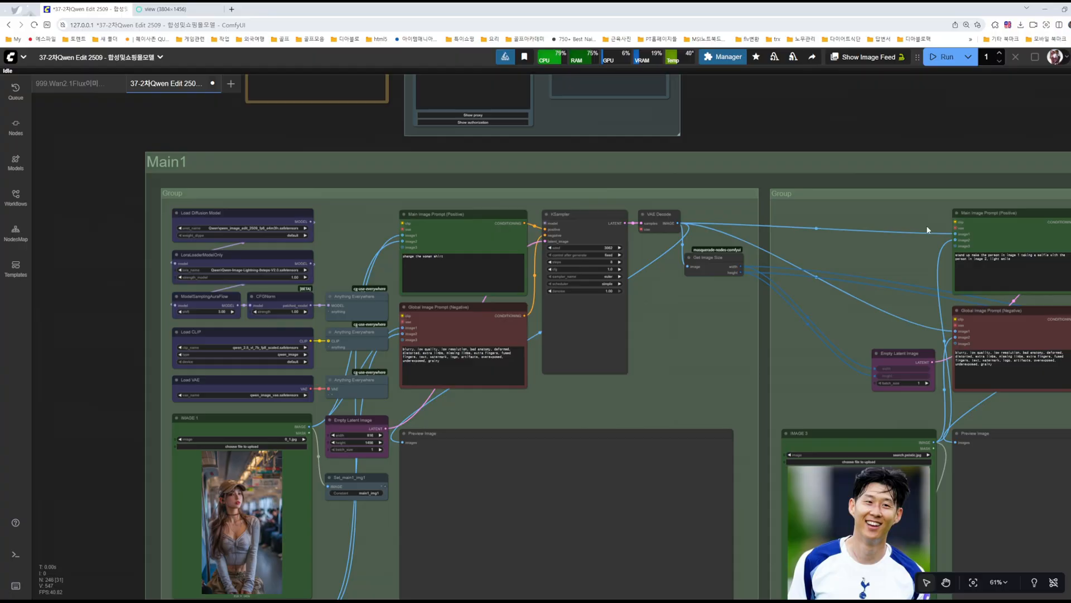
# - Examine how the three Anything Everywhere nodes pass on the MODEL, CLIP and VAE outputs, then clear the screen markings
pyautogui.scroll(5, 446, 223)
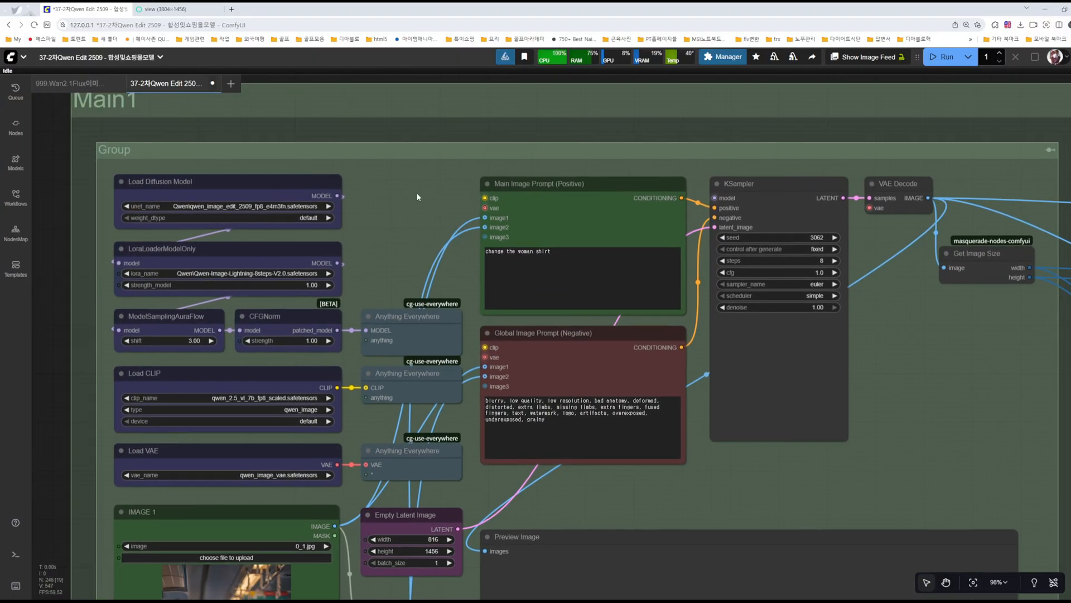
pyautogui.moveTo(361, 285); pyautogui.dragTo(396, 165)
pyautogui.scroll(3, 396, 165)
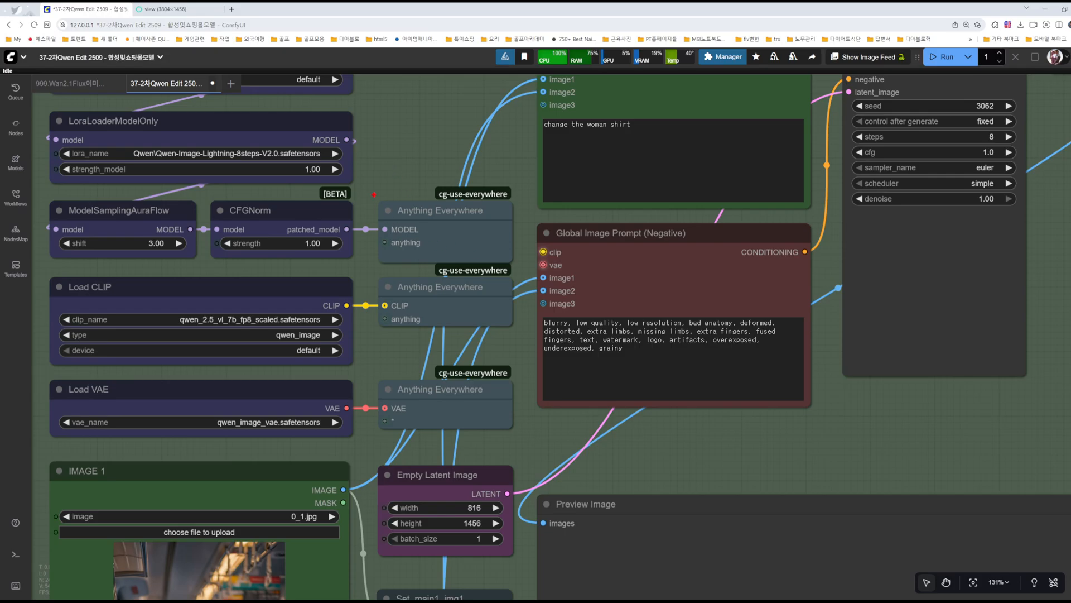
pyautogui.moveTo(373, 194); pyautogui.dragTo(519, 428)
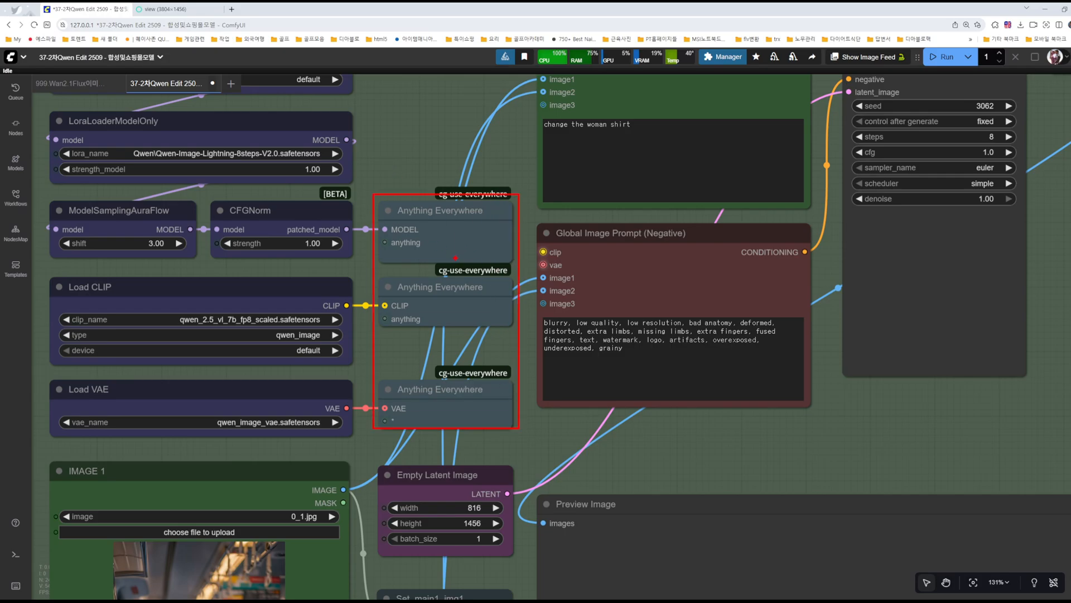
pyautogui.moveTo(354, 142); pyautogui.dragTo(572, 106)
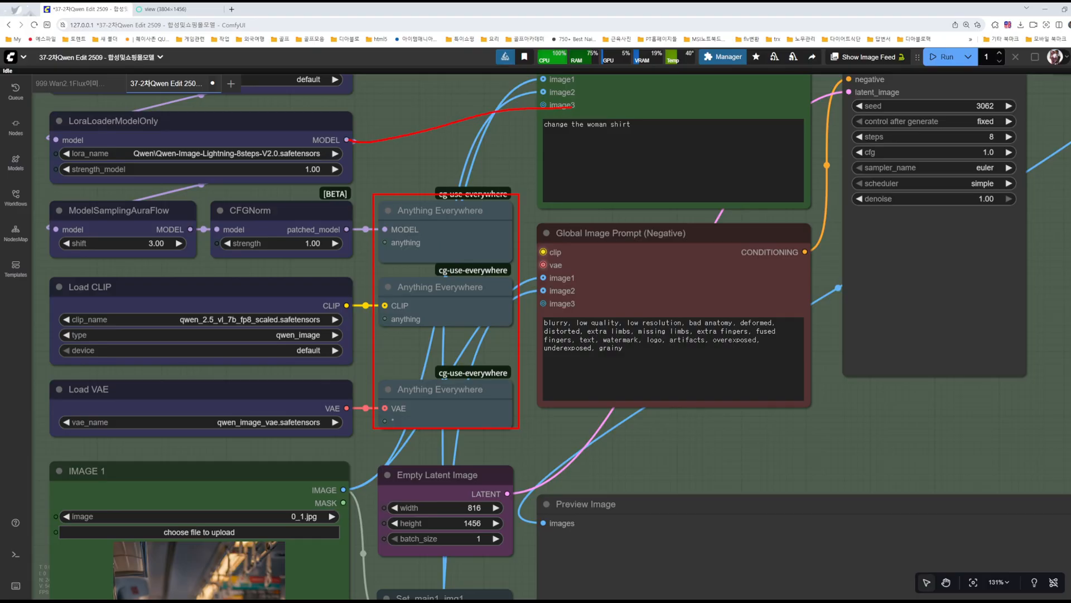
pyautogui.moveTo(377, 152)
pyautogui.mouseDown()
pyautogui.moveTo(592, 154)
pyautogui.moveTo(608, 162)
pyautogui.moveTo(581, 172)
pyautogui.moveTo(908, 190)
pyautogui.mouseUp()
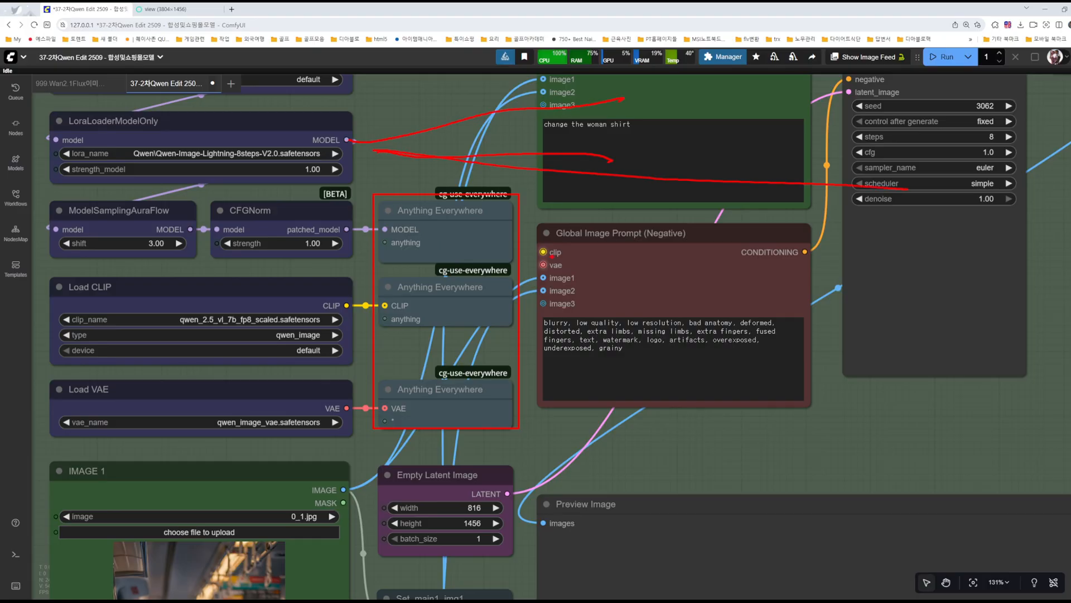
pyautogui.moveTo(357, 229)
pyautogui.mouseDown()
pyautogui.moveTo(398, 230)
pyautogui.moveTo(372, 213)
pyautogui.moveTo(364, 242)
pyautogui.mouseUp()
pyautogui.moveTo(360, 316); pyautogui.dragTo(341, 301)
pyautogui.moveTo(358, 417); pyautogui.dragTo(342, 414)
pyautogui.moveTo(406, 393); pyautogui.dragTo(502, 305)
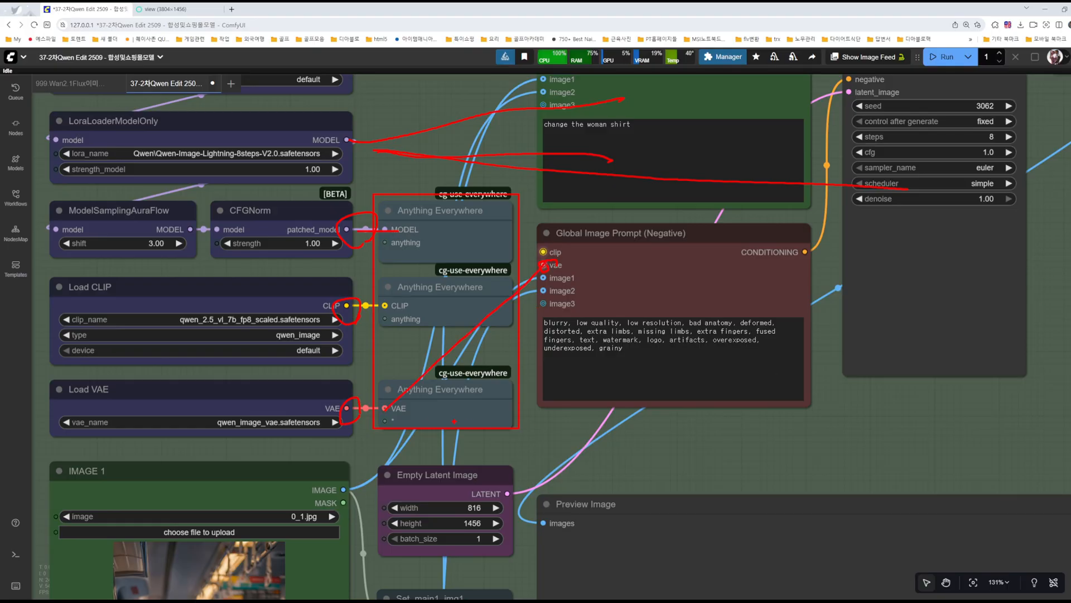
pyautogui.moveTo(390, 408); pyautogui.dragTo(1060, 324)
pyautogui.moveTo(390, 408); pyautogui.dragTo(1062, 407)
pyautogui.press('Escape')
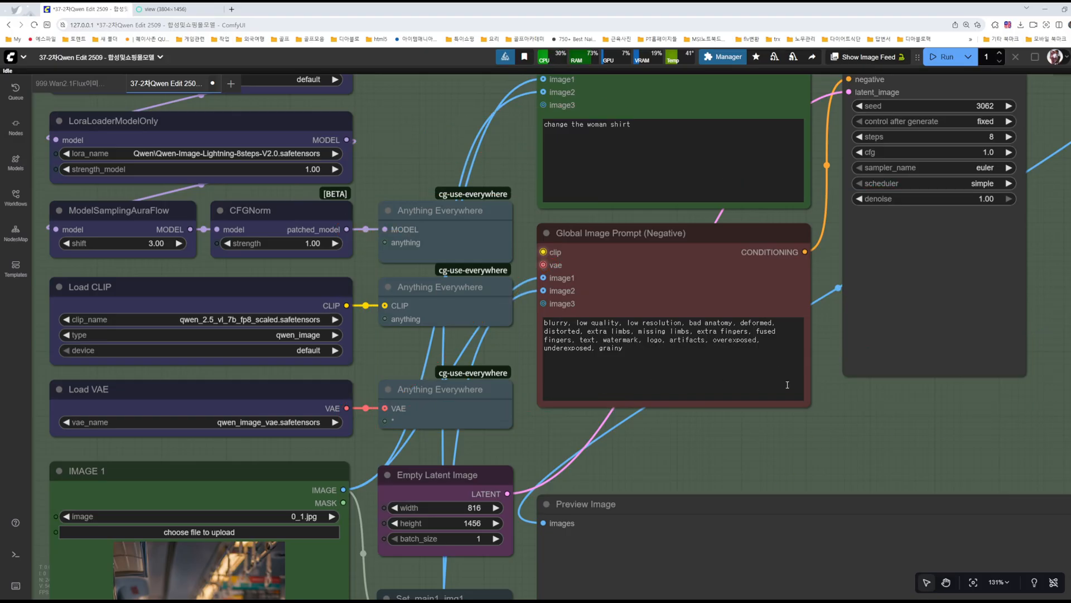
# - Stack the first group's VAE Decode and Get Image Size nodes and cover them with the KSampler node beside the prompts
pyautogui.scroll(-8, 943, 366)
pyautogui.moveTo(943, 366); pyautogui.dragTo(639, 374)
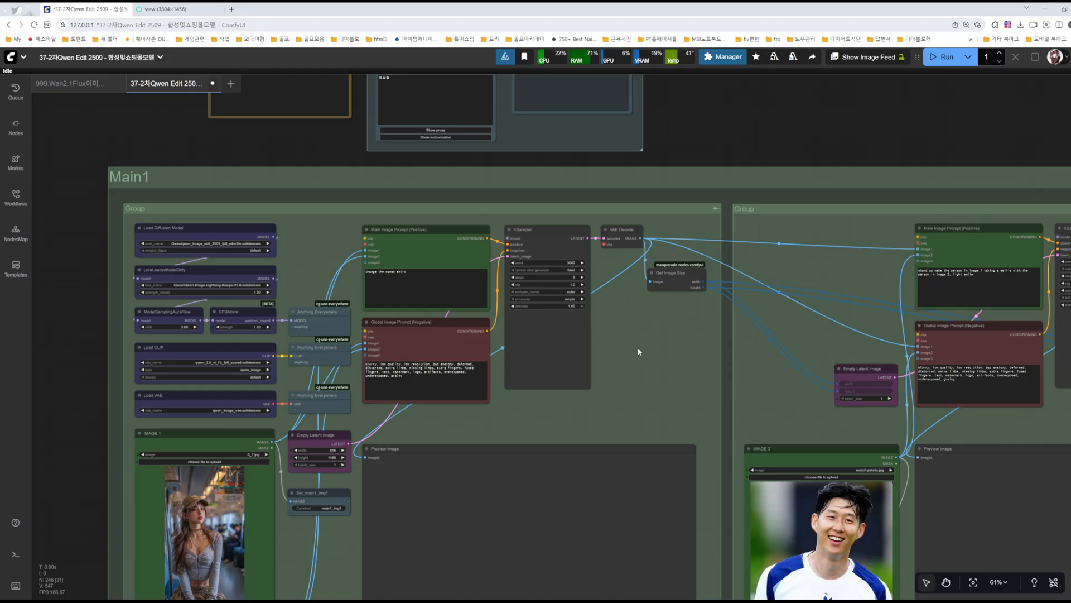
pyautogui.scroll(8, 612, 320)
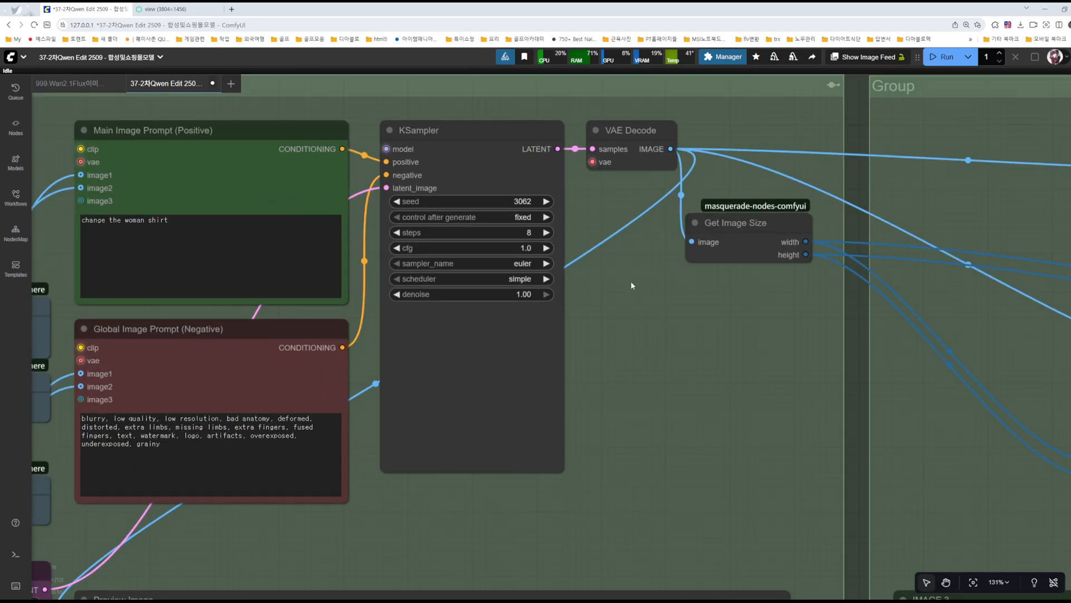
pyautogui.scroll(-4, 720, 312)
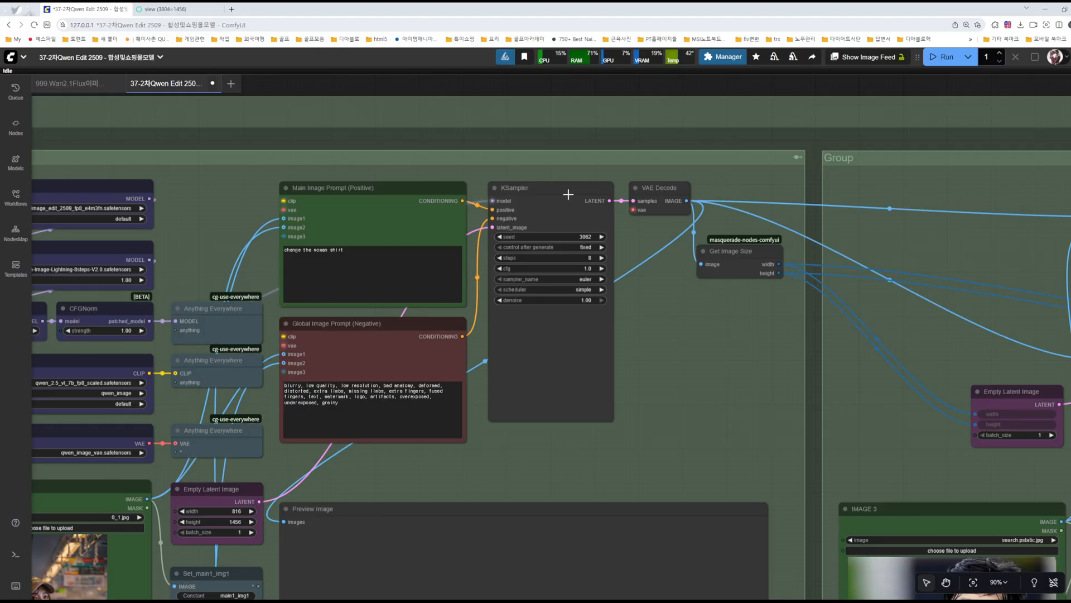
pyautogui.moveTo(569, 192); pyautogui.dragTo(578, 308)
pyautogui.moveTo(658, 189); pyautogui.dragTo(572, 227)
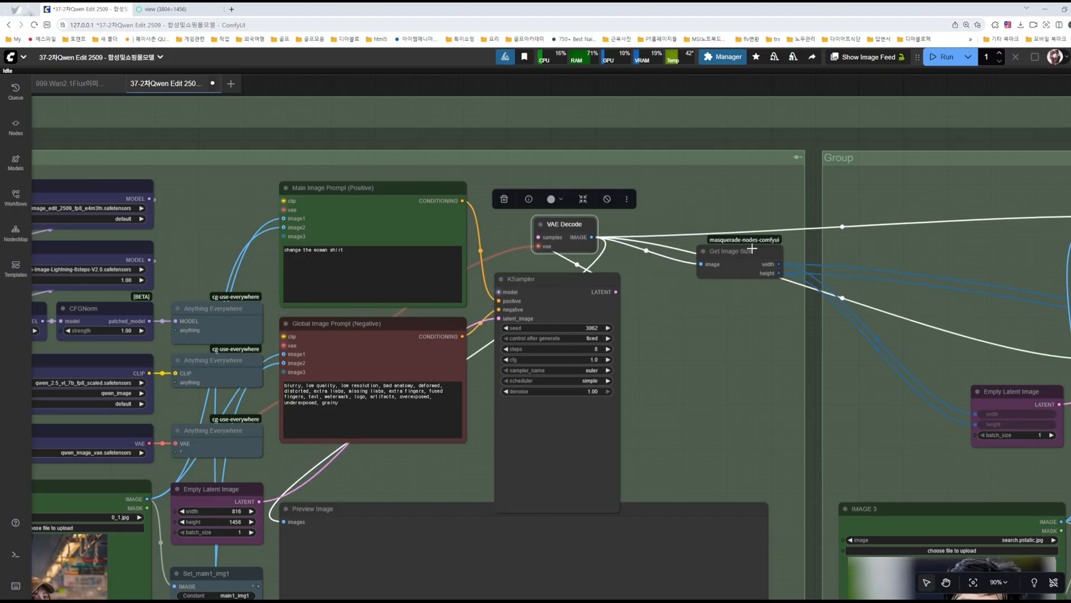
pyautogui.moveTo(739, 259); pyautogui.dragTo(555, 234)
pyautogui.moveTo(569, 279); pyautogui.dragTo(549, 192)
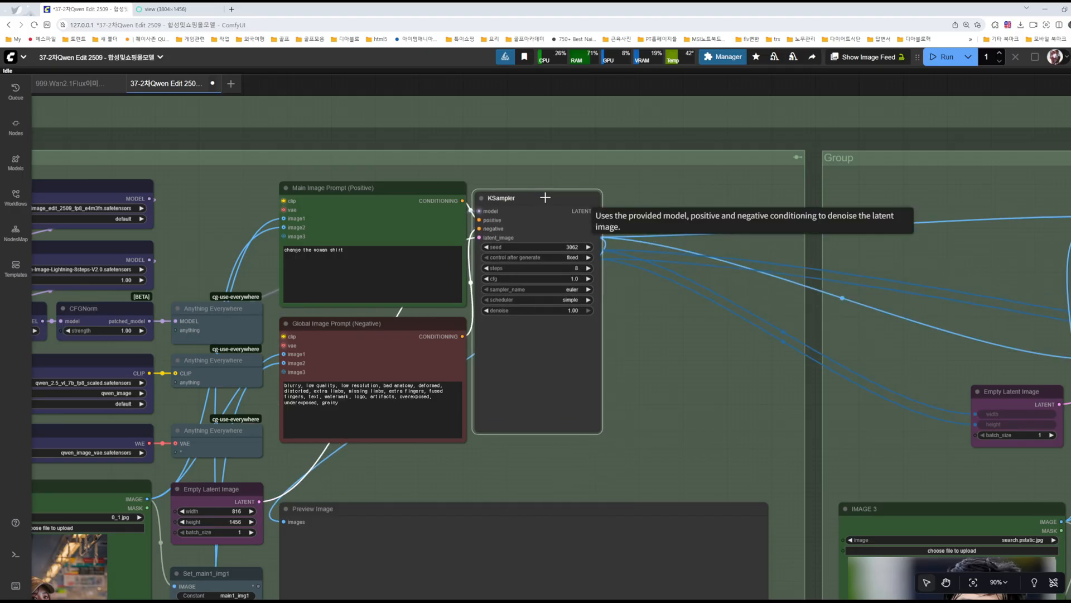
pyautogui.click(607, 297)
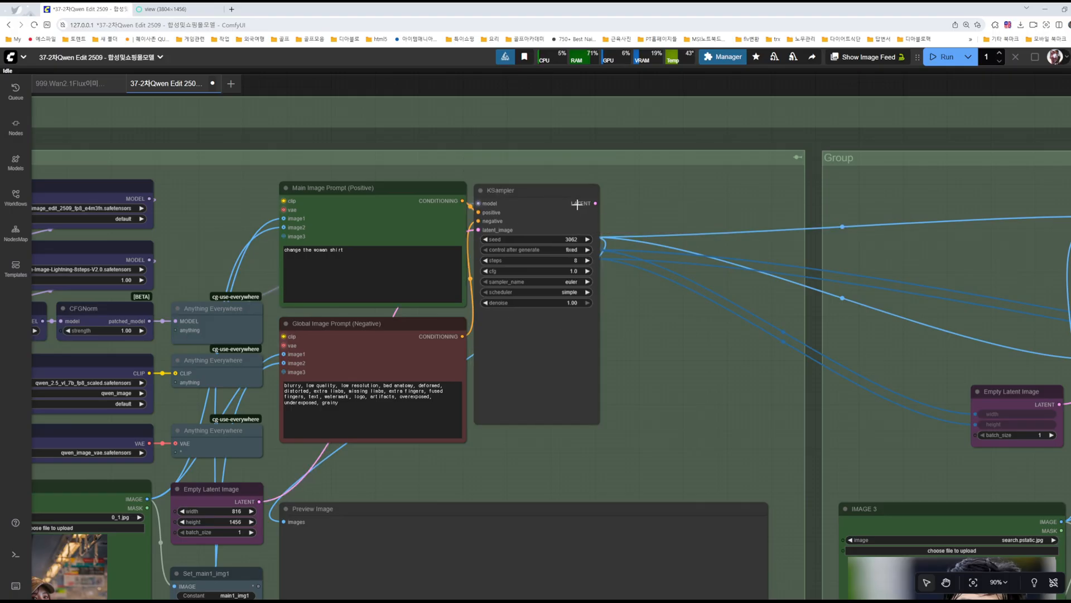
# - Uncover the stacked nodes and return KSampler, VAE Decode and Get Image Size to their original places in the first group
pyautogui.moveTo(569, 206); pyautogui.dragTo(591, 291)
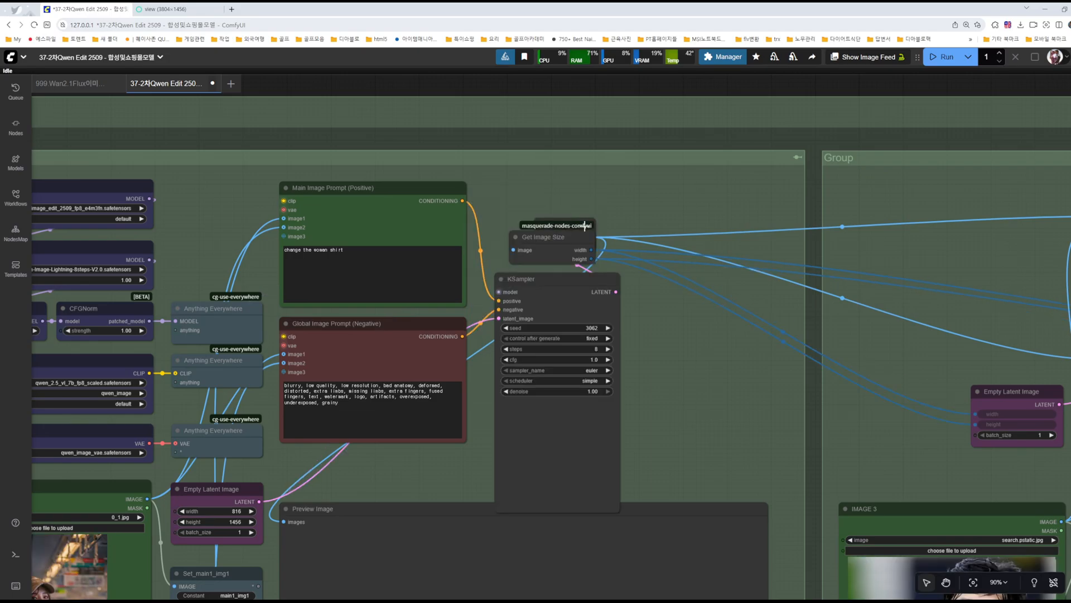
pyautogui.moveTo(584, 236); pyautogui.dragTo(673, 188)
pyautogui.moveTo(575, 277); pyautogui.dragTo(568, 188)
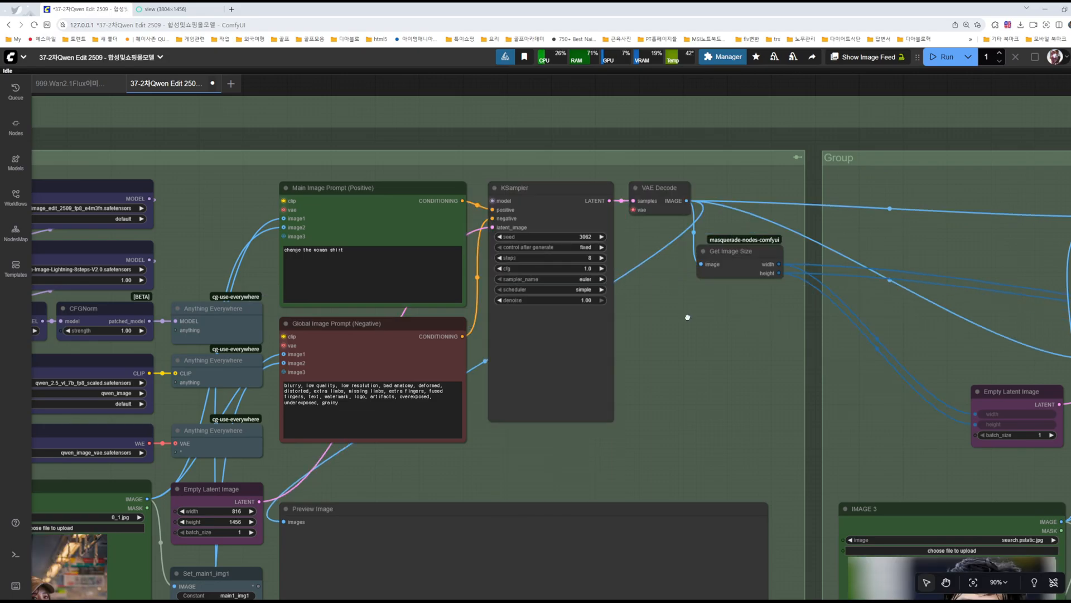
# - Inspect the Anything Everywhere model node's hidden links from the first group's loaders to the KSampler nodes of the neighbouring groups
pyautogui.scroll(-1, 706, 353)
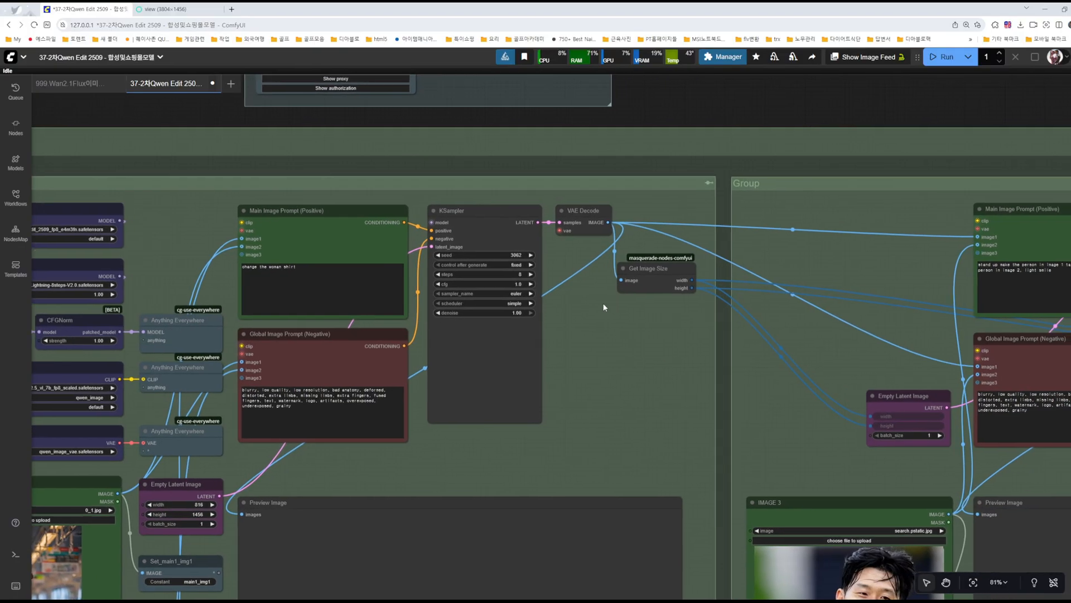
pyautogui.moveTo(706, 353); pyautogui.dragTo(626, 362)
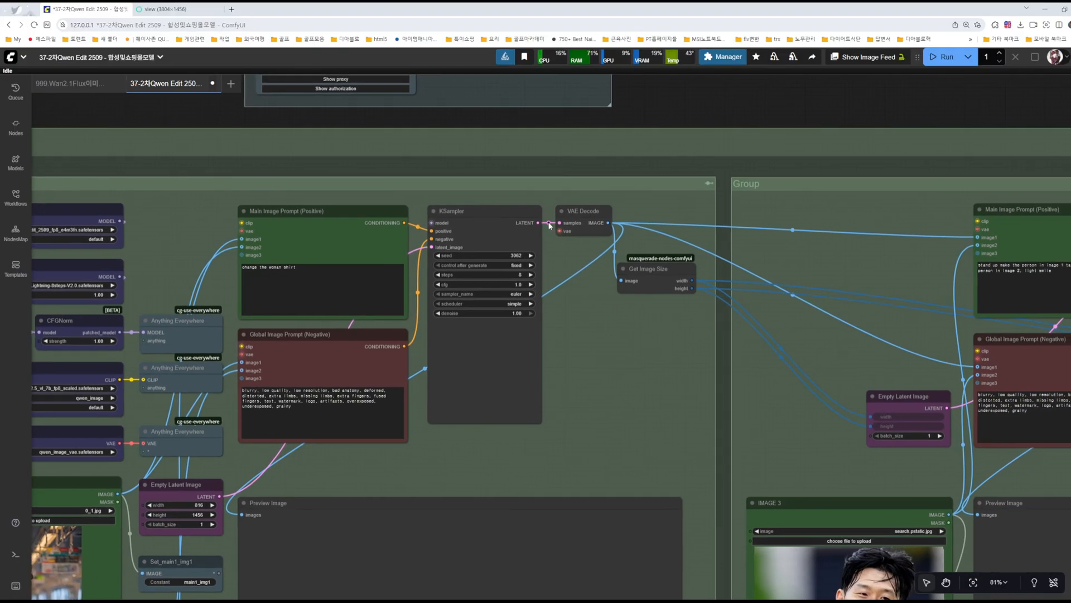
pyautogui.moveTo(625, 334); pyautogui.dragTo(717, 275)
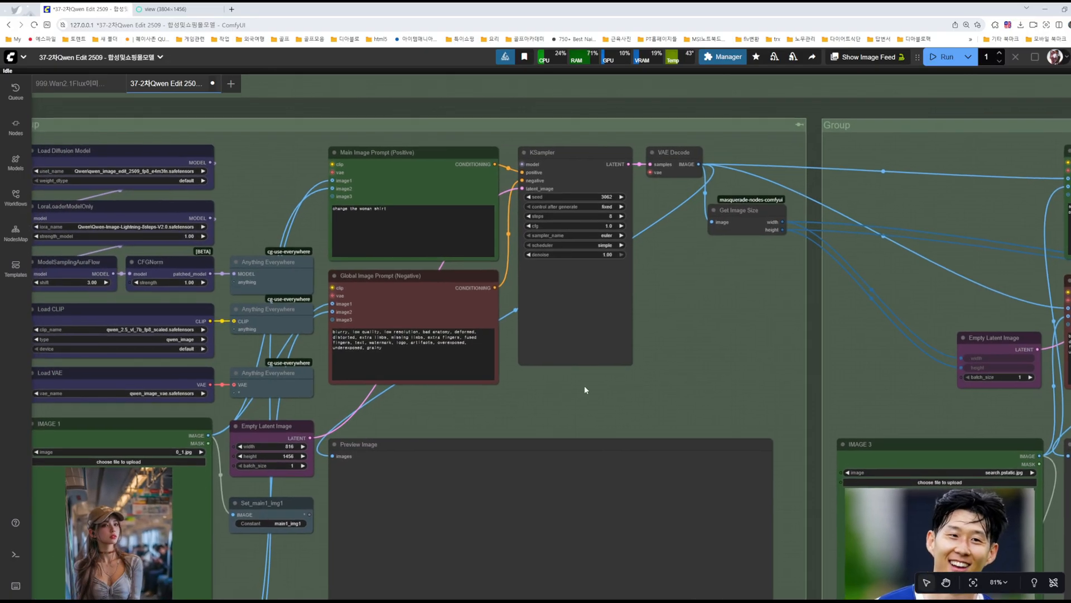
pyautogui.moveTo(585, 387); pyautogui.dragTo(666, 381)
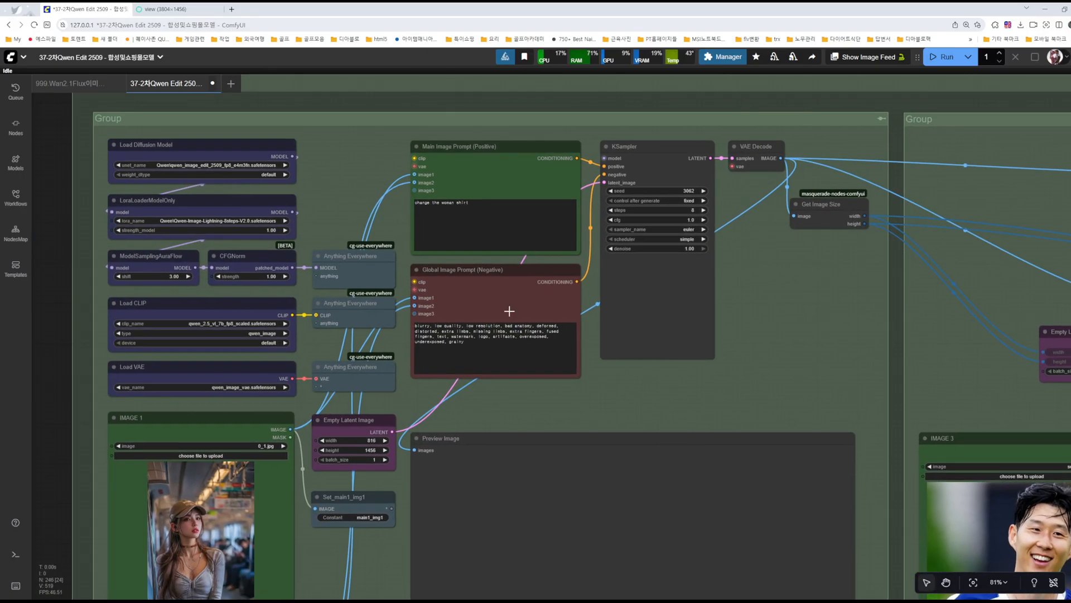
pyautogui.click(345, 265)
pyautogui.click(337, 149)
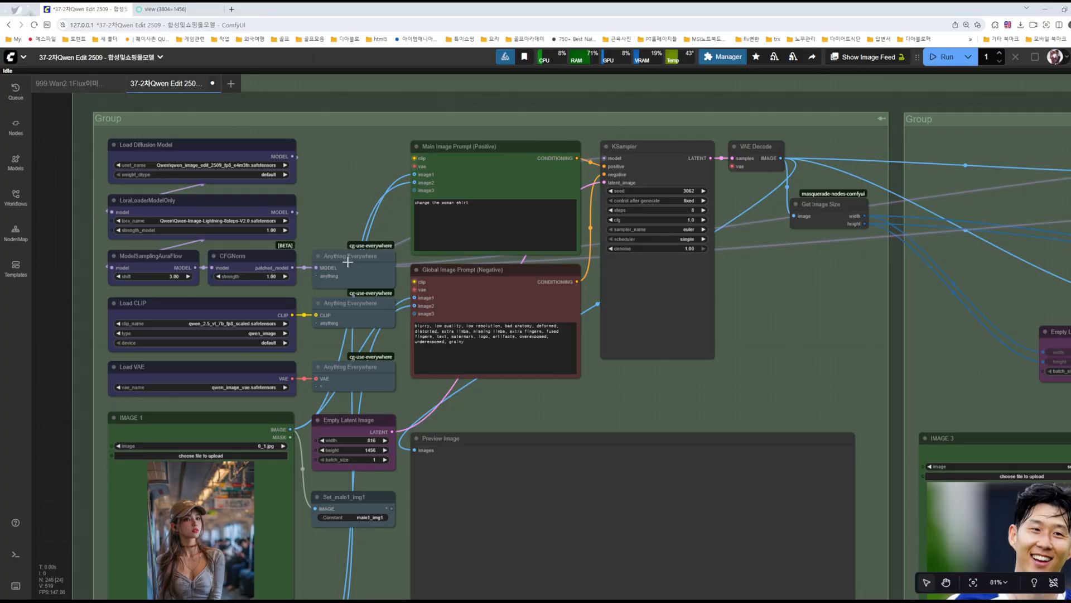
pyautogui.click(347, 261)
pyautogui.moveTo(845, 306); pyautogui.dragTo(419, 349)
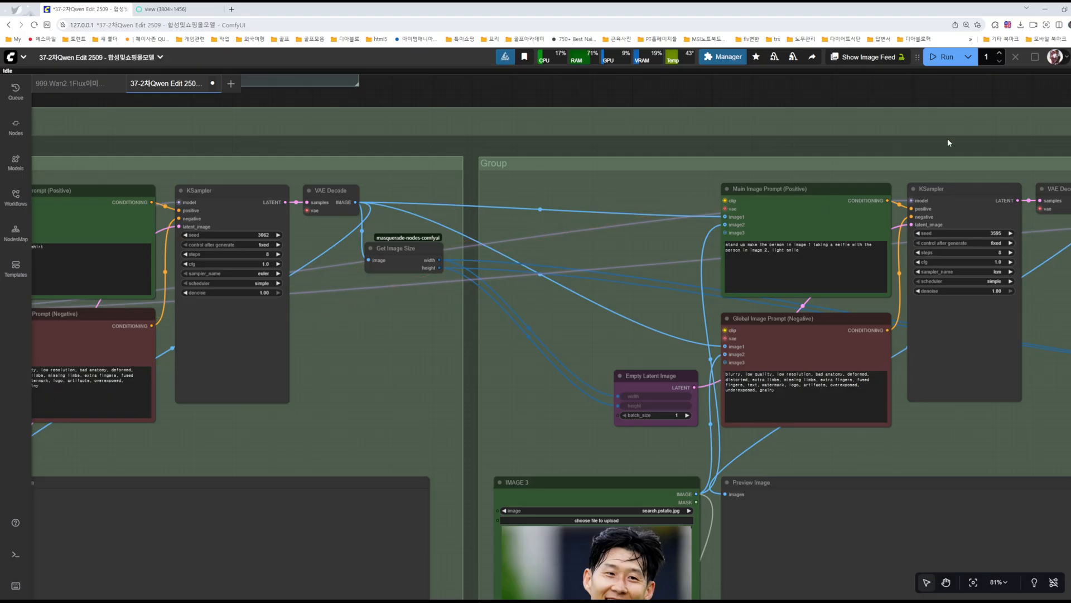
# - Select the three Anything Everywhere nodes in Main1's first group, examine their hidden links to the neighbouring groups, and deselect them
pyautogui.hscroll(10, 660, 437)
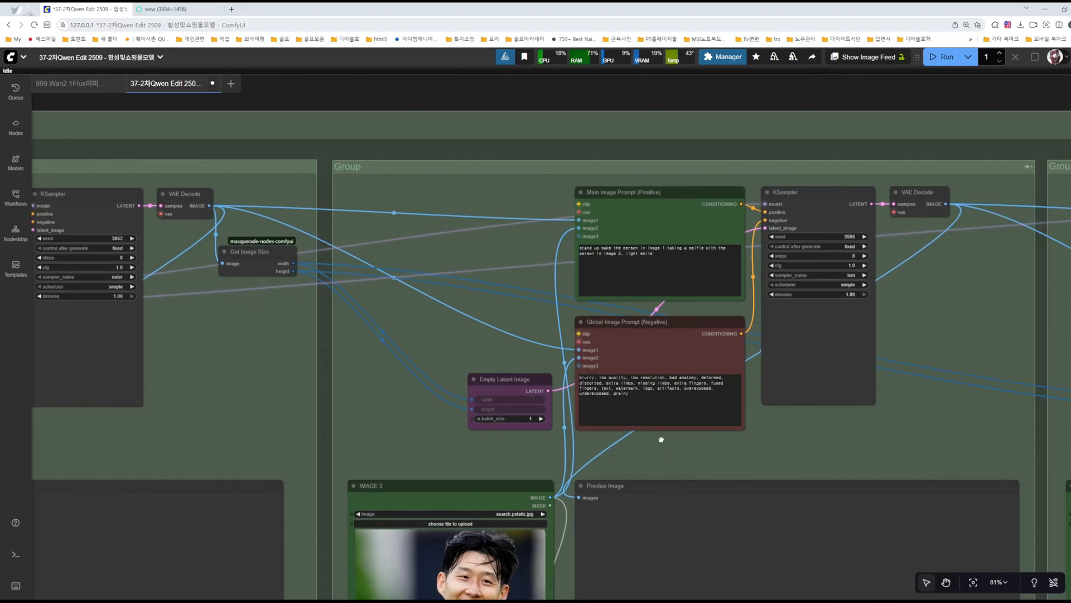
pyautogui.moveTo(401, 445); pyautogui.dragTo(1041, 360)
pyautogui.scroll(-4, 460, 299)
pyautogui.moveTo(460, 299); pyautogui.dragTo(834, 342)
pyautogui.click(364, 239)
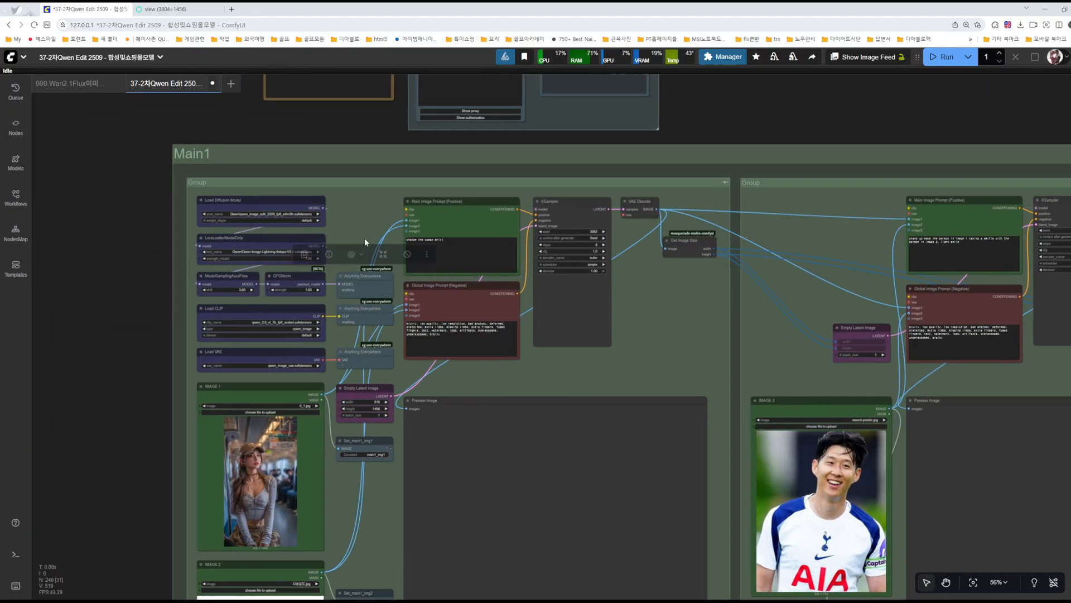
pyautogui.keyDown('ctrl'); pyautogui.moveTo(356, 239); pyautogui.dragTo(365, 362); pyautogui.keyUp('ctrl')
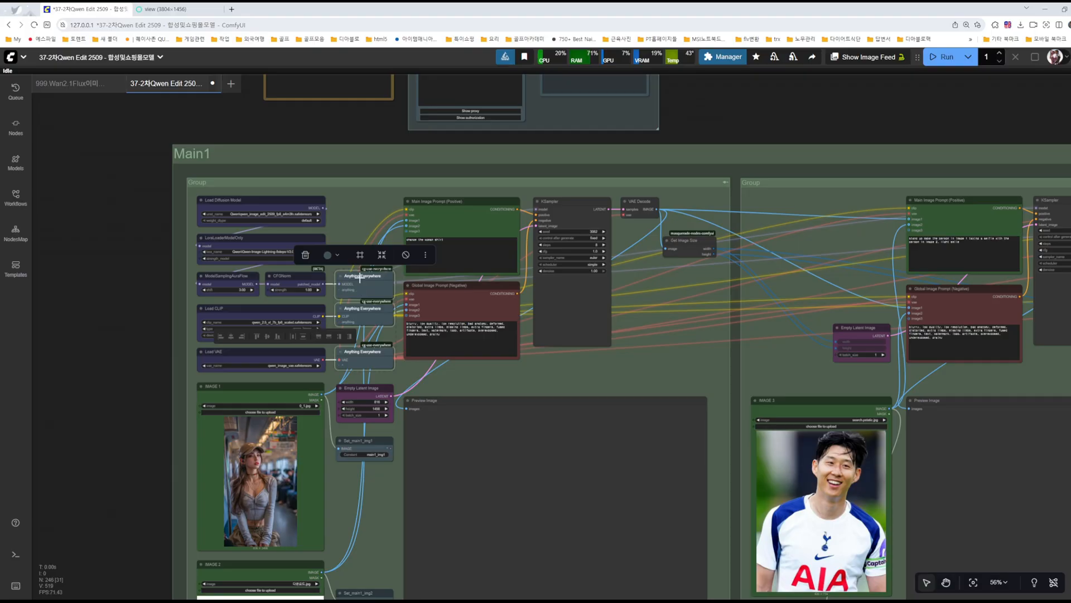
pyautogui.moveTo(688, 367); pyautogui.dragTo(288, 385)
pyautogui.moveTo(753, 374); pyautogui.dragTo(1062, 359)
pyautogui.moveTo(599, 383); pyautogui.dragTo(670, 381)
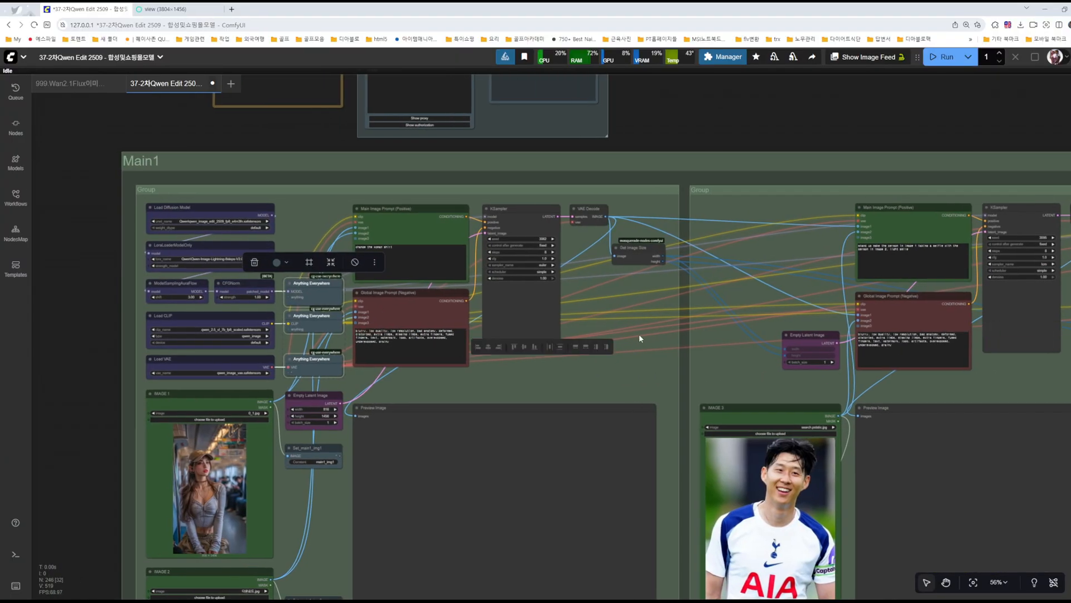
pyautogui.click(633, 373)
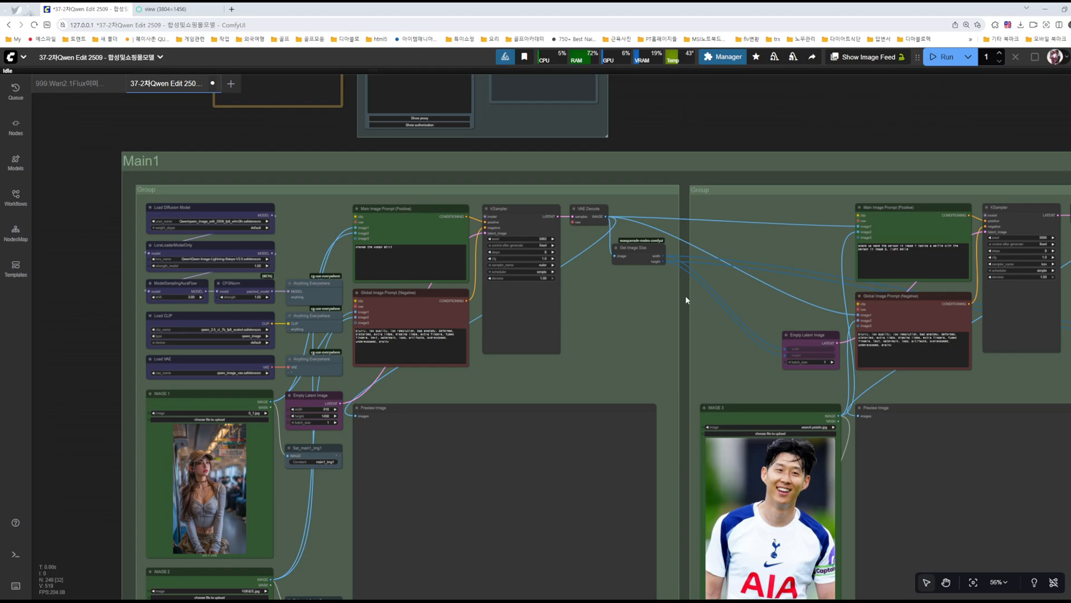
# - Reselect the three Anything Everywhere nodes, inspect their links around the KSampler and prompt nodes up close, and clear the selection
pyautogui.moveTo(312, 242); pyautogui.dragTo(299, 361)
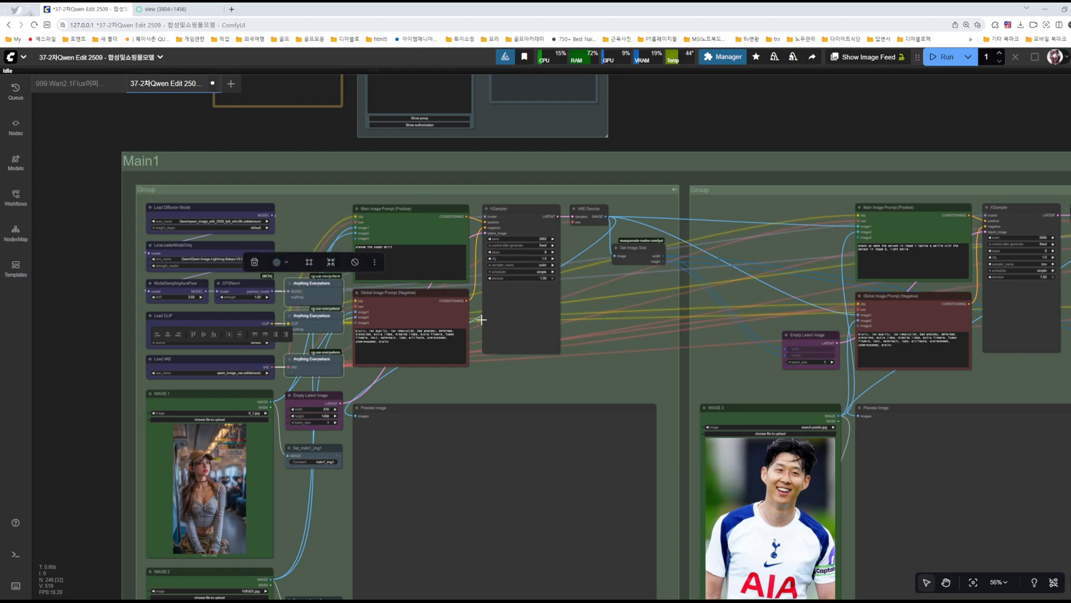
pyautogui.scroll(8, 662, 299)
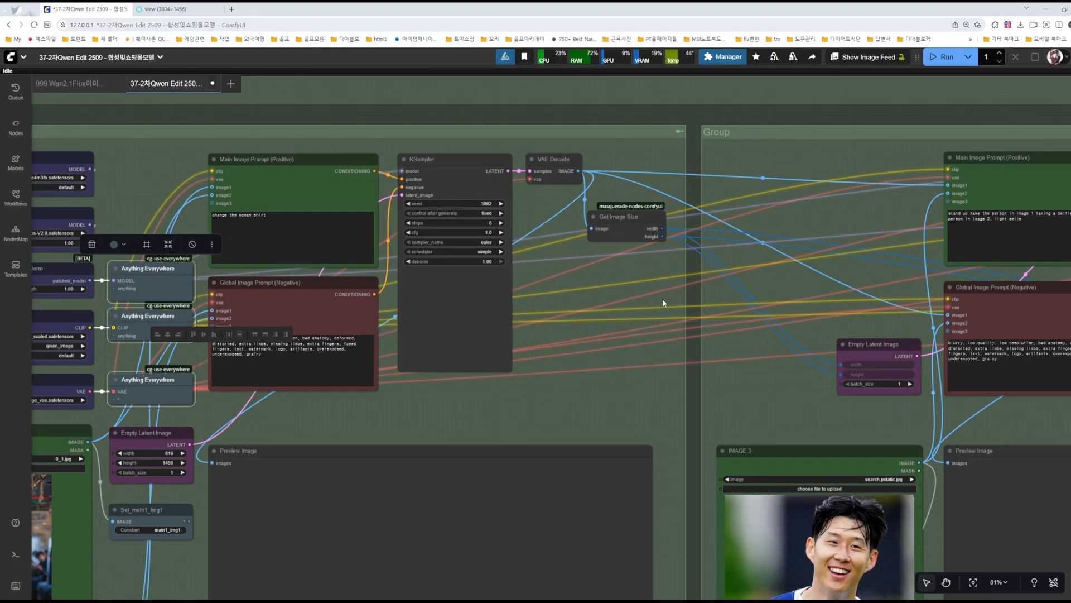
pyautogui.scroll(-3, 574, 285)
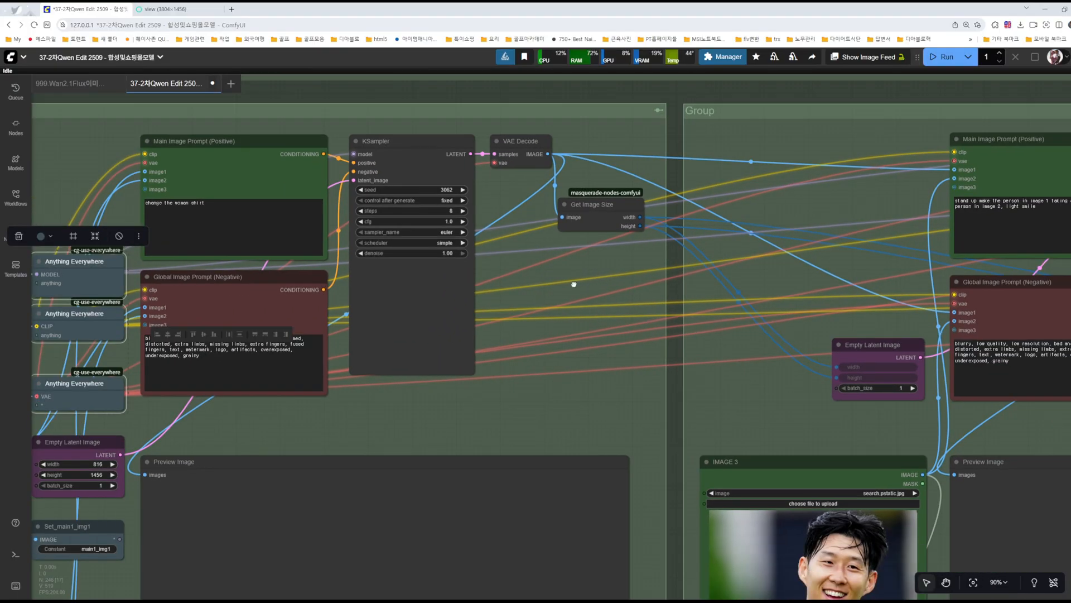
pyautogui.moveTo(341, 438); pyautogui.dragTo(407, 446)
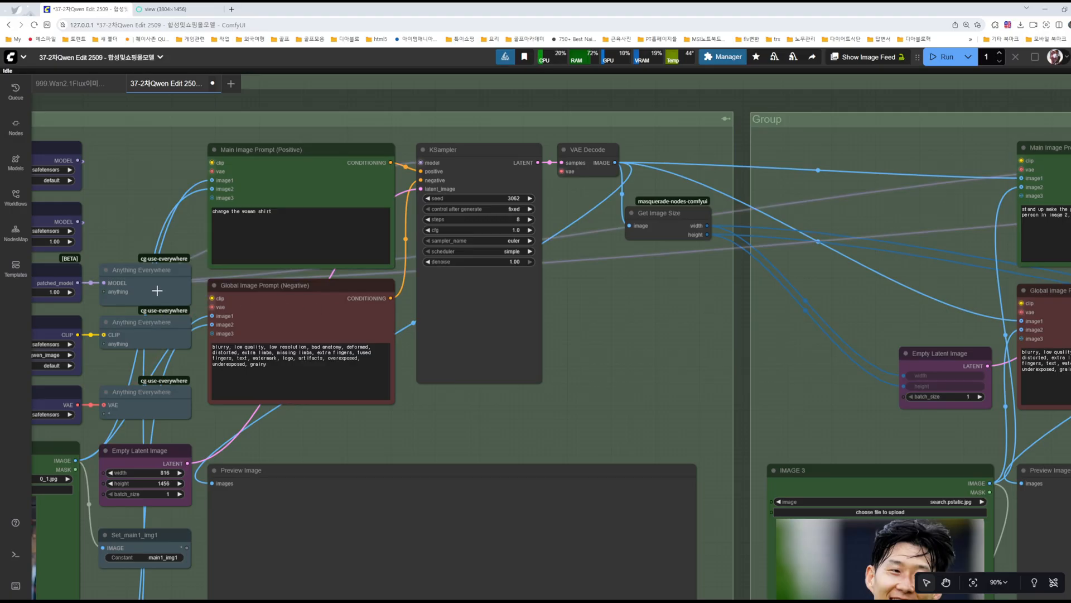
# - Inspect the cg-use-everywhere labels on the Anything Everywhere nodes, then check ComfyUI Manager for missing custom nodes and close it
pyautogui.scroll(10, 135, 229)
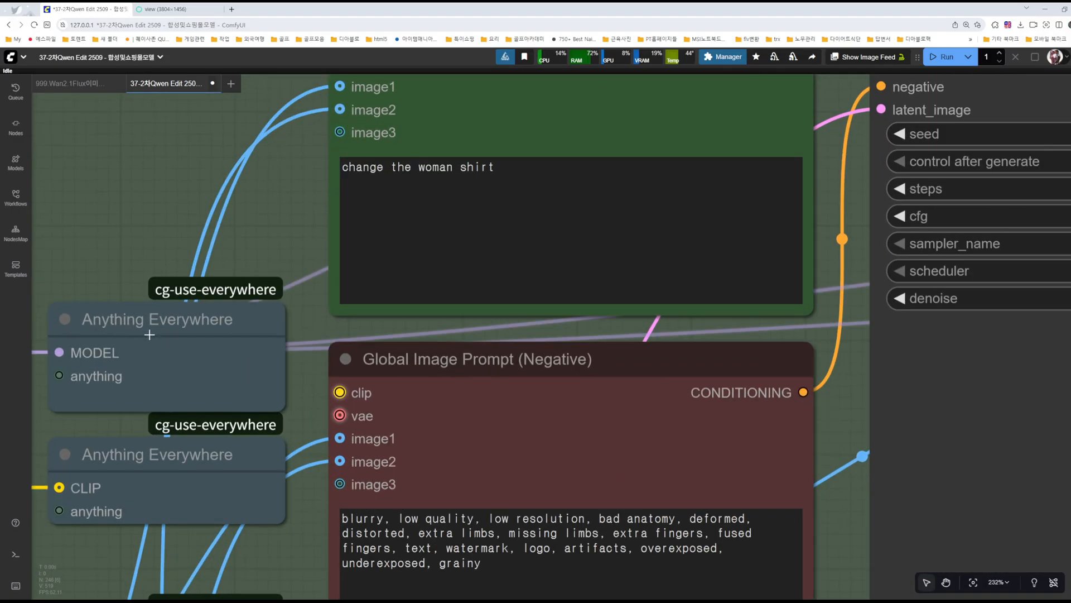
pyautogui.scroll(-4, 165, 306)
pyautogui.scroll(-4, 165, 306)
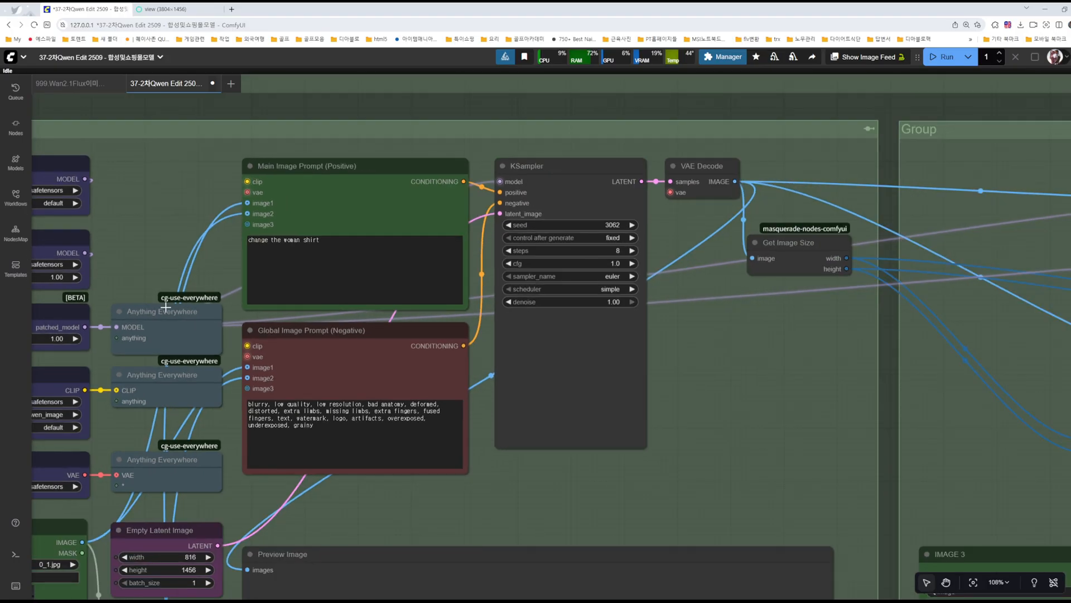
pyautogui.moveTo(151, 218); pyautogui.dragTo(376, 236)
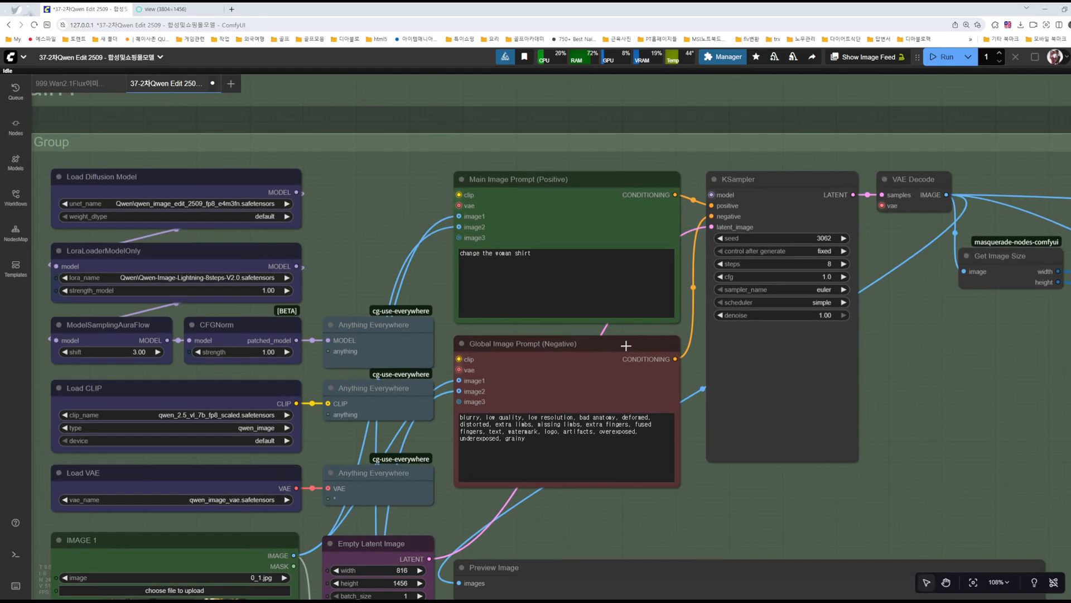
pyautogui.moveTo(988, 352); pyautogui.dragTo(933, 355)
pyautogui.click(724, 56)
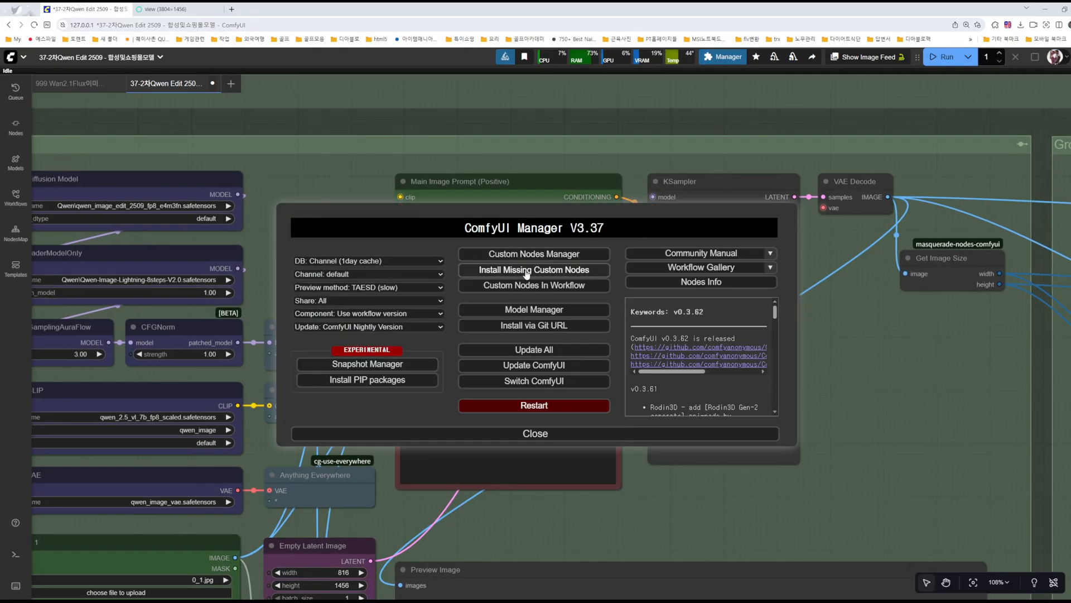
pyautogui.click(524, 270)
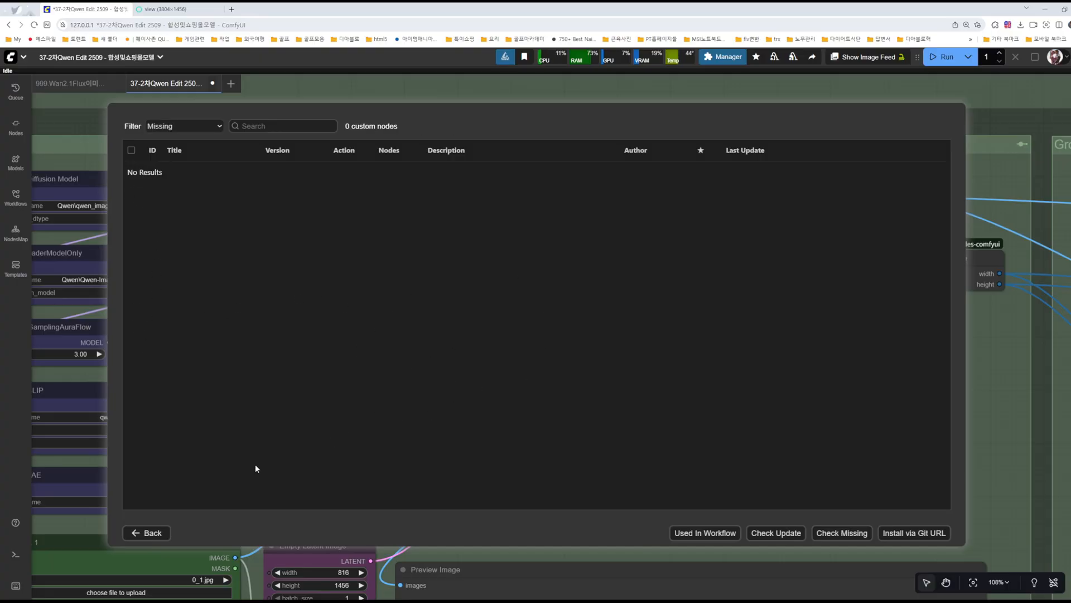
pyautogui.click(146, 532)
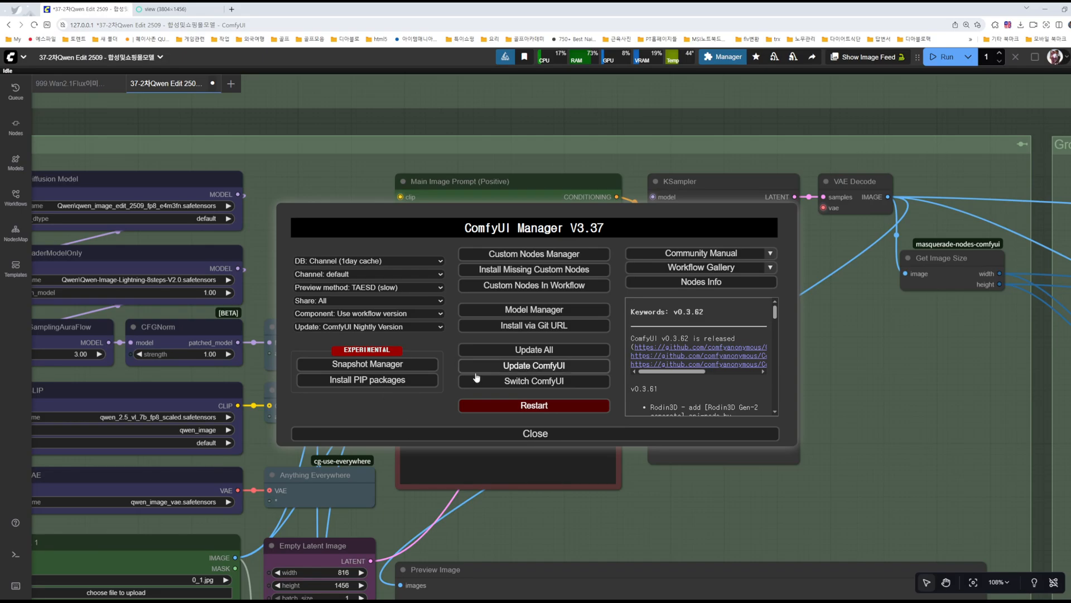
pyautogui.click(435, 434)
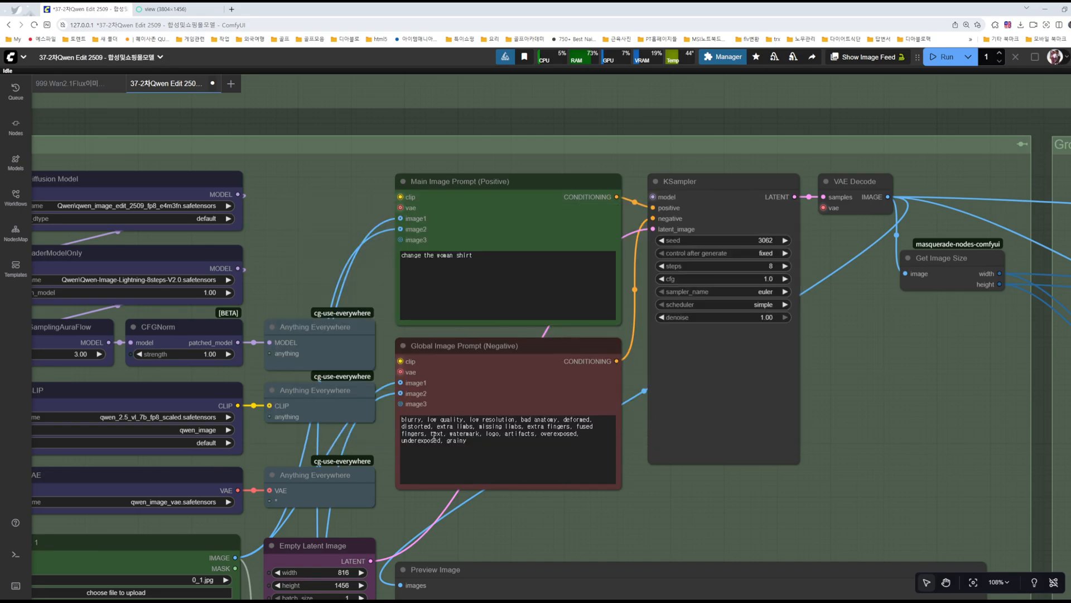
# - Look over the first group's model loader nodes and locate the installation notes beside the Main1 group
pyautogui.scroll(-6, 390, 228)
pyautogui.scroll(10, 390, 234)
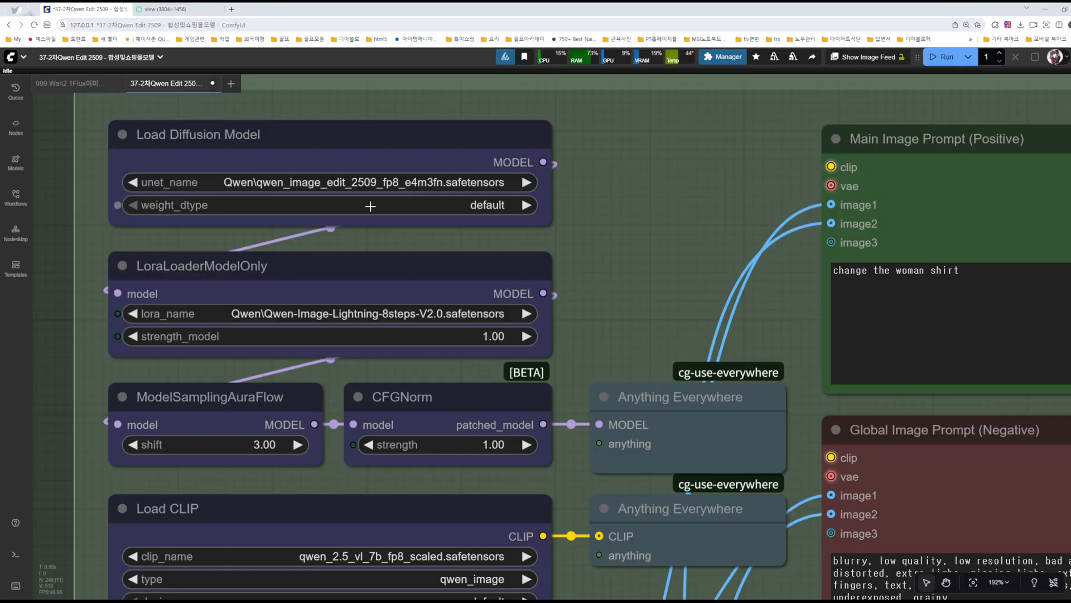
pyautogui.scroll(-10, 644, 227)
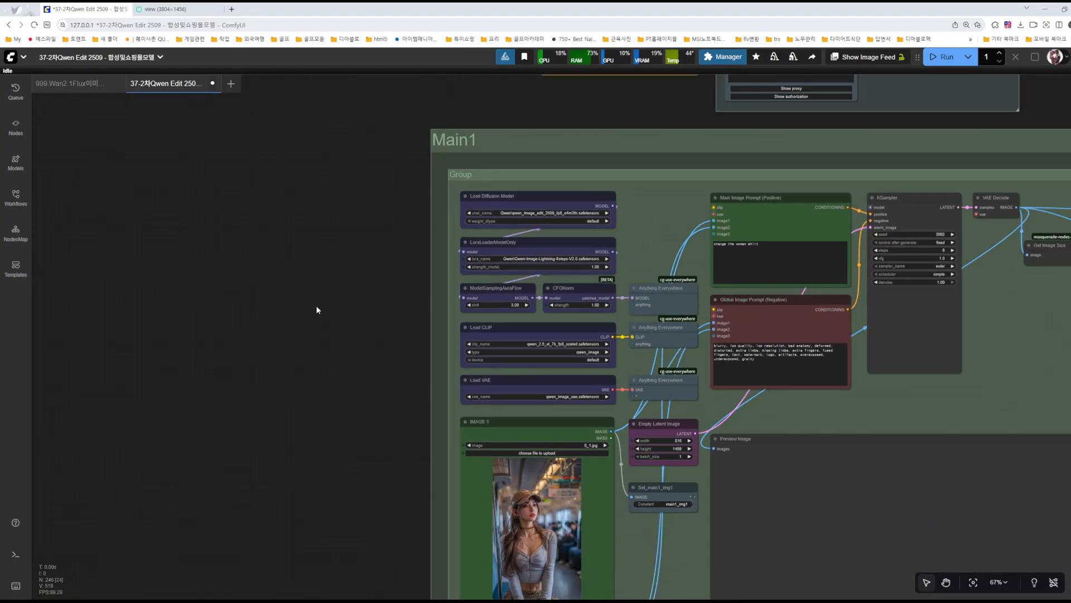
pyautogui.scroll(-4, 335, 279)
pyautogui.scroll(-4, 289, 369)
pyautogui.moveTo(257, 474); pyautogui.dragTo(513, 206)
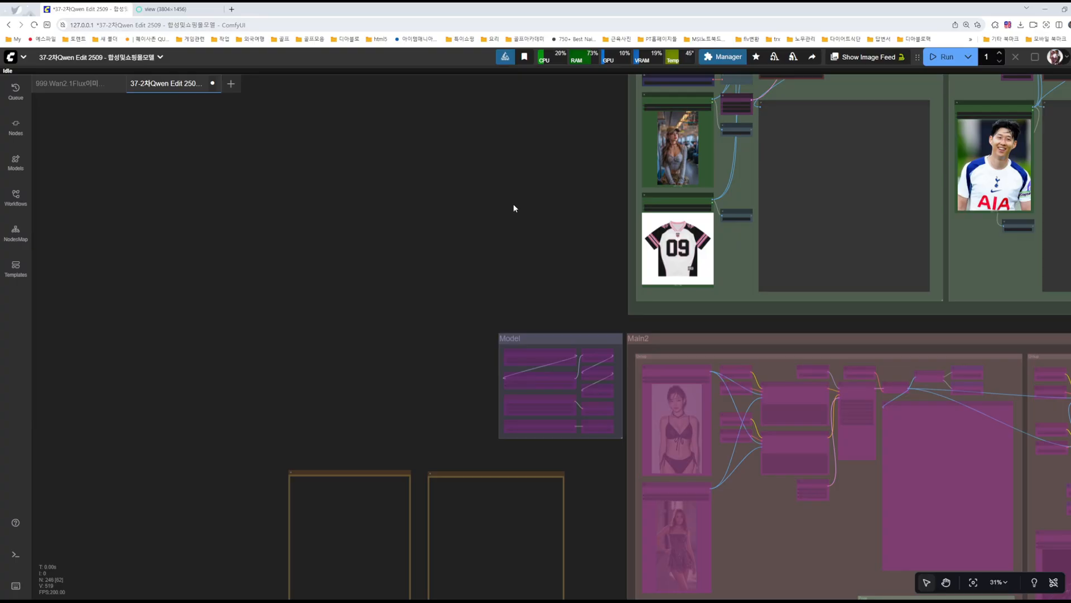
pyautogui.scroll(-4, 512, 207)
pyautogui.moveTo(336, 384); pyautogui.dragTo(538, 499)
pyautogui.scroll(-1, 538, 499)
pyautogui.moveTo(491, 397); pyautogui.dragTo(505, 95)
pyautogui.moveTo(514, 243); pyautogui.dragTo(423, 450)
pyautogui.scroll(12, 432, 435)
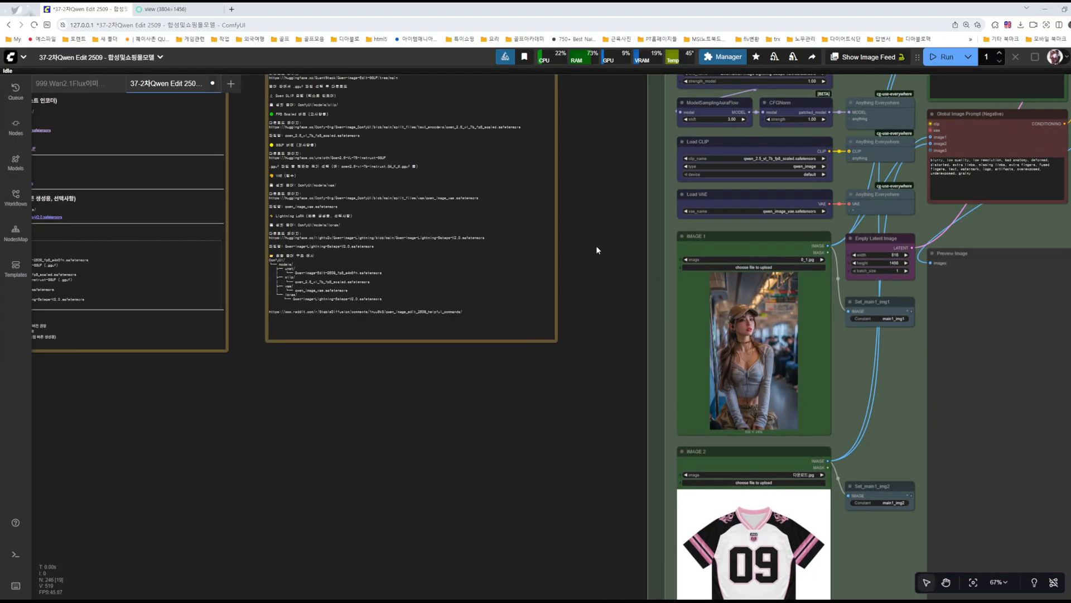
# - Highlight the download address of the FP8 main model in the plain-text Note, then deselect the note
pyautogui.moveTo(597, 249); pyautogui.dragTo(610, 412)
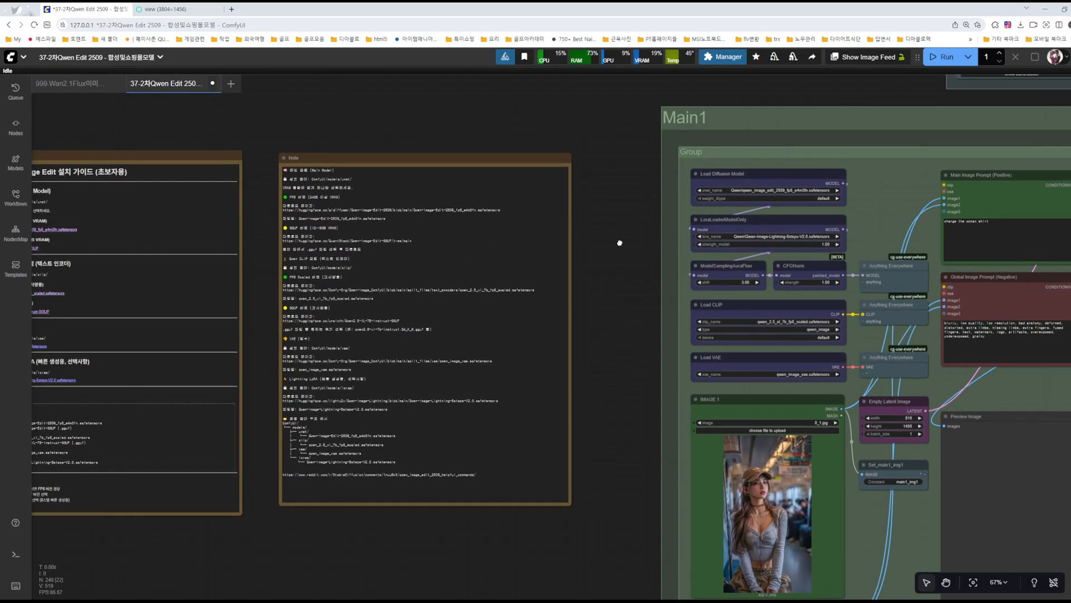
pyautogui.moveTo(619, 240); pyautogui.dragTo(656, 250)
pyautogui.scroll(6, 391, 218)
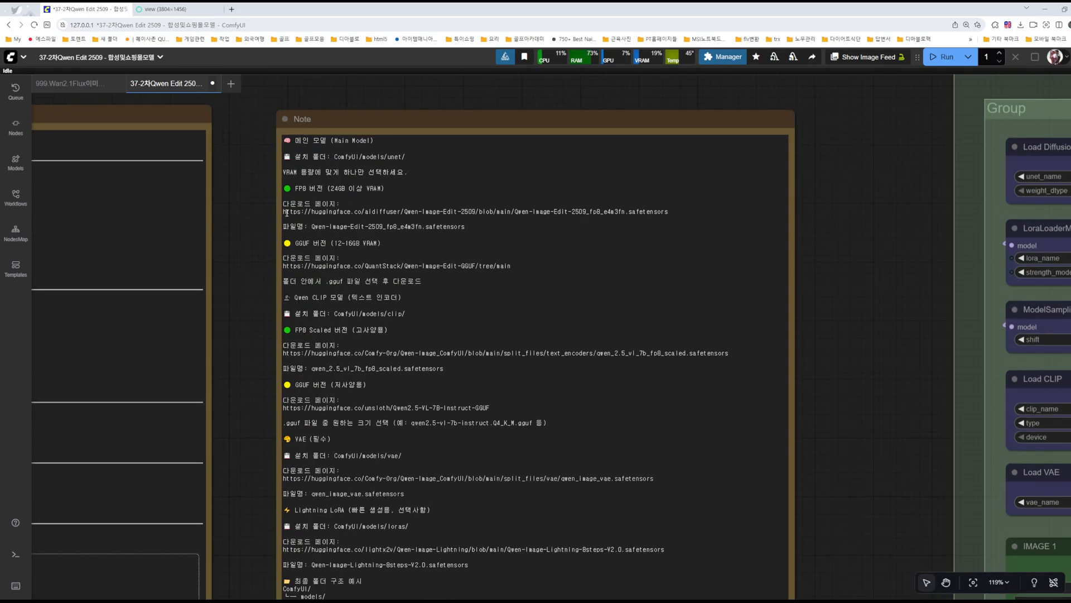
pyautogui.moveTo(284, 212); pyautogui.dragTo(671, 211)
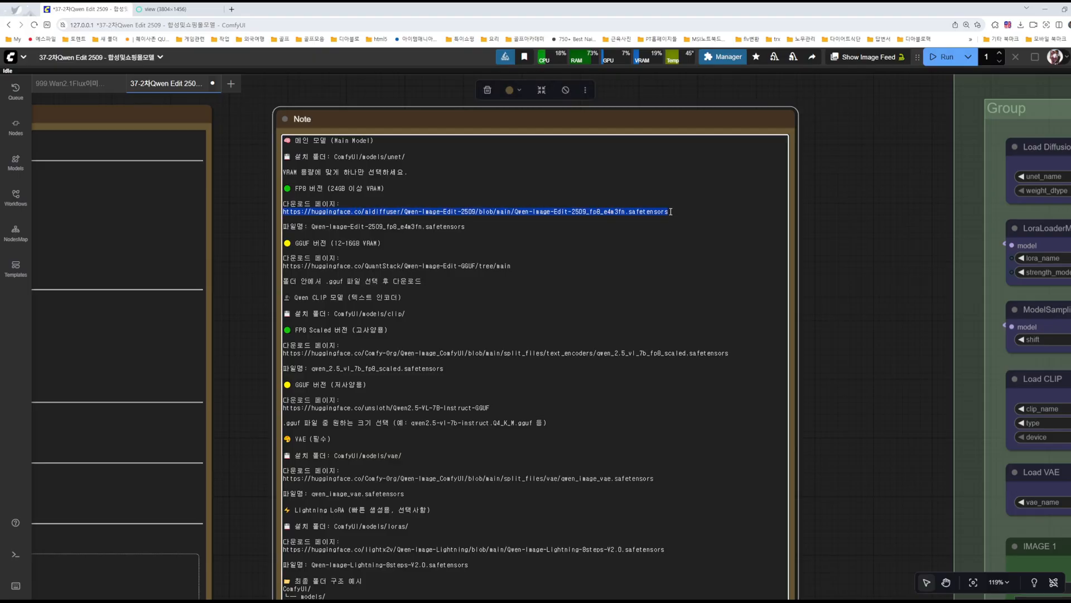
pyautogui.click(845, 209)
# - Open the Markdown Note's Qwen-Image-Edit-2509_fp8_e4m3fn.safetensors link, highlight the file name on the Hugging Face page, and close the page
pyautogui.moveTo(240, 279); pyautogui.dragTo(729, 299)
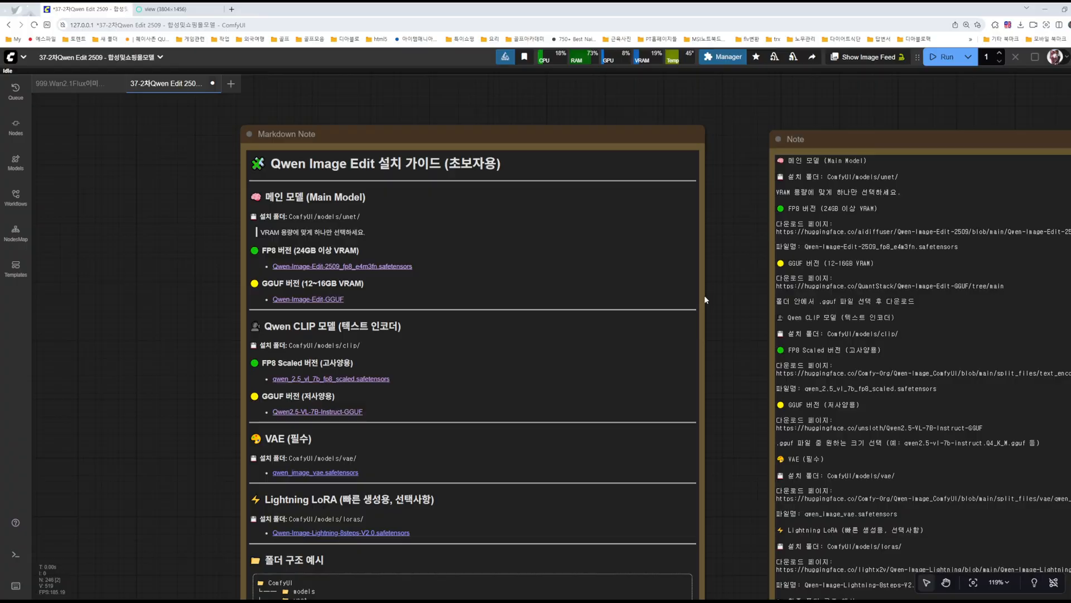
pyautogui.click(357, 266)
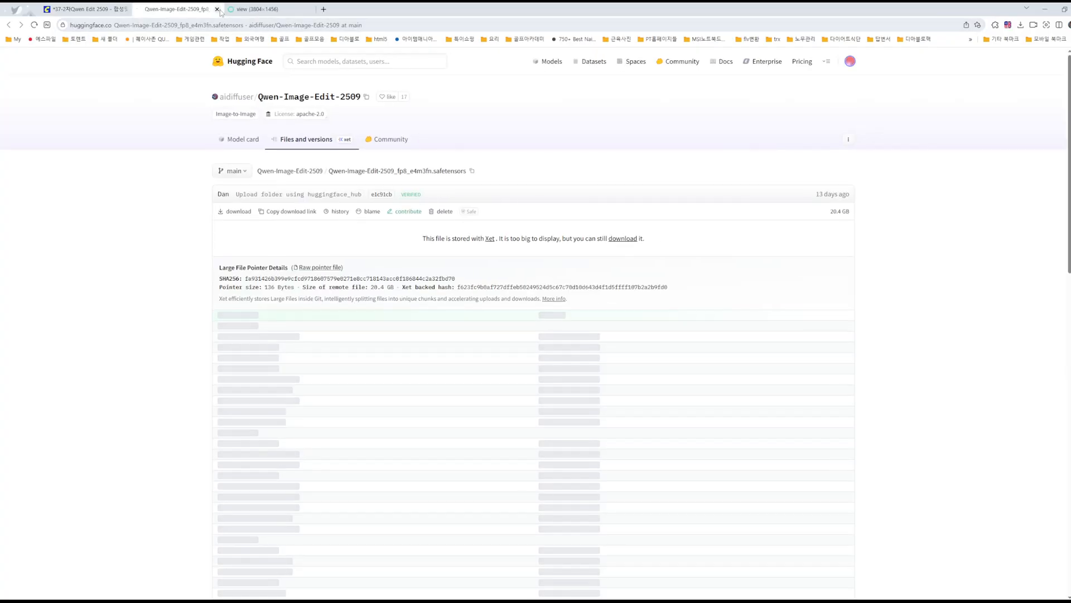
pyautogui.click(218, 9)
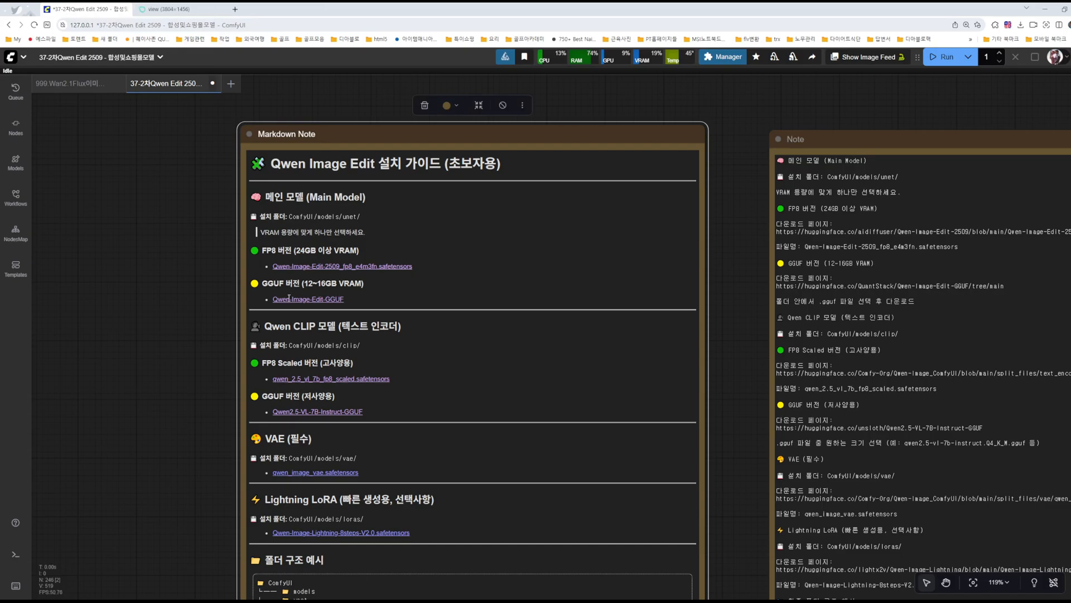
pyautogui.click(326, 267)
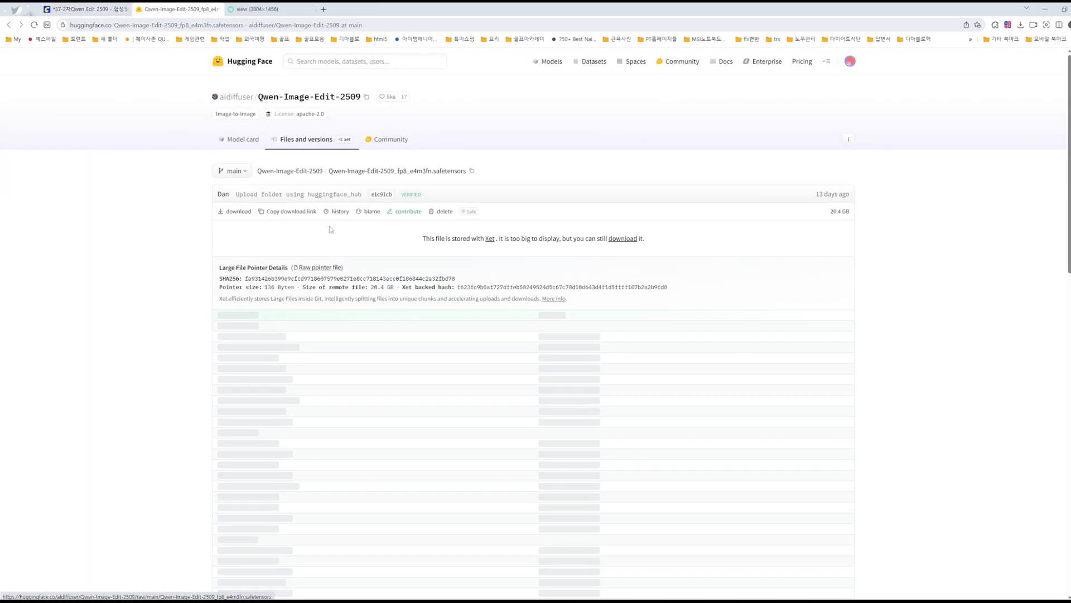
pyautogui.moveTo(331, 171); pyautogui.dragTo(467, 171)
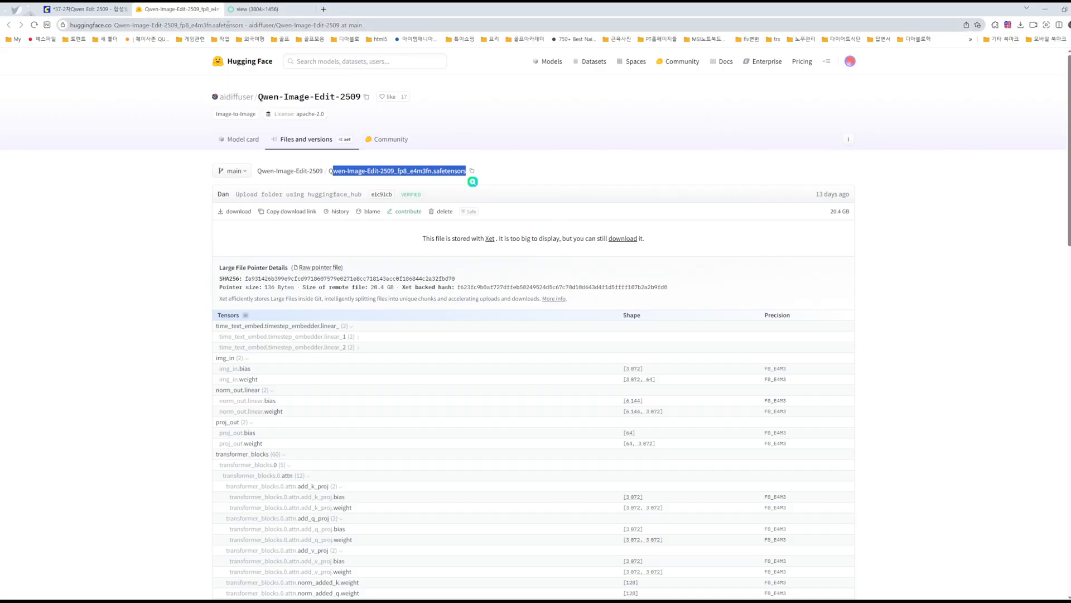
pyautogui.hotkey('ctrl', 'w')
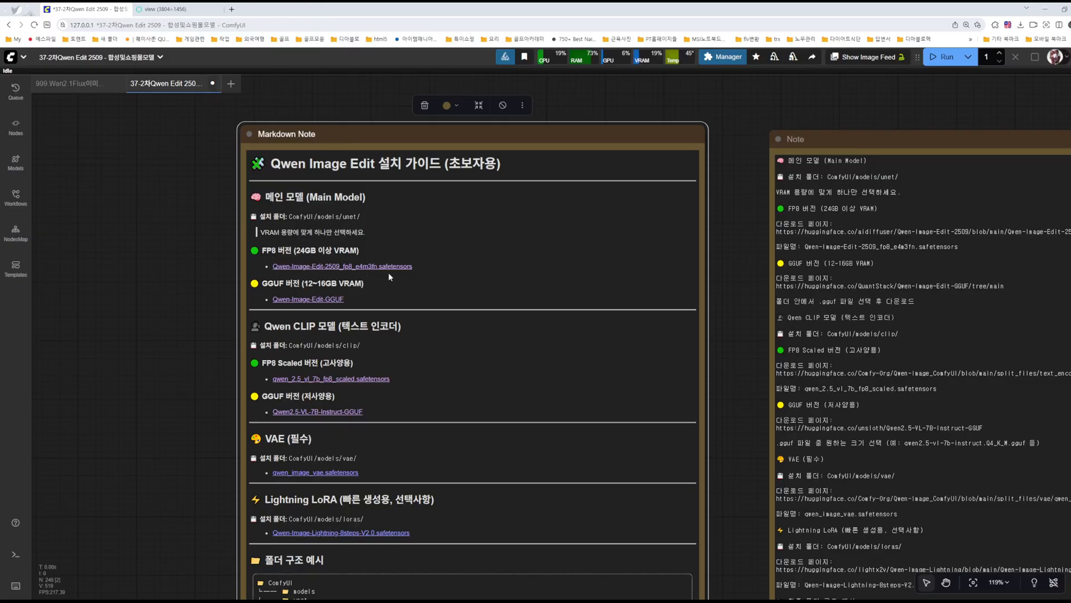
# - Open the Markdown Note's Qwen-Image-Edit-GGUF link, look through the listed GGUF files on Hugging Face, and close the page
pyautogui.moveTo(753, 301); pyautogui.dragTo(677, 325)
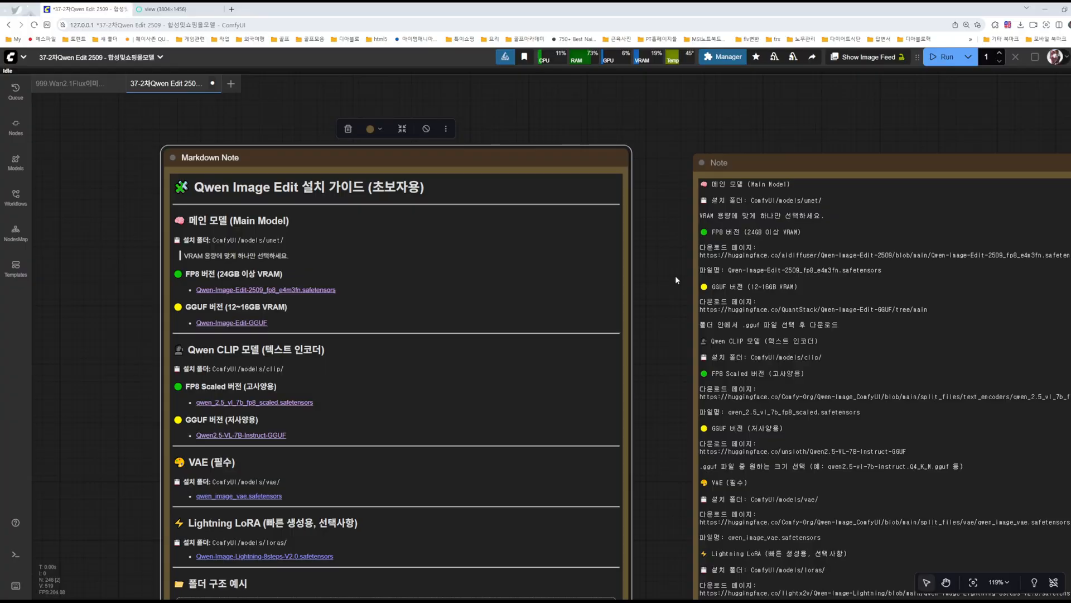
pyautogui.click(251, 324)
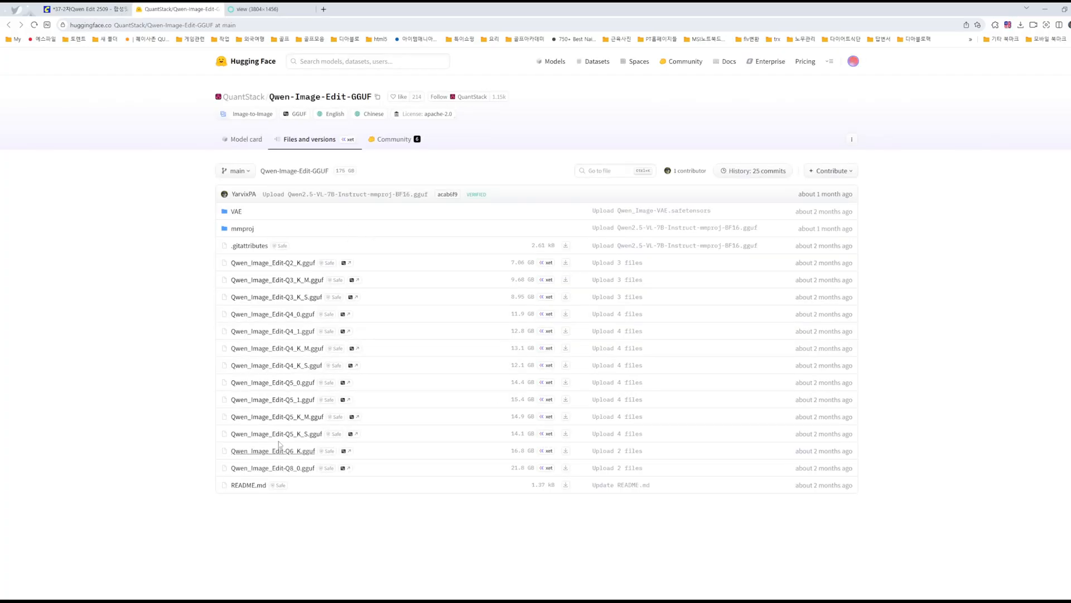
pyautogui.click(217, 9)
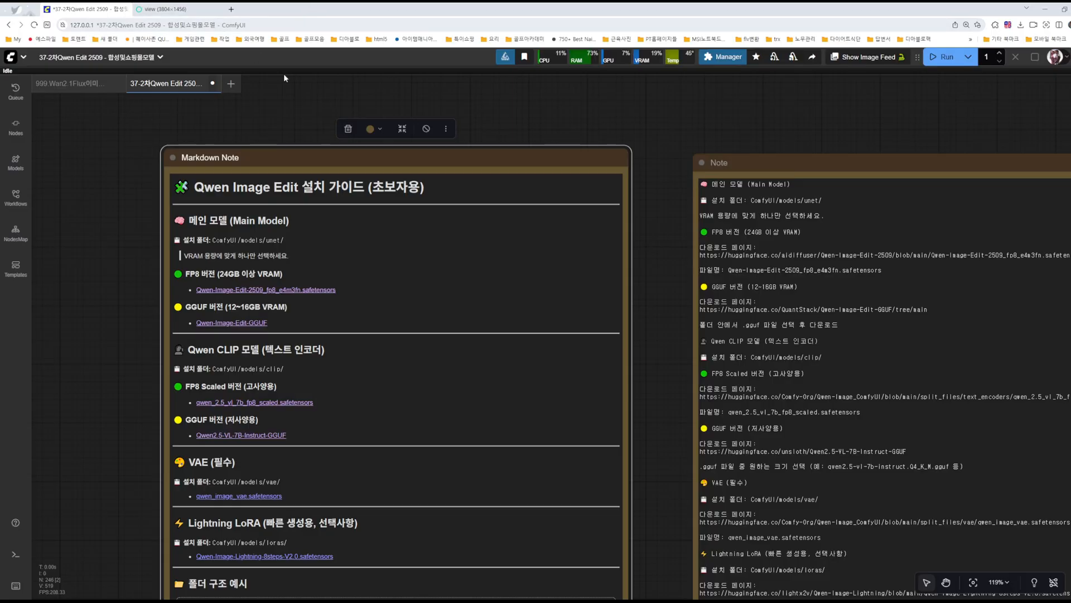
# - Deselect the Markdown Note and examine the diffusion model, LoRA, CLIP and VAE loaders in Main1's first group
pyautogui.click(671, 308)
pyautogui.scroll(-8, 670, 304)
pyautogui.moveTo(840, 202); pyautogui.dragTo(239, 229)
pyautogui.scroll(10, 473, 279)
pyautogui.moveTo(232, 383); pyautogui.dragTo(226, 280)
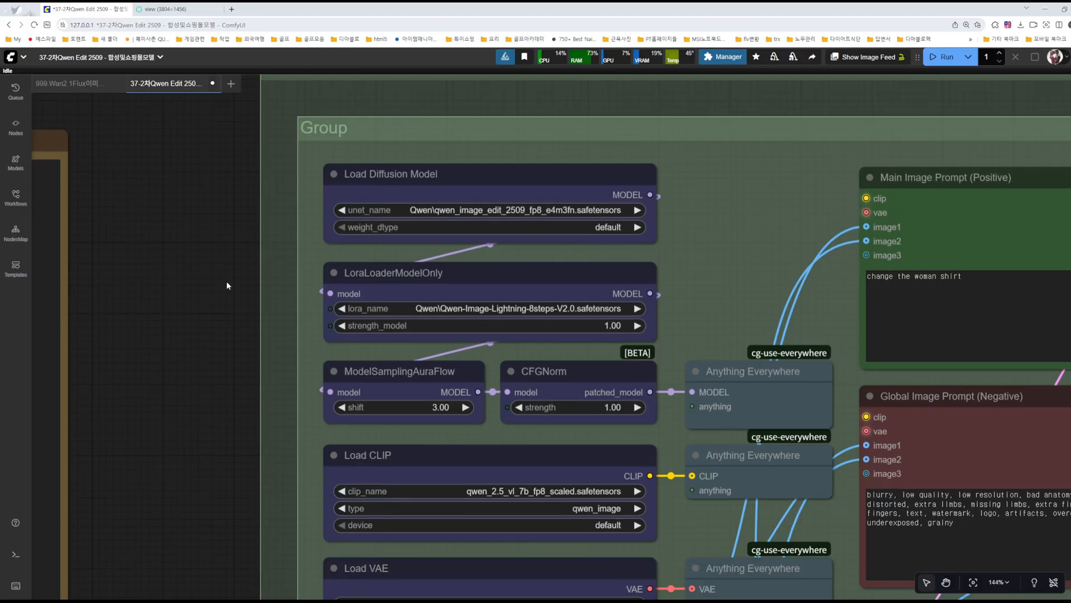
pyautogui.scroll(-6, 579, 293)
pyautogui.moveTo(682, 275); pyautogui.dragTo(555, 192)
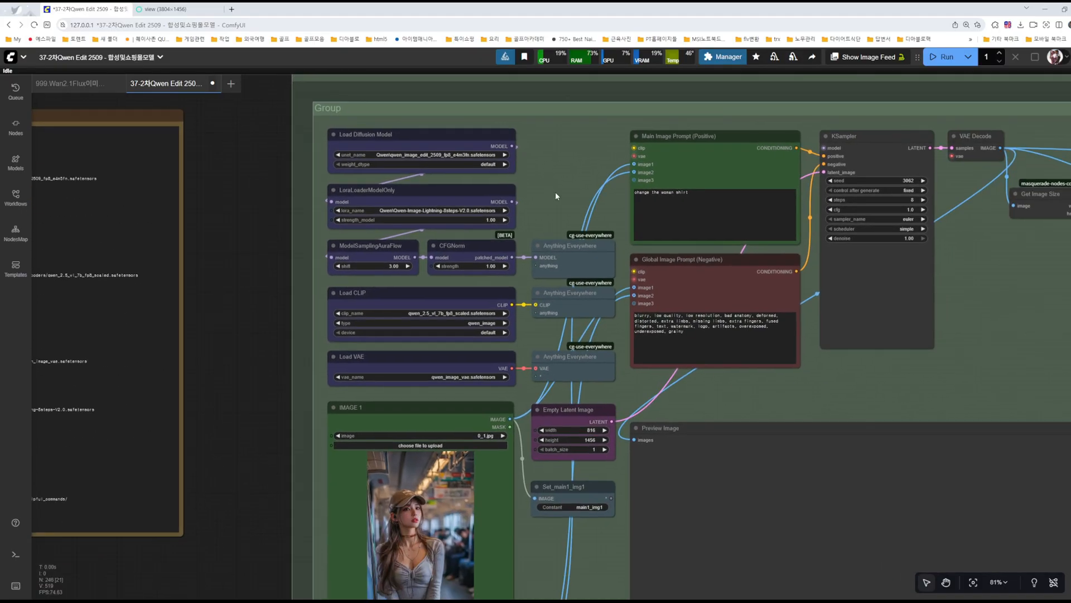
pyautogui.scroll(-3, 557, 195)
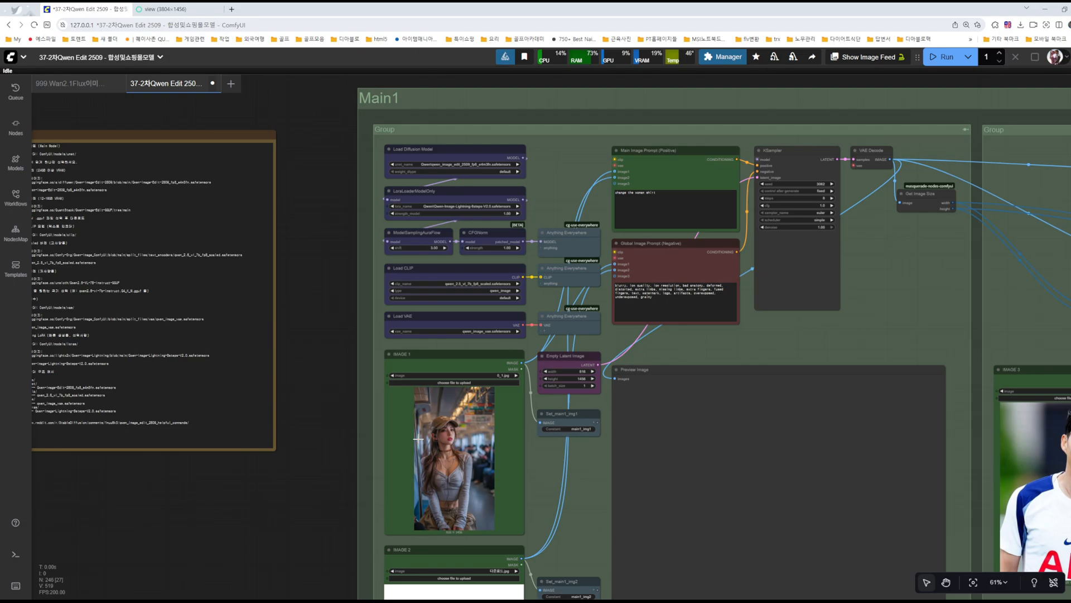
# - Switch to the Patreon post and find its comparison of the Fp8, fp4 (nunchaku) and gguf models
pyautogui.hotkey('alt', 'Tab')
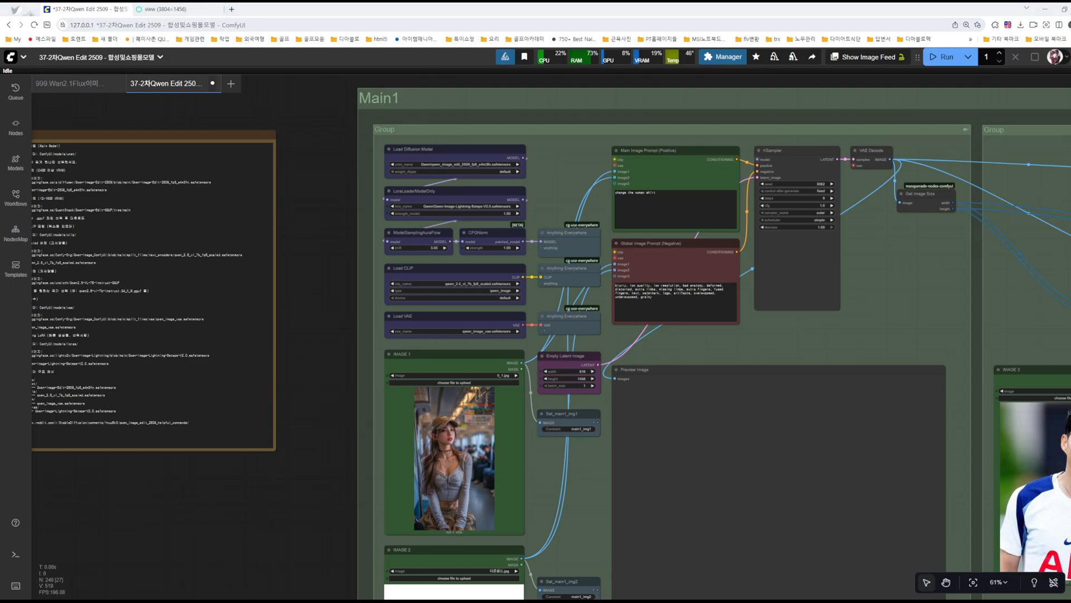
pyautogui.scroll(10, 623, 356)
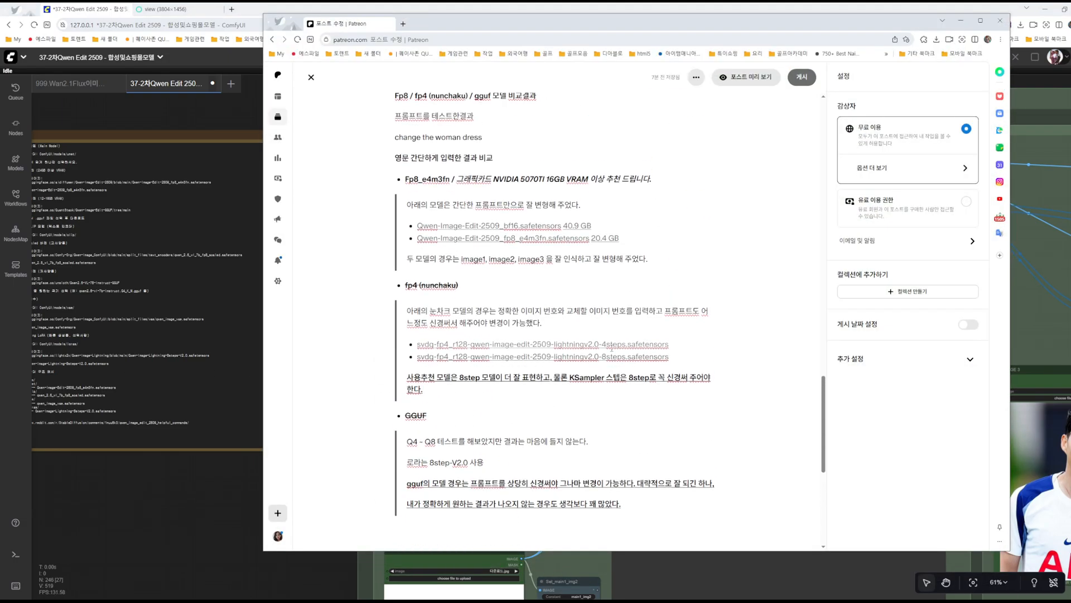
pyautogui.scroll(8, 611, 348)
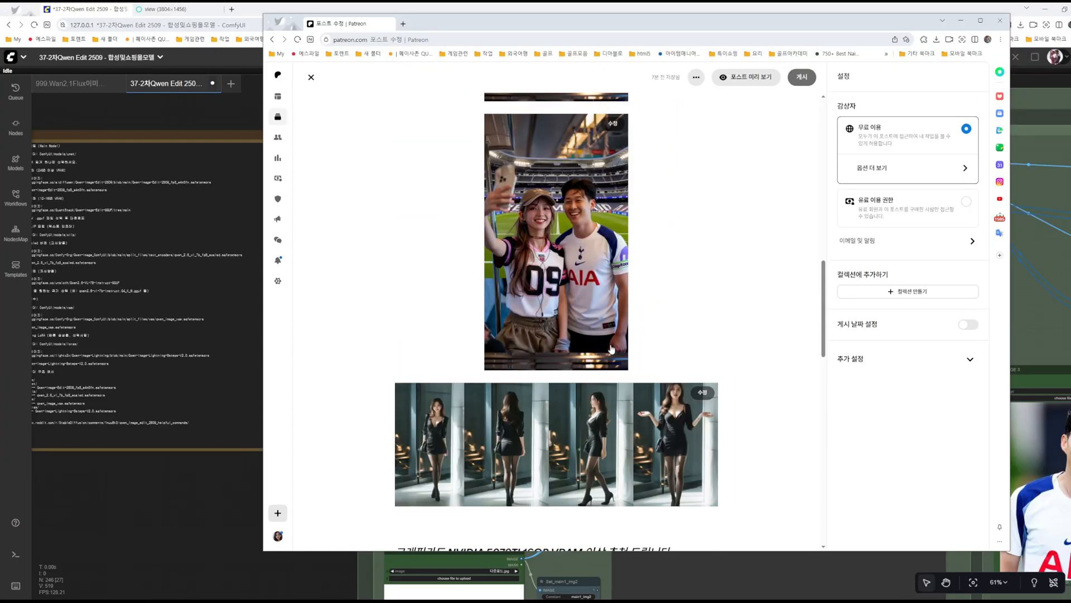
pyautogui.scroll(-6, 610, 345)
pyautogui.scroll(-5, 611, 343)
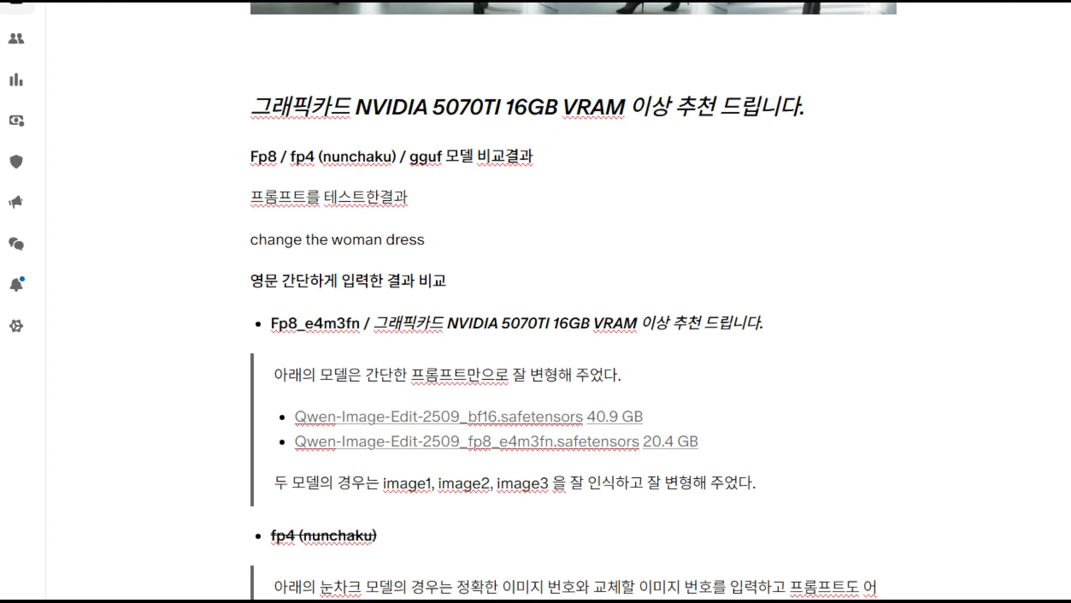
# - Mark the NVIDIA 5070TI 16GB VRAM recommendation and the Fp8 and fp4 (nunchaku) headings in red, and clear the marks
pyautogui.moveTo(216, 37)
pyautogui.mouseDown()
pyautogui.moveTo(296, 66)
pyautogui.moveTo(865, 92)
pyautogui.mouseUp()
pyautogui.moveTo(337, 140)
pyautogui.mouseDown()
pyautogui.moveTo(260, 158)
pyautogui.moveTo(366, 89)
pyautogui.moveTo(385, 157)
pyautogui.moveTo(268, 155)
pyautogui.mouseUp()
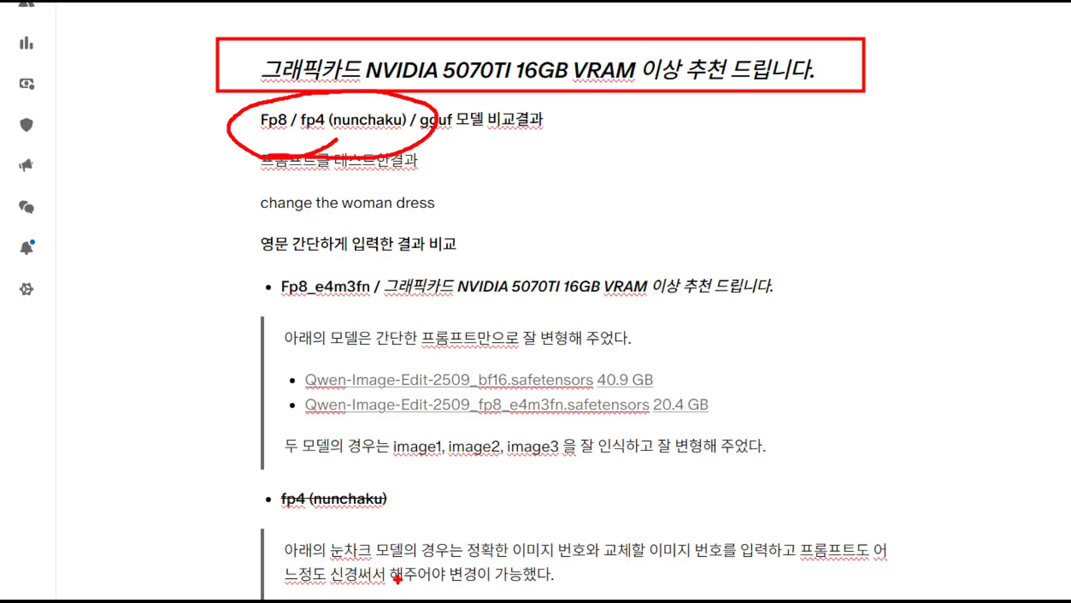
pyautogui.moveTo(387, 293)
pyautogui.mouseDown()
pyautogui.moveTo(277, 308)
pyautogui.moveTo(402, 255)
pyautogui.moveTo(374, 311)
pyautogui.mouseUp()
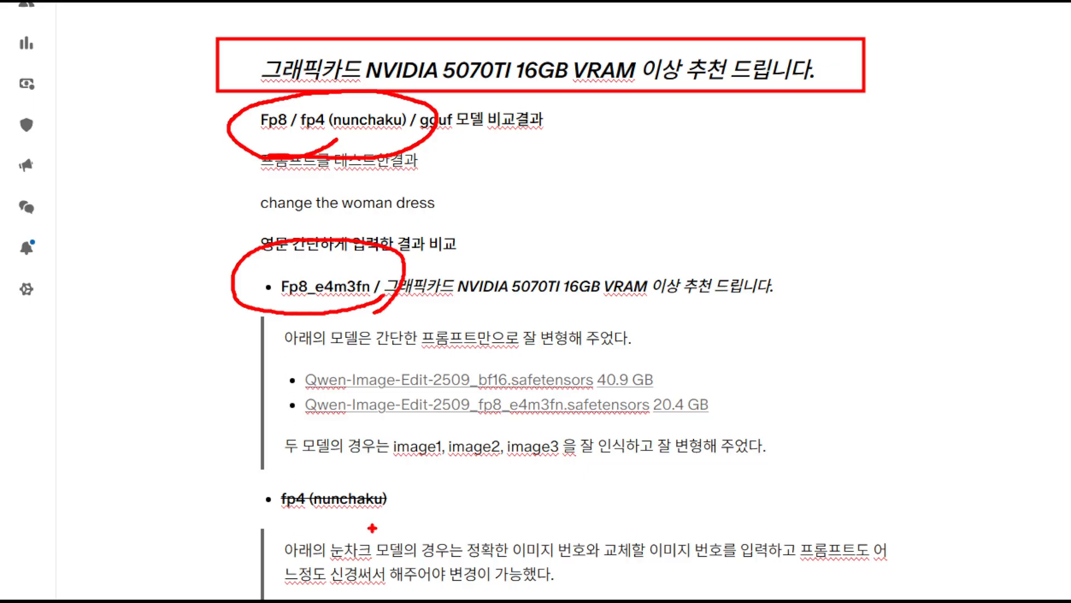
pyautogui.moveTo(321, 525)
pyautogui.mouseDown()
pyautogui.moveTo(391, 473)
pyautogui.moveTo(281, 534)
pyautogui.mouseUp()
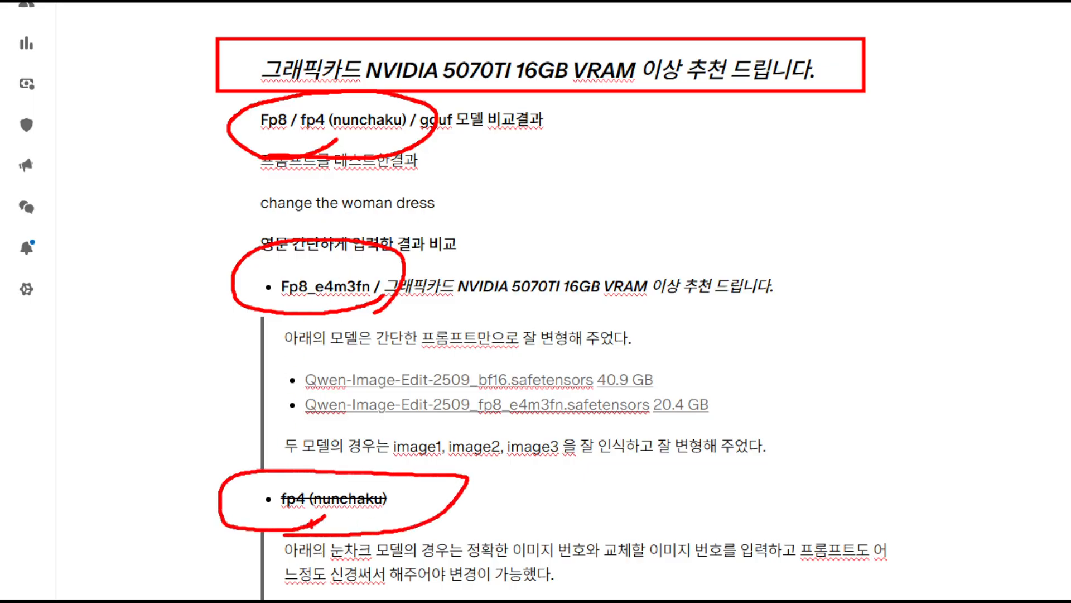
pyautogui.press('Escape')
# - Apply strikethrough to the GGUF heading in the post's model comparison
pyautogui.scroll(-2, 490, 384)
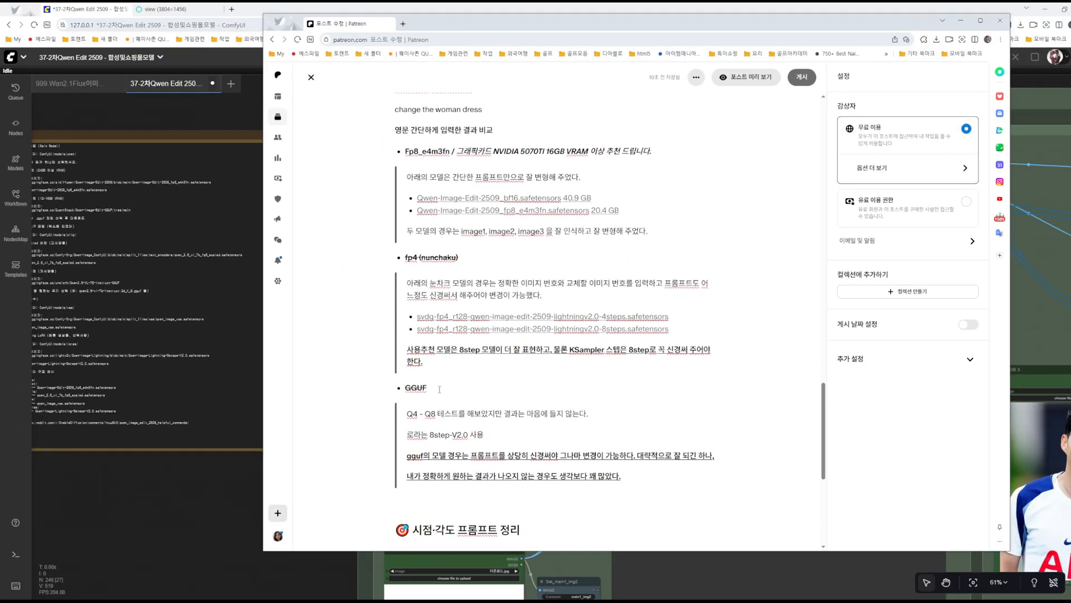
pyautogui.moveTo(439, 389); pyautogui.dragTo(411, 388)
pyautogui.click(483, 255)
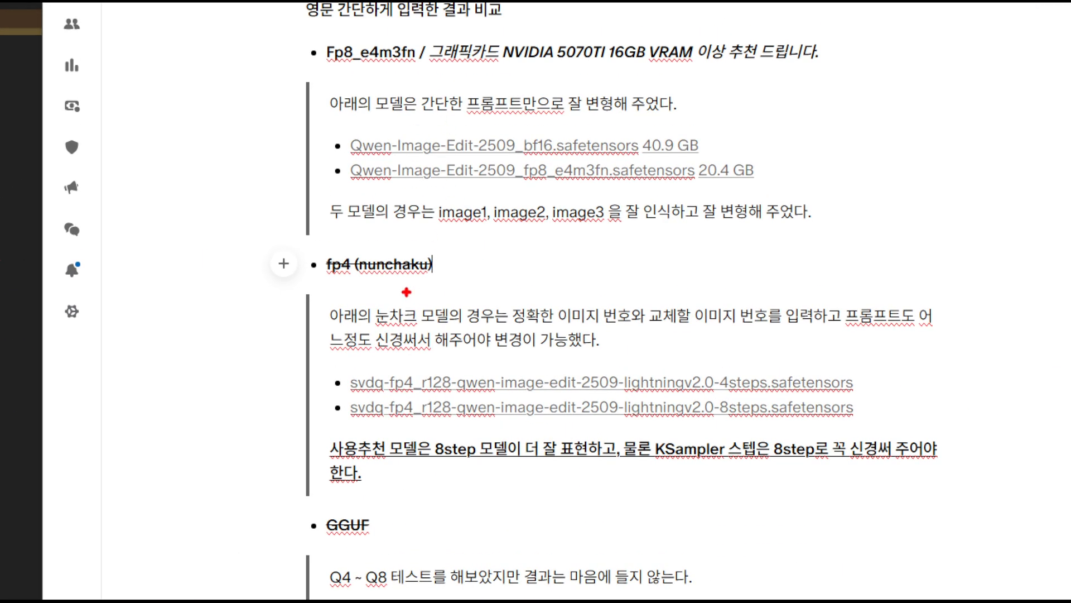
# - Circle the fp4 (nunchaku) and GGUF headings in red, clear the marks, and return to the Fp8_e4m3fn section
pyautogui.moveTo(407, 289)
pyautogui.mouseDown()
pyautogui.moveTo(325, 240)
pyautogui.moveTo(381, 284)
pyautogui.mouseUp()
pyautogui.moveTo(392, 539); pyautogui.dragTo(405, 562)
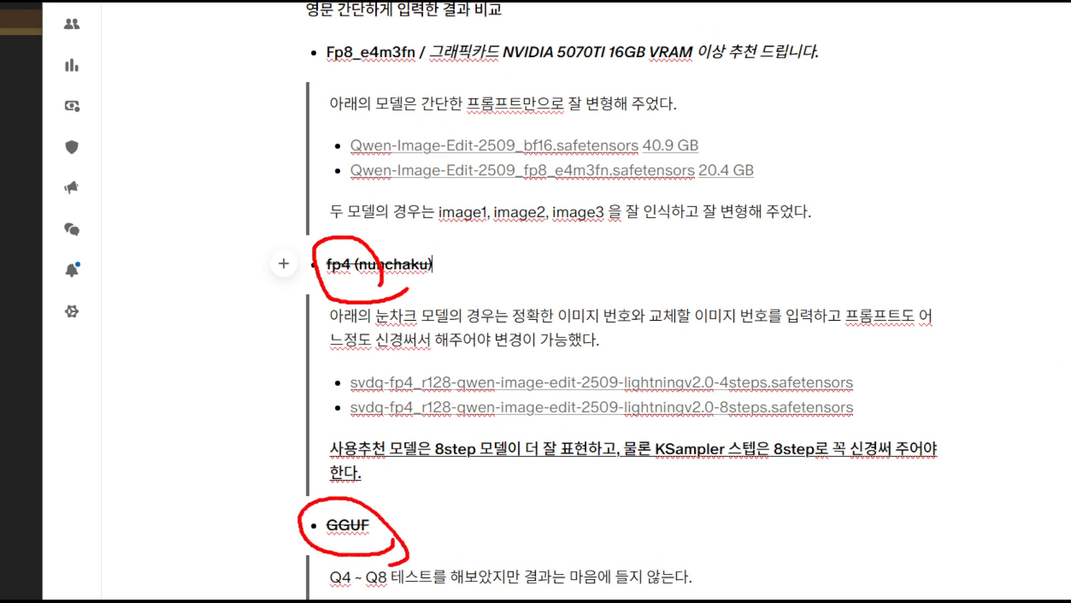
pyautogui.press('Escape')
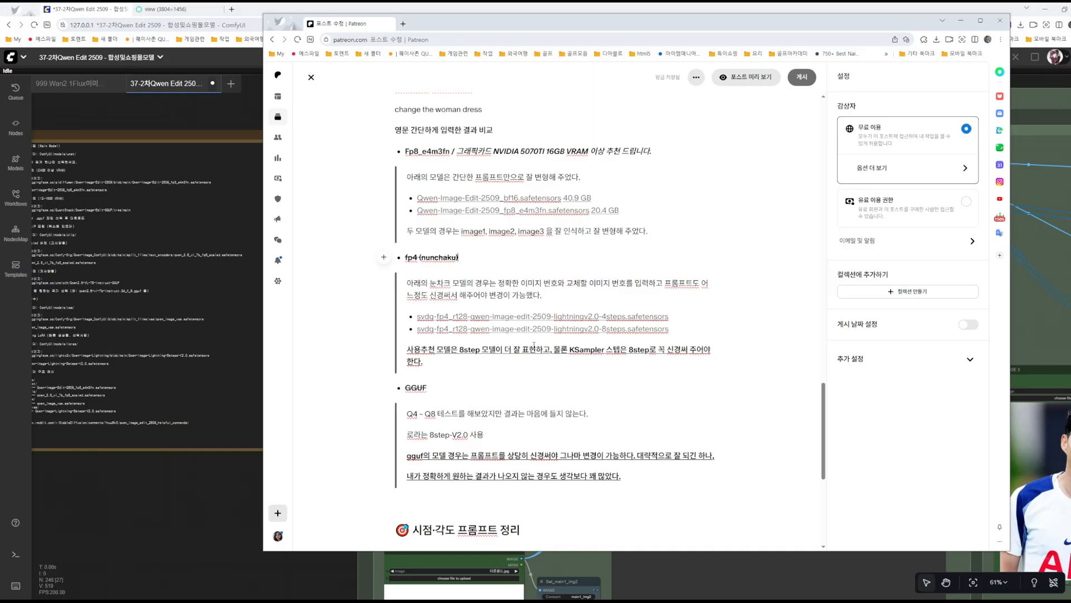
pyautogui.scroll(-5, 710, 390)
pyautogui.scroll(5, 628, 295)
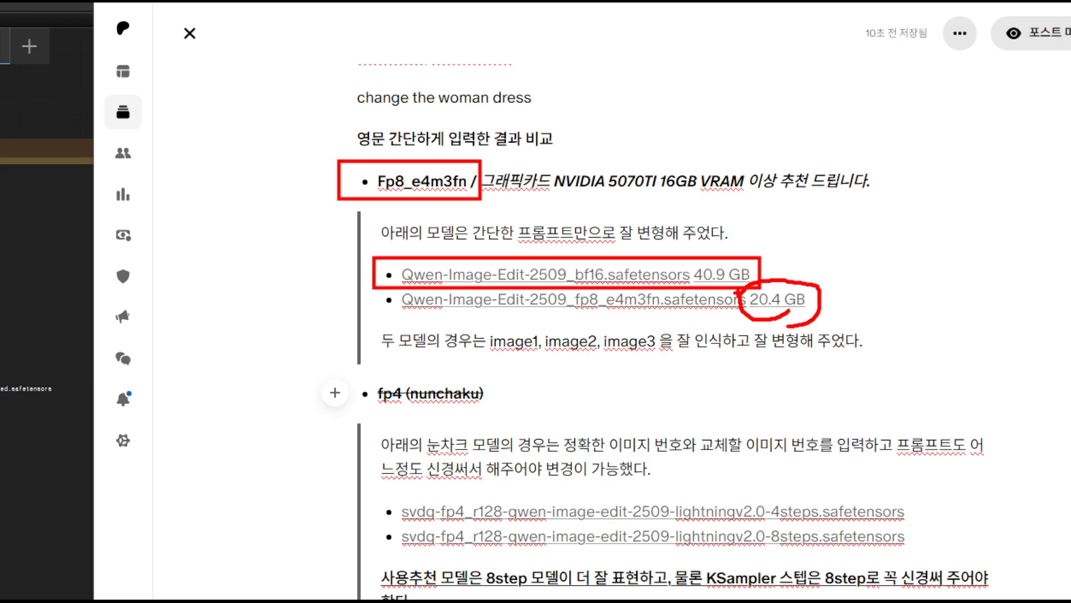
# - Annotate the Qwen-Image-Edit-2509 file sizes in red, writing a circled 16 beside them for comparison, and clear the marks
pyautogui.moveTo(669, 262); pyautogui.dragTo(773, 290)
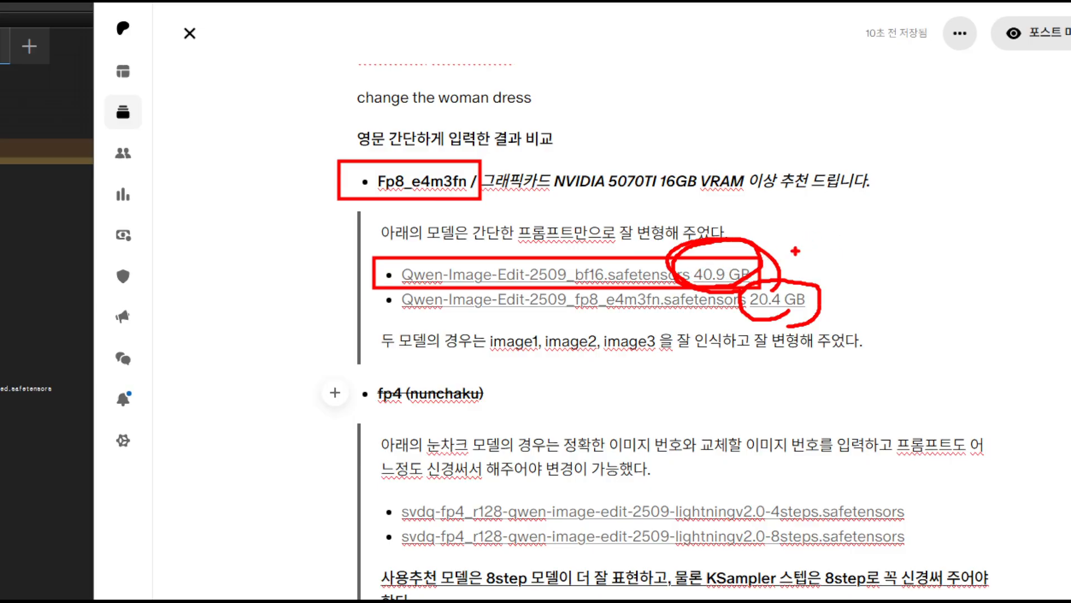
pyautogui.moveTo(898, 272); pyautogui.dragTo(898, 348)
pyautogui.moveTo(955, 271); pyautogui.dragTo(944, 334)
pyautogui.moveTo(873, 272); pyautogui.dragTo(987, 355)
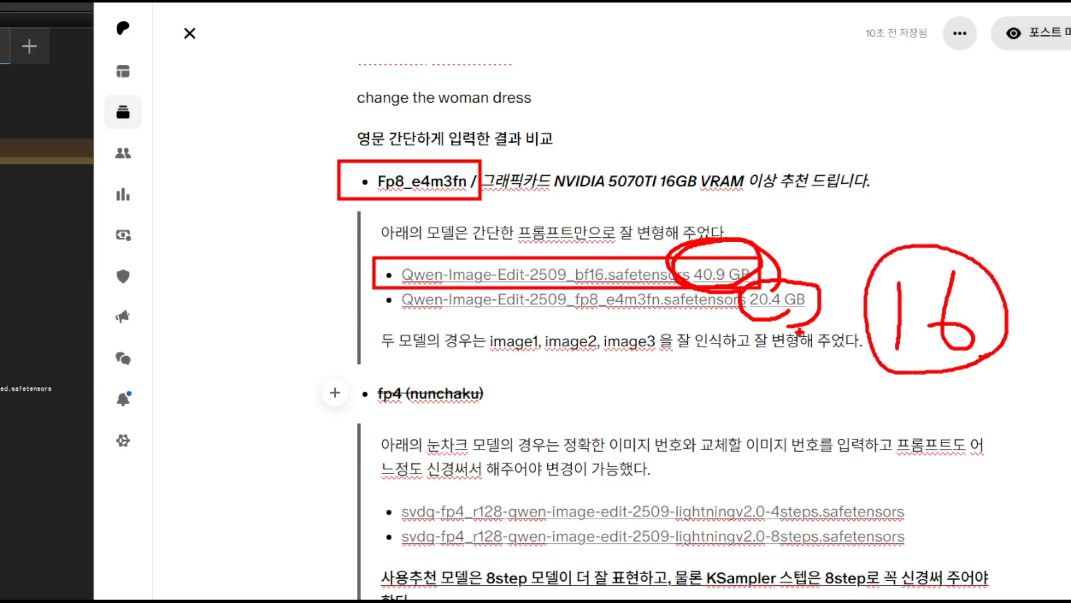
pyautogui.moveTo(786, 310)
pyautogui.mouseDown()
pyautogui.moveTo(866, 310)
pyautogui.moveTo(836, 324)
pyautogui.moveTo(818, 302)
pyautogui.moveTo(898, 335)
pyautogui.mouseUp()
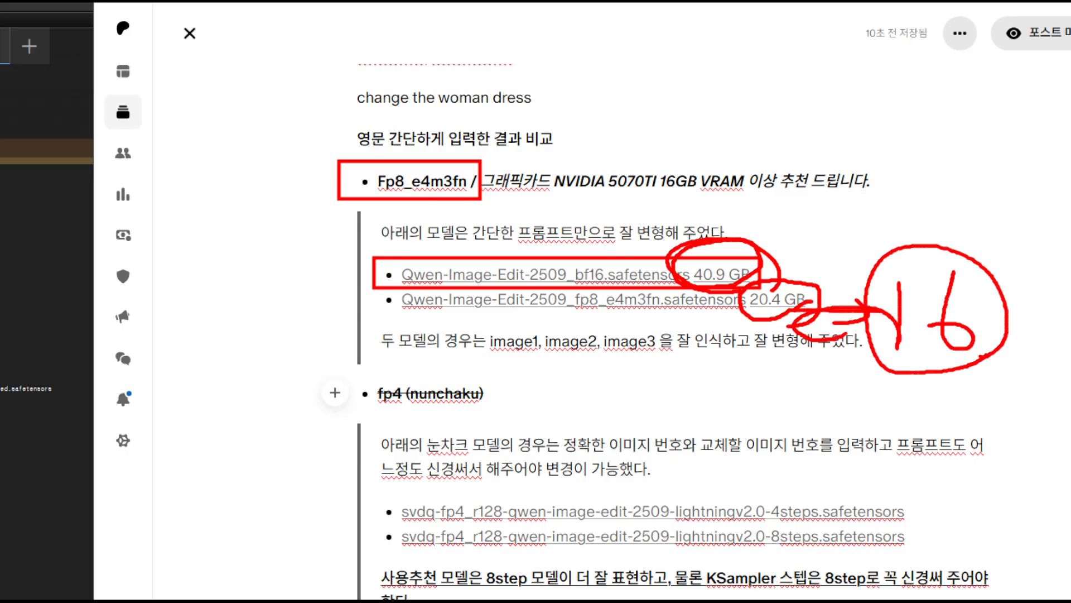
pyautogui.moveTo(764, 274)
pyautogui.mouseDown()
pyautogui.moveTo(822, 220)
pyautogui.moveTo(793, 289)
pyautogui.mouseUp()
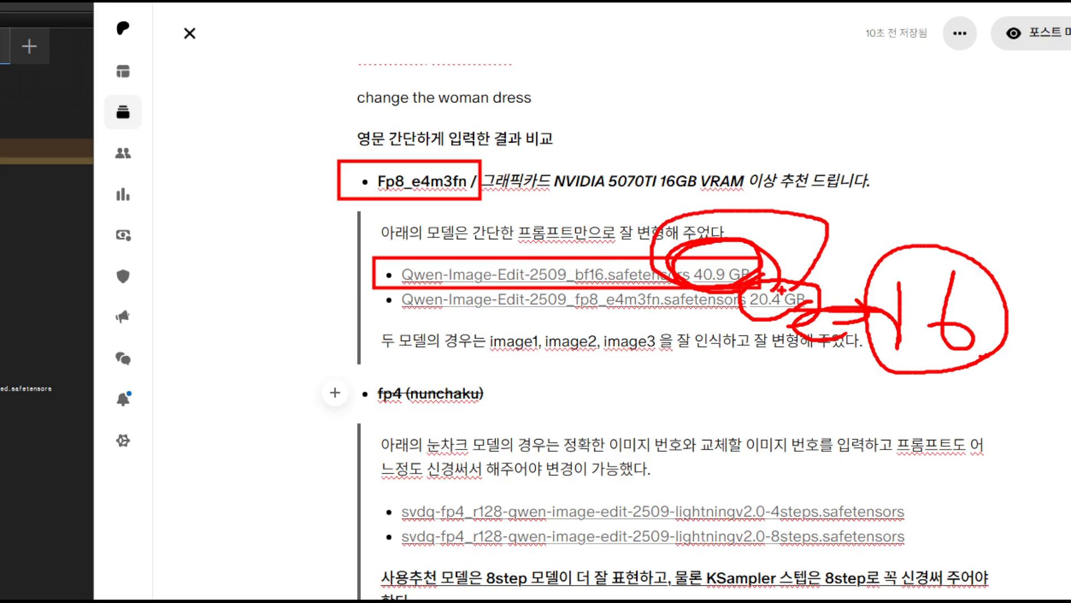
pyautogui.moveTo(714, 283); pyautogui.dragTo(752, 264)
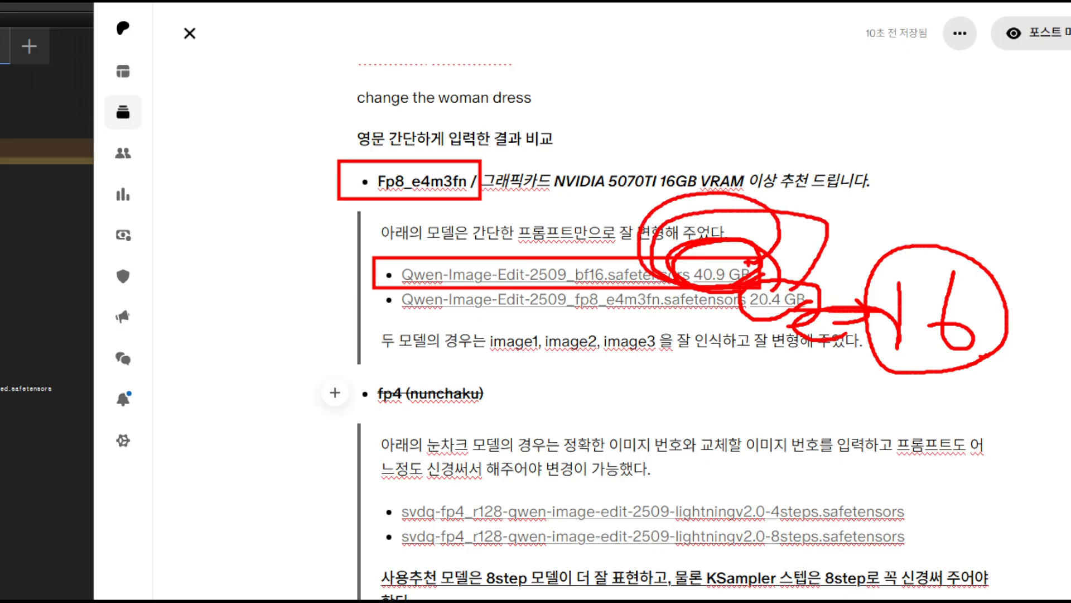
pyautogui.press('Escape')
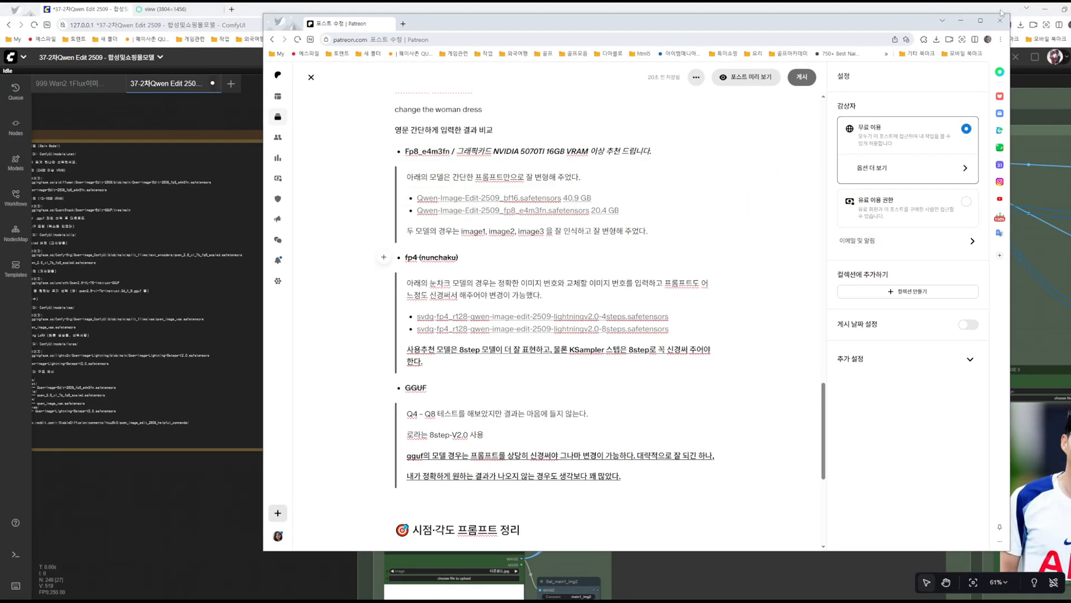
# - Minimize the Patreon window and examine the Load Diffusion Model and LoraLoaderModelOnly nodes in ComfyUI
pyautogui.click(961, 20)
pyautogui.scroll(5, 447, 168)
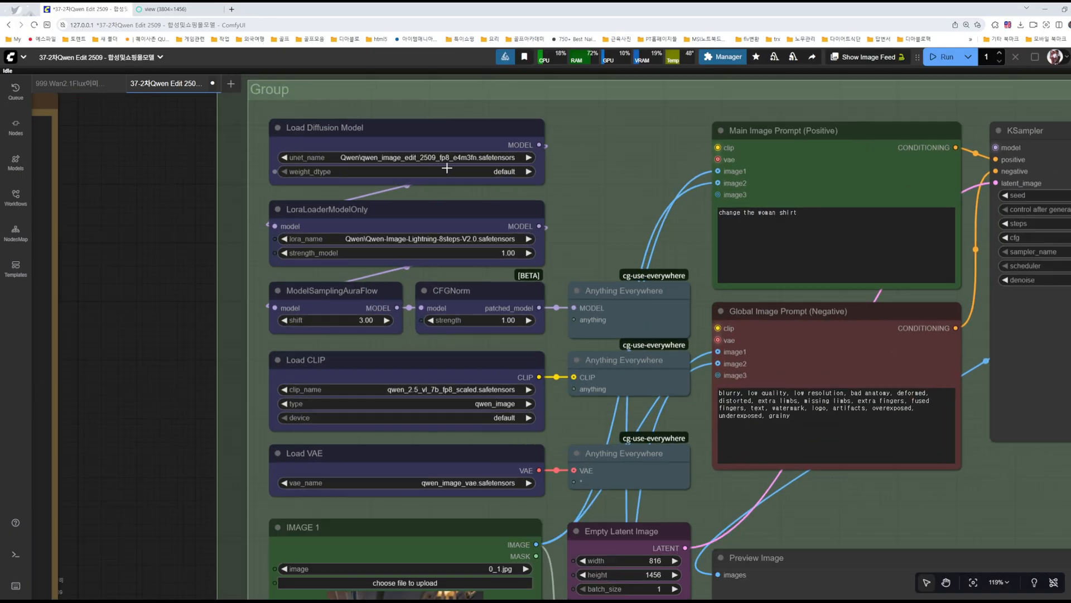
pyautogui.scroll(3, 447, 168)
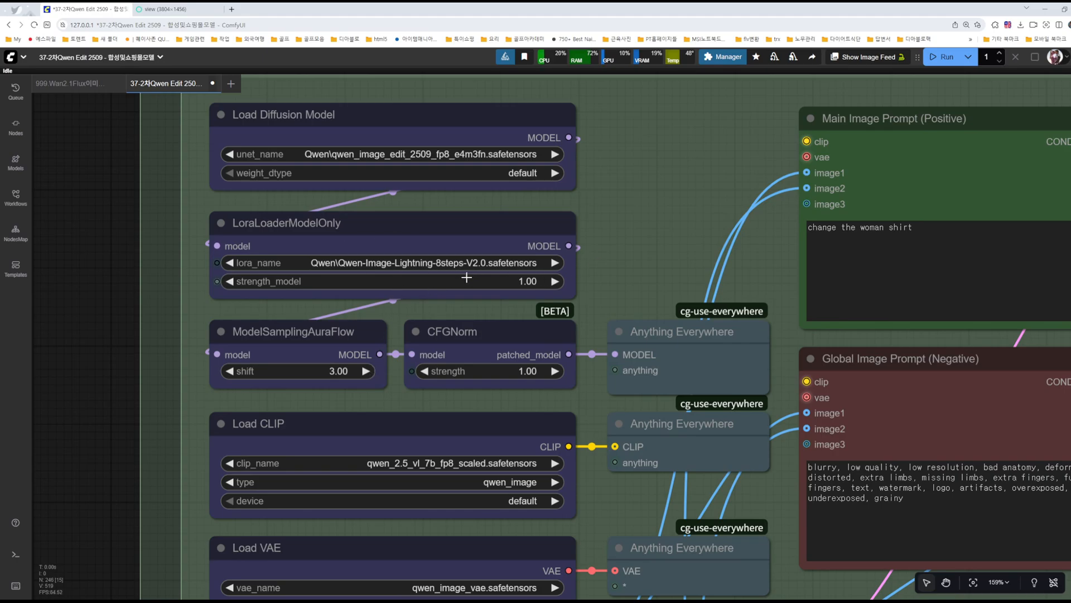
# - Open the Markdown Note's Qwen-Image-Lightning-8steps-V2.0.safetensors link, look at the Hugging Face page, and close it
pyautogui.moveTo(97, 403); pyautogui.dragTo(814, 327)
pyautogui.scroll(-8, 315, 332)
pyautogui.scroll(9, 85, 339)
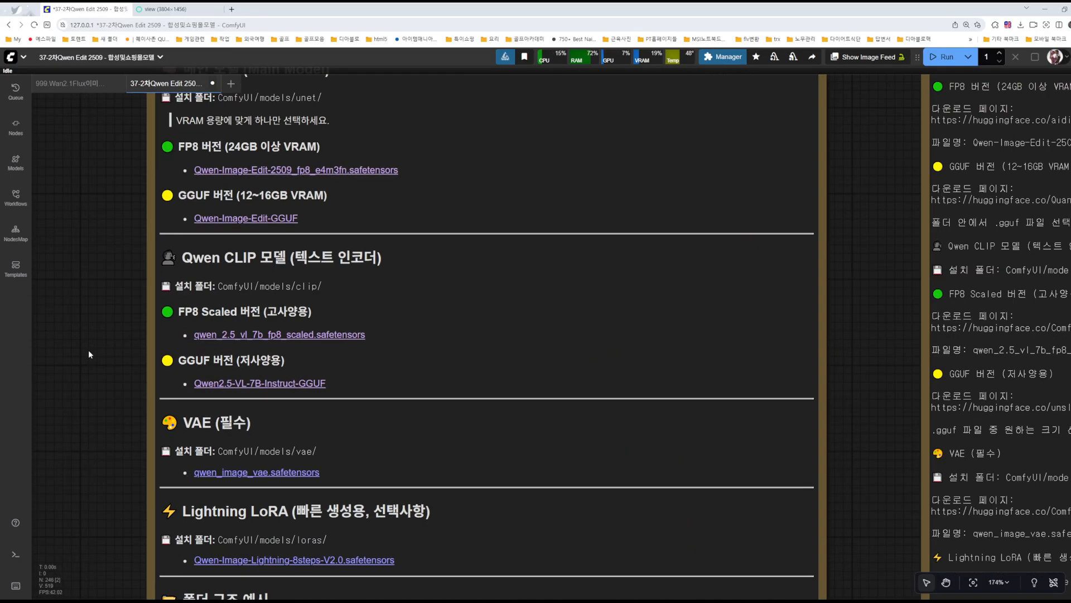
pyautogui.scroll(-3, 97, 354)
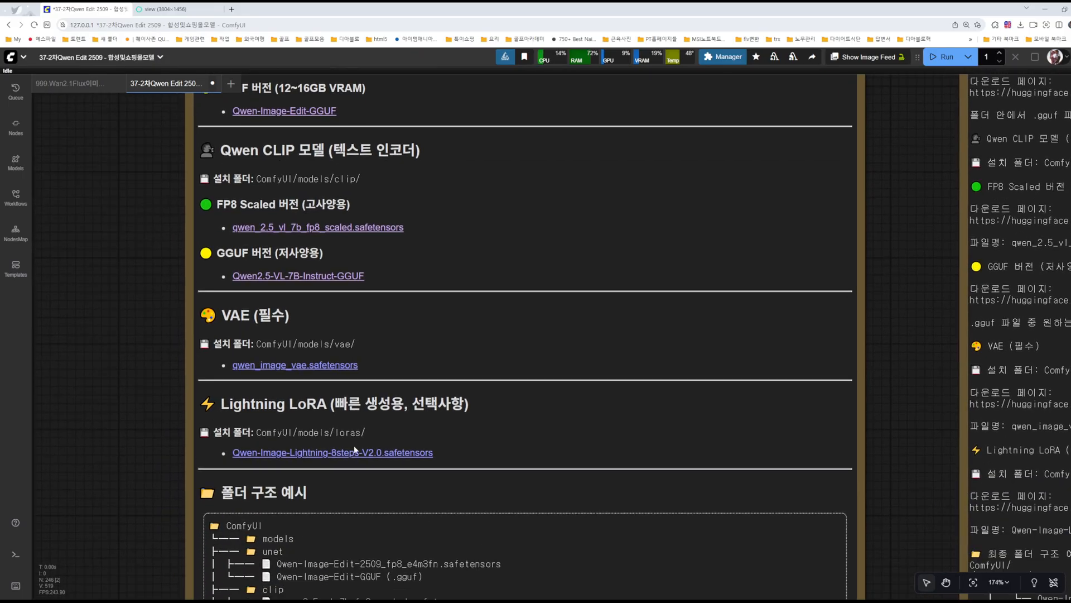
pyautogui.click(338, 453)
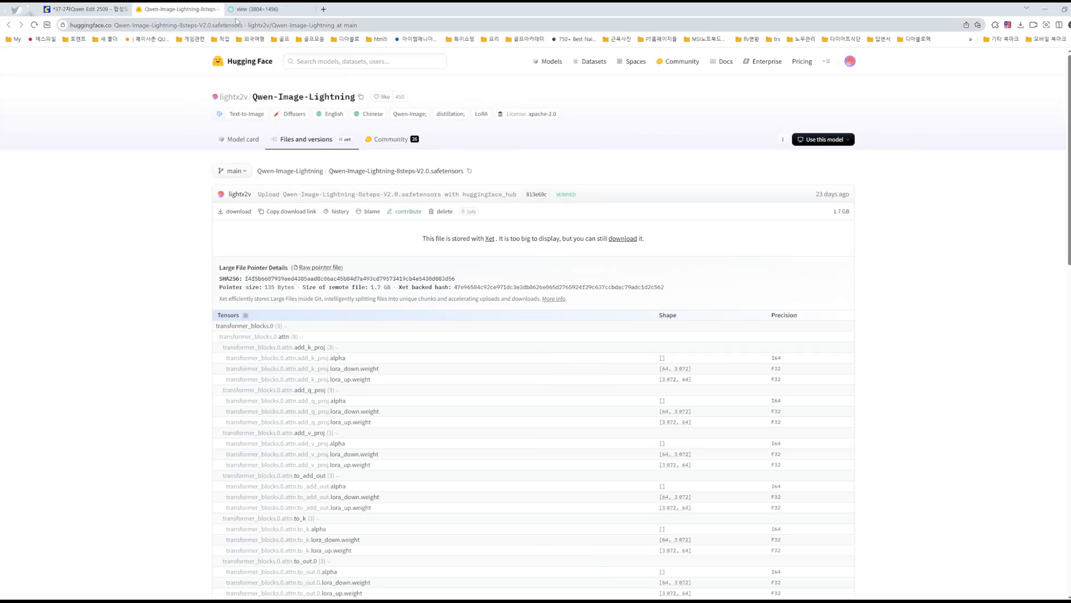
pyautogui.click(218, 9)
# - Highlight the Lightning LoRA download address in the plain-text Note and bring both notes into view
pyautogui.moveTo(713, 325); pyautogui.dragTo(3, 317)
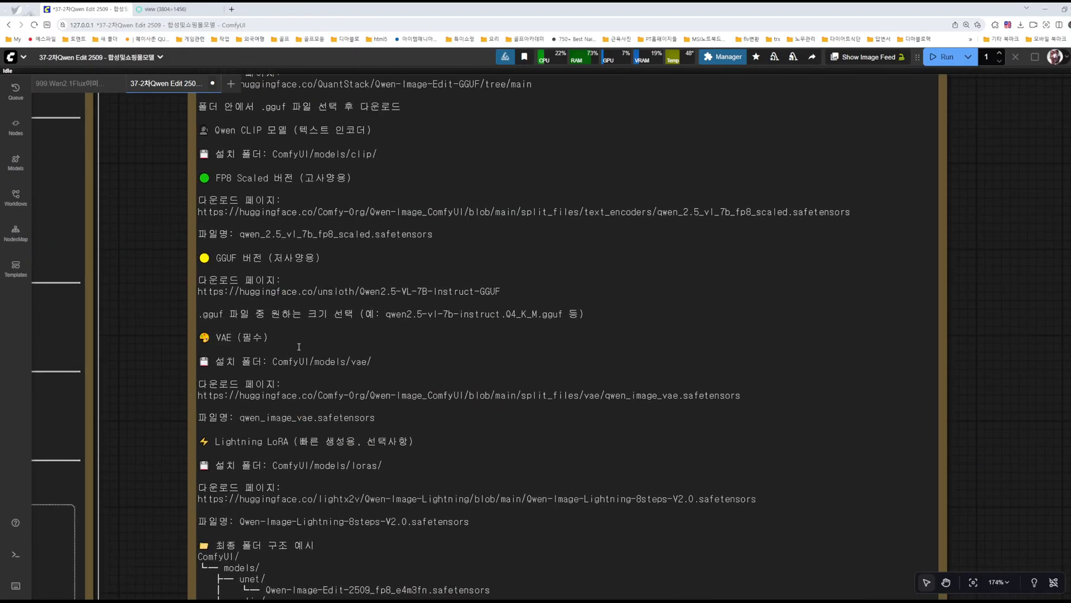
pyautogui.scroll(-4, 300, 346)
pyautogui.tripleClick(241, 451)
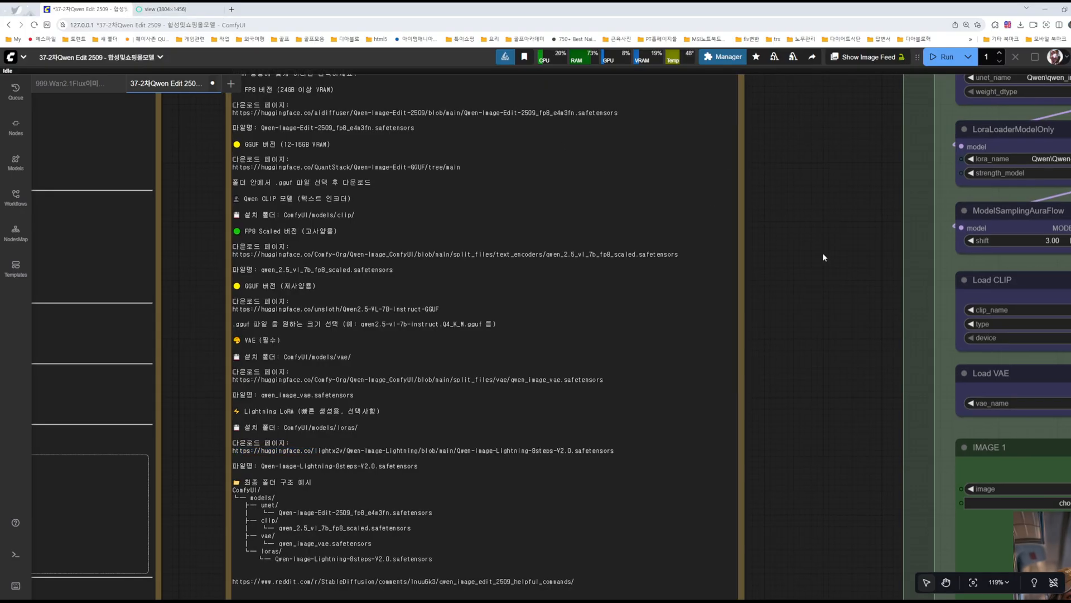
pyautogui.scroll(-8, 823, 251)
pyautogui.scroll(5, 474, 133)
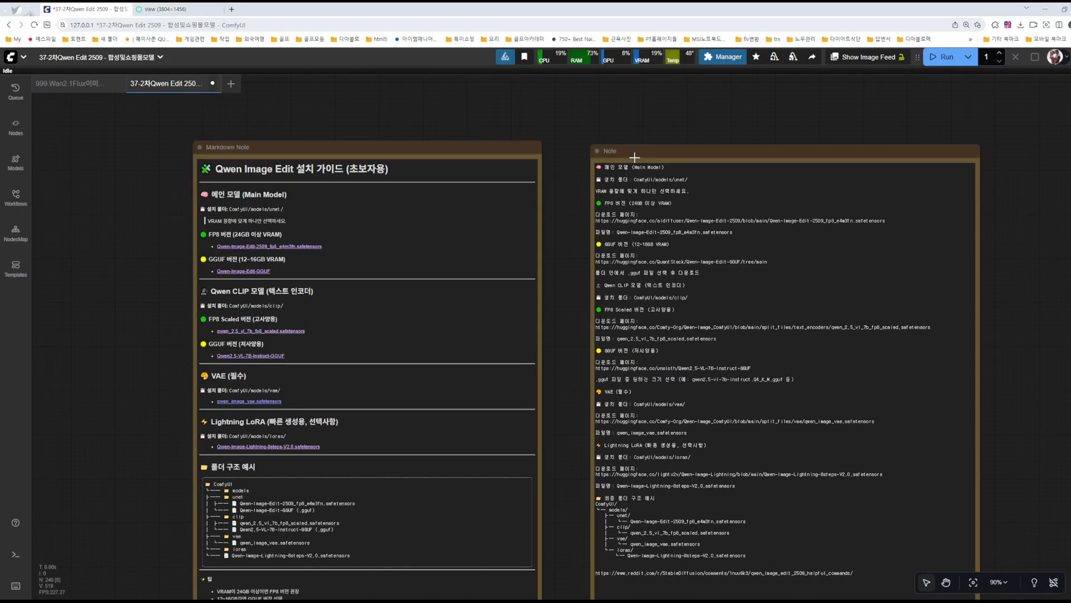
# - Open the Markdown Note's source text, highlight its CLIP GGUF version lines, and close the editor without changes
pyautogui.click(405, 149)
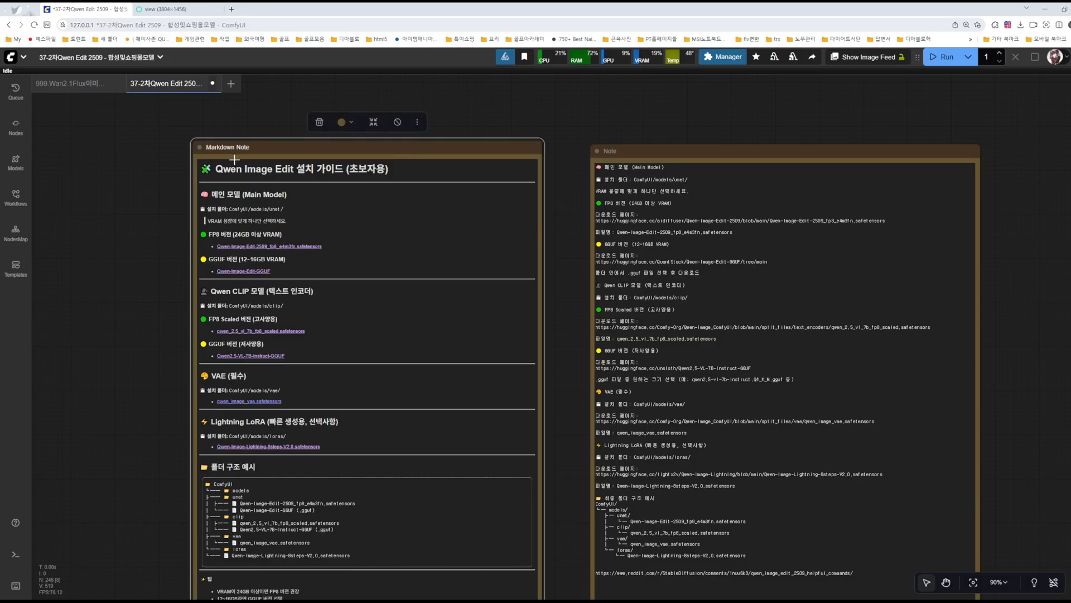
pyautogui.moveTo(141, 225); pyautogui.dragTo(139, 188)
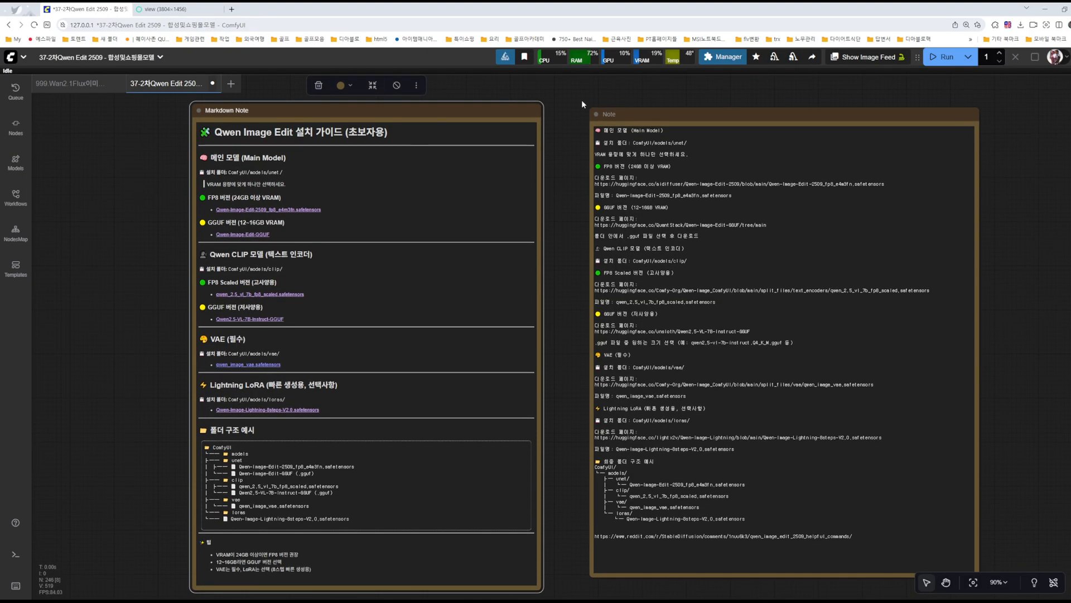
pyautogui.doubleClick(328, 227)
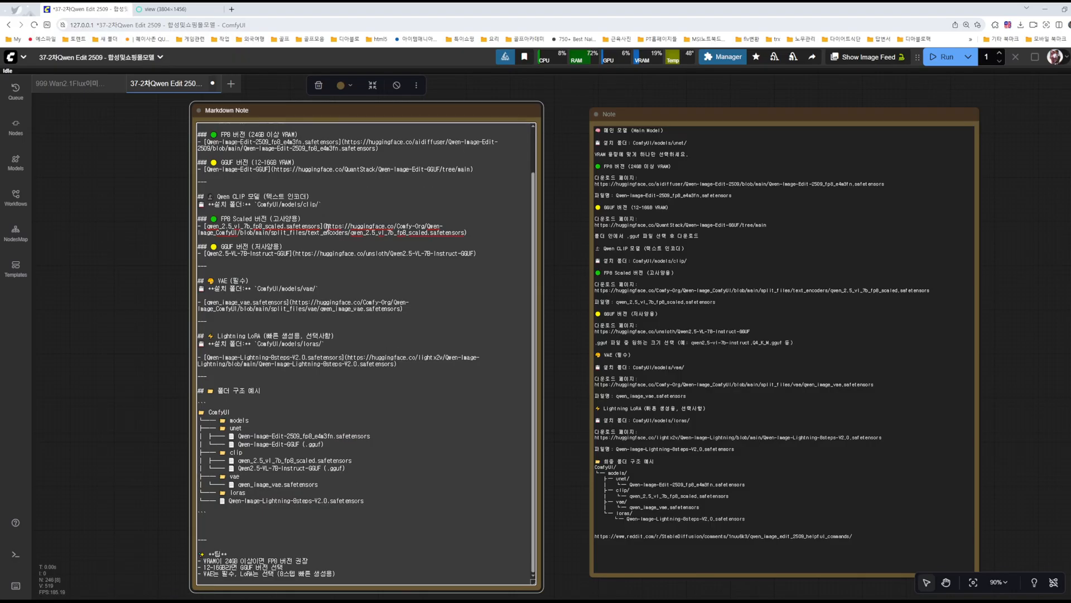
pyautogui.moveTo(281, 276); pyautogui.dragTo(289, 247)
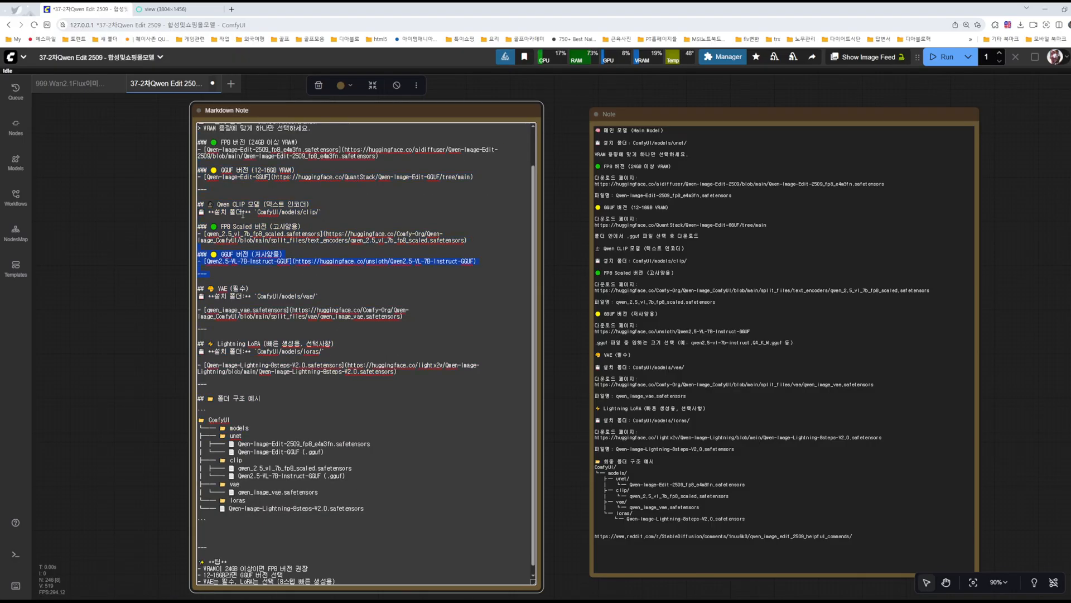
pyautogui.click(123, 276)
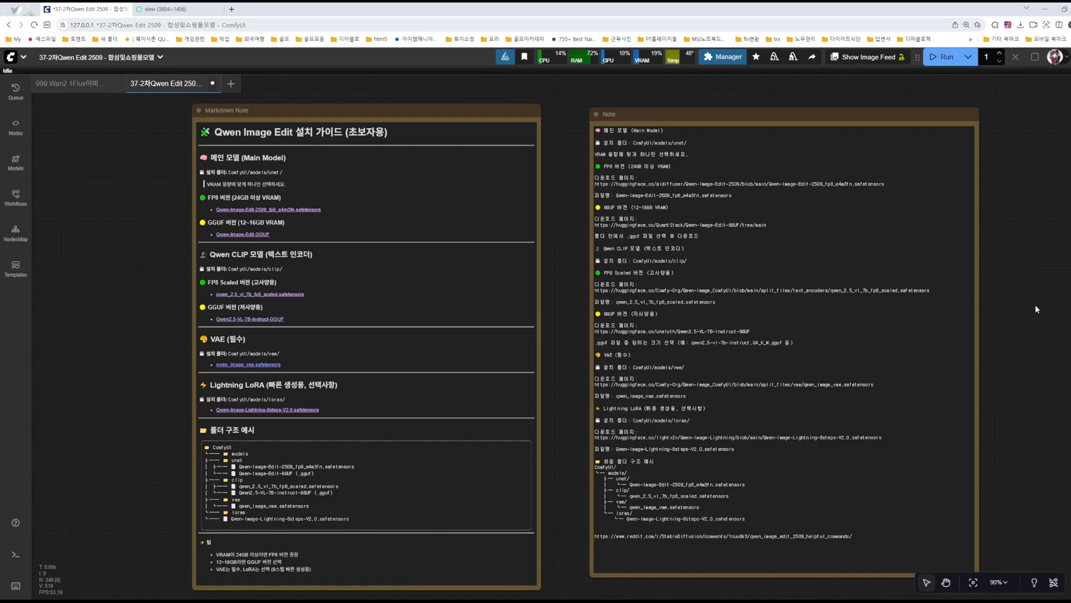
# - Examine the loaders, Anything Everywhere nodes and prompt nodes in Main1's first group, ending with all three chained groups in view
pyautogui.moveTo(1035, 303); pyautogui.dragTo(252, 294)
pyautogui.scroll(1, 252, 294)
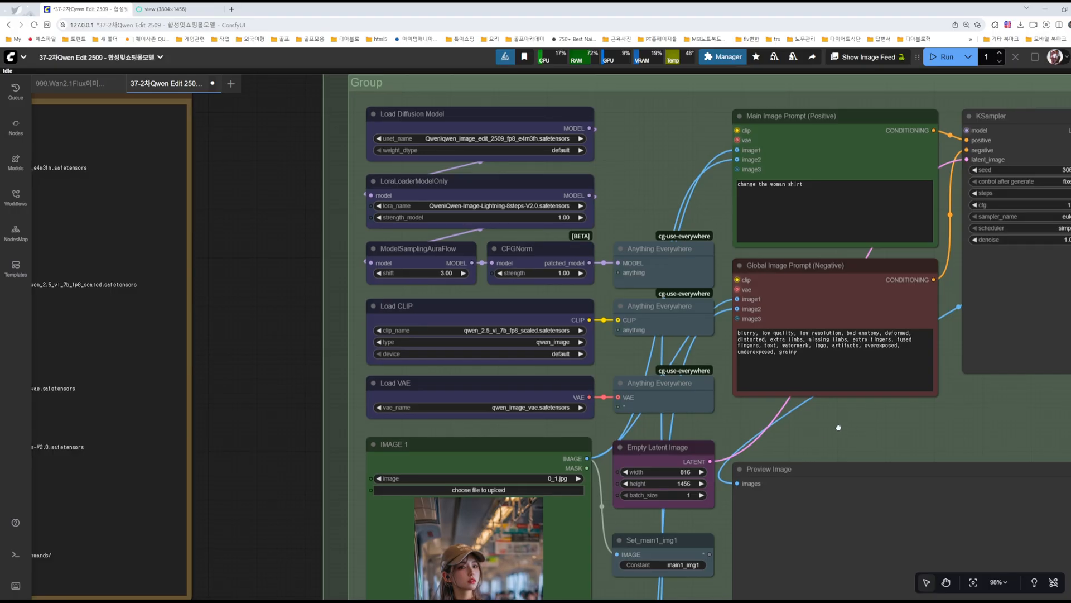
pyautogui.moveTo(840, 430); pyautogui.dragTo(575, 391)
pyautogui.scroll(-2, 623, 385)
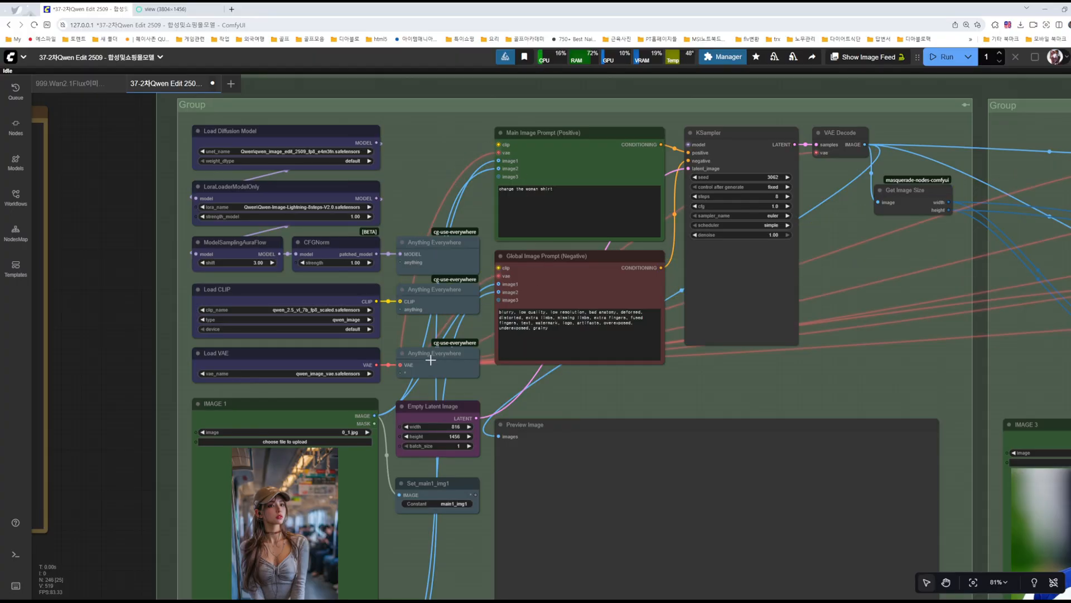
pyautogui.scroll(-3, 850, 304)
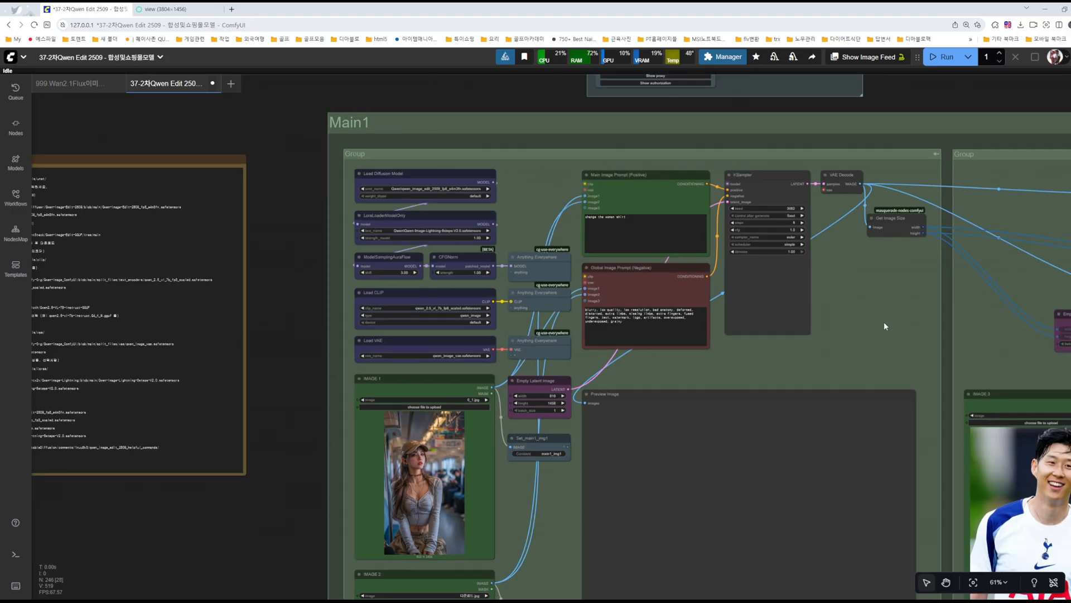
pyautogui.scroll(-9, 882, 321)
pyautogui.moveTo(882, 321); pyautogui.dragTo(477, 296)
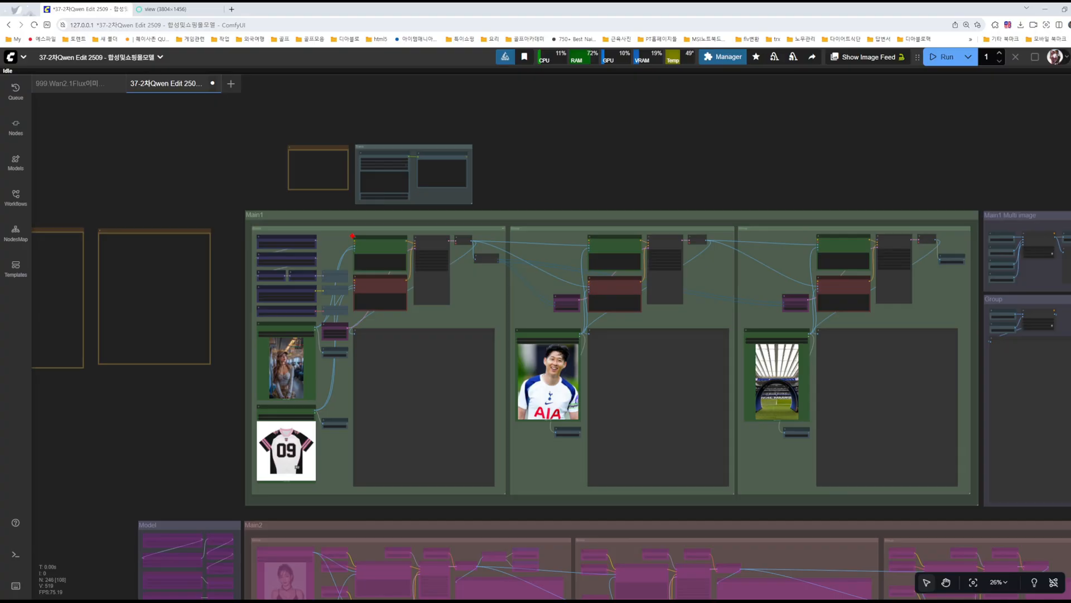
pyautogui.moveTo(352, 235)
pyautogui.mouseDown()
pyautogui.moveTo(492, 378)
pyautogui.moveTo(499, 488)
pyautogui.mouseUp()
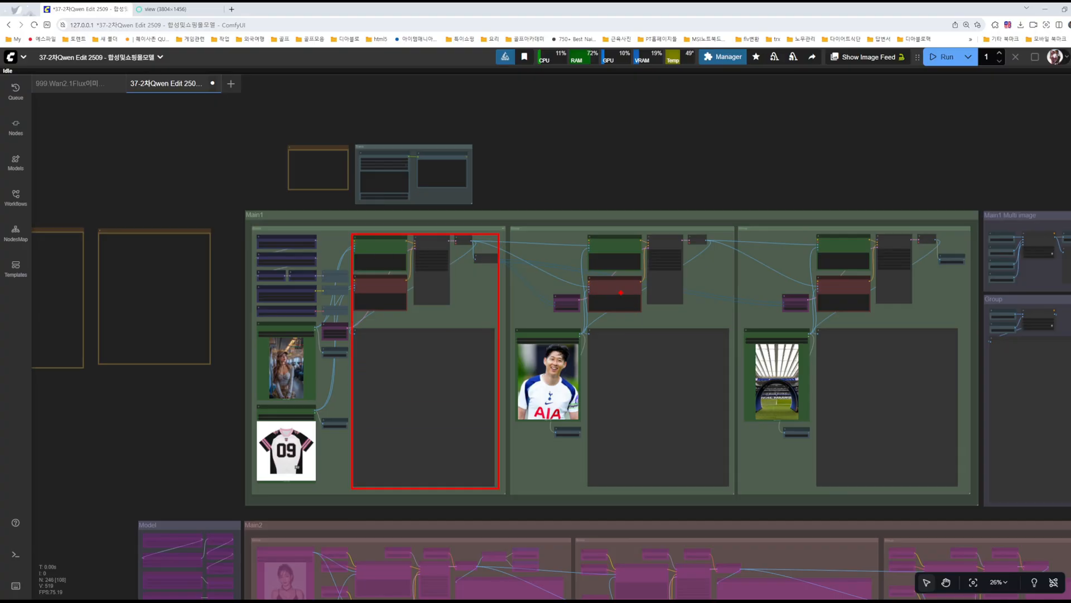
pyautogui.moveTo(495, 236)
pyautogui.mouseDown()
pyautogui.moveTo(574, 216)
pyautogui.moveTo(707, 420)
pyautogui.moveTo(730, 487)
pyautogui.mouseUp()
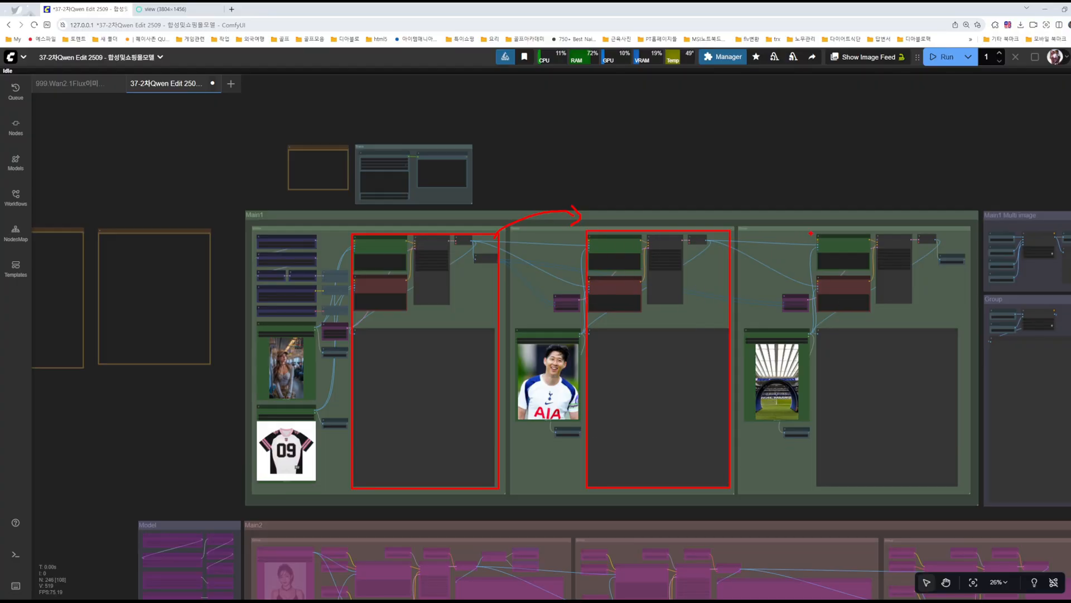
pyautogui.moveTo(814, 230); pyautogui.dragTo(962, 488)
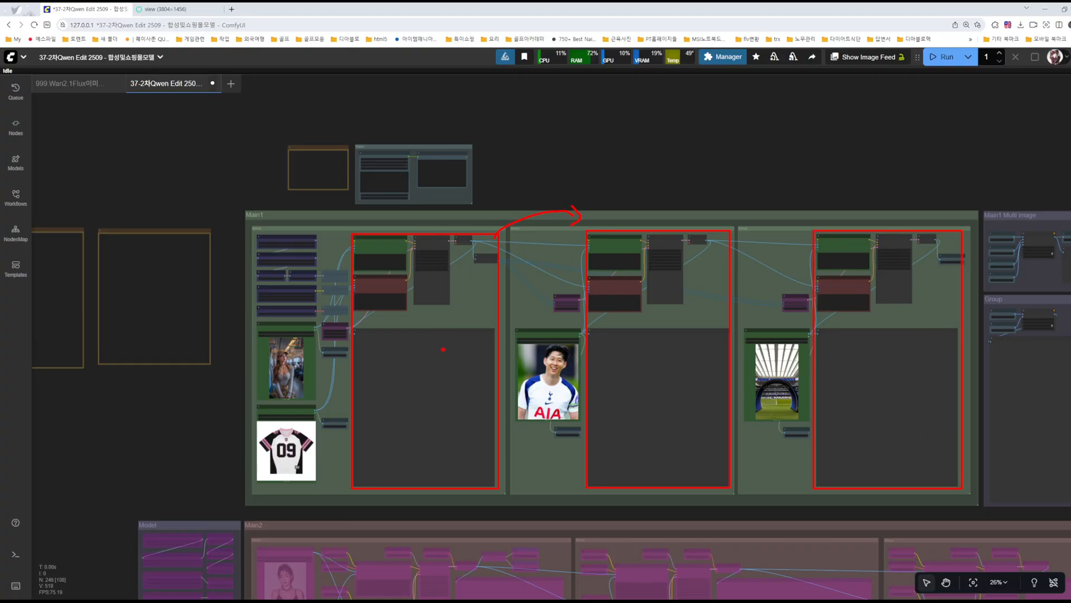
pyautogui.moveTo(443, 349)
pyautogui.mouseDown()
pyautogui.moveTo(482, 288)
pyautogui.moveTo(548, 250)
pyautogui.moveTo(586, 243)
pyautogui.mouseUp()
pyautogui.moveTo(474, 335)
pyautogui.mouseDown()
pyautogui.moveTo(565, 301)
pyautogui.moveTo(585, 287)
pyautogui.mouseUp()
pyautogui.moveTo(684, 387)
pyautogui.mouseDown()
pyautogui.moveTo(772, 276)
pyautogui.moveTo(814, 244)
pyautogui.mouseUp()
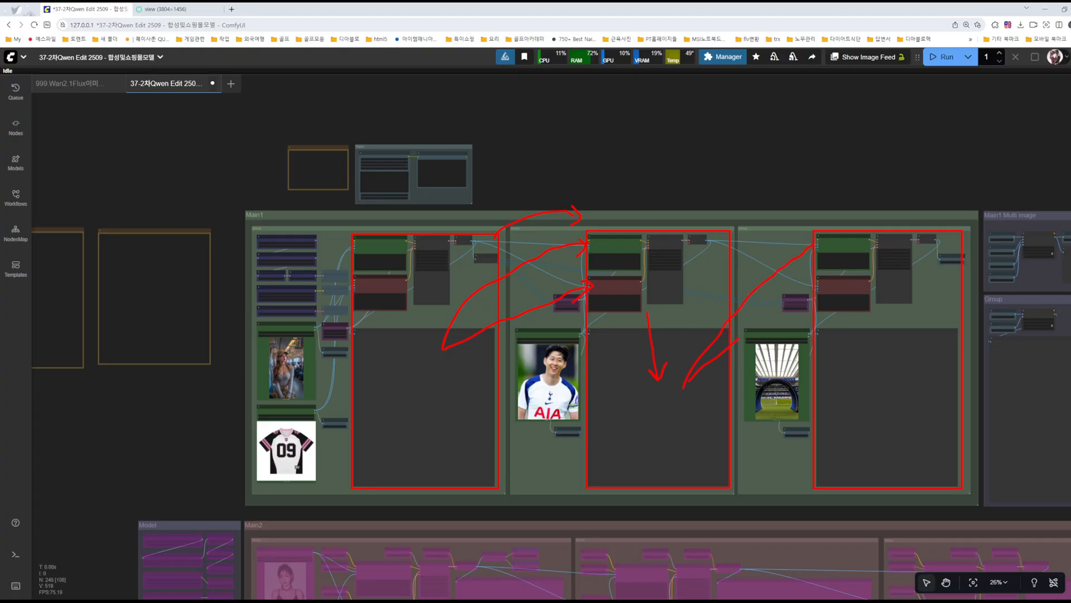
pyautogui.moveTo(740, 338); pyautogui.dragTo(806, 286)
pyautogui.moveTo(763, 374)
pyautogui.mouseDown()
pyautogui.moveTo(817, 243)
pyautogui.moveTo(801, 343)
pyautogui.moveTo(837, 302)
pyautogui.mouseUp()
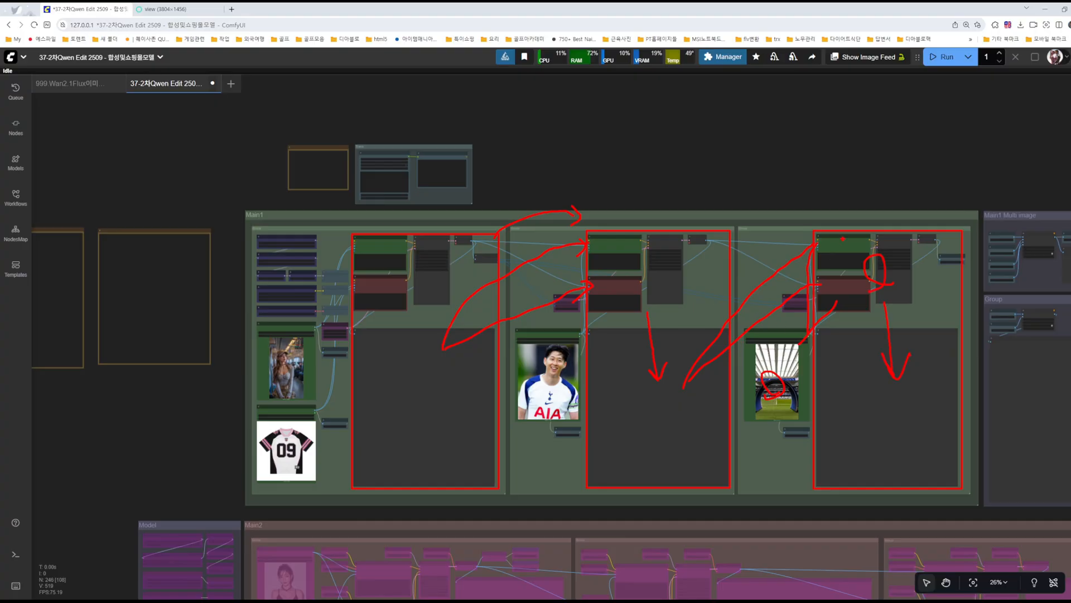
pyautogui.moveTo(843, 239)
pyautogui.mouseDown()
pyautogui.moveTo(482, 163)
pyautogui.moveTo(321, 250)
pyautogui.moveTo(672, 193)
pyautogui.moveTo(816, 244)
pyautogui.mouseUp()
pyautogui.moveTo(283, 215)
pyautogui.mouseDown()
pyautogui.moveTo(507, 209)
pyautogui.moveTo(601, 258)
pyautogui.mouseUp()
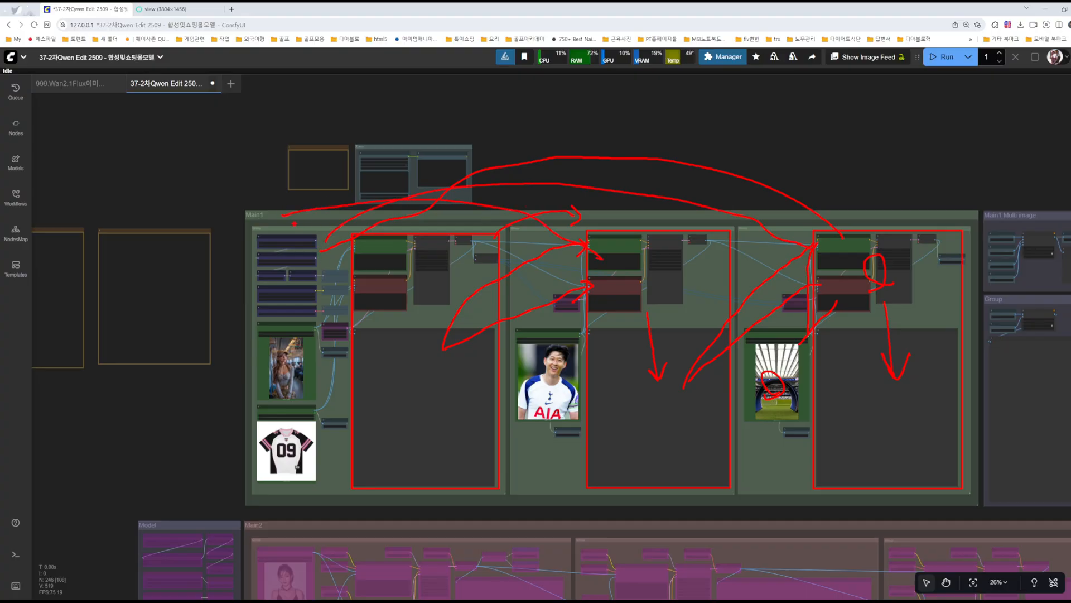
pyautogui.moveTo(294, 224); pyautogui.dragTo(658, 262)
pyautogui.moveTo(316, 257); pyautogui.dragTo(393, 260)
pyautogui.moveTo(633, 150); pyautogui.dragTo(575, 224)
pyautogui.moveTo(578, 141); pyautogui.dragTo(649, 241)
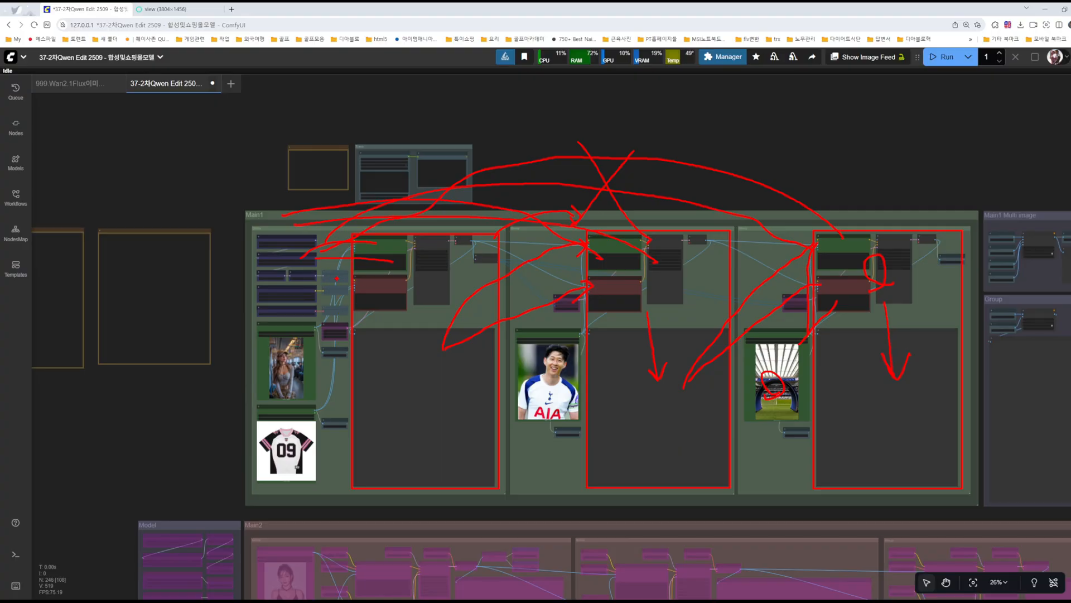
pyautogui.press('Escape')
# - Select the Anything Everywhere node fed by Load VAE to examine its links across the Main1 groups, and deselect it
pyautogui.scroll(6, 345, 312)
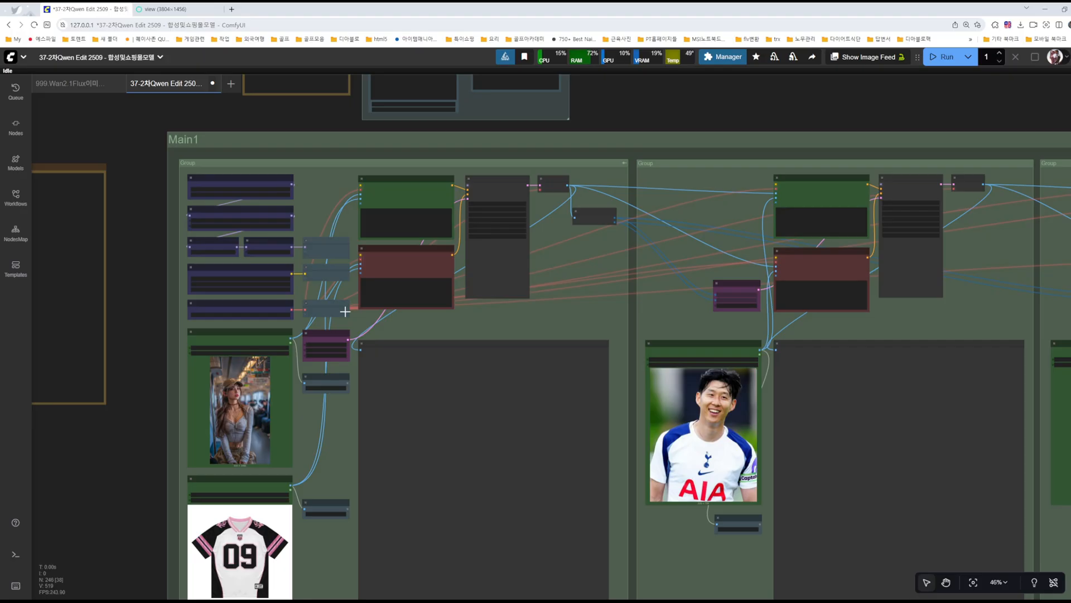
pyautogui.scroll(5, 345, 311)
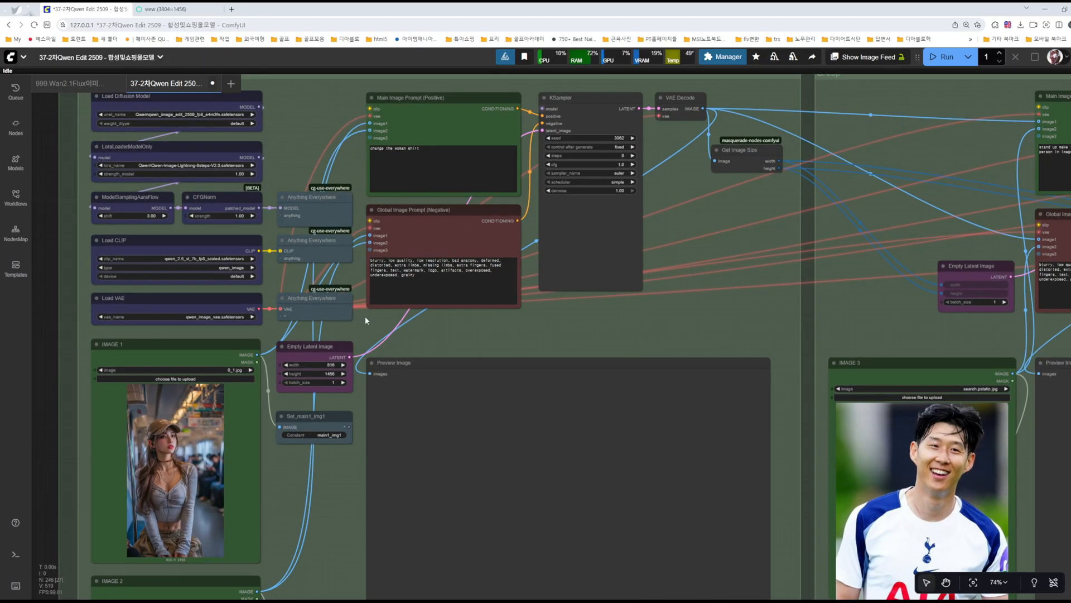
pyautogui.click(311, 304)
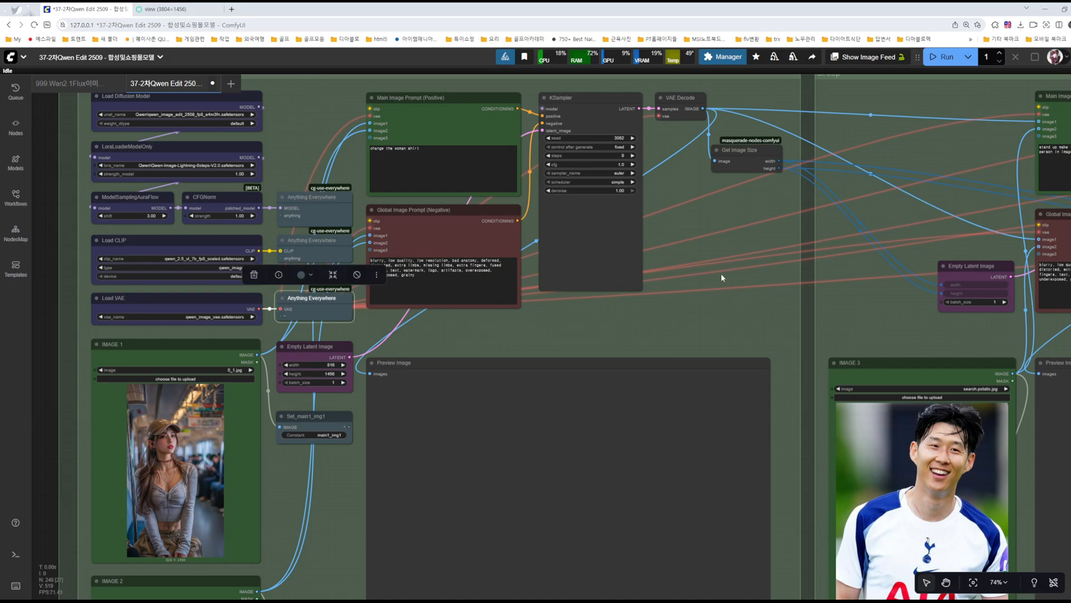
pyautogui.moveTo(562, 314); pyautogui.dragTo(454, 298)
pyautogui.click(467, 311)
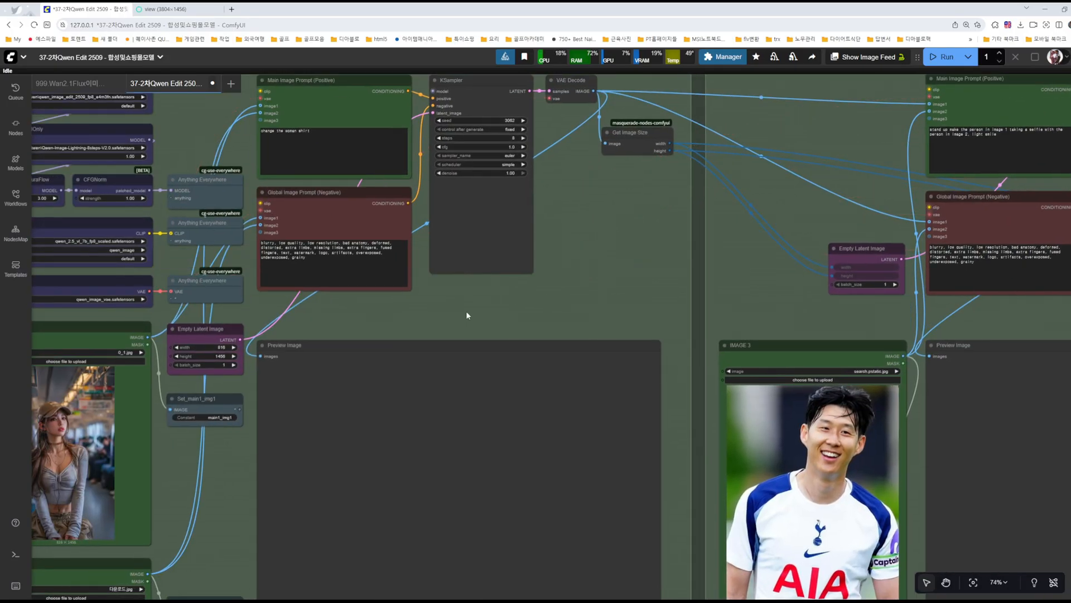
# - Examine the bypassed Model and Main2 groups, including Main2's directly wired prompt nodes, and return to Main1's first group for comparison
pyautogui.scroll(-5, 466, 311)
pyautogui.moveTo(311, 454); pyautogui.dragTo(428, 130)
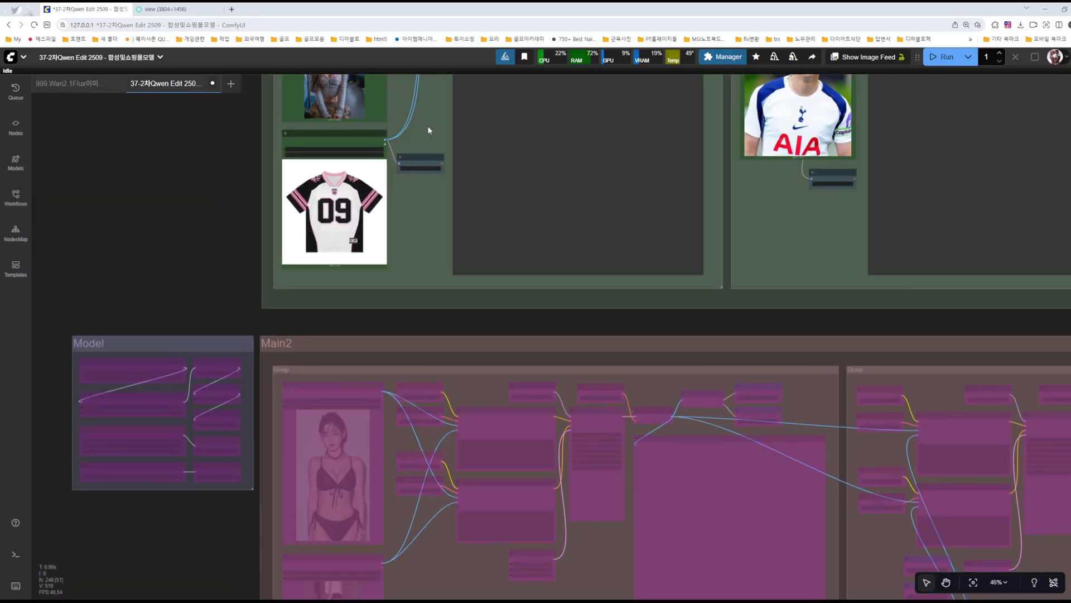
pyautogui.moveTo(210, 303); pyautogui.dragTo(224, 136)
pyautogui.scroll(6, 433, 353)
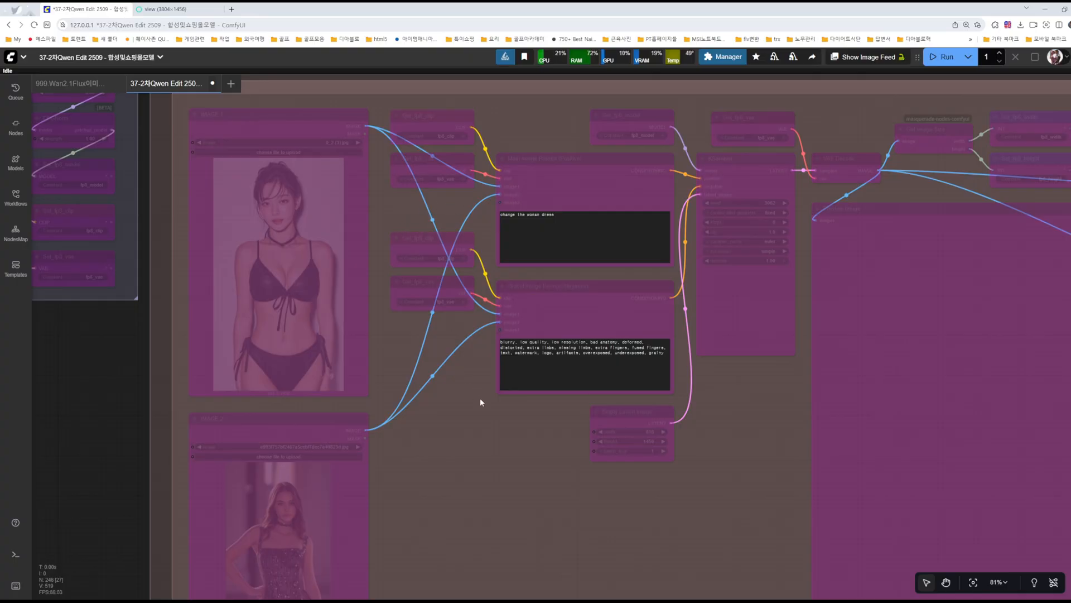
pyautogui.scroll(-9, 509, 445)
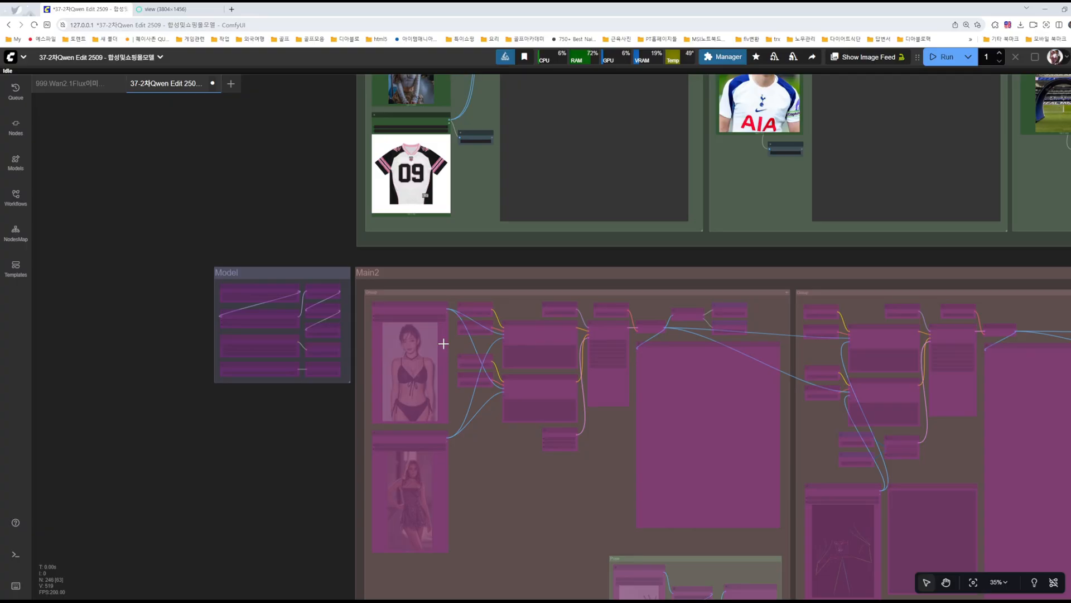
pyautogui.scroll(3, 311, 275)
pyautogui.scroll(5, 335, 219)
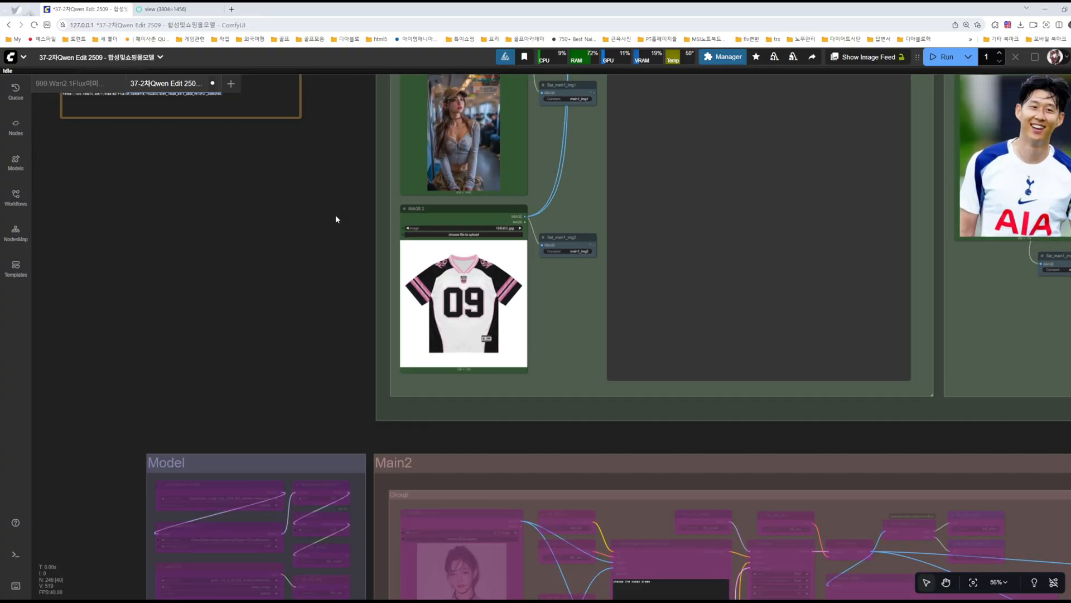
pyautogui.scroll(4, 307, 279)
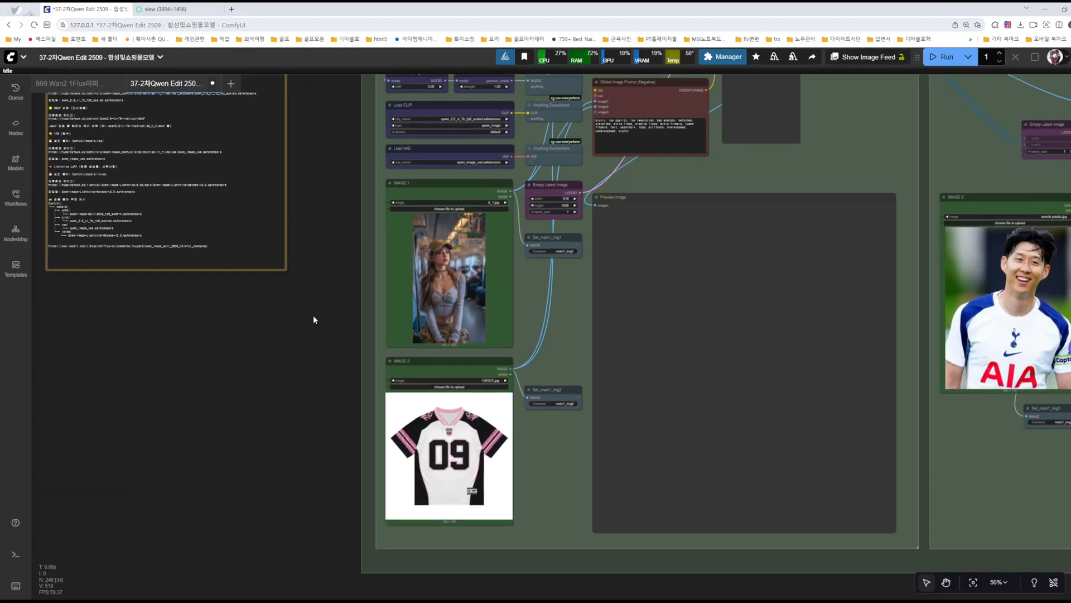
pyautogui.moveTo(350, 211); pyautogui.dragTo(282, 314)
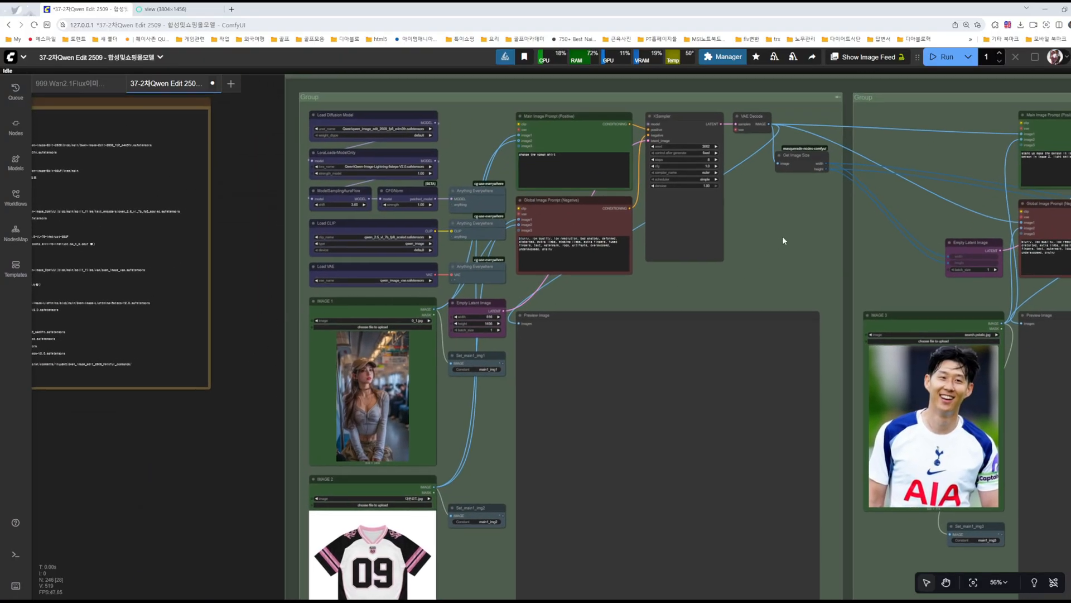
pyautogui.moveTo(784, 240); pyautogui.dragTo(706, 310)
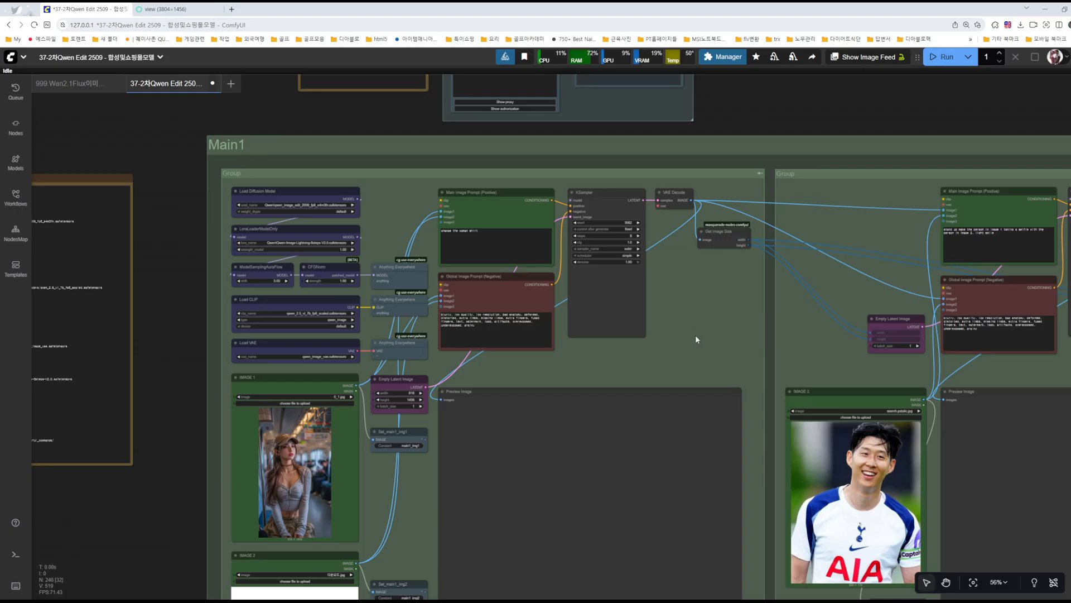
# - Bypass the second and third groups inside Main1, leaving only the first group active
pyautogui.scroll(-7, 695, 339)
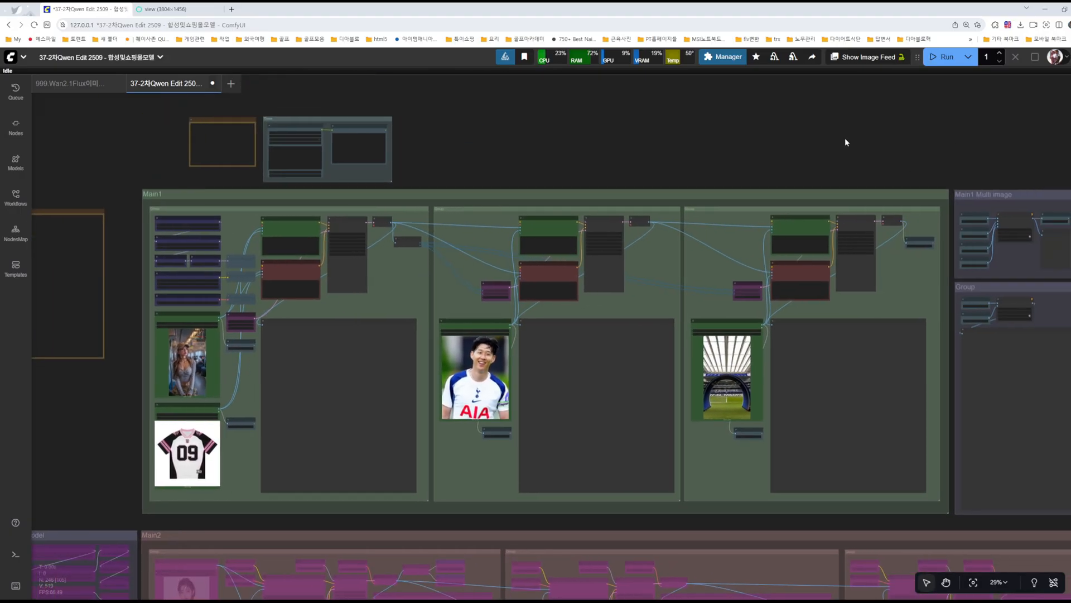
pyautogui.click(938, 209)
pyautogui.scroll(5, 938, 208)
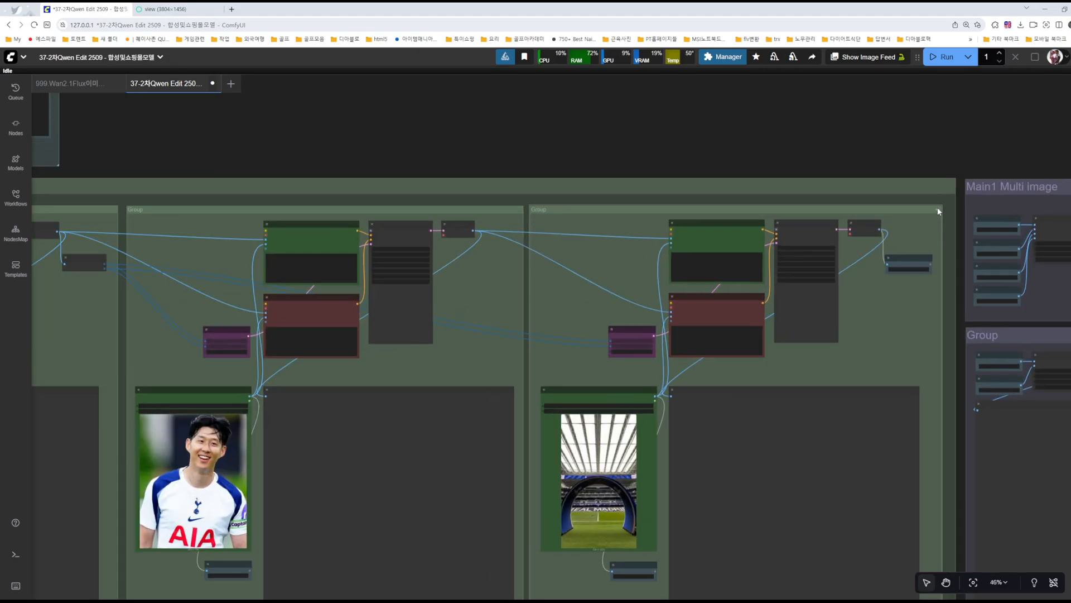
pyautogui.click(938, 209)
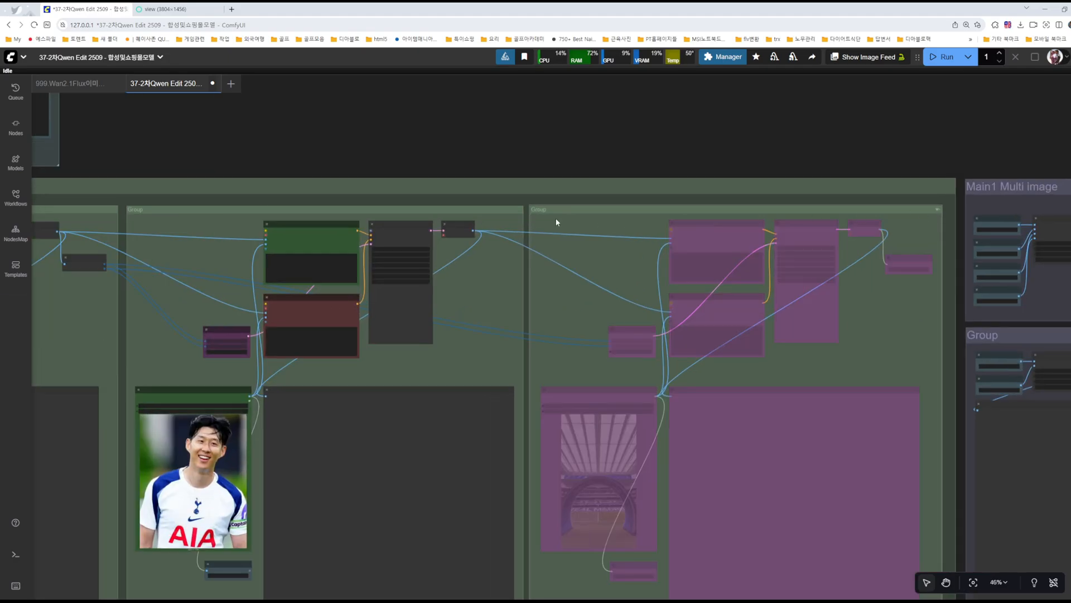
pyautogui.click(521, 208)
# - Examine the first Main1 group's positive and negative prompt nodes, their texts and their image1 and image2 connections
pyautogui.moveTo(917, 133); pyautogui.dragTo(861, 152)
pyautogui.scroll(3, 654, 208)
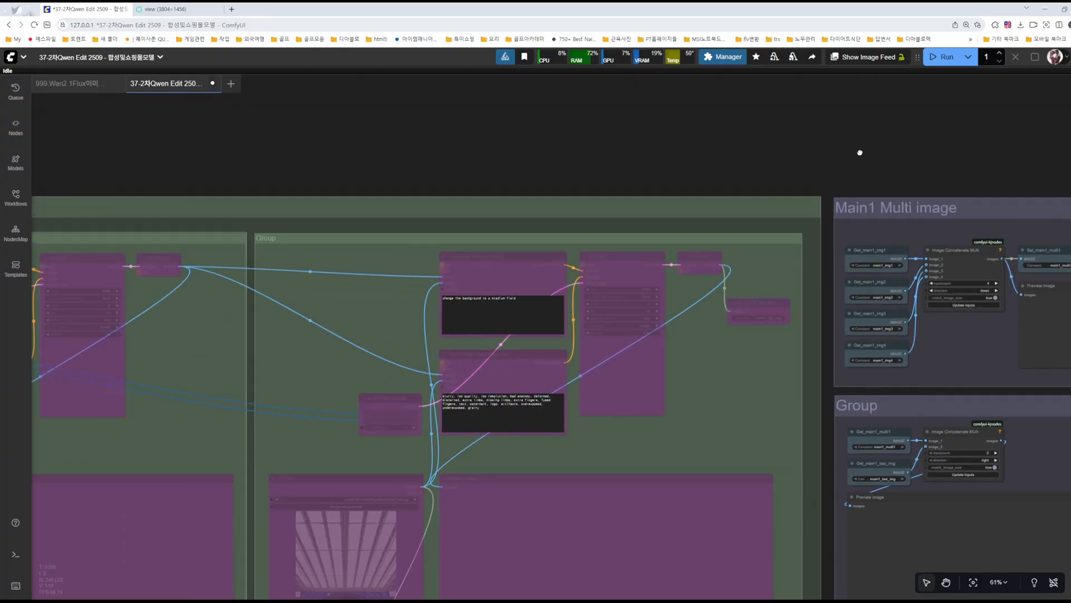
pyautogui.moveTo(368, 146); pyautogui.dragTo(885, 146)
pyautogui.moveTo(435, 146); pyautogui.dragTo(826, 127)
pyautogui.moveTo(675, 129); pyautogui.dragTo(820, 121)
pyautogui.moveTo(674, 354); pyautogui.dragTo(833, 317)
pyautogui.scroll(10, 597, 262)
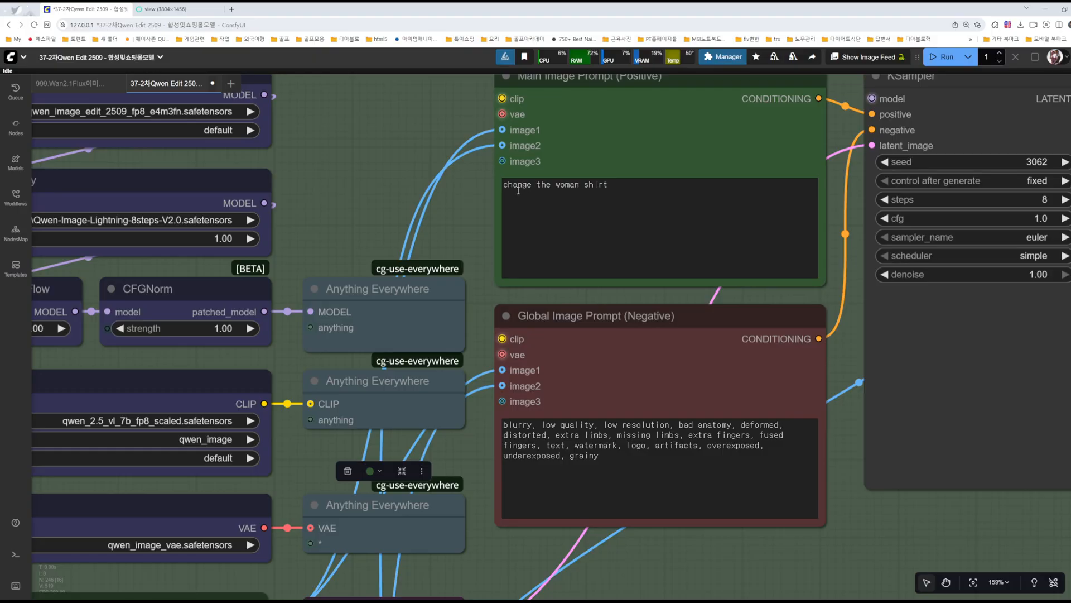
pyautogui.scroll(-12, 450, 218)
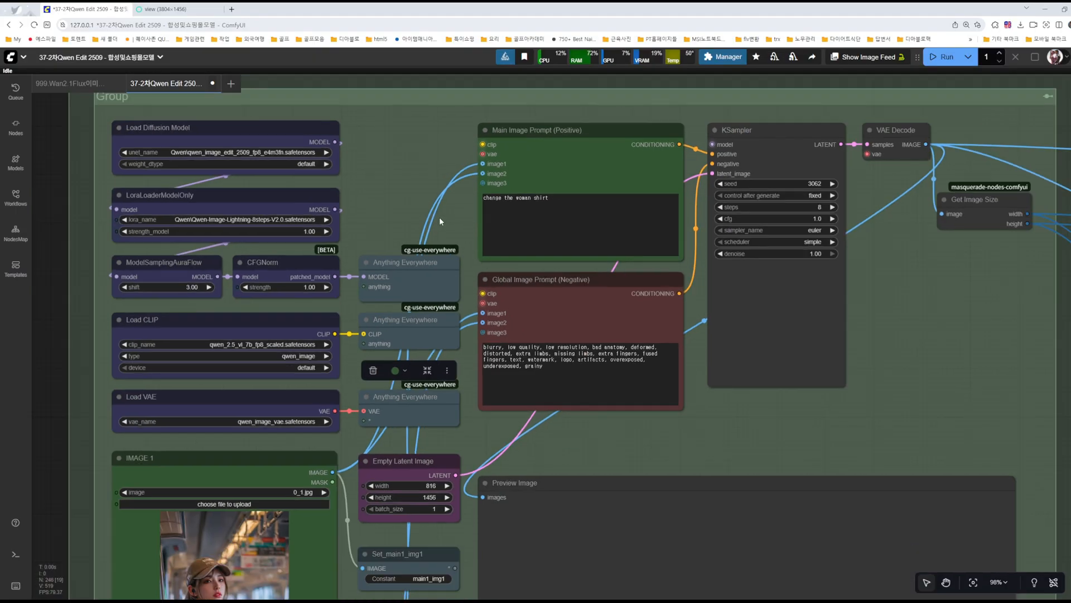
pyautogui.scroll(10, 440, 217)
pyautogui.scroll(6, 451, 199)
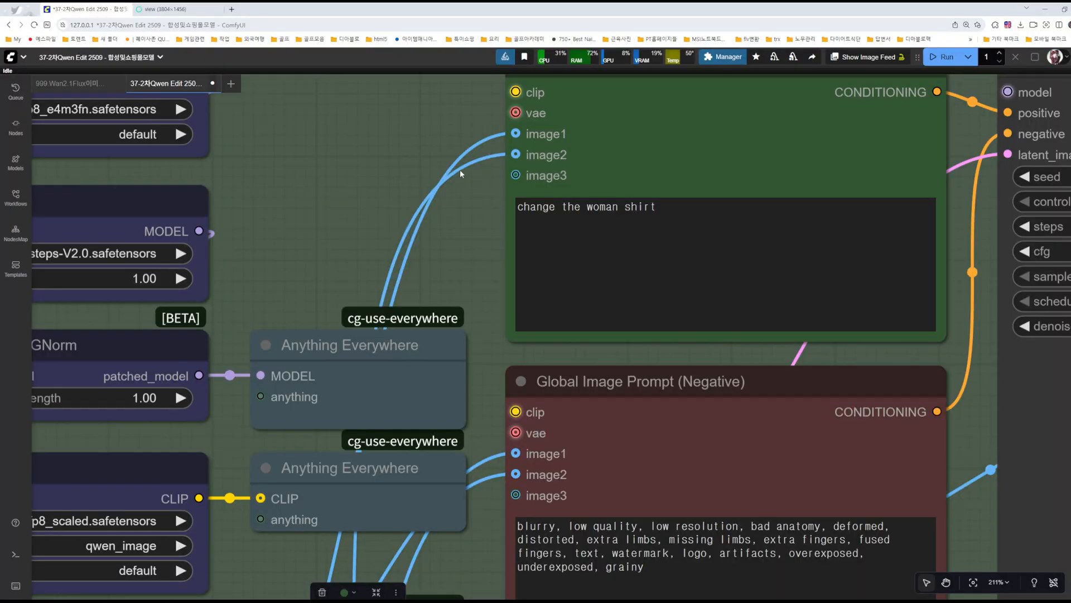
pyautogui.scroll(-8, 460, 224)
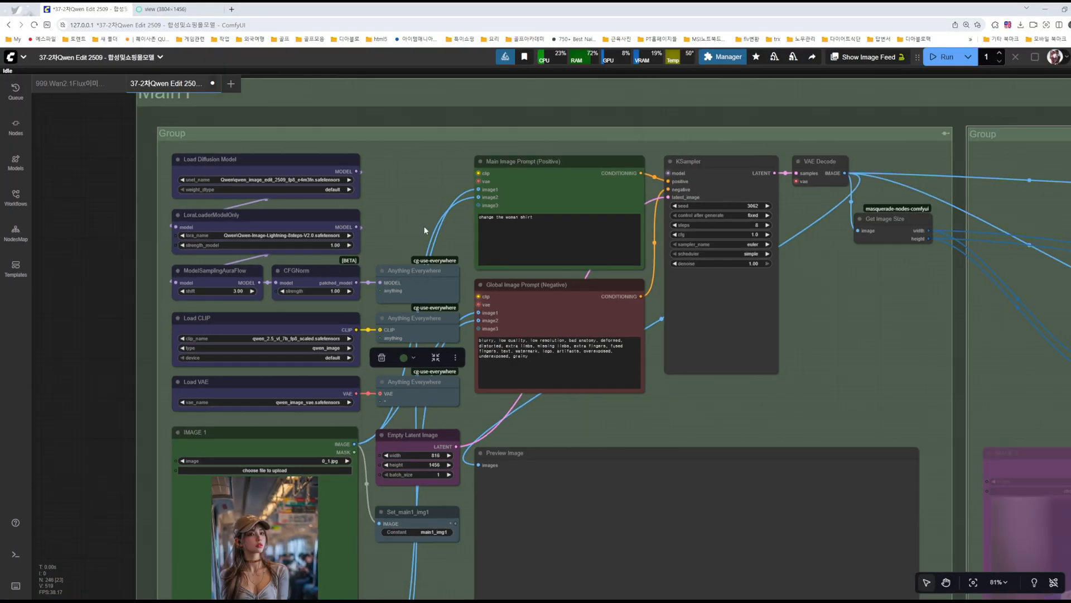
# - Review the first group's IMAGE 1, IMAGE 2, prompt and KSampler nodes, and run the workflow
pyautogui.moveTo(487, 518); pyautogui.dragTo(394, 432)
pyautogui.scroll(-2, 512, 293)
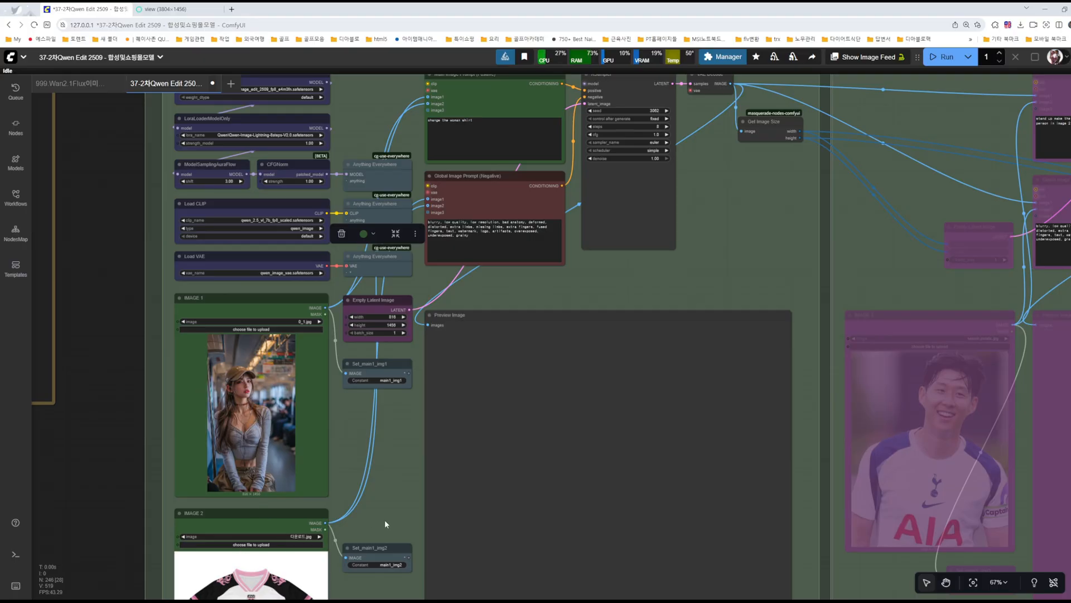
pyautogui.moveTo(384, 520); pyautogui.dragTo(362, 452)
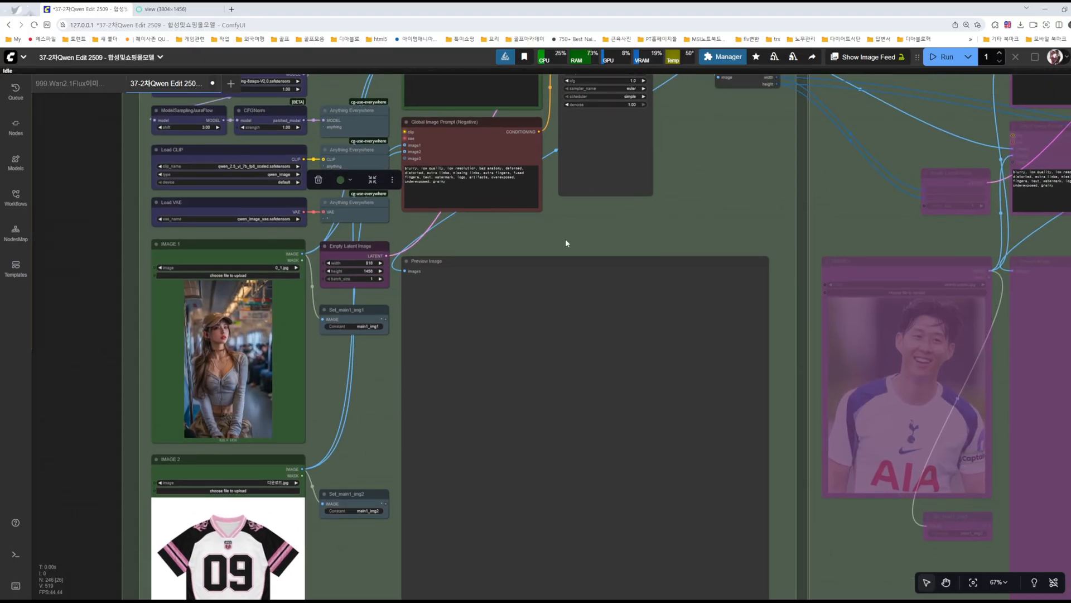
pyautogui.moveTo(564, 242); pyautogui.dragTo(555, 354)
pyautogui.scroll(7, 489, 200)
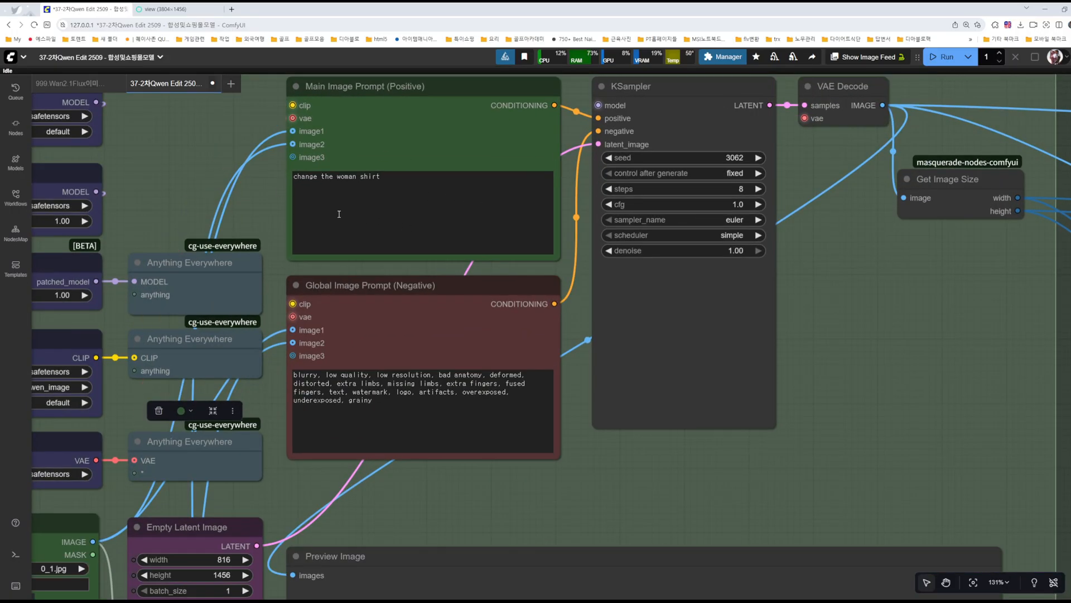
pyautogui.scroll(-7, 877, 290)
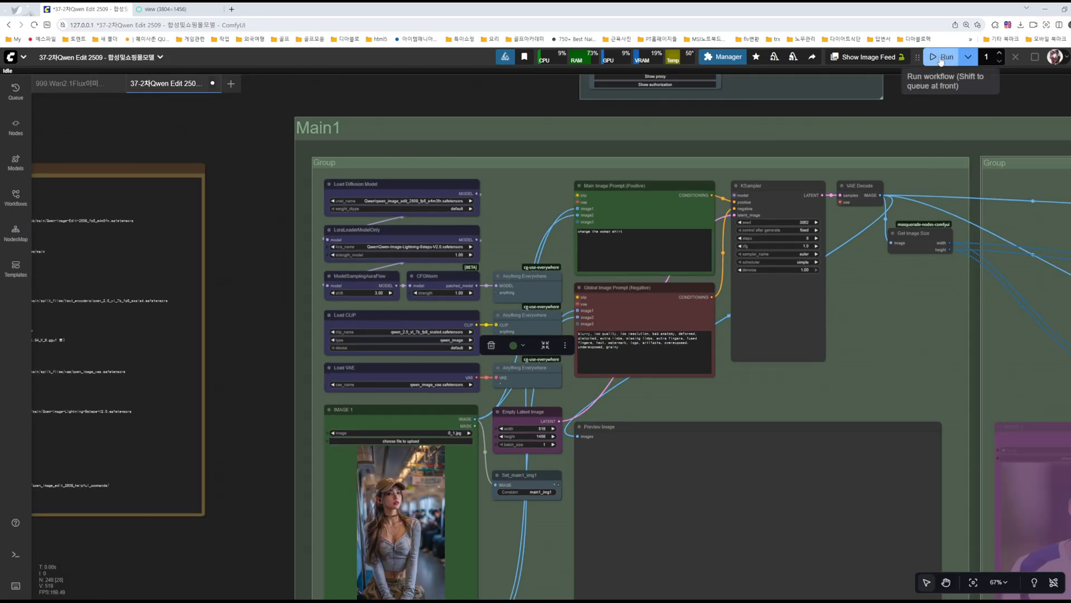
pyautogui.click(942, 58)
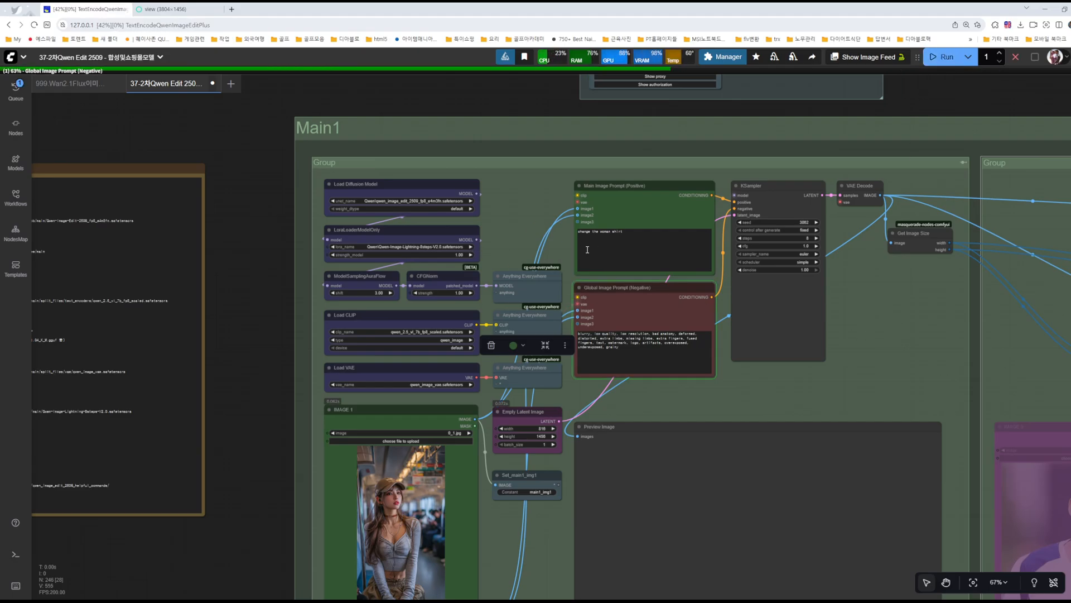
# - Connect the Deep Translator Text Node's text output to the prompt input of Main Image Prompt (Positive) in Main1's first group
pyautogui.moveTo(901, 292); pyautogui.dragTo(834, 426)
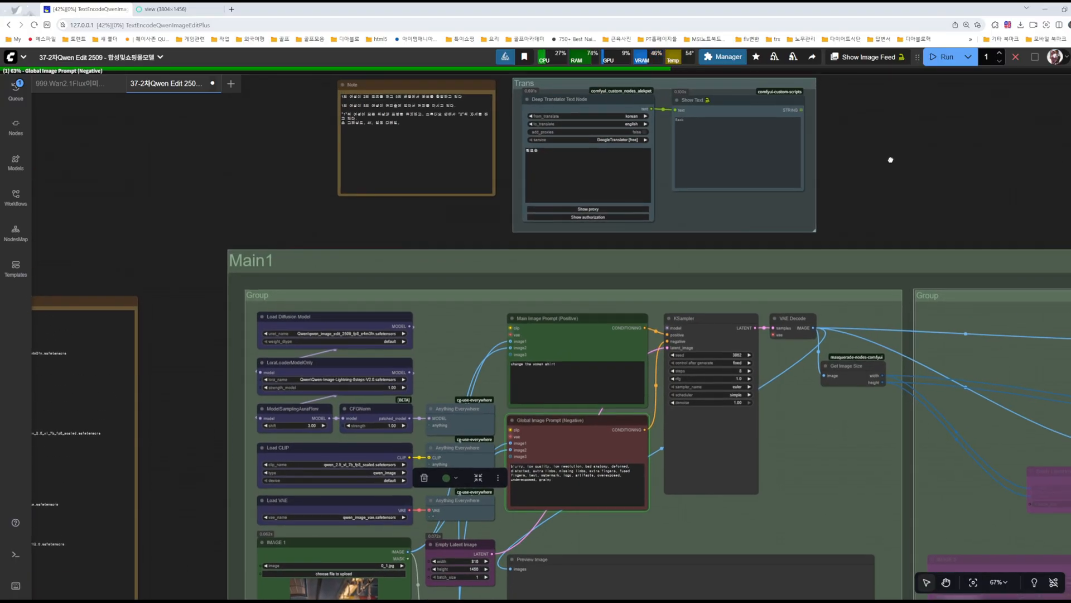
pyautogui.moveTo(890, 160); pyautogui.dragTo(908, 201)
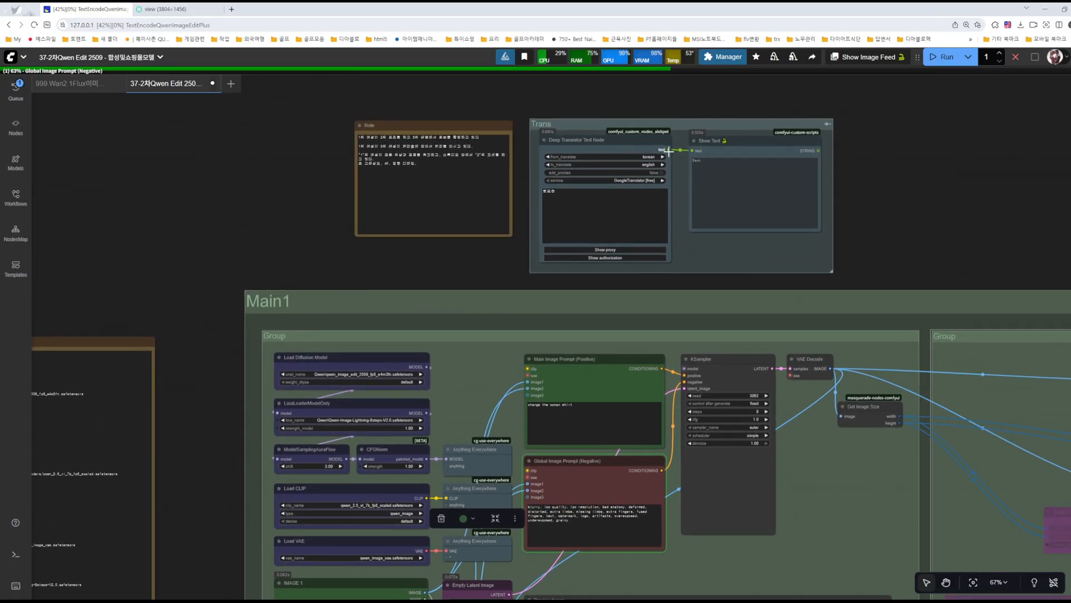
pyautogui.moveTo(668, 150); pyautogui.dragTo(527, 403)
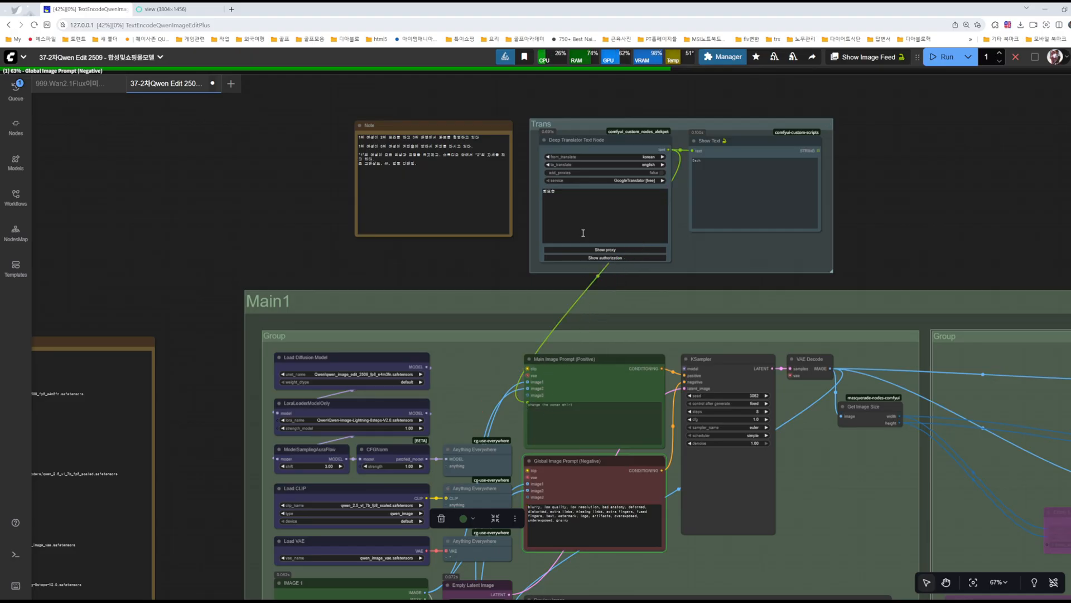
pyautogui.click(583, 233)
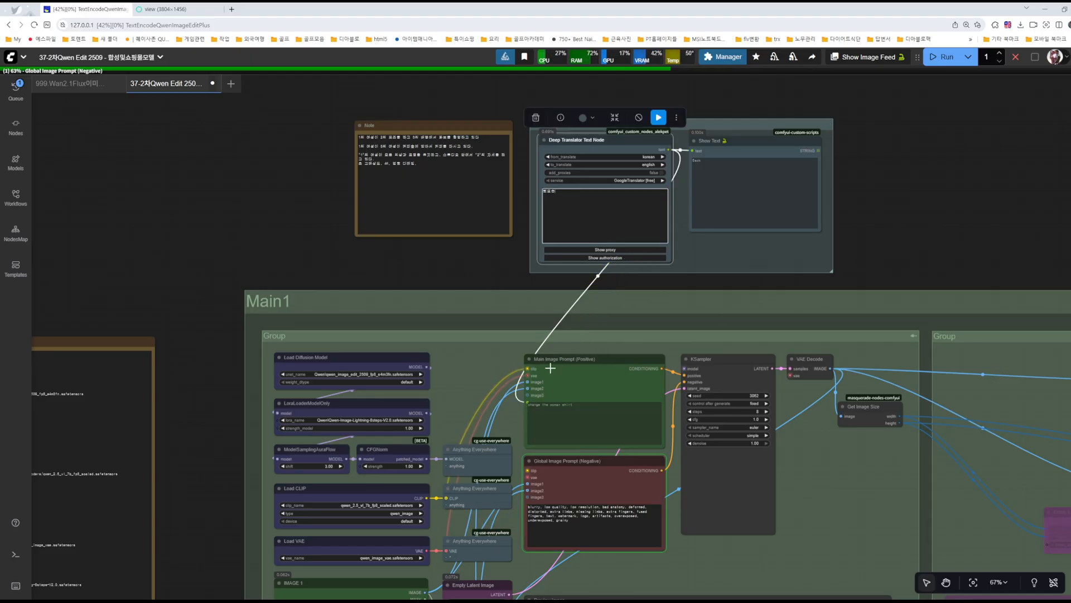
# - Disconnect the translator link from Main Image Prompt (Positive) in Main1's first group and bypass the Trans group
pyautogui.moveTo(528, 401); pyautogui.dragTo(474, 263)
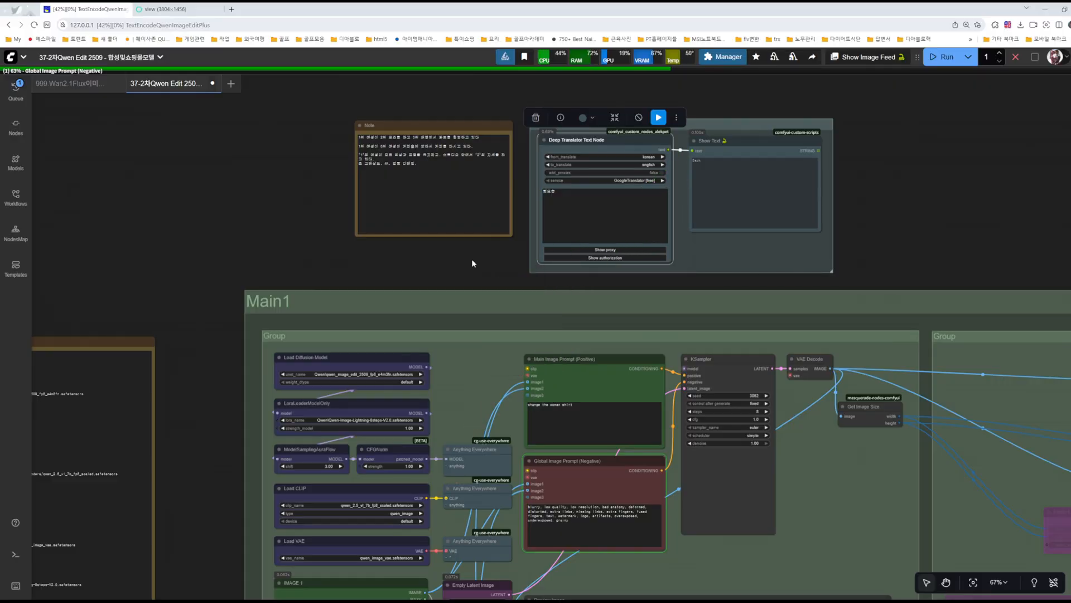
pyautogui.click(474, 262)
pyautogui.click(828, 126)
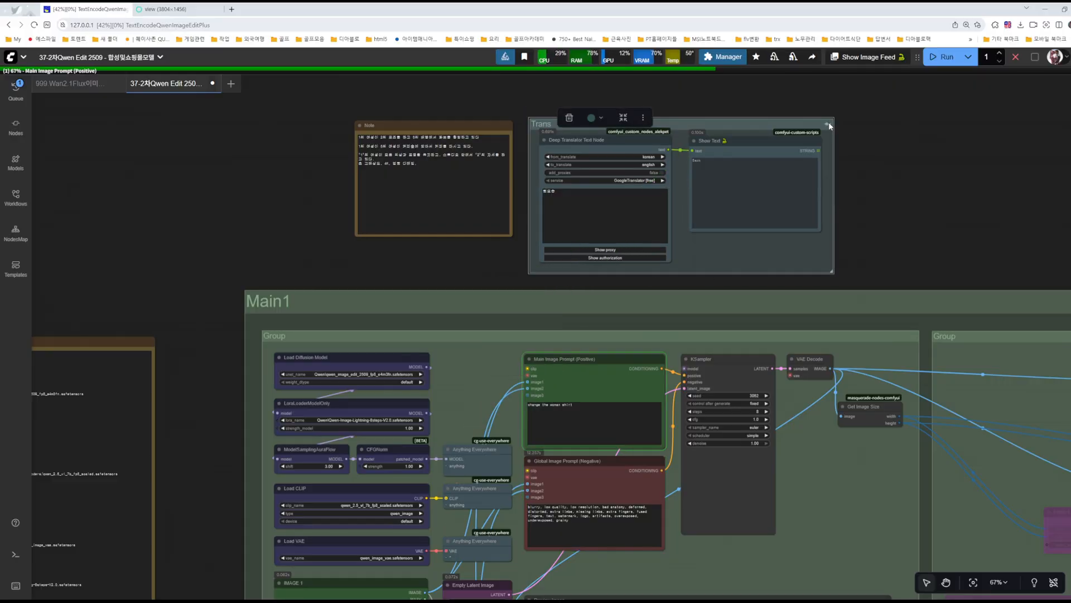
pyautogui.hotkey('ctrl', 'b')
# - Review the first group's positive prompt, then its IMAGE 1 and IMAGE 2 inputs while the workflow runs
pyautogui.scroll(7, 574, 425)
pyautogui.scroll(-2, 567, 401)
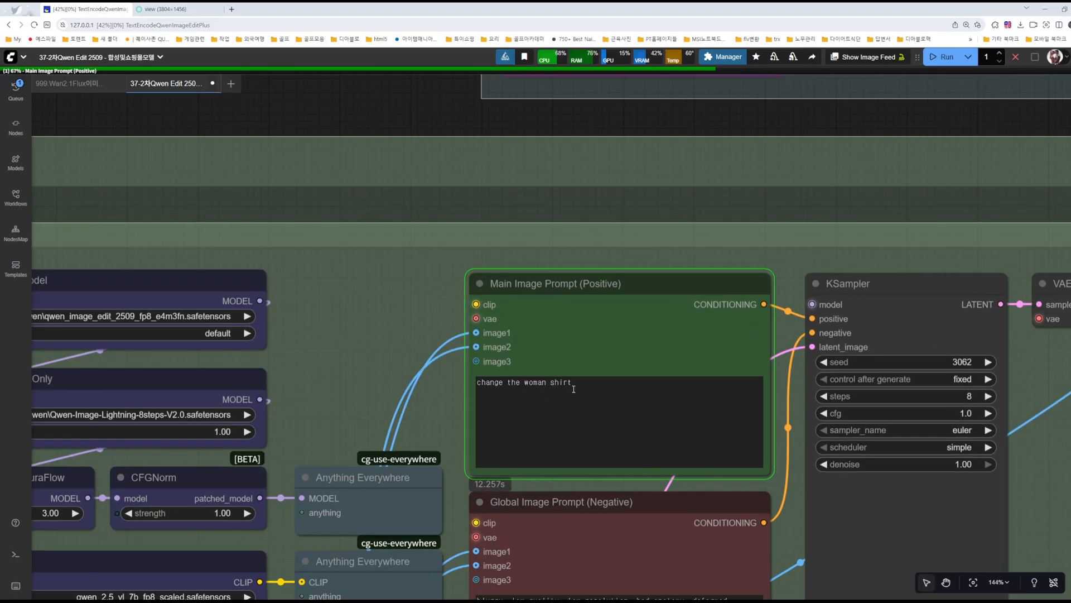
pyautogui.scroll(-6, 479, 391)
pyautogui.moveTo(781, 485); pyautogui.dragTo(510, 366)
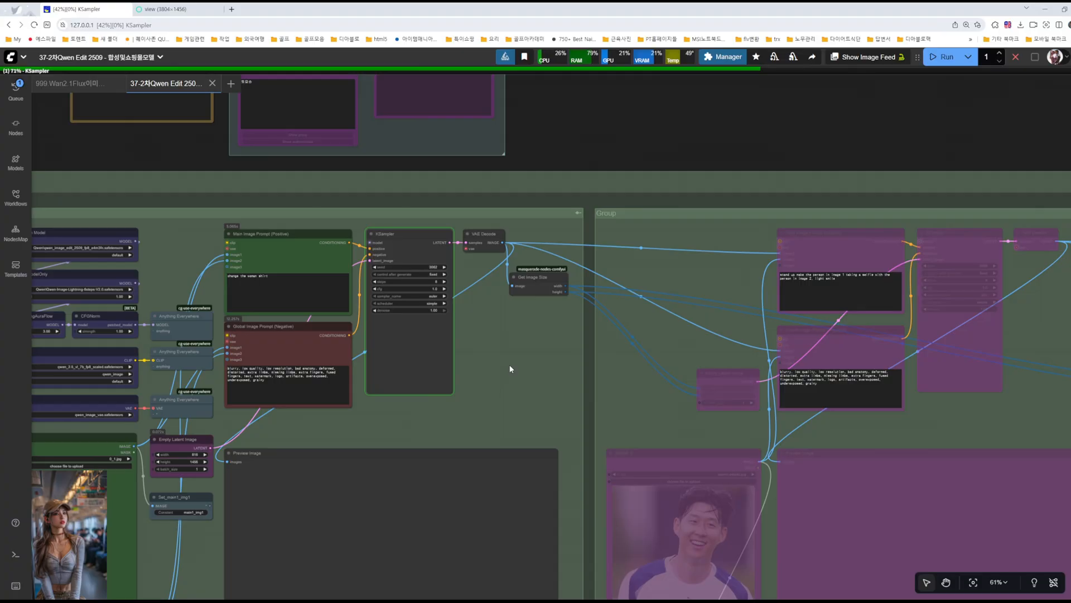
pyautogui.moveTo(193, 562); pyautogui.dragTo(382, 403)
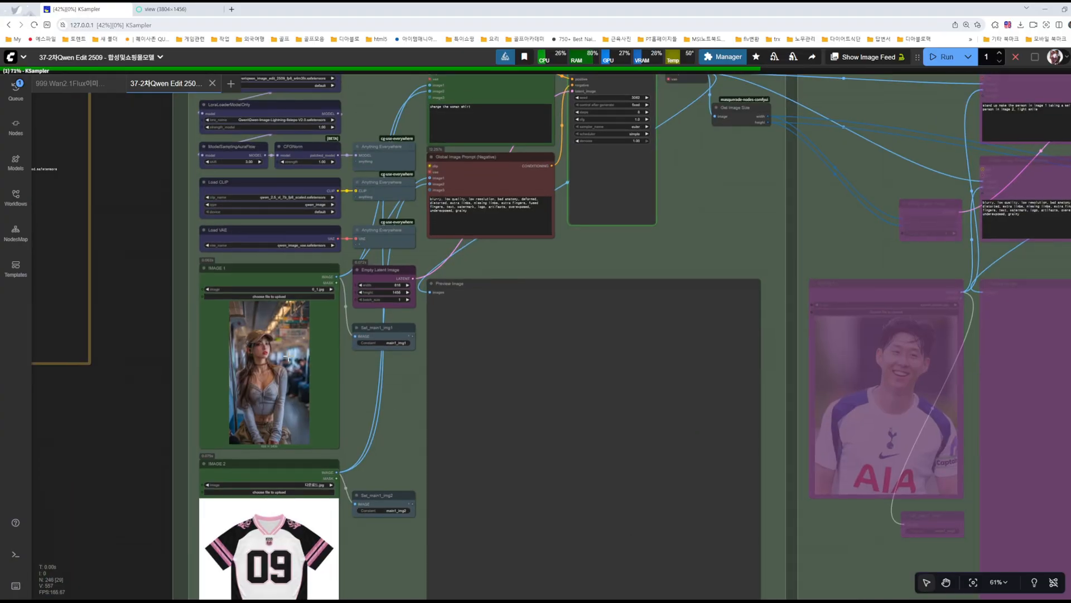
# - Switch to the Patreon post draft, look through its sample result images and return to ComfyUI
pyautogui.hotkey('alt', 'Tab')
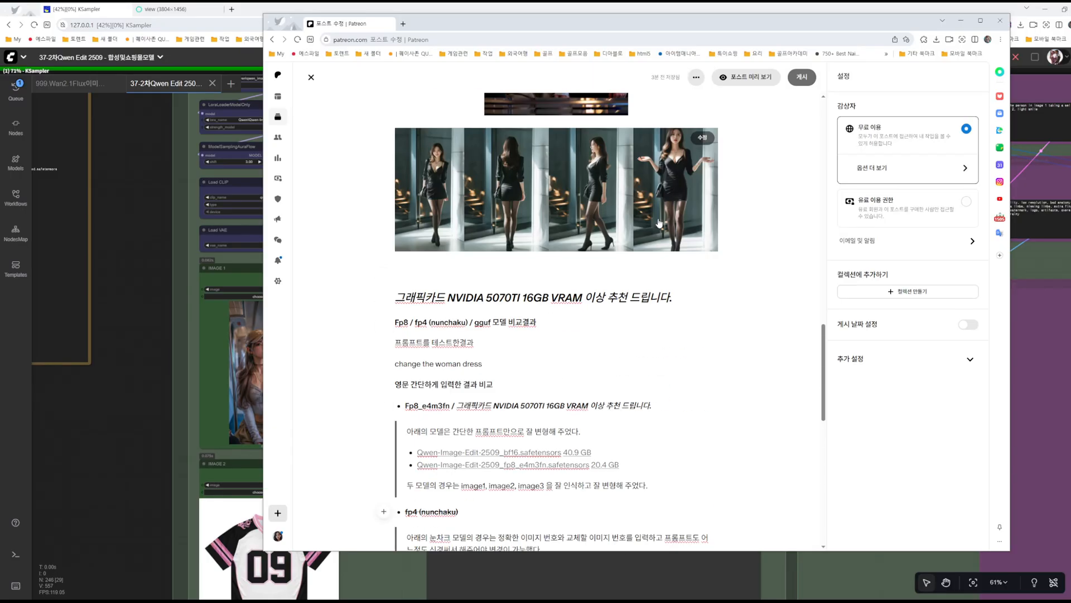
pyautogui.scroll(10, 658, 223)
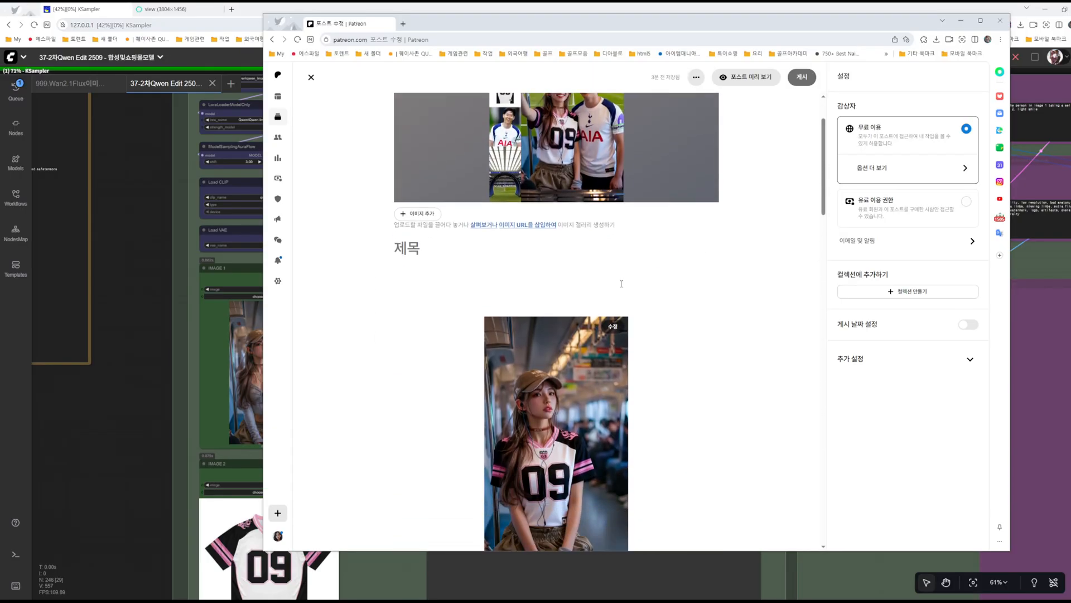
pyautogui.scroll(-13, 622, 284)
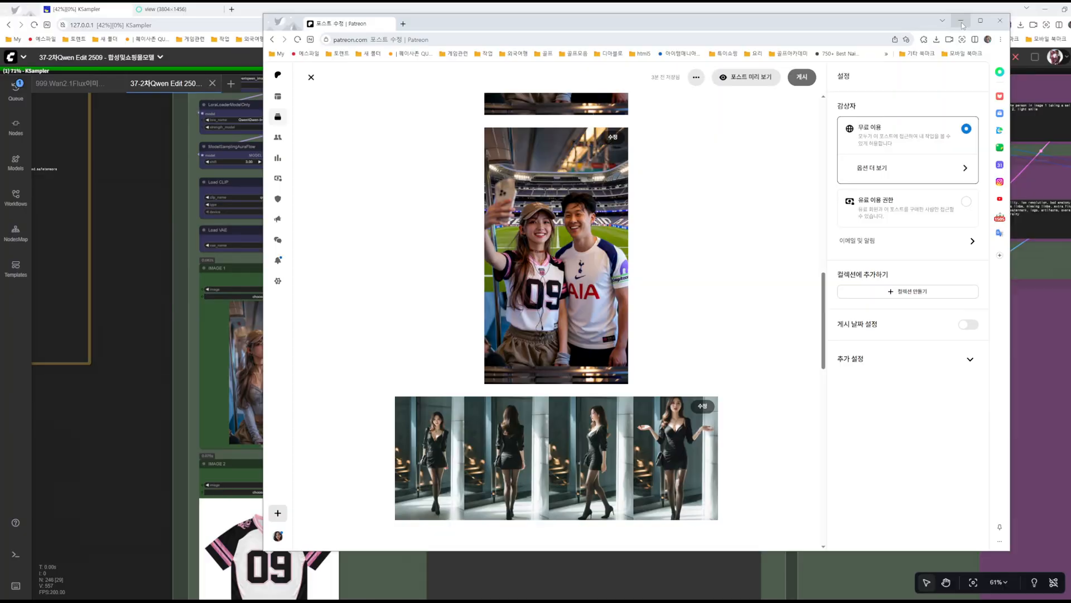
pyautogui.click(961, 23)
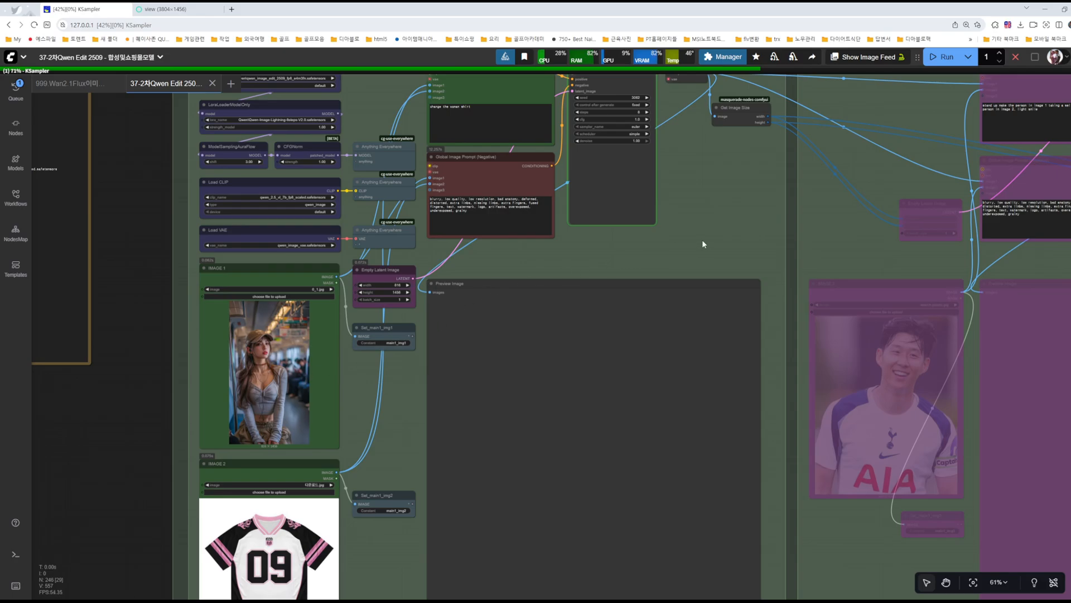
# - Compare the generated image in the first group's Preview Image with the IMAGE 1 woman and the IMAGE 2 jersey
pyautogui.scroll(3, 702, 244)
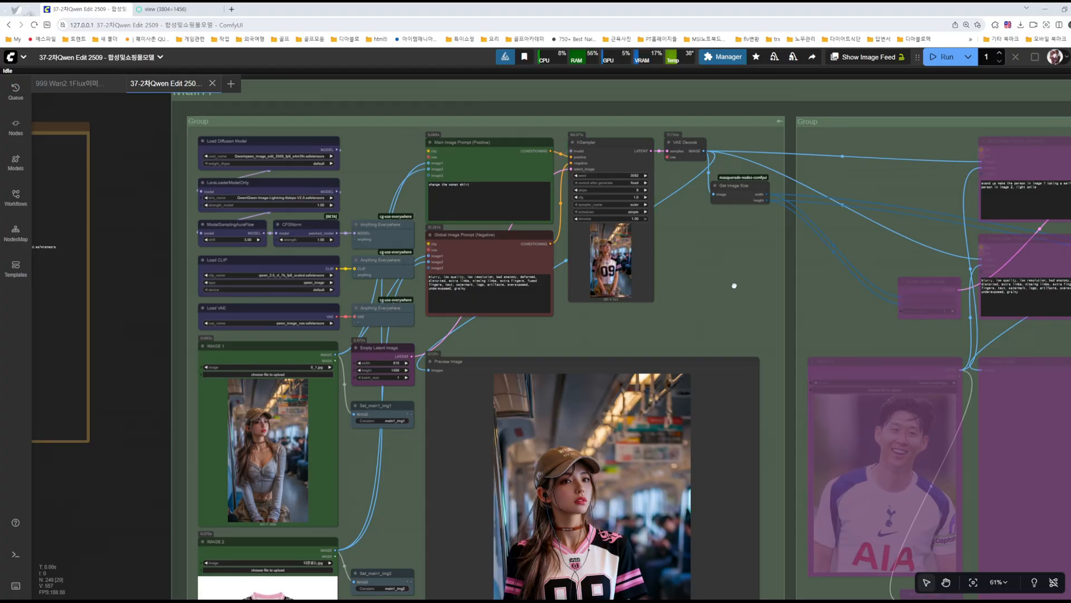
pyautogui.scroll(-7, 731, 307)
pyautogui.scroll(3, 589, 337)
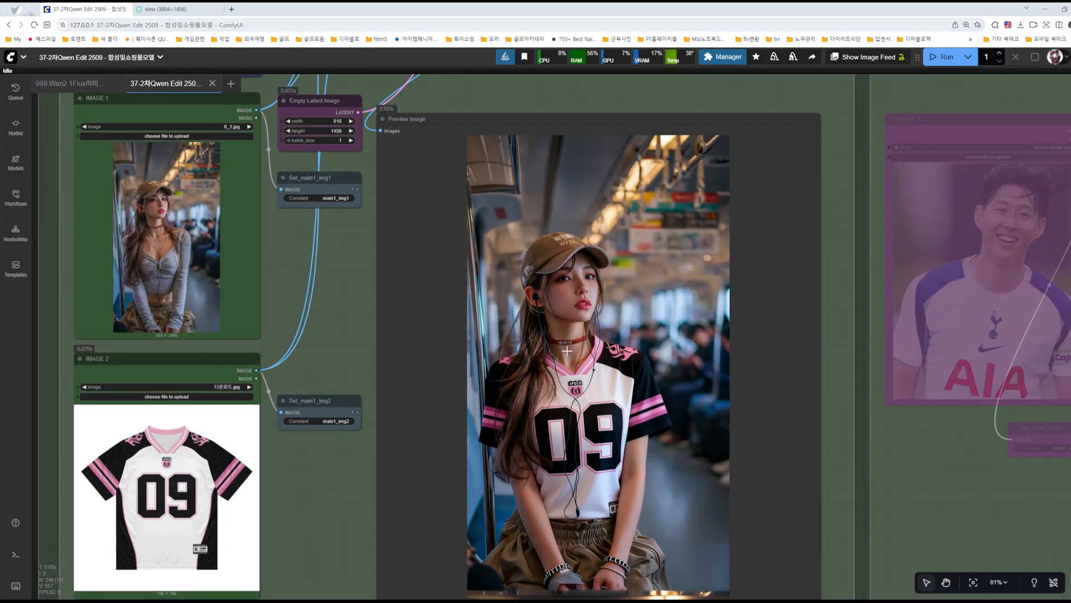
pyautogui.scroll(-2, 402, 363)
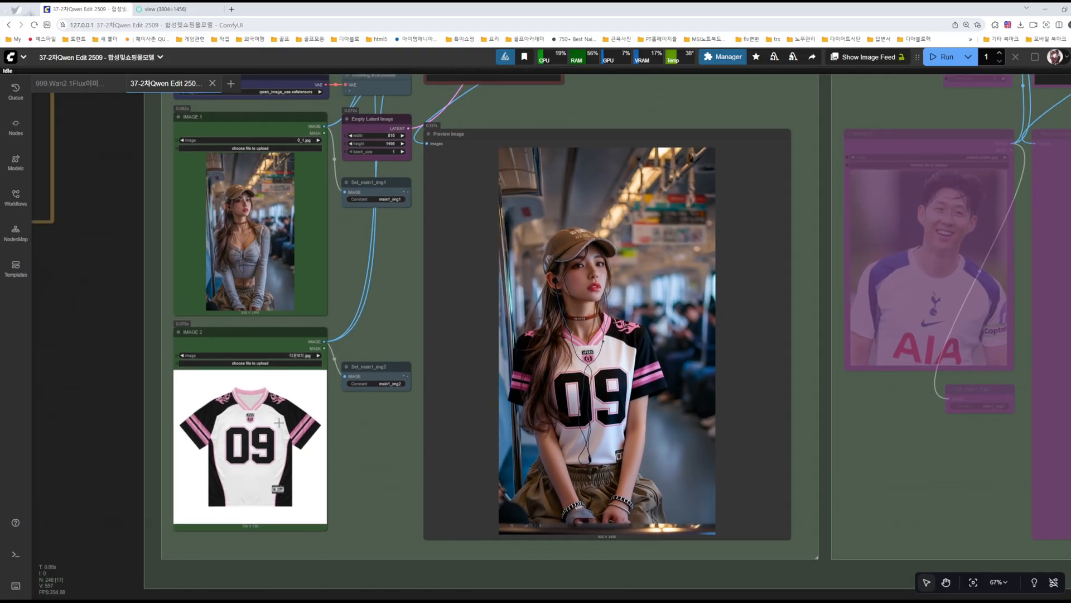
pyautogui.click(277, 424)
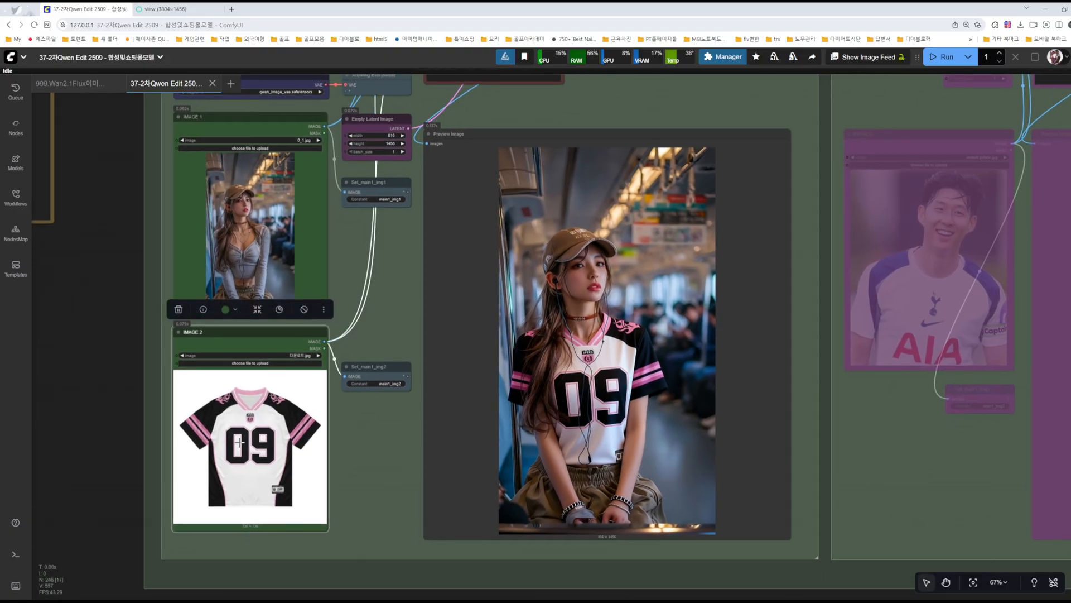
# - Switch to the Pinterest jersey page and browse its related uniform images for possible clothing inputs
pyautogui.hotkey('alt', 'Tab')
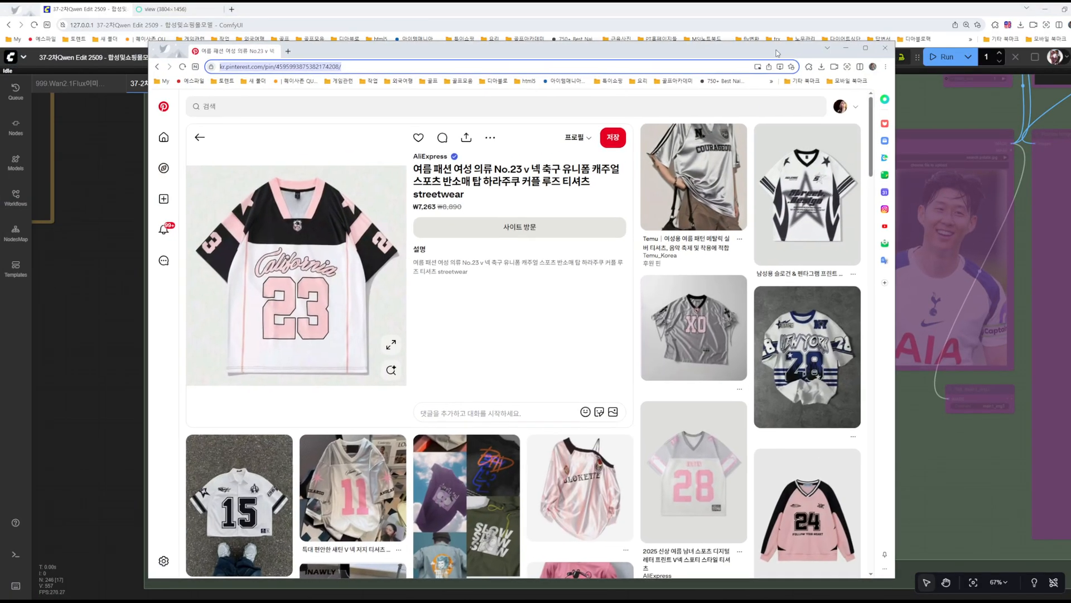
pyautogui.click(573, 88)
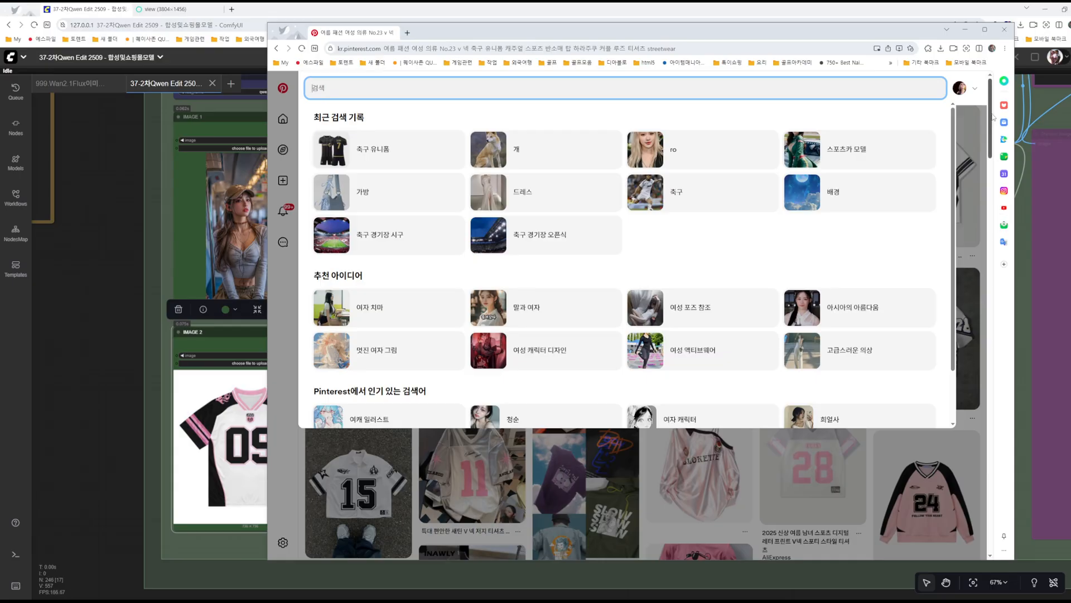
pyautogui.click(776, 396)
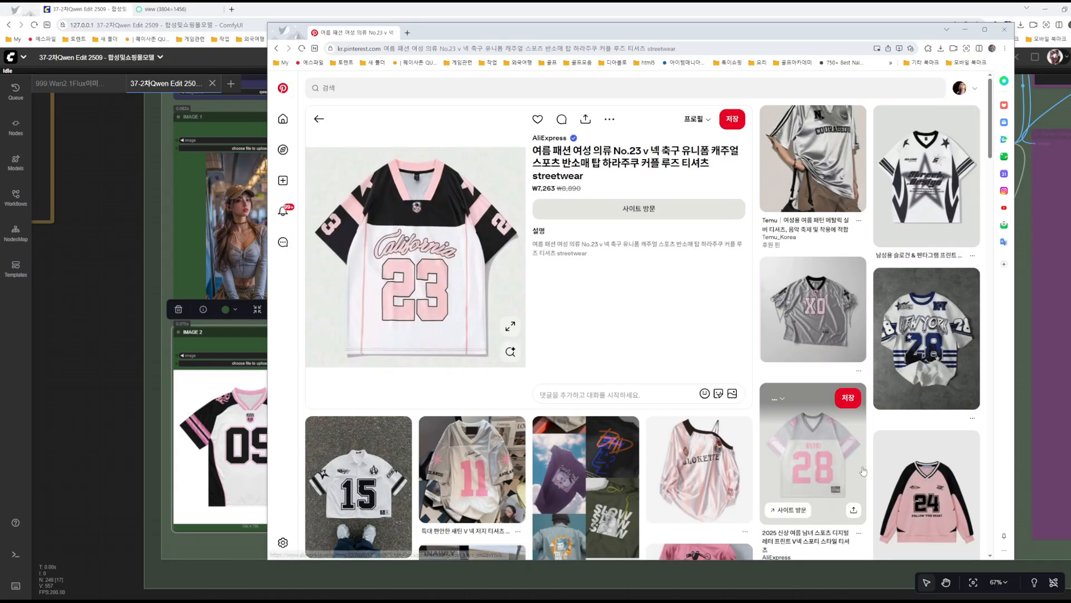
pyautogui.scroll(-5, 777, 379)
pyautogui.scroll(-8, 776, 381)
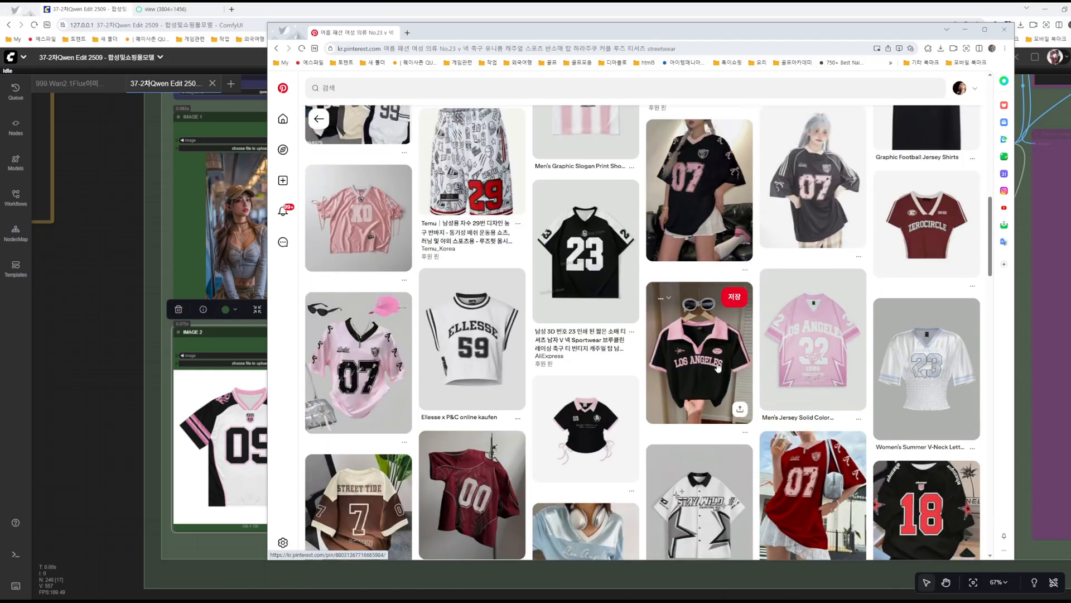
pyautogui.scroll(-2, 778, 232)
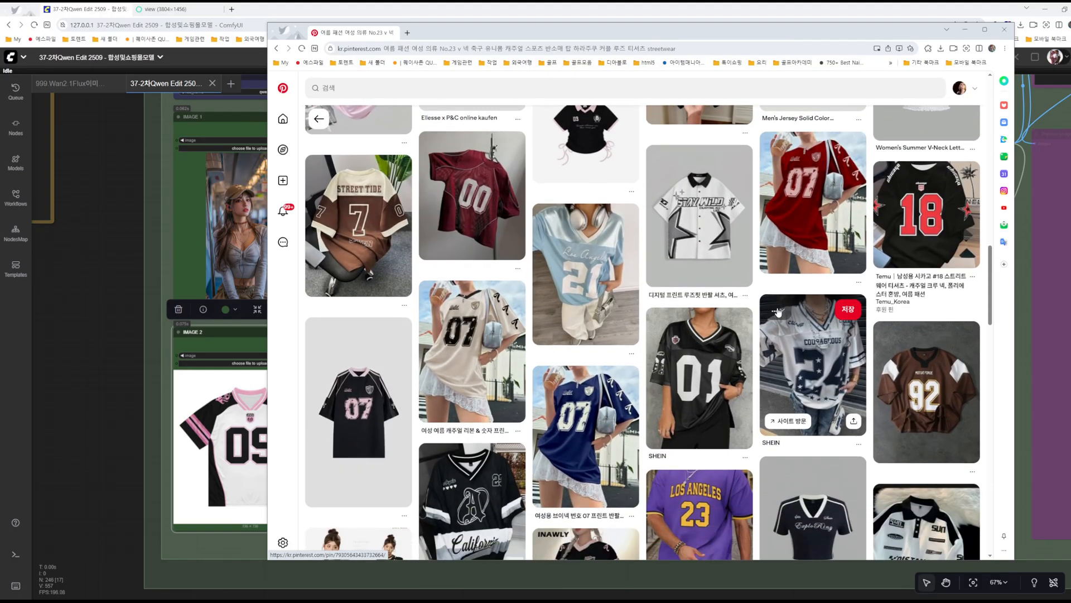
pyautogui.moveTo(846, 33); pyautogui.dragTo(0, 78)
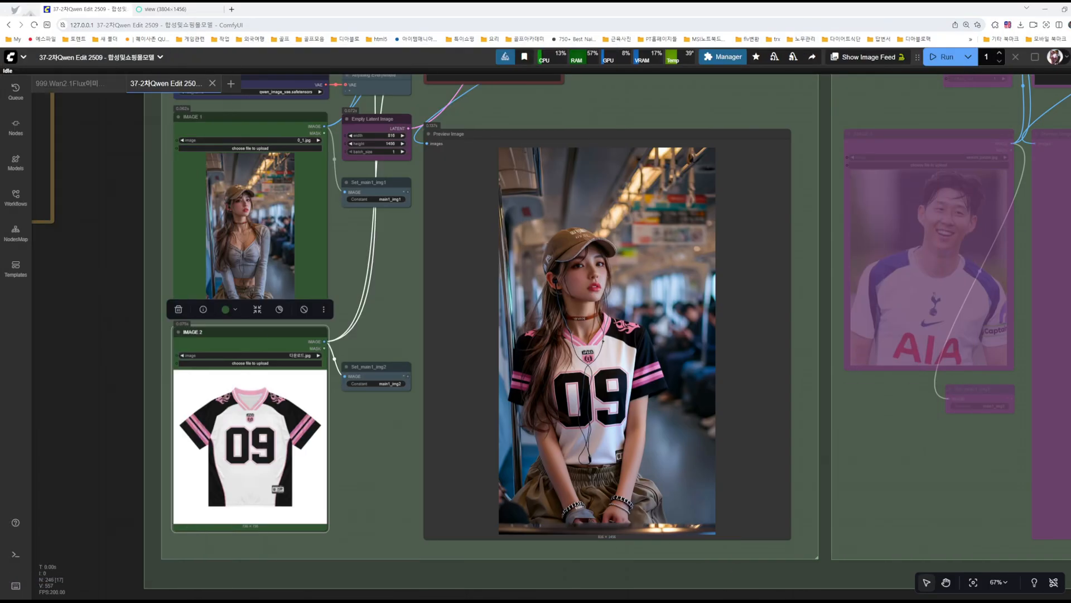
# - Switch to the Patreon post draft and make the 유니폼 싸이트 line with the Pinterest link bold
pyautogui.click(657, 602)
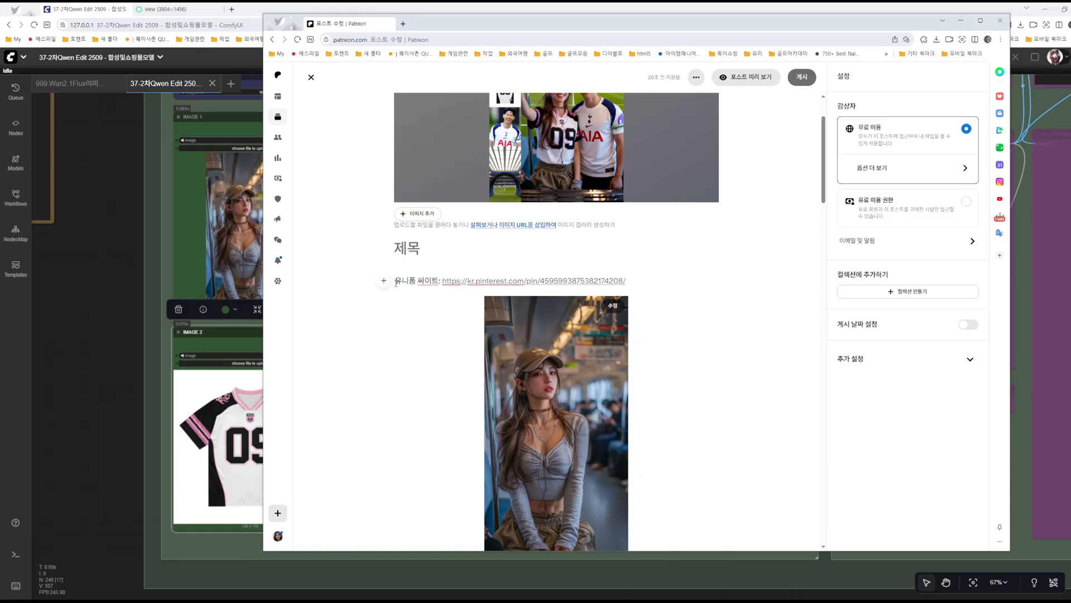
pyautogui.moveTo(396, 280); pyautogui.dragTo(626, 281)
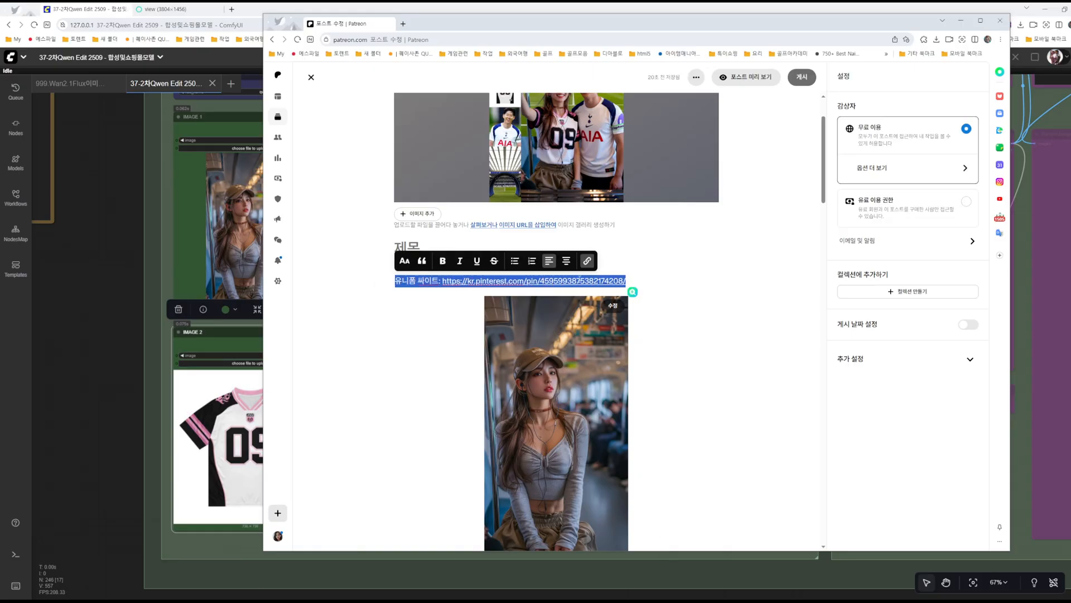
pyautogui.click(442, 262)
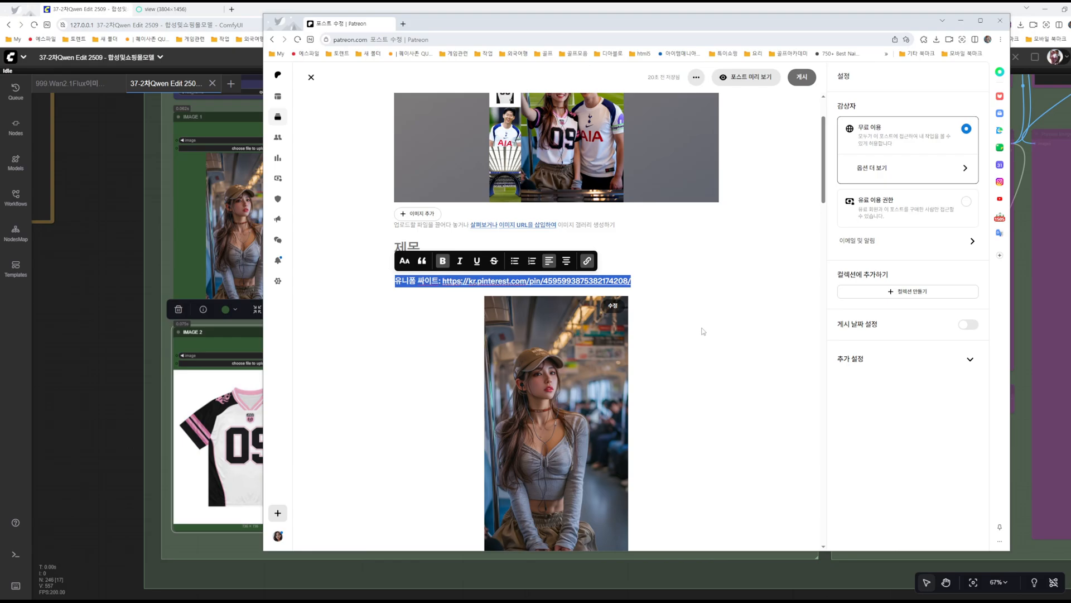
# - Try formatting the 유니폼 싸이트 line as a block quote, and undo the quote formatting
pyautogui.click(422, 263)
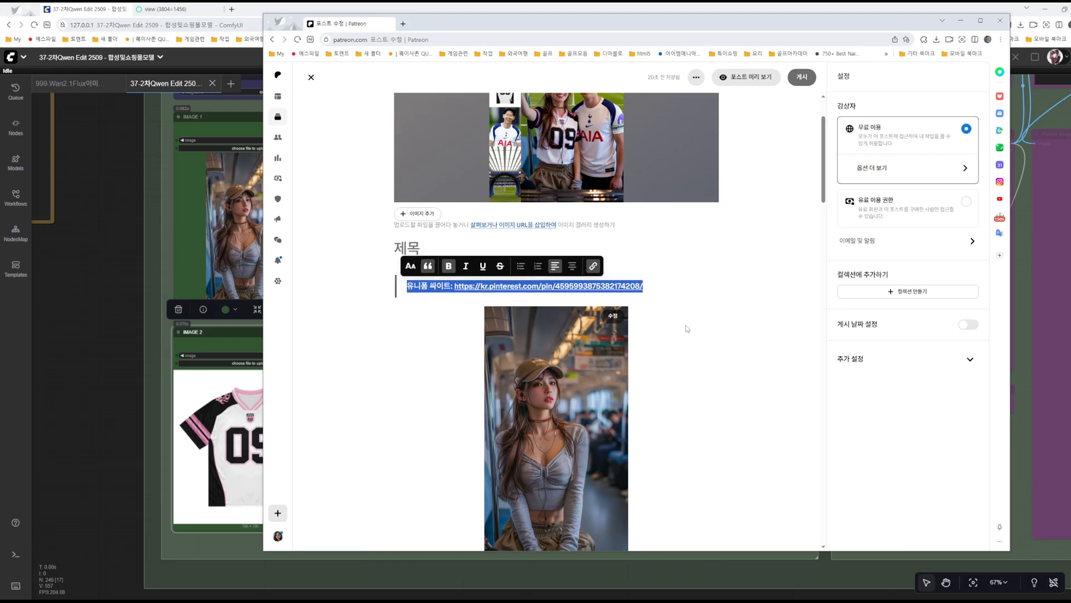
pyautogui.click(652, 283)
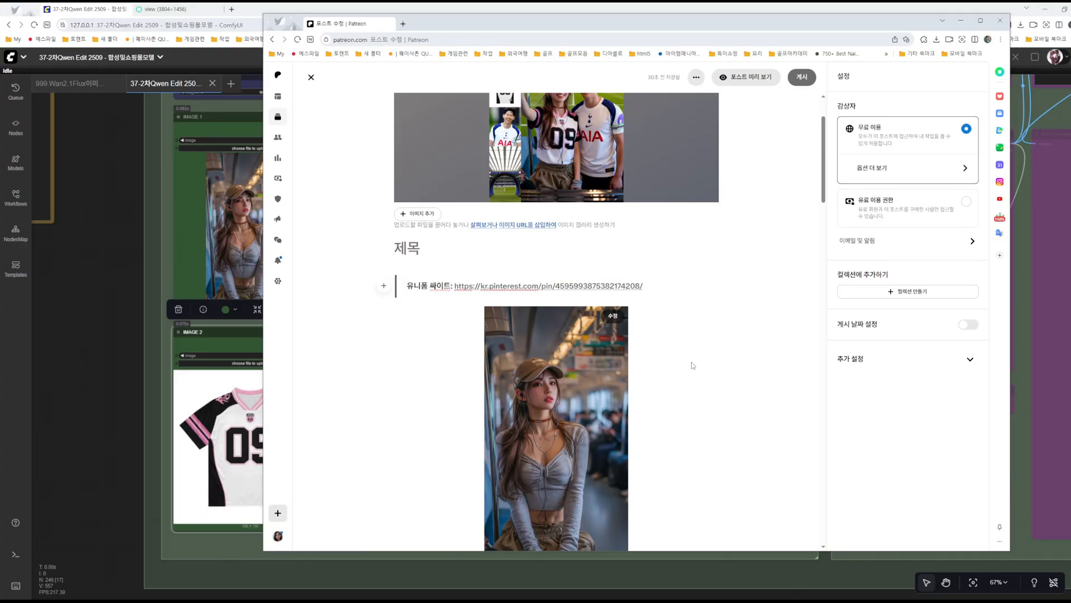
pyautogui.scroll(-3, 694, 364)
pyautogui.scroll(2, 693, 363)
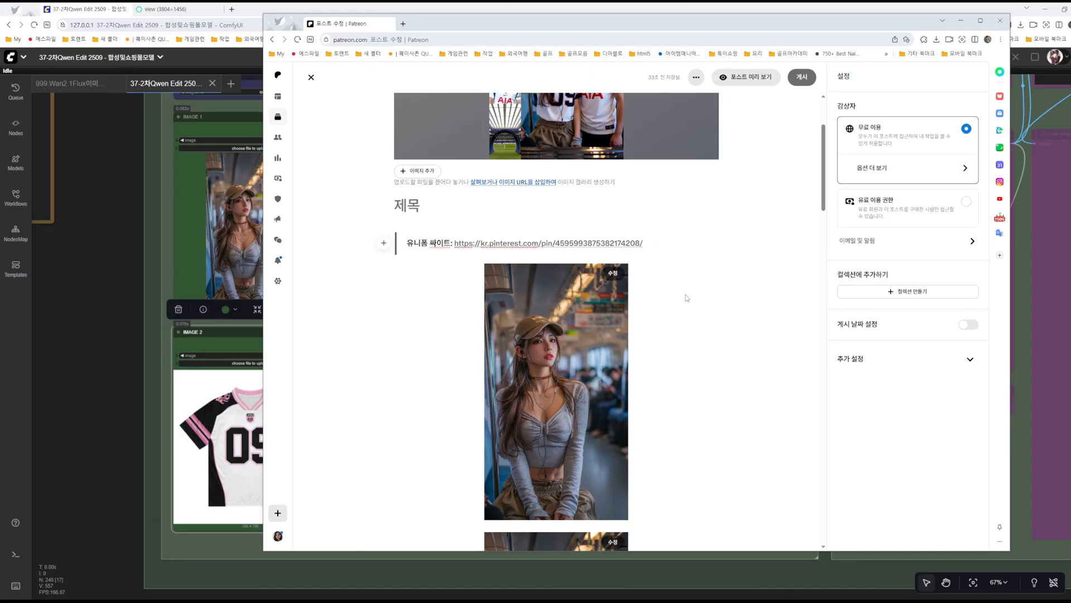
pyautogui.hotkey('ctrl', 'z')
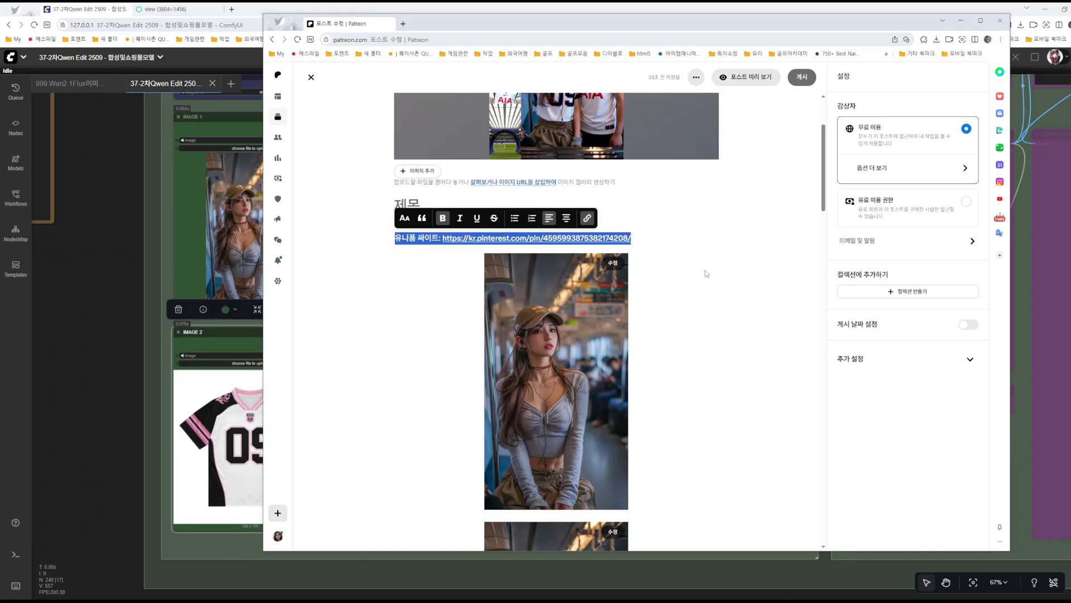
pyautogui.click(643, 239)
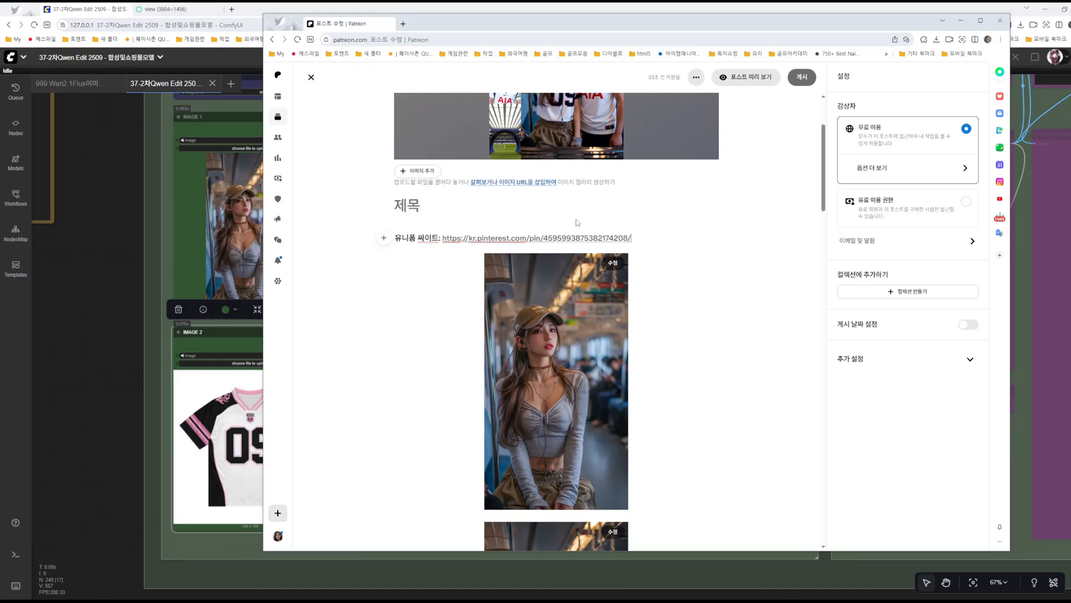
# - Return to ComfyUI and review the first group's image inputs beside its Preview Image result
pyautogui.click(960, 21)
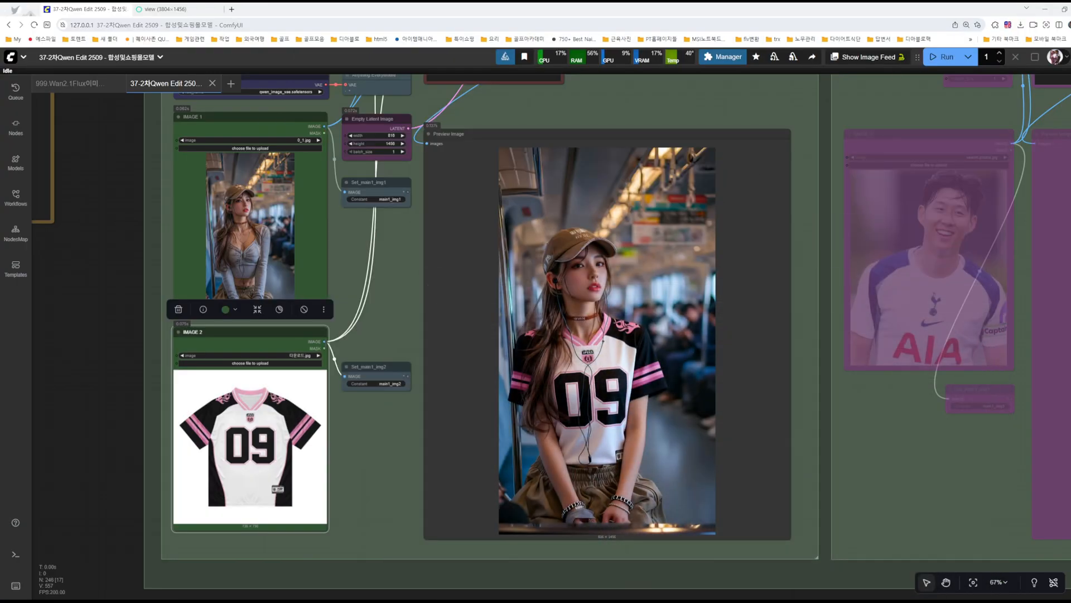
pyautogui.moveTo(688, 98); pyautogui.dragTo(607, 141)
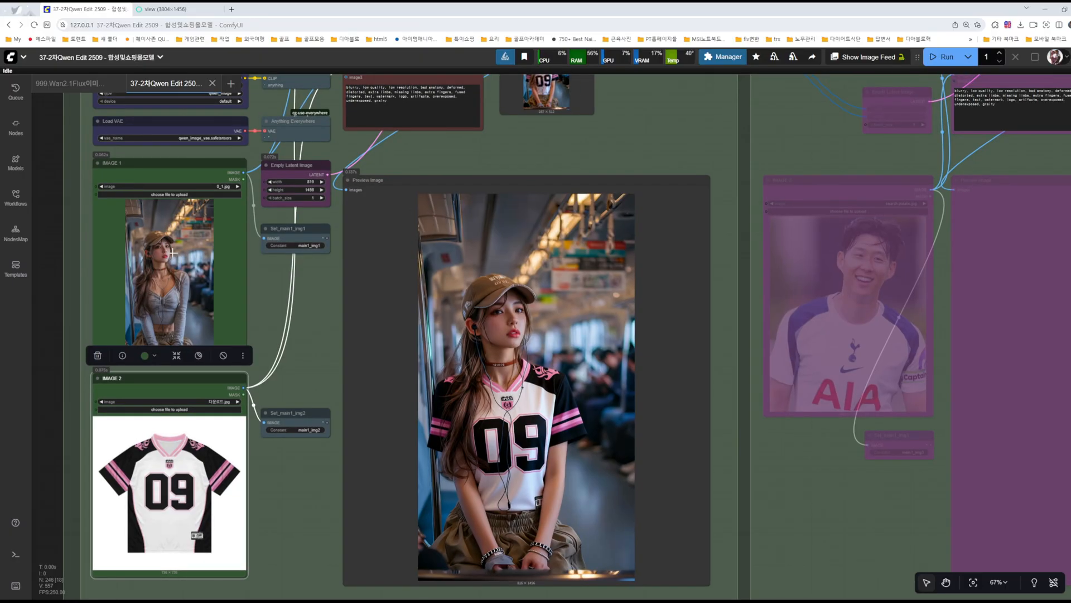
pyautogui.moveTo(318, 368); pyautogui.dragTo(299, 301)
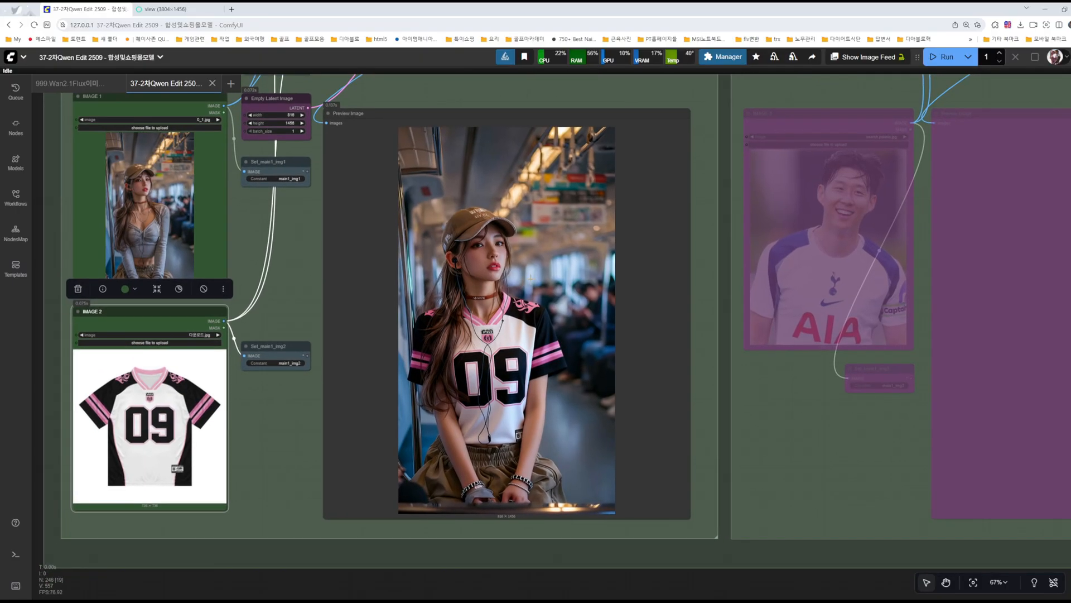
# - Reactivate the bypassed second group inside Main1
pyautogui.moveTo(752, 386); pyautogui.dragTo(544, 509)
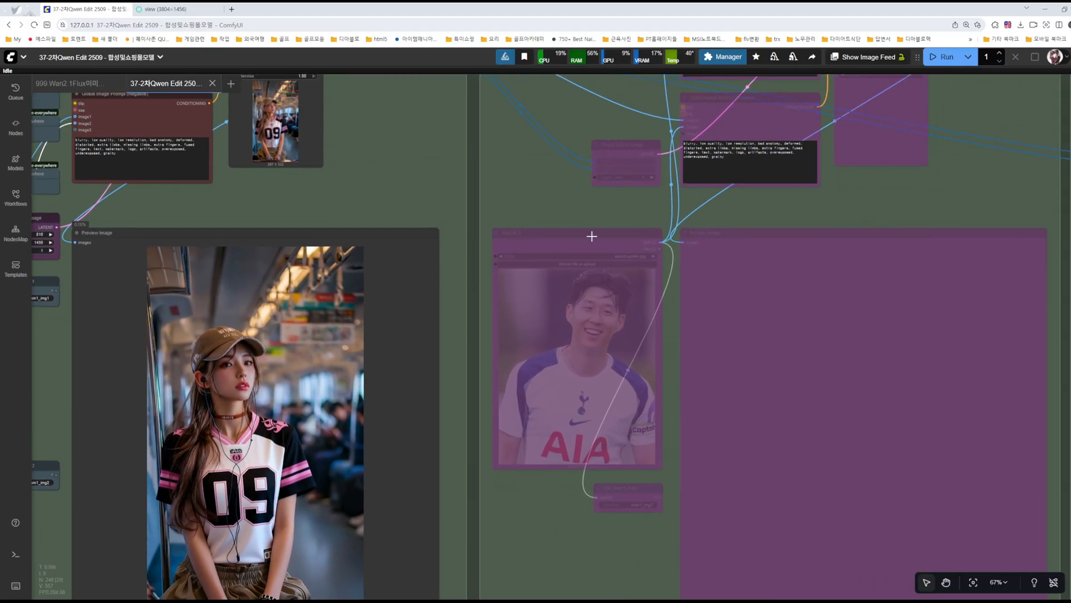
pyautogui.moveTo(949, 187)
pyautogui.mouseDown()
pyautogui.moveTo(823, 299)
pyautogui.moveTo(945, 184)
pyautogui.mouseUp()
pyautogui.scroll(2, 883, 175)
pyautogui.click(913, 150)
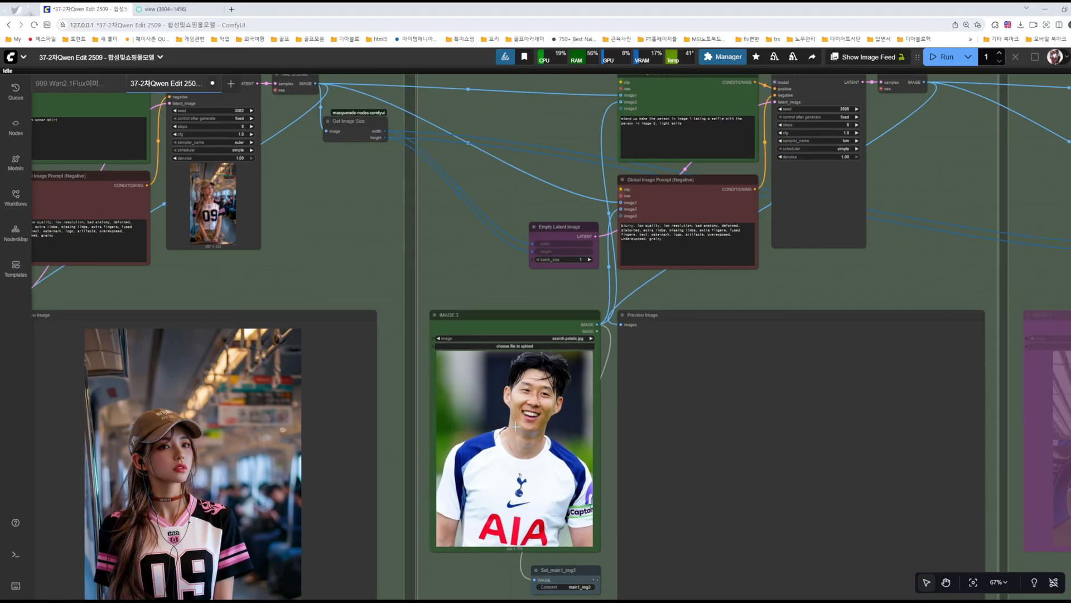
# - Trace the first group's VAE Decode image output to its Preview Image and to image1 on the second group's Main Image Prompt (Positive)
pyautogui.moveTo(480, 279); pyautogui.dragTo(556, 326)
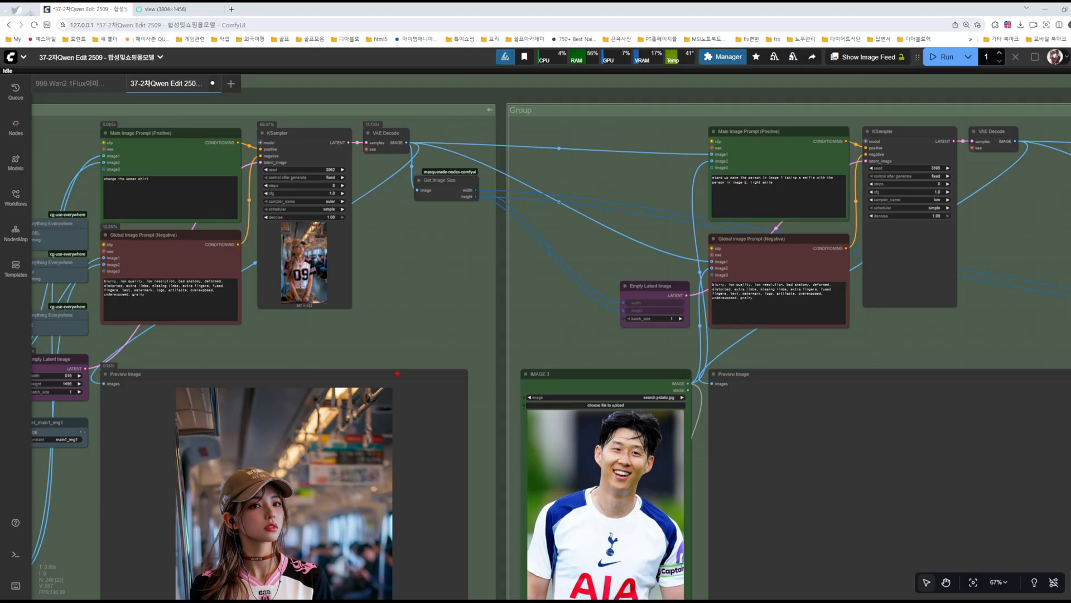
pyautogui.moveTo(407, 143)
pyautogui.mouseDown()
pyautogui.moveTo(406, 171)
pyautogui.moveTo(233, 293)
pyautogui.moveTo(96, 369)
pyautogui.mouseUp()
pyautogui.moveTo(383, 340); pyautogui.dragTo(330, 386)
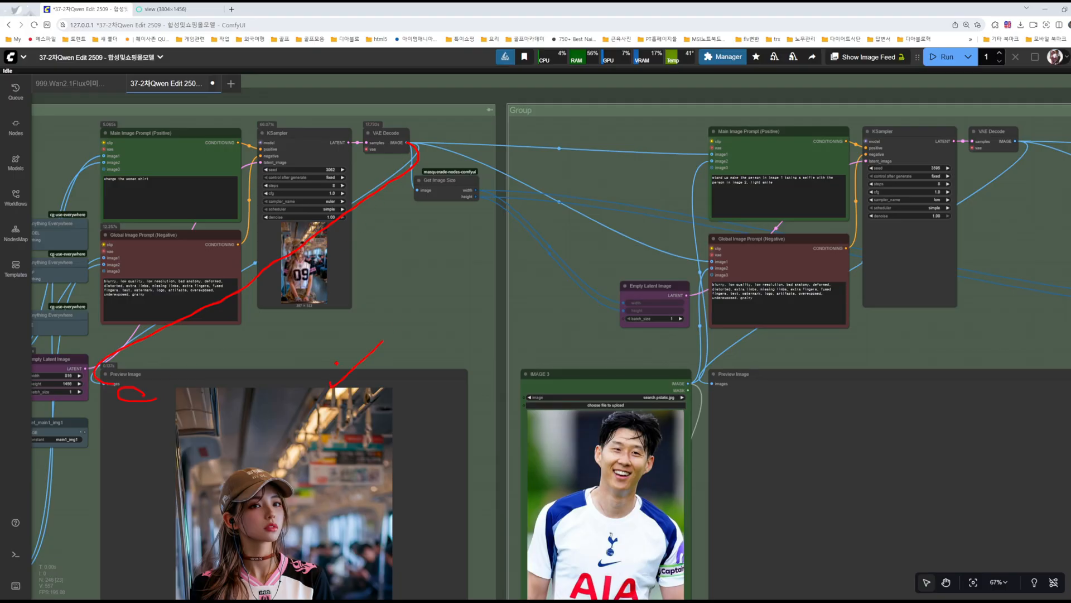
pyautogui.moveTo(409, 143); pyautogui.dragTo(702, 155)
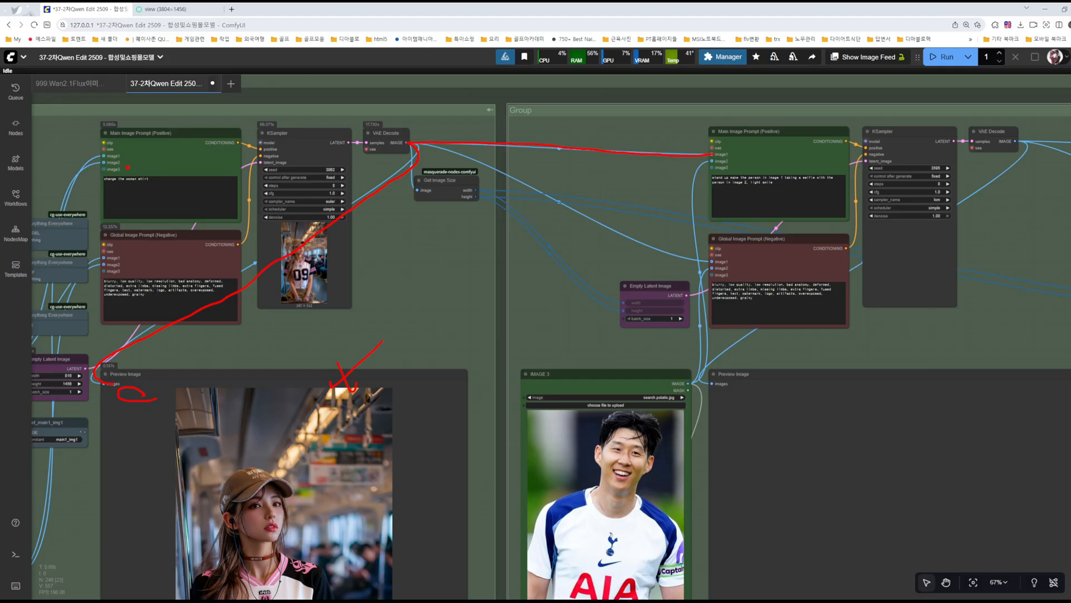
# - Trace the first group's VAE Decode image output to image1 on the second group's Global Image Prompt (Negative)
pyautogui.moveTo(124, 177)
pyautogui.mouseDown()
pyautogui.moveTo(85, 160)
pyautogui.moveTo(120, 171)
pyautogui.mouseUp()
pyautogui.moveTo(413, 144)
pyautogui.mouseDown()
pyautogui.moveTo(480, 157)
pyautogui.moveTo(586, 216)
pyautogui.moveTo(711, 261)
pyautogui.mouseUp()
pyautogui.moveTo(394, 411); pyautogui.dragTo(263, 441)
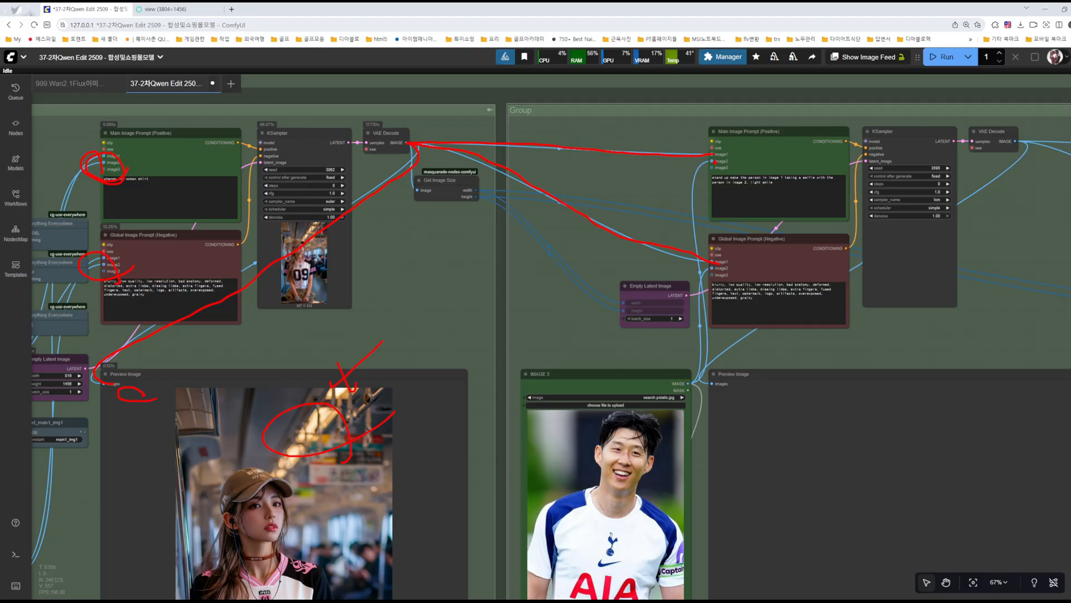
# - Trace the IMAGE 3 output to image2 on both of the second group's prompt nodes, and clear the annotations
pyautogui.moveTo(706, 163); pyautogui.dragTo(701, 273)
pyautogui.moveTo(704, 323)
pyautogui.mouseDown()
pyautogui.moveTo(707, 380)
pyautogui.moveTo(660, 416)
pyautogui.mouseUp()
pyautogui.moveTo(675, 471)
pyautogui.mouseDown()
pyautogui.moveTo(600, 516)
pyautogui.moveTo(657, 448)
pyautogui.moveTo(619, 509)
pyautogui.mouseUp()
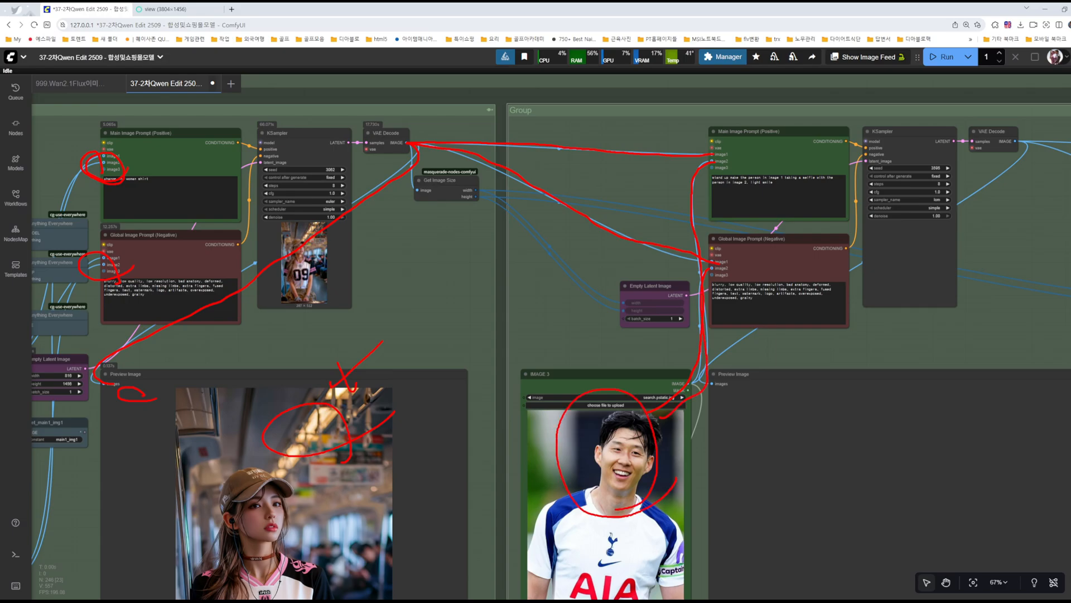
pyautogui.moveTo(690, 255); pyautogui.dragTo(441, 288)
pyautogui.moveTo(481, 249); pyautogui.dragTo(462, 347)
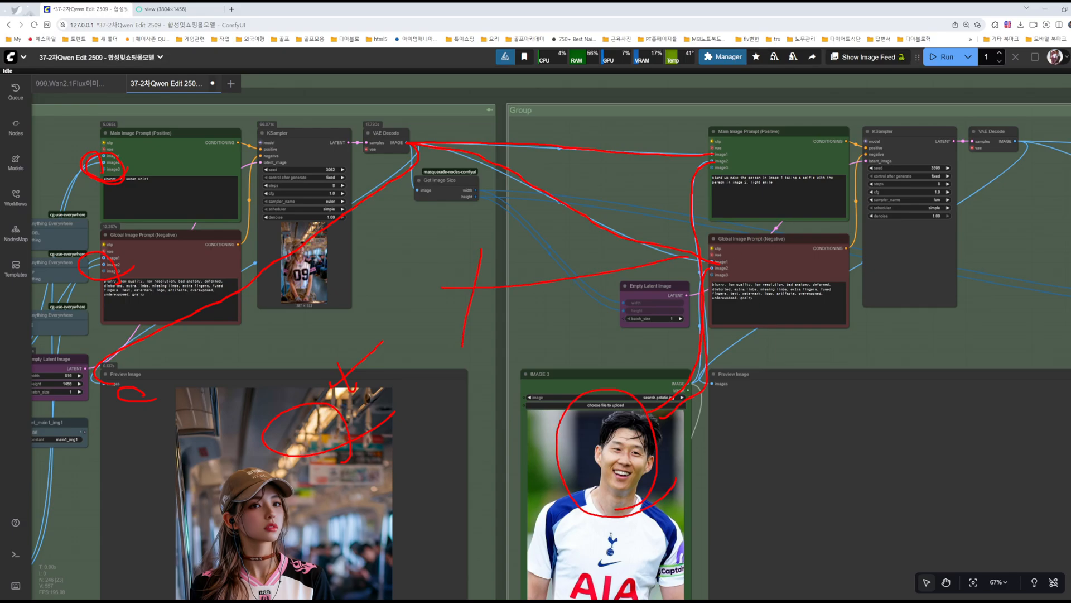
pyautogui.moveTo(824, 212)
pyautogui.mouseDown()
pyautogui.moveTo(688, 162)
pyautogui.moveTo(821, 208)
pyautogui.mouseUp()
pyautogui.moveTo(918, 265)
pyautogui.mouseDown()
pyautogui.moveTo(926, 368)
pyautogui.moveTo(993, 320)
pyautogui.mouseUp()
pyautogui.press('Escape')
# - Review the second group's positive prompt, highlighting its image 1 and image 2 references and the light smile wording
pyautogui.scroll(10, 865, 202)
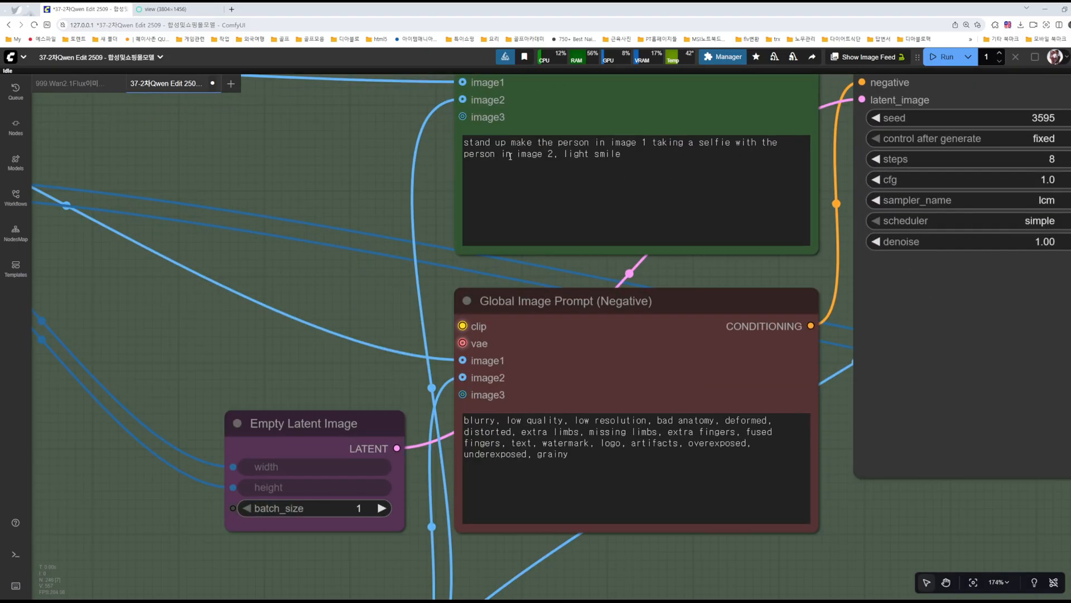
pyautogui.scroll(-2, 658, 148)
pyautogui.doubleClick(649, 142)
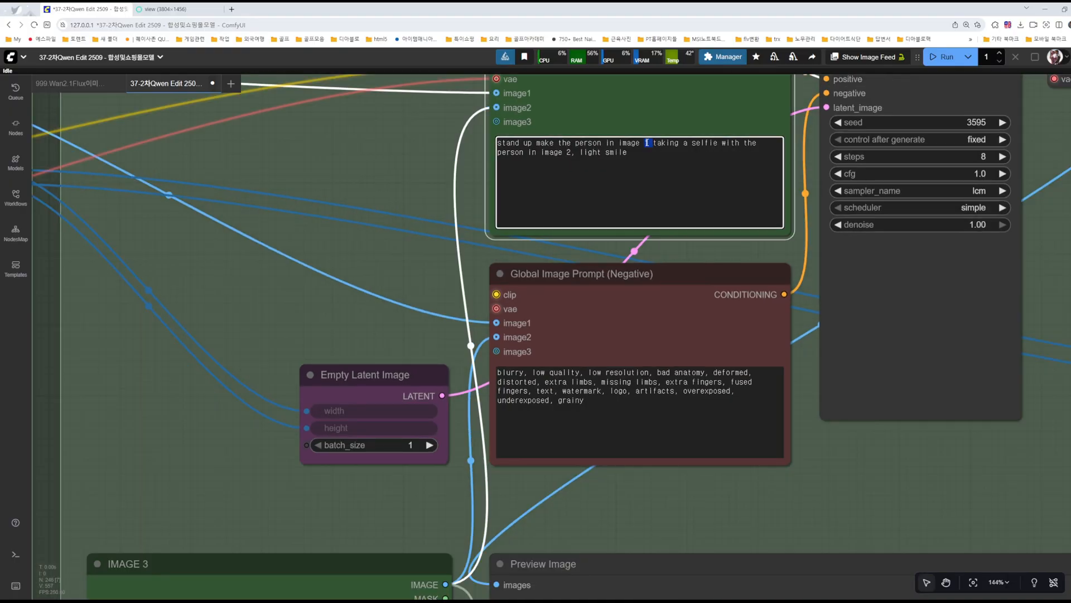
pyautogui.moveTo(575, 154); pyautogui.dragTo(564, 152)
pyautogui.moveTo(580, 153); pyautogui.dragTo(653, 150)
pyautogui.click(419, 182)
pyautogui.scroll(-7, 441, 185)
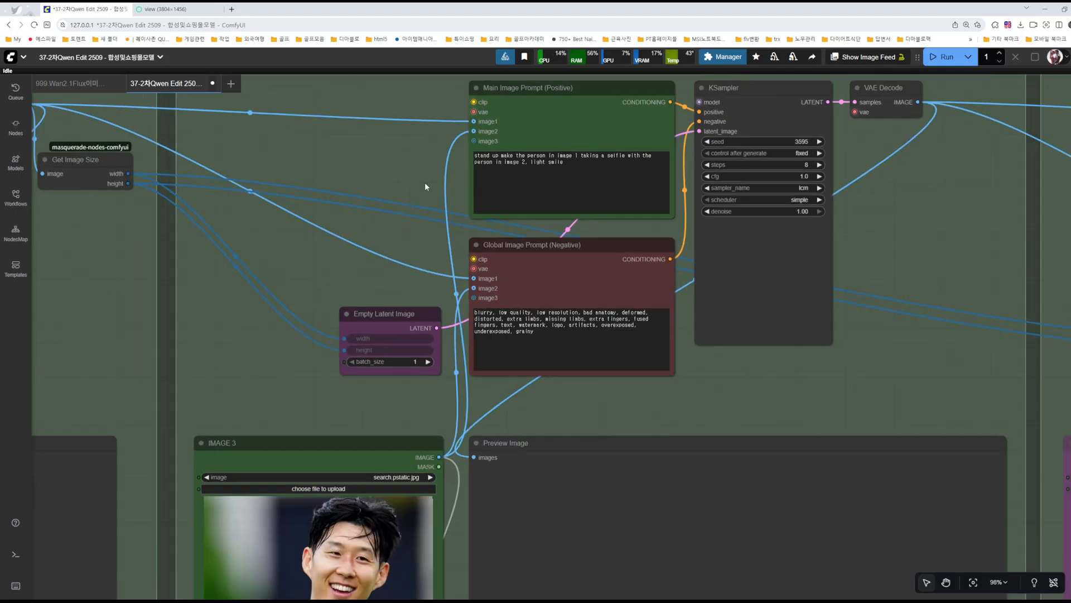
# - Recheck the second group's selfie prompt and run the workflow
pyautogui.scroll(11, 522, 178)
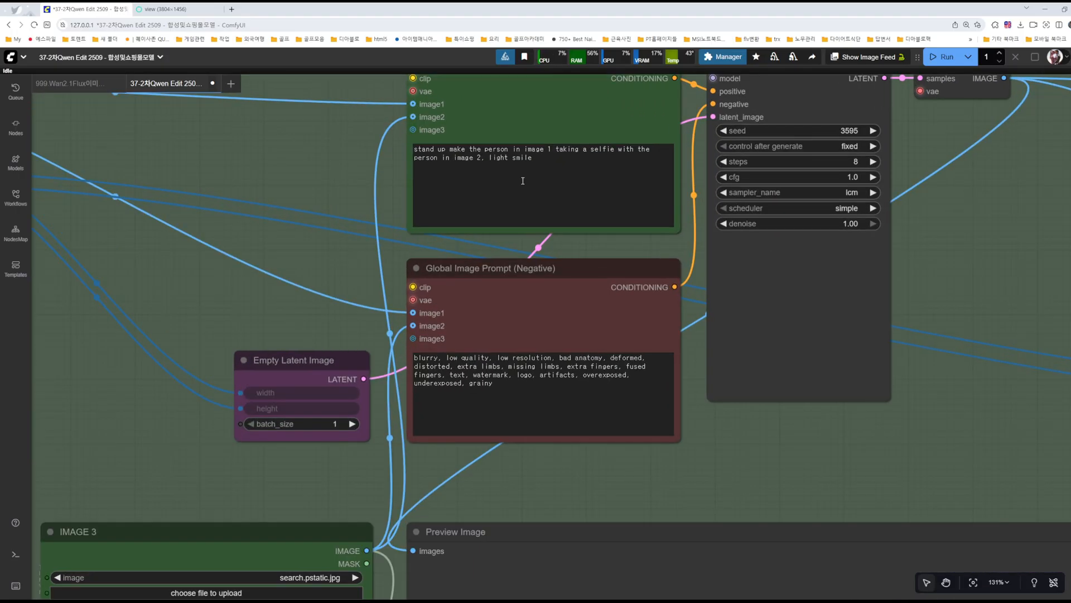
pyautogui.scroll(-12, 537, 151)
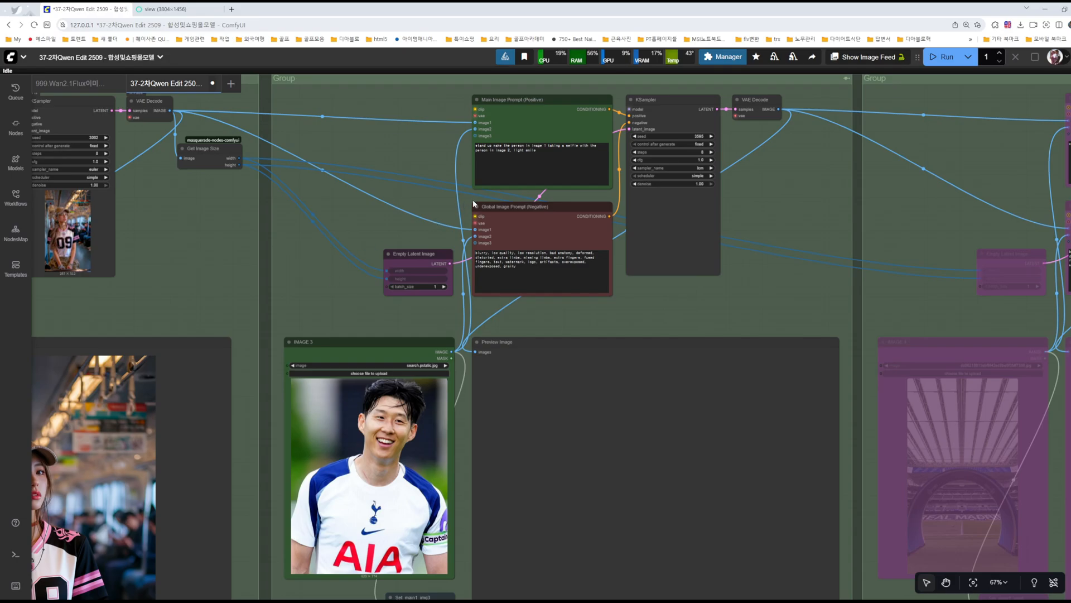
pyautogui.scroll(10, 517, 178)
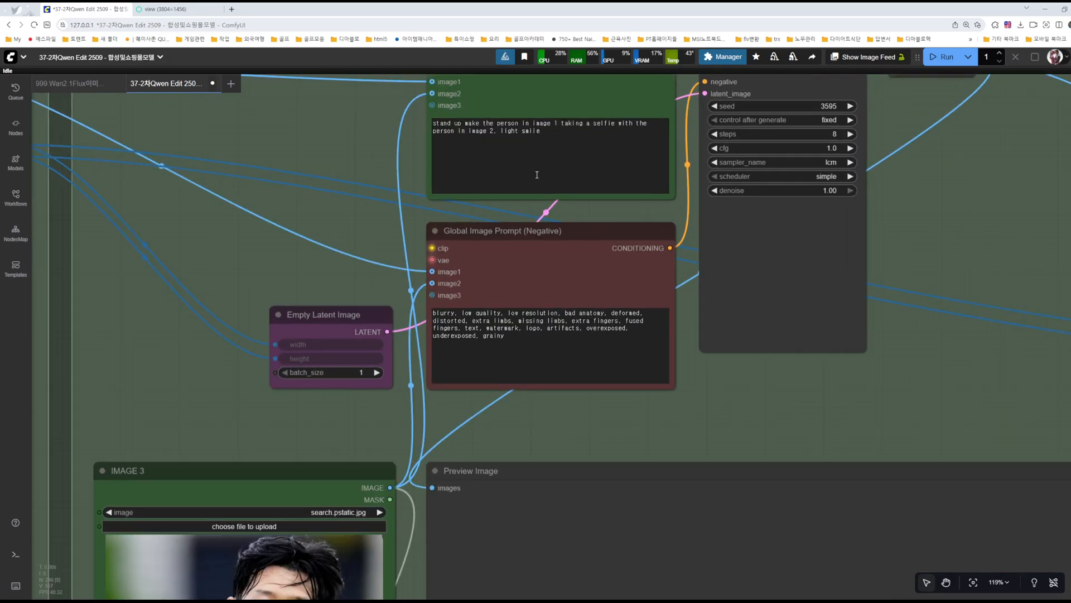
pyautogui.scroll(-8, 541, 168)
pyautogui.hotkey('ctrl', 'Return')
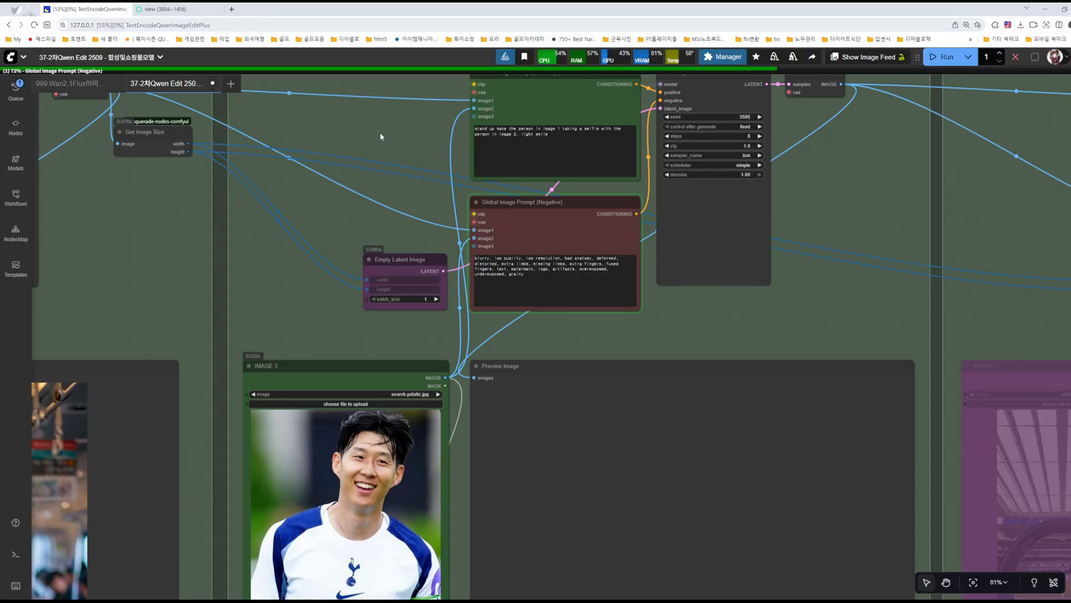
# - Follow the second group's generation through KSampler and VAE Decode to its Preview Image
pyautogui.moveTo(380, 132); pyautogui.dragTo(354, 175)
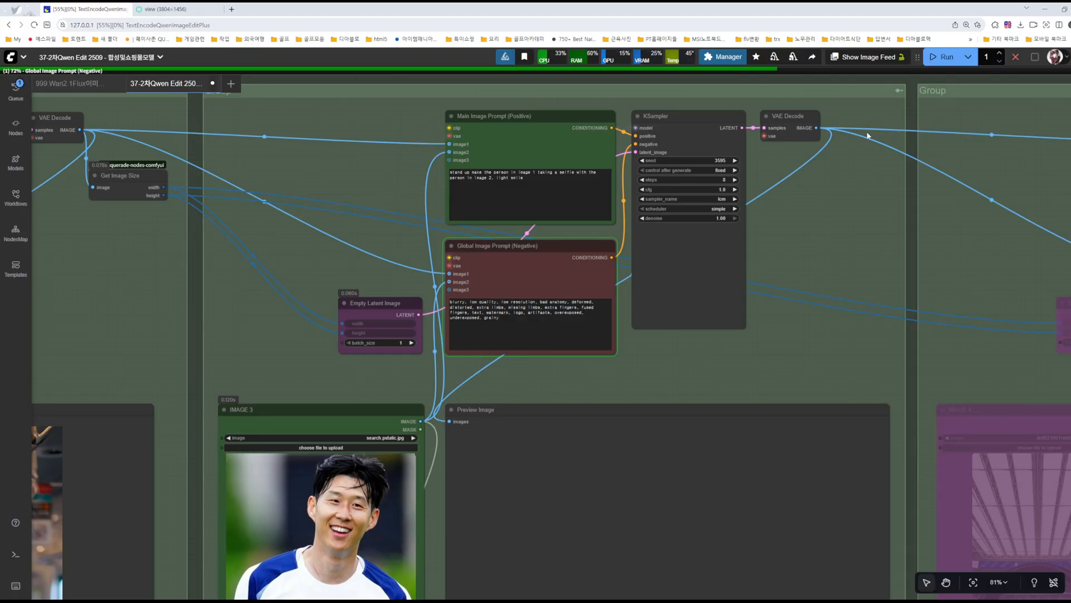
pyautogui.moveTo(669, 493); pyautogui.dragTo(574, 430)
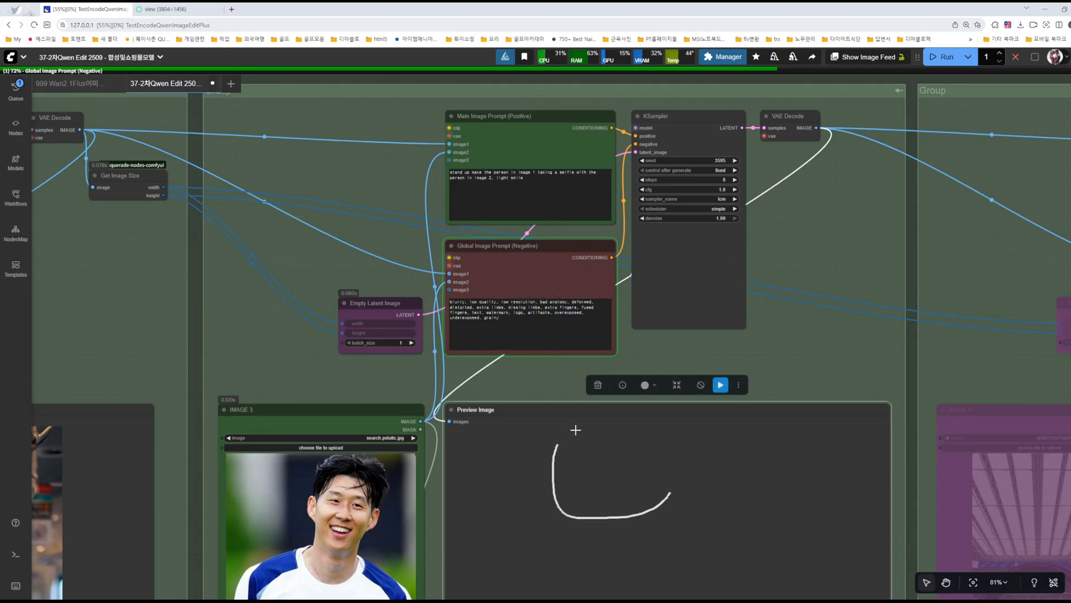
pyautogui.click(823, 345)
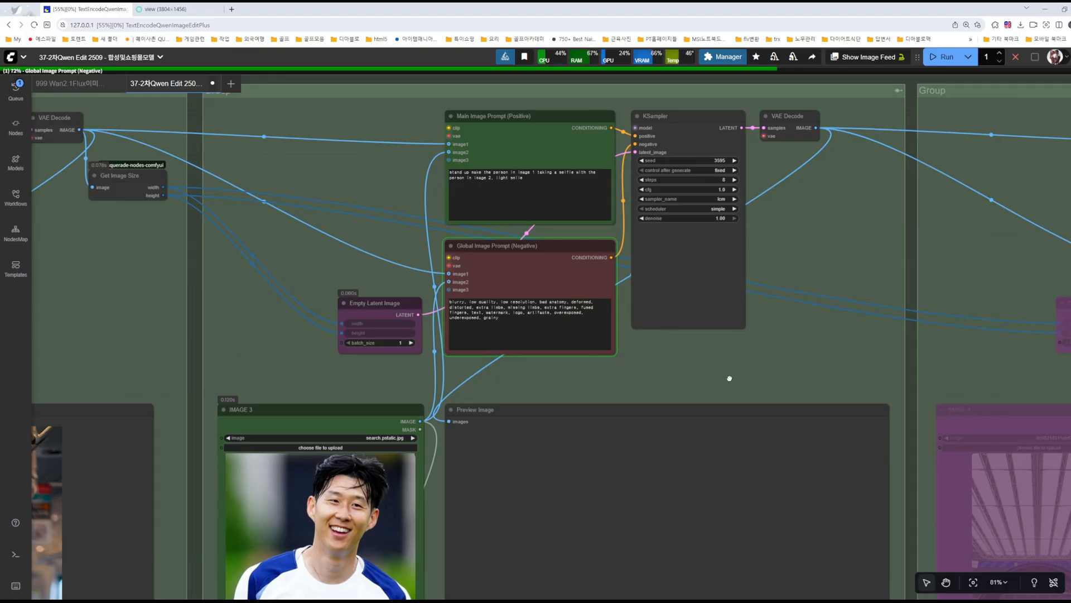
pyautogui.moveTo(729, 378); pyautogui.dragTo(686, 381)
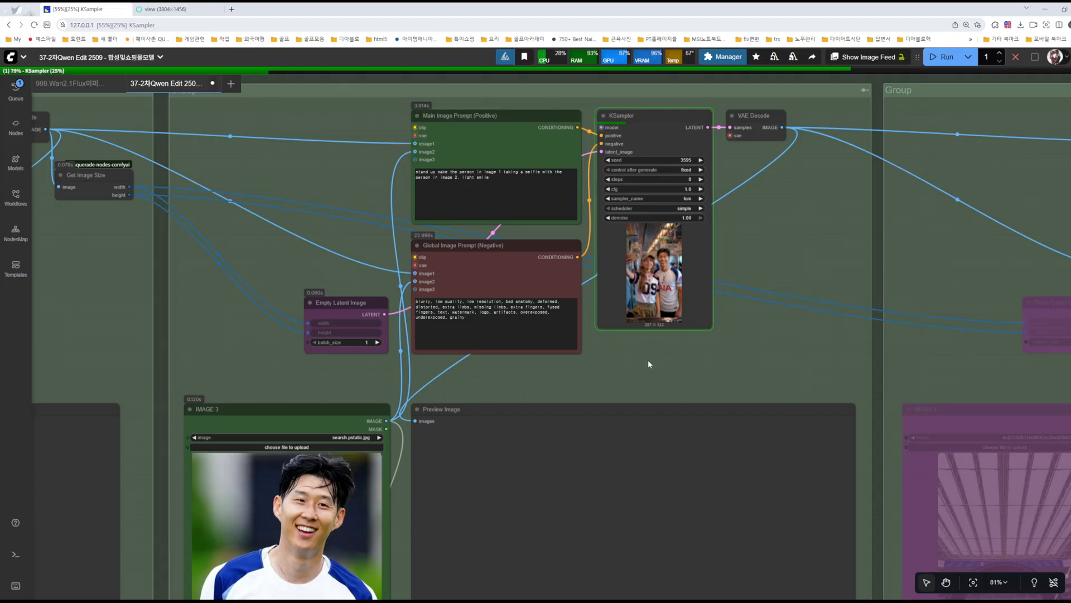
pyautogui.scroll(-6, 647, 364)
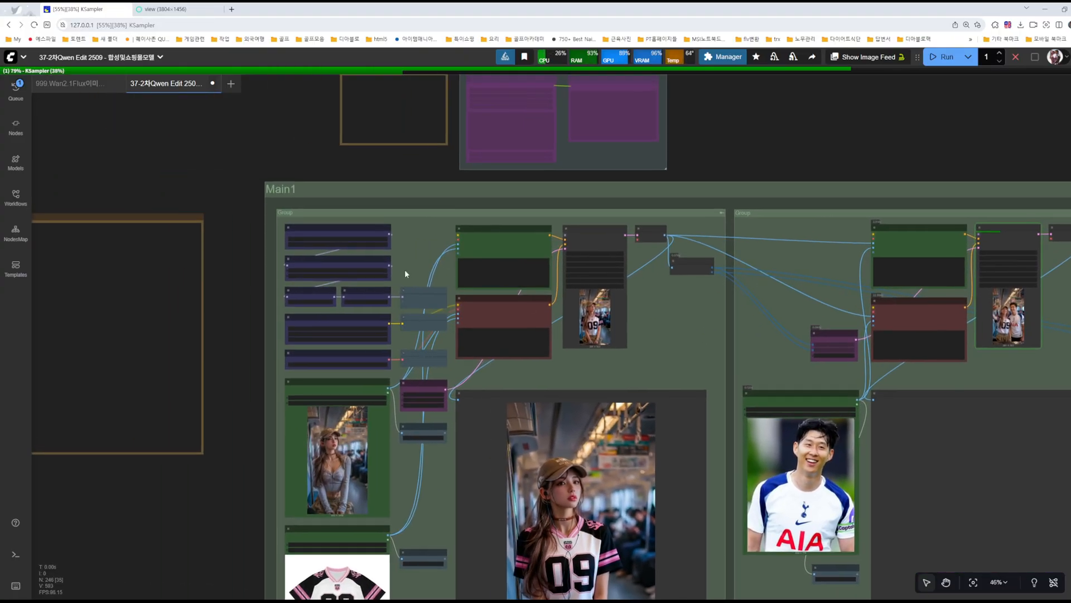
pyautogui.moveTo(675, 347); pyautogui.dragTo(558, 300)
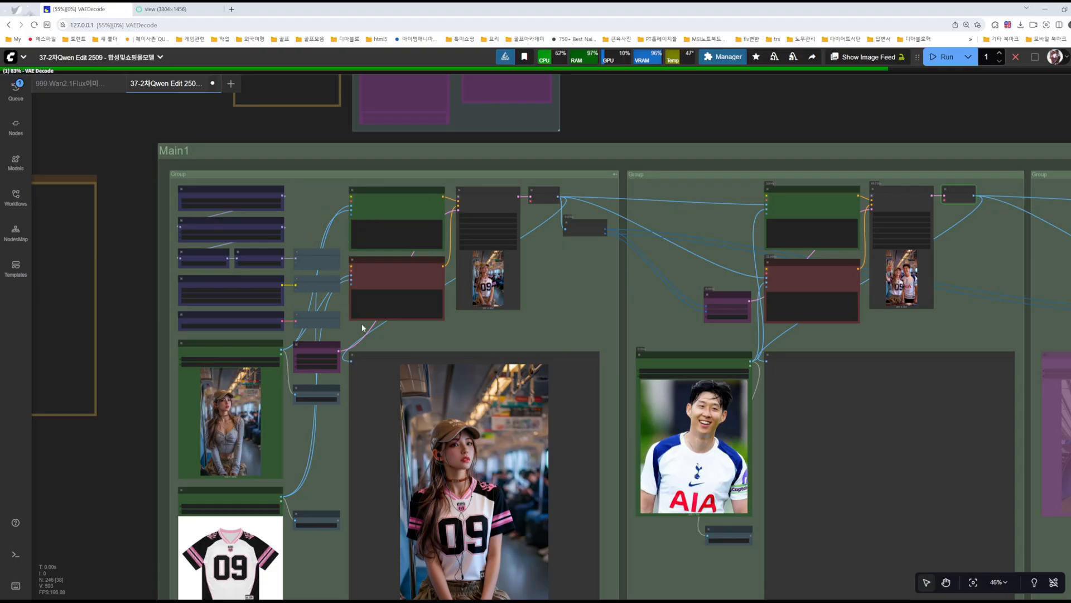
pyautogui.scroll(3, 427, 338)
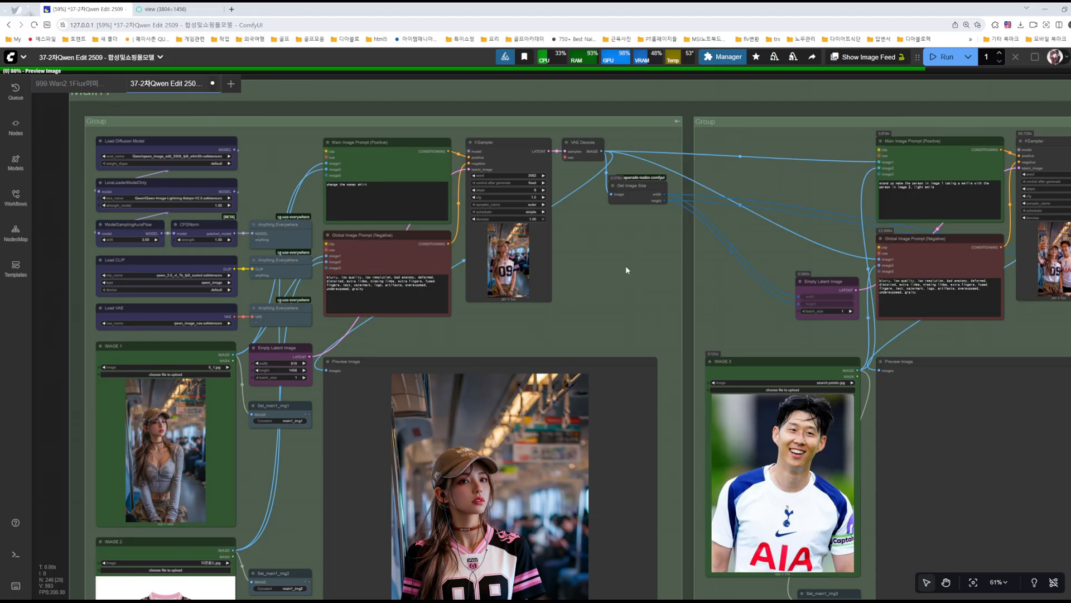
pyautogui.scroll(-1, 625, 277)
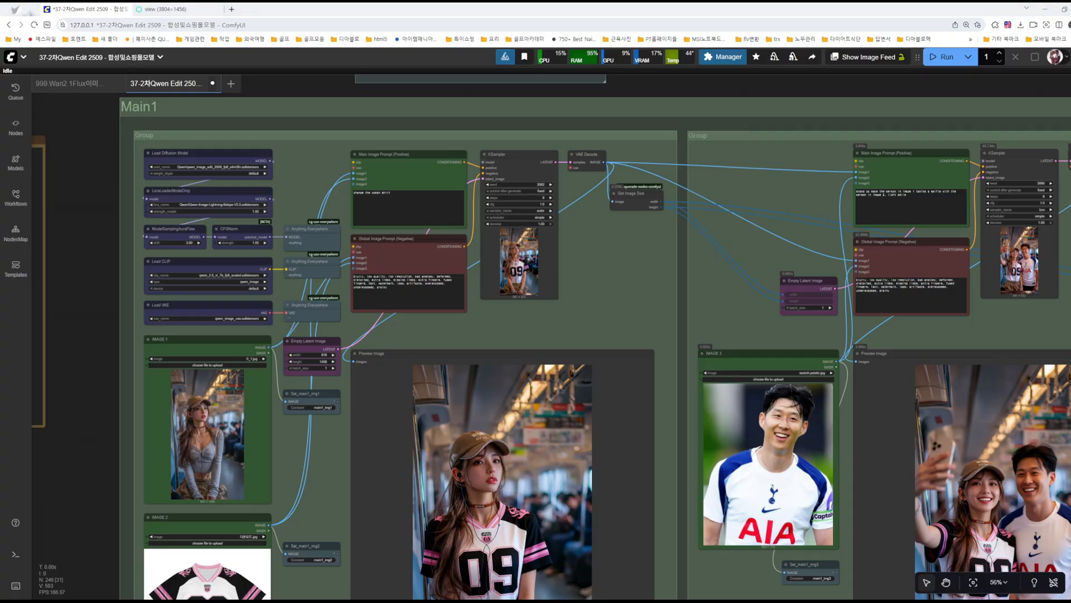
# - Switch to the YouTube channel page, point out its recommended videos, and return to ComfyUI
pyautogui.hotkey('alt', 'Tab')
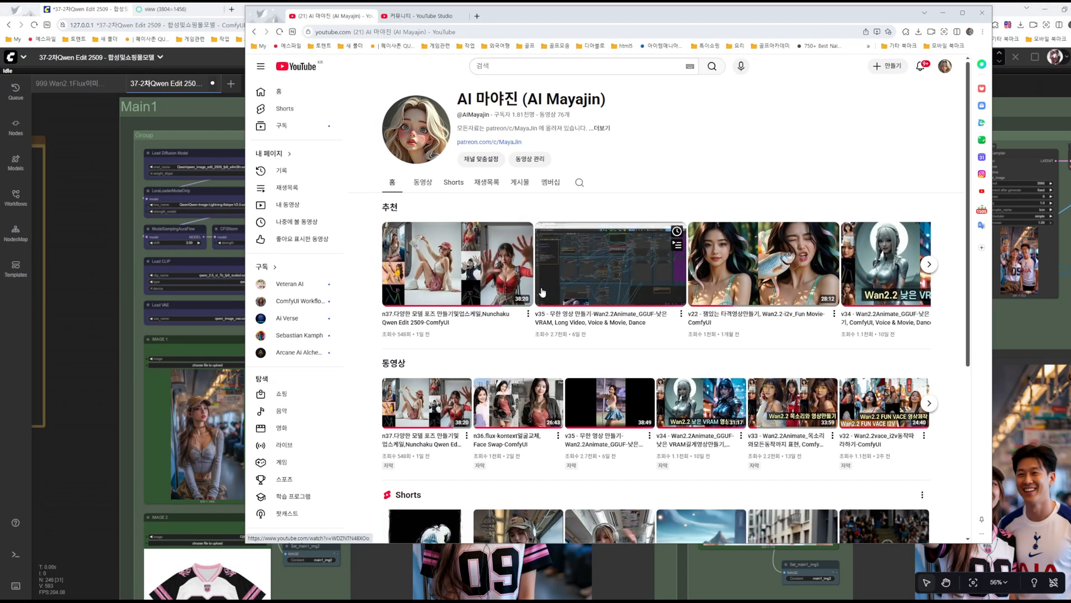
pyautogui.moveTo(541, 292)
pyautogui.mouseDown()
pyautogui.moveTo(483, 264)
pyautogui.moveTo(536, 291)
pyautogui.moveTo(438, 292)
pyautogui.mouseUp()
pyautogui.press('Escape')
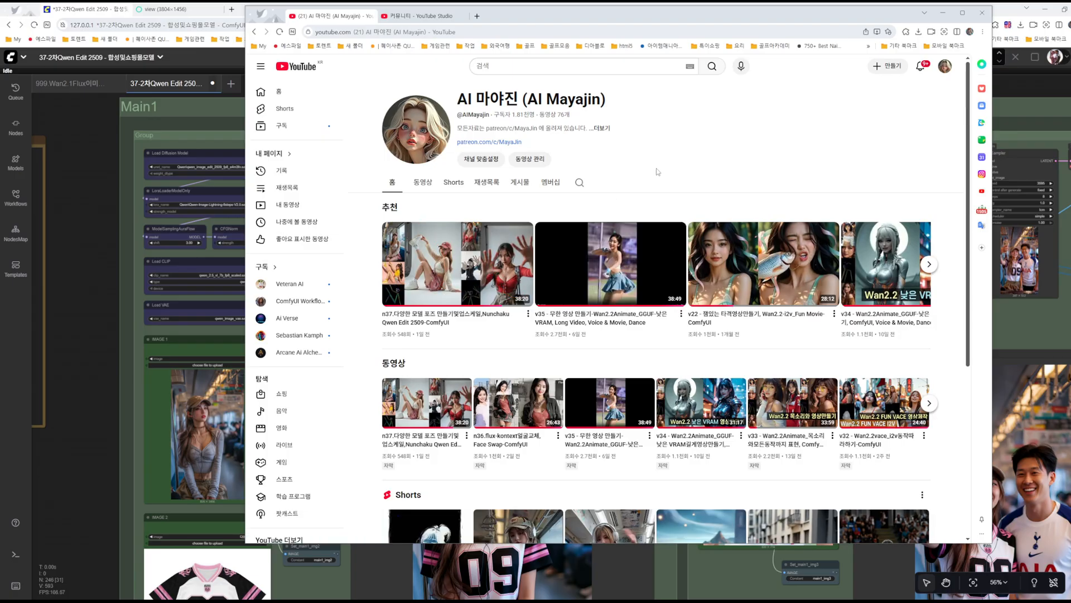
pyautogui.click(943, 12)
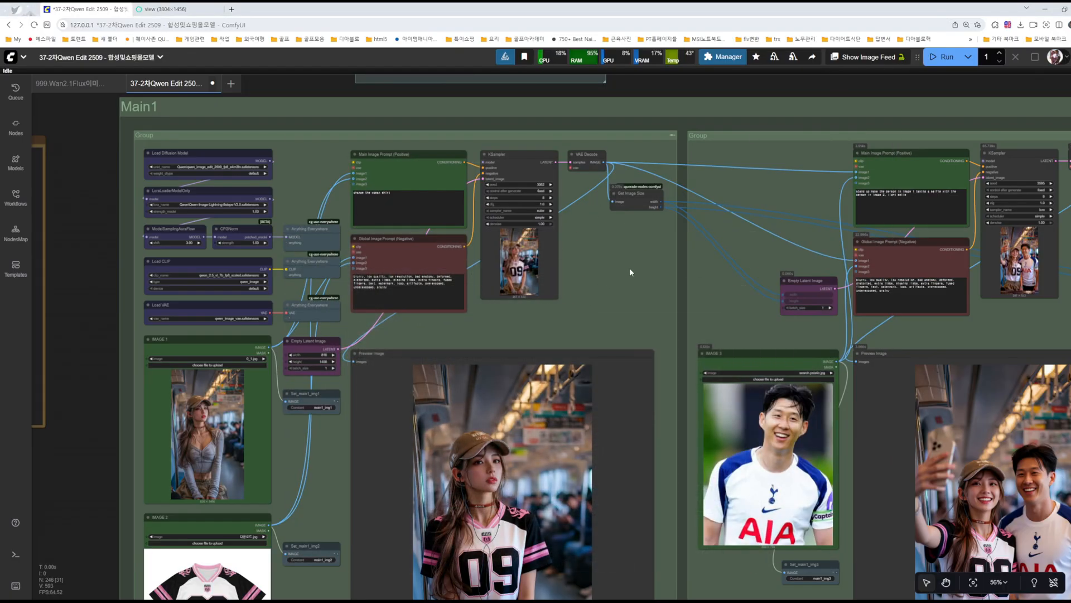
# - Compare the sampler_name settings of the first and second groups' KSampler nodes
pyautogui.moveTo(627, 300); pyautogui.dragTo(631, 253)
pyautogui.scroll(10, 591, 199)
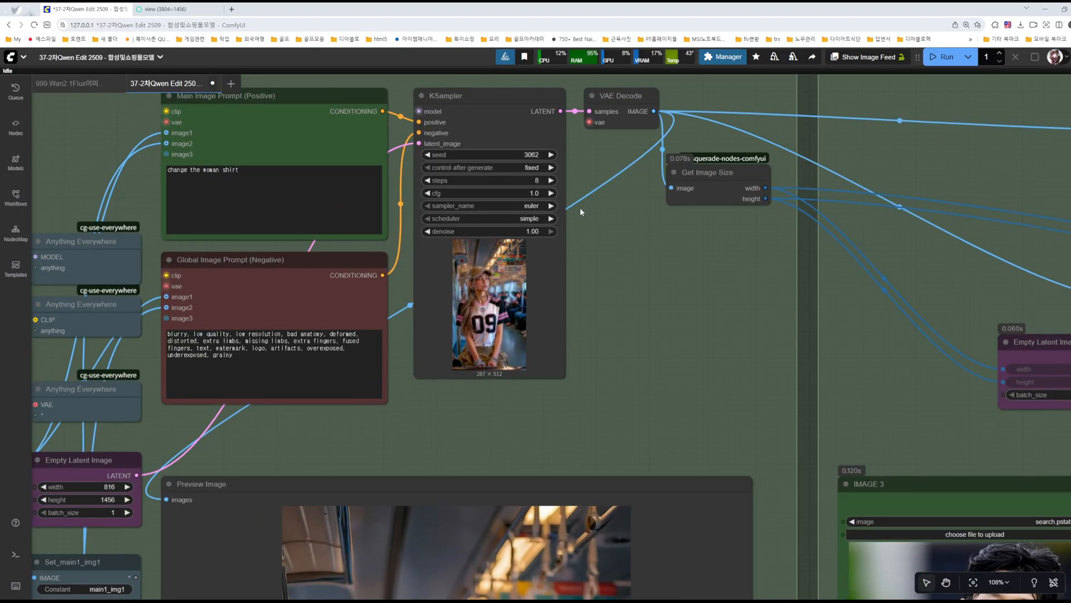
pyautogui.scroll(4, 530, 217)
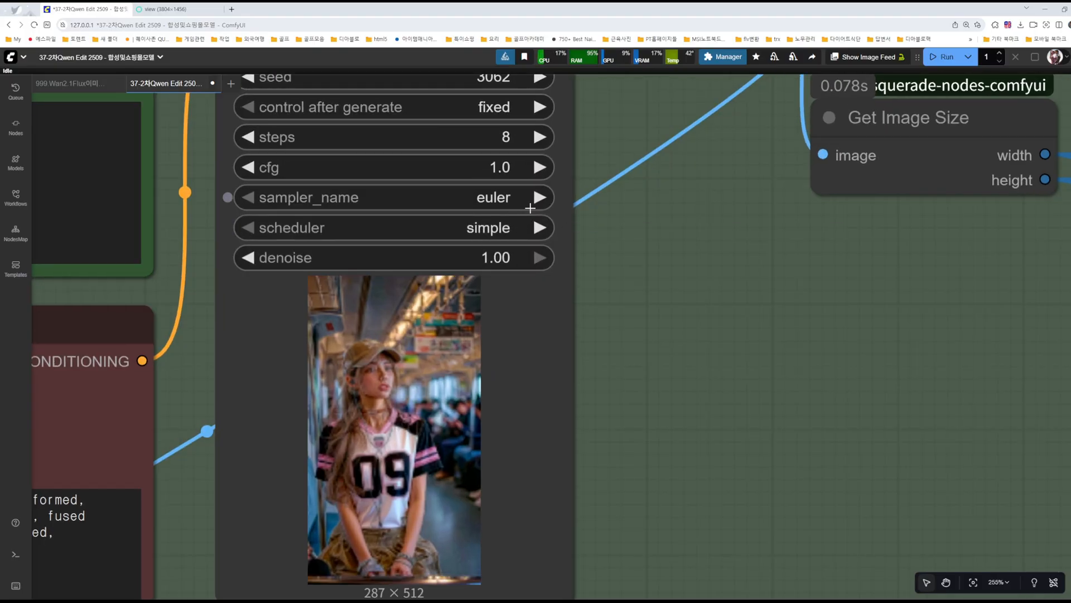
pyautogui.scroll(-2, 524, 222)
pyautogui.scroll(-7, 525, 221)
pyautogui.moveTo(710, 289); pyautogui.dragTo(129, 305)
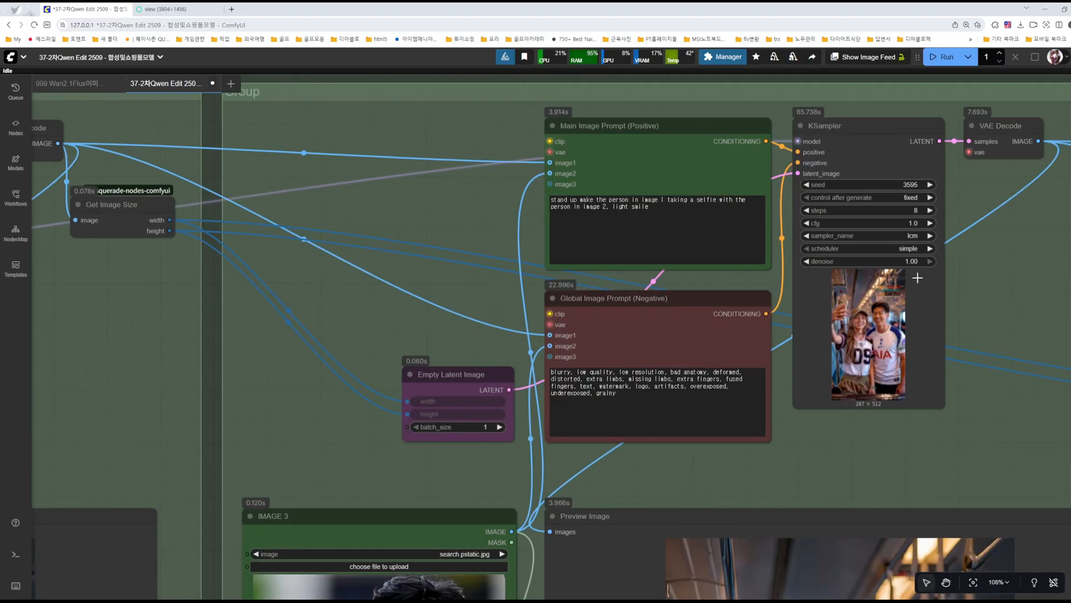
pyautogui.moveTo(992, 270); pyautogui.dragTo(863, 280)
pyautogui.scroll(8, 780, 249)
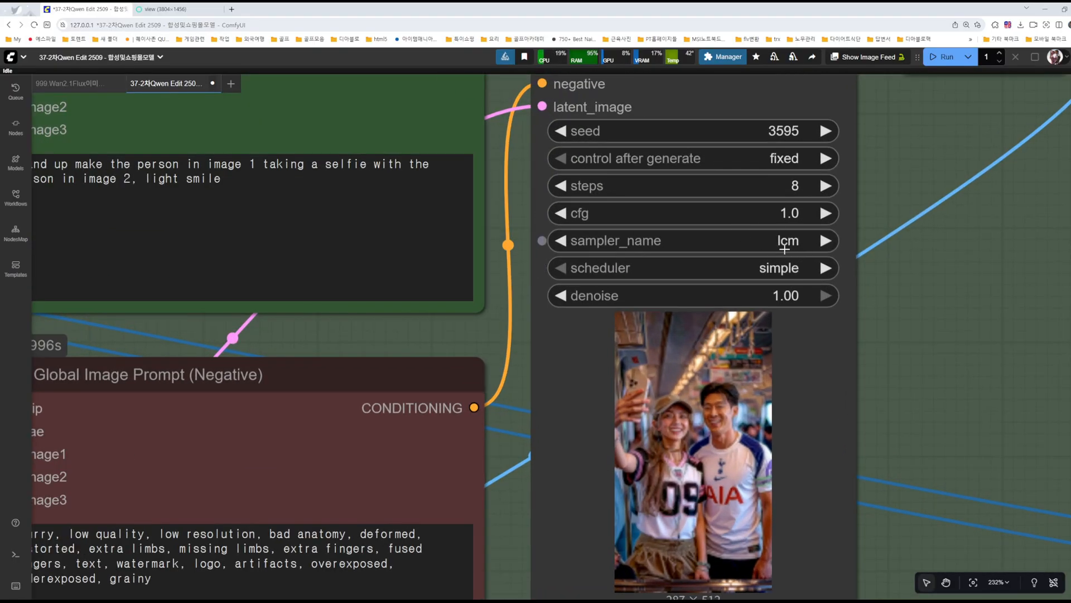
pyautogui.scroll(-12, 780, 249)
# - Compare the shoulder pattern and sleeve stripes of the IMAGE 2 jersey with the first group's Preview Image result
pyautogui.moveTo(227, 335); pyautogui.dragTo(499, 311)
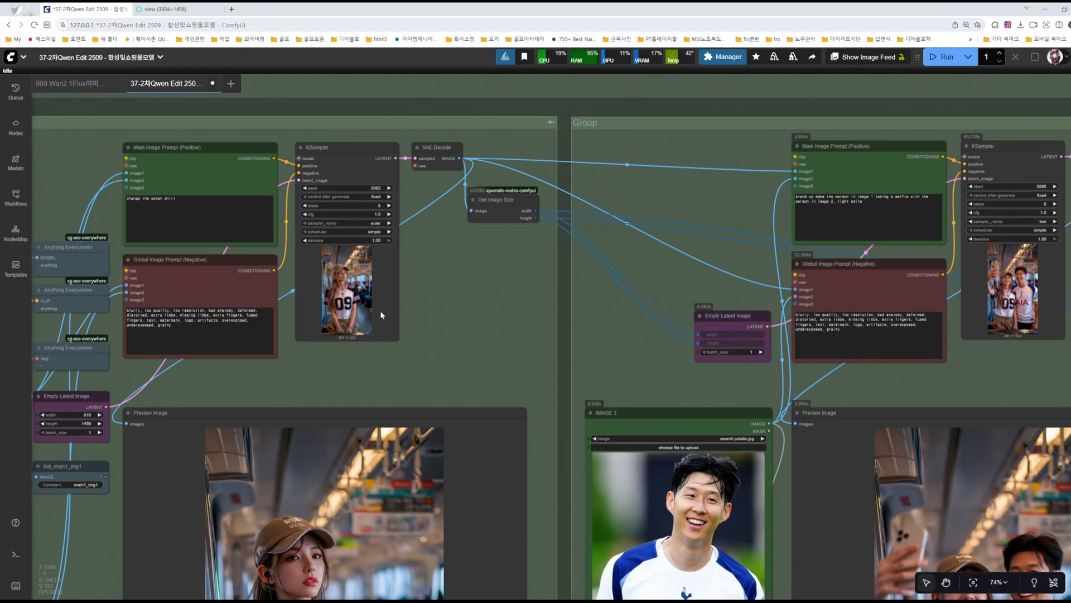
pyautogui.moveTo(463, 353); pyautogui.dragTo(660, 184)
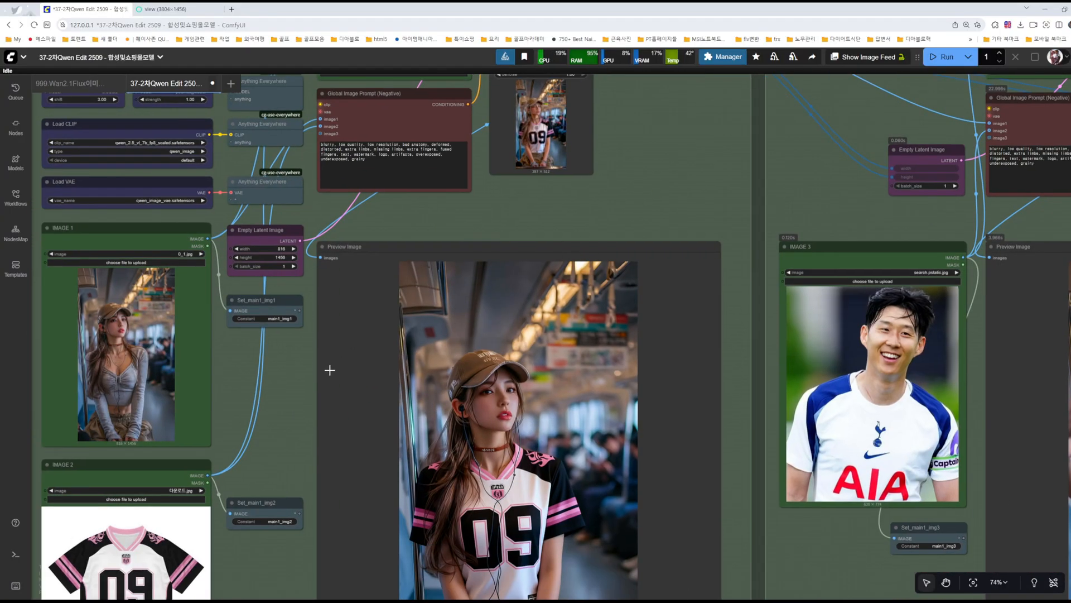
pyautogui.moveTo(327, 368); pyautogui.dragTo(451, 198)
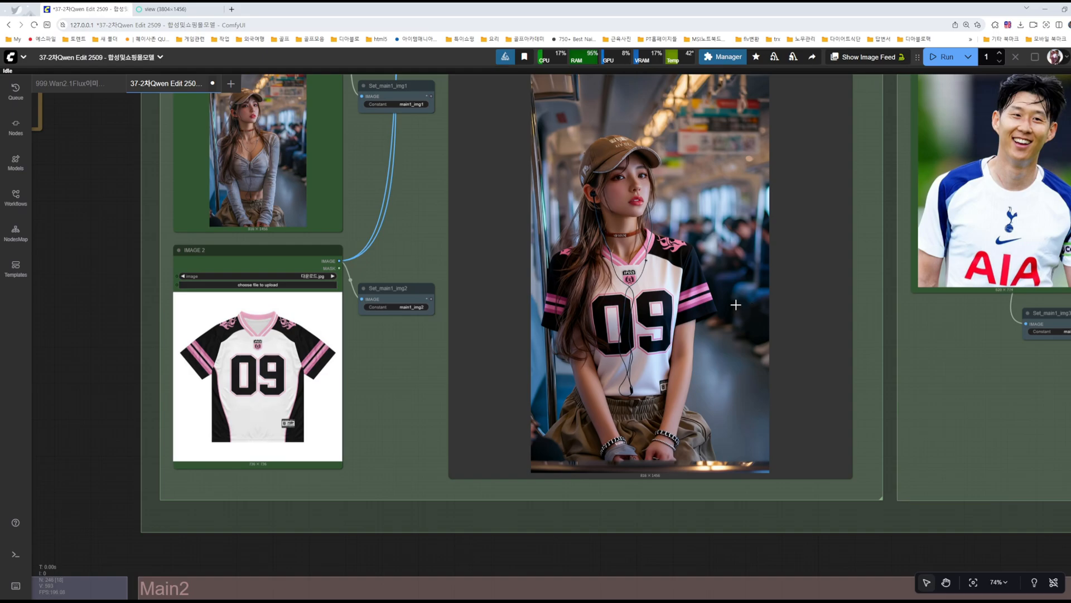
pyautogui.scroll(2, 736, 304)
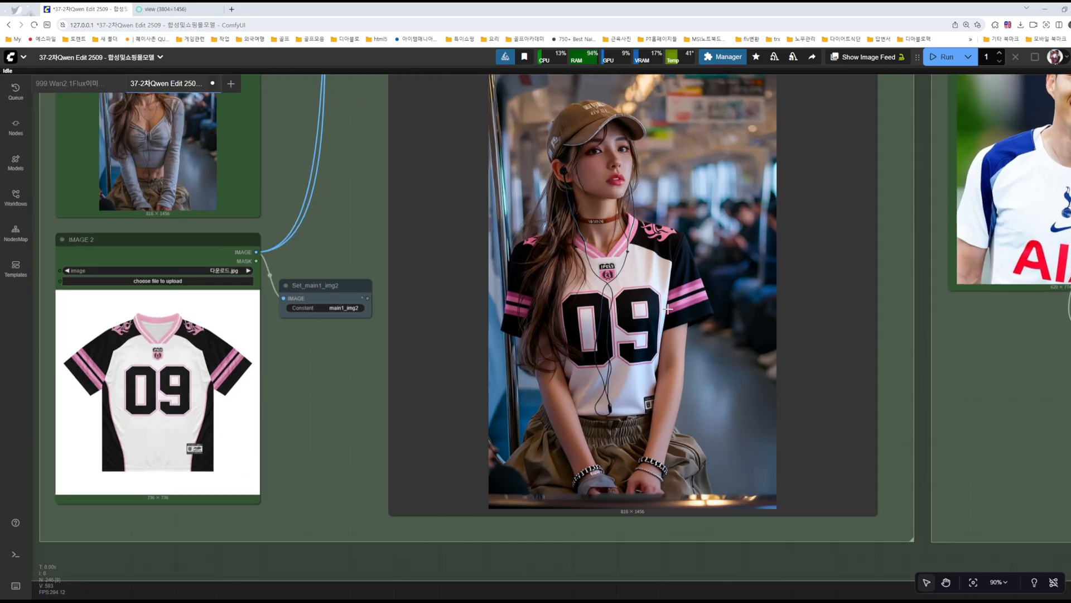
pyautogui.moveTo(702, 308)
pyautogui.mouseDown()
pyautogui.moveTo(681, 288)
pyautogui.moveTo(705, 306)
pyautogui.mouseUp()
pyautogui.moveTo(672, 250)
pyautogui.mouseDown()
pyautogui.moveTo(660, 217)
pyautogui.moveTo(683, 234)
pyautogui.mouseUp()
pyautogui.moveTo(246, 367)
pyautogui.mouseDown()
pyautogui.moveTo(226, 365)
pyautogui.moveTo(230, 381)
pyautogui.moveTo(663, 333)
pyautogui.moveTo(656, 338)
pyautogui.mouseUp()
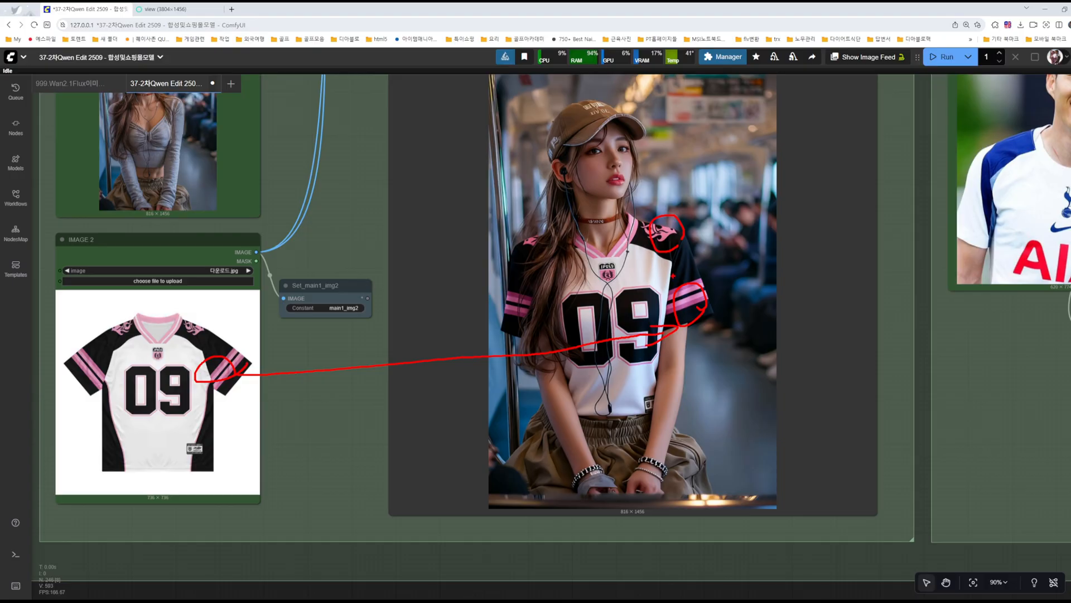
pyautogui.moveTo(240, 363)
pyautogui.mouseDown()
pyautogui.moveTo(662, 249)
pyautogui.moveTo(635, 273)
pyautogui.mouseUp()
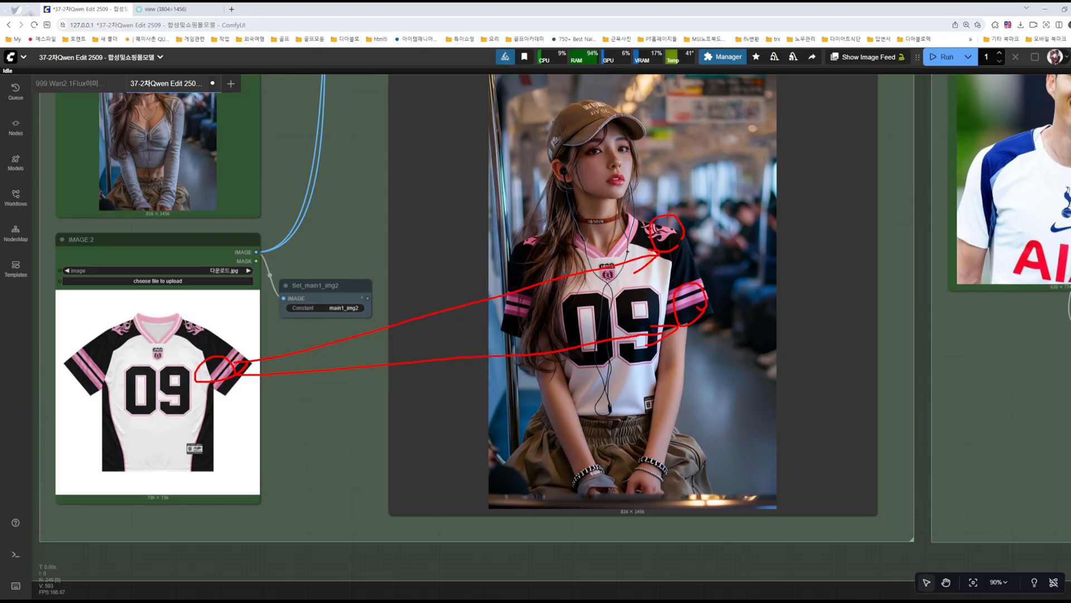
pyautogui.press('Escape')
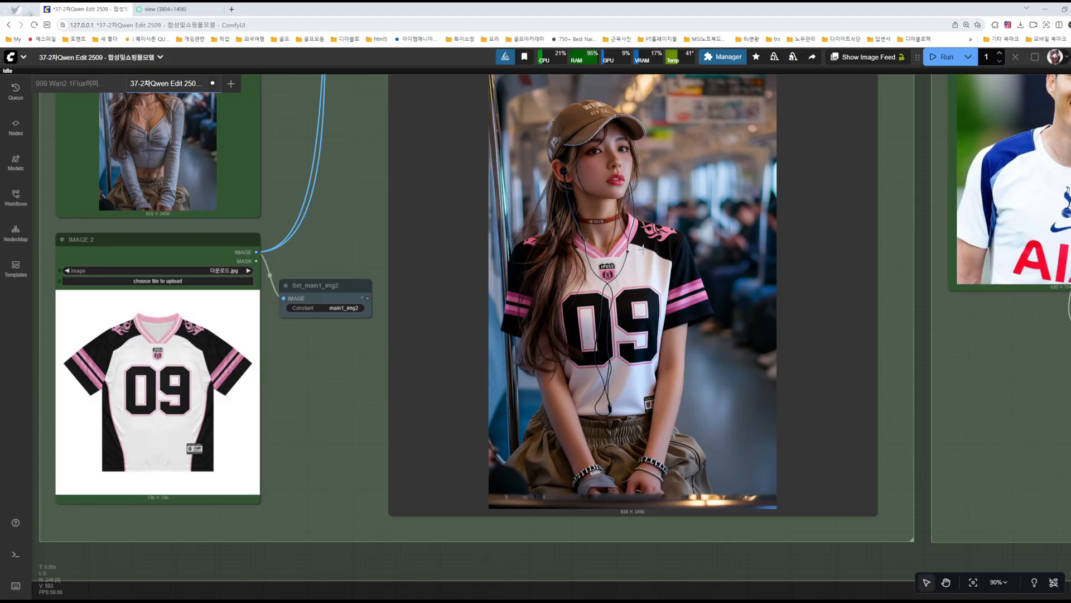
# - Review the first group's jersey result beside the second group's selfie result, and inspect the second group's nodes
pyautogui.scroll(-6, 680, 249)
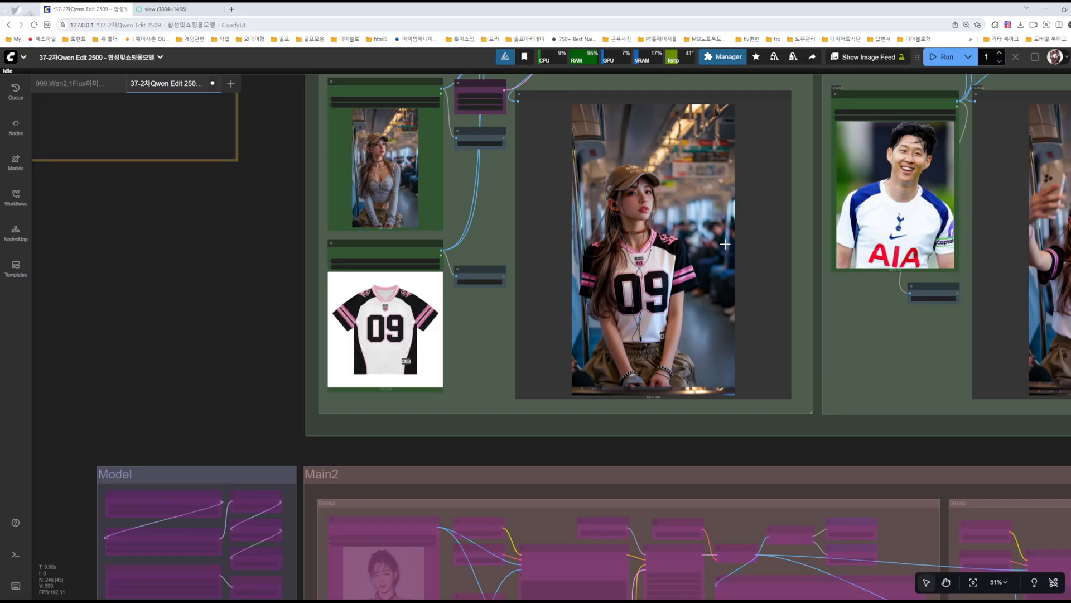
pyautogui.moveTo(875, 327); pyautogui.dragTo(770, 450)
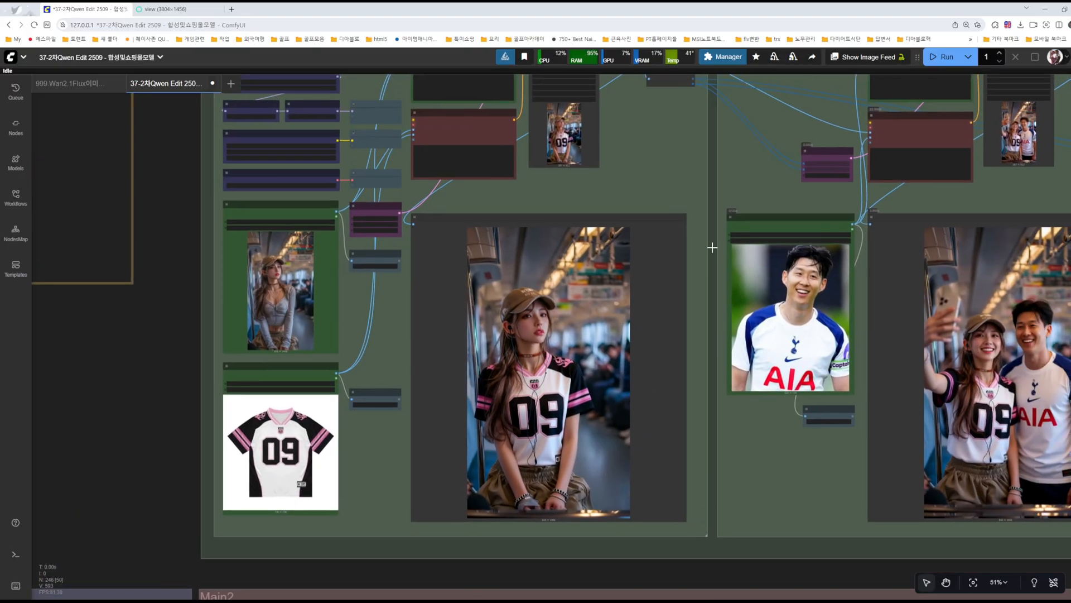
pyautogui.moveTo(712, 247); pyautogui.dragTo(691, 319)
pyautogui.scroll(6, 557, 162)
pyautogui.moveTo(737, 243); pyautogui.dragTo(321, 233)
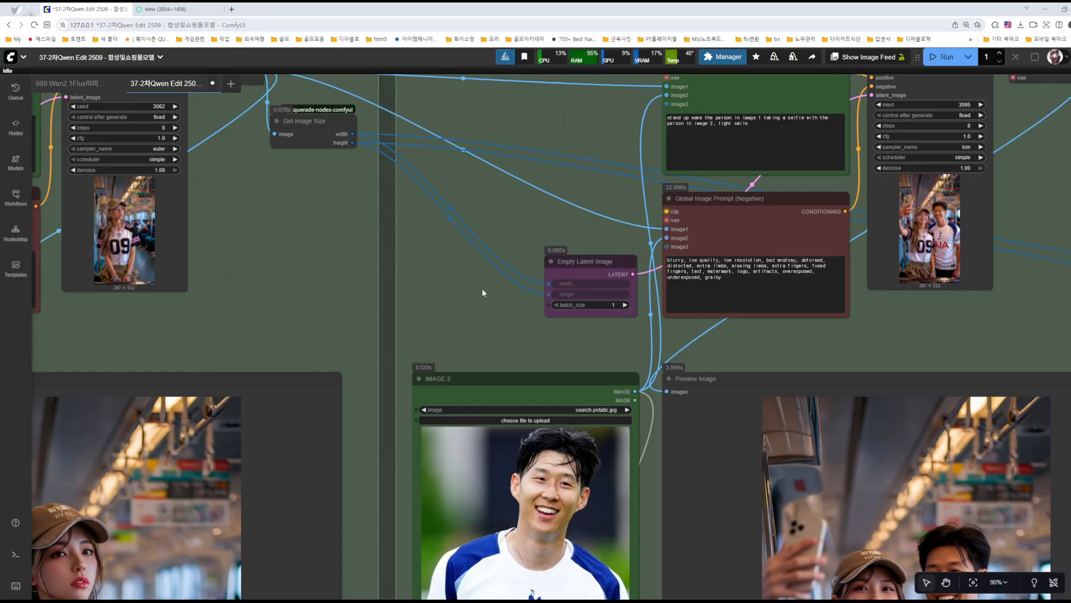
# - Compare the first group's jersey result with the IMAGE 3 portrait and the second group's selfie result
pyautogui.moveTo(482, 287); pyautogui.dragTo(697, 112)
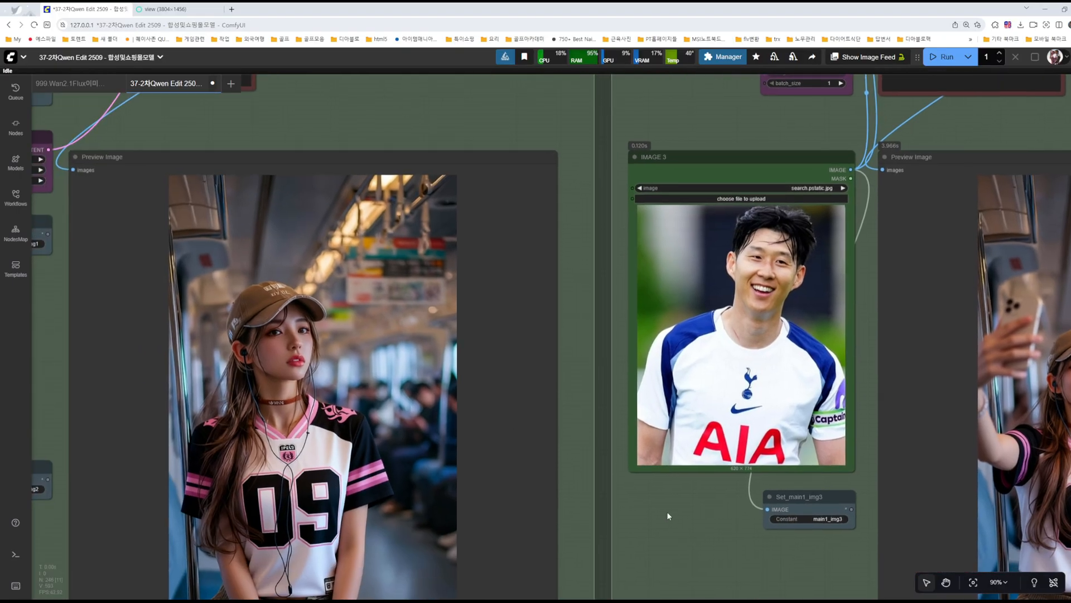
pyautogui.scroll(-4, 681, 520)
pyautogui.moveTo(678, 227); pyautogui.dragTo(555, 236)
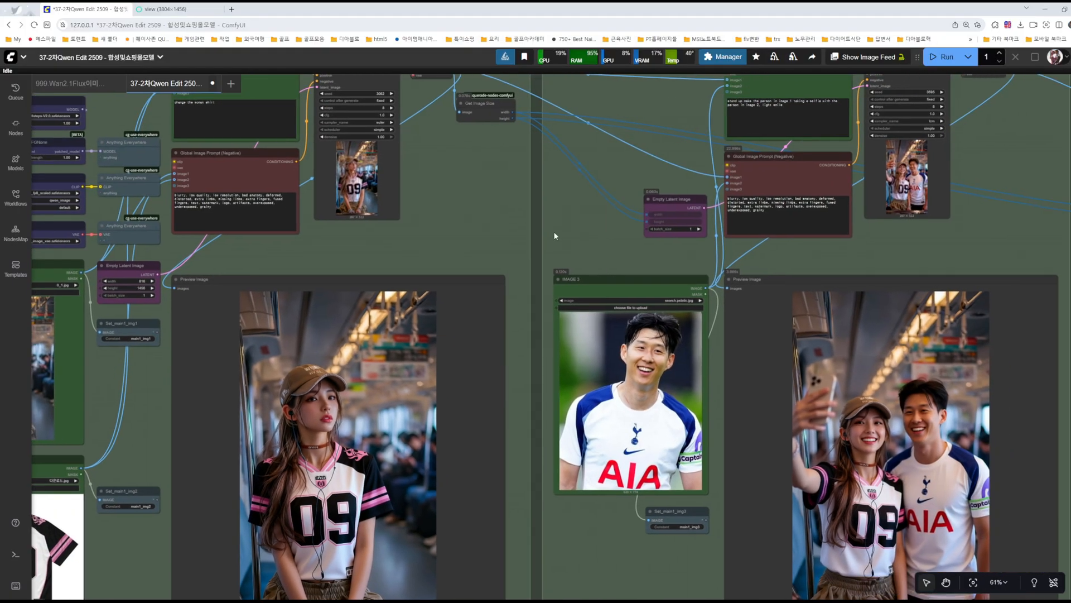
pyautogui.moveTo(590, 560); pyautogui.dragTo(402, 310)
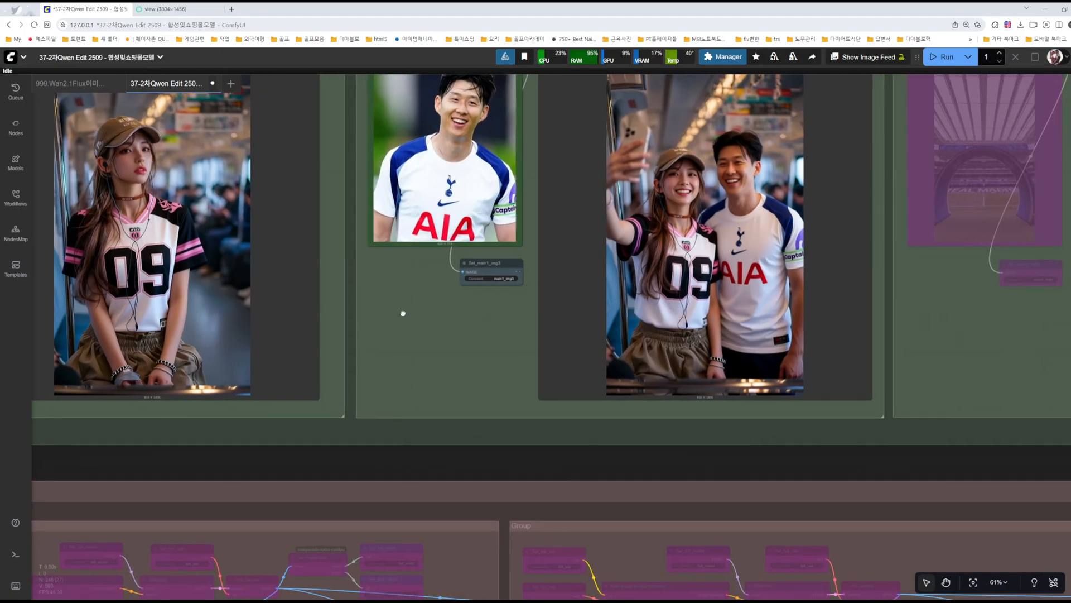
pyautogui.moveTo(498, 339); pyautogui.dragTo(417, 531)
pyautogui.moveTo(363, 164); pyautogui.dragTo(588, 80)
pyautogui.moveTo(605, 411); pyautogui.dragTo(588, 266)
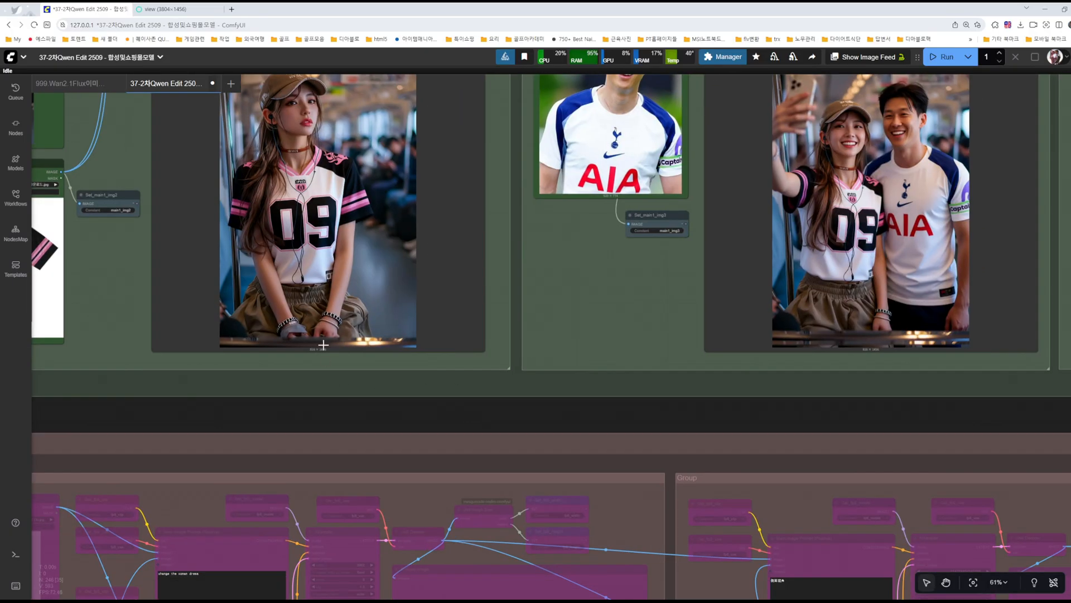
pyautogui.moveTo(835, 201); pyautogui.dragTo(685, 300)
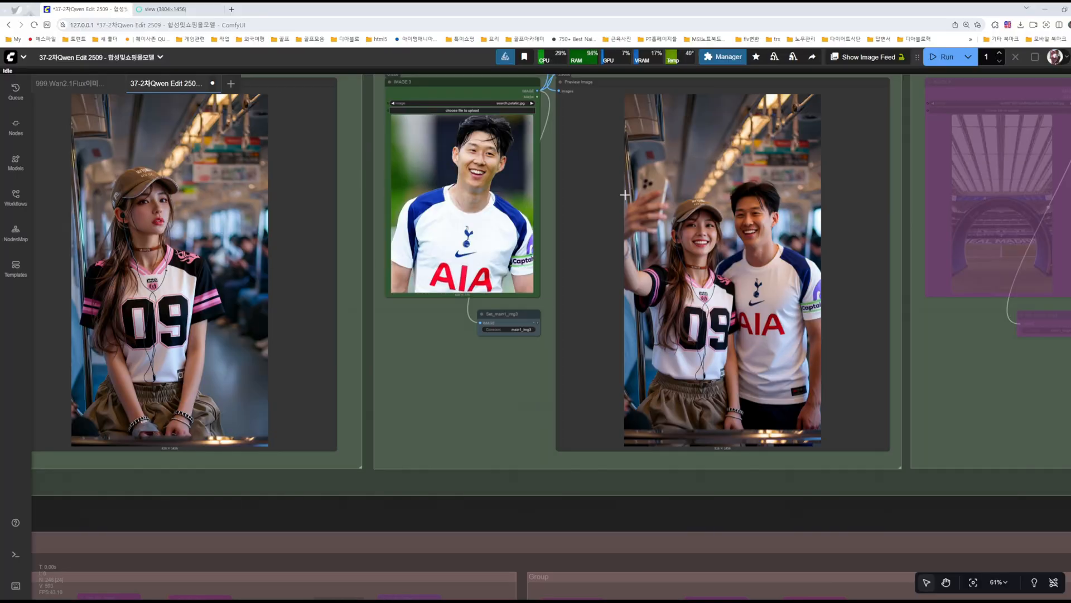
# - Examine the second group's positive prompt, highlighting the words "stand up" and "light smile"
pyautogui.scroll(5, 741, 131)
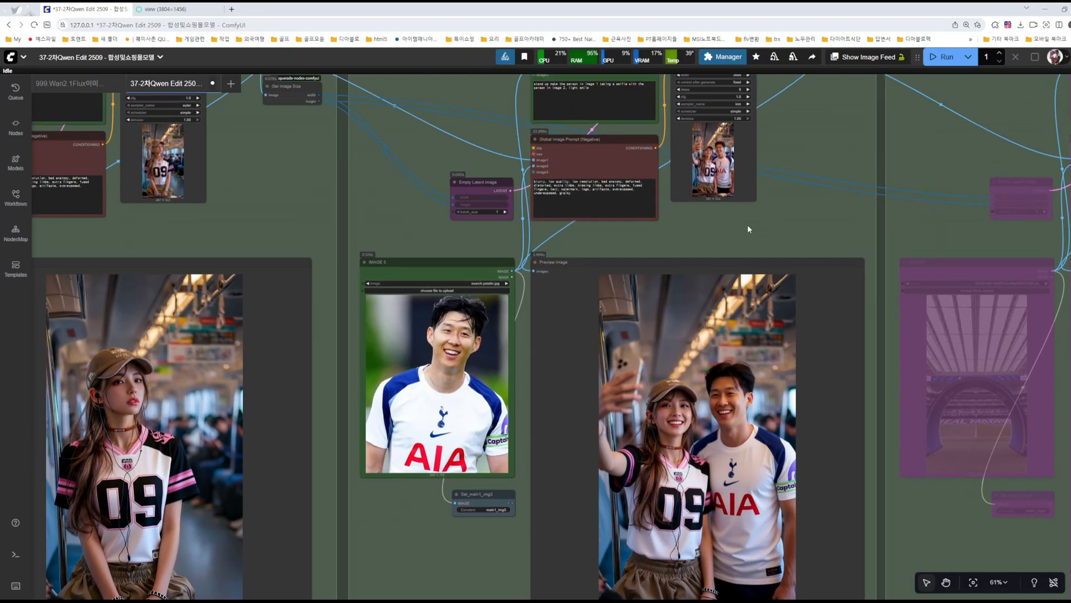
pyautogui.scroll(6, 558, 115)
pyautogui.scroll(1, 558, 115)
pyautogui.moveTo(381, 186); pyautogui.dragTo(404, 357)
pyautogui.scroll(6, 518, 196)
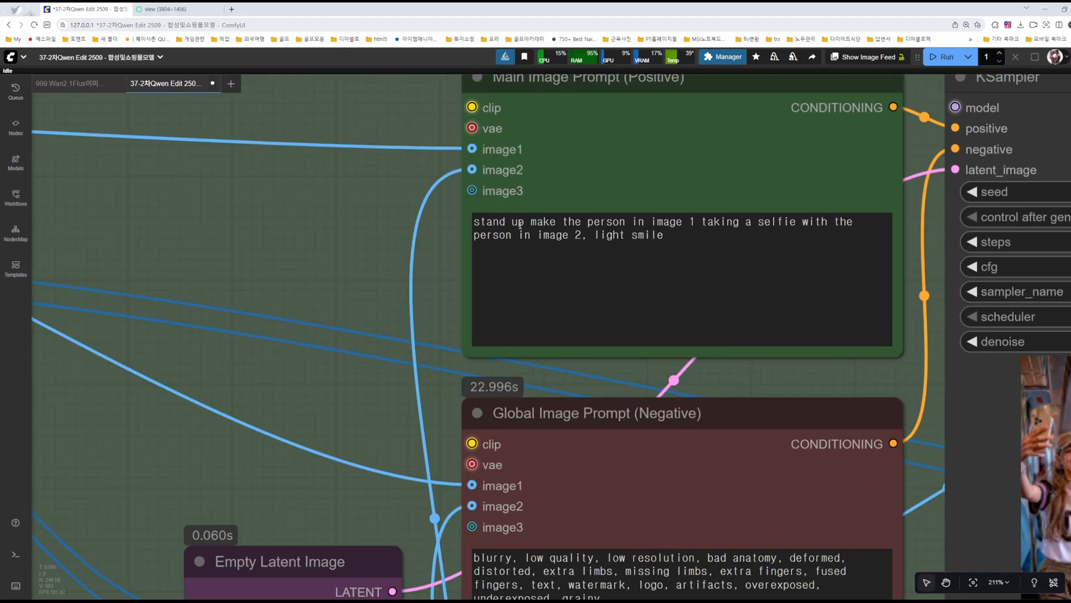
pyautogui.moveTo(524, 222); pyautogui.dragTo(475, 225)
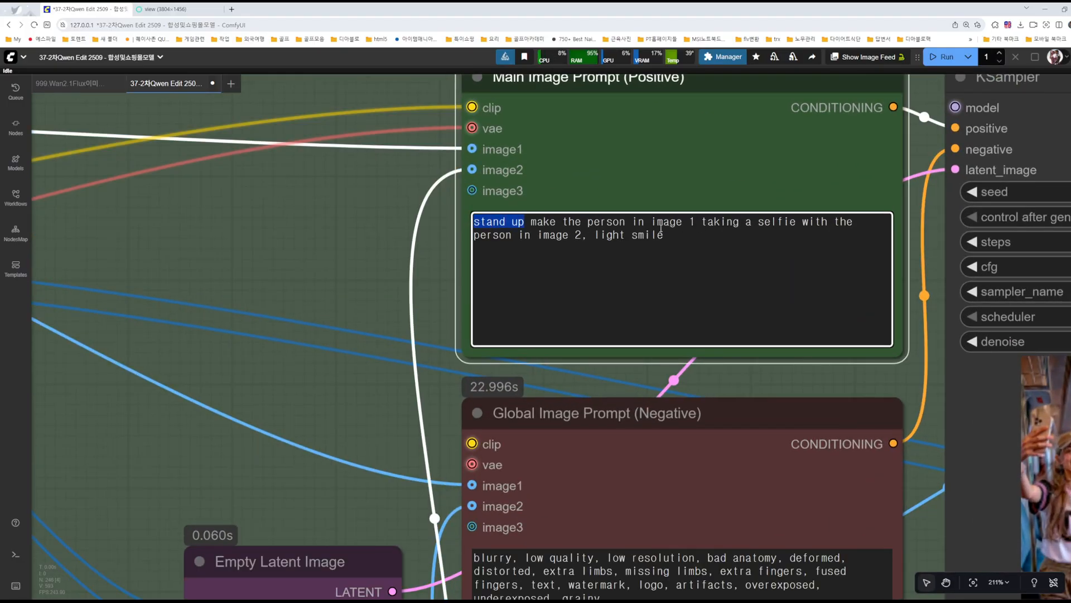
pyautogui.moveTo(664, 235); pyautogui.dragTo(601, 234)
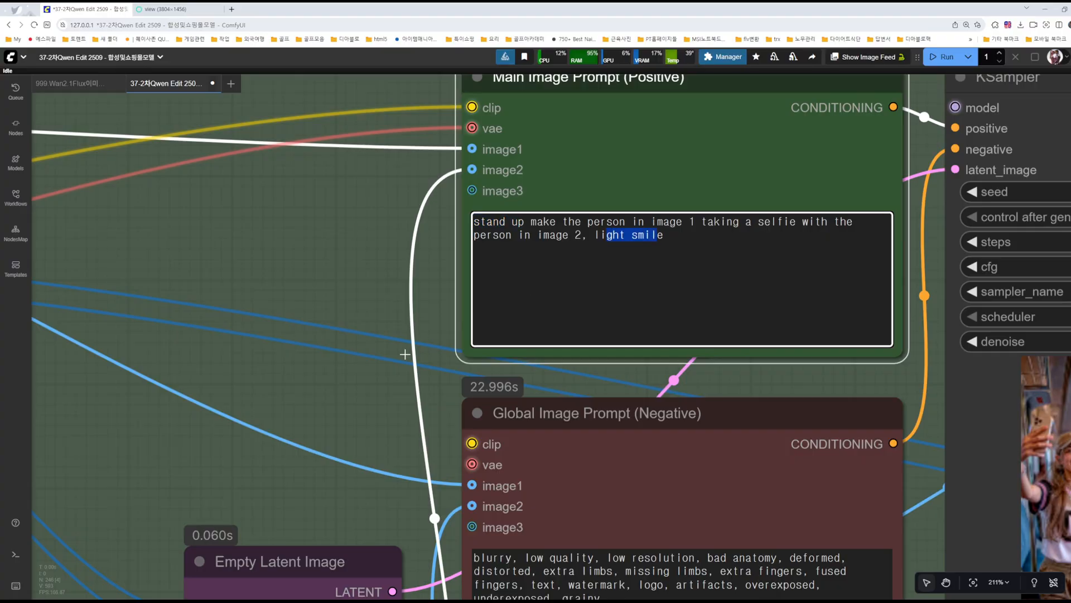
# - Compare the IMAGE 3 portrait's face and shirt with the man in the second group's selfie preview
pyautogui.moveTo(366, 422); pyautogui.dragTo(434, 58)
pyautogui.scroll(-5, 404, 349)
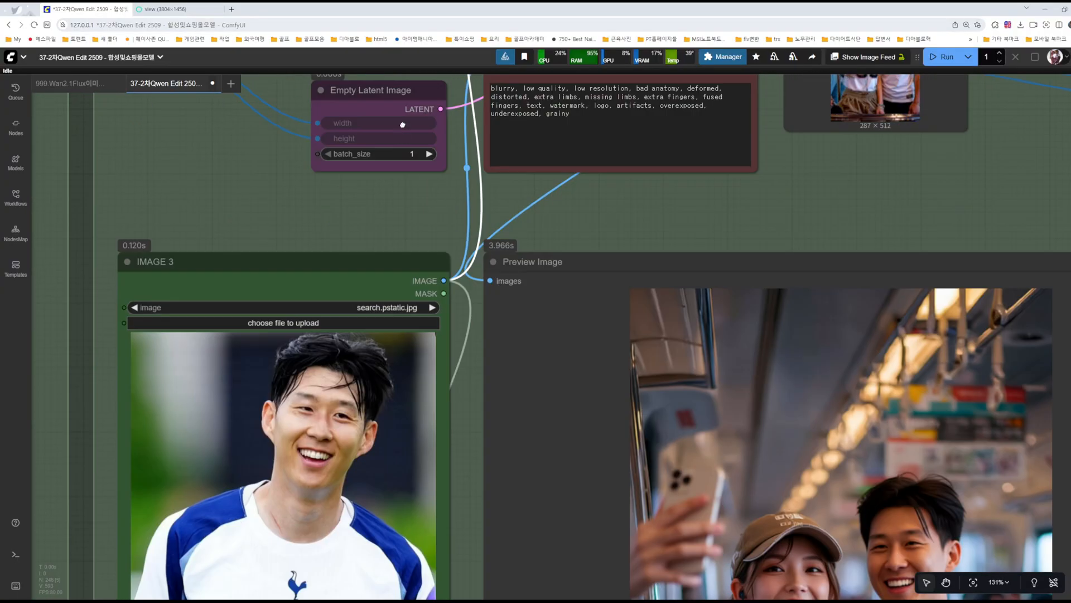
pyautogui.moveTo(540, 435); pyautogui.dragTo(540, 335)
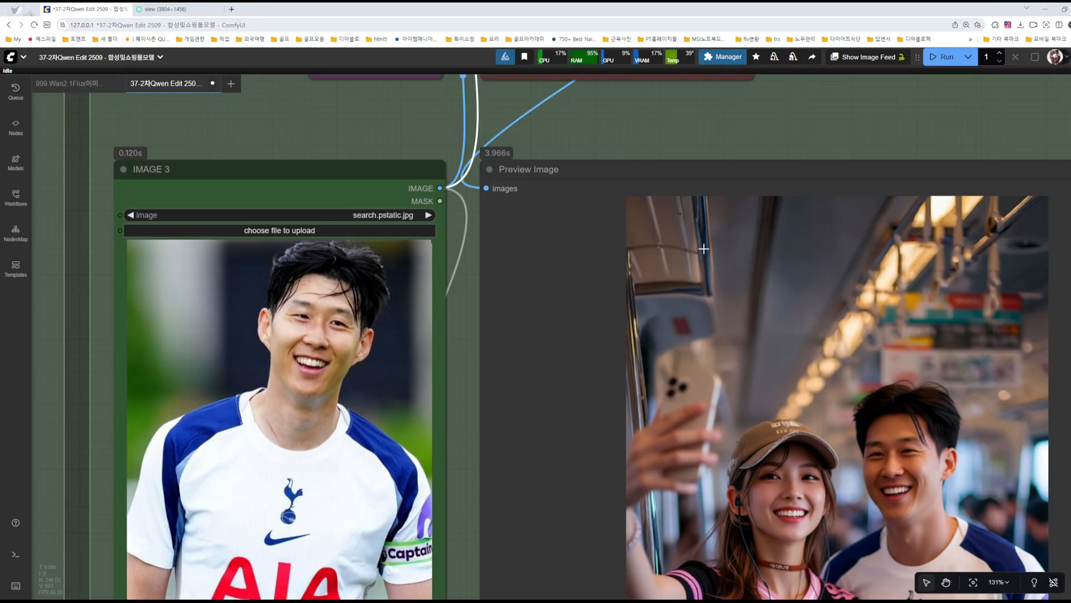
pyautogui.scroll(-4, 703, 246)
pyautogui.moveTo(649, 140); pyautogui.dragTo(549, 90)
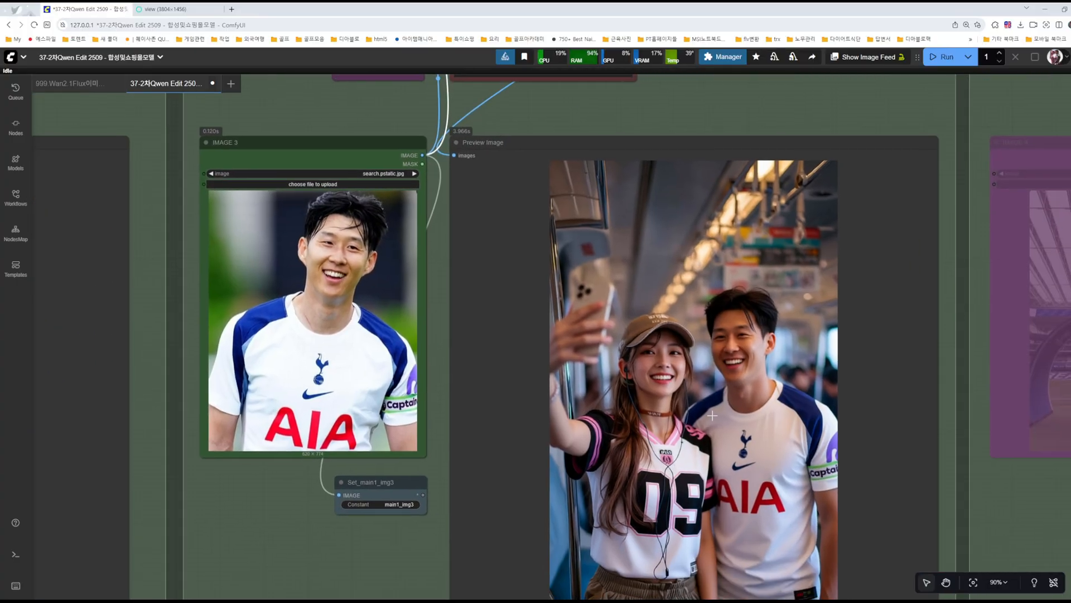
pyautogui.moveTo(413, 557); pyautogui.dragTo(313, 491)
pyautogui.scroll(-5, 626, 334)
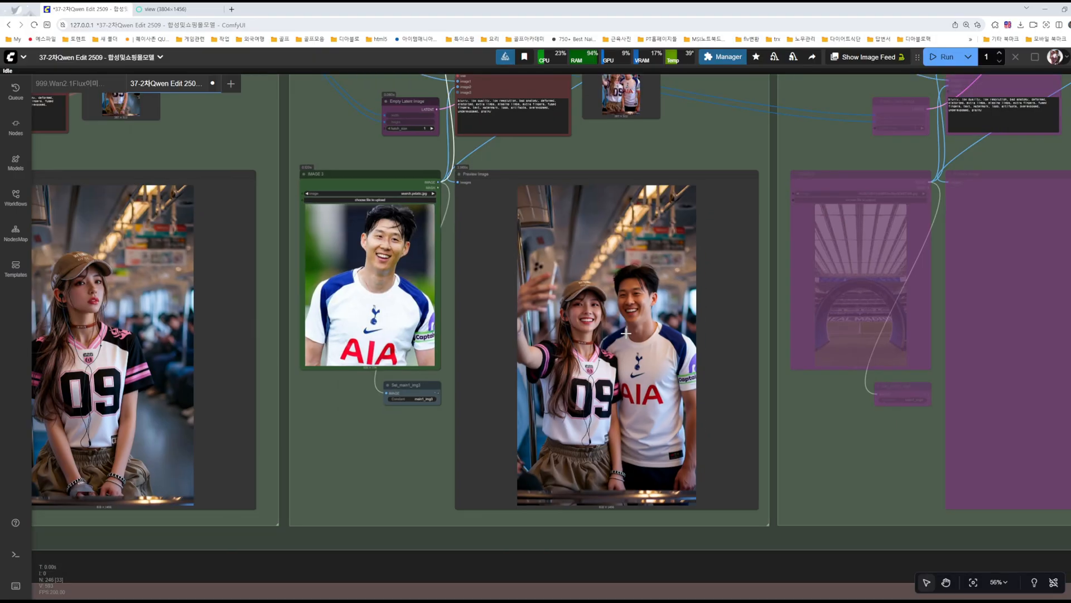
# - Review the selfie result beside Main1's bypassed third group, and enable that group's nodes
pyautogui.moveTo(575, 210); pyautogui.dragTo(444, 279)
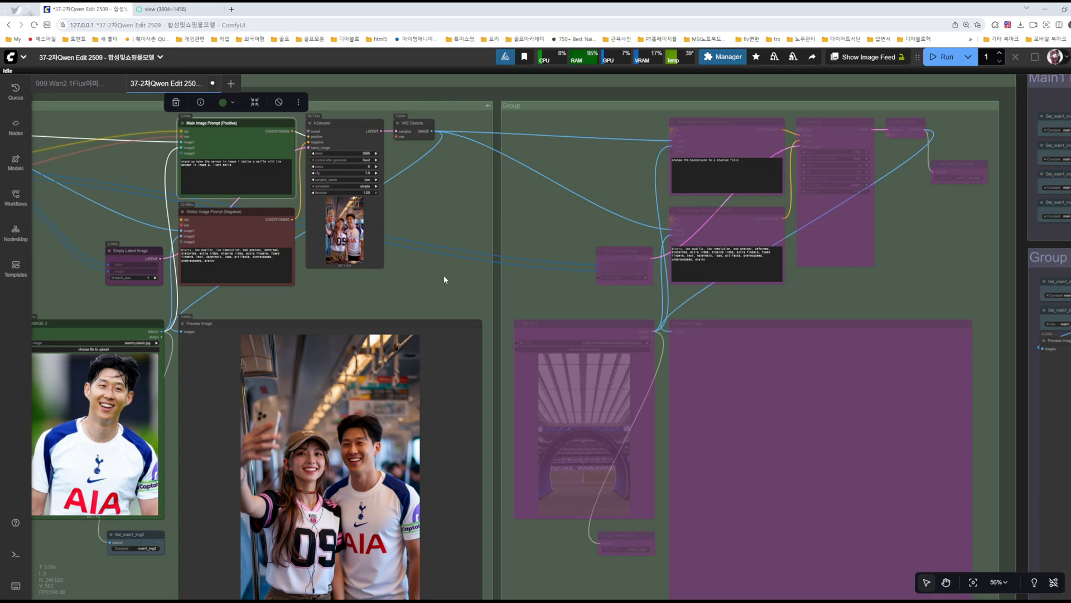
pyautogui.scroll(1, 426, 417)
pyautogui.scroll(5, 351, 396)
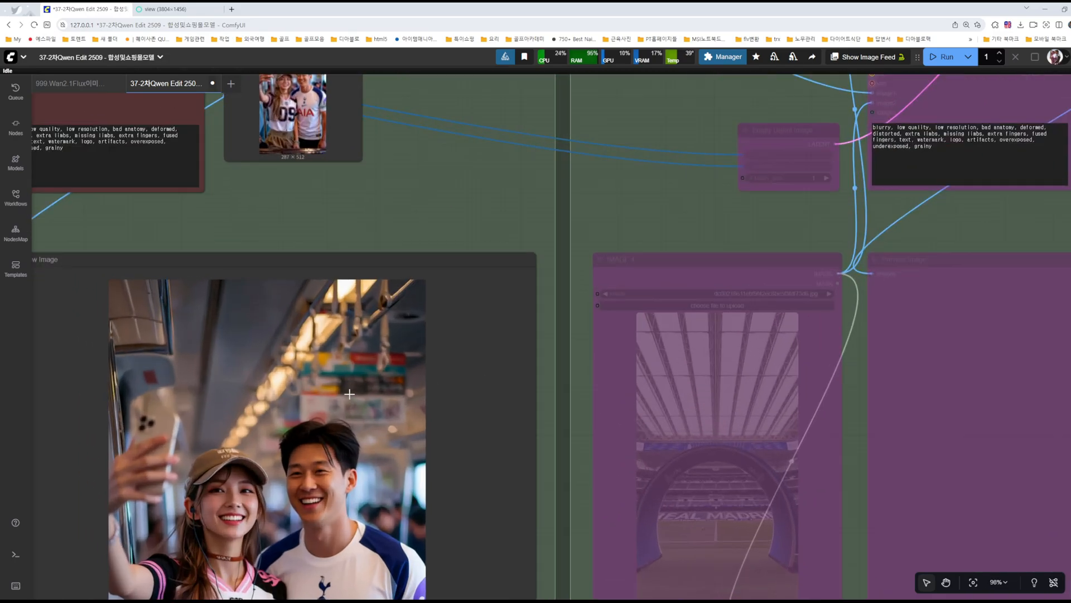
pyautogui.scroll(-3, 349, 393)
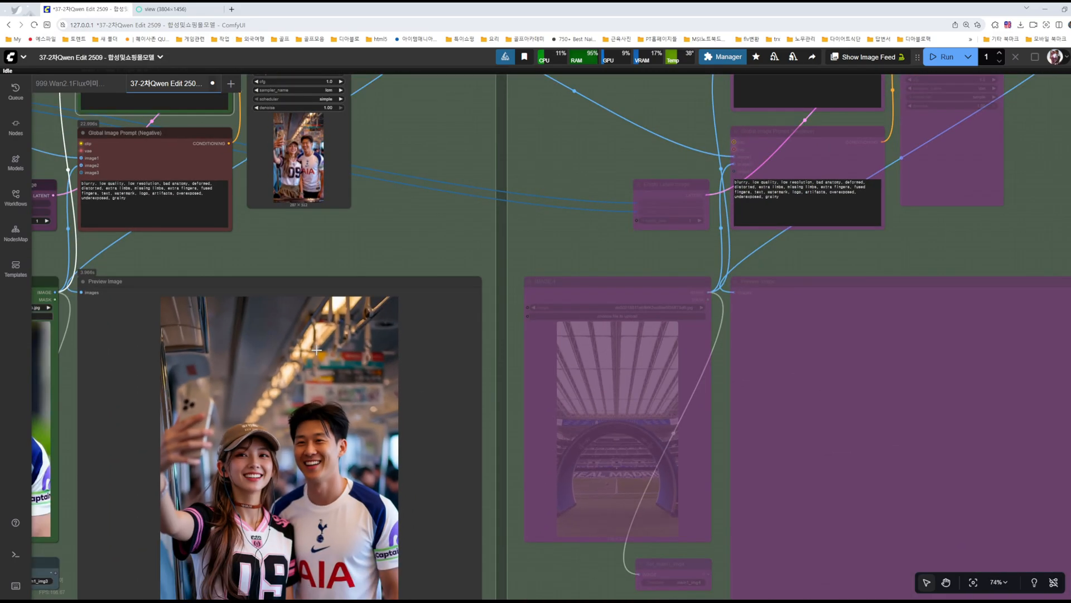
pyautogui.scroll(-2, 316, 350)
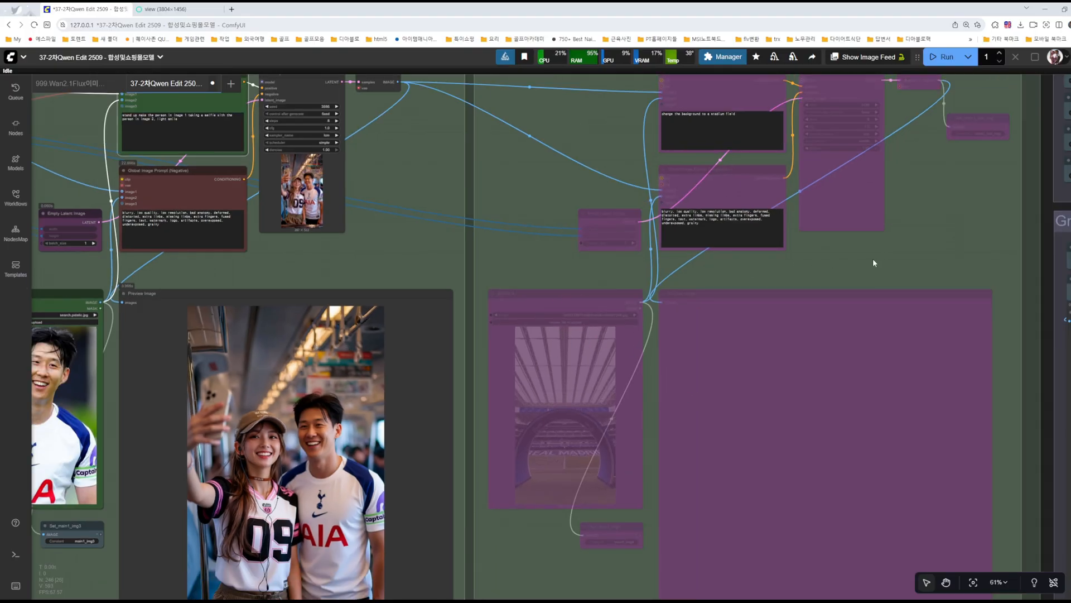
pyautogui.moveTo(946, 220); pyautogui.dragTo(839, 334)
pyautogui.hotkey('ctrl', 'b')
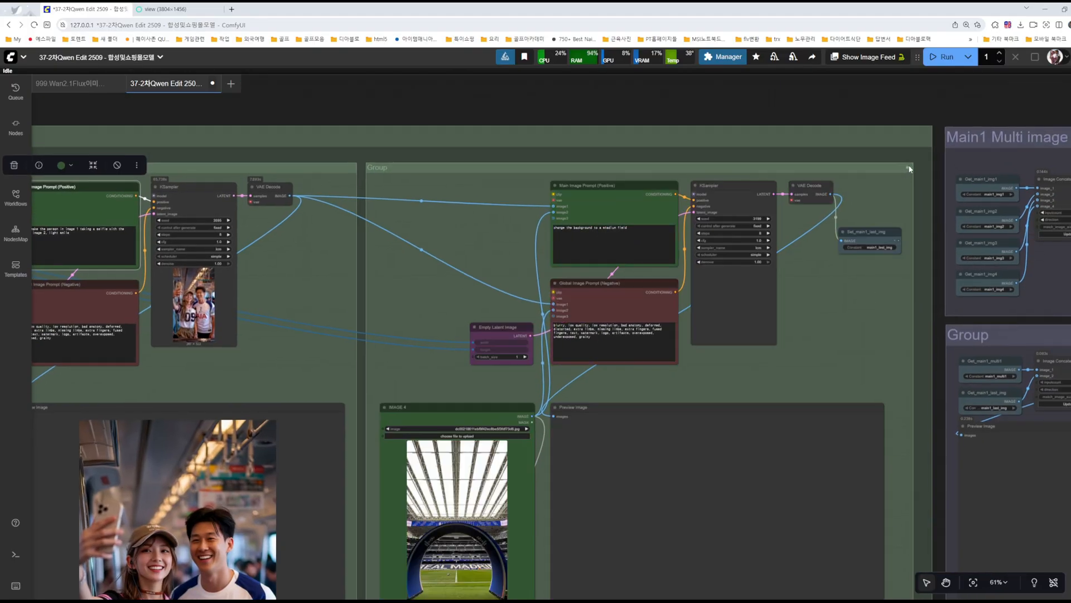
# - Check the third group's IMAGE 4 and its "change the background to a stadium field" prompt, and run the workflow
pyautogui.moveTo(746, 347); pyautogui.dragTo(822, 215)
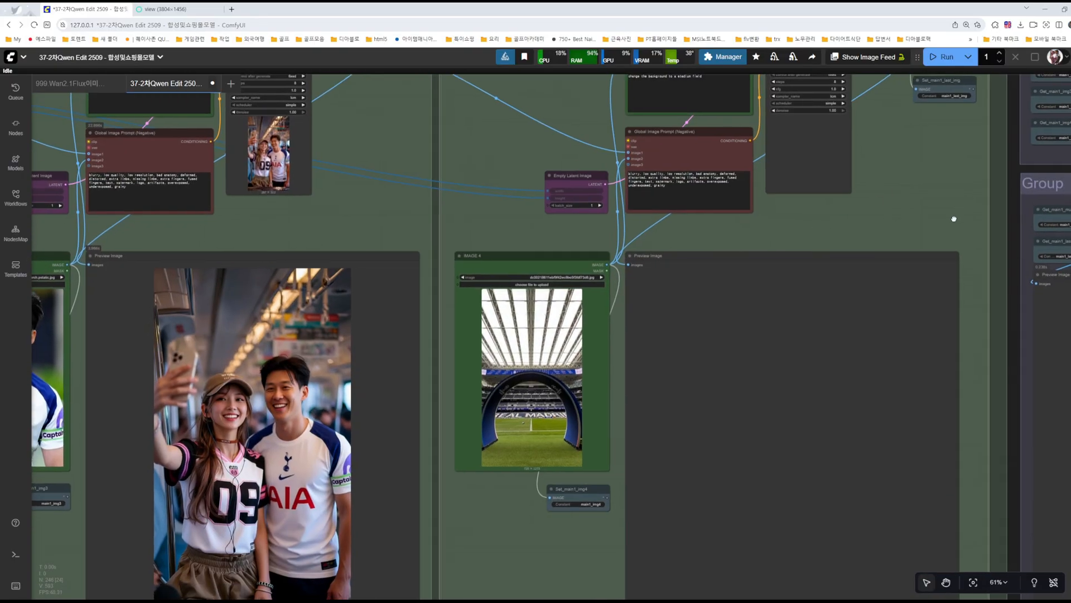
pyautogui.moveTo(954, 220); pyautogui.dragTo(866, 361)
pyautogui.scroll(12, 591, 219)
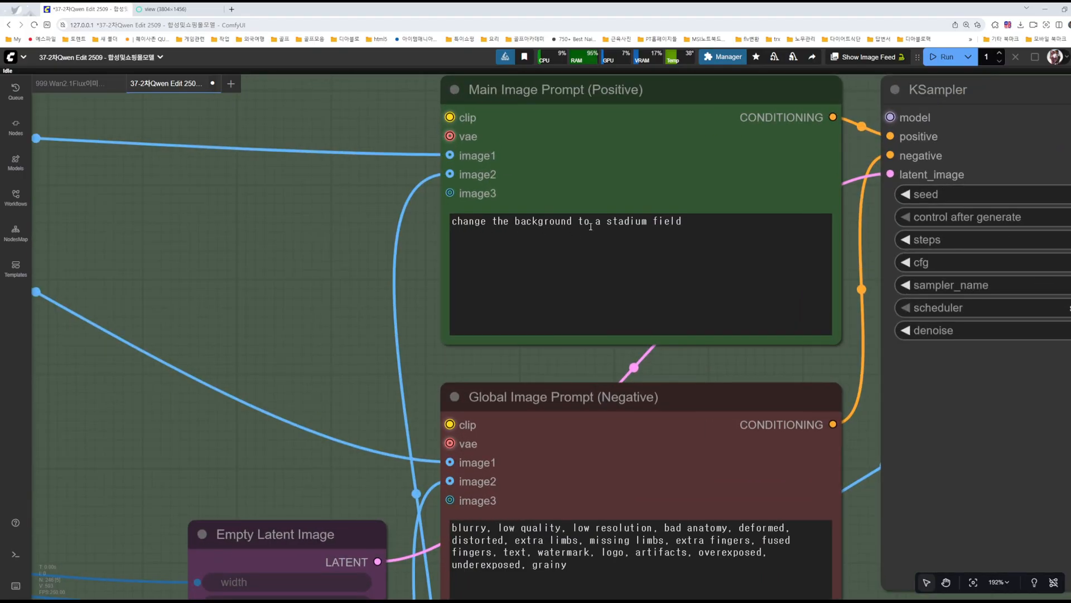
pyautogui.scroll(-8, 272, 300)
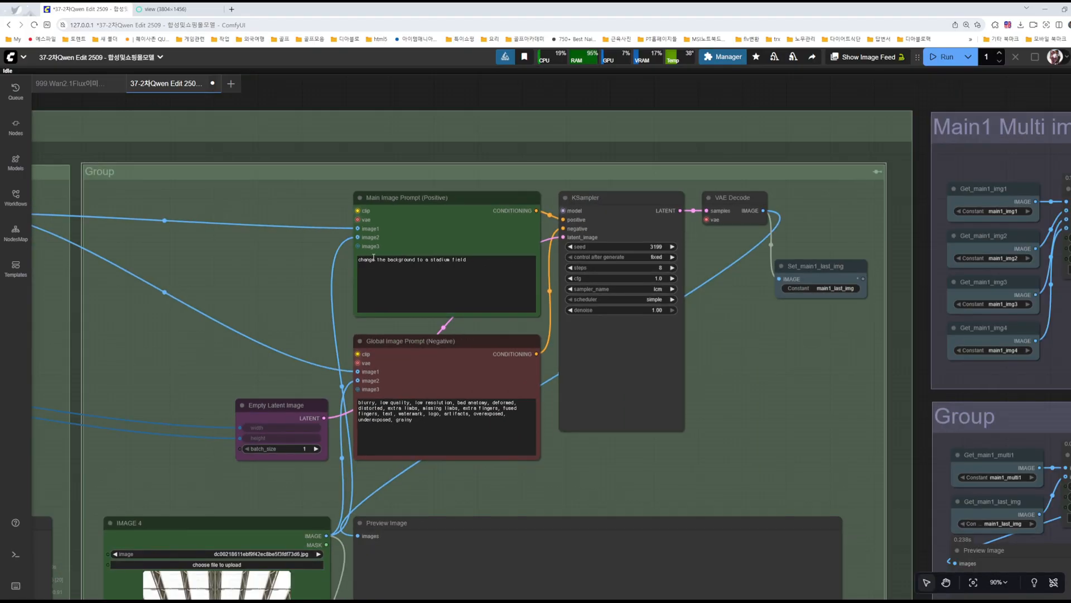
pyautogui.click(943, 56)
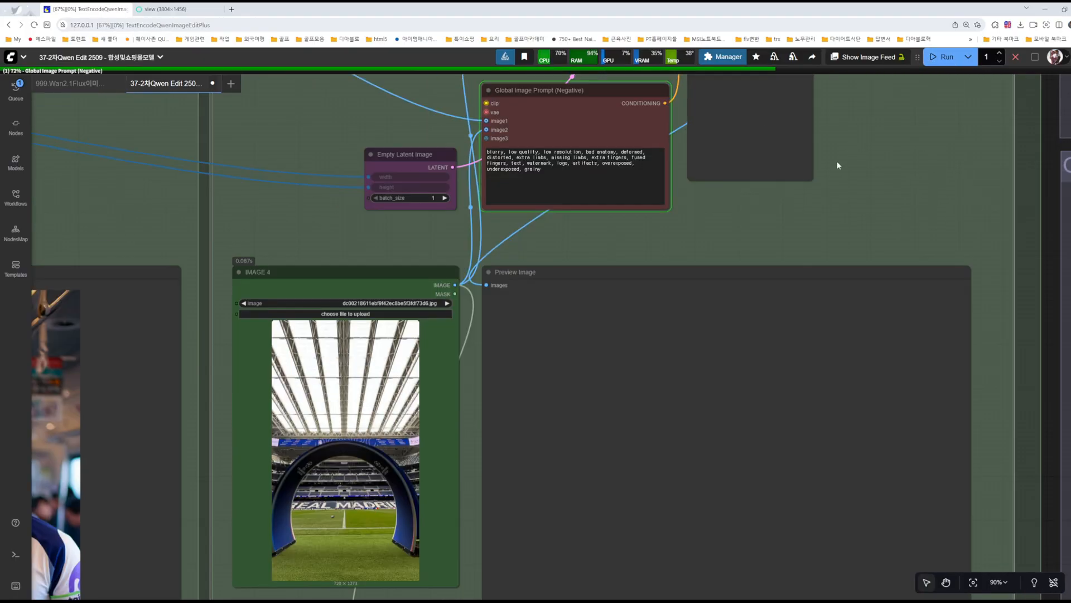
# - Inspect the third group's latent size links and IMAGE 4 beside its preview while the workflow runs
pyautogui.moveTo(344, 239); pyautogui.dragTo(520, 320)
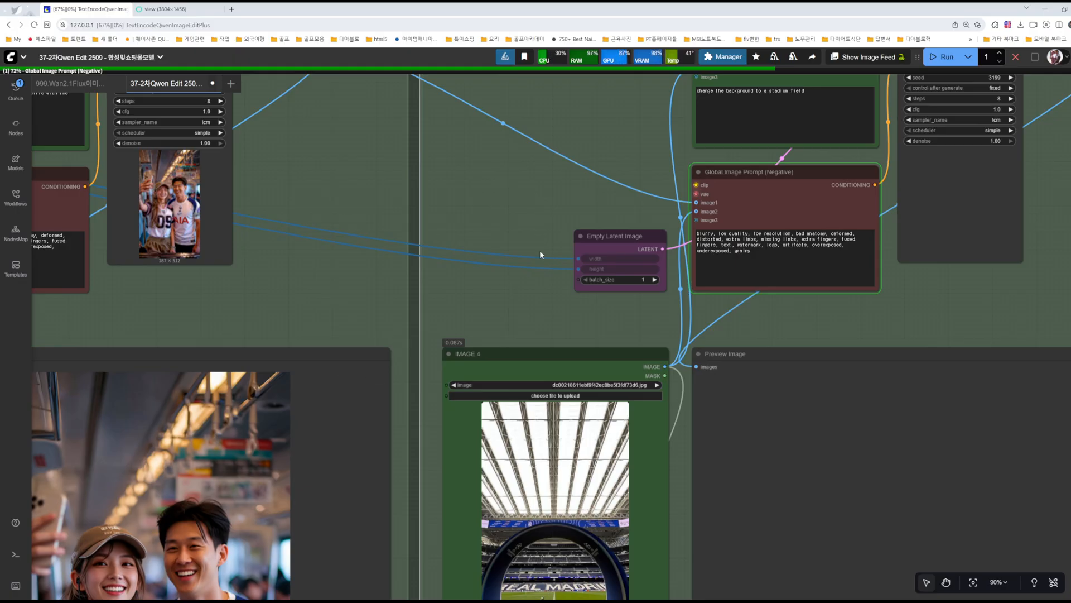
pyautogui.moveTo(895, 288); pyautogui.dragTo(714, 54)
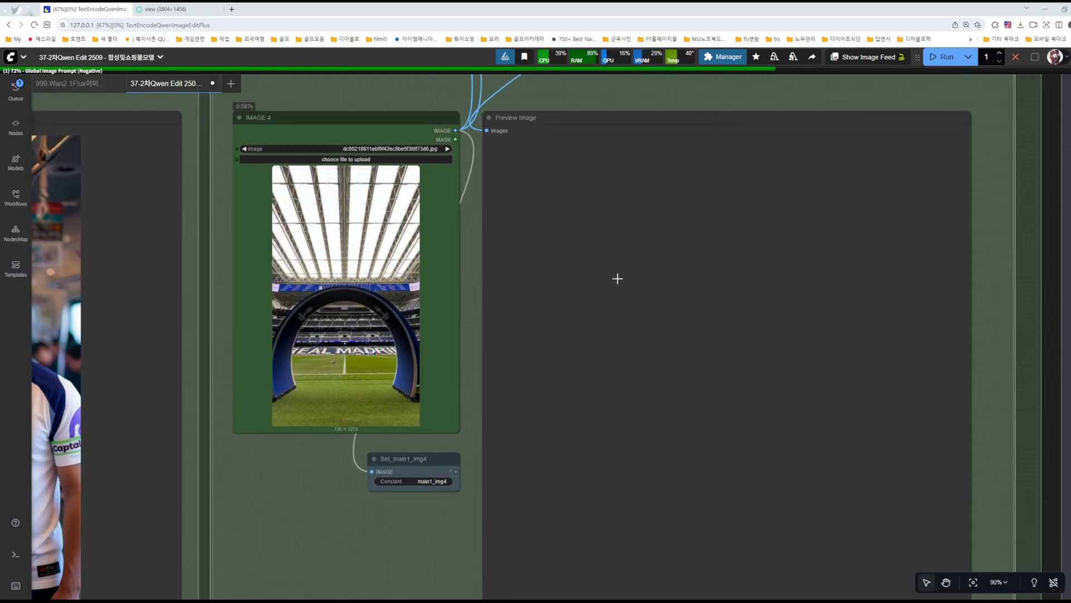
pyautogui.scroll(-4, 701, 285)
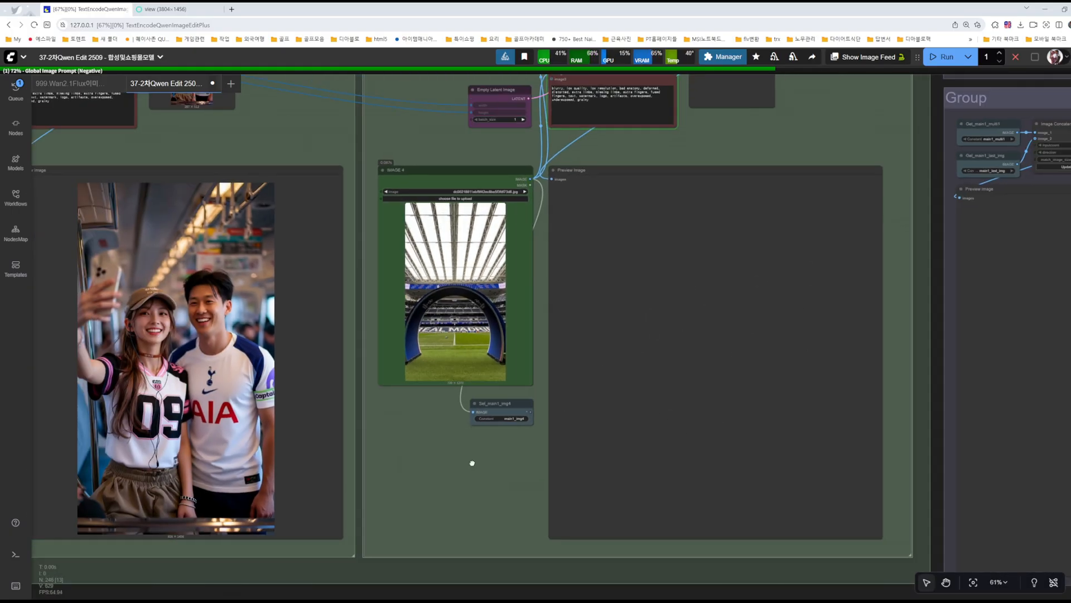
pyautogui.moveTo(474, 464); pyautogui.dragTo(439, 471)
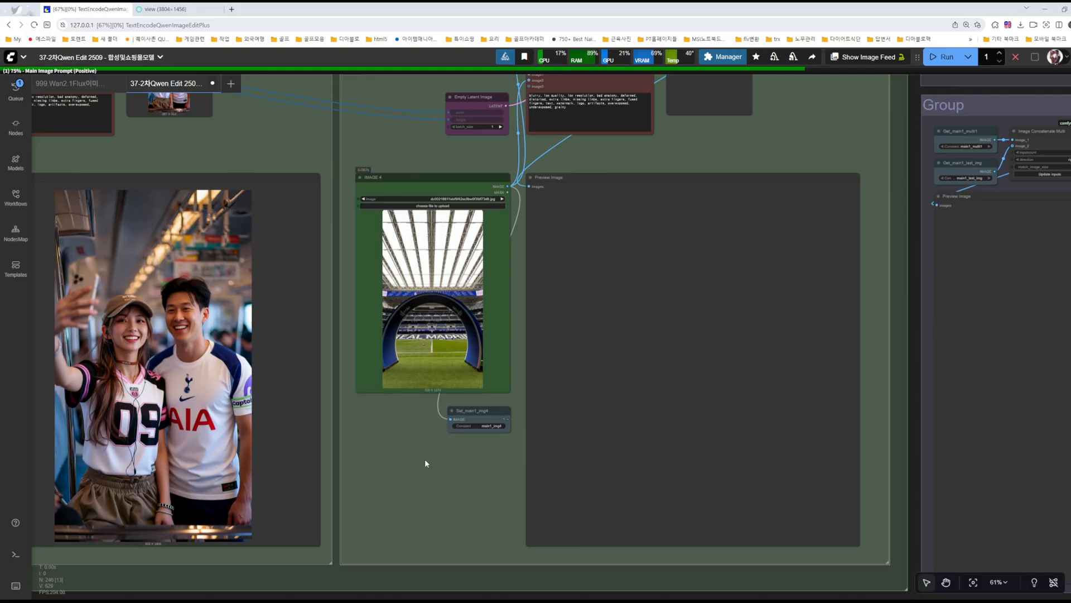
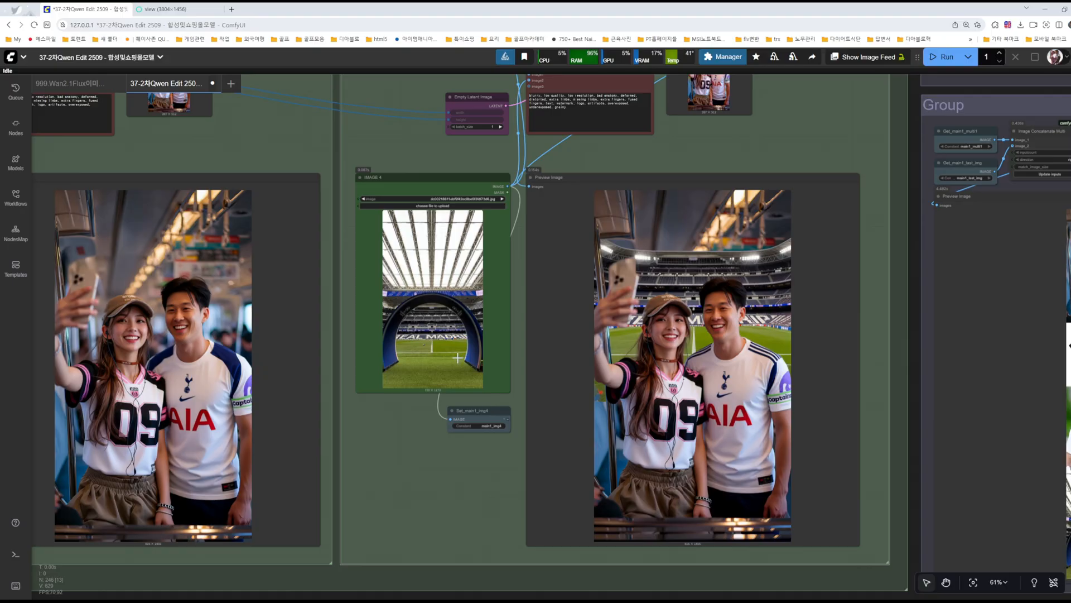
# - Review the third group's stadium composite and its combined preview in the neighbouring comparison group
pyautogui.moveTo(474, 485); pyautogui.dragTo(390, 473)
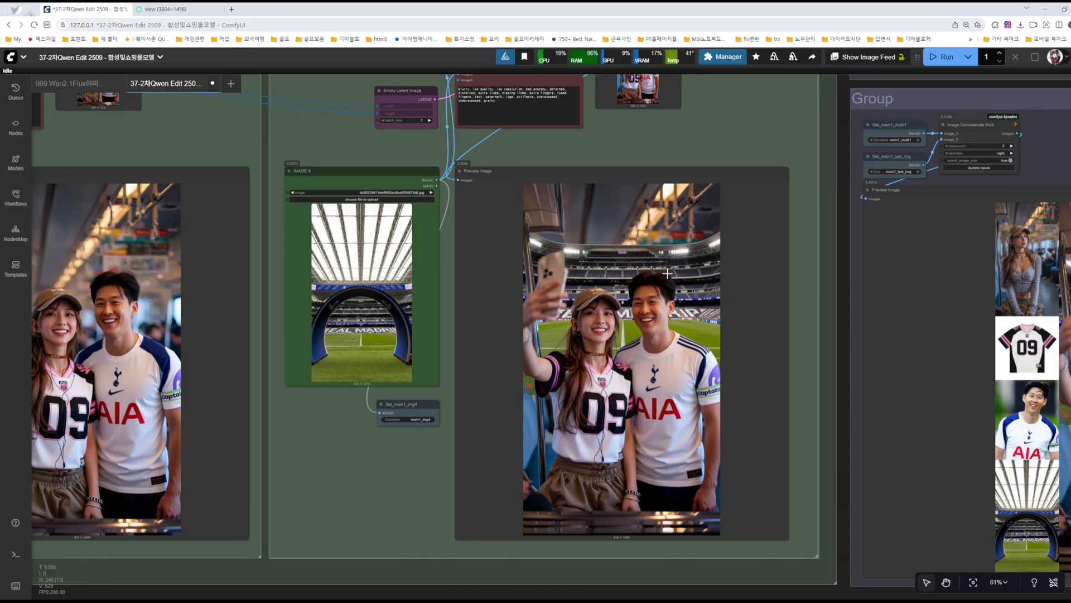
pyautogui.scroll(-1, 684, 259)
pyautogui.moveTo(754, 142); pyautogui.dragTo(283, 121)
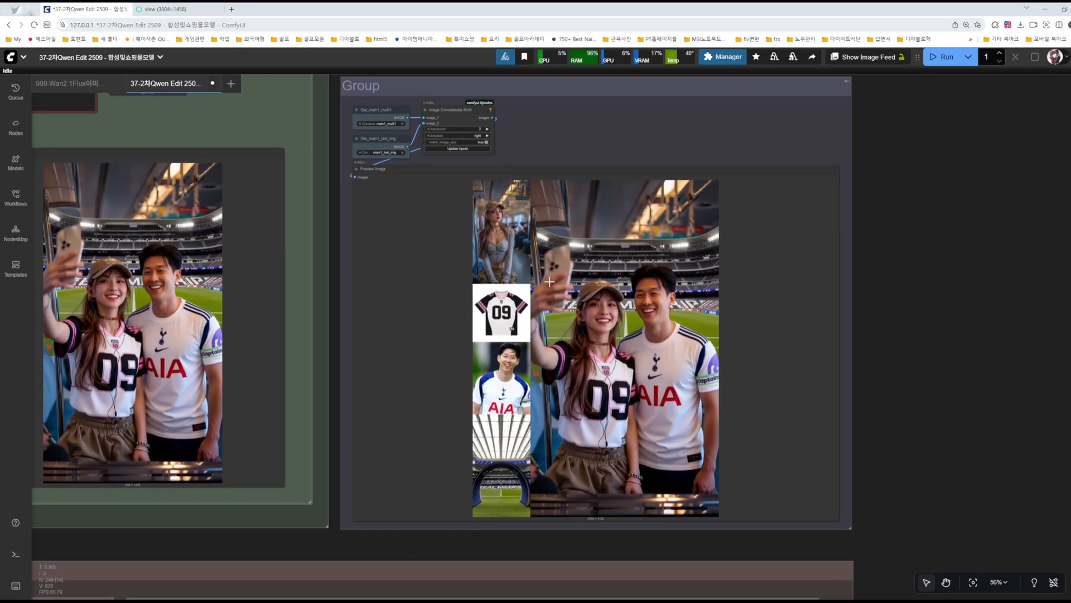
# - Mark the source images and their matching parts of the composite in the combined preview, and clear the markings
pyautogui.moveTo(514, 269)
pyautogui.mouseDown()
pyautogui.moveTo(460, 252)
pyautogui.moveTo(538, 272)
pyautogui.mouseUp()
pyautogui.moveTo(527, 319)
pyautogui.mouseDown()
pyautogui.moveTo(481, 330)
pyautogui.moveTo(523, 325)
pyautogui.moveTo(526, 281)
pyautogui.moveTo(531, 289)
pyautogui.moveTo(540, 282)
pyautogui.moveTo(539, 302)
pyautogui.moveTo(580, 380)
pyautogui.mouseUp()
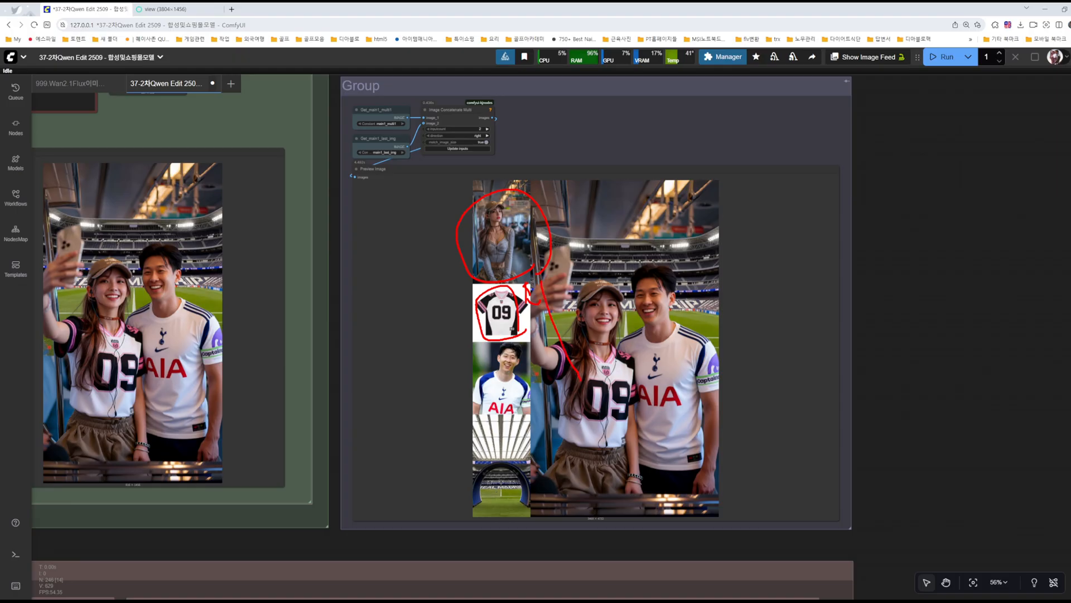
pyautogui.moveTo(481, 381); pyautogui.dragTo(482, 364)
pyautogui.moveTo(537, 385)
pyautogui.mouseDown()
pyautogui.moveTo(614, 365)
pyautogui.moveTo(601, 375)
pyautogui.mouseUp()
pyautogui.moveTo(693, 398)
pyautogui.mouseDown()
pyautogui.moveTo(628, 408)
pyautogui.moveTo(559, 289)
pyautogui.moveTo(688, 449)
pyautogui.moveTo(651, 453)
pyautogui.mouseUp()
pyautogui.moveTo(536, 480)
pyautogui.mouseDown()
pyautogui.moveTo(512, 503)
pyautogui.moveTo(463, 438)
pyautogui.moveTo(536, 492)
pyautogui.mouseUp()
pyautogui.moveTo(683, 261)
pyautogui.mouseDown()
pyautogui.moveTo(655, 205)
pyautogui.moveTo(690, 255)
pyautogui.moveTo(720, 271)
pyautogui.mouseUp()
pyautogui.press('Escape')
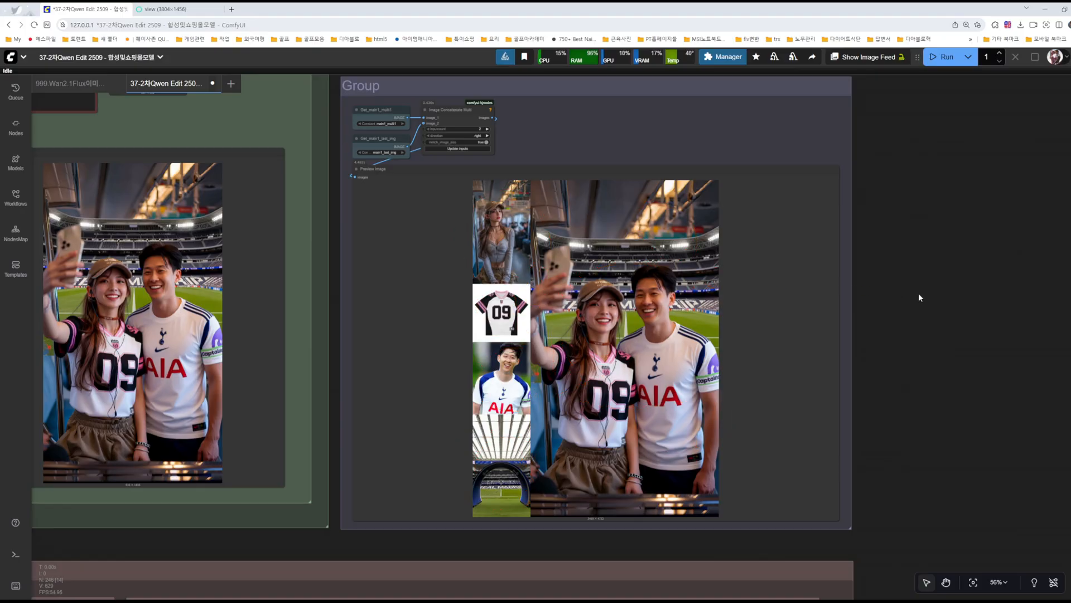
# - Examine the Main1 Multi image group's four Get nodes and its Image Concatenate Multi settings
pyautogui.scroll(-6, 918, 293)
pyautogui.scroll(-1, 944, 290)
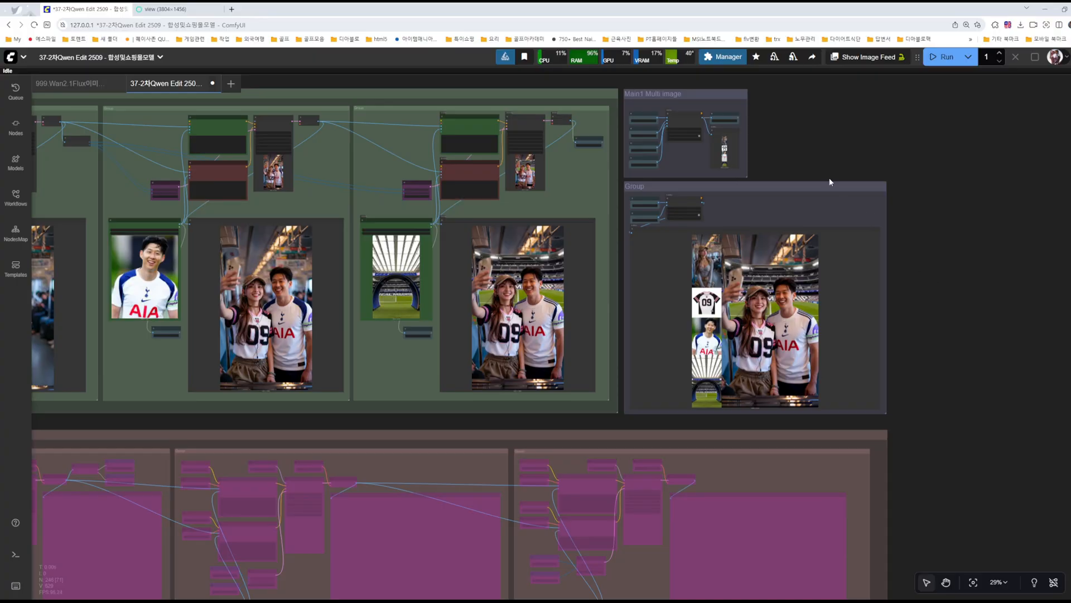
pyautogui.moveTo(805, 147); pyautogui.dragTo(900, 167)
pyautogui.scroll(12, 842, 126)
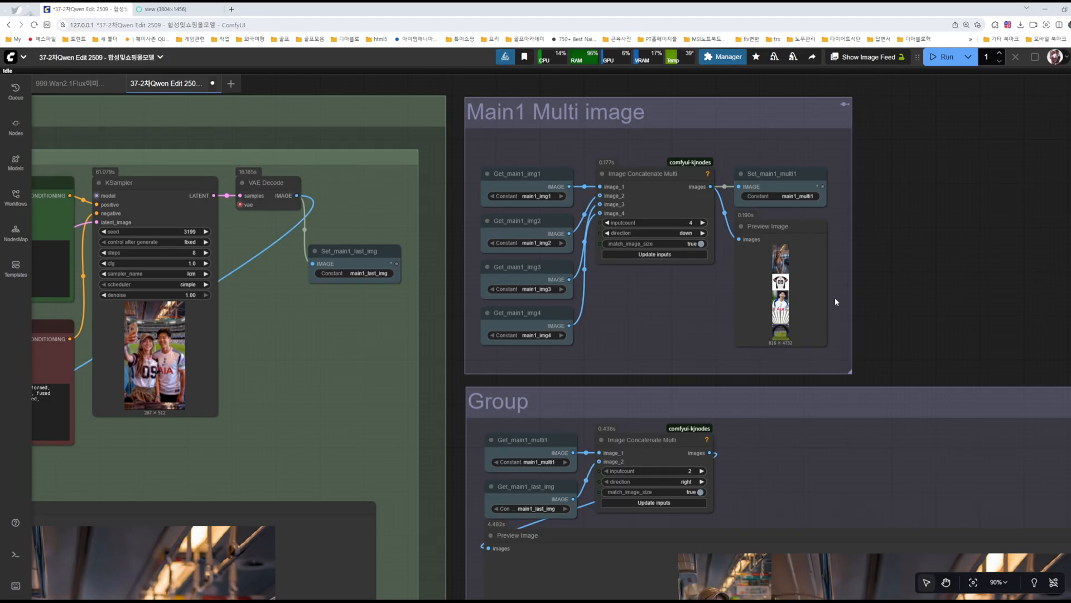
# - Examine how the comparison group joins main1_multi1 and main1_last_img, and view its combined preview
pyautogui.moveTo(928, 331); pyautogui.dragTo(901, 208)
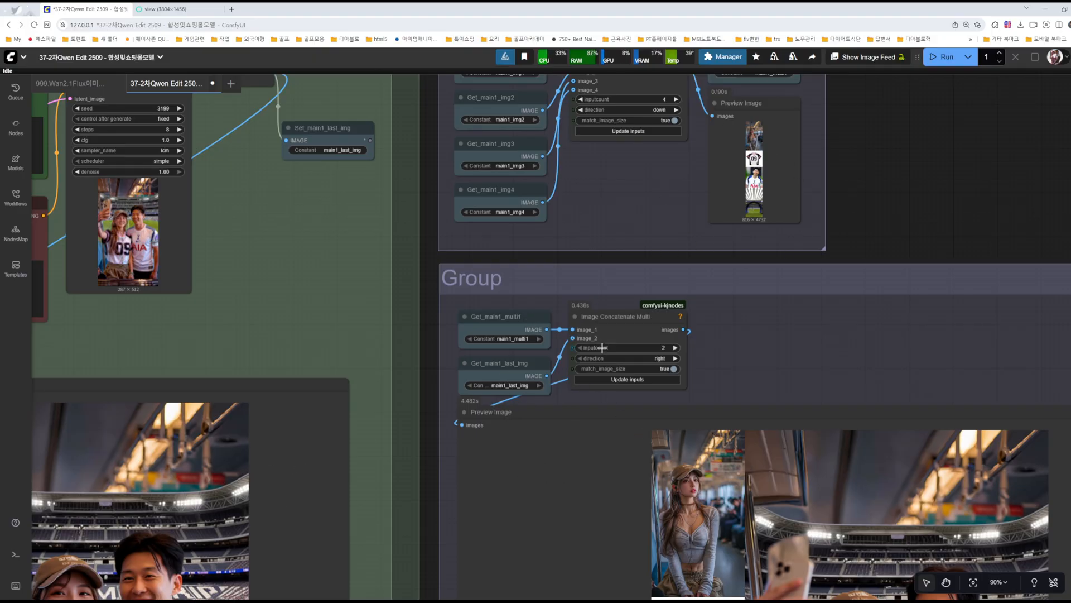
pyautogui.scroll(-3, 847, 340)
pyautogui.scroll(-3, 851, 342)
pyautogui.moveTo(859, 346); pyautogui.dragTo(717, 219)
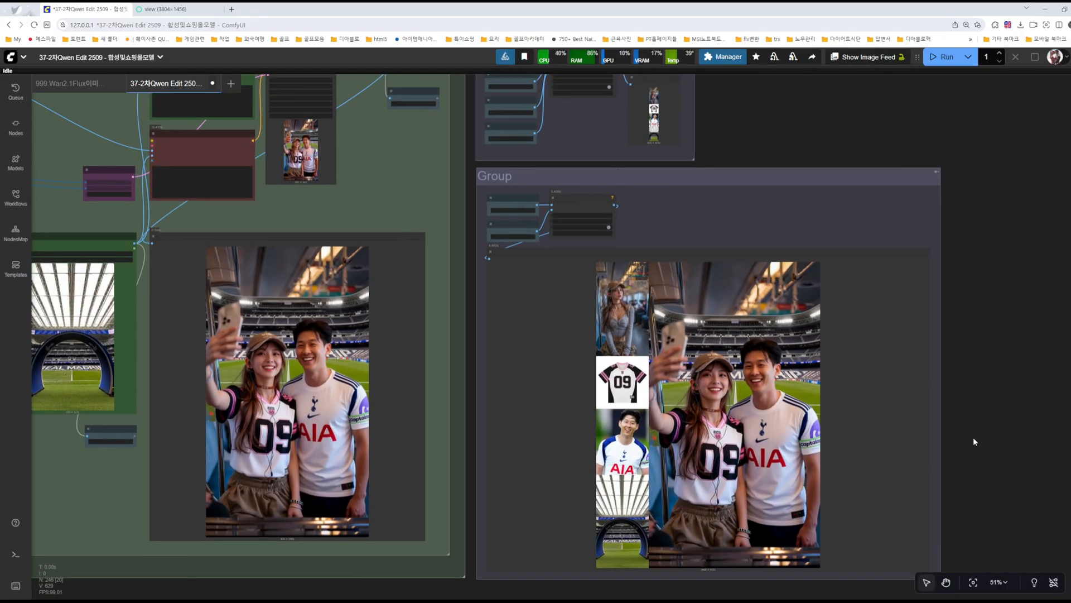
# - Inspect the comparison group's combined preview up close, checking the stadium composite against the stacked source images
pyautogui.scroll(-2, 768, 424)
pyautogui.scroll(7, 768, 424)
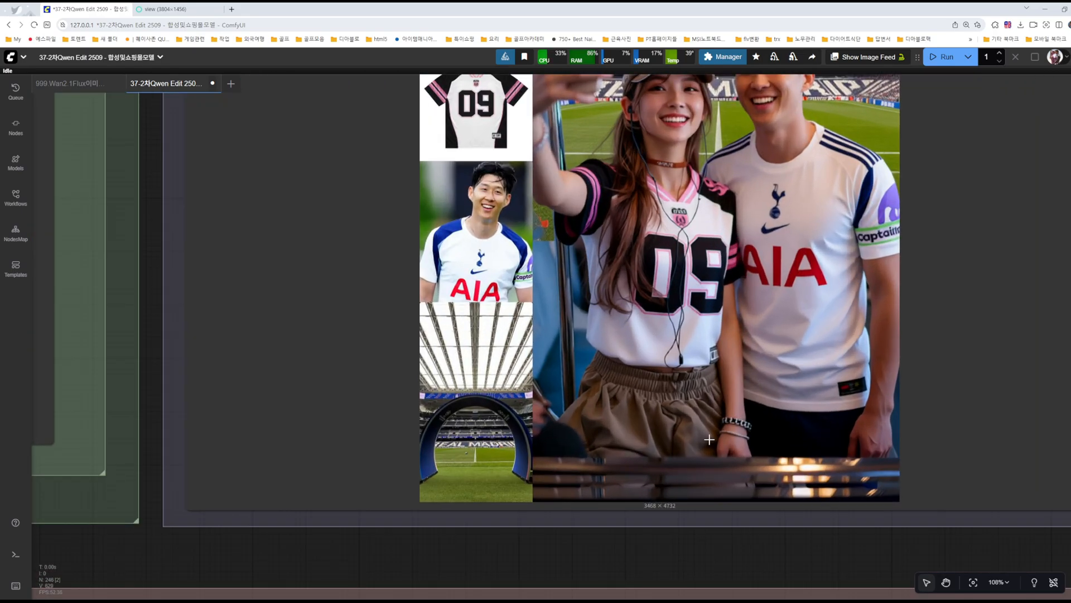
pyautogui.scroll(-2, 704, 401)
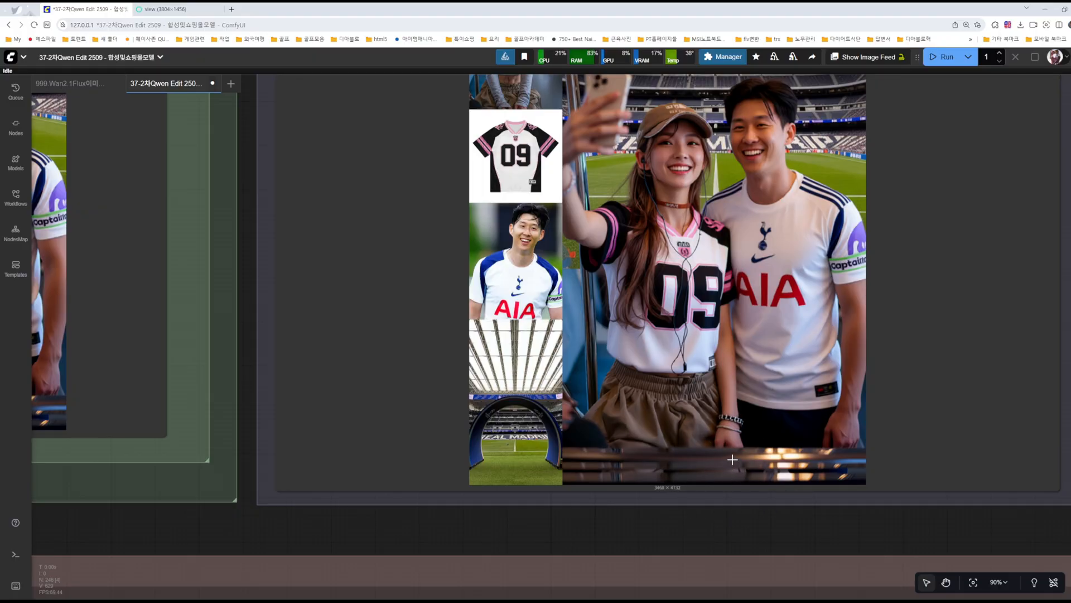
pyautogui.scroll(-1, 733, 459)
pyautogui.scroll(-1, 733, 459)
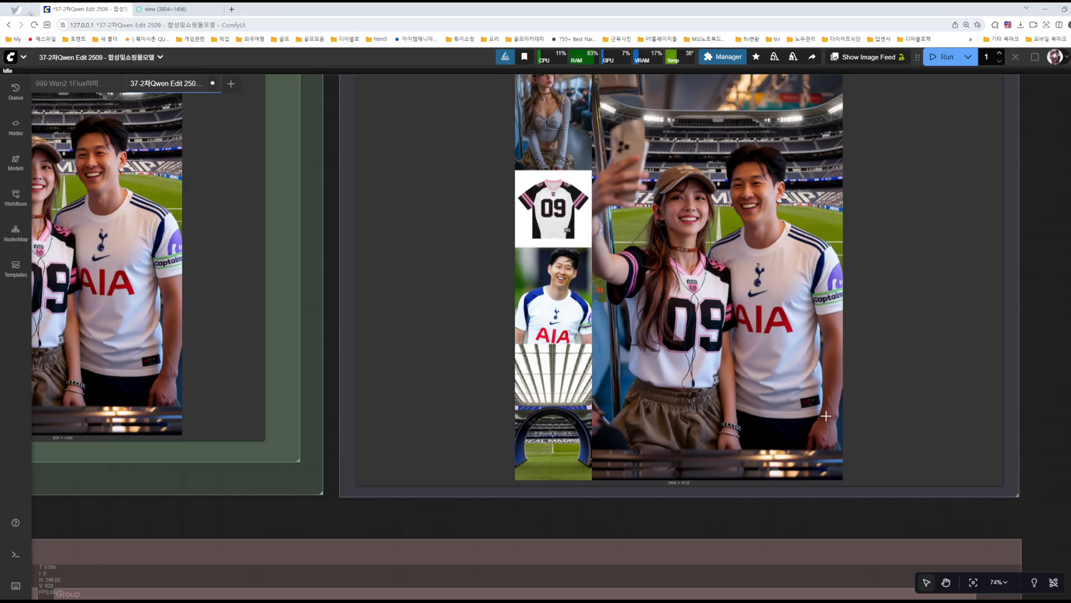
pyautogui.moveTo(1040, 352); pyautogui.dragTo(1007, 395)
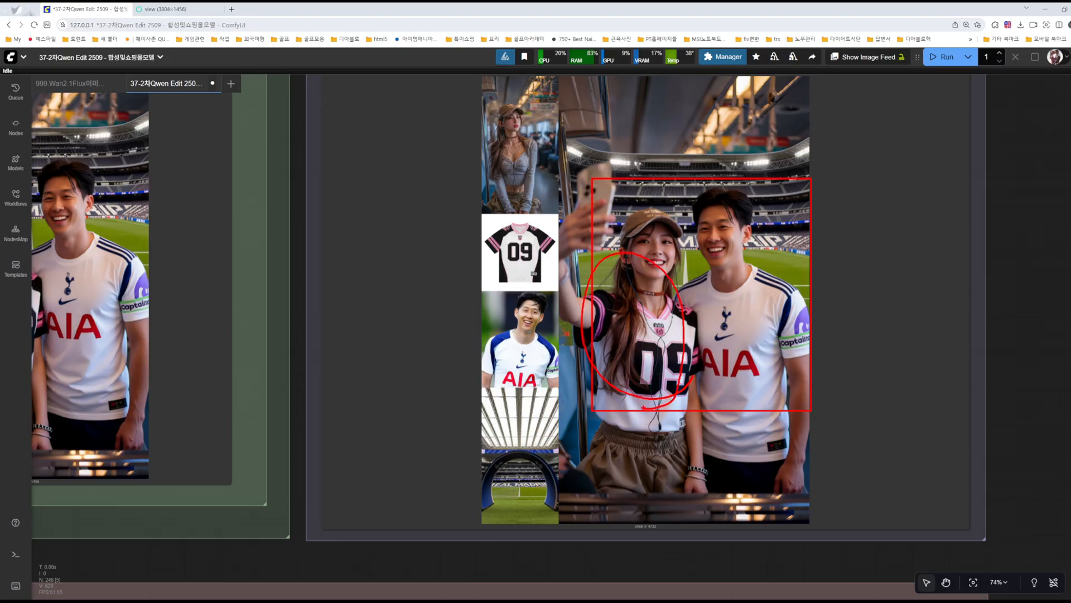
pyautogui.scroll(-5, 724, 397)
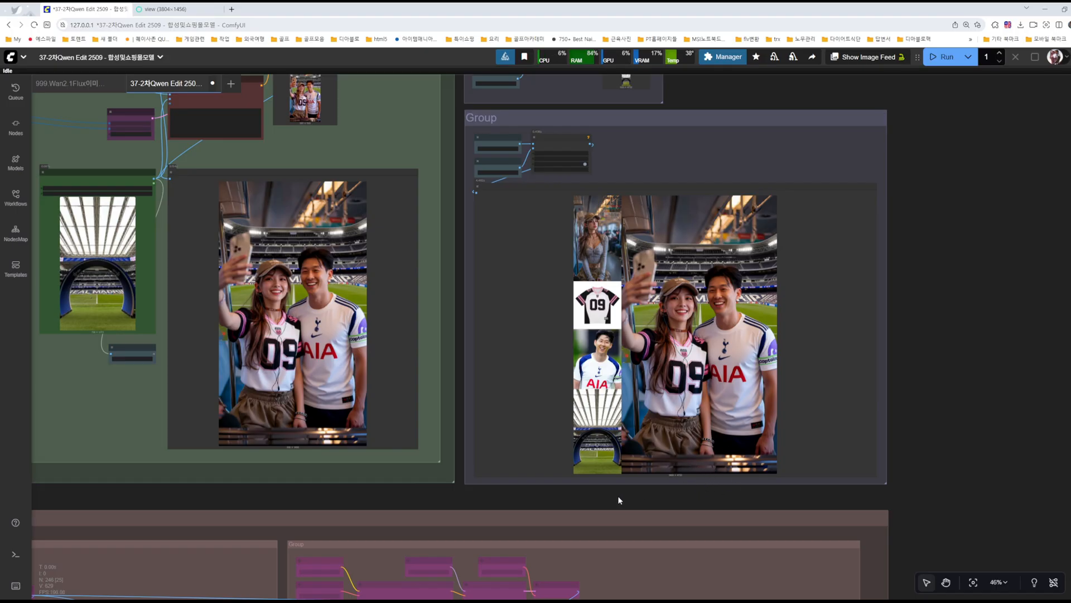
# - Bypass all of Main1's groups together with the Main1 Multi image group and the comparison group
pyautogui.moveTo(369, 496); pyautogui.dragTo(897, 443)
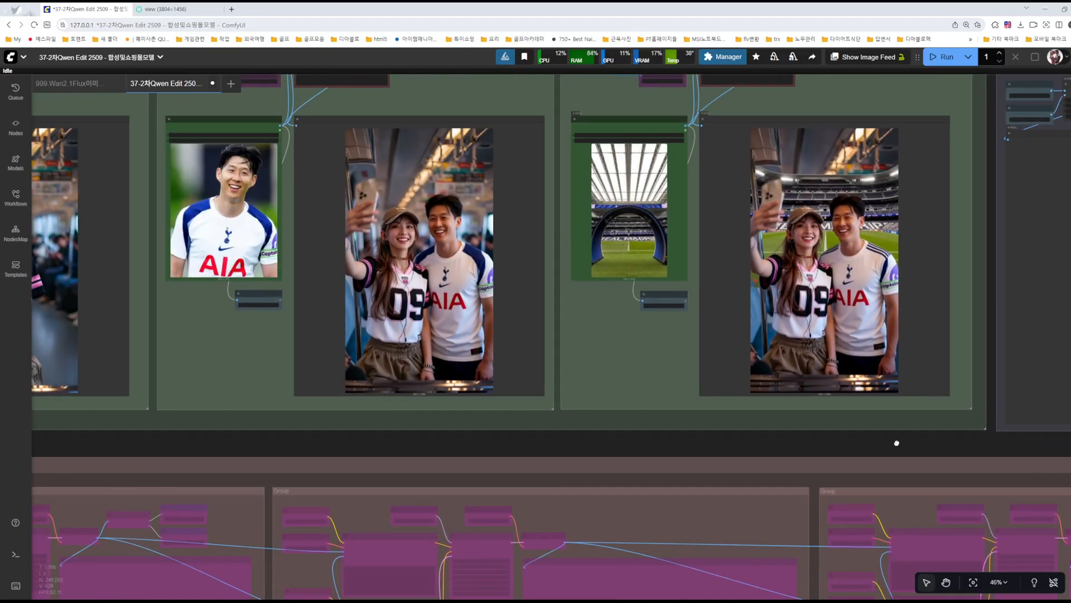
pyautogui.scroll(-6, 581, 424)
pyautogui.moveTo(403, 434); pyautogui.dragTo(591, 469)
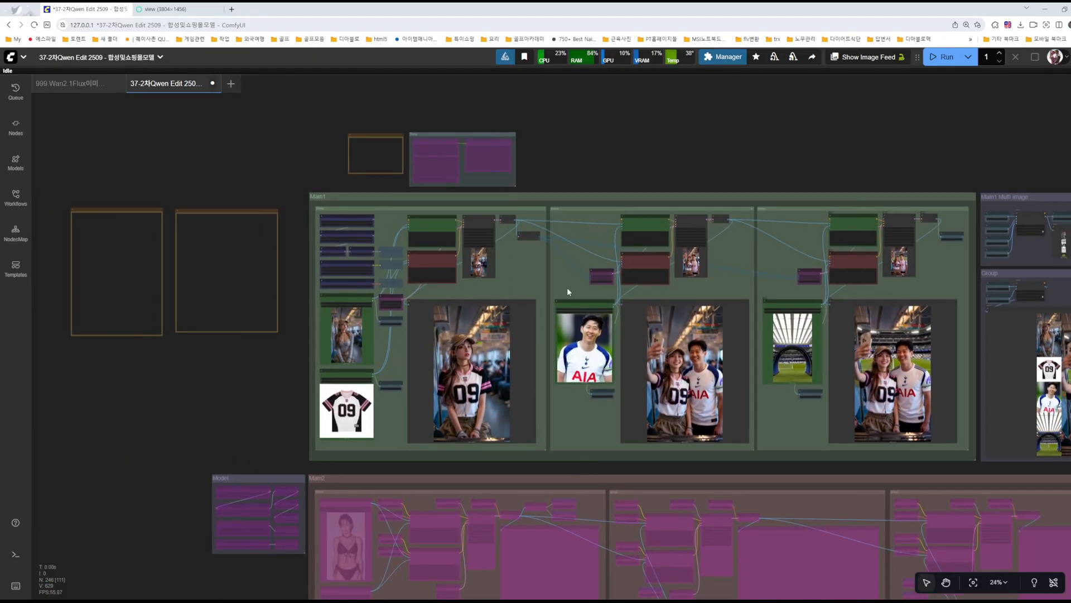
pyautogui.moveTo(613, 160); pyautogui.dragTo(626, 185)
pyautogui.scroll(3, 608, 182)
pyautogui.moveTo(863, 186); pyautogui.dragTo(692, 195)
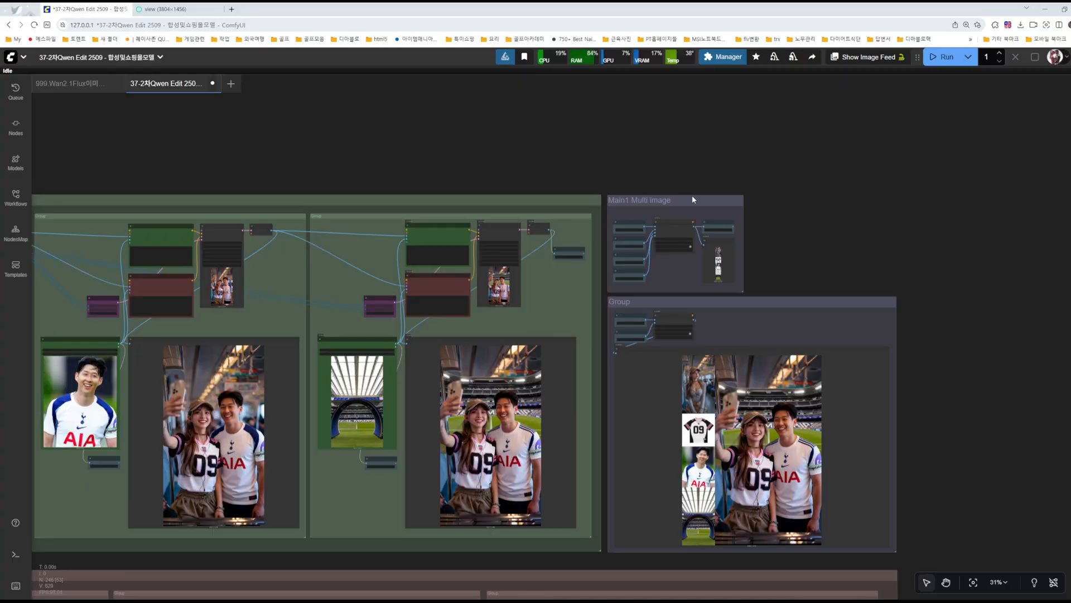
pyautogui.scroll(5, 708, 193)
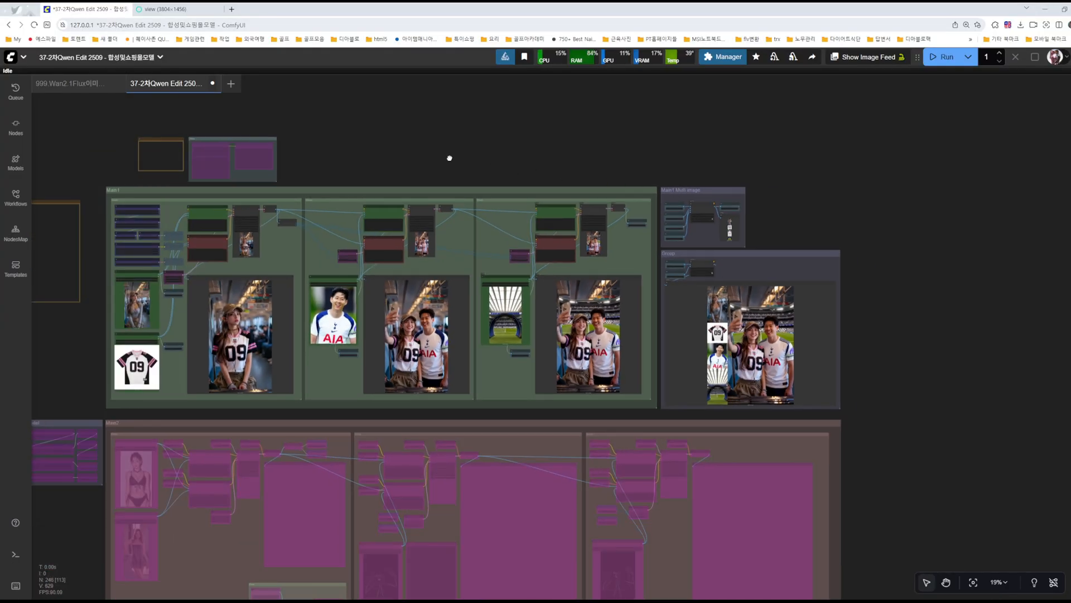
pyautogui.moveTo(450, 158); pyautogui.dragTo(617, 148)
pyautogui.moveTo(268, 402); pyautogui.dragTo(1047, 177)
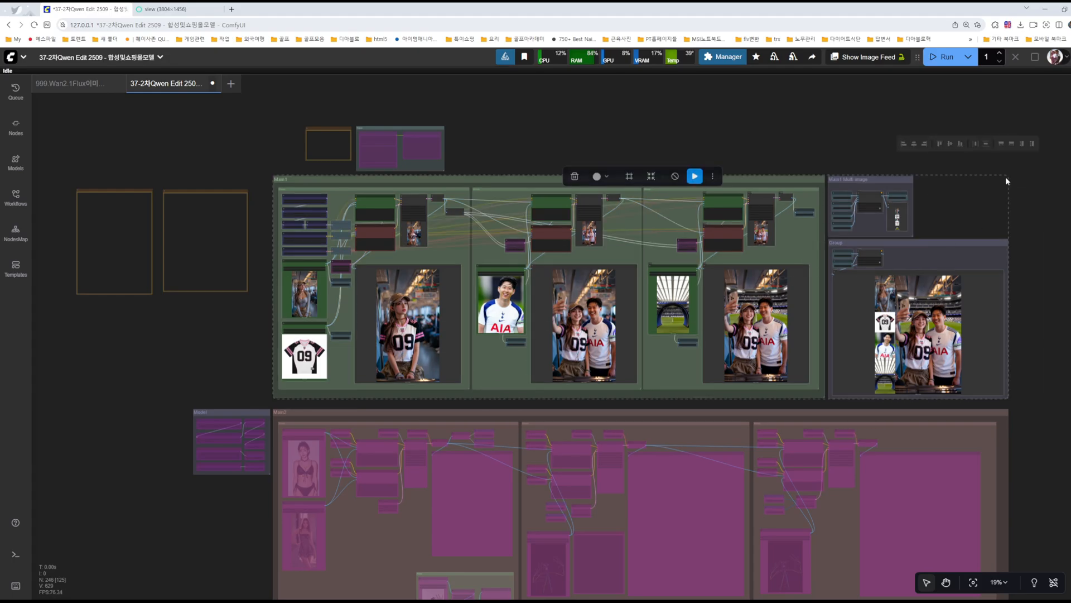
pyautogui.click(675, 178)
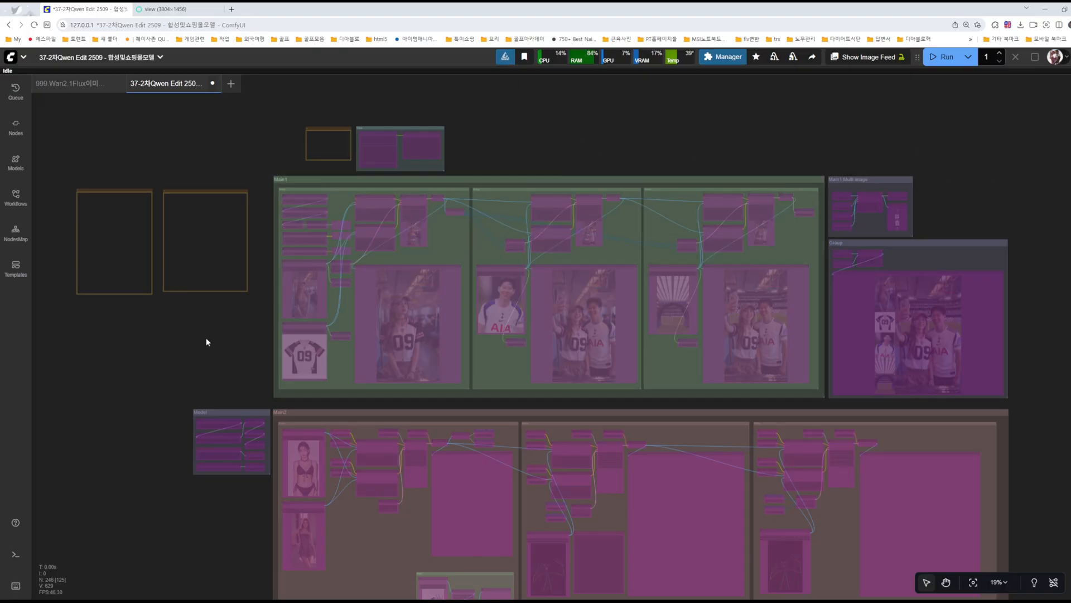
# - Examine Main1's loader nodes and the separate Model group beside Main2
pyautogui.moveTo(206, 337); pyautogui.dragTo(269, 430)
pyautogui.scroll(-2, 235, 186)
pyautogui.scroll(-1, 259, 283)
pyautogui.scroll(5, 356, 245)
pyautogui.scroll(6, 356, 245)
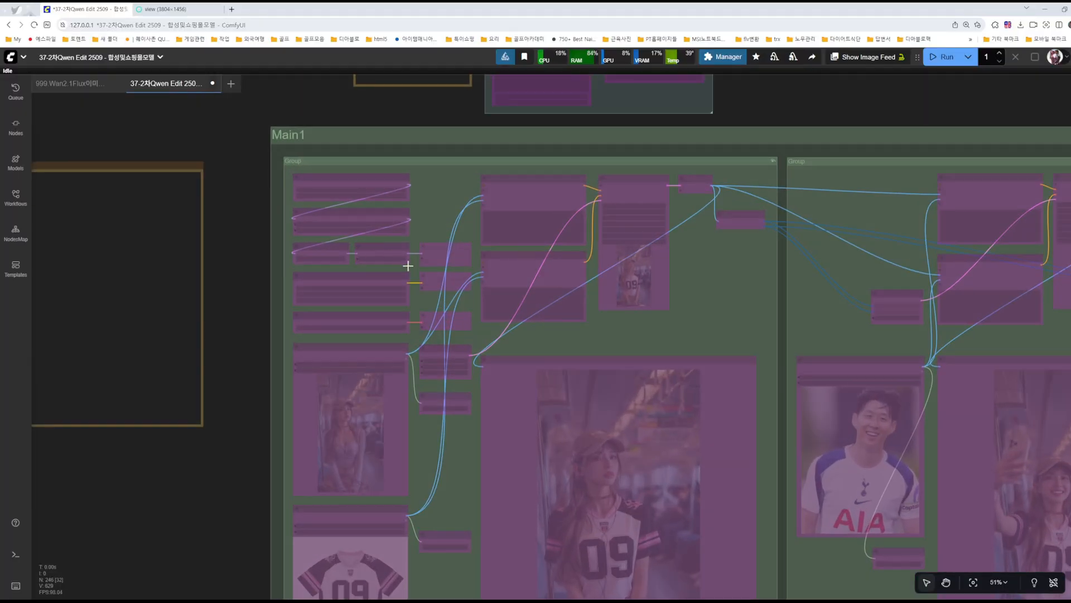
pyautogui.scroll(4, 363, 320)
pyautogui.scroll(-9, 365, 287)
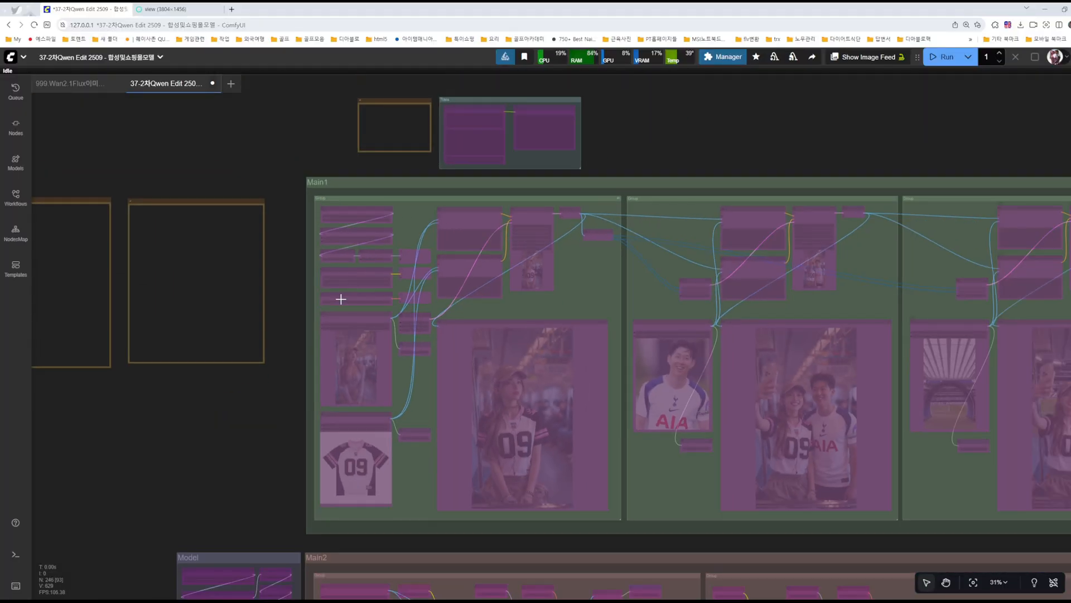
pyautogui.moveTo(276, 412); pyautogui.dragTo(381, 138)
pyautogui.scroll(6, 354, 285)
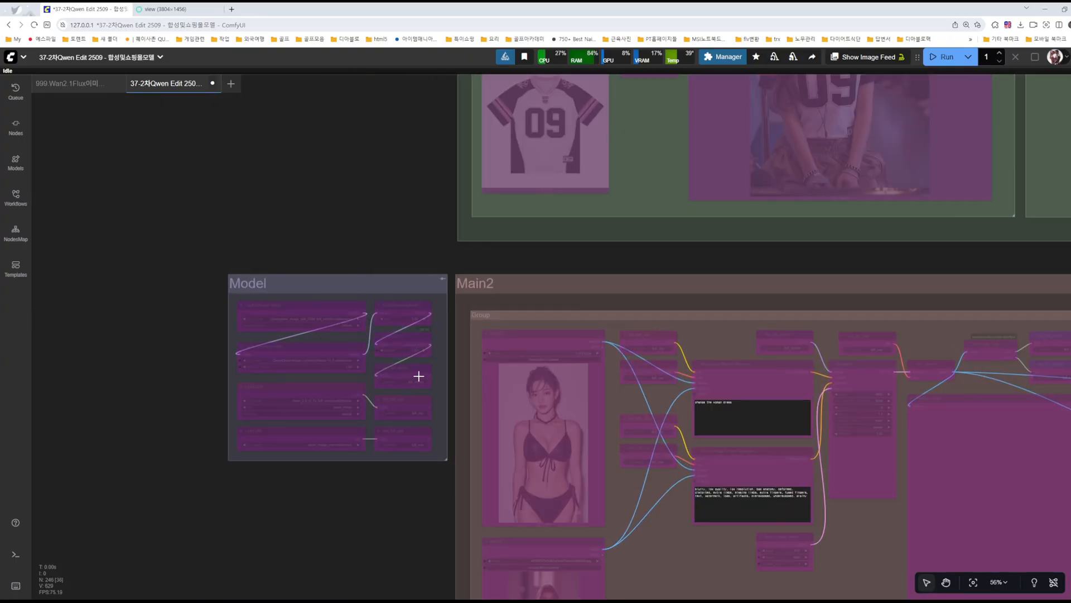
pyautogui.scroll(-6, 418, 390)
pyautogui.scroll(-3, 280, 333)
pyautogui.scroll(11, 279, 309)
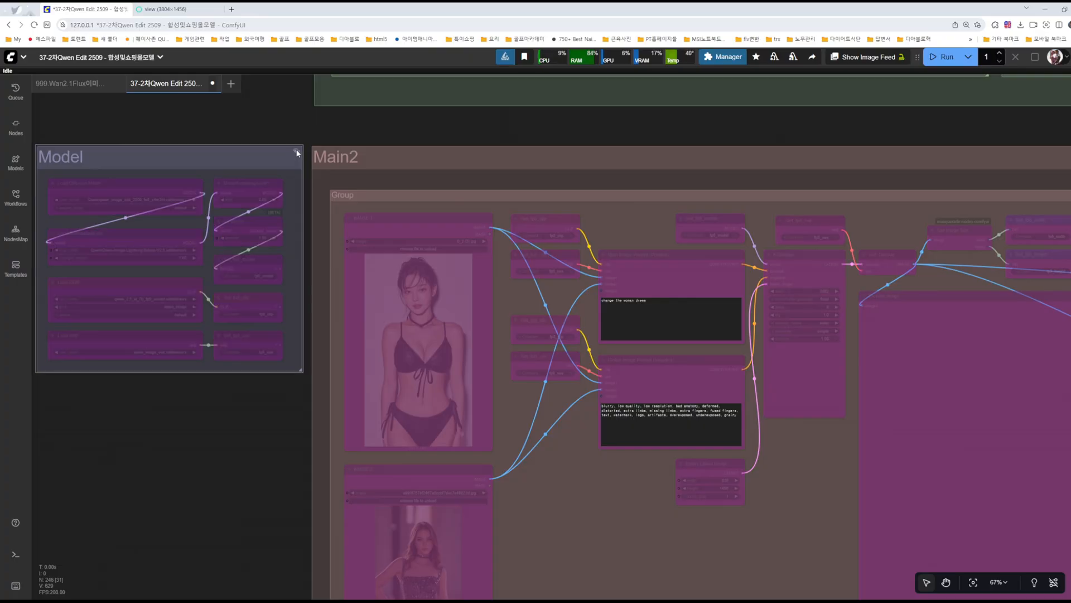
pyautogui.scroll(-5, 199, 456)
pyautogui.scroll(-8, 199, 456)
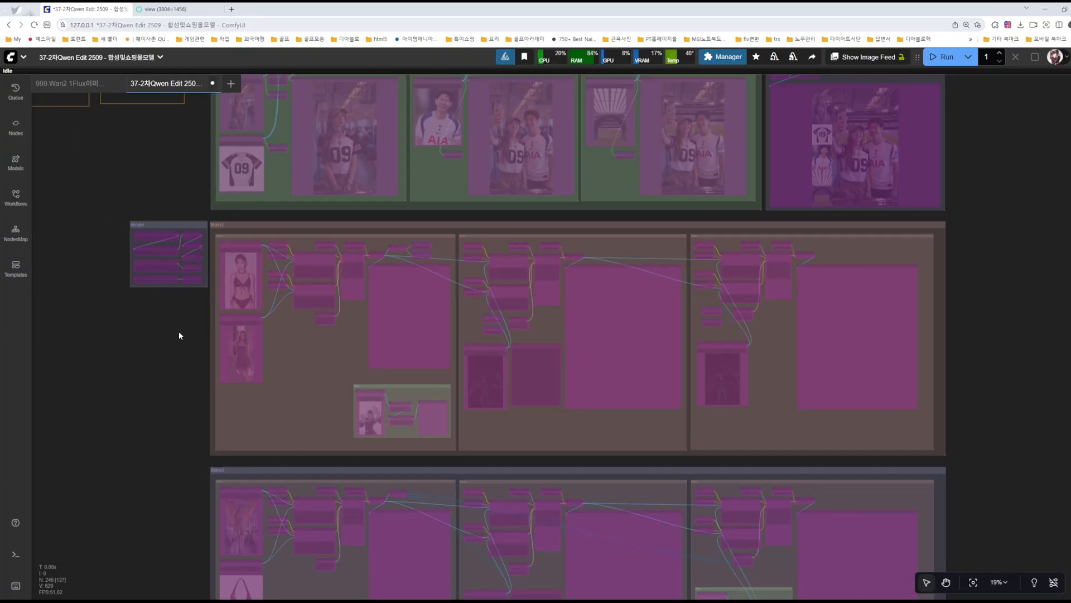
# - Take the Model group and all of Main2's groups out of bypass
pyautogui.moveTo(117, 218); pyautogui.dragTo(998, 461)
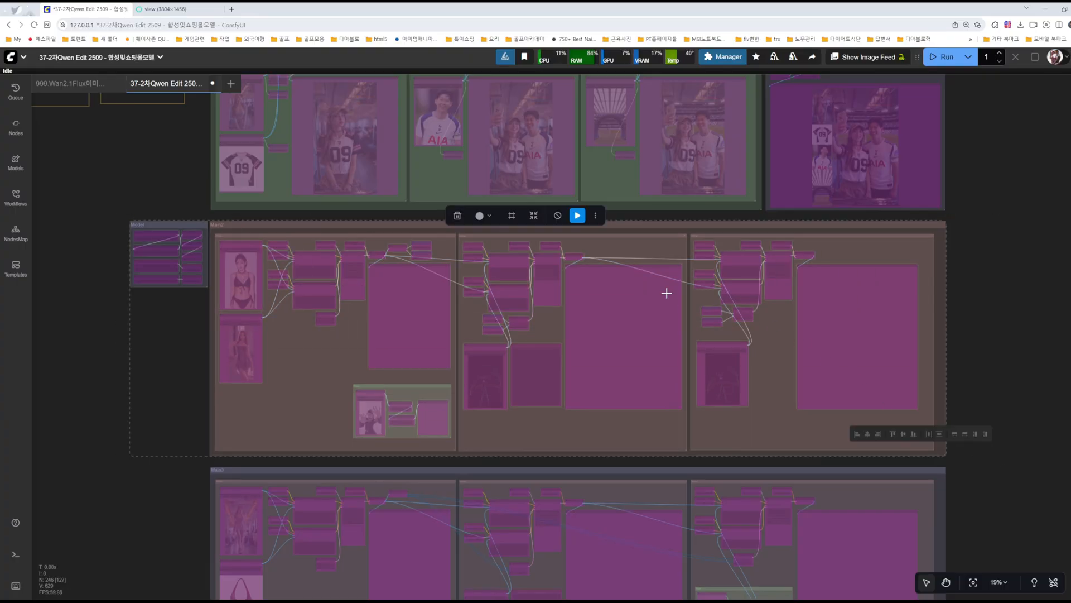
pyautogui.click(558, 216)
pyautogui.click(149, 318)
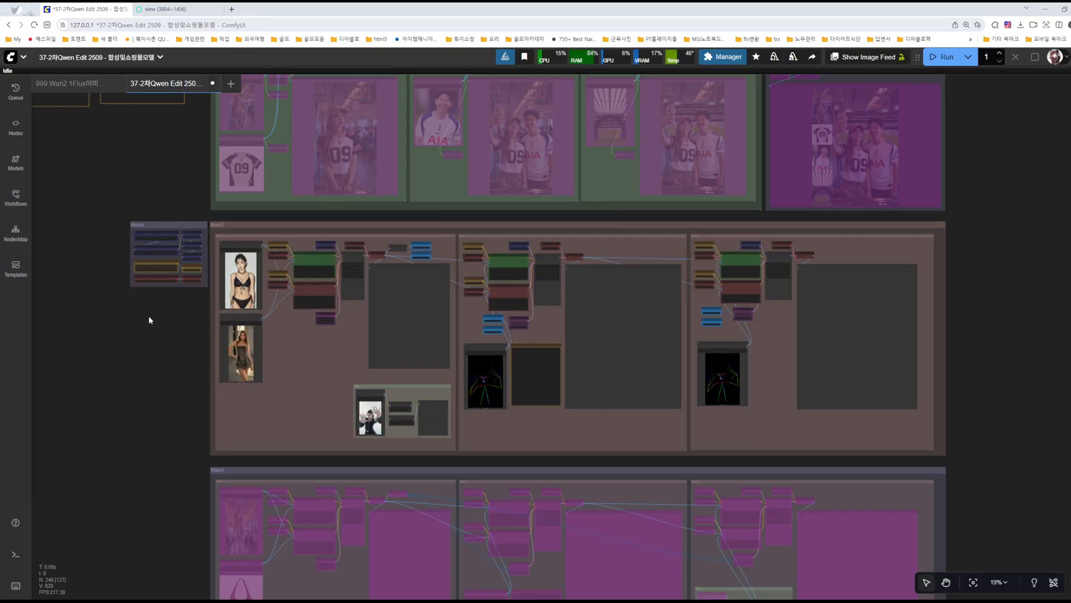
# - Bypass Main2's third and second groups, leaving only its first group active
pyautogui.scroll(5, 939, 332)
pyautogui.scroll(4, 983, 270)
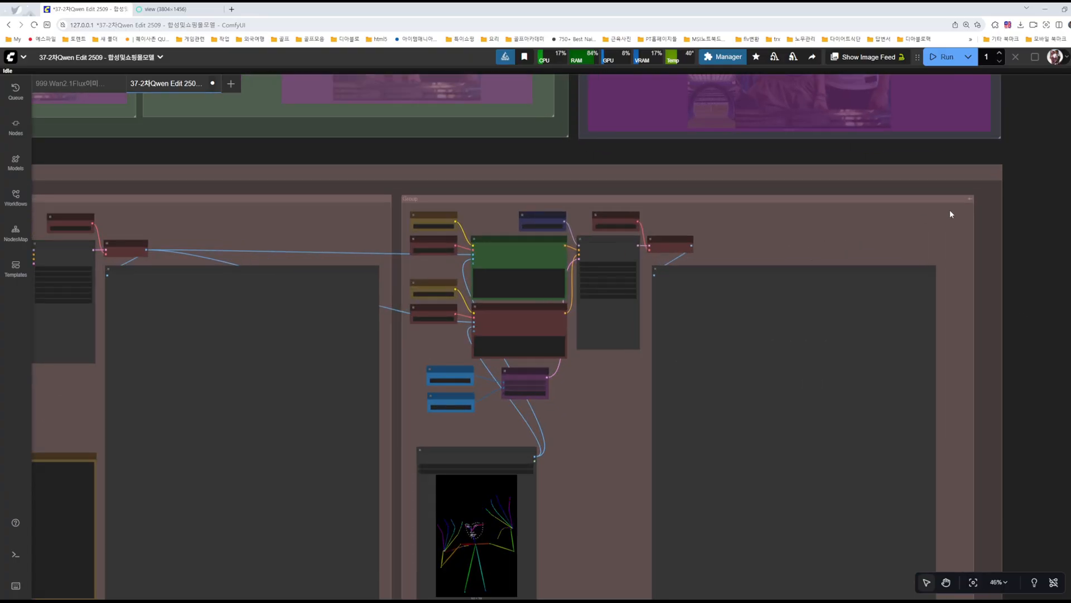
pyautogui.click(972, 199)
pyautogui.moveTo(305, 187); pyautogui.dragTo(598, 207)
pyautogui.click(680, 220)
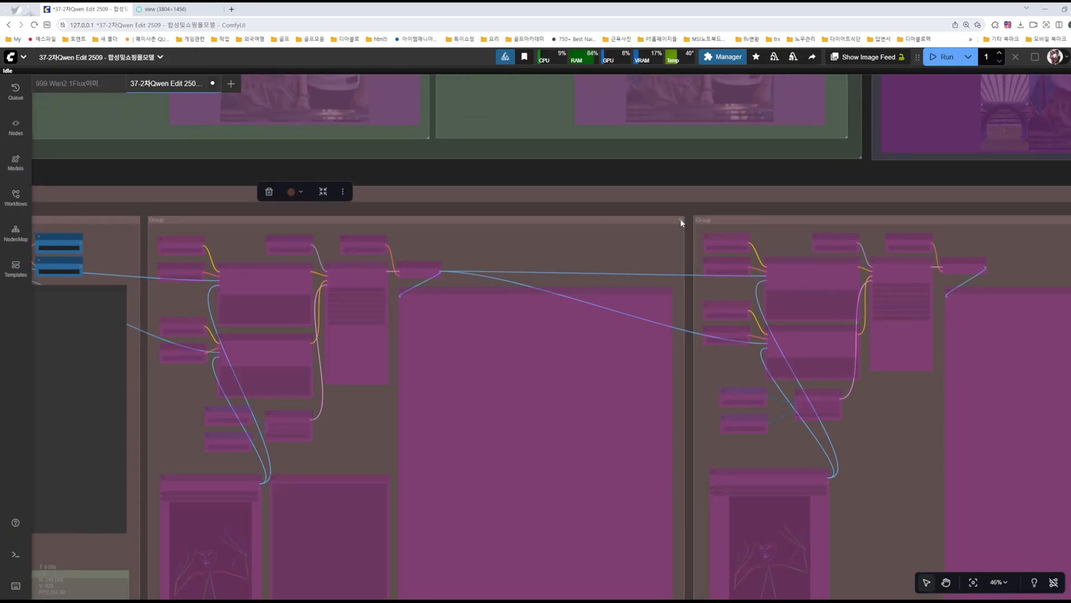
pyautogui.moveTo(531, 173); pyautogui.dragTo(905, 180)
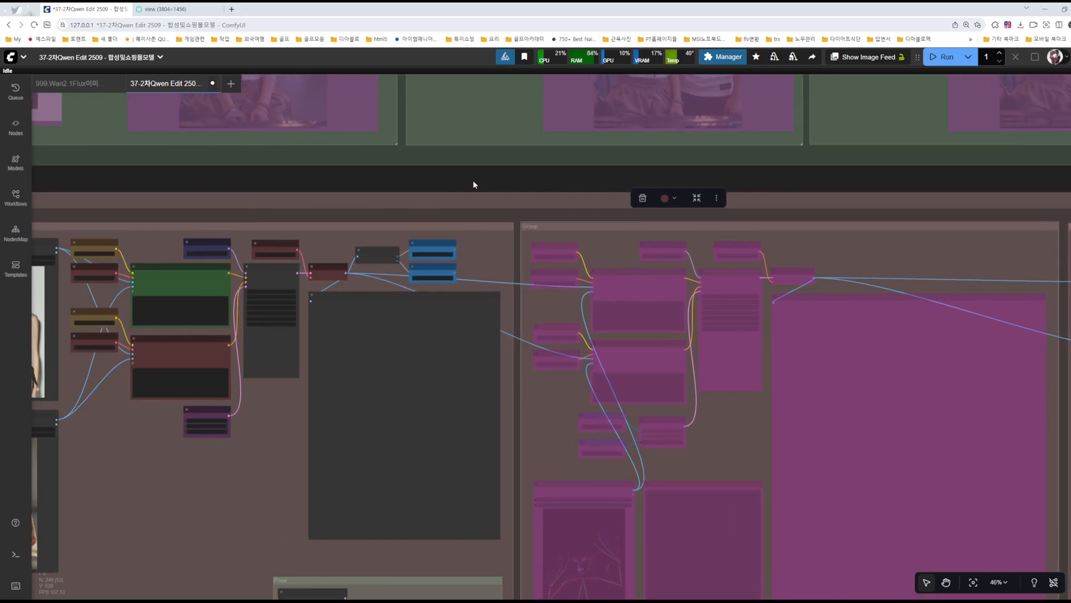
pyautogui.click(472, 181)
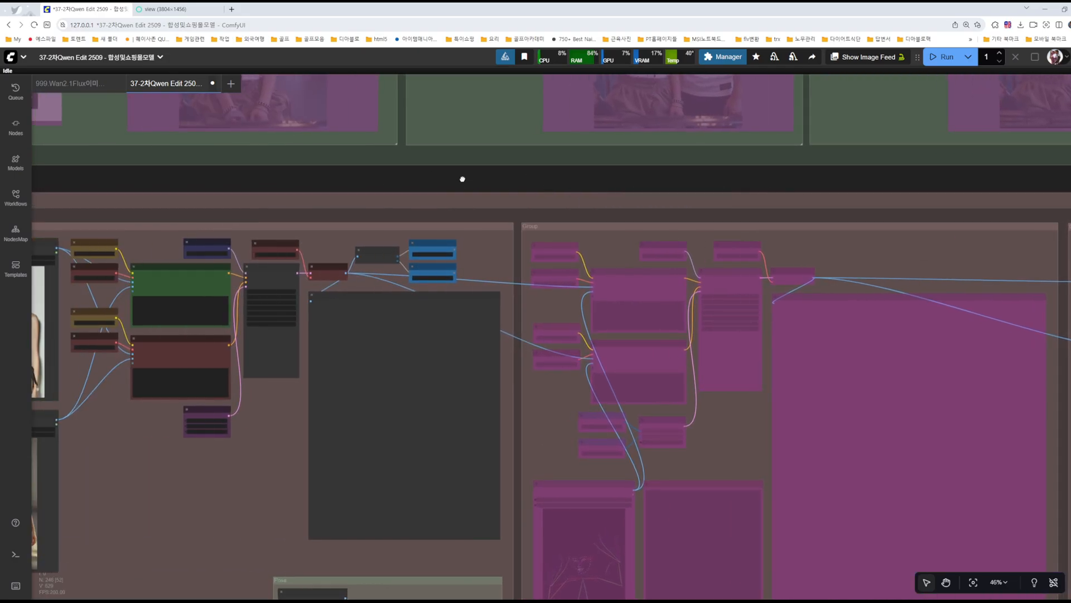
# - Examine the layout of Main2's first group and the dress photo loaded in IMAGE 2
pyautogui.moveTo(462, 179); pyautogui.dragTo(573, 215)
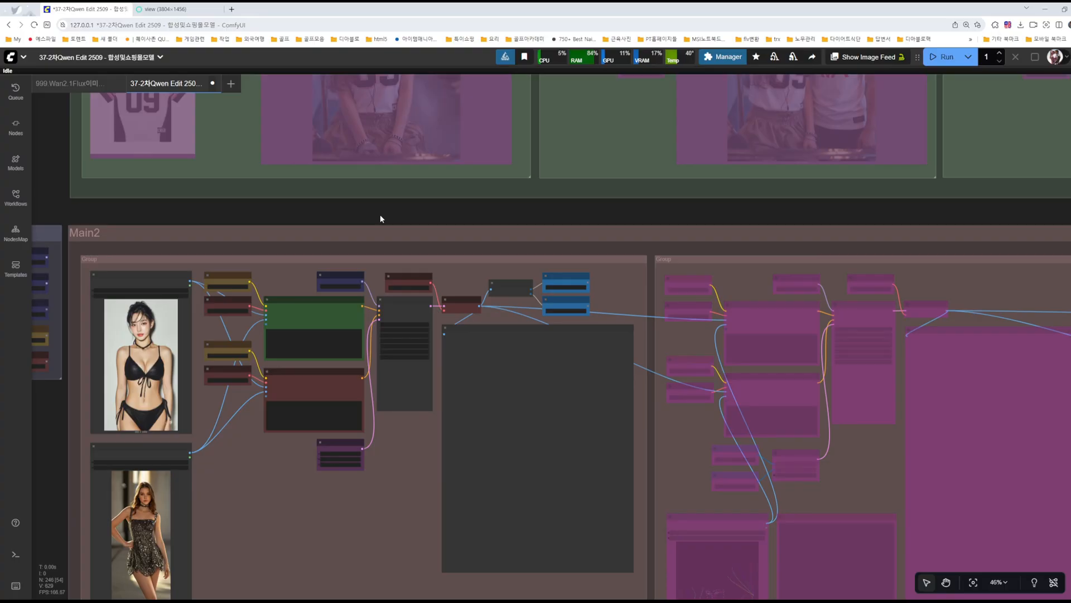
pyautogui.moveTo(337, 513); pyautogui.dragTo(480, 363)
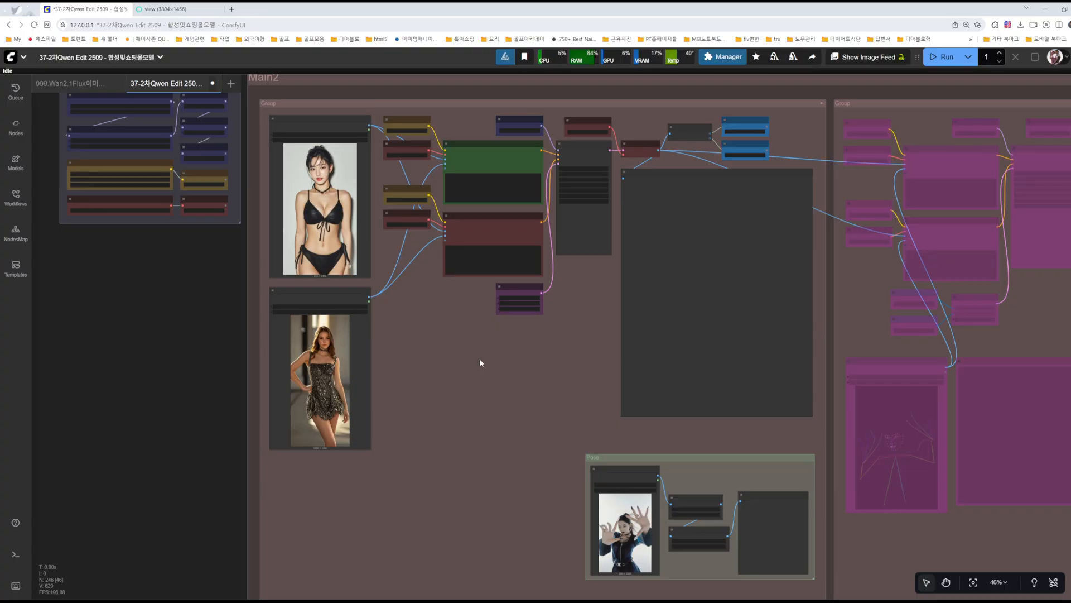
pyautogui.moveTo(438, 333); pyautogui.dragTo(435, 421)
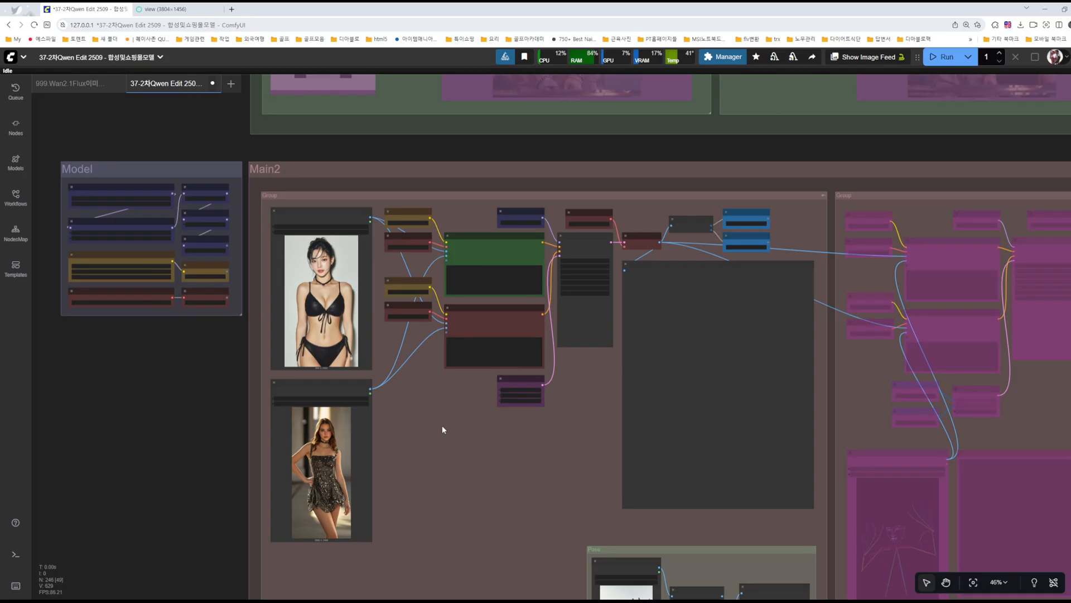
pyautogui.scroll(6, 443, 429)
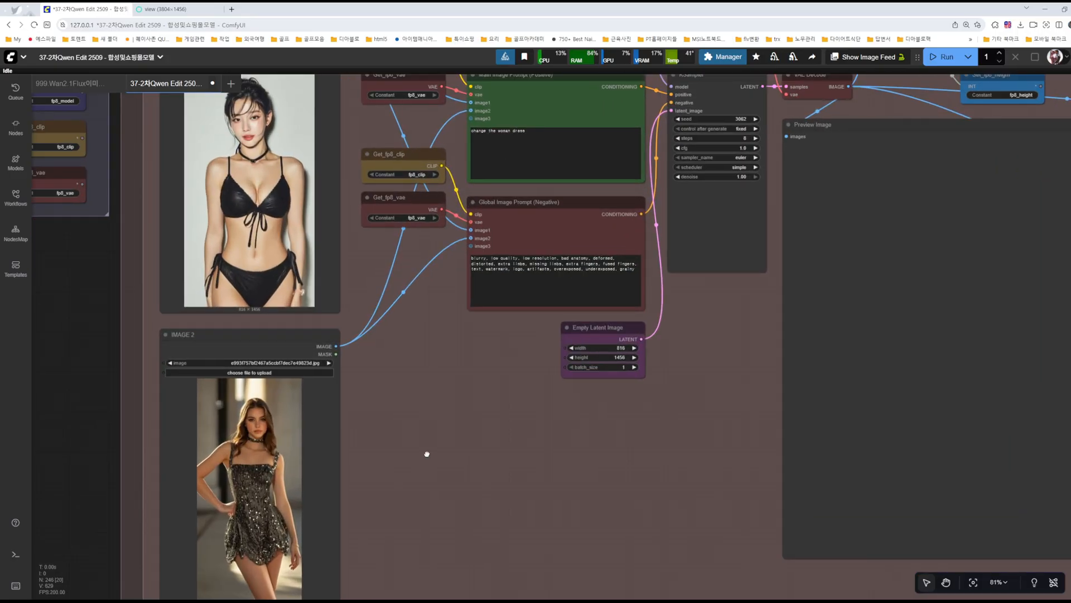
pyautogui.moveTo(427, 454); pyautogui.dragTo(575, 387)
pyautogui.scroll(4, 576, 438)
pyautogui.scroll(4, 502, 455)
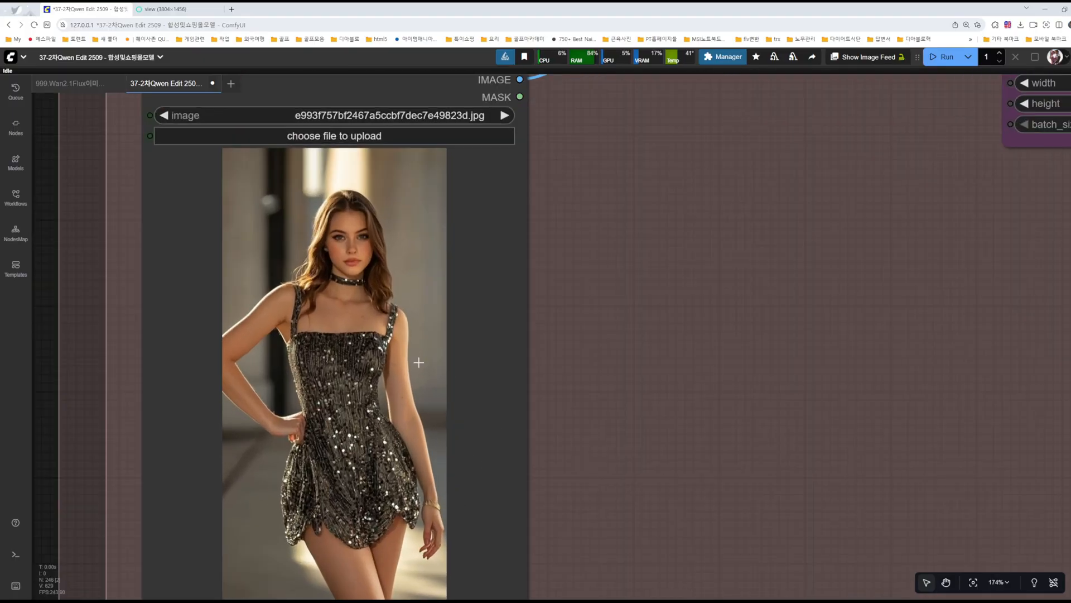
pyautogui.scroll(-3, 419, 362)
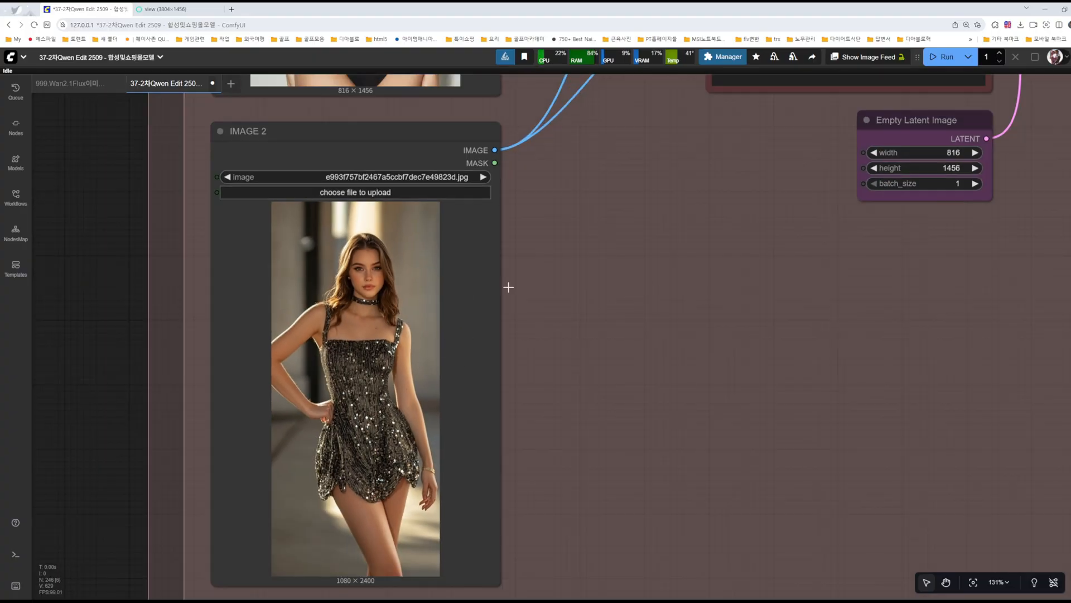
# - Examine the source photo in IMAGE 1 and the image connections into the negative prompt node
pyautogui.scroll(-3, 659, 297)
pyautogui.moveTo(660, 301); pyautogui.dragTo(586, 487)
pyautogui.scroll(-3, 625, 340)
pyautogui.scroll(8, 443, 265)
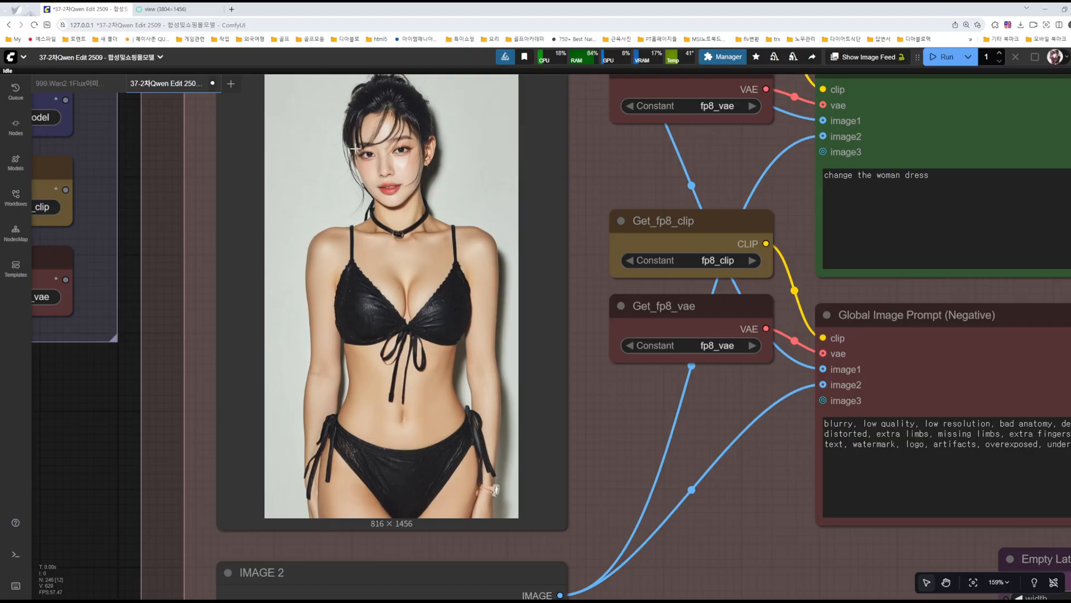
pyautogui.scroll(-7, 432, 223)
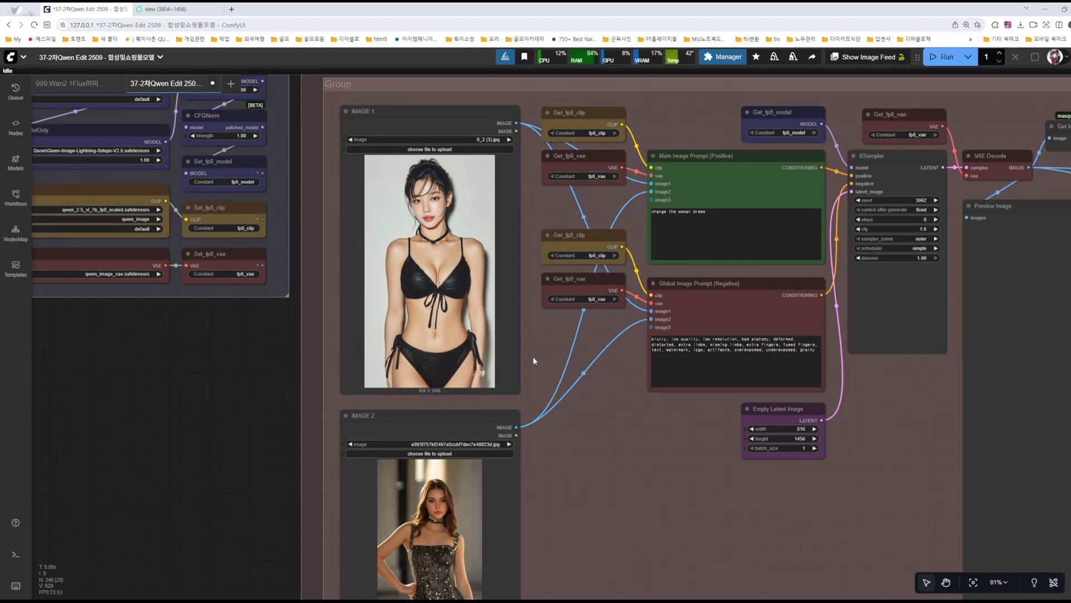
pyautogui.moveTo(599, 444); pyautogui.dragTo(457, 490)
pyautogui.scroll(6, 480, 304)
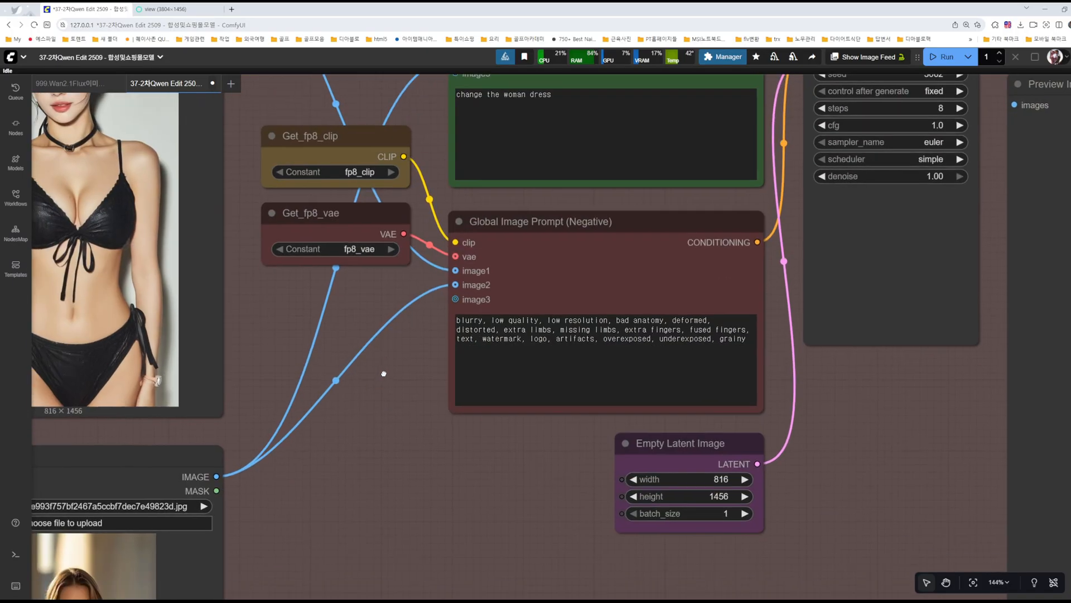
pyautogui.scroll(-5, 393, 390)
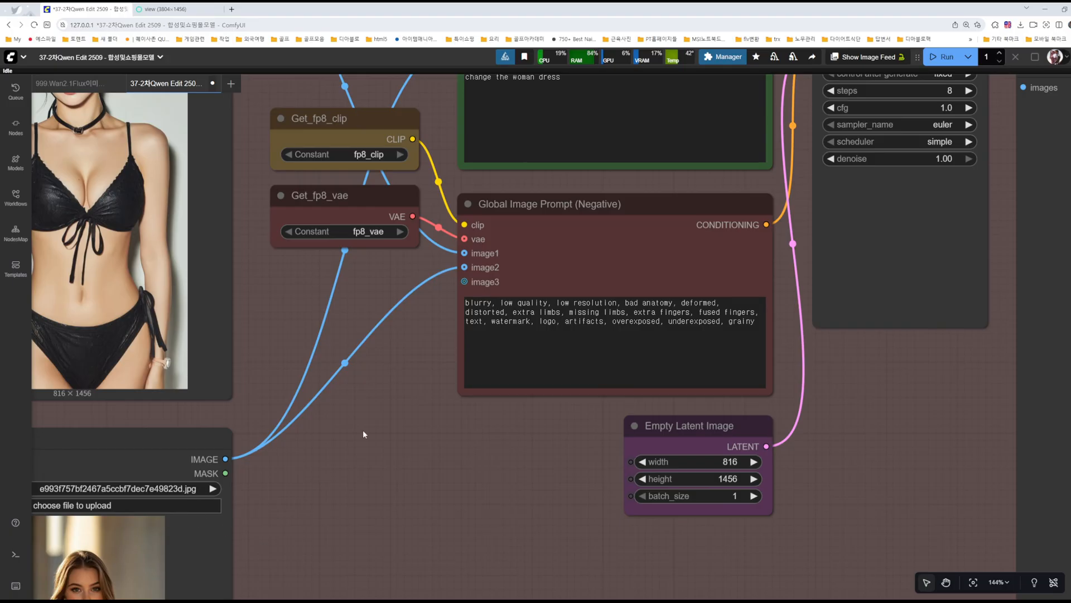
pyautogui.scroll(5, 392, 519)
pyautogui.scroll(5, 502, 246)
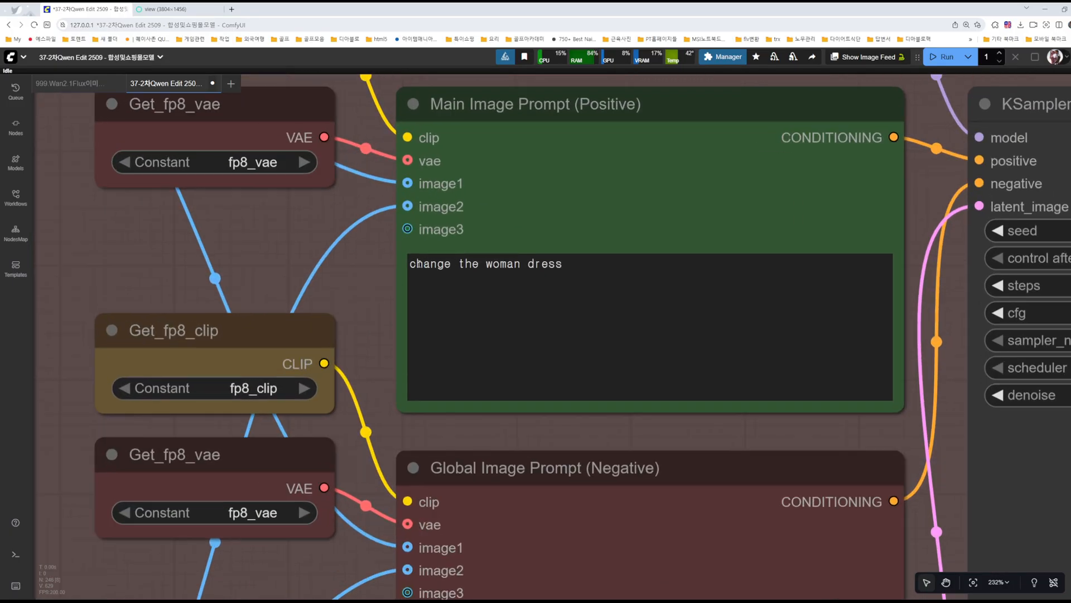
pyautogui.click(584, 264)
pyautogui.scroll(-1, 585, 264)
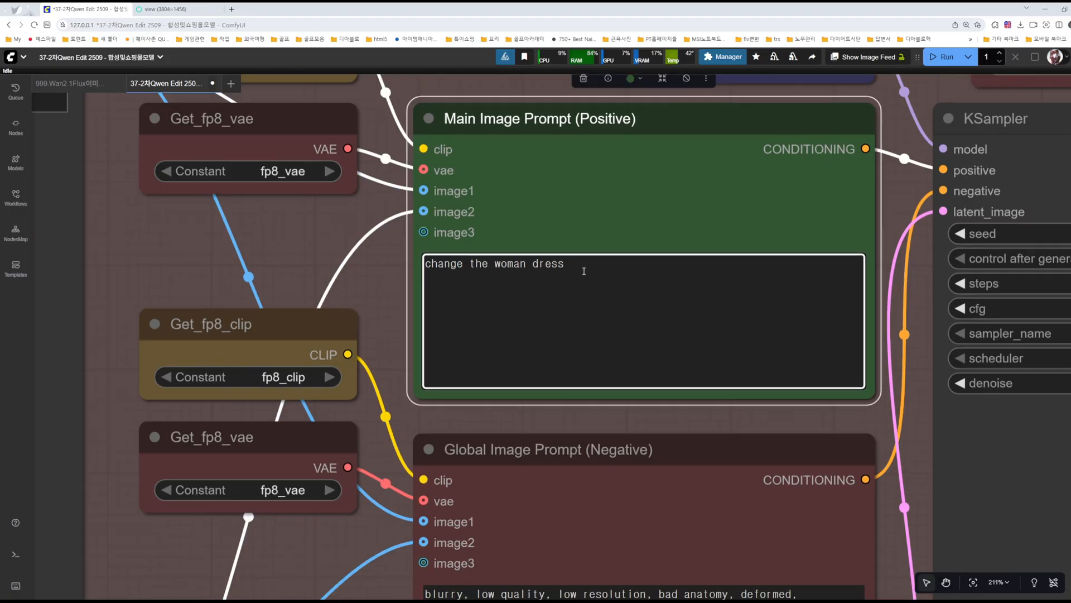
pyautogui.write('to sk')
pyautogui.press('BackSpace')
pyautogui.press('BackSpace')
pyautogui.write('the')
pyautogui.moveTo(565, 263); pyautogui.dragTo(613, 263)
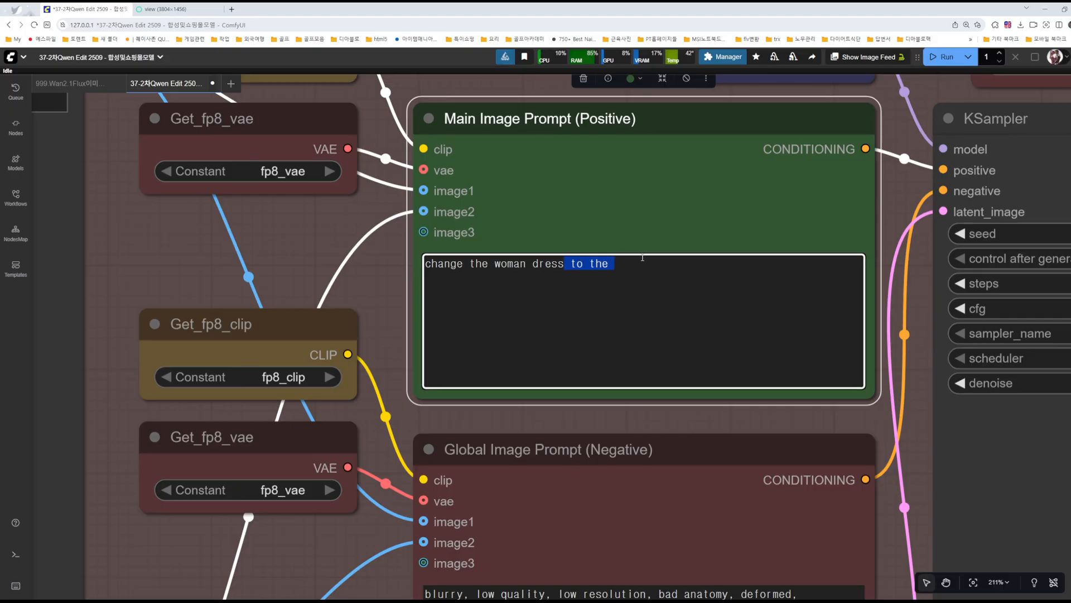
pyautogui.press('BackSpace')
pyautogui.click(358, 266)
# - Save the workflow with Main2's positive prompt reading "change the woman dress"
pyautogui.scroll(-5, 357, 263)
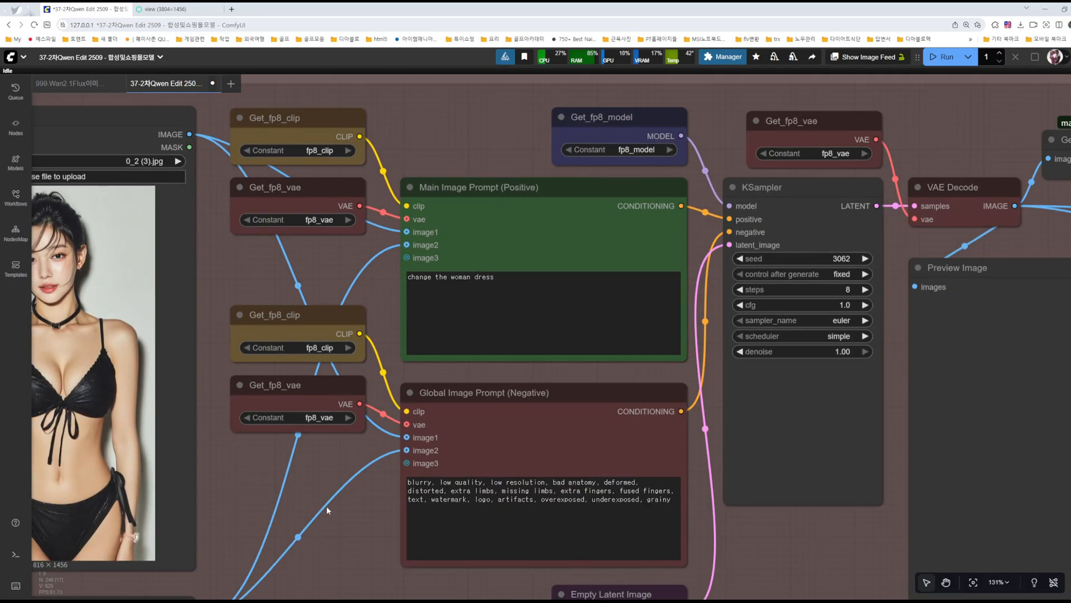
pyautogui.moveTo(316, 479); pyautogui.dragTo(319, 437)
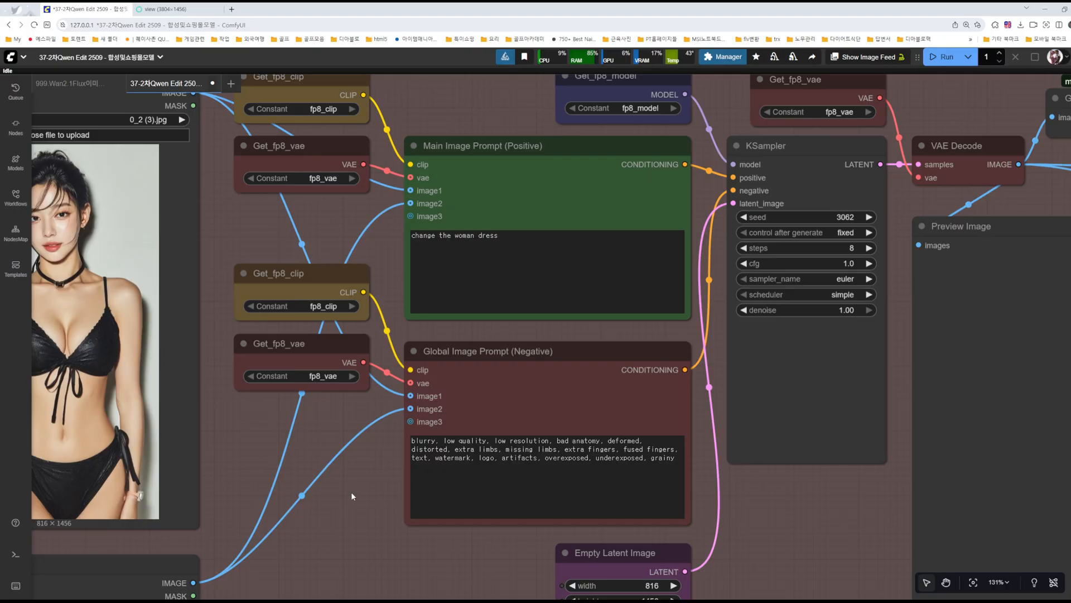
pyautogui.hotkey('ctrl', 's')
pyautogui.scroll(-3, 357, 487)
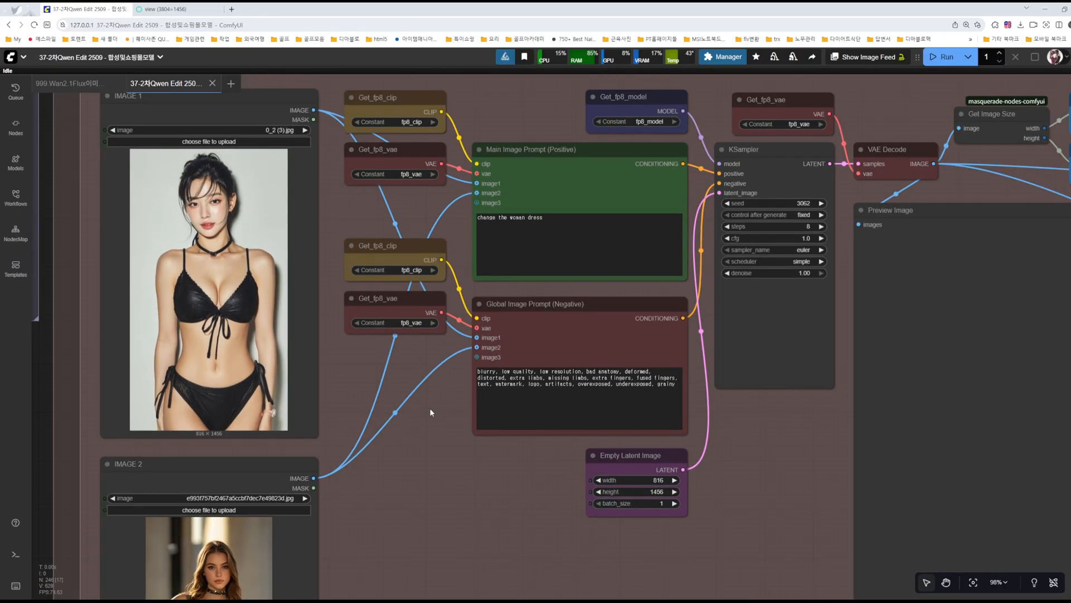
# - Examine the Model group's diffusion model, LoRA, CLIP and VAE loaders and the Set nodes they feed
pyautogui.scroll(-3, 430, 411)
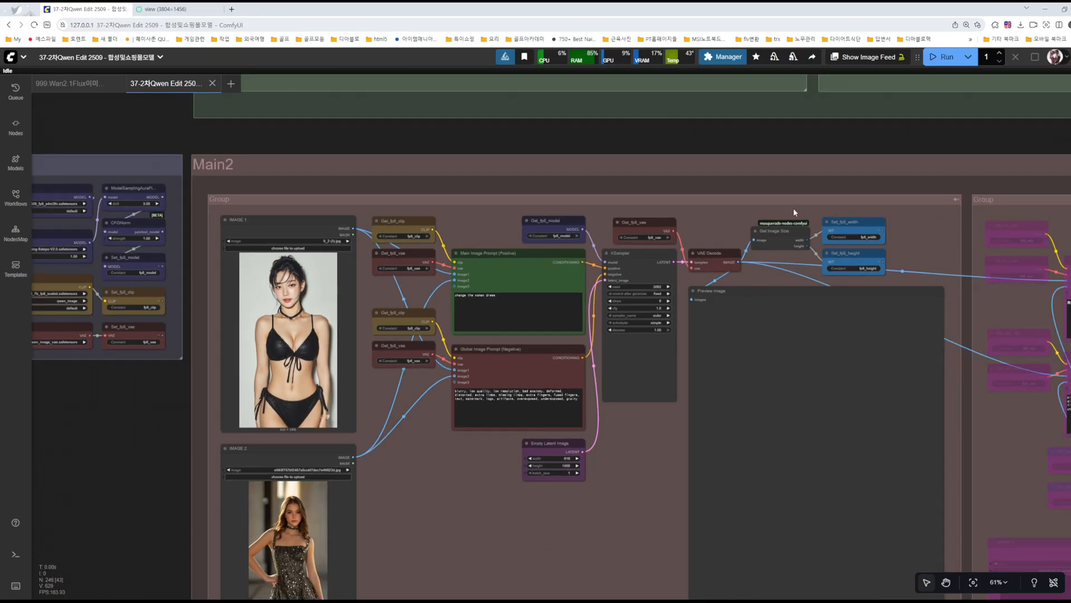
pyautogui.moveTo(395, 139); pyautogui.dragTo(527, 149)
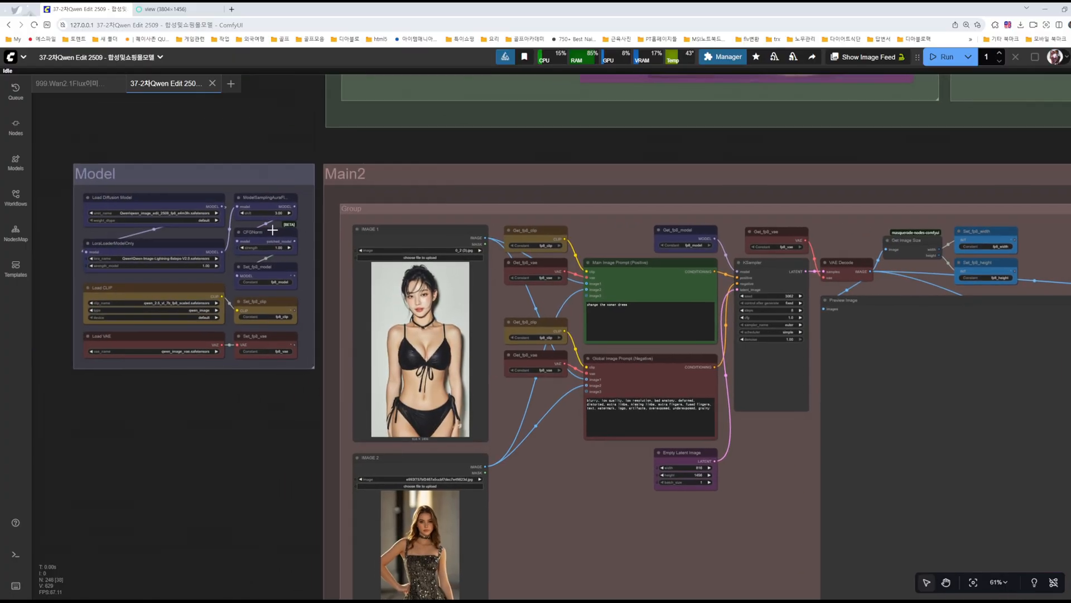
pyautogui.moveTo(243, 143); pyautogui.dragTo(328, 135)
pyautogui.scroll(5, 277, 161)
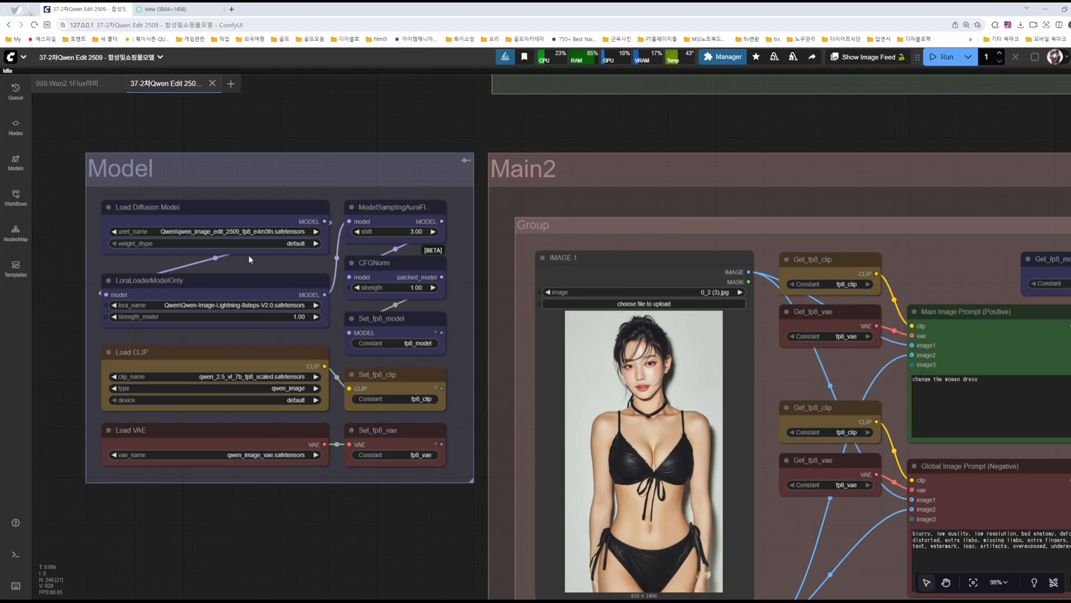
pyautogui.scroll(7, 148, 249)
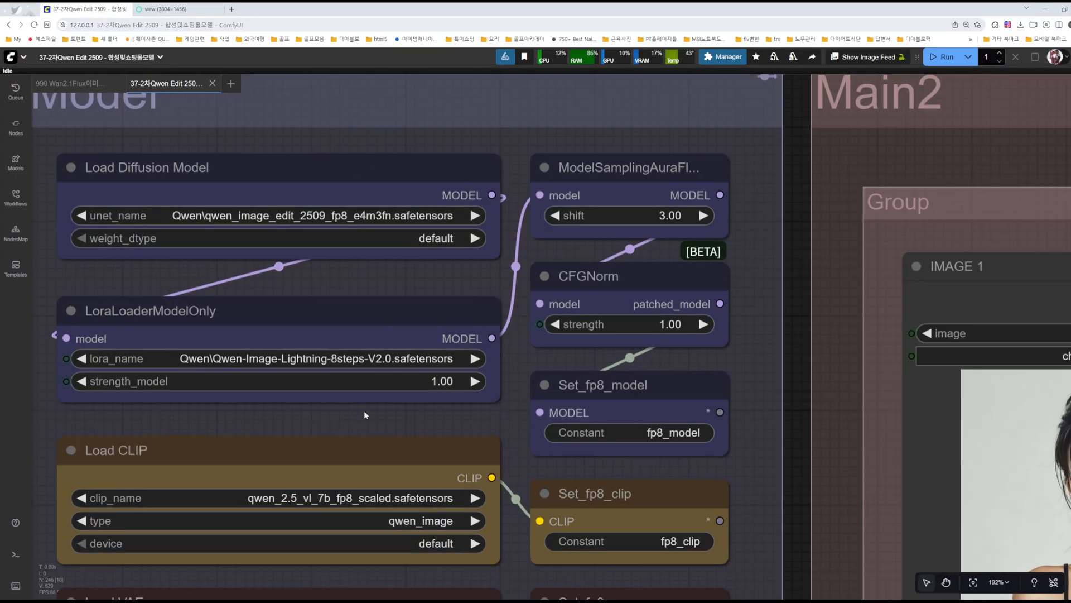
pyautogui.moveTo(371, 426); pyautogui.dragTo(313, 318)
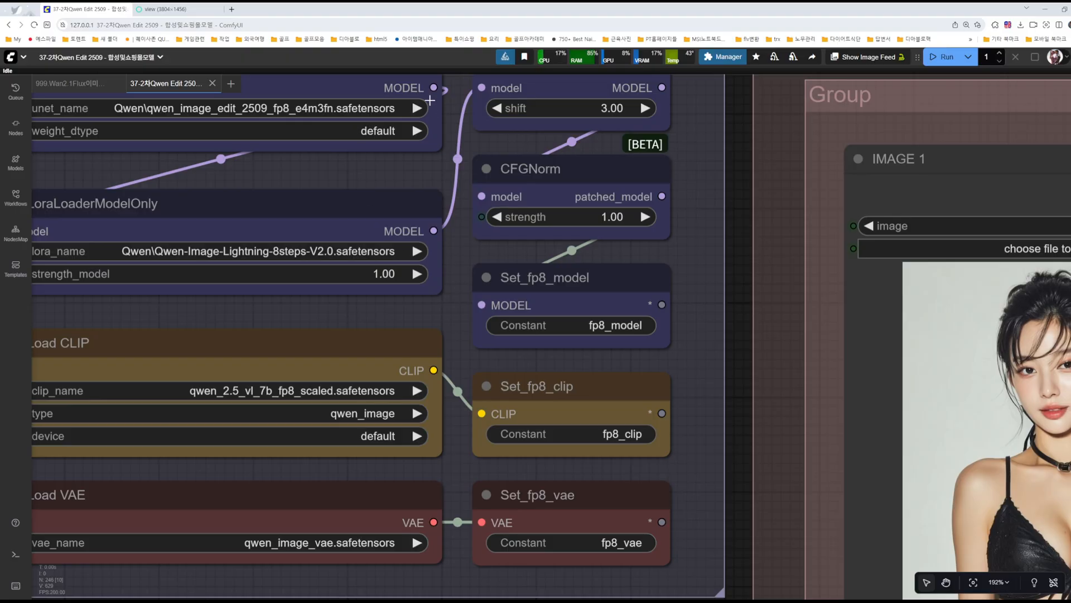
pyautogui.moveTo(705, 170); pyautogui.dragTo(666, 255)
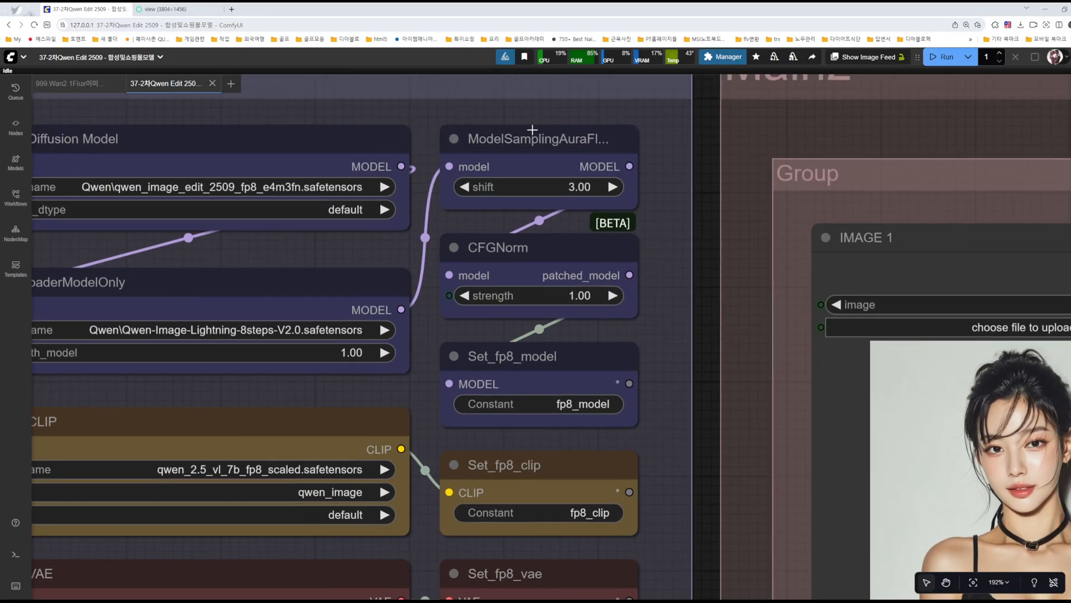
pyautogui.scroll(-2, 655, 380)
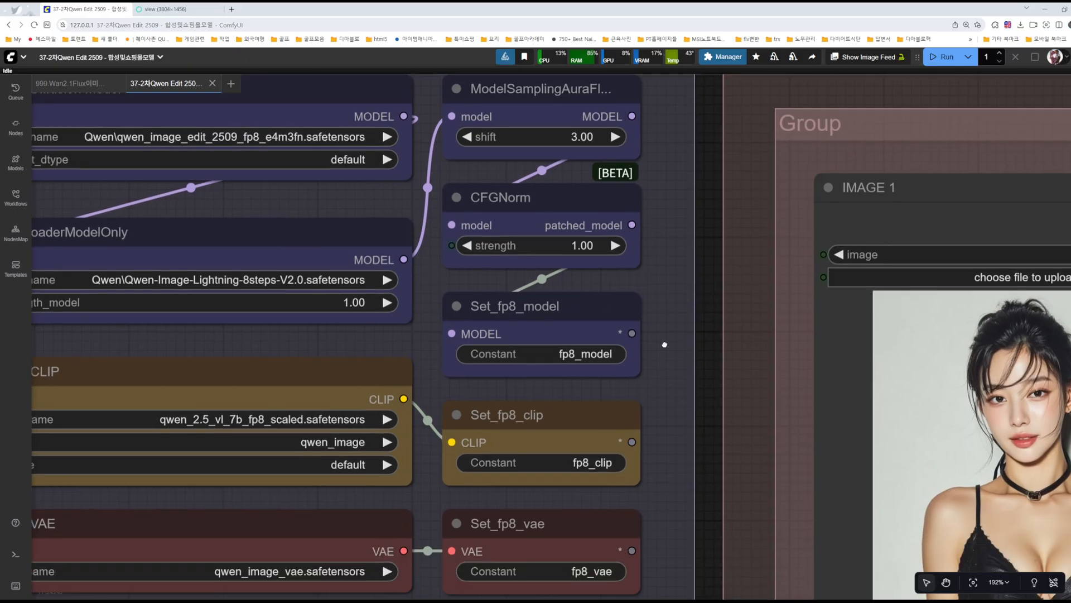
# - Outline the three Set_fp8 nodes in red, trace the model, CLIP and VAE paths toward Main2, and clear the markings
pyautogui.moveTo(473, 229)
pyautogui.mouseDown()
pyautogui.moveTo(545, 268)
pyautogui.moveTo(641, 298)
pyautogui.mouseUp()
pyautogui.moveTo(473, 321); pyautogui.dragTo(640, 390)
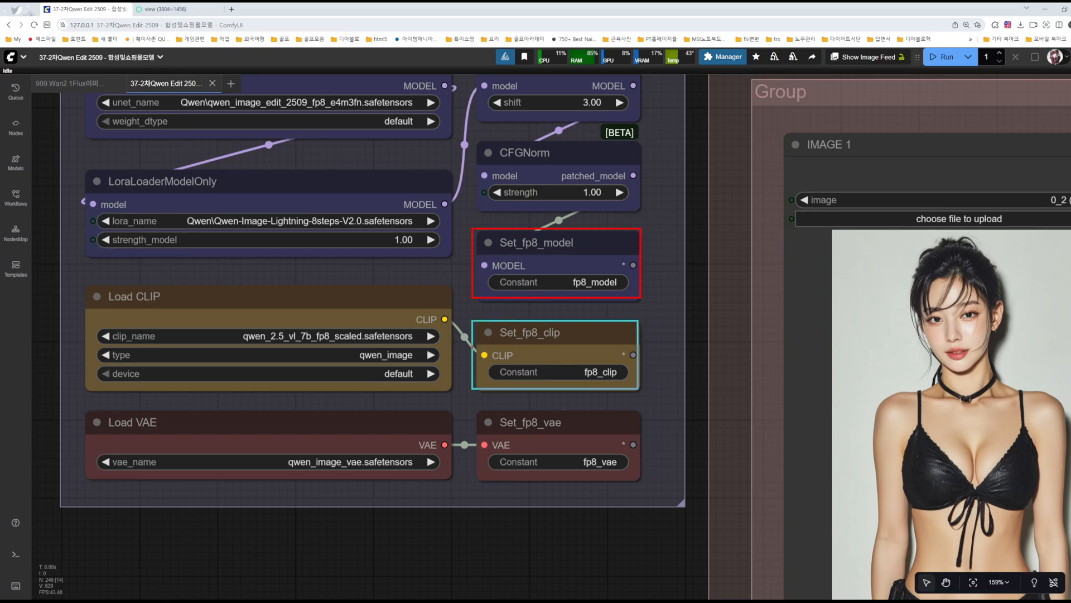
pyautogui.moveTo(473, 404); pyautogui.dragTo(628, 482)
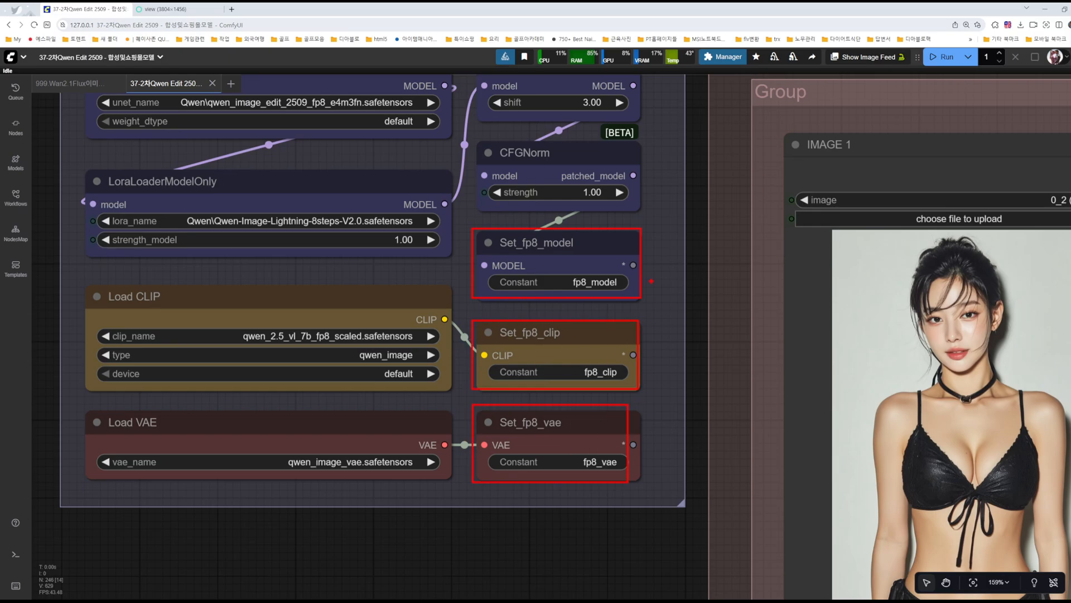
pyautogui.moveTo(636, 263); pyautogui.dragTo(768, 179)
pyautogui.moveTo(644, 357); pyautogui.dragTo(780, 226)
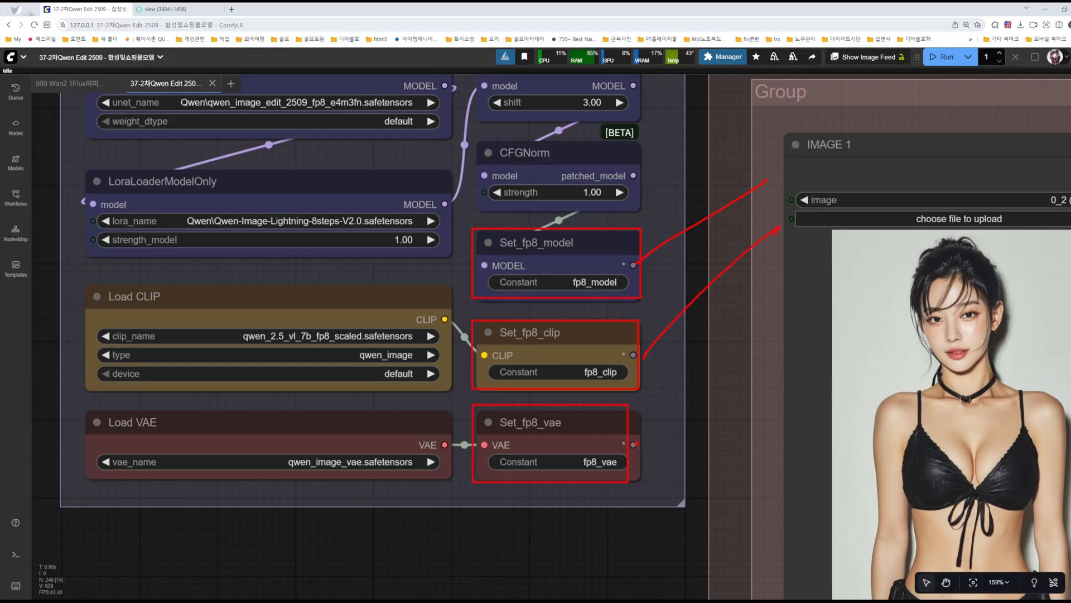
pyautogui.moveTo(637, 444); pyautogui.dragTo(831, 283)
pyautogui.moveTo(322, 90)
pyautogui.mouseDown()
pyautogui.moveTo(429, 110)
pyautogui.moveTo(153, 192)
pyautogui.moveTo(413, 216)
pyautogui.moveTo(564, 85)
pyautogui.moveTo(549, 161)
pyautogui.moveTo(600, 189)
pyautogui.moveTo(524, 253)
pyautogui.mouseUp()
pyautogui.moveTo(614, 282); pyautogui.dragTo(855, 131)
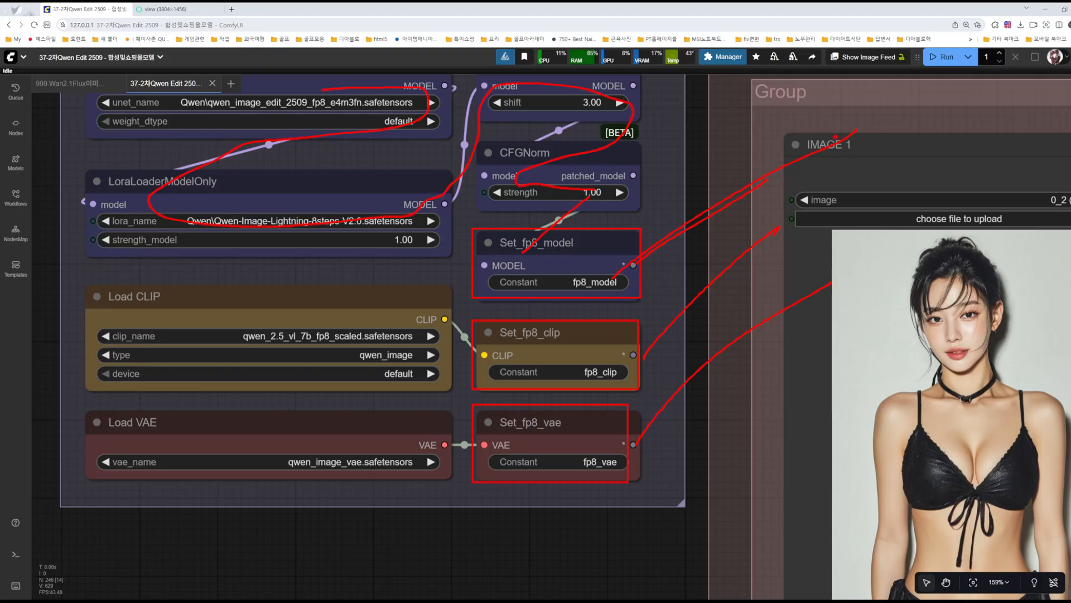
pyautogui.moveTo(430, 316)
pyautogui.mouseDown()
pyautogui.moveTo(527, 367)
pyautogui.moveTo(877, 333)
pyautogui.mouseUp()
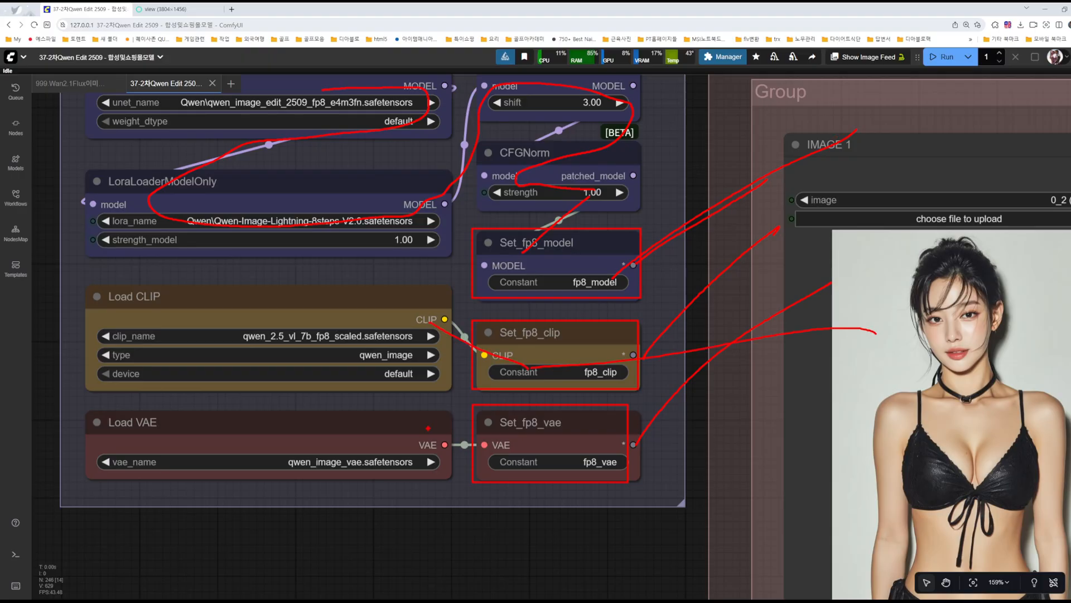
pyautogui.press('Escape')
# - Compare the Model group's Set_fp8_model node with Main2's Get_fp8_model node and view the list of available constants
pyautogui.scroll(-8, 728, 329)
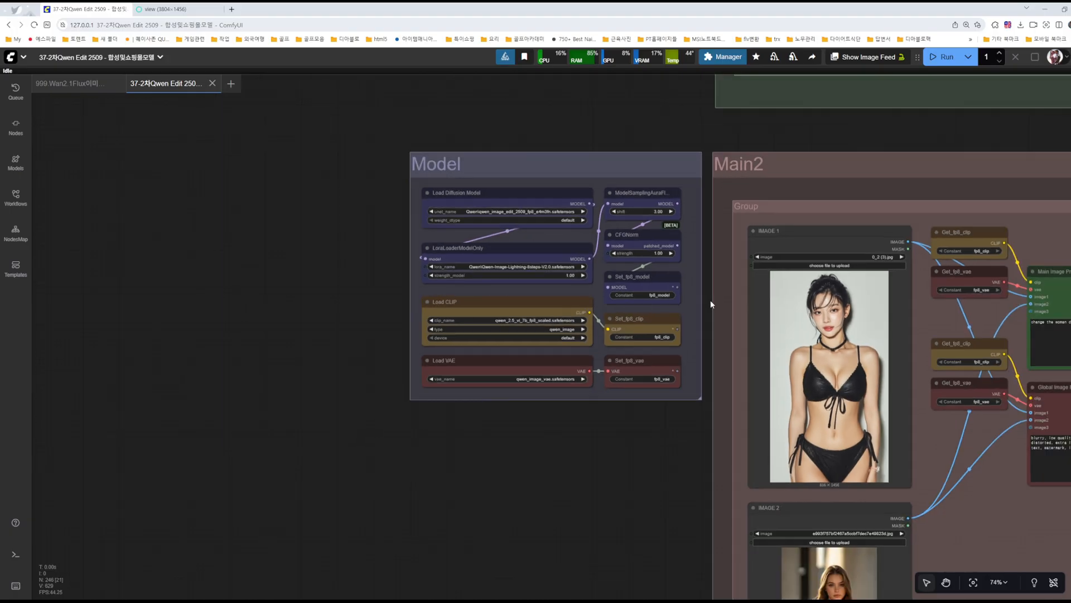
pyautogui.moveTo(937, 137); pyautogui.dragTo(434, 209)
pyautogui.scroll(10, 640, 314)
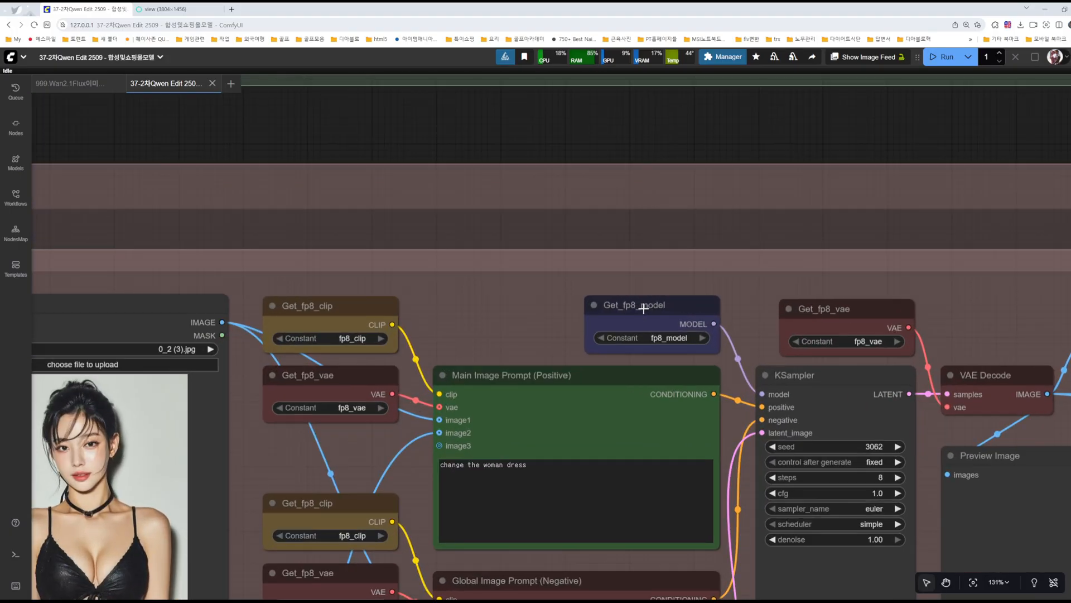
pyautogui.scroll(-8, 373, 243)
pyautogui.moveTo(469, 149); pyautogui.dragTo(920, 132)
pyautogui.scroll(9, 345, 237)
pyautogui.click(404, 456)
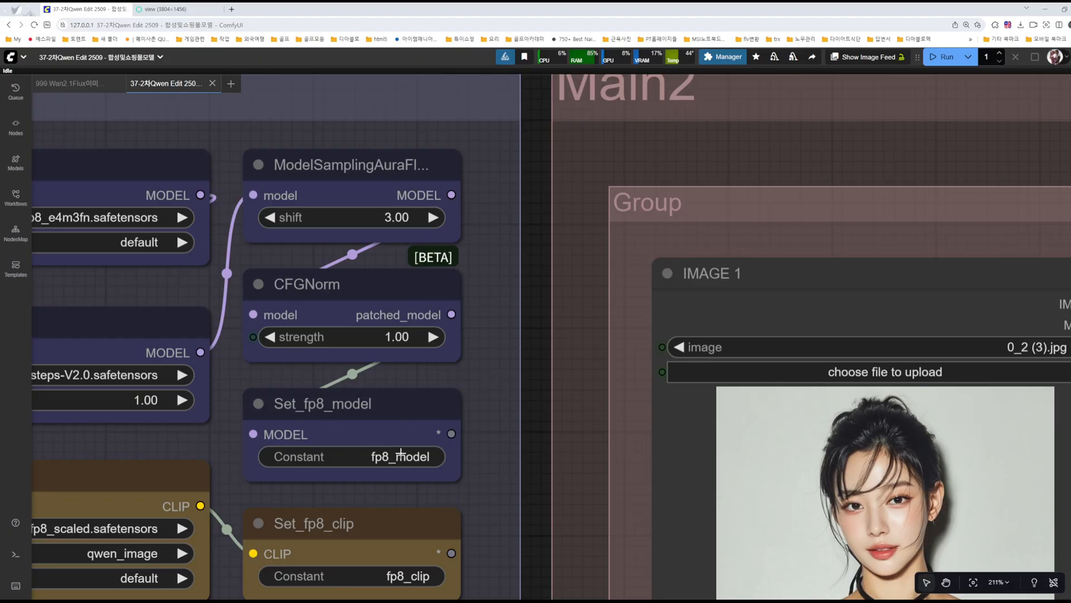
pyautogui.scroll(-4, 984, 164)
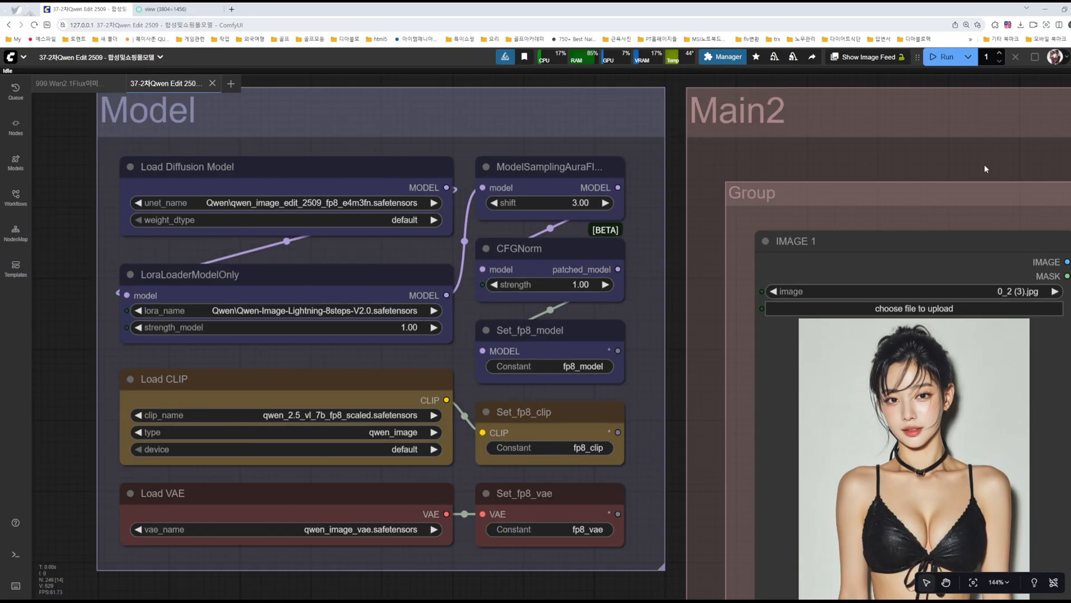
pyautogui.moveTo(984, 164); pyautogui.dragTo(366, 210)
pyautogui.moveTo(881, 211); pyautogui.dragTo(688, 213)
pyautogui.scroll(7, 697, 224)
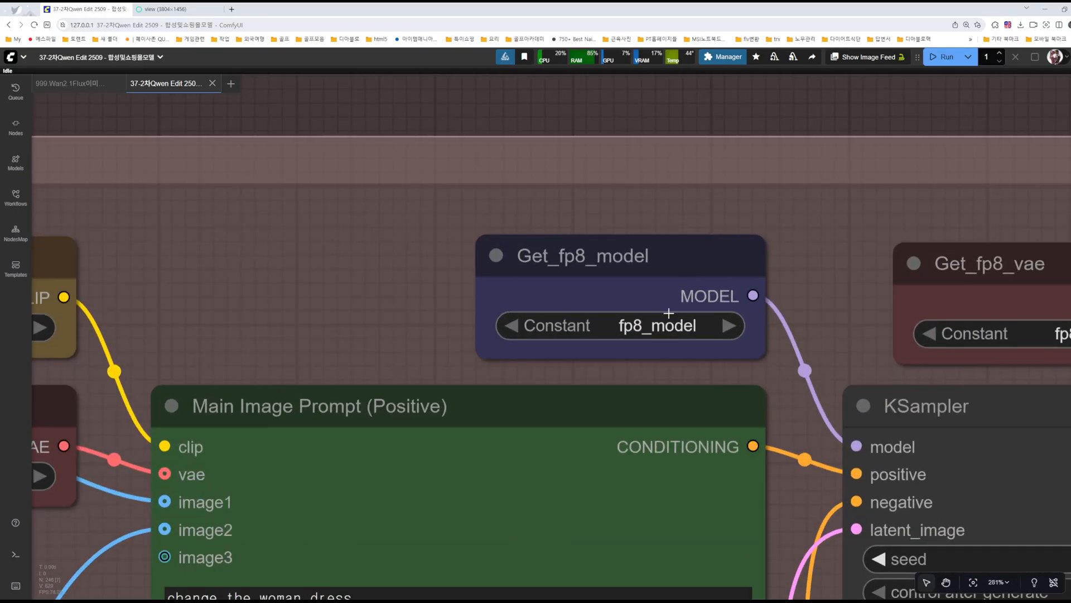
pyautogui.click(679, 331)
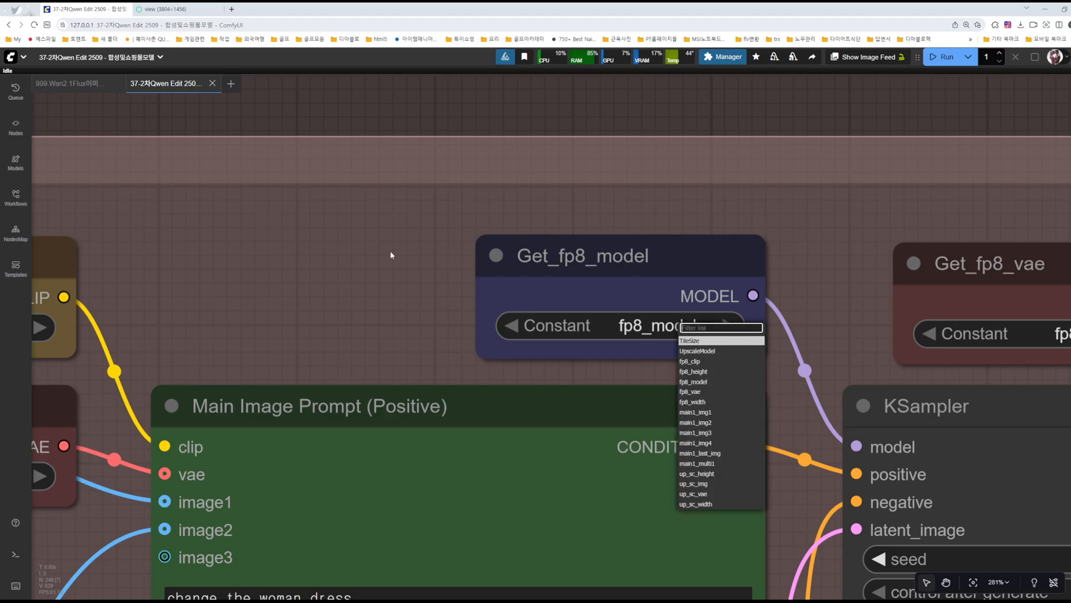
# - Add a Get Node from KJNodes above Main2's positive prompt node
pyautogui.doubleClick(313, 260)
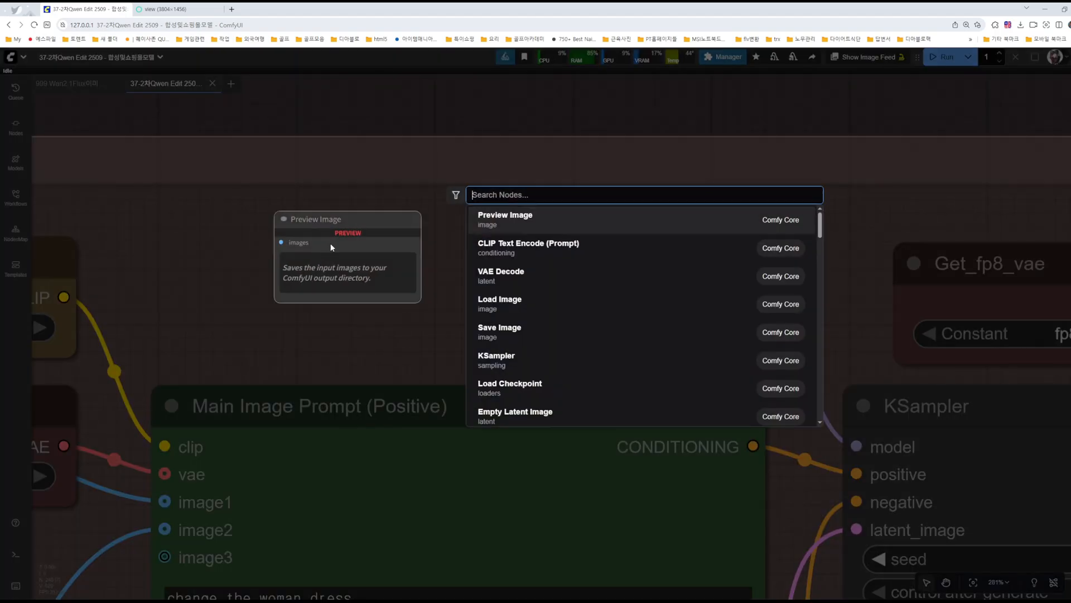
pyautogui.write('get')
pyautogui.scroll(-3, 507, 243)
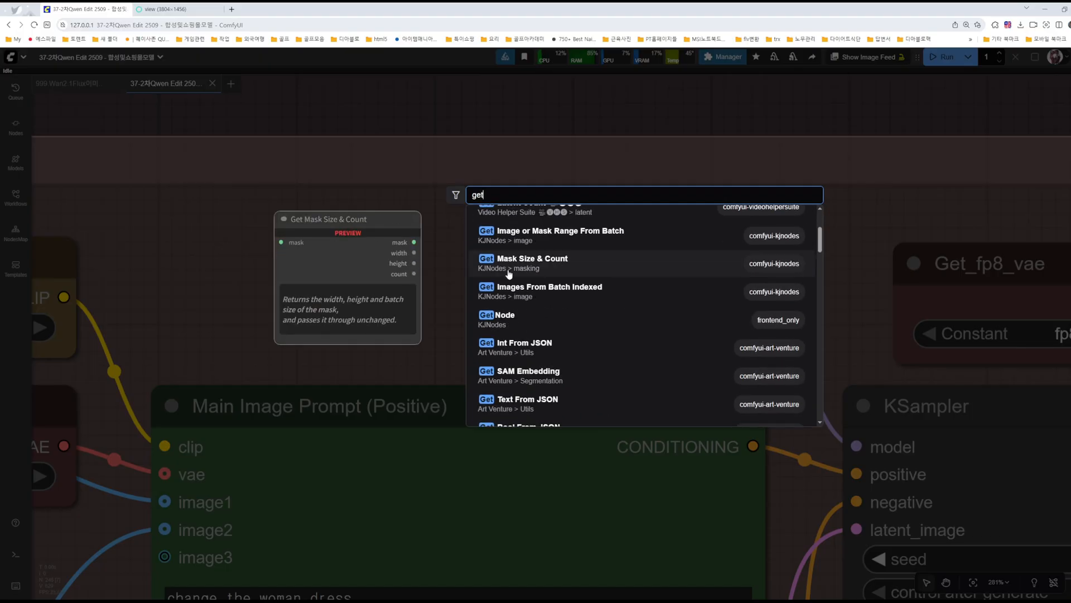
pyautogui.click(508, 314)
pyautogui.moveTo(464, 213); pyautogui.dragTo(276, 136)
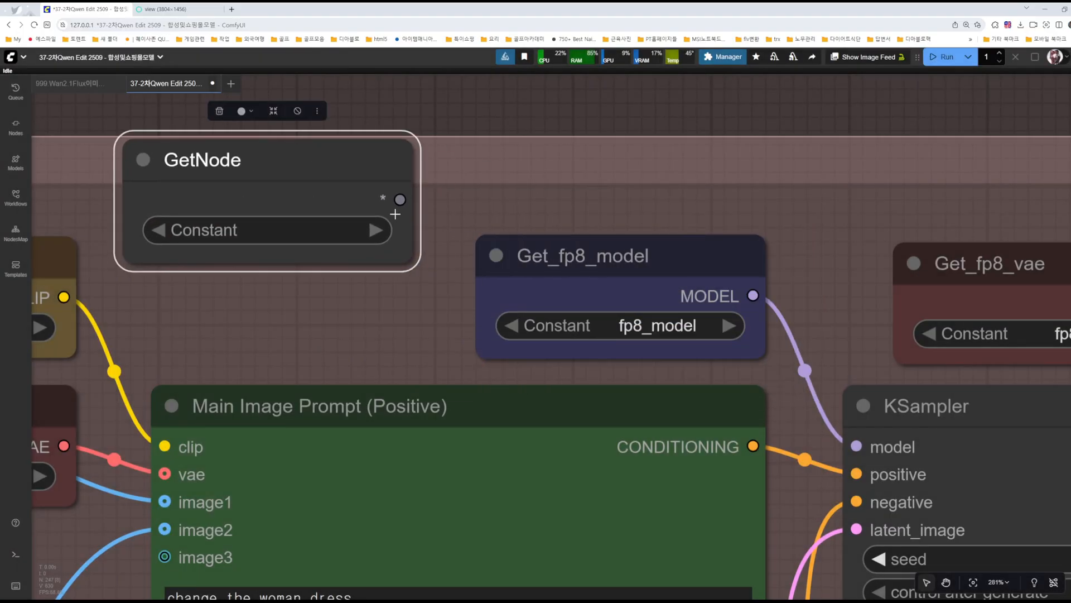
# - Set the new Get node's constant to fp8_model and delete the node
pyautogui.moveTo(400, 200); pyautogui.dragTo(558, 81)
pyautogui.click(329, 233)
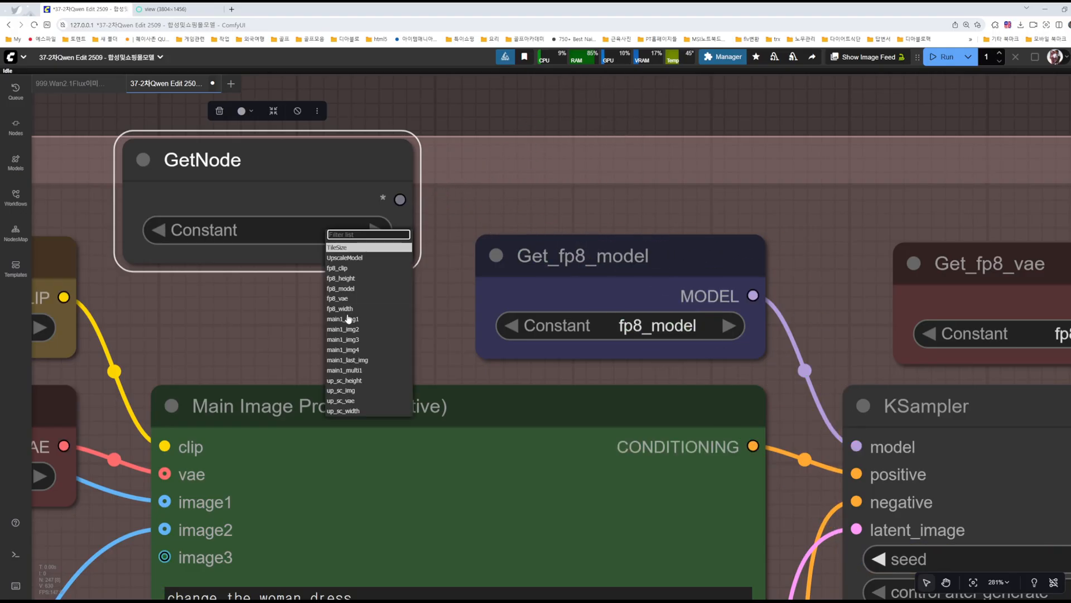
pyautogui.click(341, 289)
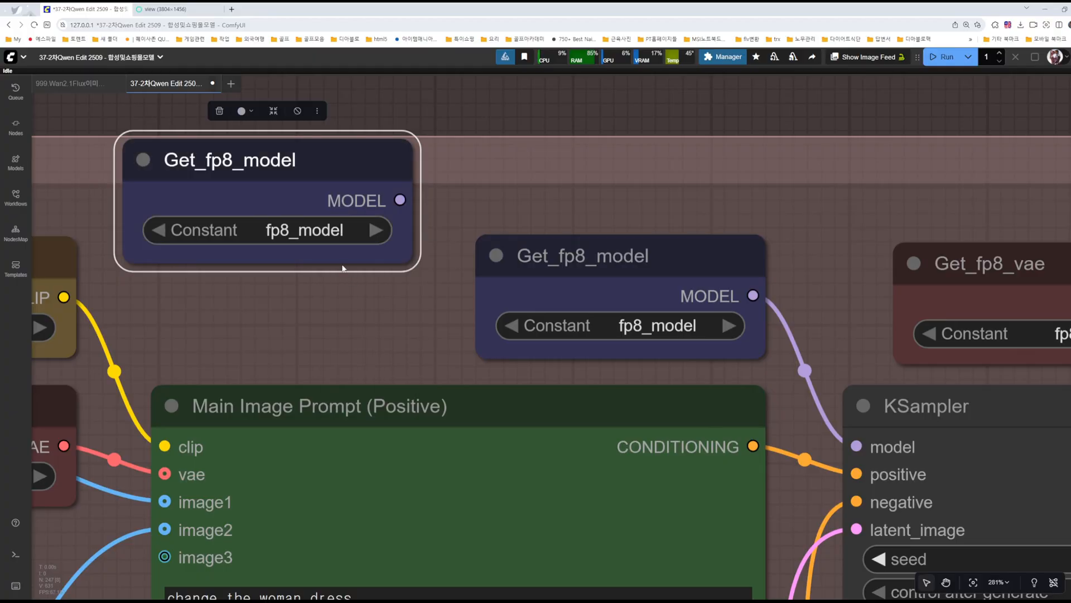
pyautogui.press('Delete')
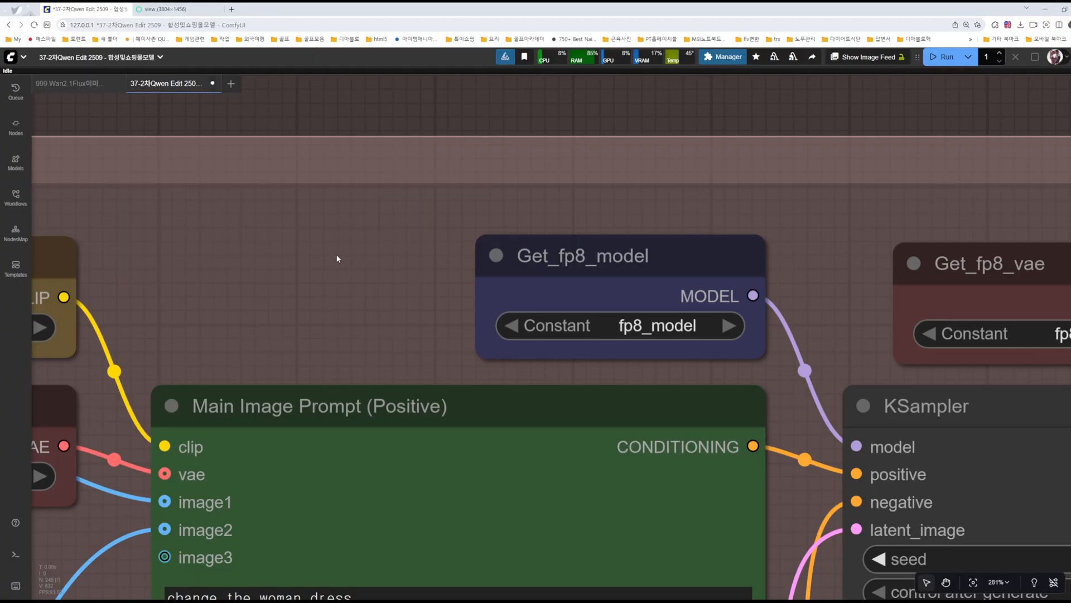
# - Examine how Main2's first group combines its source images, prompts, latent size and sampler with the Model group's loaders
pyautogui.scroll(-1, 337, 248)
pyautogui.scroll(-10, 338, 249)
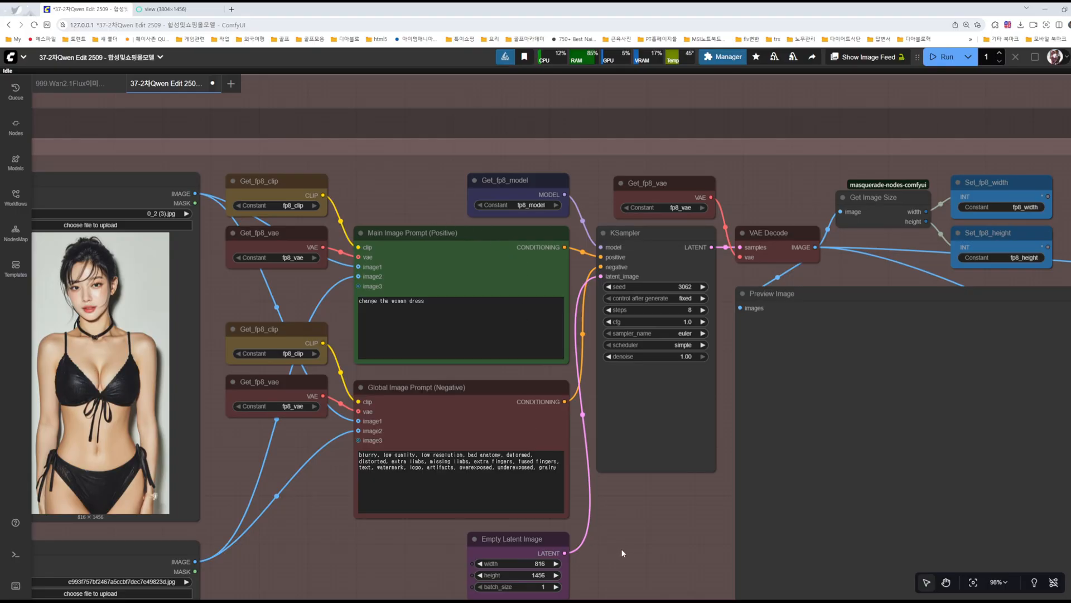
pyautogui.moveTo(621, 548); pyautogui.dragTo(665, 372)
pyautogui.scroll(-3, 665, 377)
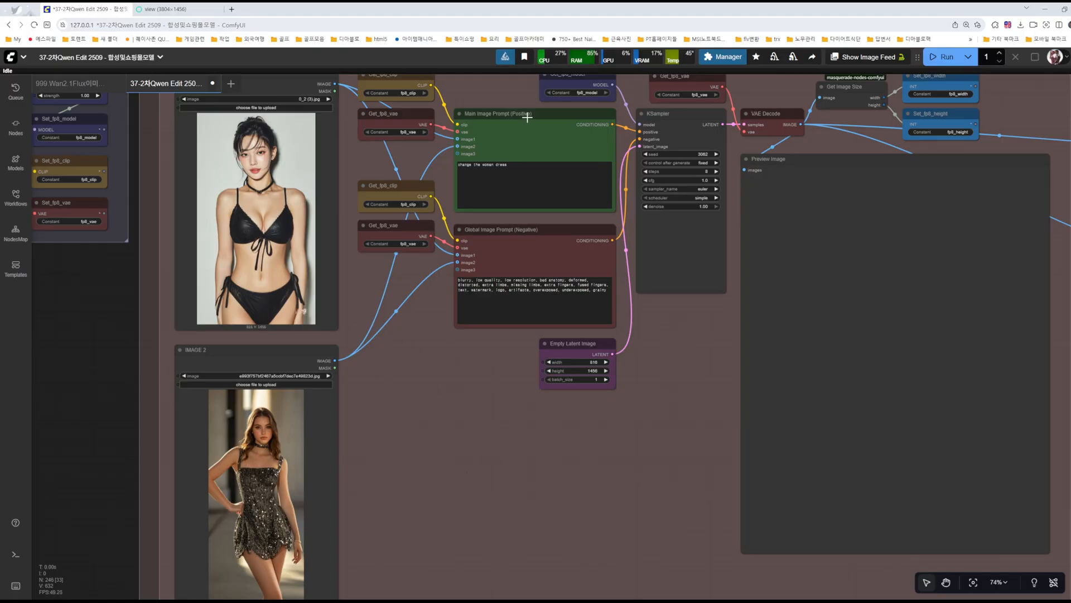
pyautogui.moveTo(513, 423); pyautogui.dragTo(835, 521)
pyautogui.scroll(10, 272, 175)
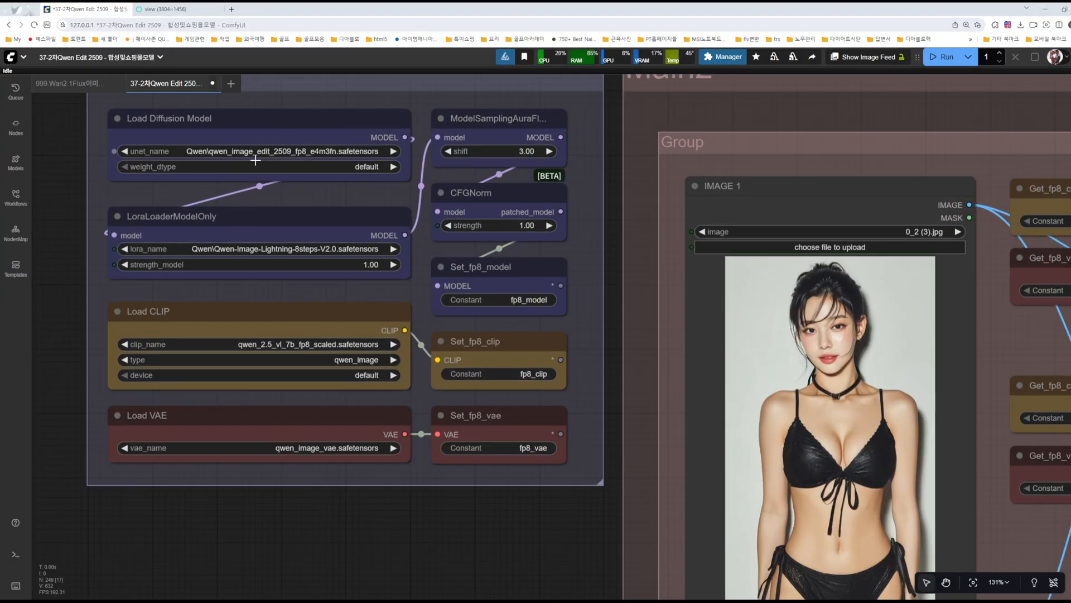
pyautogui.scroll(-4, 356, 173)
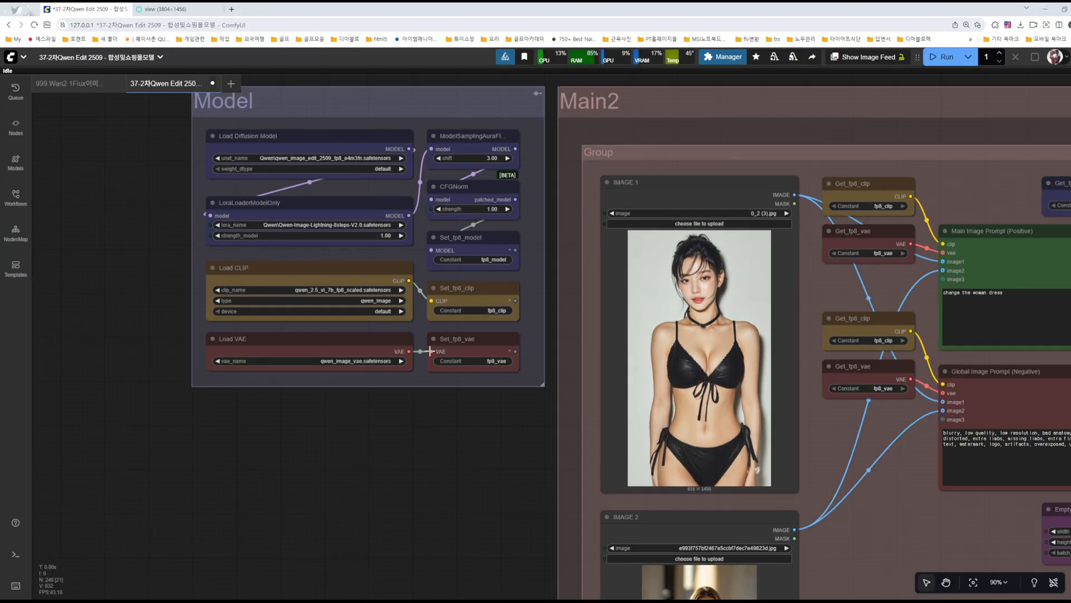
pyautogui.moveTo(529, 487); pyautogui.dragTo(143, 282)
pyautogui.moveTo(508, 375); pyautogui.dragTo(479, 422)
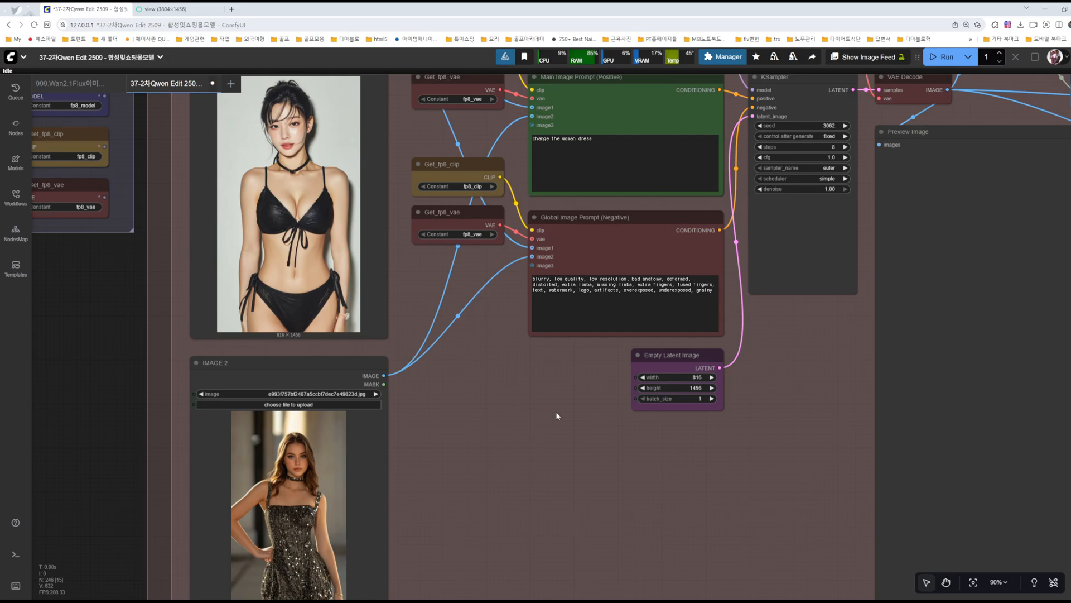
pyautogui.moveTo(601, 387); pyautogui.dragTo(503, 512)
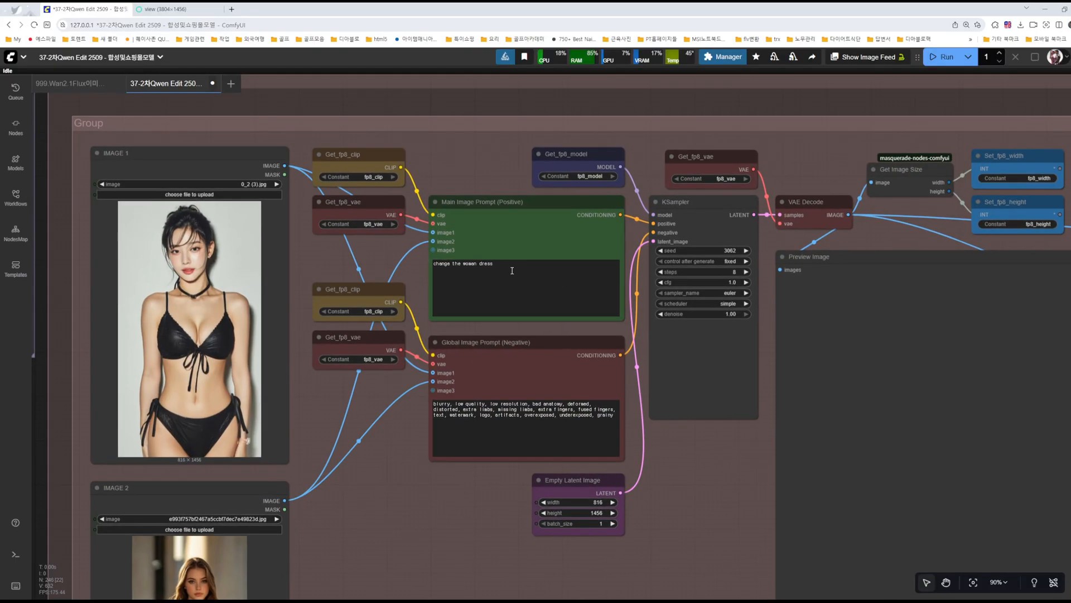
# - Bring up the Pinterest window, look over the sports jersey pins, and return to the ComfyUI workflow
pyautogui.moveTo(300, 456); pyautogui.dragTo(395, 328)
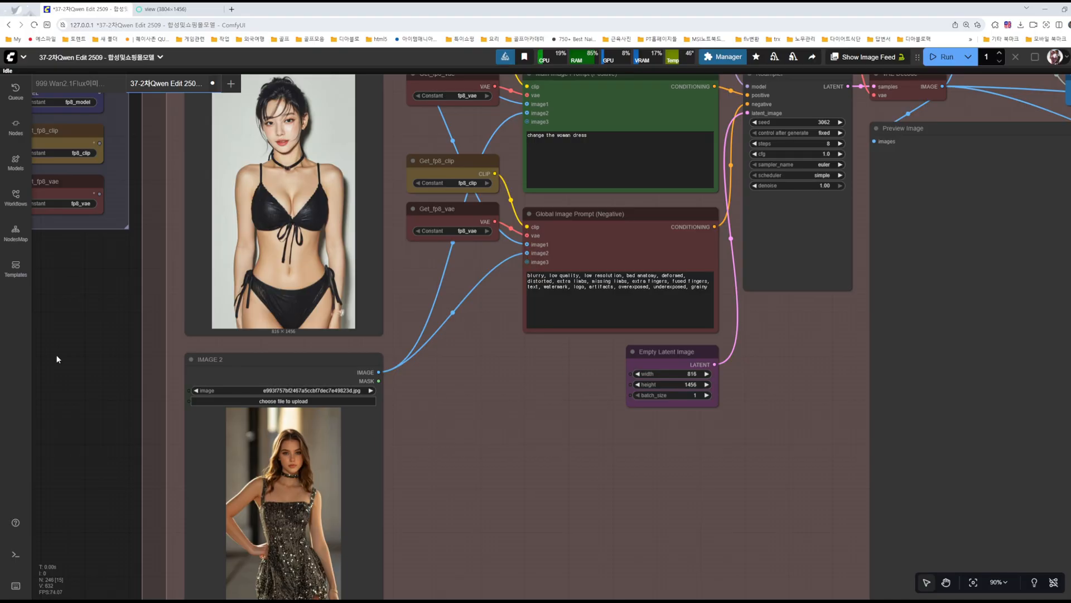
pyautogui.moveTo(0, 114); pyautogui.dragTo(1057, 40)
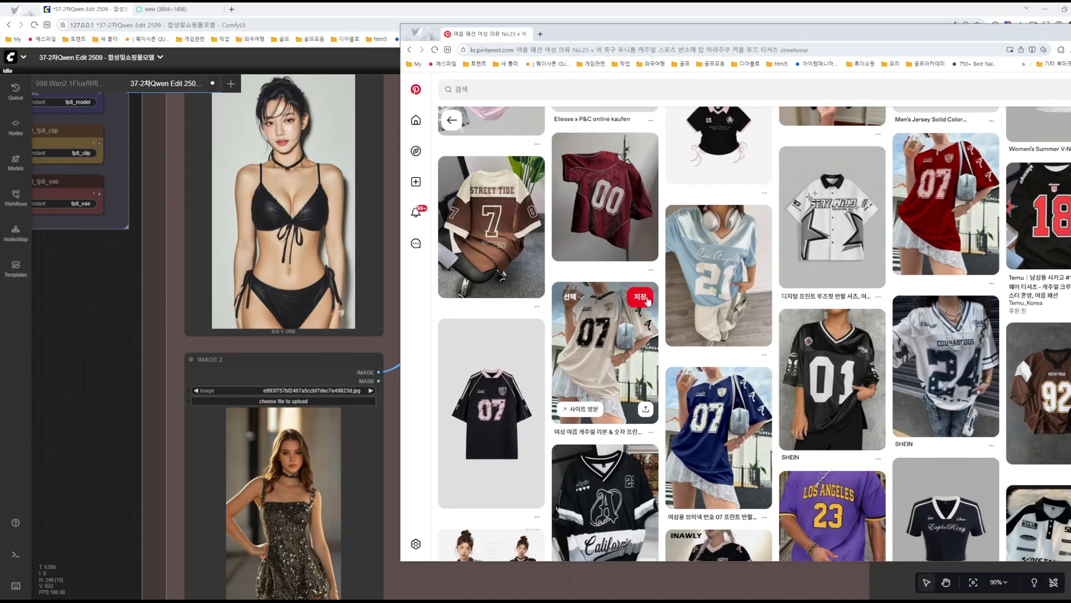
pyautogui.moveTo(741, 247)
pyautogui.mouseDown()
pyautogui.moveTo(469, 414)
pyautogui.moveTo(734, 263)
pyautogui.mouseUp()
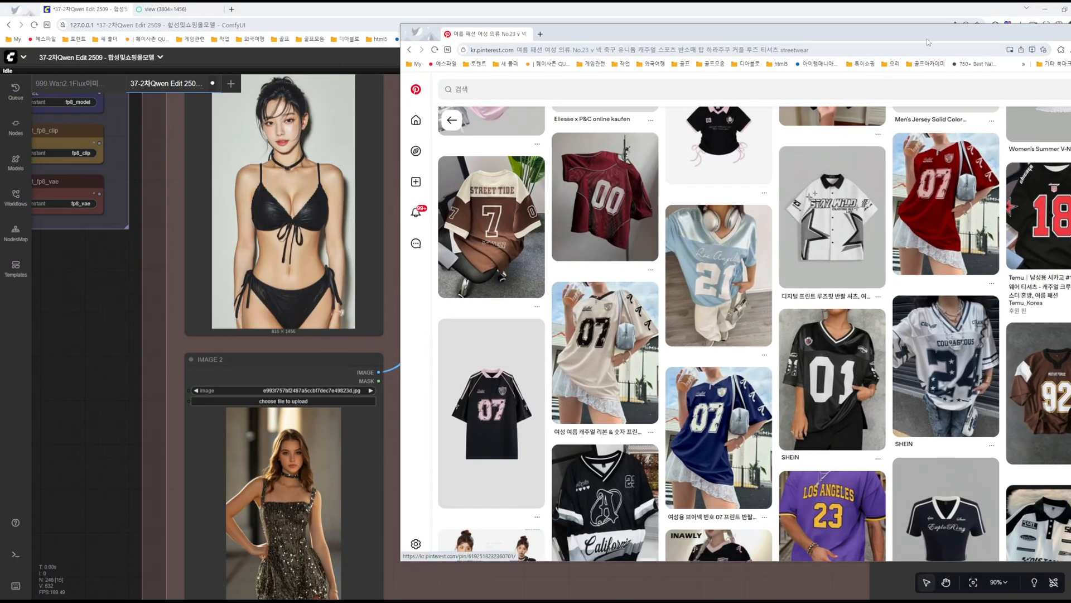
pyautogui.moveTo(927, 40); pyautogui.dragTo(741, 55)
pyautogui.click(911, 47)
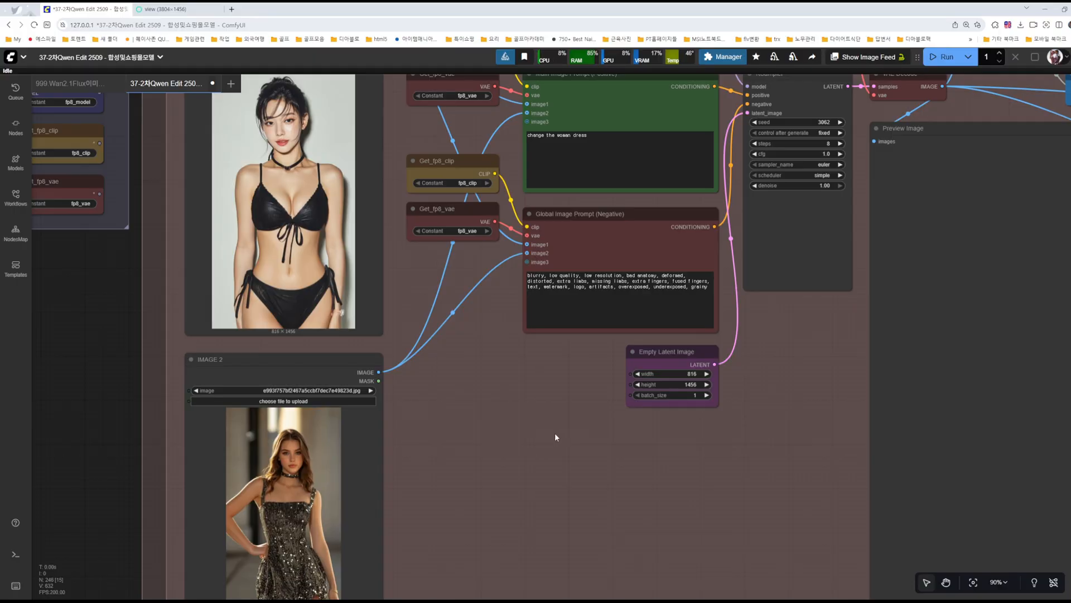
pyautogui.scroll(1, 587, 397)
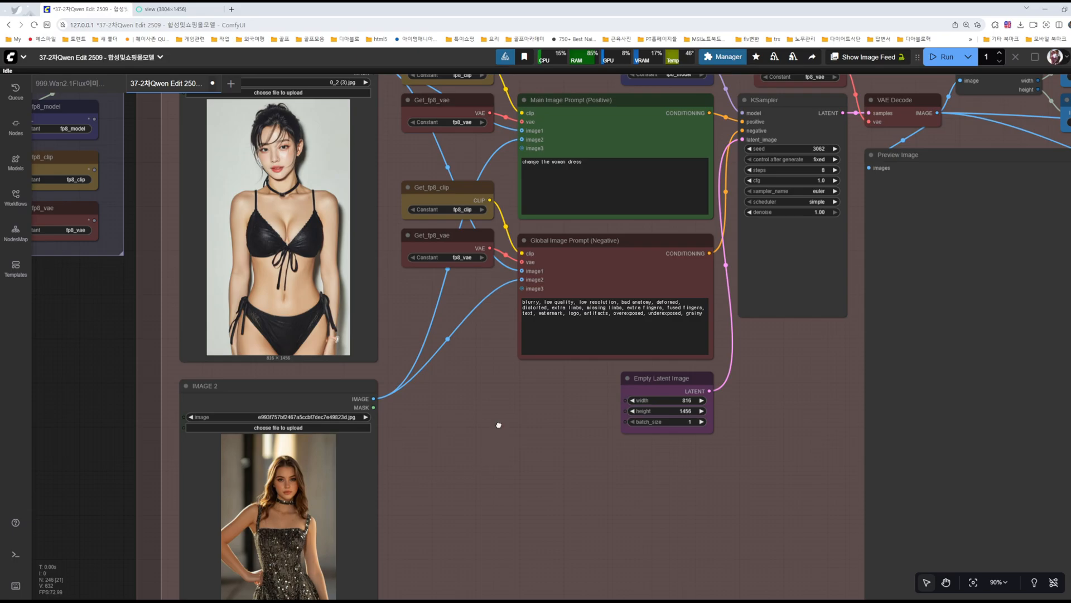
pyautogui.scroll(2, 495, 463)
pyautogui.hotkey('ctrl', '2')
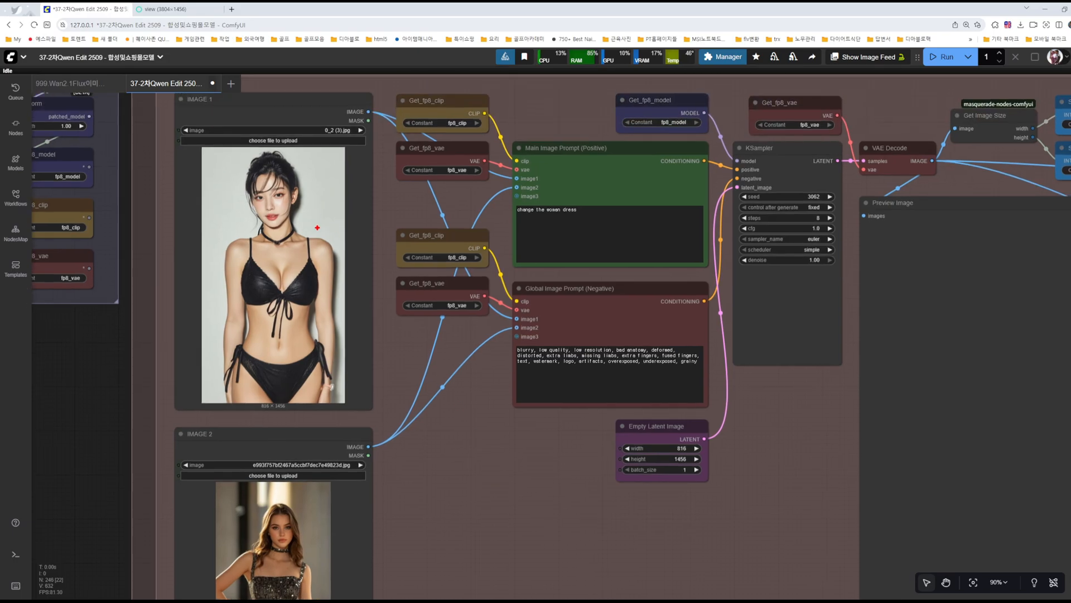
pyautogui.moveTo(297, 181)
pyautogui.mouseDown()
pyautogui.moveTo(302, 216)
pyautogui.moveTo(339, 196)
pyautogui.moveTo(322, 216)
pyautogui.moveTo(381, 268)
pyautogui.mouseUp()
pyautogui.moveTo(404, 196)
pyautogui.mouseDown()
pyautogui.moveTo(435, 232)
pyautogui.moveTo(452, 212)
pyautogui.mouseUp()
pyautogui.moveTo(451, 200)
pyautogui.mouseDown()
pyautogui.moveTo(453, 229)
pyautogui.moveTo(474, 240)
pyautogui.moveTo(483, 264)
pyautogui.mouseUp()
pyautogui.moveTo(291, 298); pyautogui.dragTo(228, 245)
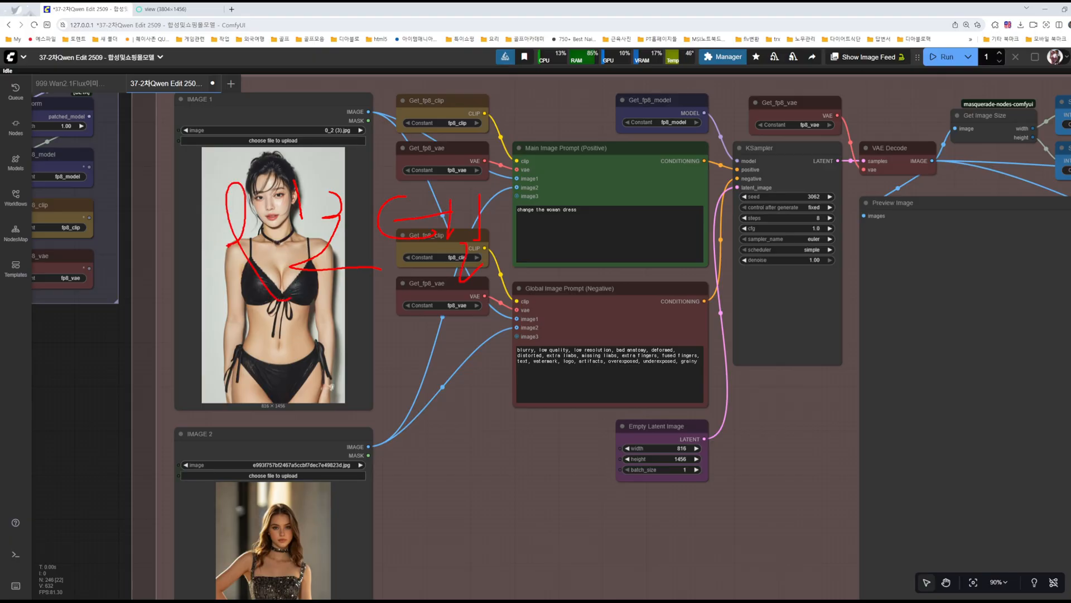
pyautogui.moveTo(46, 118)
pyautogui.mouseDown()
pyautogui.moveTo(69, 134)
pyautogui.moveTo(89, 114)
pyautogui.mouseUp()
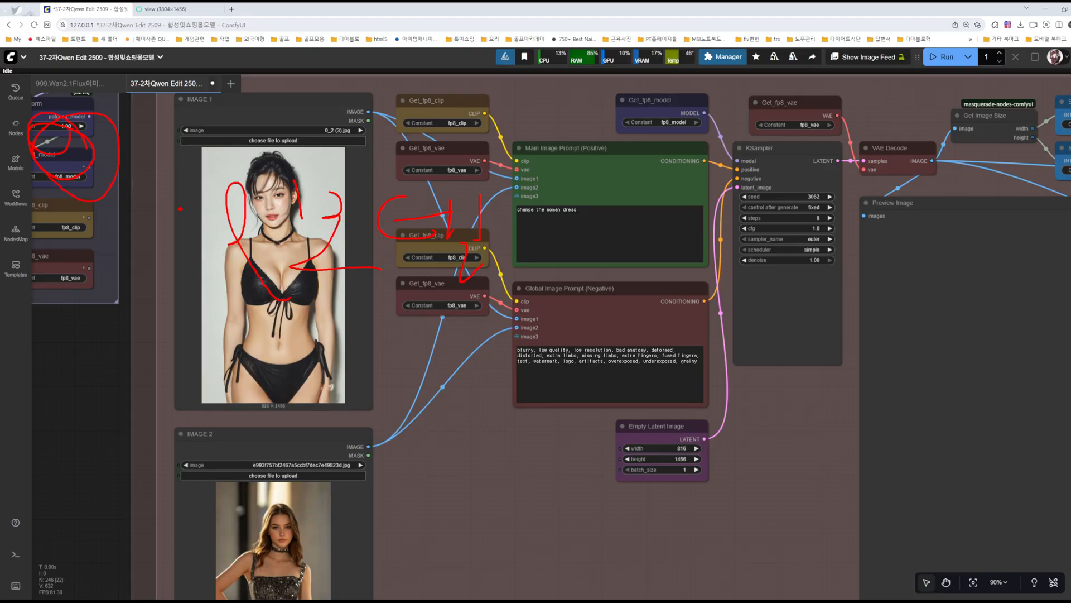
pyautogui.moveTo(312, 182)
pyautogui.mouseDown()
pyautogui.moveTo(370, 192)
pyautogui.moveTo(293, 213)
pyautogui.mouseUp()
pyautogui.moveTo(522, 237); pyautogui.dragTo(603, 232)
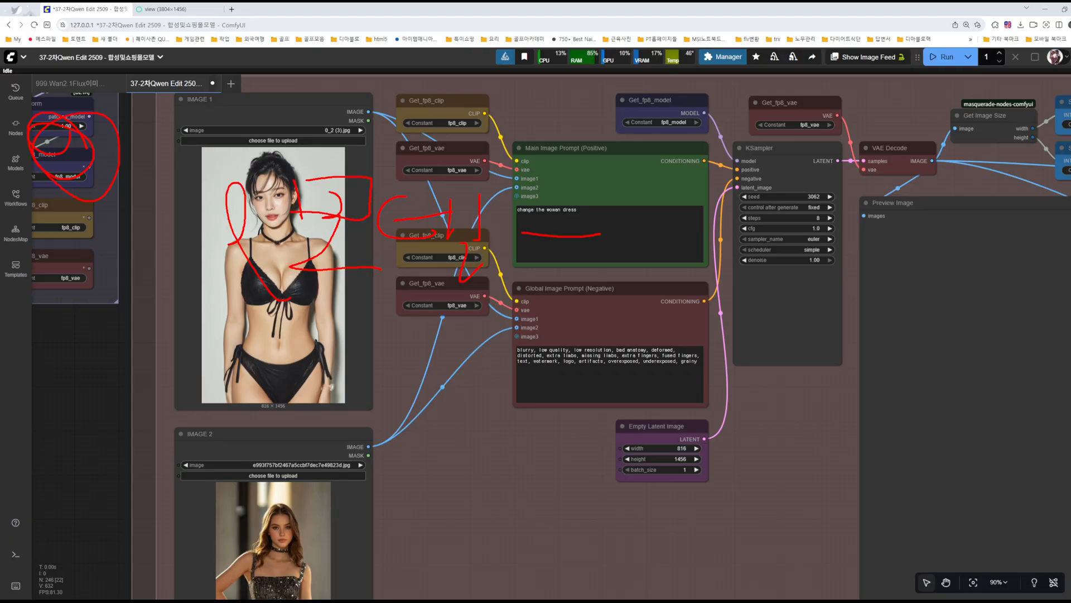
pyautogui.moveTo(564, 194); pyautogui.dragTo(559, 279)
pyautogui.moveTo(461, 345)
pyautogui.mouseDown()
pyautogui.moveTo(316, 329)
pyautogui.moveTo(497, 167)
pyautogui.moveTo(380, 102)
pyautogui.moveTo(503, 239)
pyautogui.mouseUp()
pyautogui.moveTo(369, 430)
pyautogui.mouseDown()
pyautogui.moveTo(368, 447)
pyautogui.moveTo(337, 464)
pyautogui.mouseUp()
pyautogui.moveTo(414, 421)
pyautogui.mouseDown()
pyautogui.moveTo(418, 490)
pyautogui.moveTo(437, 457)
pyautogui.mouseUp()
pyautogui.moveTo(457, 436)
pyautogui.mouseDown()
pyautogui.moveTo(446, 468)
pyautogui.moveTo(481, 449)
pyautogui.mouseUp()
pyautogui.click(479, 477)
pyautogui.moveTo(385, 482)
pyautogui.mouseDown()
pyautogui.moveTo(472, 424)
pyautogui.moveTo(335, 463)
pyautogui.mouseUp()
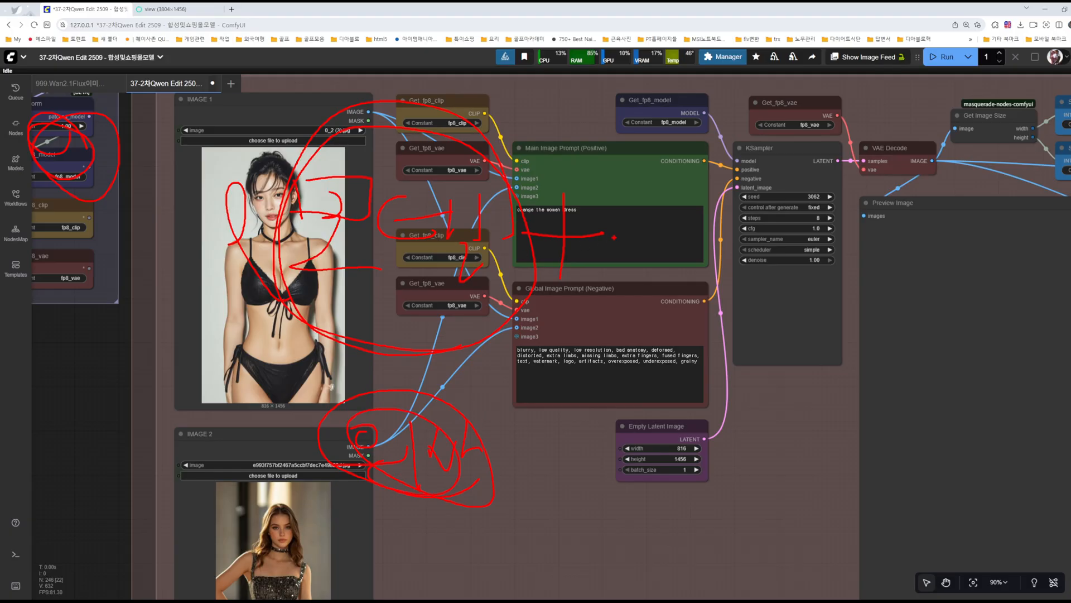
pyautogui.moveTo(625, 198)
pyautogui.mouseDown()
pyautogui.moveTo(688, 244)
pyautogui.moveTo(739, 266)
pyautogui.mouseUp()
pyautogui.moveTo(737, 229)
pyautogui.mouseDown()
pyautogui.moveTo(787, 255)
pyautogui.moveTo(837, 249)
pyautogui.mouseUp()
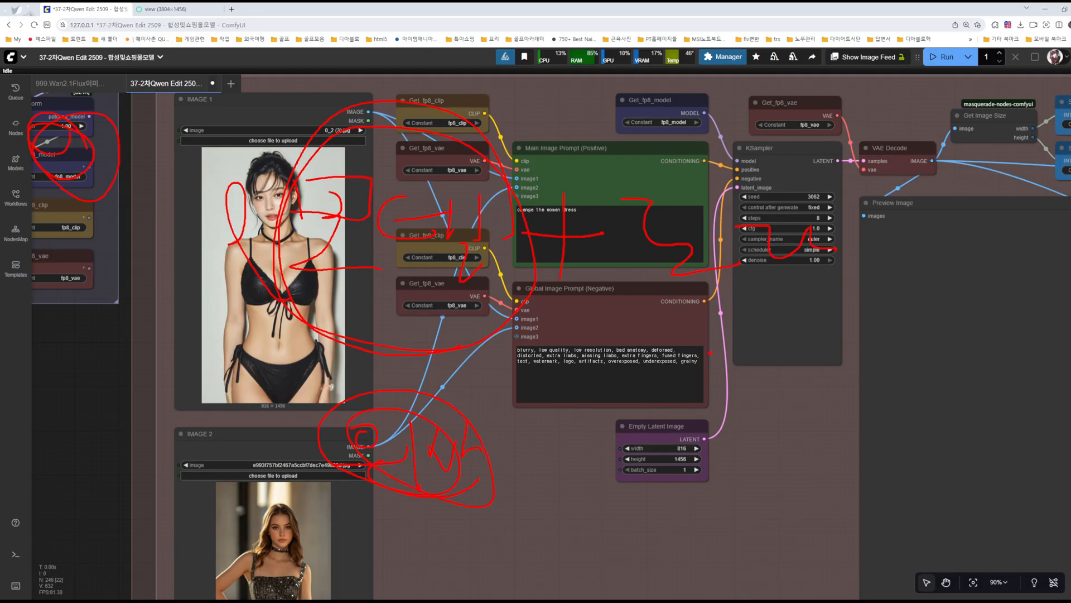
pyautogui.moveTo(719, 352); pyautogui.dragTo(728, 383)
pyautogui.moveTo(736, 378)
pyautogui.mouseDown()
pyautogui.moveTo(747, 424)
pyautogui.moveTo(764, 410)
pyautogui.mouseUp()
pyautogui.moveTo(779, 374); pyautogui.dragTo(818, 386)
pyautogui.moveTo(801, 427); pyautogui.dragTo(798, 420)
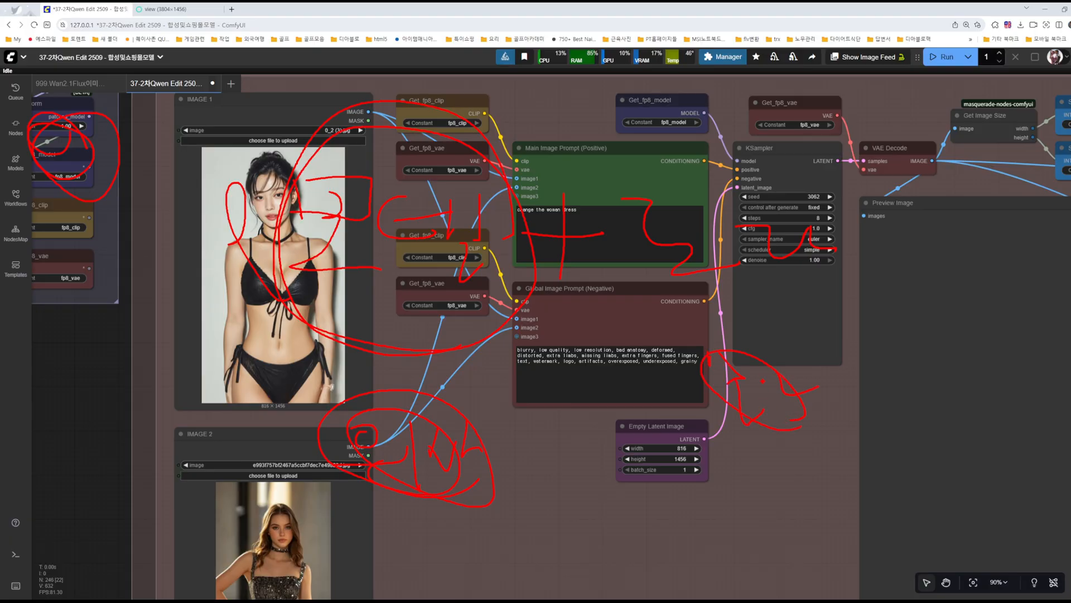
pyautogui.moveTo(771, 335); pyautogui.dragTo(727, 377)
pyautogui.moveTo(739, 383); pyautogui.dragTo(760, 386)
pyautogui.moveTo(740, 278); pyautogui.dragTo(695, 358)
pyautogui.moveTo(551, 437)
pyautogui.mouseDown()
pyautogui.moveTo(480, 535)
pyautogui.moveTo(446, 391)
pyautogui.moveTo(424, 435)
pyautogui.mouseUp()
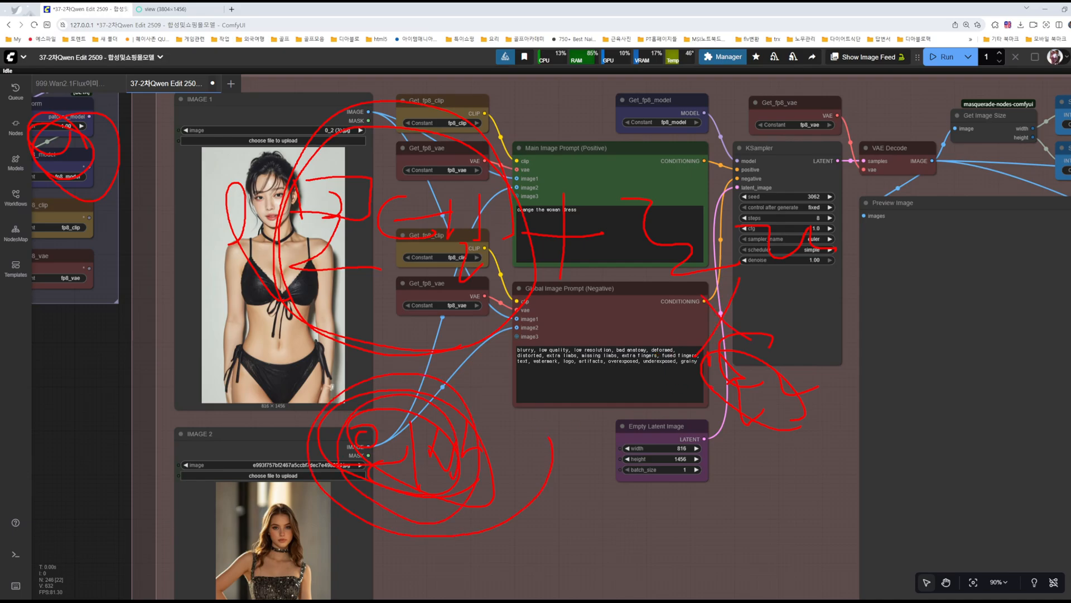
pyautogui.moveTo(762, 169); pyautogui.dragTo(704, 401)
pyautogui.moveTo(802, 415); pyautogui.dragTo(691, 245)
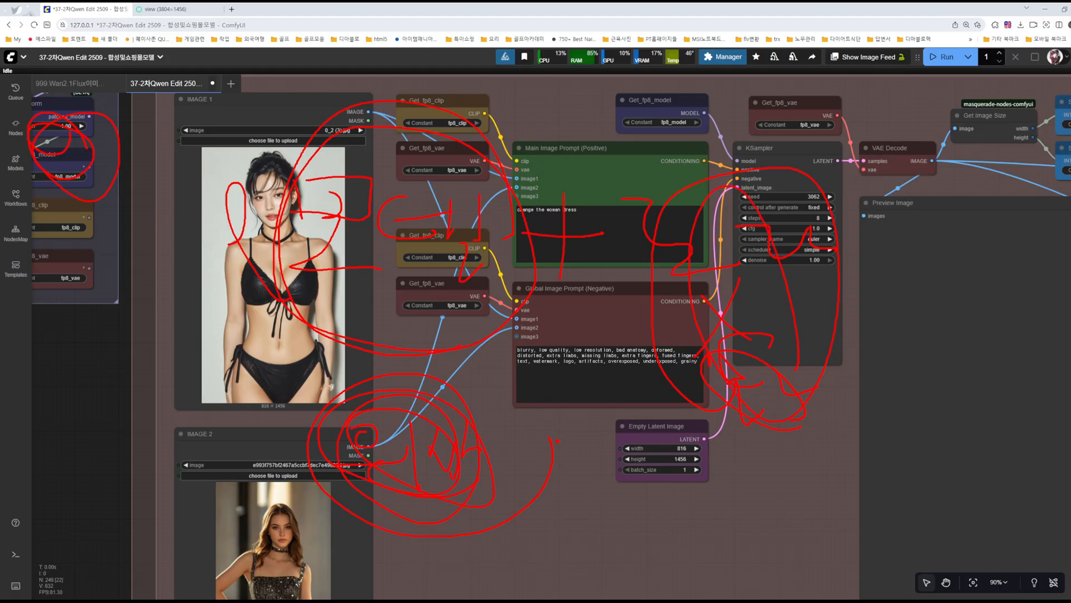
pyautogui.moveTo(558, 441); pyautogui.dragTo(452, 524)
pyautogui.moveTo(346, 153); pyautogui.dragTo(229, 407)
pyautogui.moveTo(491, 184); pyautogui.dragTo(494, 452)
pyautogui.moveTo(265, 223); pyautogui.dragTo(262, 401)
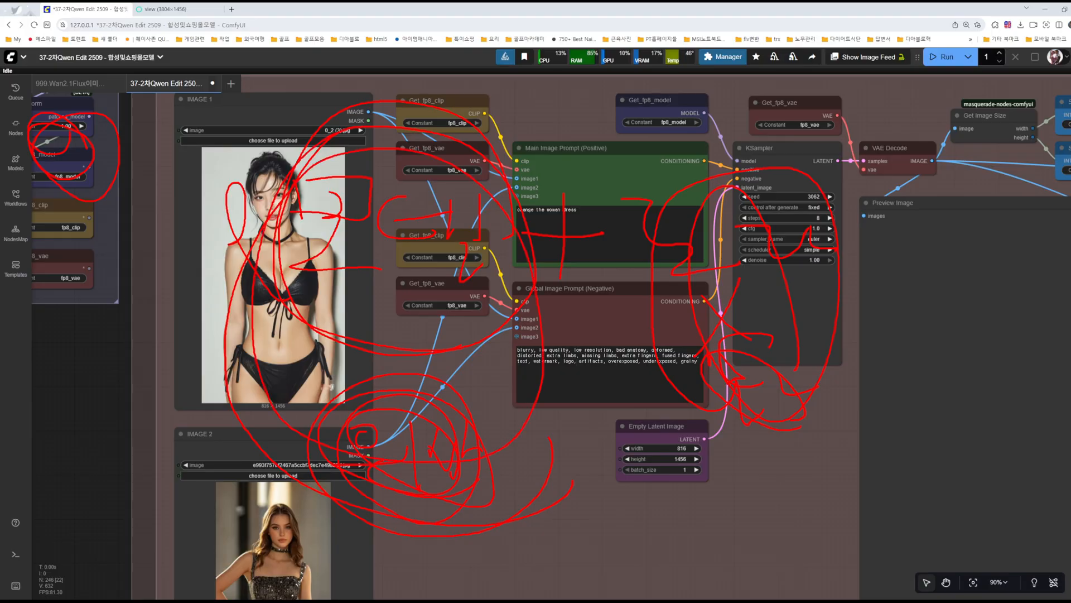
pyautogui.moveTo(500, 176); pyautogui.dragTo(494, 407)
pyautogui.moveTo(337, 162); pyautogui.dragTo(329, 399)
pyautogui.moveTo(413, 152); pyautogui.dragTo(536, 402)
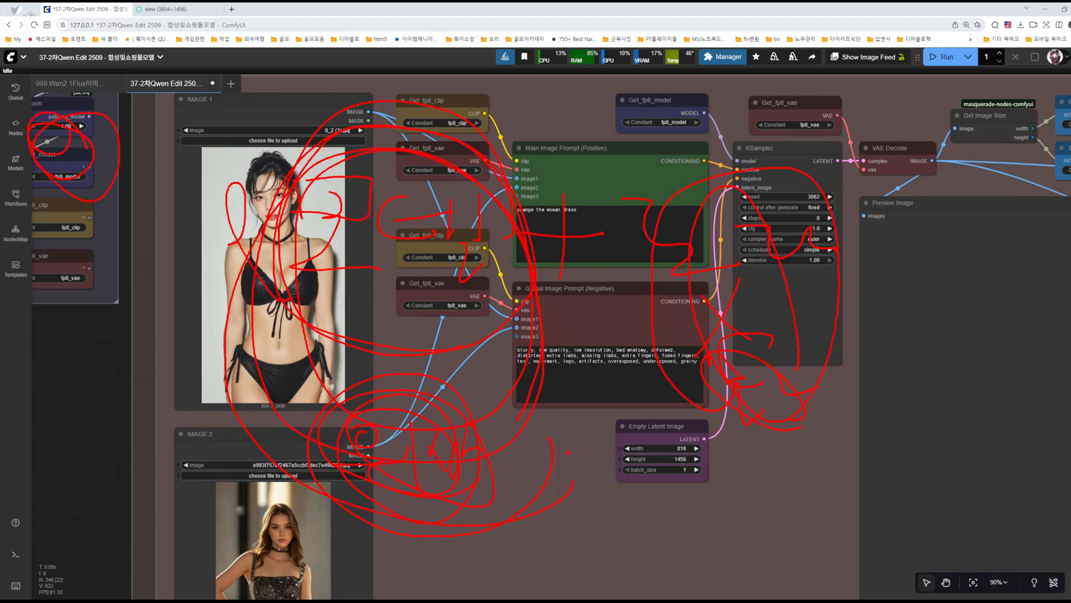
pyautogui.moveTo(533, 431)
pyautogui.mouseDown()
pyautogui.moveTo(574, 465)
pyautogui.moveTo(599, 470)
pyautogui.moveTo(602, 404)
pyautogui.moveTo(540, 468)
pyautogui.mouseUp()
pyautogui.moveTo(495, 388)
pyautogui.mouseDown()
pyautogui.moveTo(525, 390)
pyautogui.moveTo(415, 243)
pyautogui.mouseUp()
pyautogui.moveTo(871, 347)
pyautogui.mouseDown()
pyautogui.moveTo(651, 268)
pyautogui.moveTo(800, 262)
pyautogui.mouseUp()
pyautogui.press('Escape')
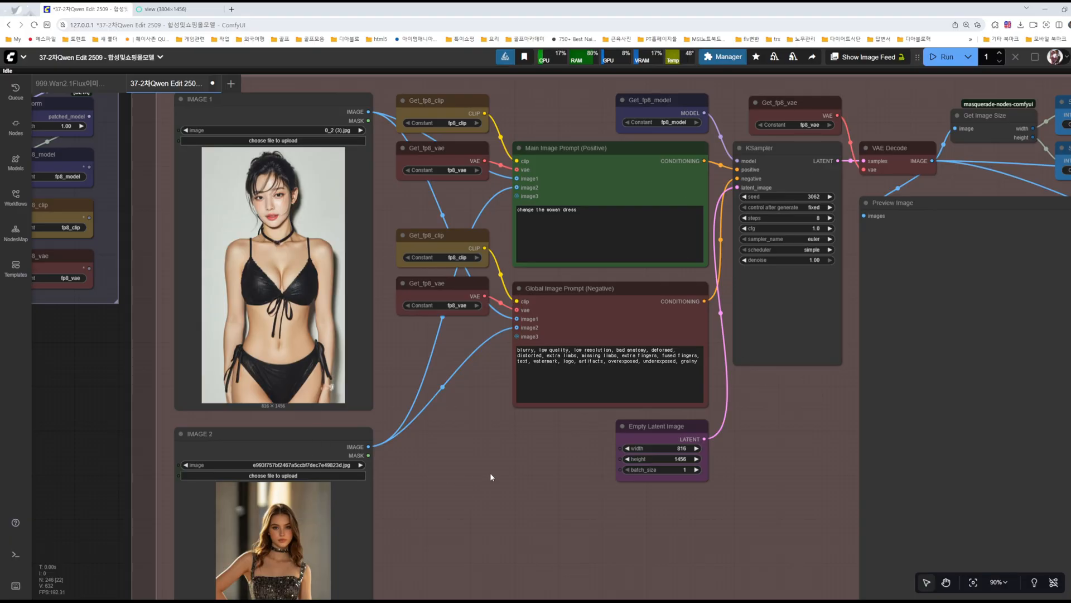
# - Examine the loader nodes in the Model group, plus the pose image and the Qwen 2509 commands note in the Main2 area
pyautogui.scroll(-2, 490, 471)
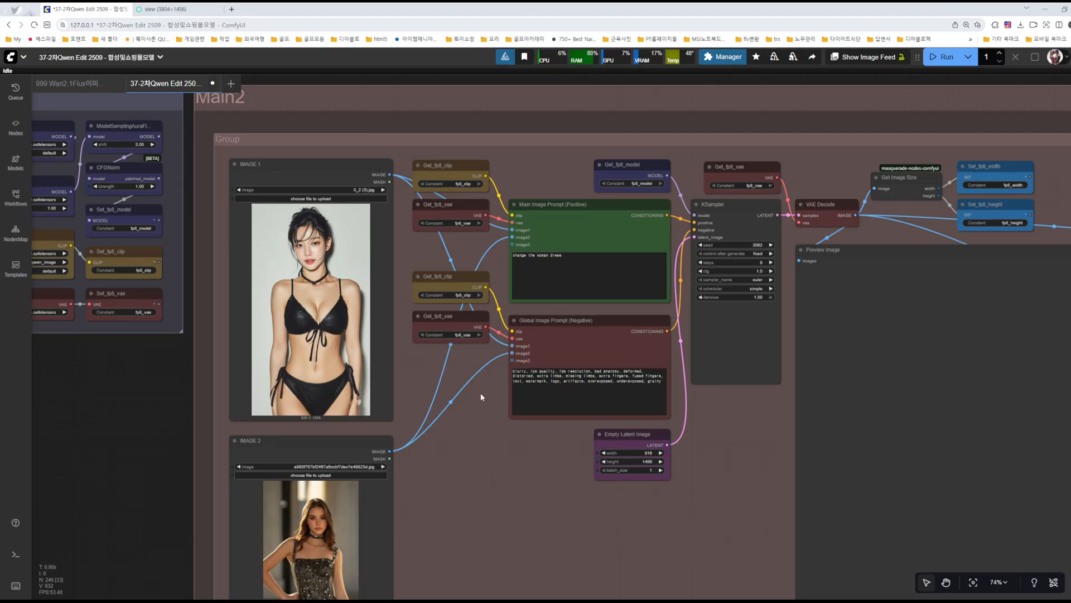
pyautogui.moveTo(105, 387); pyautogui.dragTo(467, 411)
pyautogui.scroll(15, 427, 248)
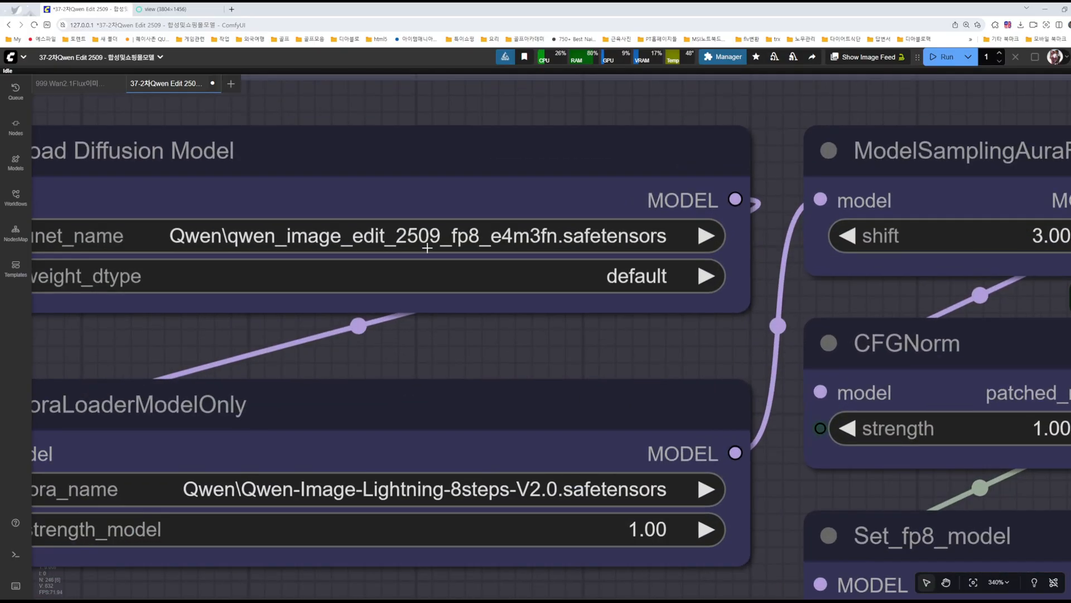
pyautogui.scroll(-5, 514, 282)
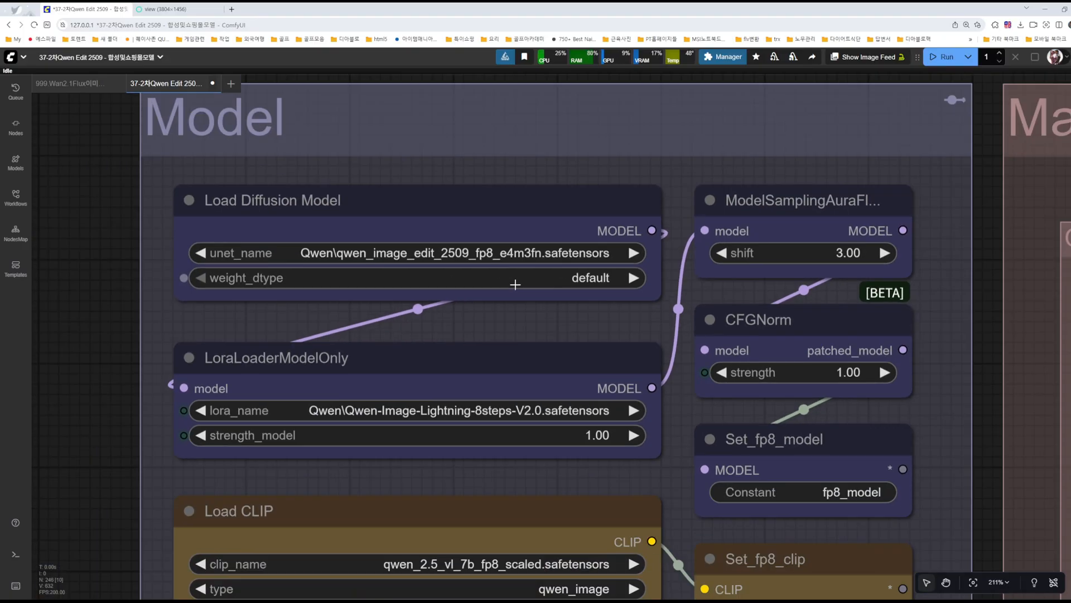
pyautogui.scroll(-8, 514, 283)
pyautogui.moveTo(662, 562); pyautogui.dragTo(230, 350)
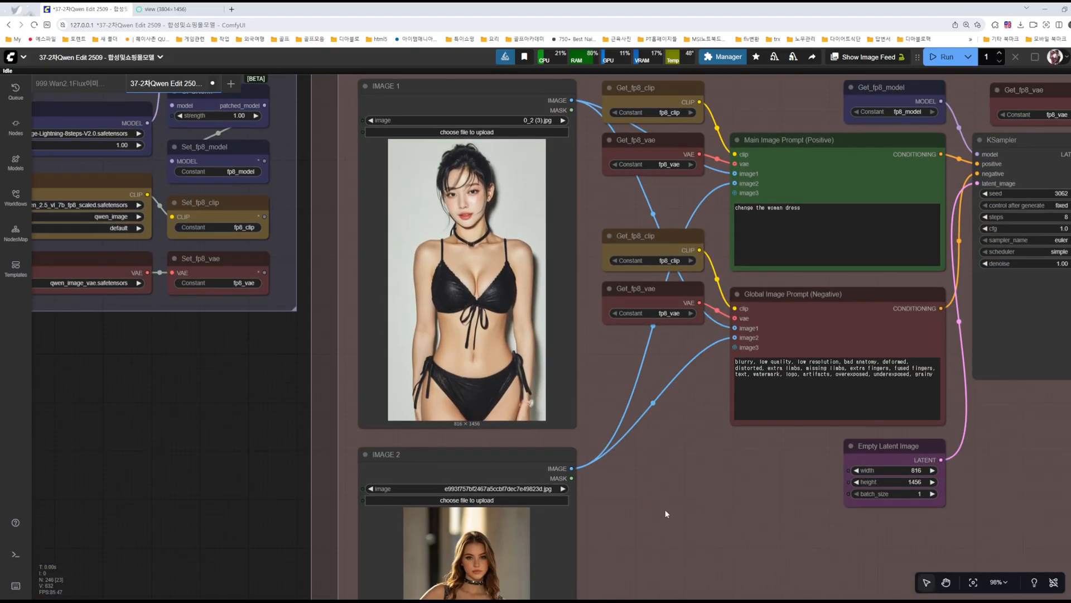
pyautogui.moveTo(666, 513); pyautogui.dragTo(278, 445)
pyautogui.scroll(-10, 514, 446)
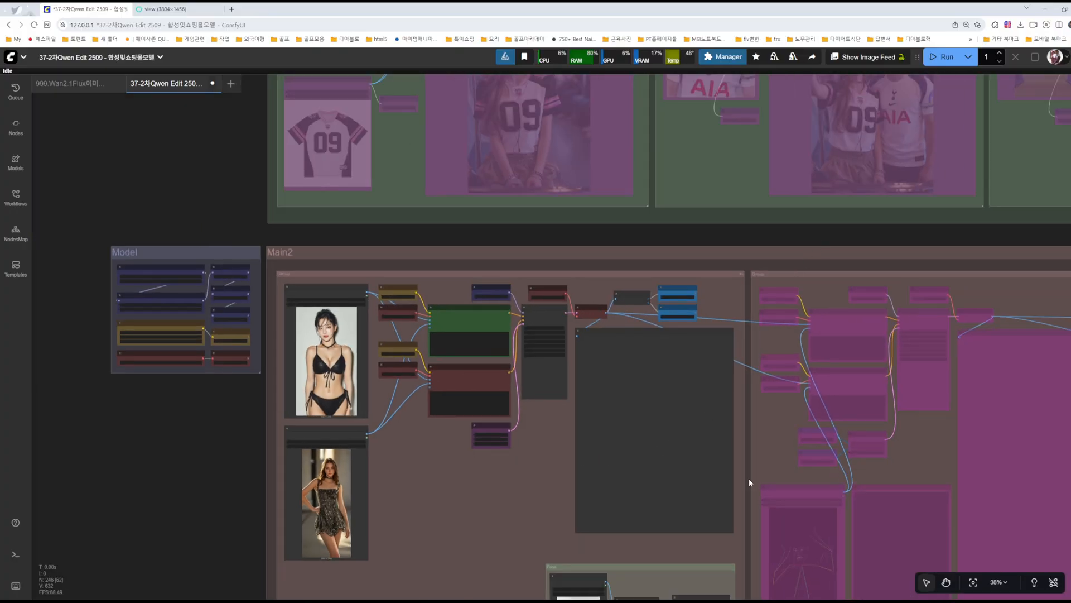
pyautogui.scroll(10, 719, 550)
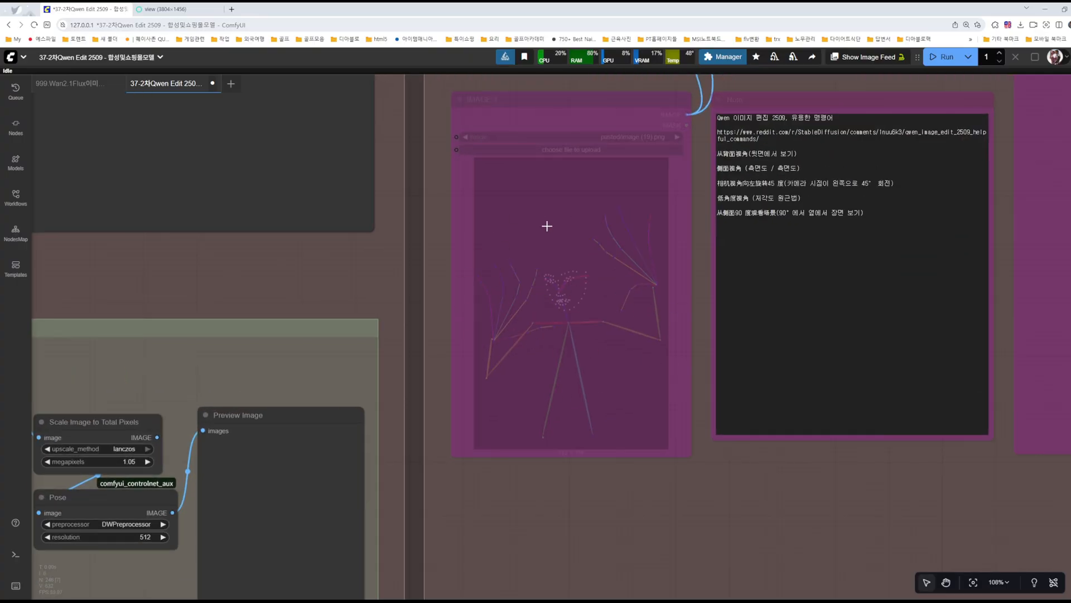
pyautogui.scroll(-4, 340, 277)
pyautogui.moveTo(307, 275); pyautogui.dragTo(758, 459)
pyautogui.moveTo(411, 323); pyautogui.dragTo(444, 525)
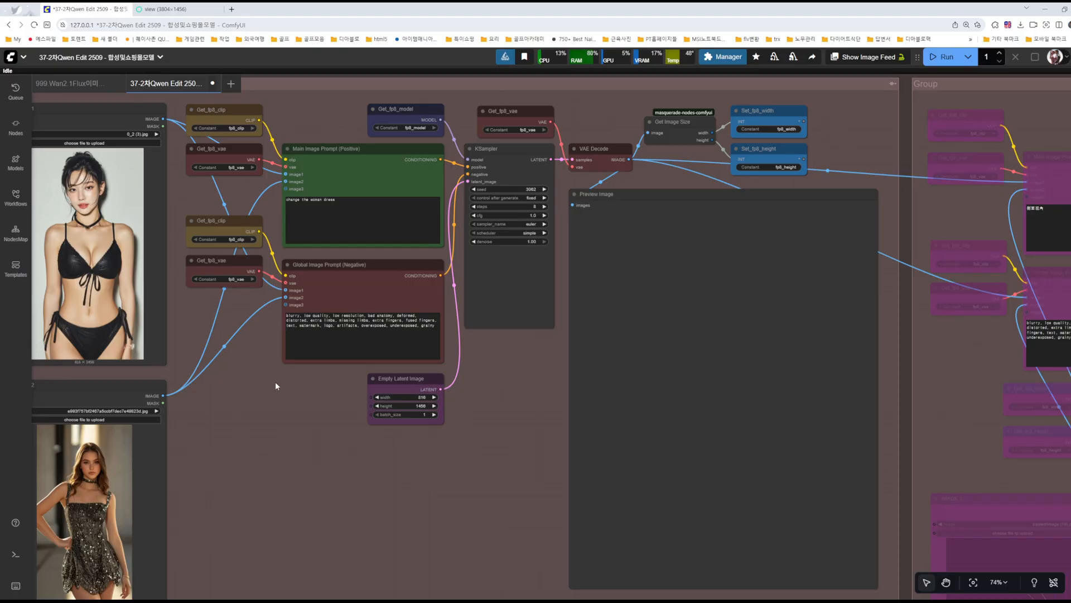
pyautogui.moveTo(276, 381); pyautogui.dragTo(387, 378)
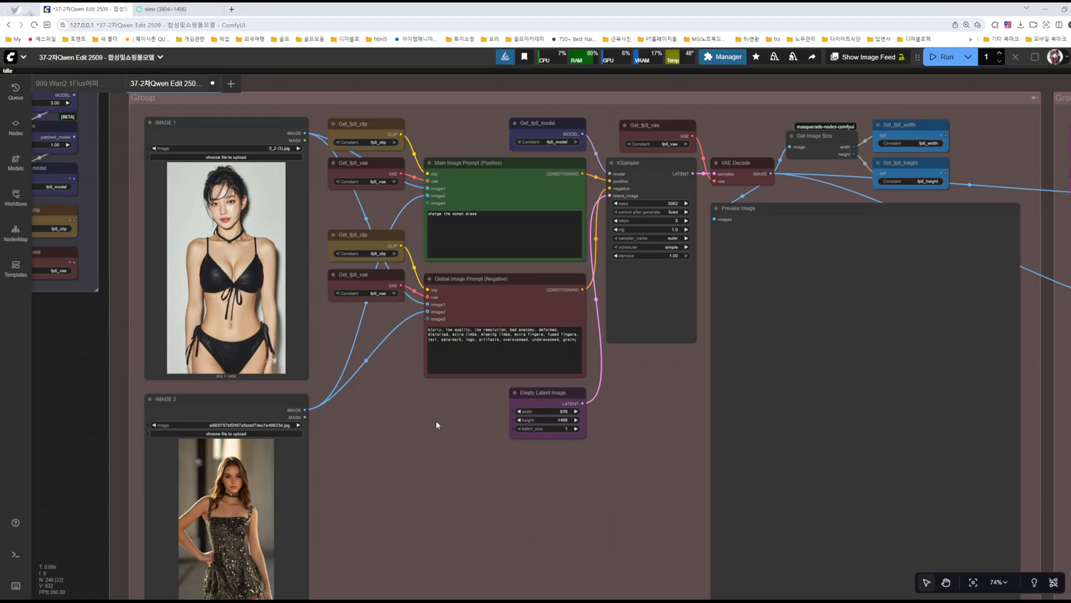
pyautogui.moveTo(457, 440); pyautogui.dragTo(447, 443)
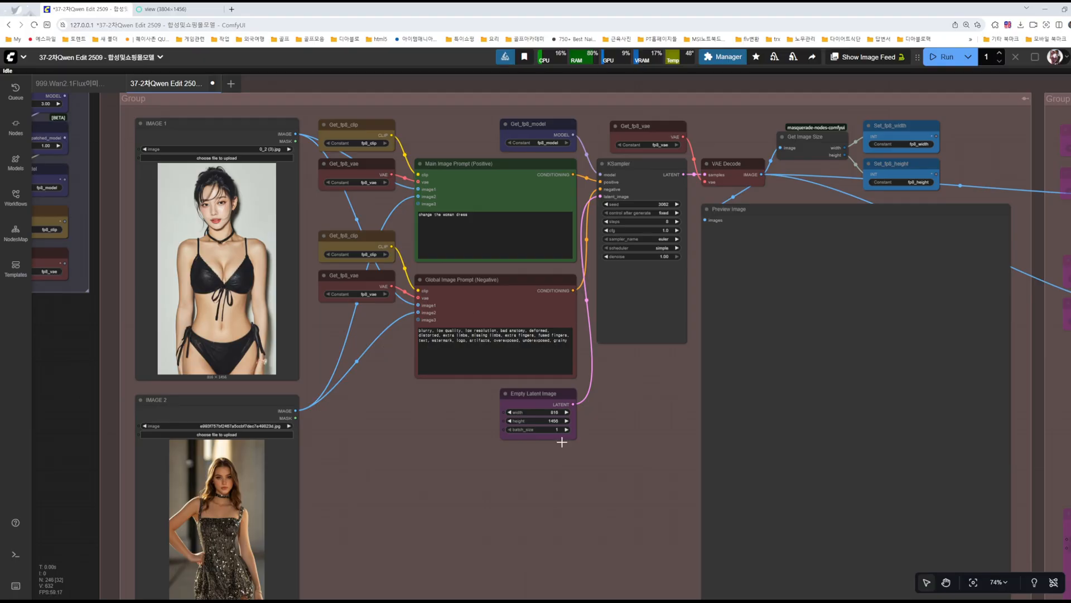
pyautogui.moveTo(608, 432); pyautogui.dragTo(578, 468)
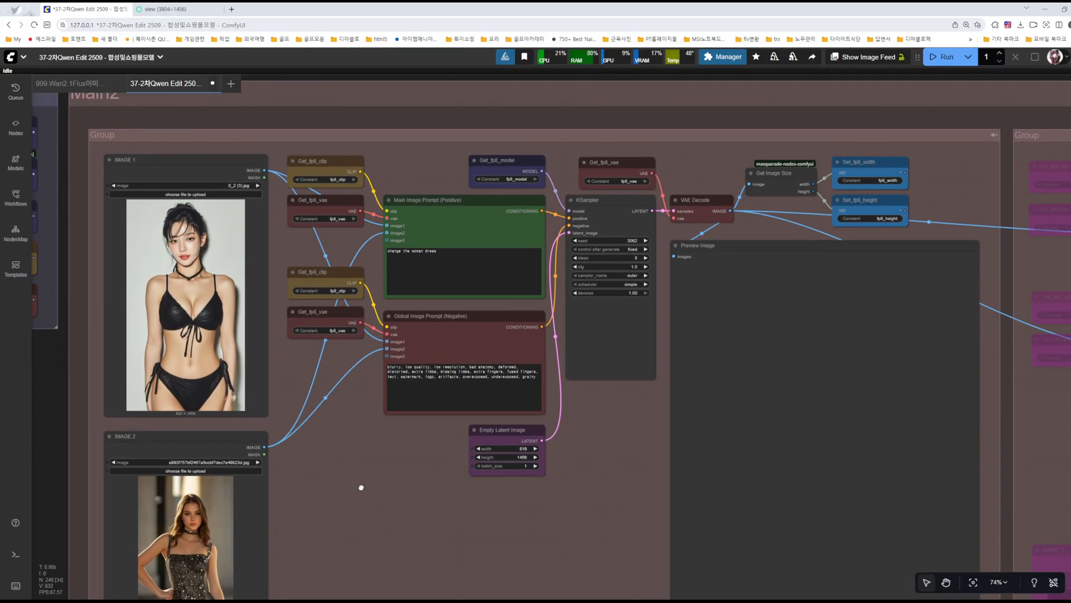
pyautogui.moveTo(359, 491); pyautogui.dragTo(665, 523)
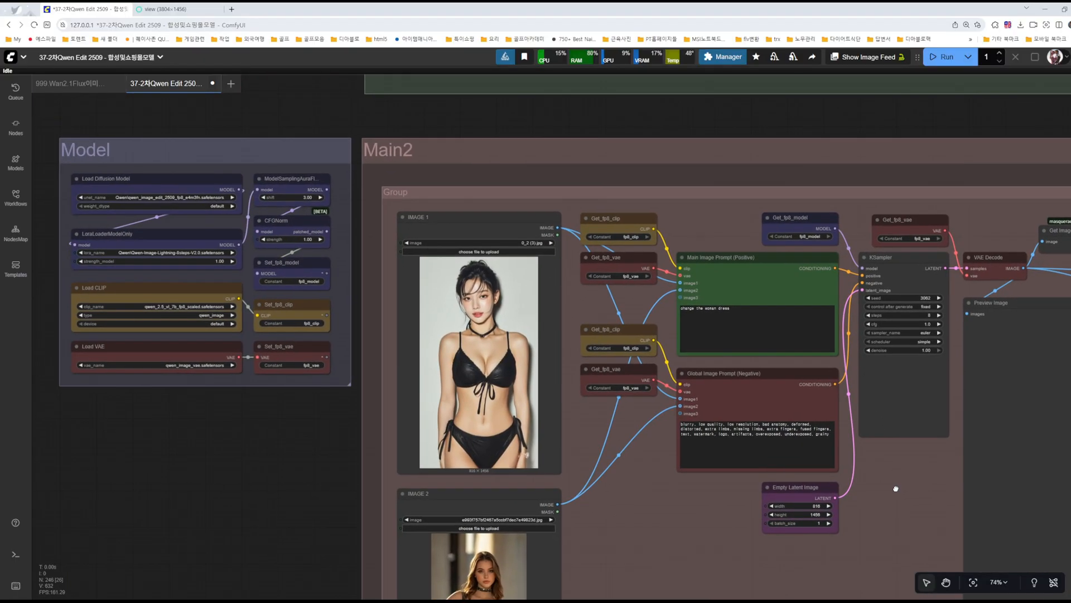
pyautogui.moveTo(884, 414); pyautogui.dragTo(694, 407)
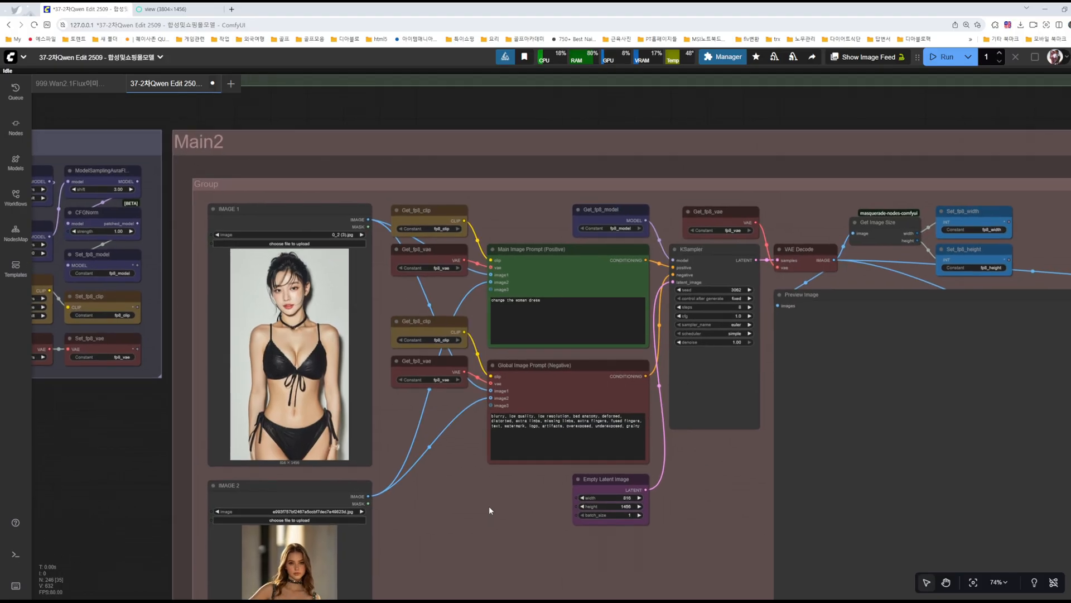
pyautogui.moveTo(489, 505); pyautogui.dragTo(524, 497)
# - Switch to the YouTube channel window, list its videos, and locate the n28 fitting model QwenEdit-ComfyUI video to examine its thumbnail
pyautogui.hotkey('alt', 'Tab')
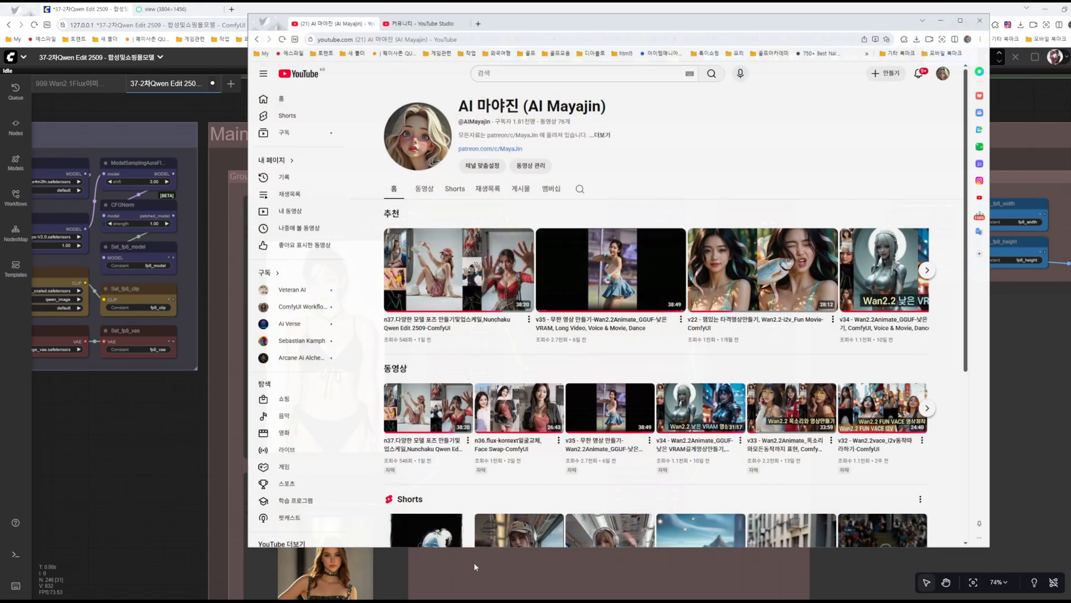
pyautogui.click(423, 182)
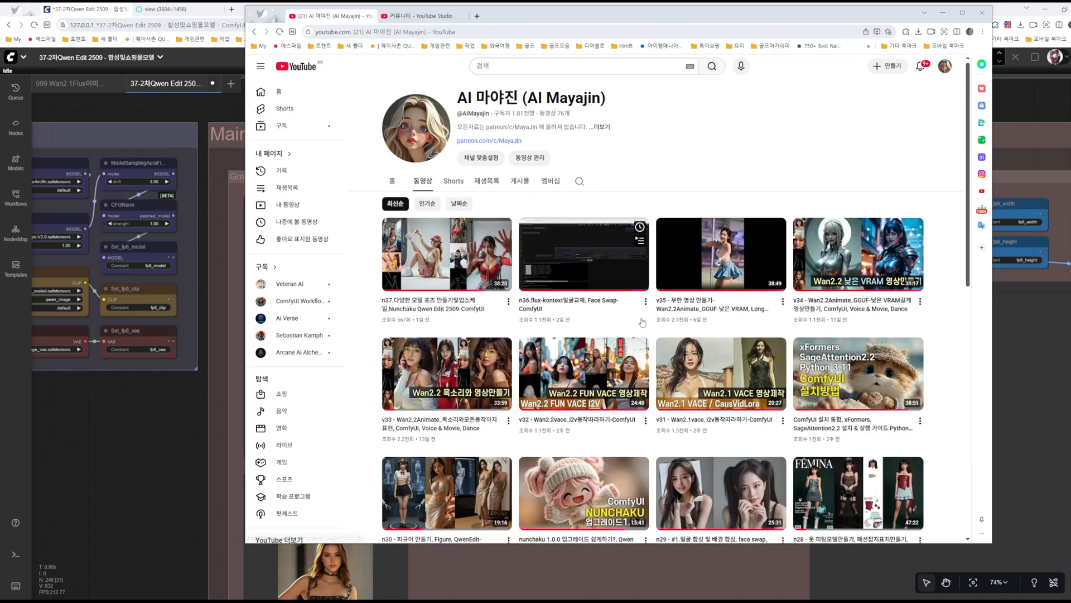
pyautogui.scroll(-4, 832, 312)
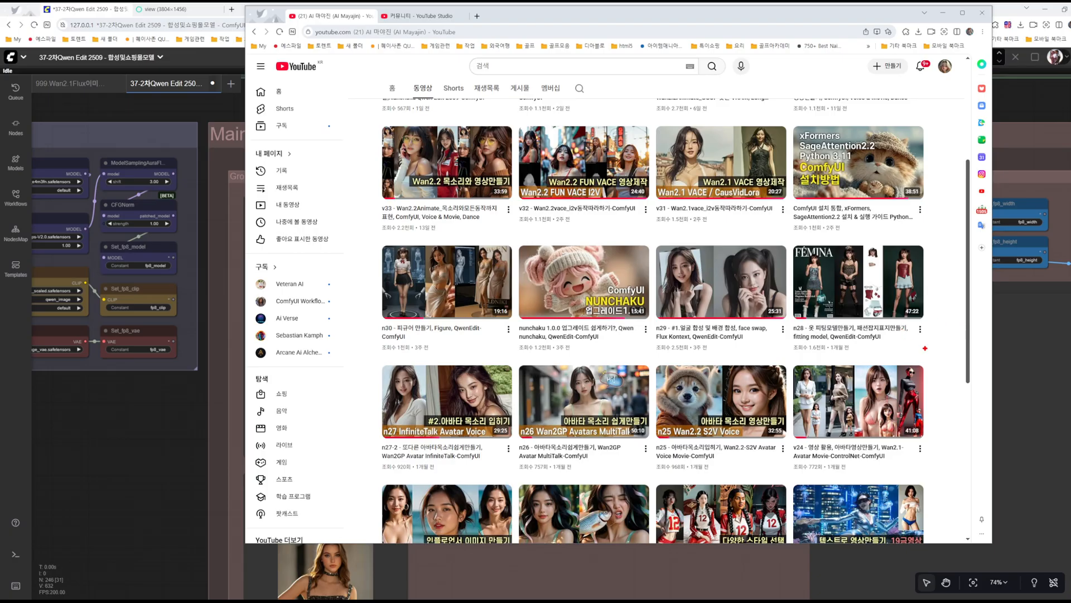
pyautogui.moveTo(925, 348)
pyautogui.mouseDown()
pyautogui.moveTo(804, 363)
pyautogui.moveTo(923, 334)
pyautogui.moveTo(876, 282)
pyautogui.mouseUp()
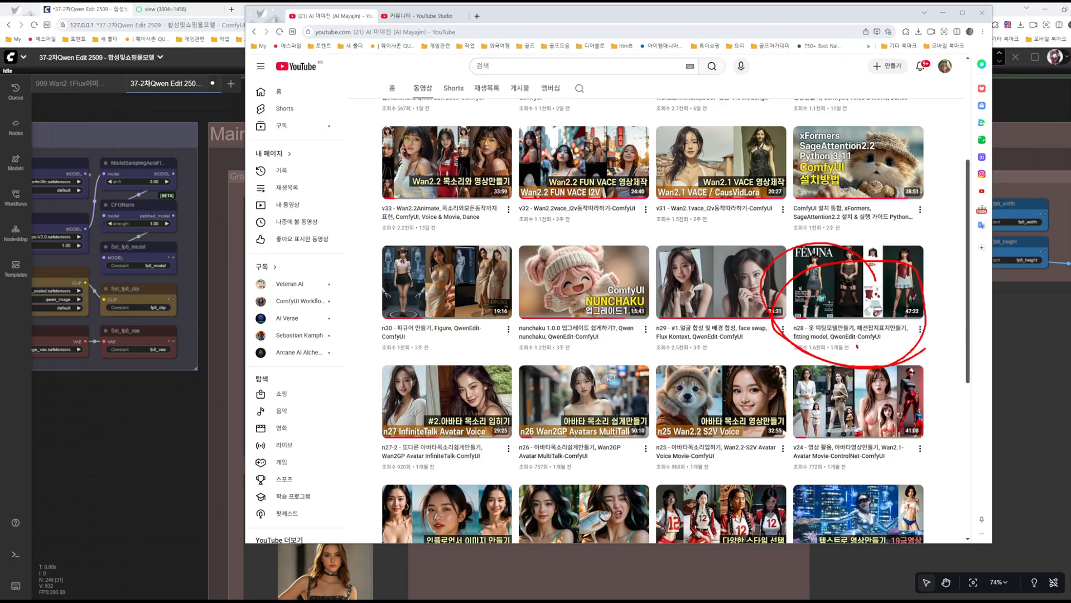
pyautogui.moveTo(857, 346)
pyautogui.mouseDown()
pyautogui.moveTo(854, 329)
pyautogui.moveTo(852, 349)
pyautogui.mouseUp()
pyautogui.press('Escape')
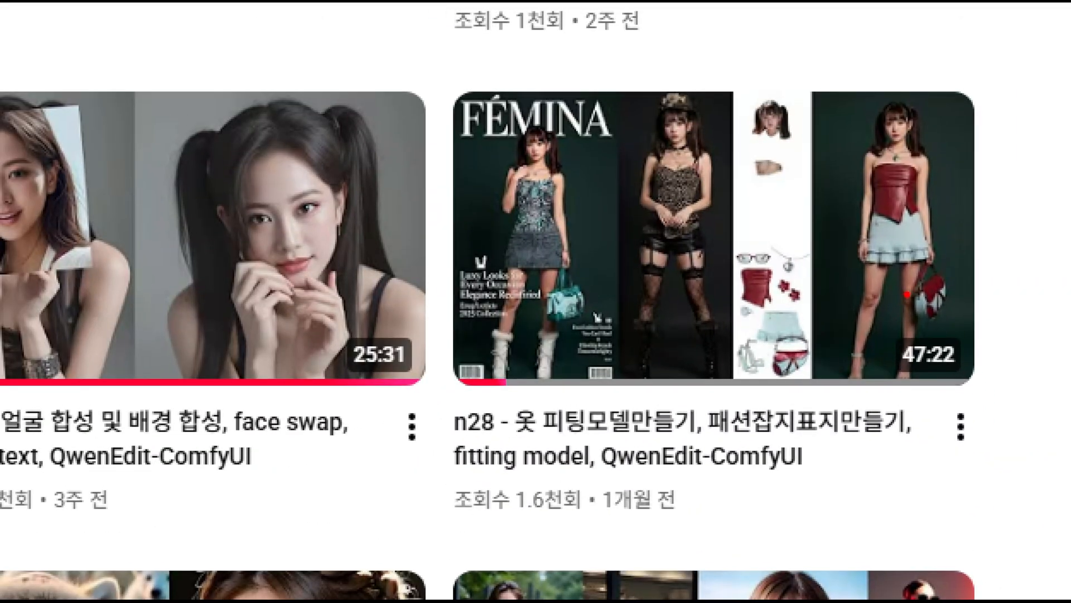
pyautogui.moveTo(809, 375)
pyautogui.mouseDown()
pyautogui.moveTo(684, 245)
pyautogui.moveTo(801, 429)
pyautogui.mouseUp()
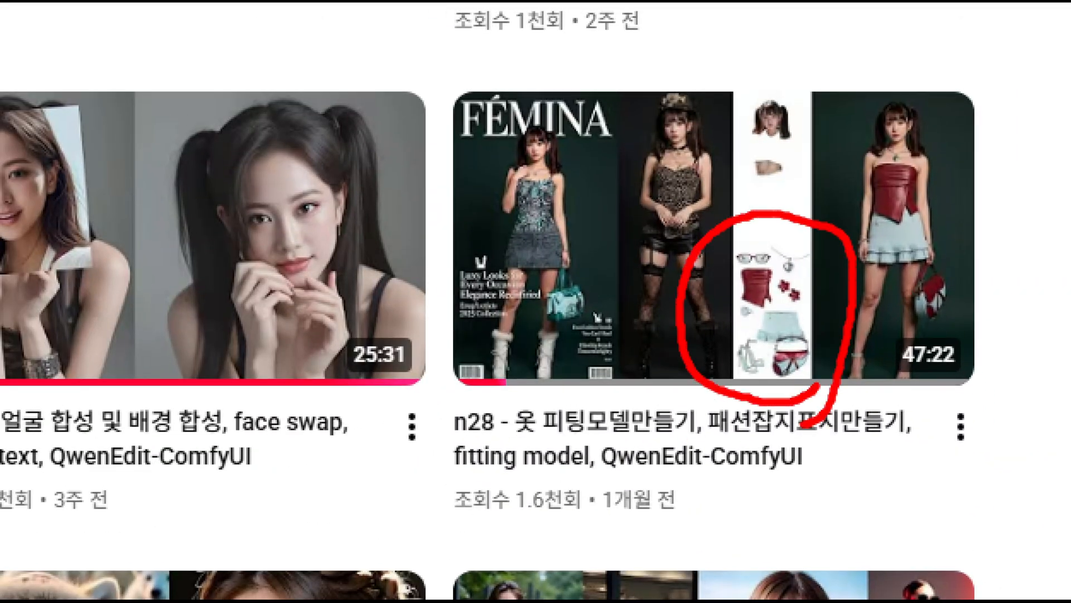
# - Circle the face, clothing items and outfits in the n28 fitting model thumbnail, clear the markings, and return to the ComfyUI workflow
pyautogui.moveTo(795, 156)
pyautogui.mouseDown()
pyautogui.moveTo(804, 177)
pyautogui.moveTo(767, 205)
pyautogui.mouseUp()
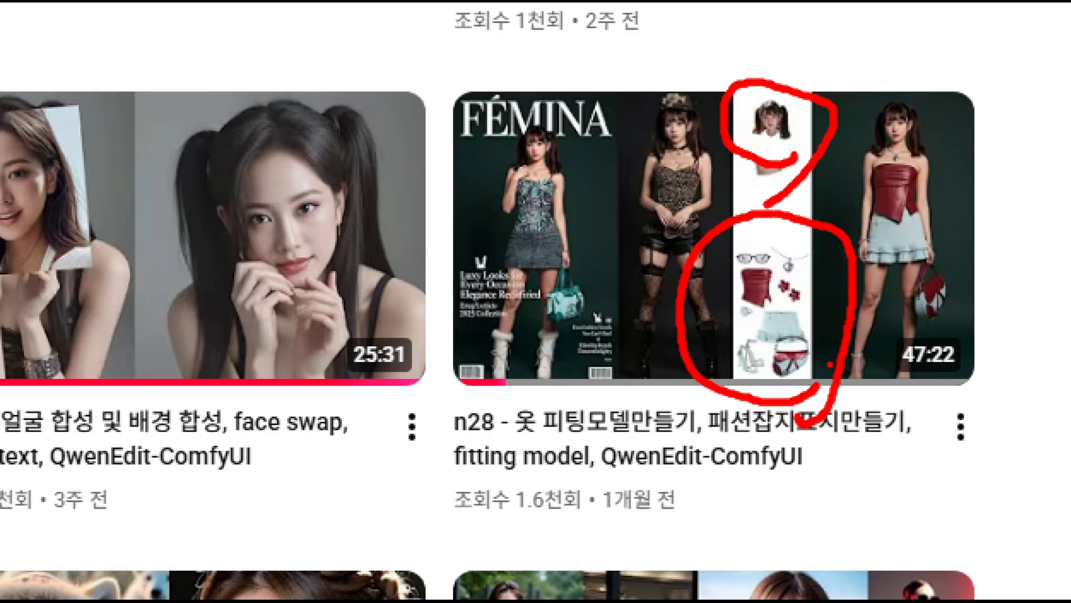
pyautogui.moveTo(831, 366); pyautogui.dragTo(787, 284)
pyautogui.moveTo(608, 269); pyautogui.dragTo(572, 209)
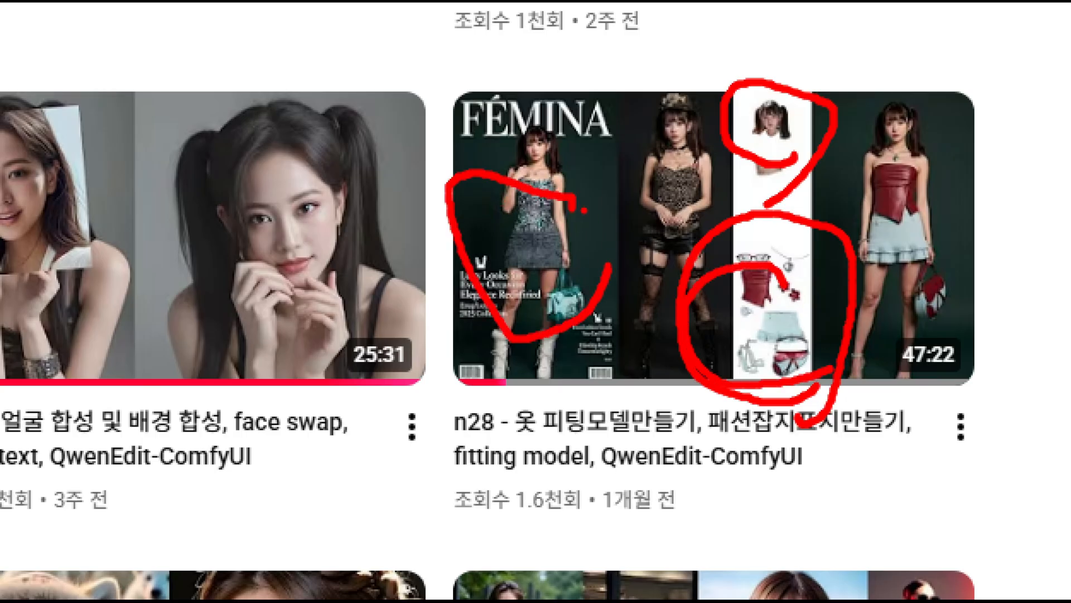
pyautogui.moveTo(702, 238); pyautogui.dragTo(740, 235)
pyautogui.moveTo(942, 281); pyautogui.dragTo(910, 291)
pyautogui.press('Escape')
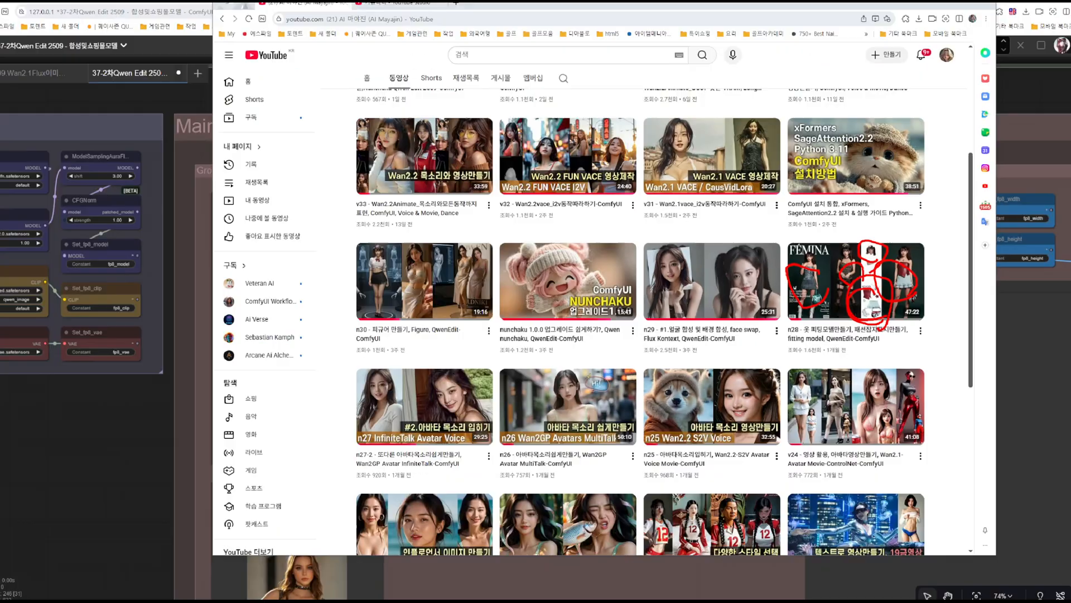
pyautogui.click(944, 13)
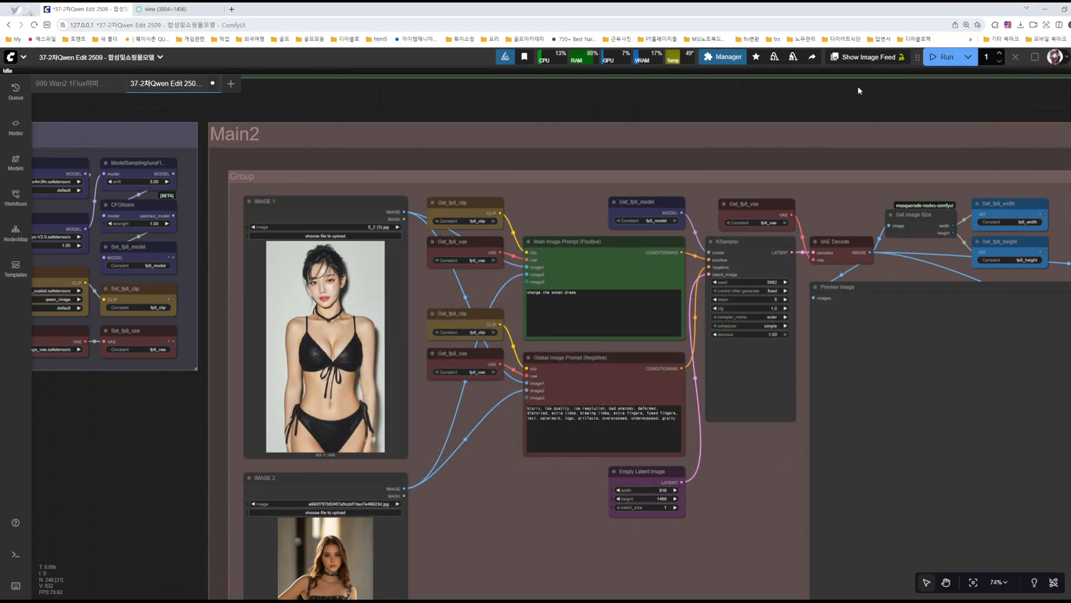
# - Run the workflow to dress the IMAGE 1 model in the IMAGE 2 outfit with Main2's first group
pyautogui.scroll(-3, 525, 489)
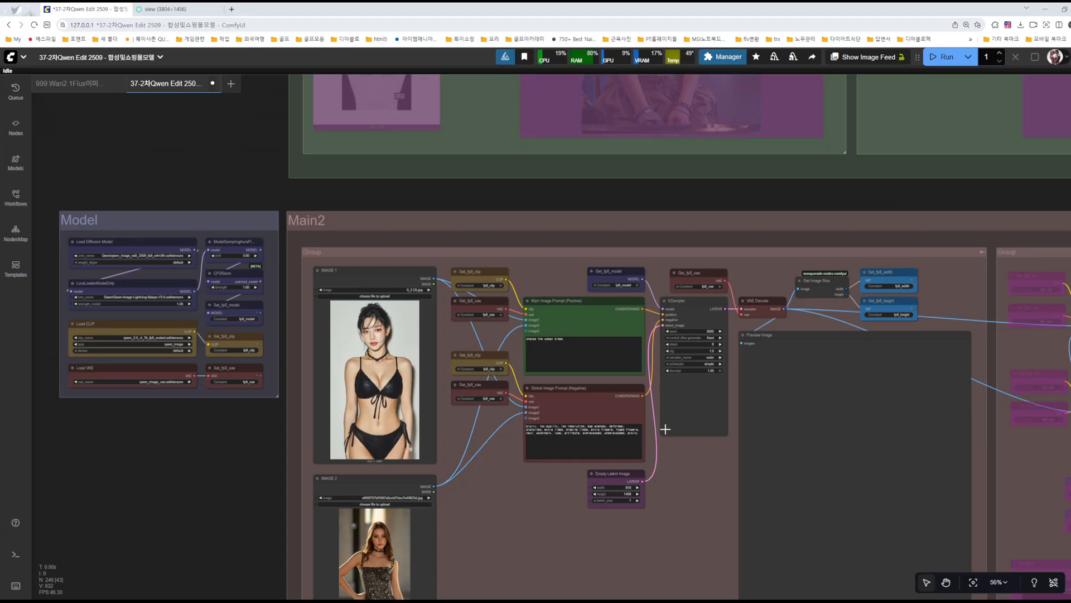
pyautogui.moveTo(551, 505); pyautogui.dragTo(521, 412)
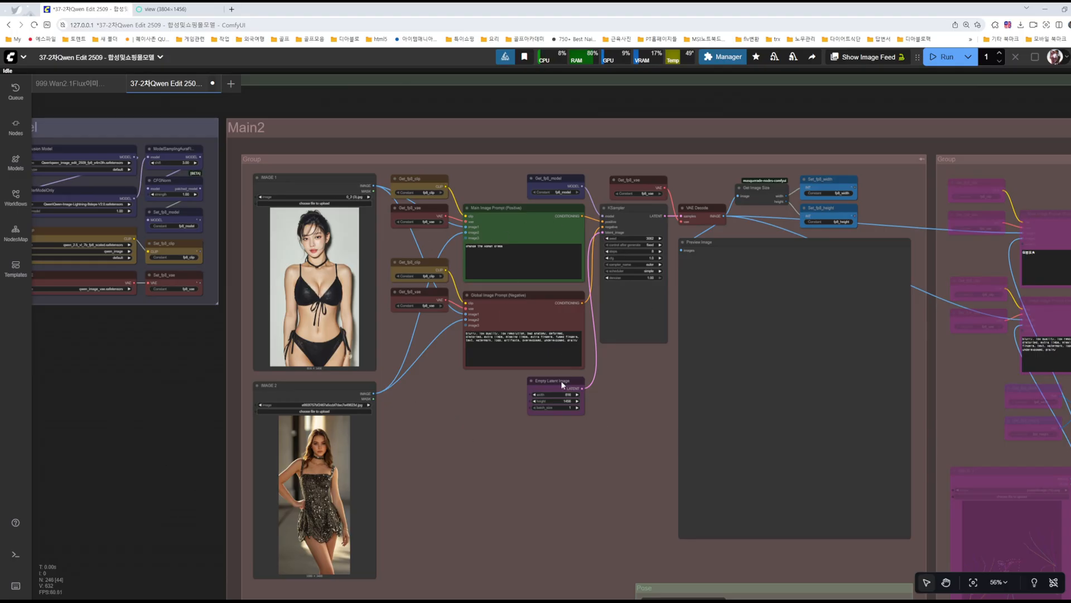
pyautogui.scroll(-1, 461, 413)
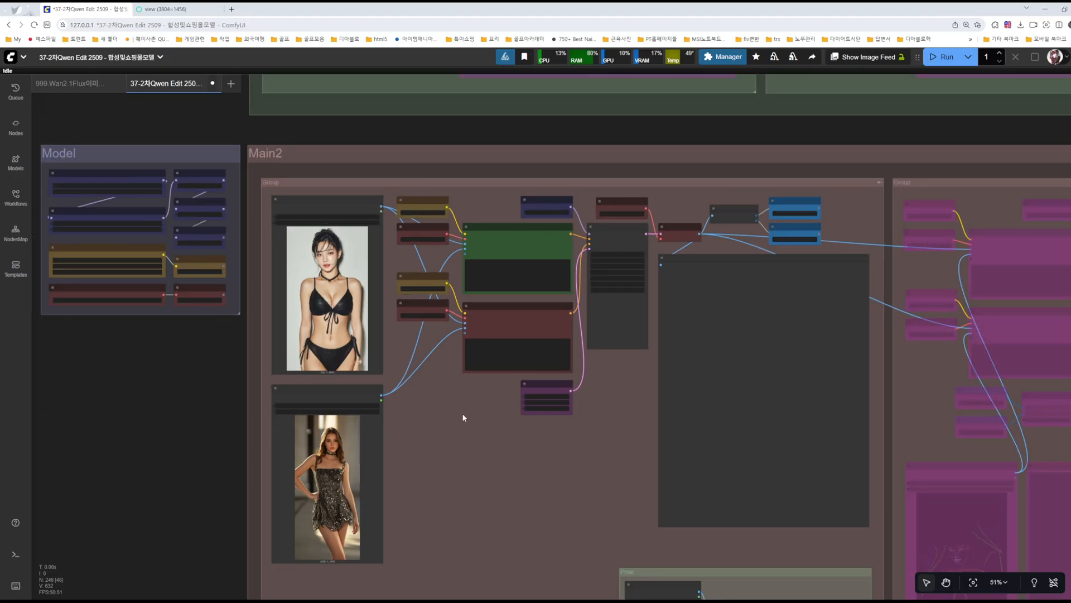
pyautogui.scroll(2, 461, 413)
pyautogui.scroll(1, 937, 81)
pyautogui.click(941, 56)
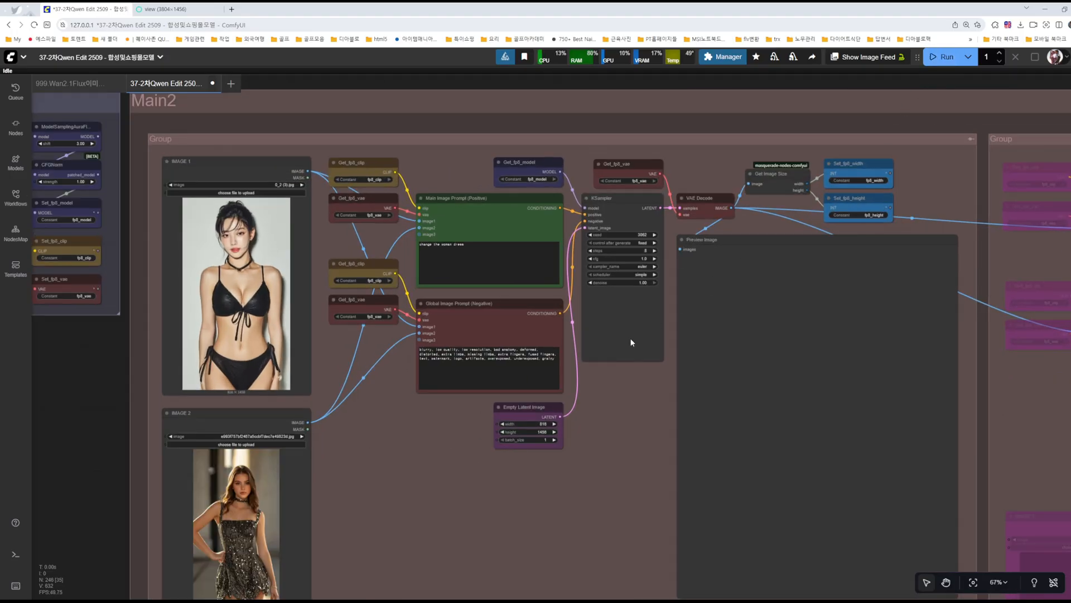
# - Bypass all nodes of the Pose group in the Main2 area
pyautogui.scroll(-3, 589, 361)
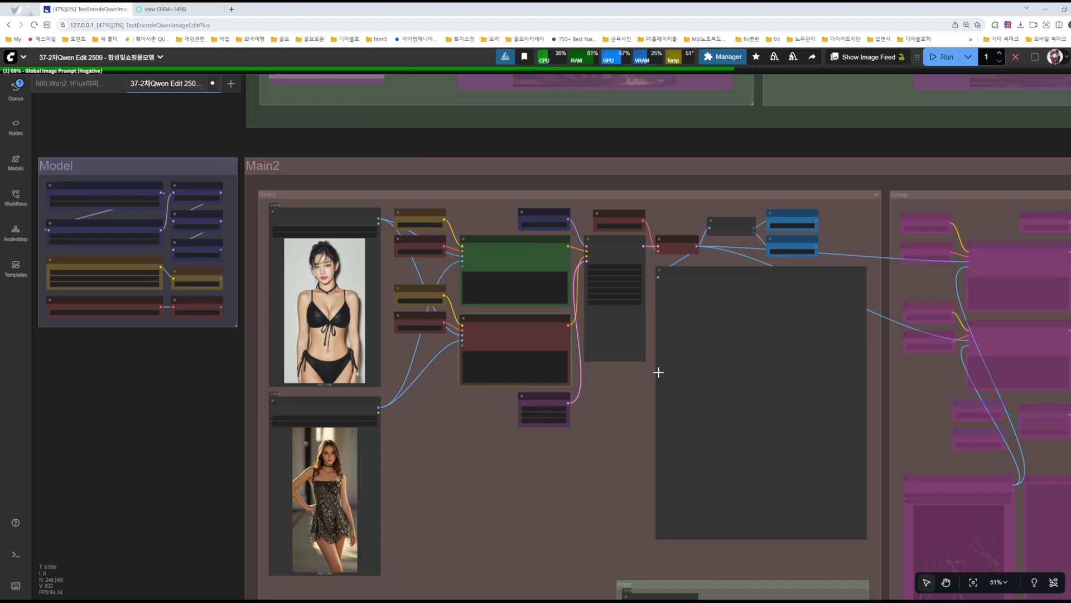
pyautogui.scroll(-6, 525, 477)
pyautogui.scroll(-9, 528, 467)
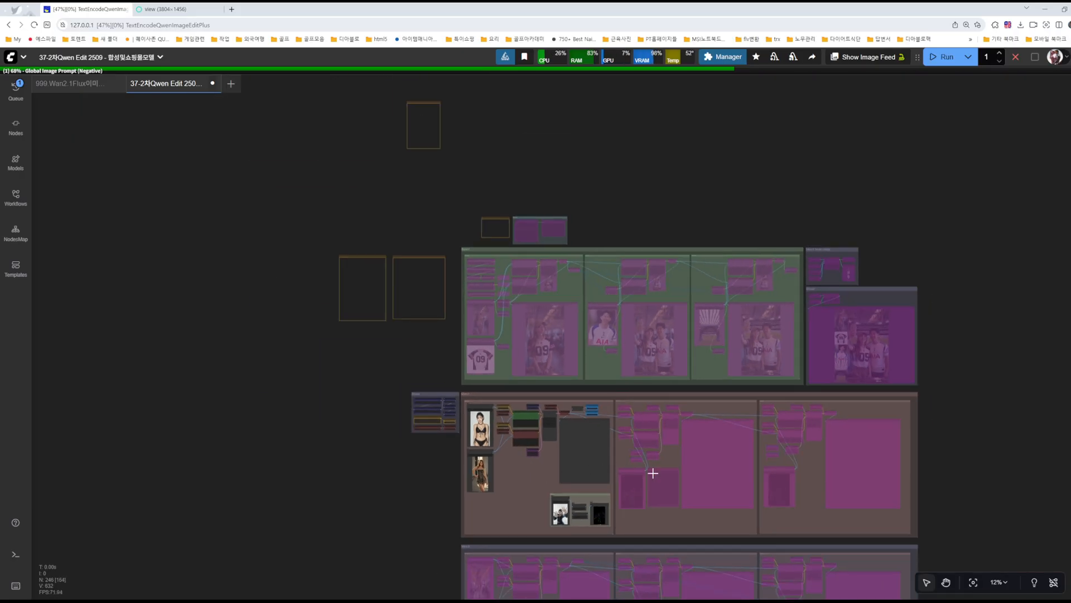
pyautogui.scroll(8, 533, 447)
pyautogui.scroll(11, 535, 497)
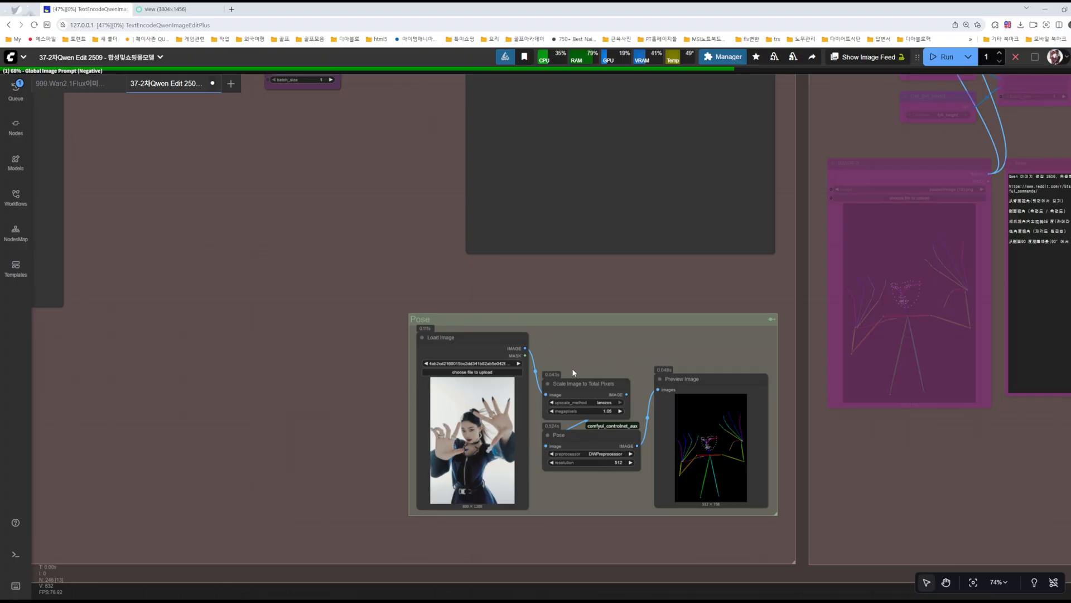
pyautogui.hotkey('ctrl', 'b')
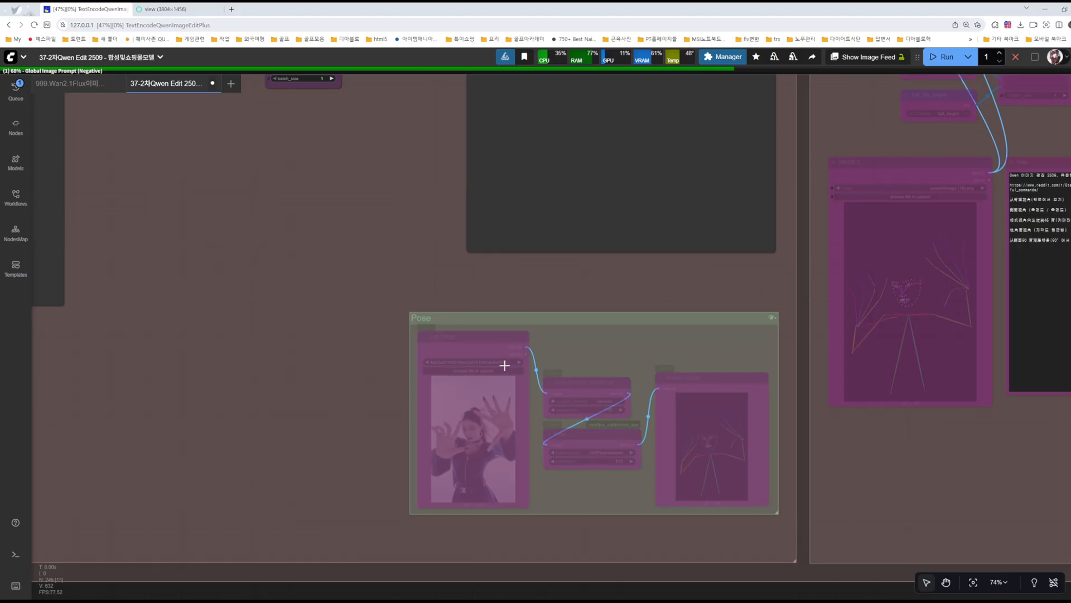
pyautogui.scroll(-5, 411, 304)
pyautogui.moveTo(379, 253); pyautogui.dragTo(431, 390)
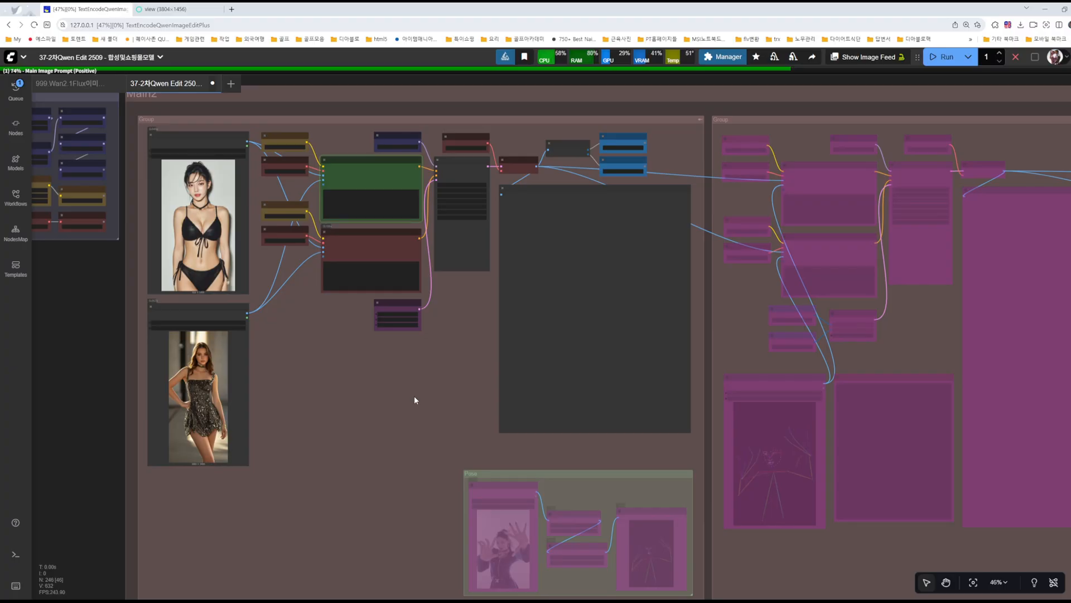
# - Compare the generated dress image with its two source images and re-enable the bypassed Pose group in Main2
pyautogui.scroll(5, 413, 396)
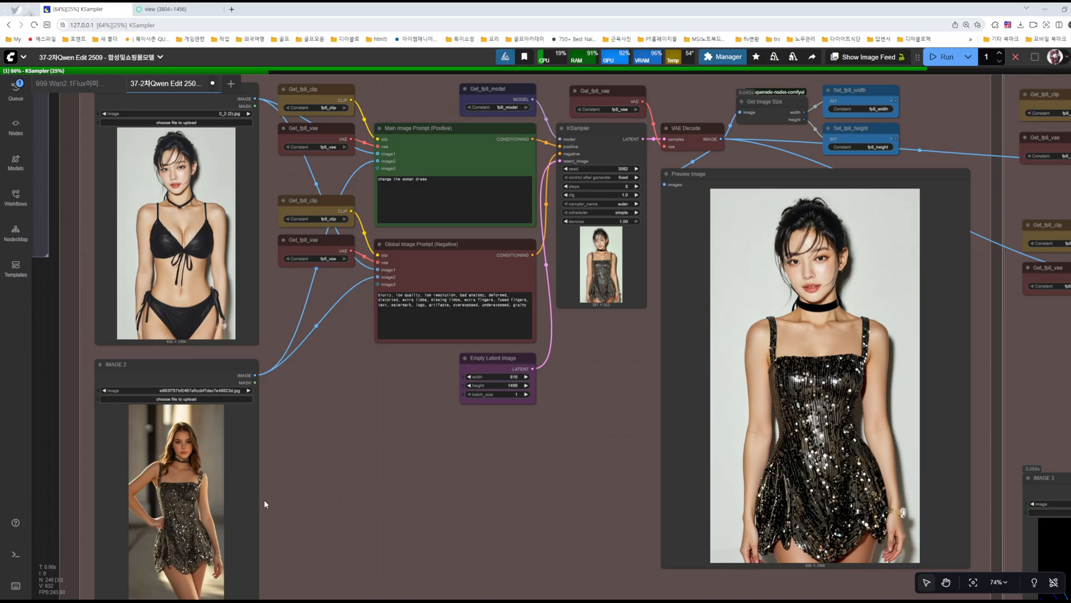
pyautogui.scroll(-4, 619, 373)
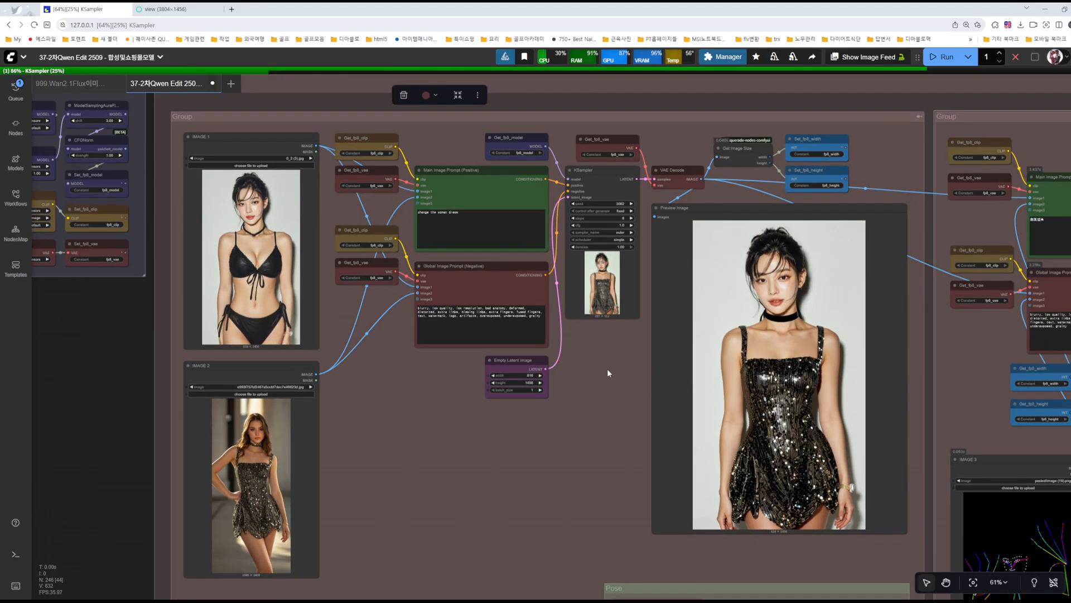
pyautogui.moveTo(606, 392); pyautogui.dragTo(537, 348)
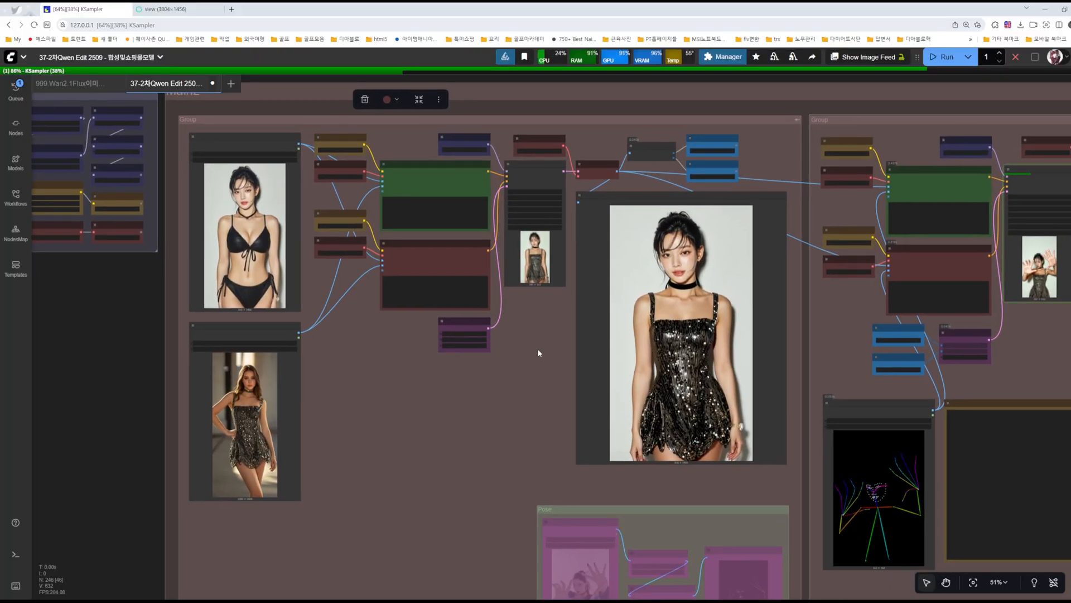
pyautogui.scroll(2, 537, 348)
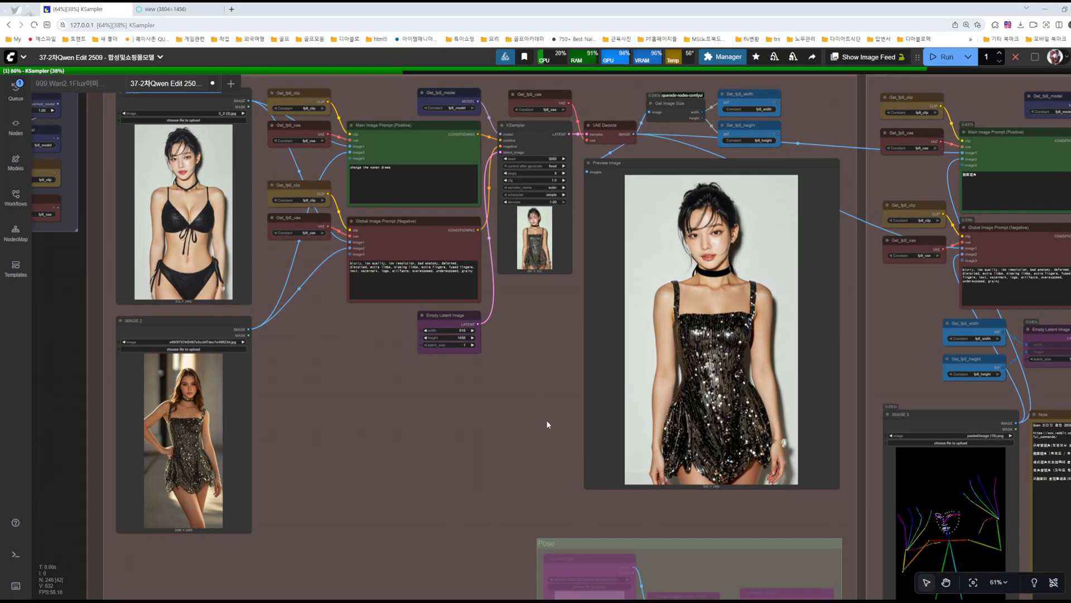
pyautogui.moveTo(546, 424); pyautogui.dragTo(541, 228)
pyautogui.click(832, 324)
pyautogui.scroll(5, 756, 345)
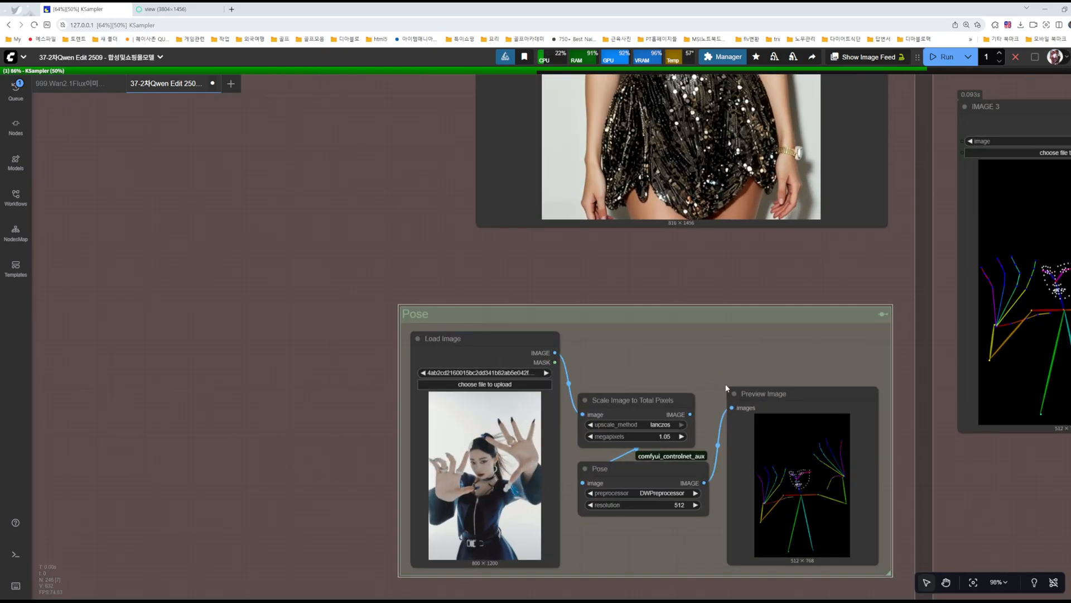
pyautogui.scroll(-2, 808, 294)
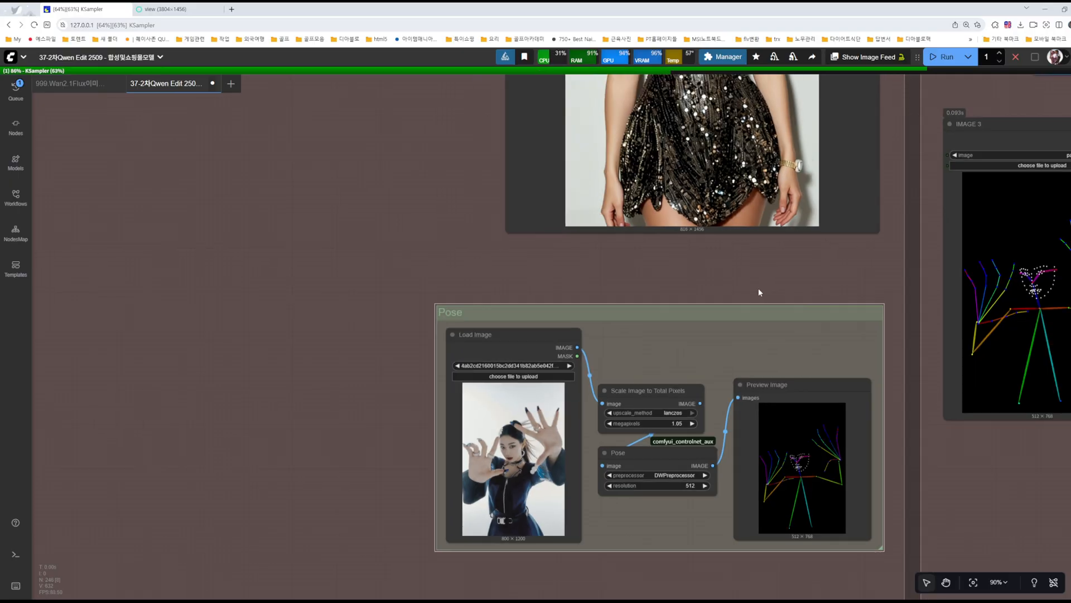
# - Copy the pose skeleton image from the Pose group's Preview Image node
pyautogui.click(546, 434)
pyautogui.scroll(8, 561, 457)
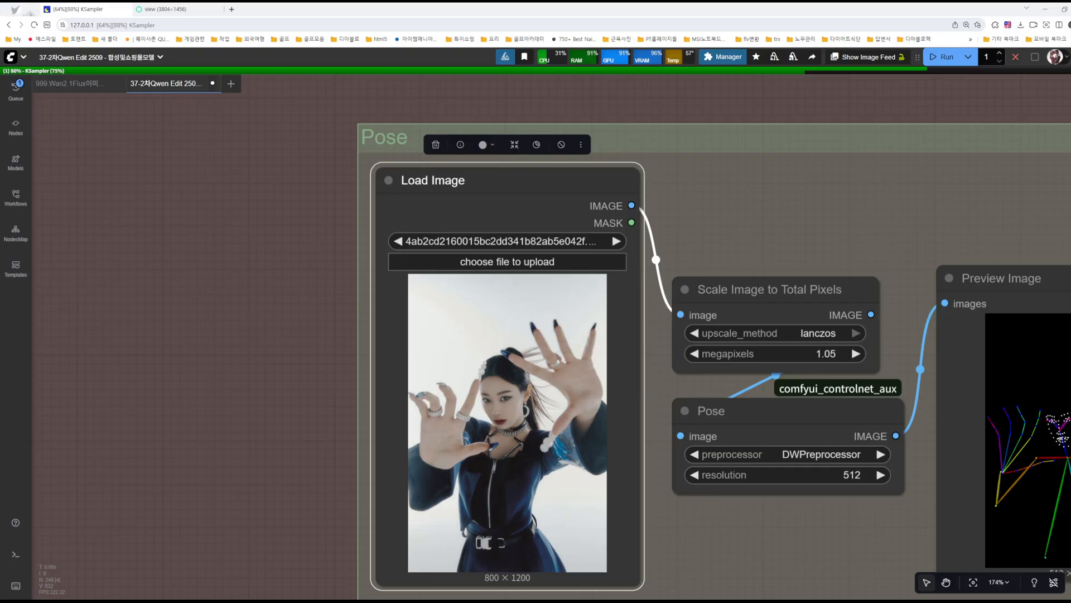
pyautogui.moveTo(896, 234); pyautogui.dragTo(623, 195)
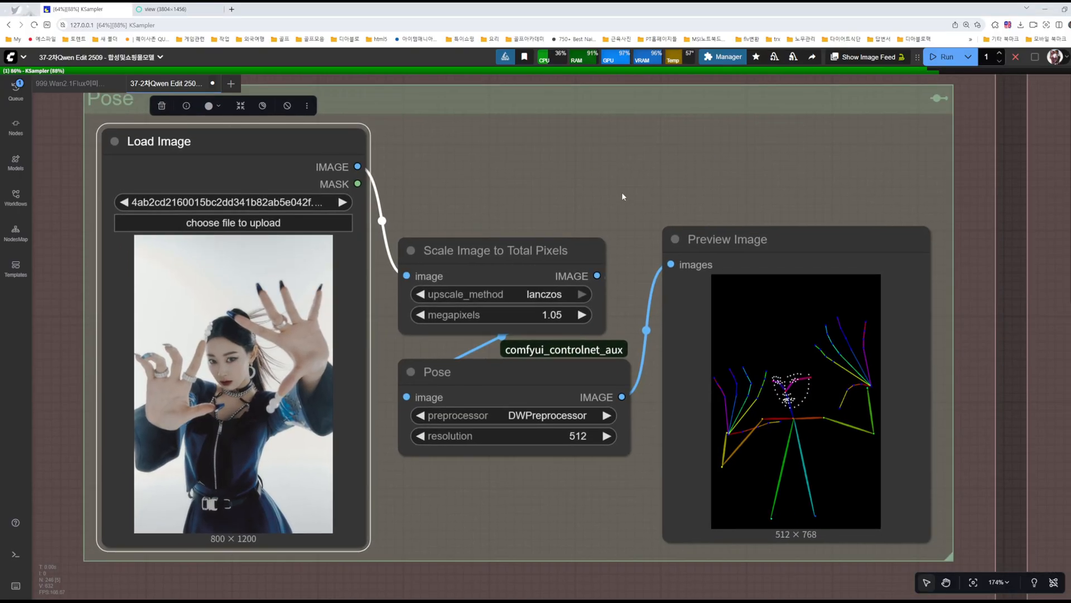
pyautogui.click(774, 243)
pyautogui.rightClick(784, 245)
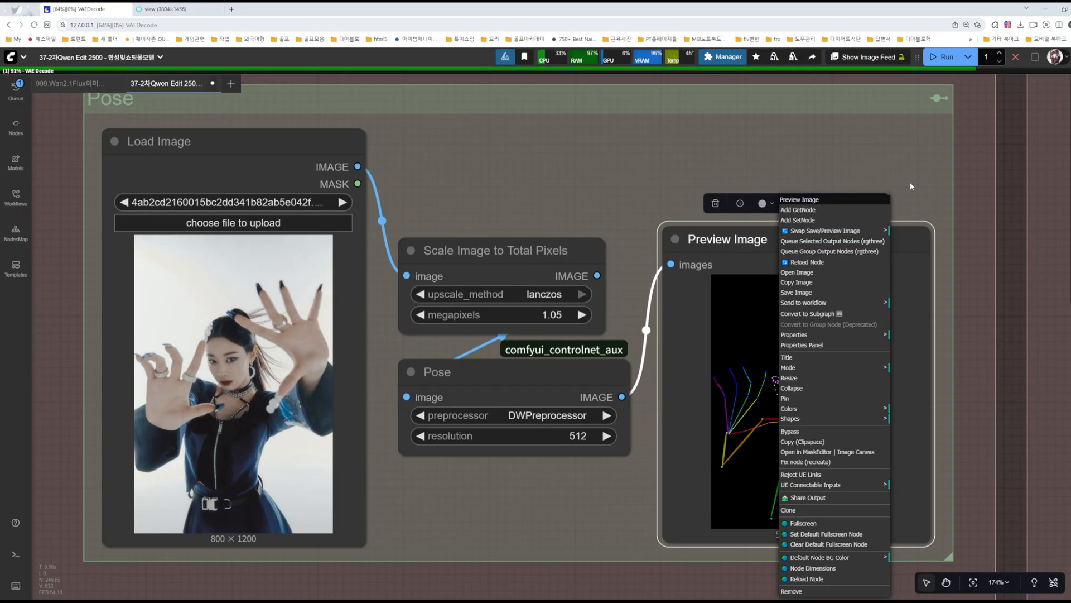
pyautogui.click(761, 245)
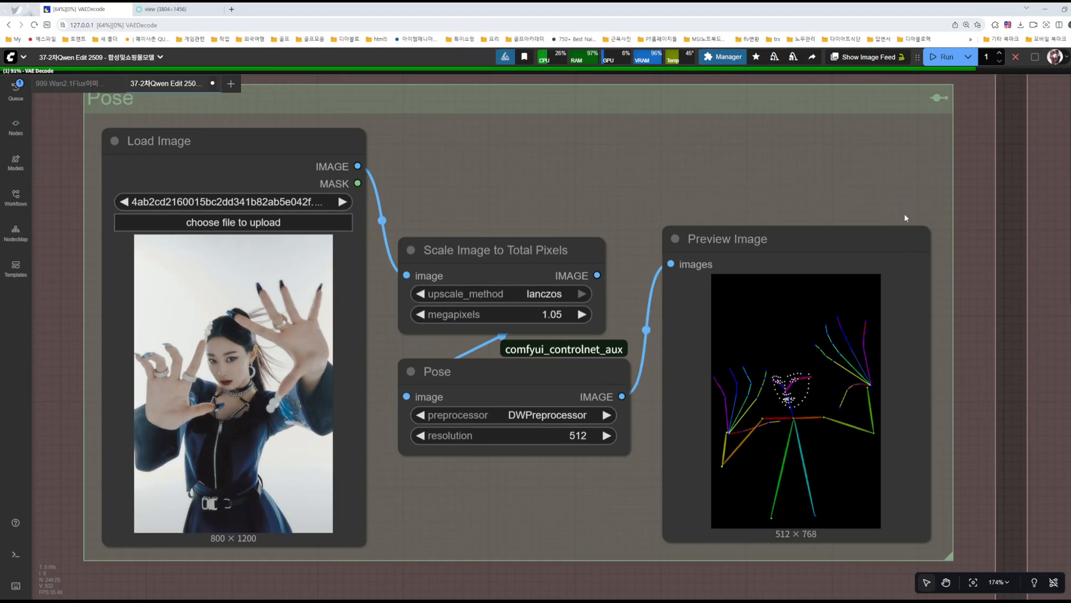
pyautogui.click(811, 245)
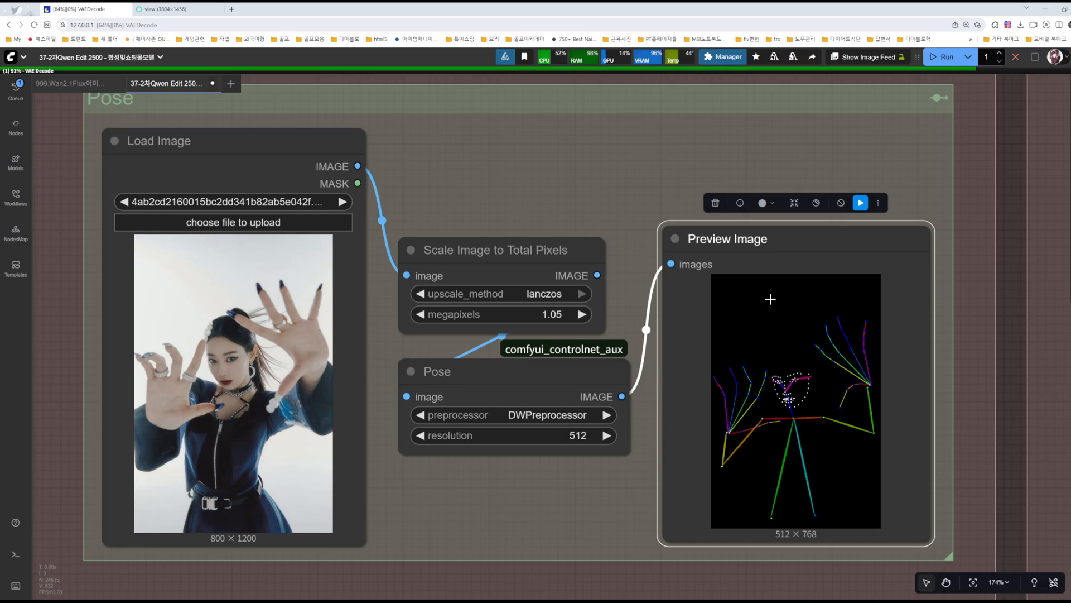
pyautogui.moveTo(552, 160); pyautogui.dragTo(373, 139)
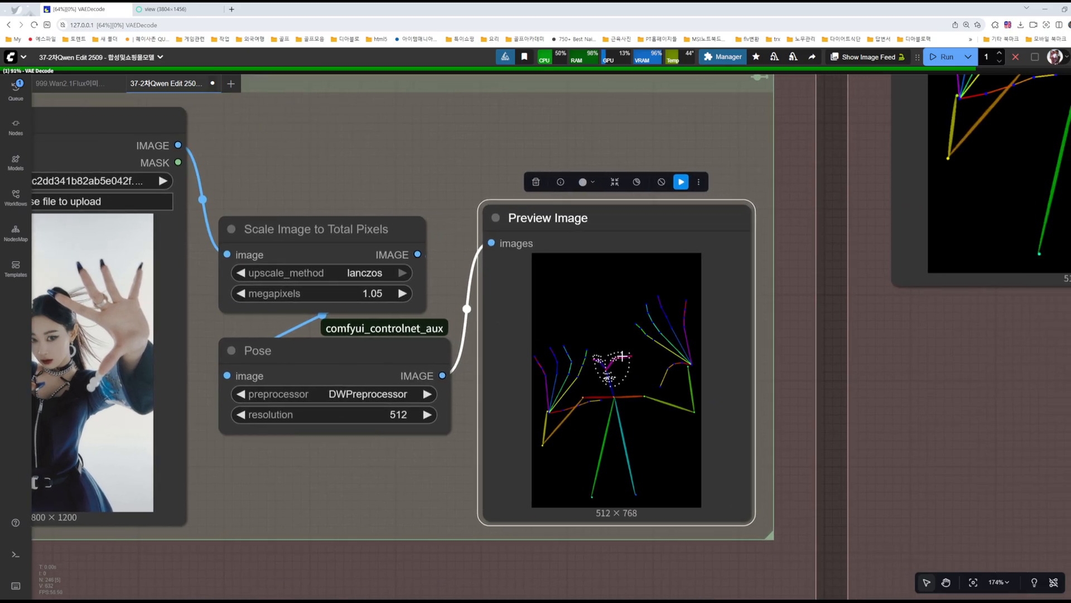
pyautogui.rightClick(612, 325)
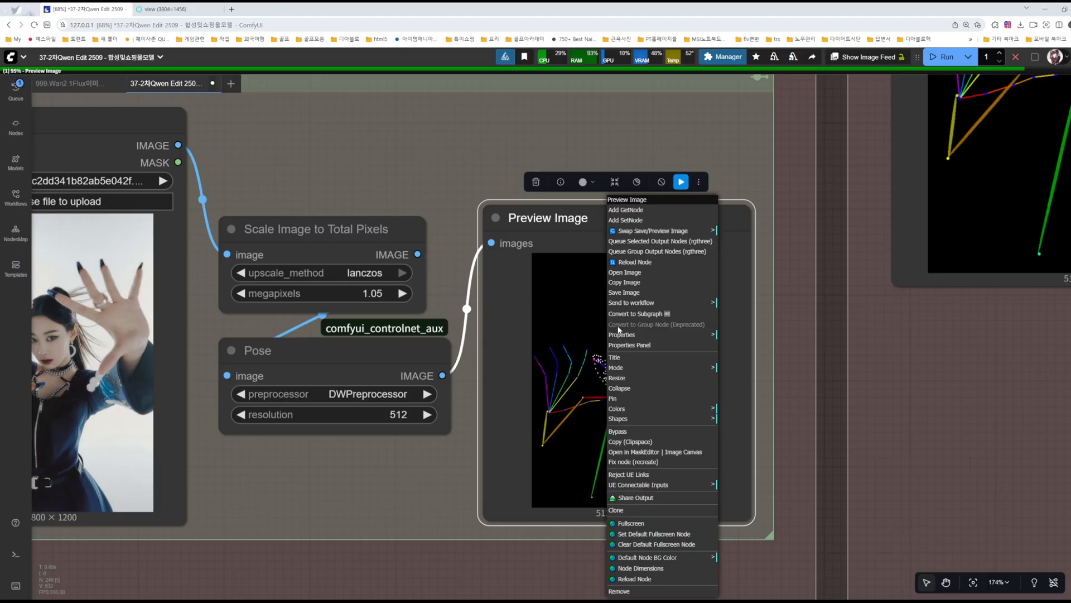
pyautogui.click(632, 286)
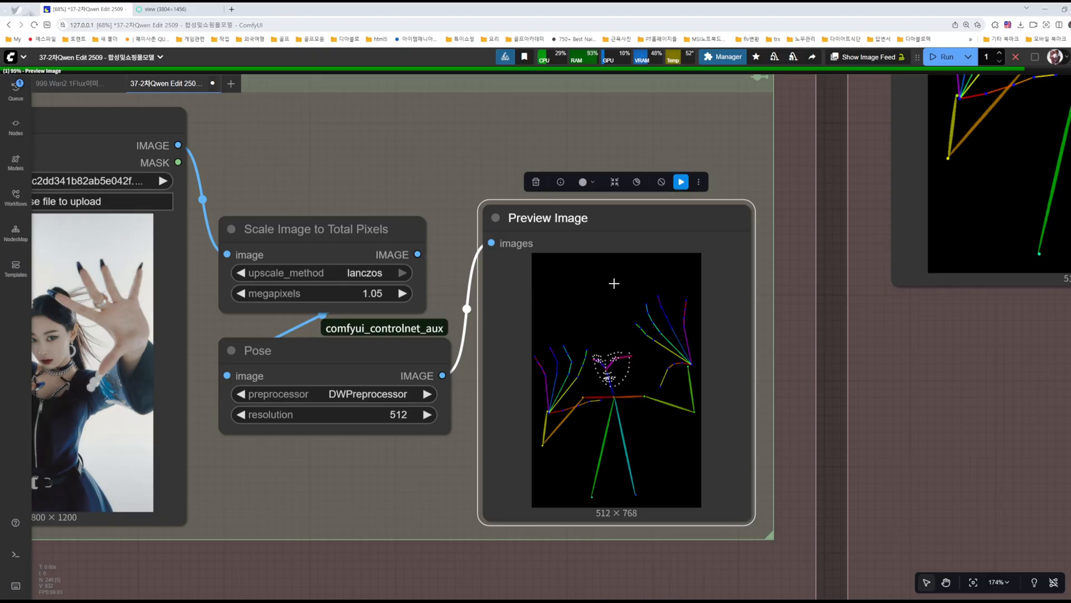
# - Select the IMAGE 3 node in Main2's second group as the destination for the copied pose skeleton
pyautogui.click(704, 163)
pyautogui.moveTo(859, 386); pyautogui.dragTo(469, 573)
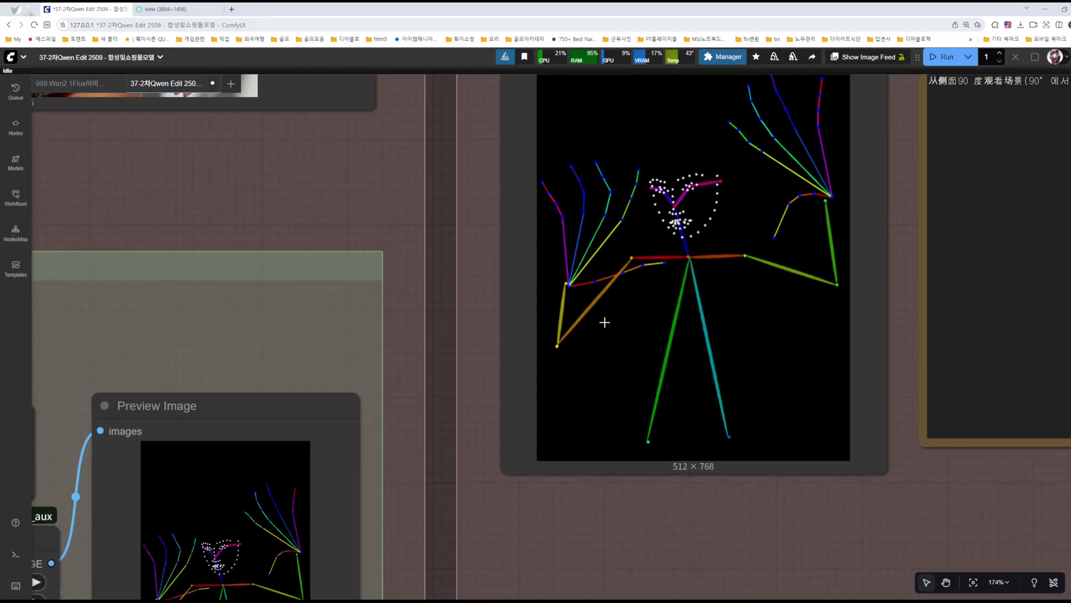
pyautogui.click(657, 236)
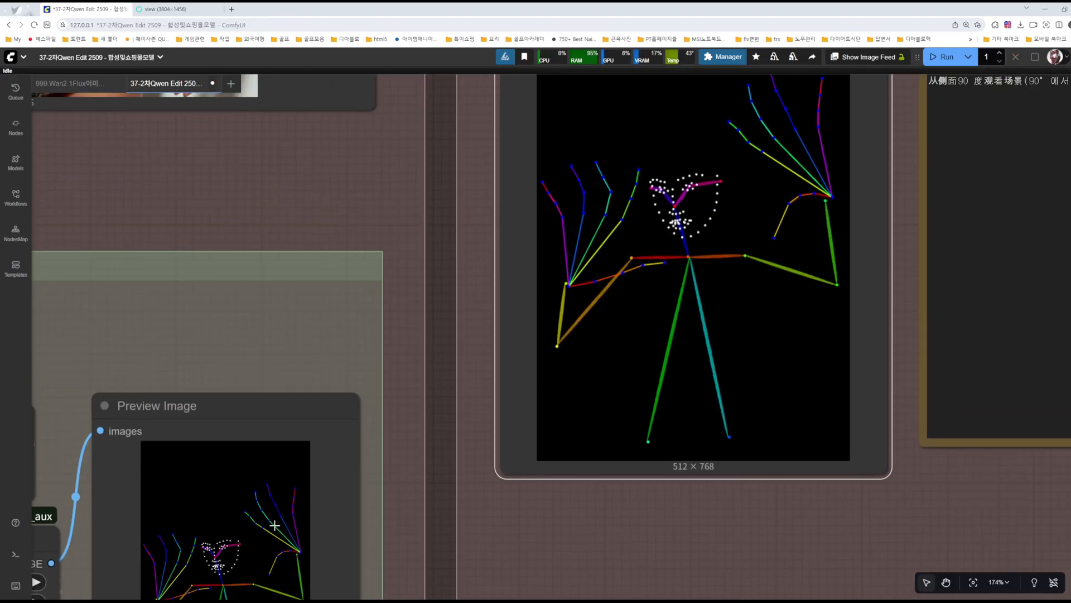
pyautogui.scroll(-4, 619, 298)
pyautogui.scroll(-3, 620, 298)
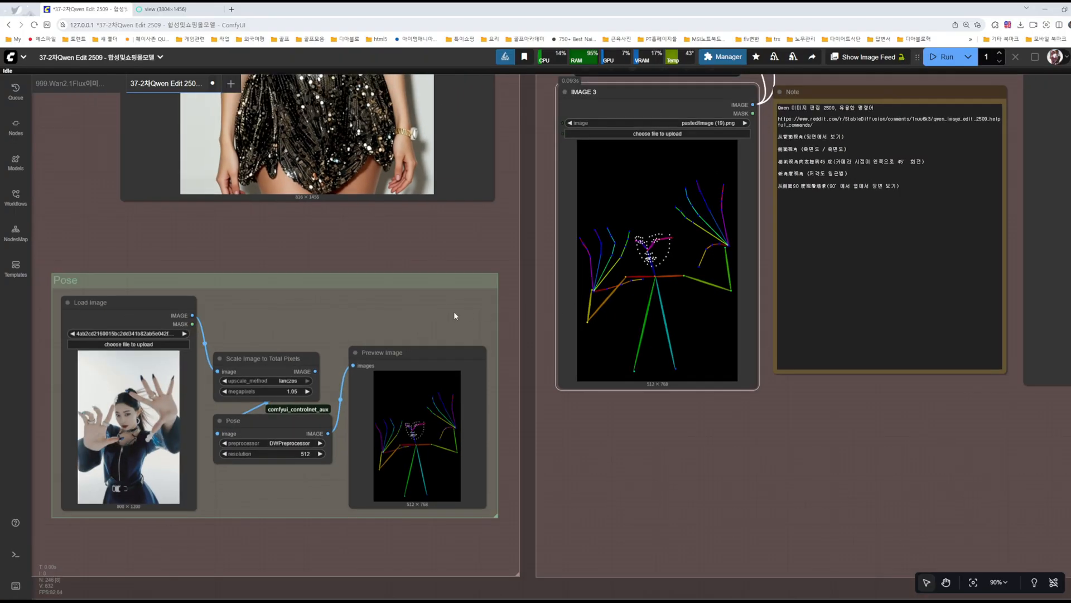
pyautogui.moveTo(482, 238); pyautogui.dragTo(708, 384)
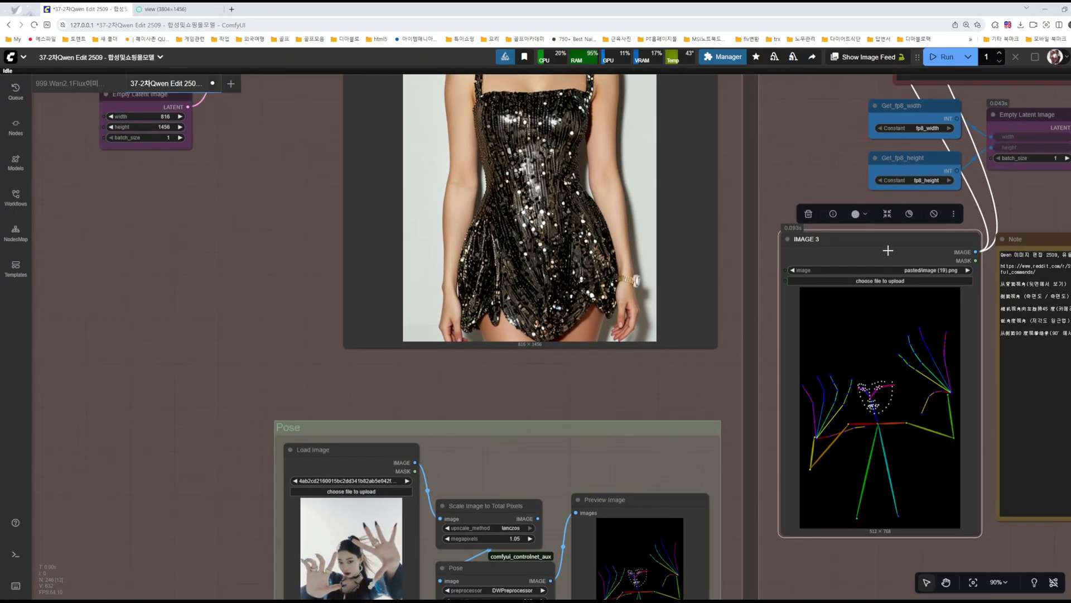
# - Examine the outputs of Main2's first two groups, the second group's IMAGE 3 pose input and its positive prompt
pyautogui.scroll(-1, 250, 227)
pyautogui.scroll(-7, 246, 226)
pyautogui.moveTo(243, 219); pyautogui.dragTo(339, 517)
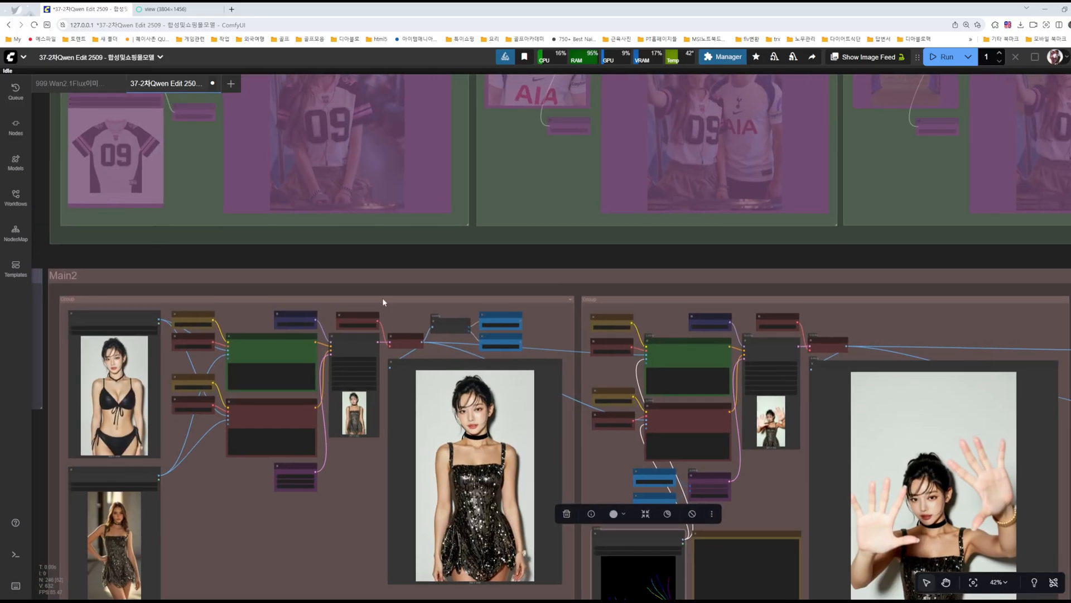
pyautogui.moveTo(522, 197); pyautogui.dragTo(438, 82)
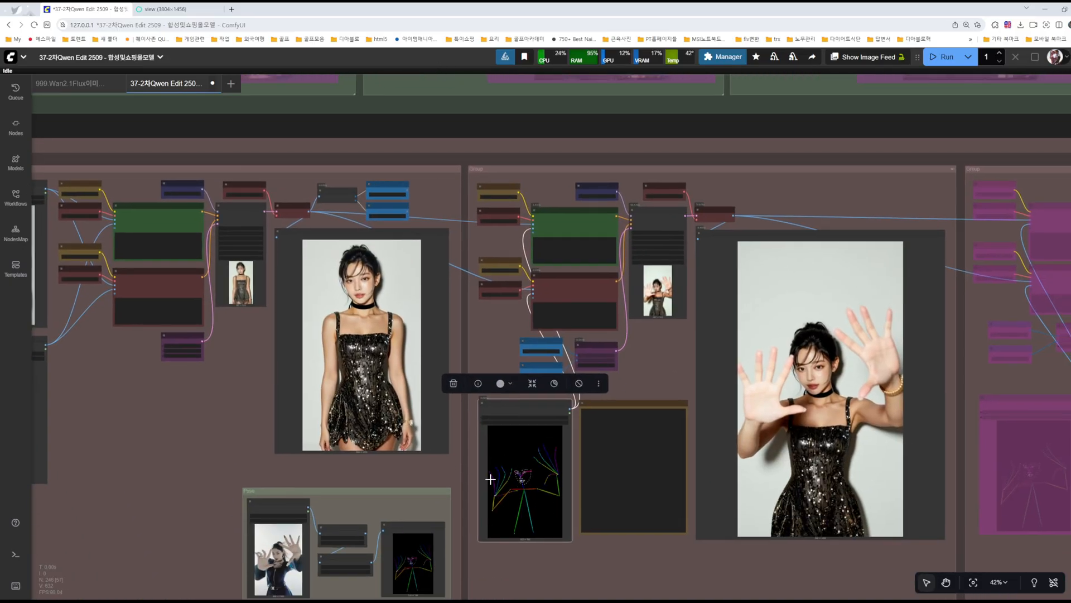
pyautogui.scroll(7, 538, 489)
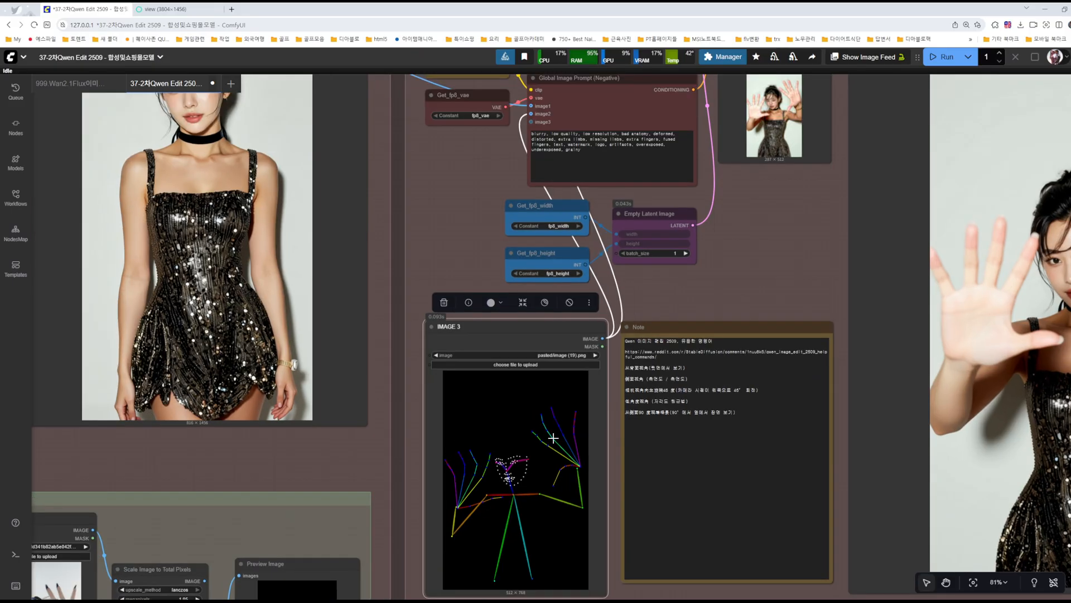
pyautogui.moveTo(777, 232); pyautogui.dragTo(813, 432)
pyautogui.scroll(7, 575, 223)
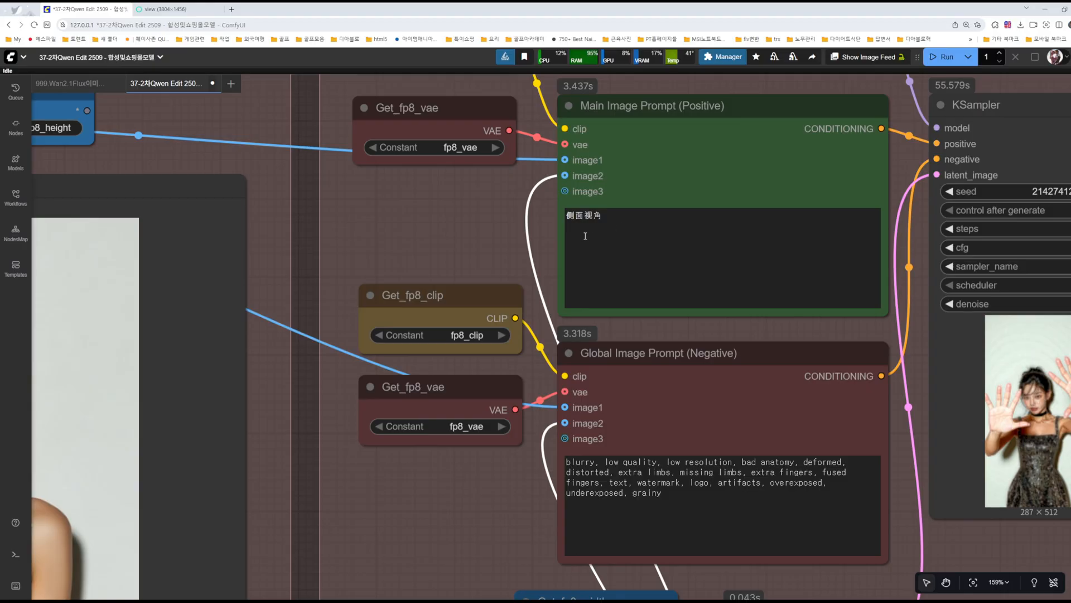
# - Examine the second group's generated pose image, its IMAGE 3 skeleton and the 侧面视角 positive prompt
pyautogui.scroll(-7, 473, 210)
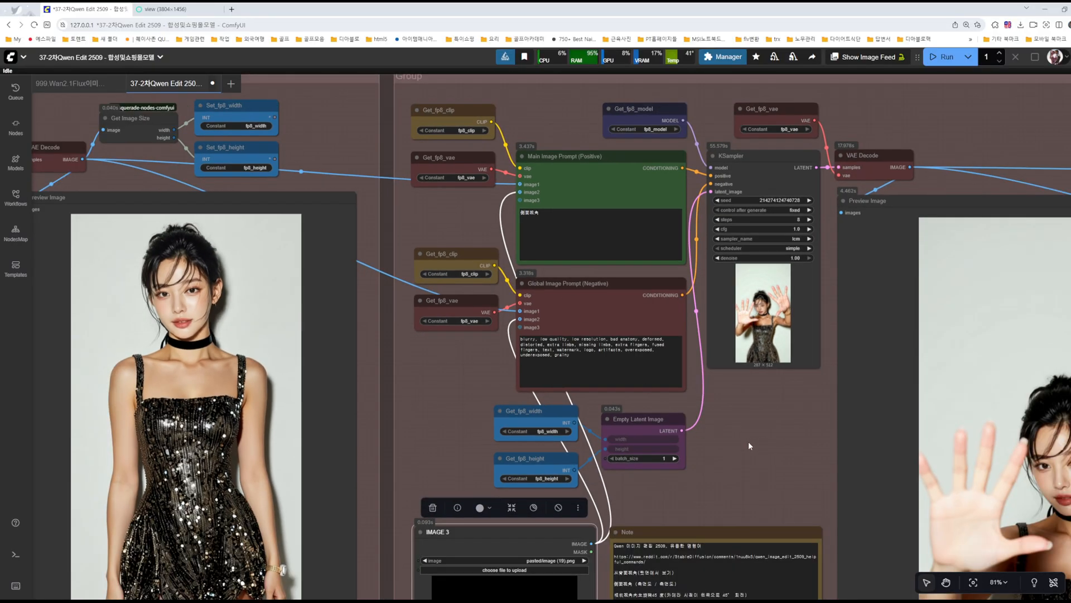
pyautogui.moveTo(750, 446); pyautogui.dragTo(459, 266)
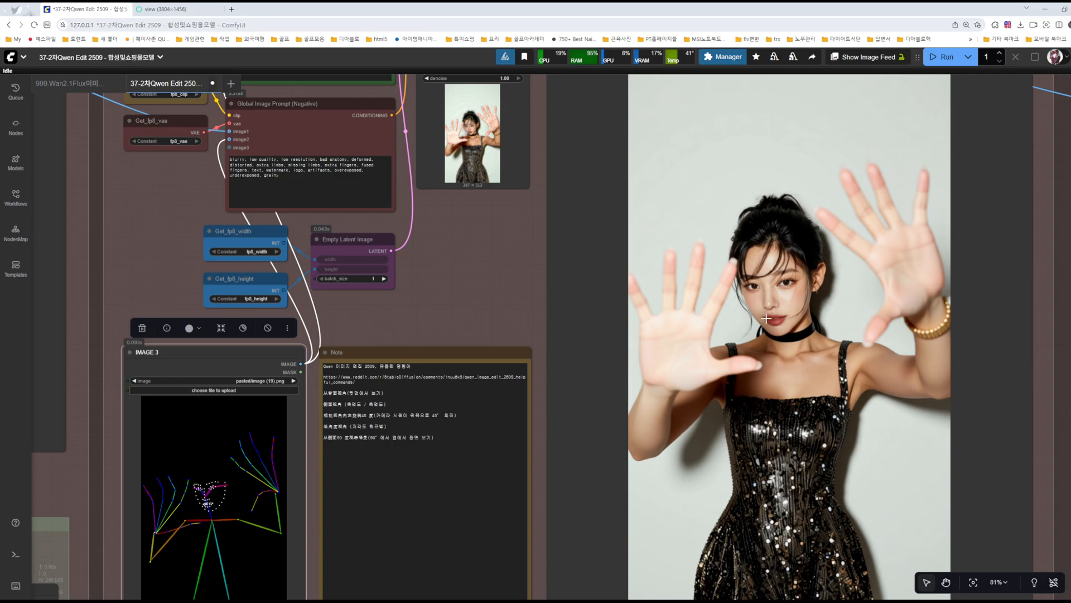
pyautogui.scroll(-4, 766, 318)
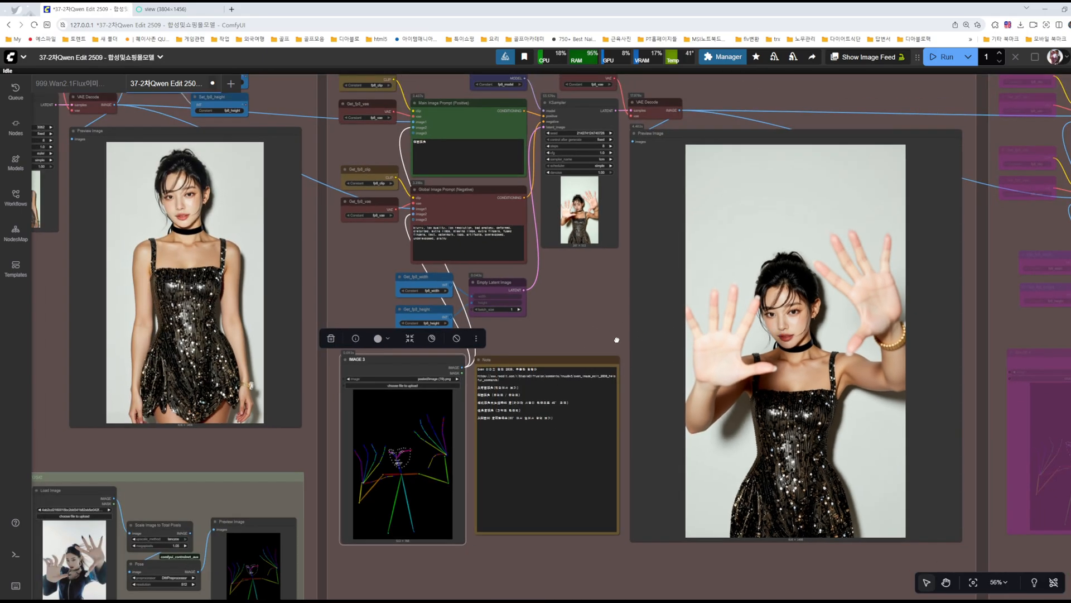
pyautogui.scroll(4, 616, 340)
pyautogui.moveTo(625, 345); pyautogui.dragTo(705, 462)
pyautogui.scroll(11, 538, 296)
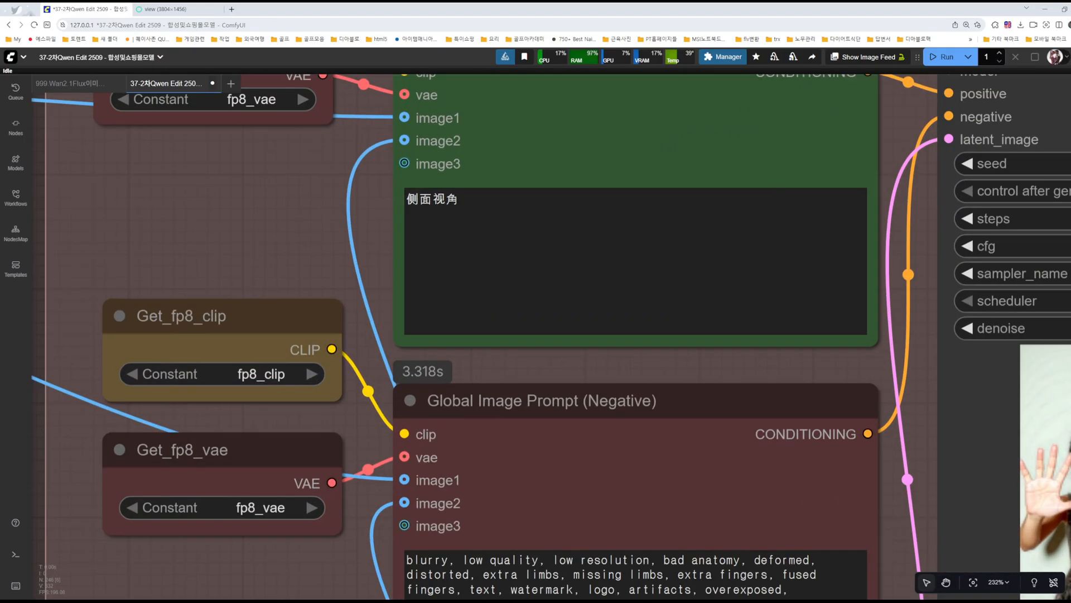
# - Check the Korean translation of 侧面视角 in Google Translate, then return to the ComfyUI workflow
pyautogui.moveTo(0, 73); pyautogui.dragTo(773, 67)
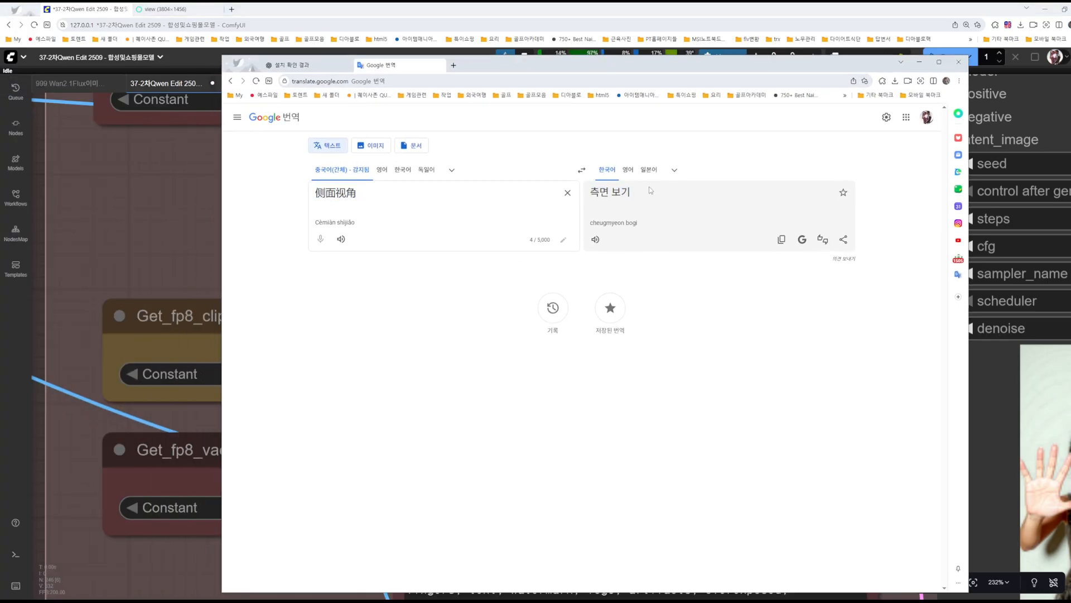
pyautogui.moveTo(651, 190); pyautogui.dragTo(576, 192)
pyautogui.moveTo(871, 59); pyautogui.dragTo(0, 139)
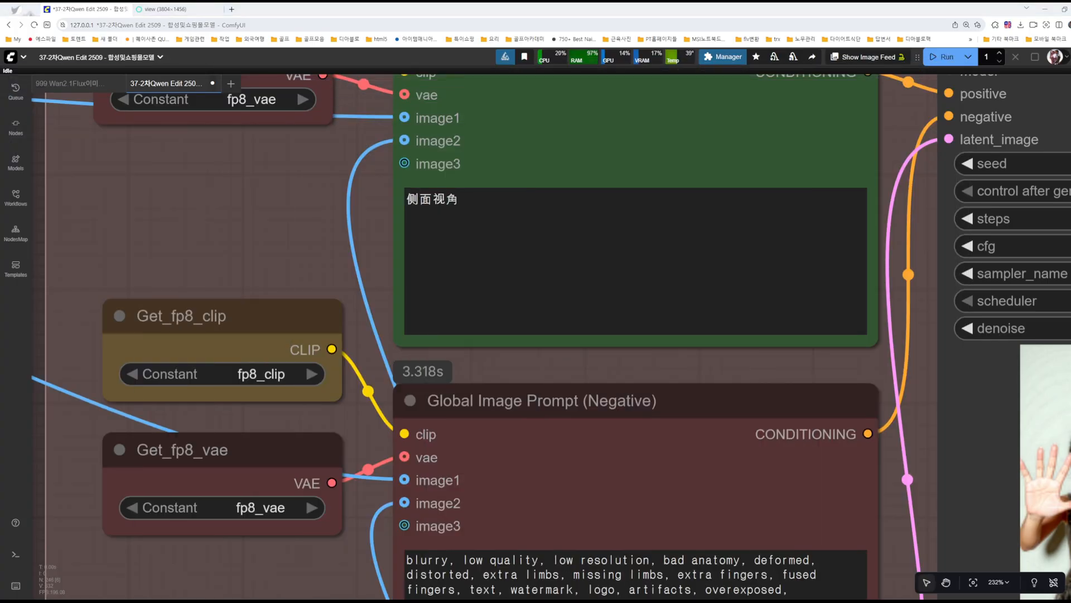
# - Examine the second group's prompt nodes, KSampler settings, IMAGE 3 skeleton and output preview
pyautogui.scroll(-15, 332, 253)
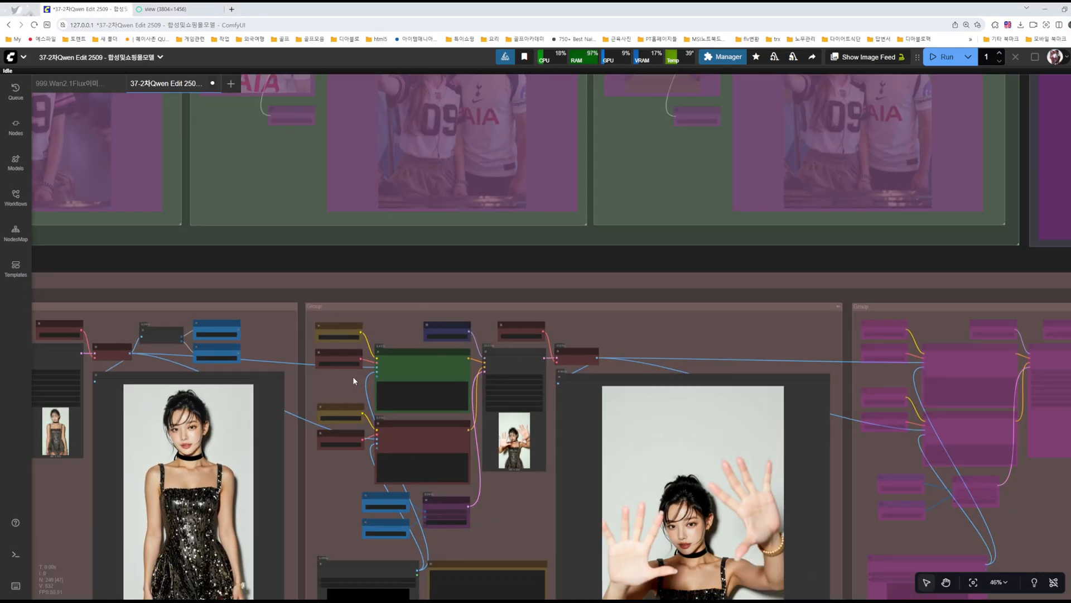
pyautogui.scroll(15, 419, 294)
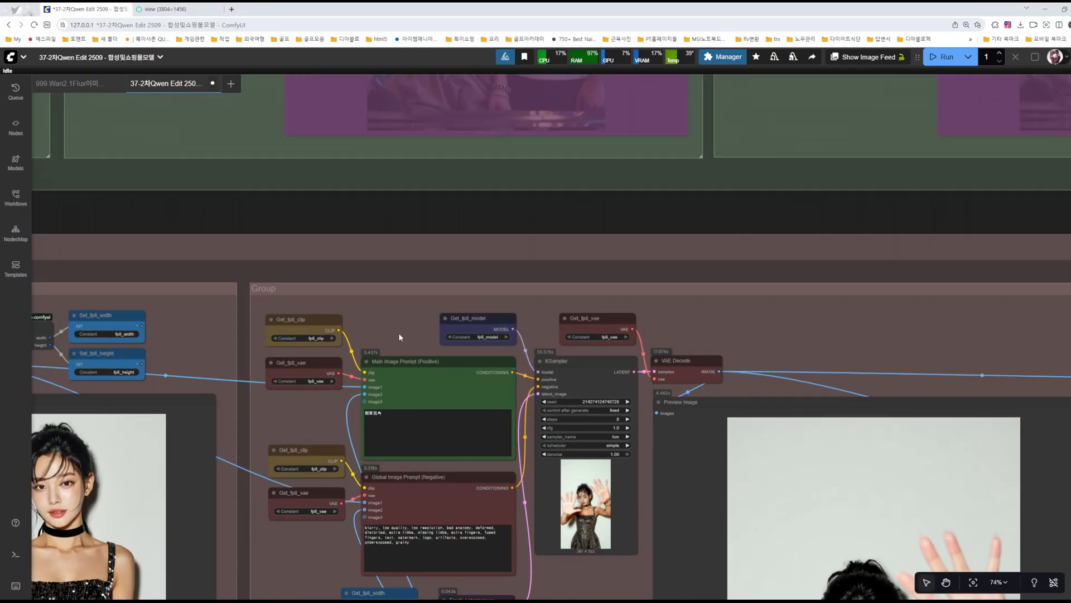
pyautogui.moveTo(419, 351); pyautogui.dragTo(398, 160)
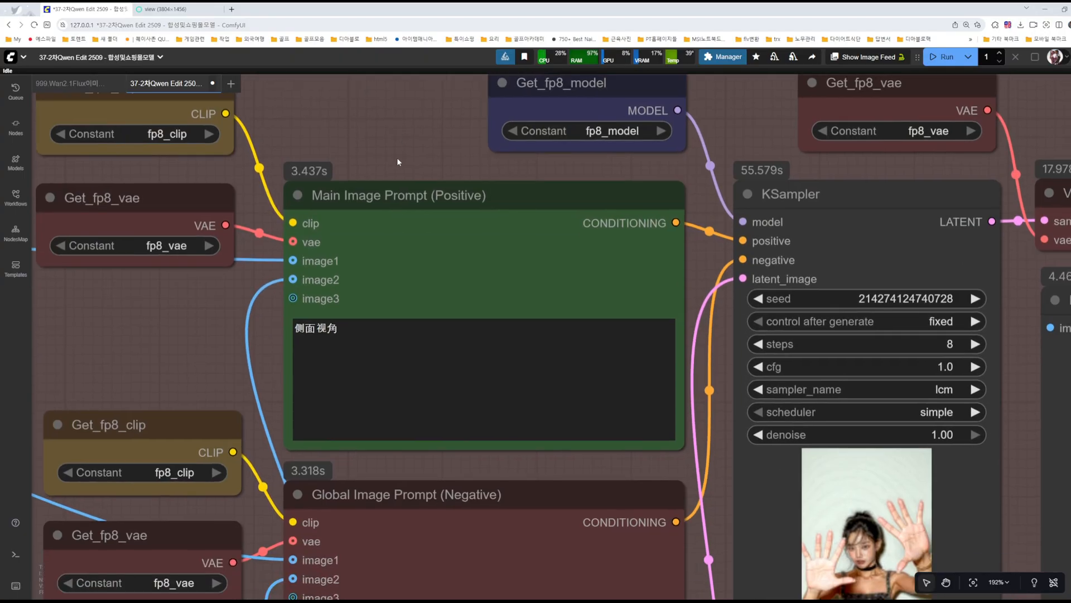
pyautogui.scroll(-15, 222, 343)
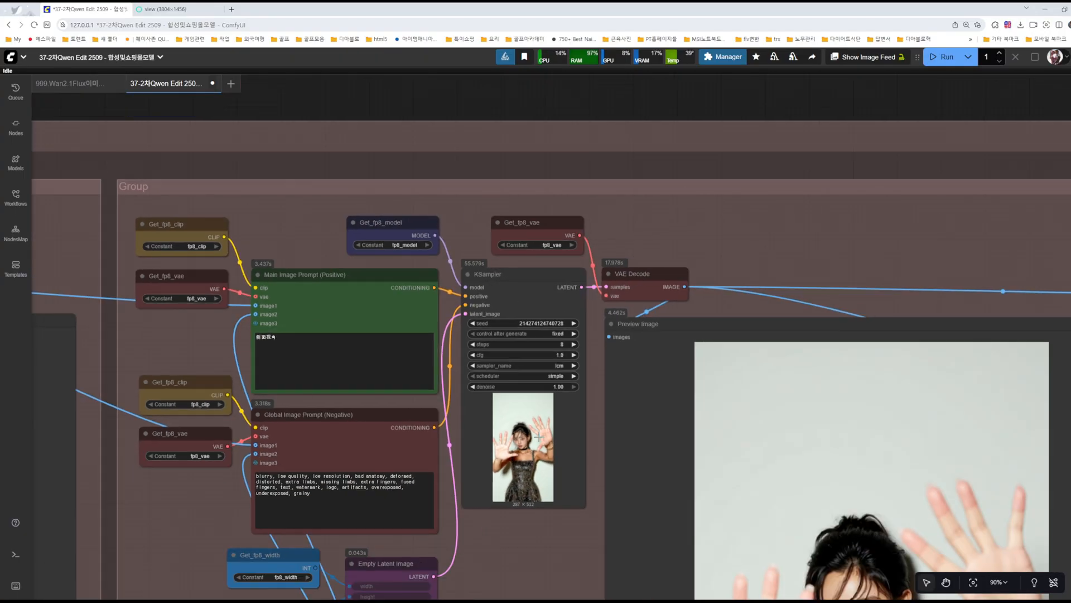
pyautogui.scroll(7, 339, 515)
pyautogui.scroll(-1, 533, 395)
pyautogui.moveTo(545, 334); pyautogui.dragTo(566, 223)
pyautogui.moveTo(575, 320); pyautogui.dragTo(422, 328)
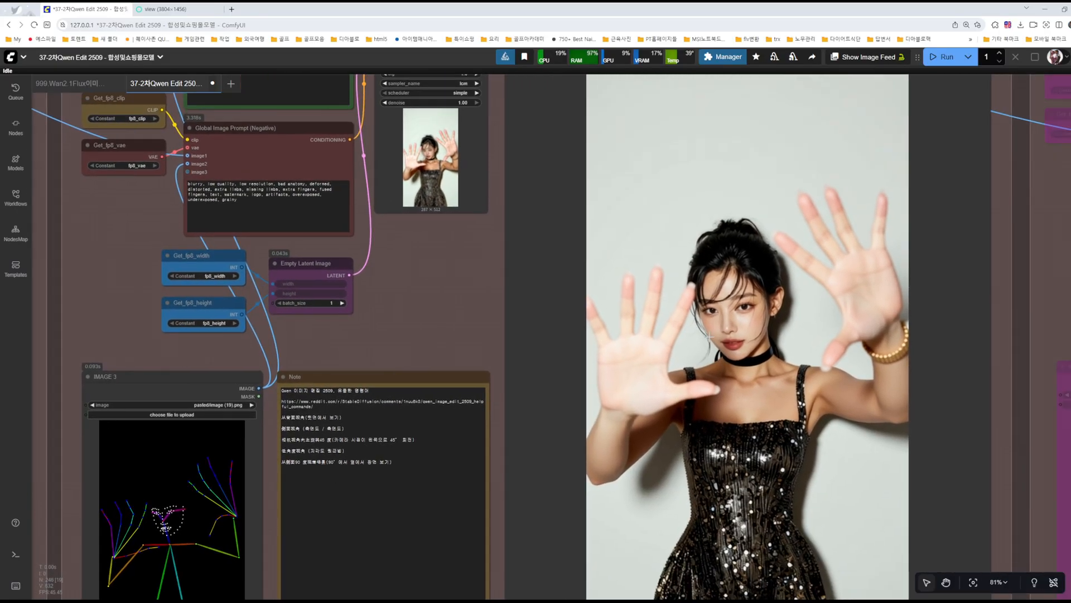
pyautogui.moveTo(433, 276); pyautogui.dragTo(320, 146)
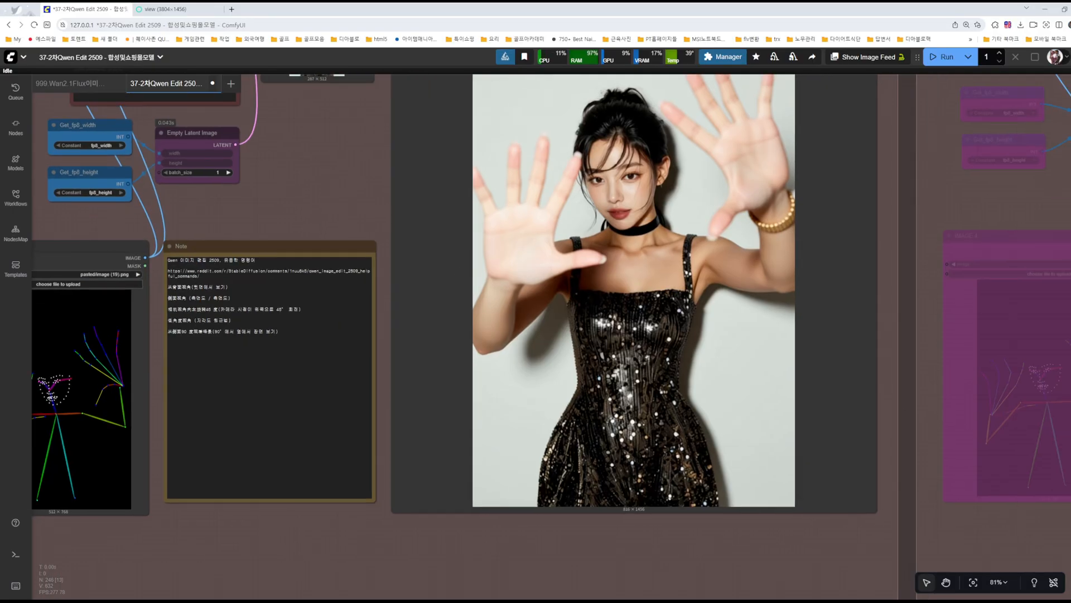
pyautogui.moveTo(703, 305); pyautogui.dragTo(802, 341)
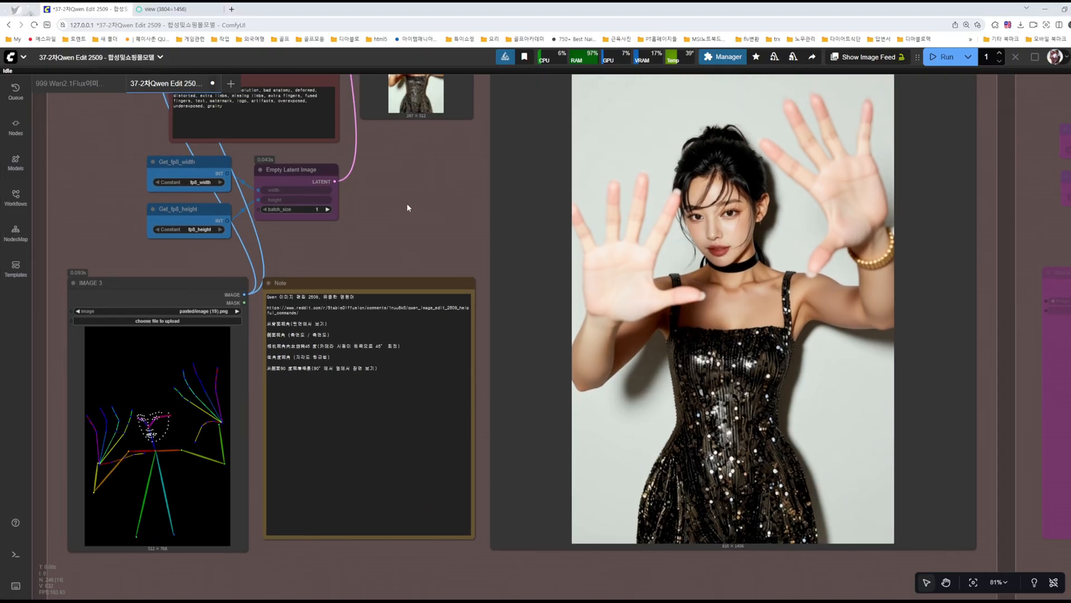
# - Compare the first two groups' output previews and read the useful Qwen Edit 2509 commands in the Note
pyautogui.scroll(-5, 407, 207)
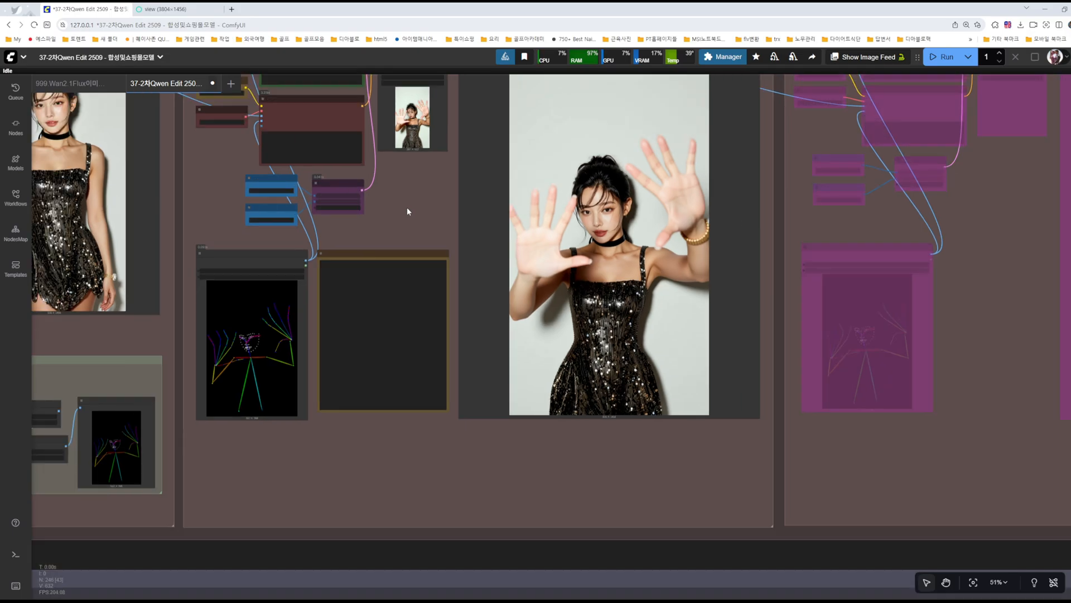
pyautogui.moveTo(411, 219); pyautogui.dragTo(674, 373)
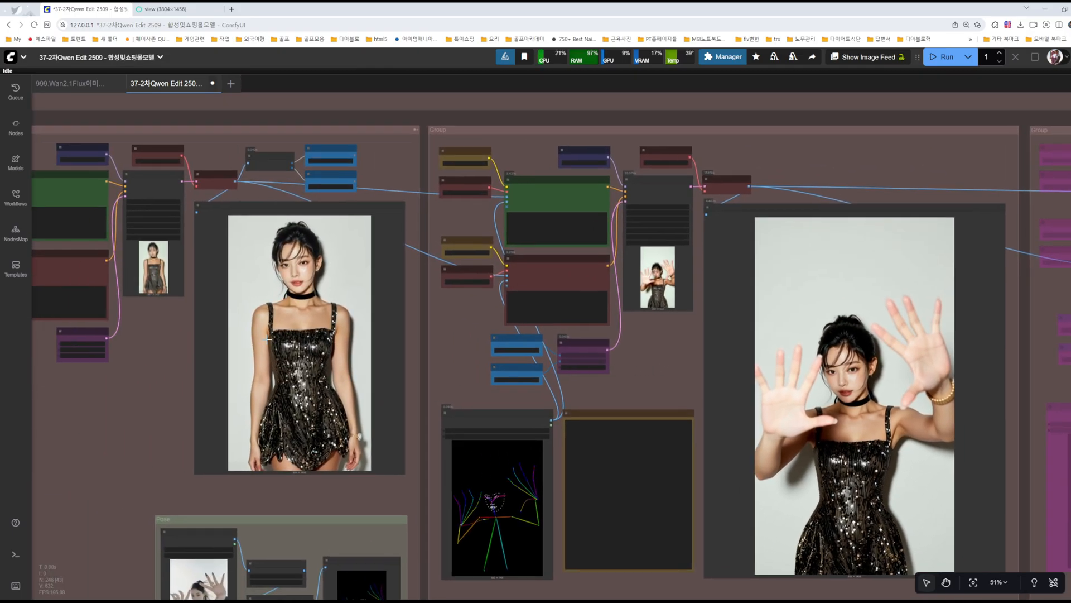
pyautogui.scroll(6, 269, 339)
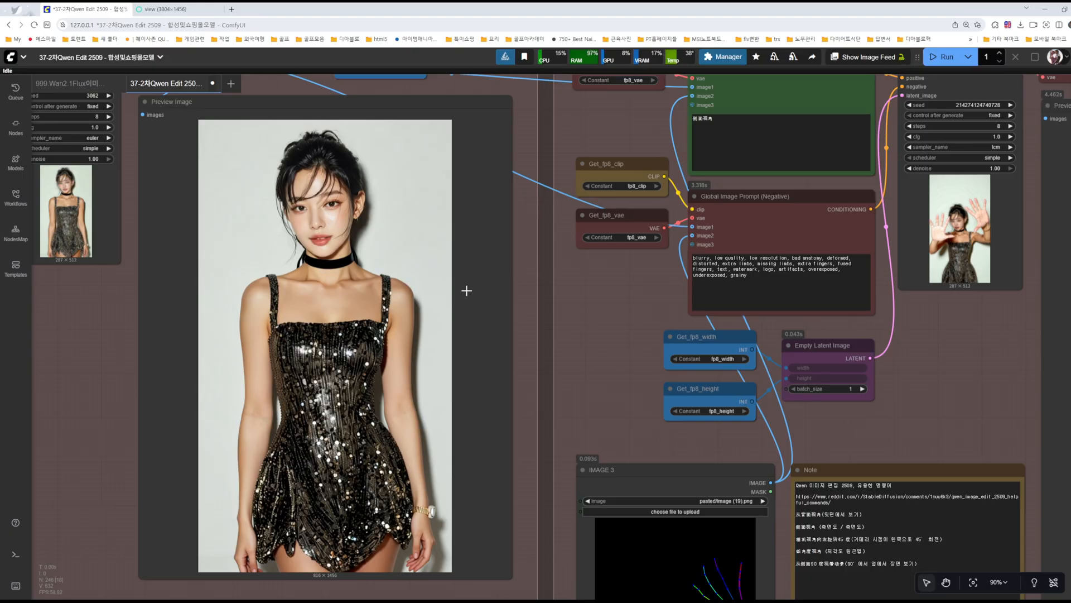
pyautogui.scroll(-9, 469, 289)
pyautogui.scroll(6, 471, 290)
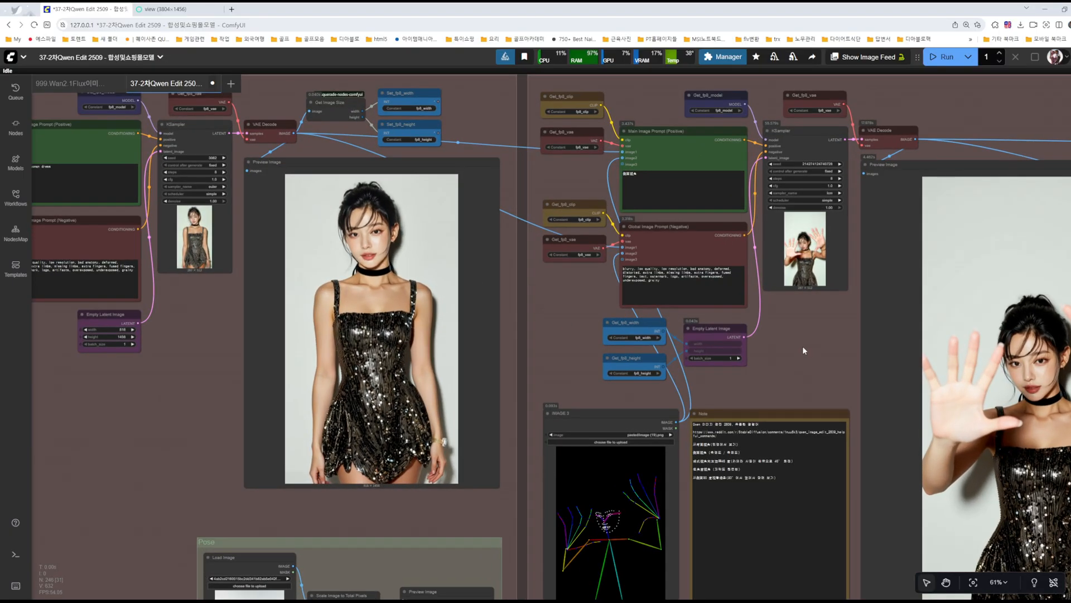
pyautogui.moveTo(802, 346); pyautogui.dragTo(640, 176)
pyautogui.scroll(6, 611, 287)
pyautogui.moveTo(666, 332); pyautogui.dragTo(392, 160)
pyautogui.click(374, 283)
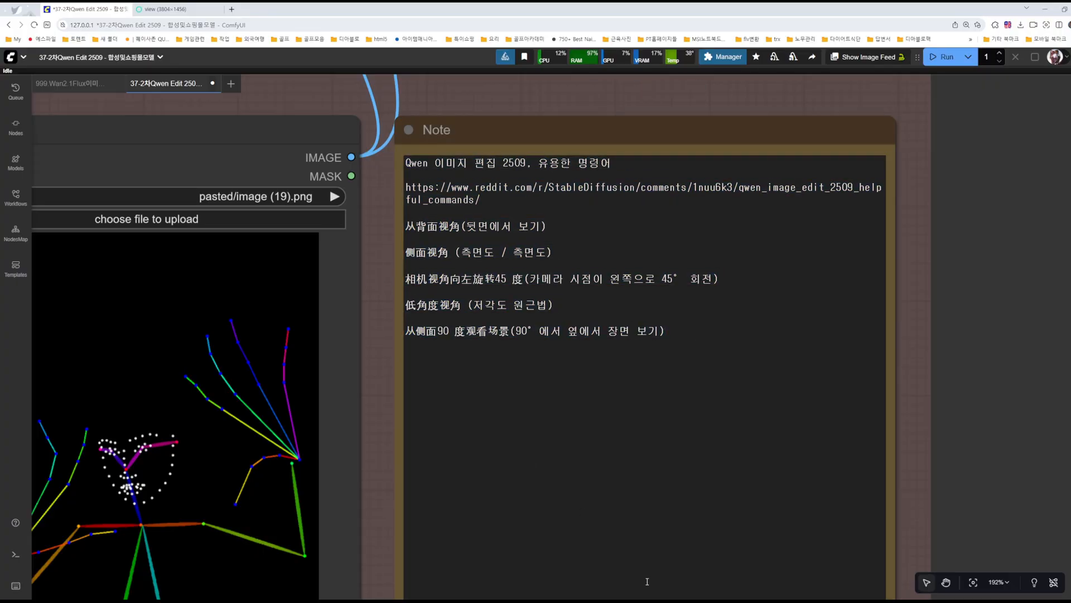
# - Switch to the Patreon post draft and review its model comparison and its list of viewpoint and angle prompts
pyautogui.hotkey('alt', 'Tab')
pyautogui.scroll(-5, 627, 334)
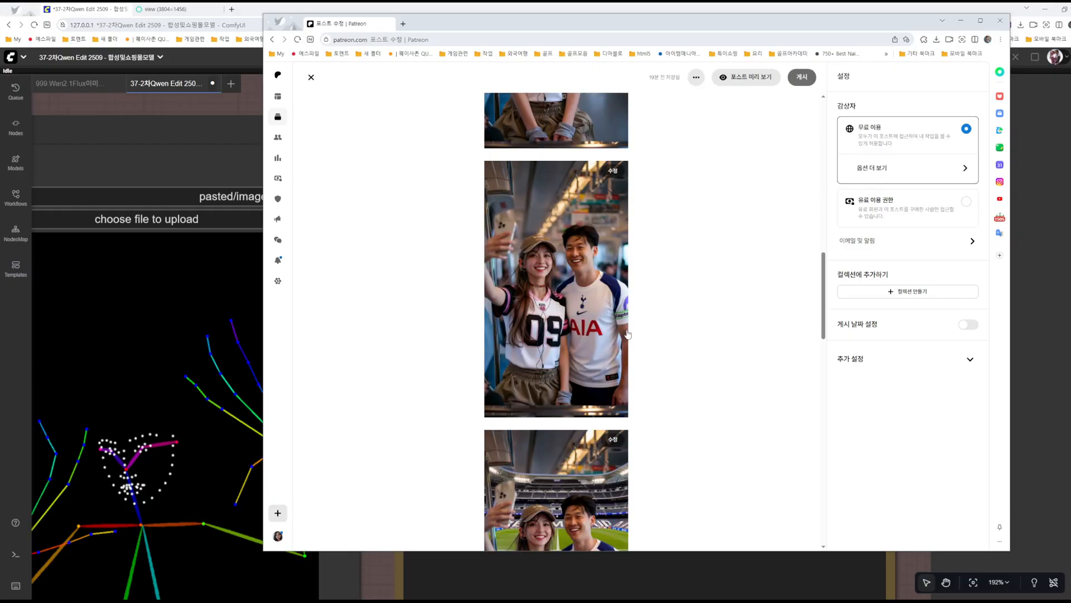
pyautogui.scroll(-10, 627, 333)
pyautogui.scroll(-10, 573, 351)
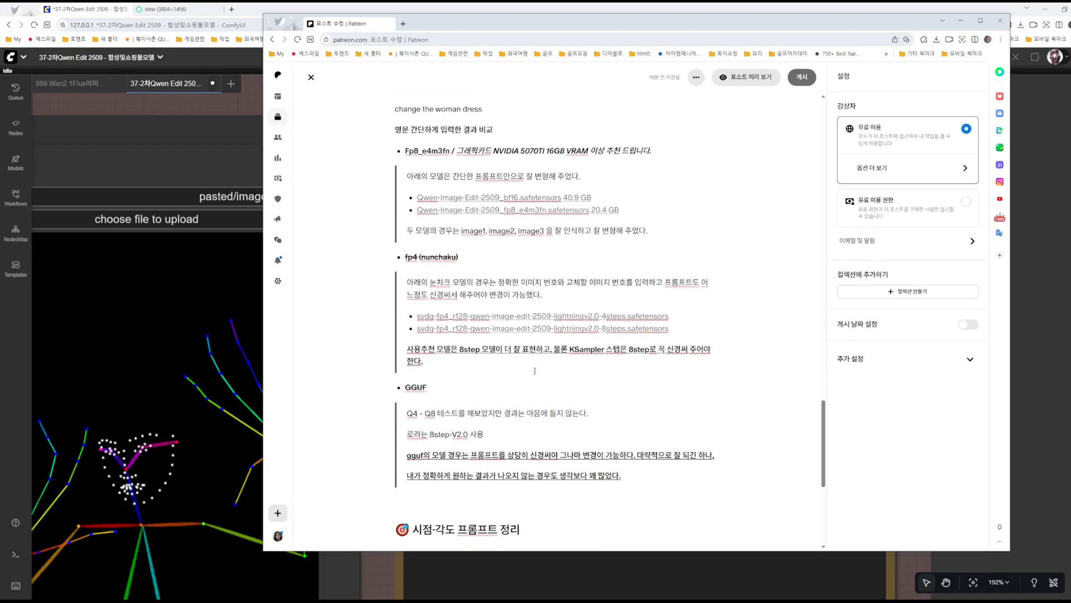
pyautogui.moveTo(406, 268); pyautogui.dragTo(574, 384)
pyautogui.click(573, 352)
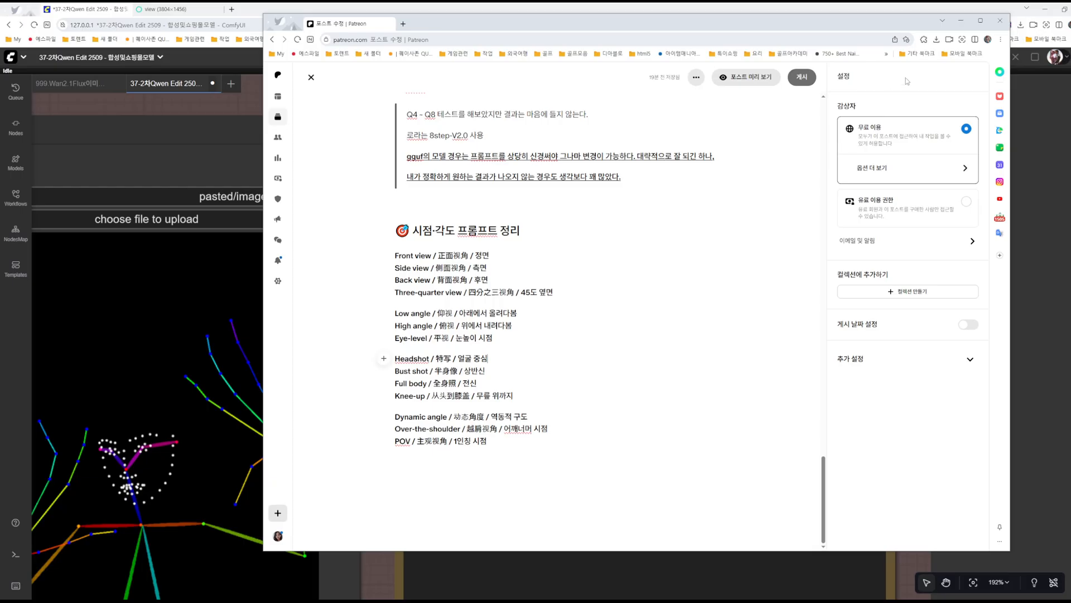
pyautogui.click(961, 20)
# - Compare the second group's posed output with its IMAGE 3 skeleton and the command Note
pyautogui.scroll(-8, 909, 162)
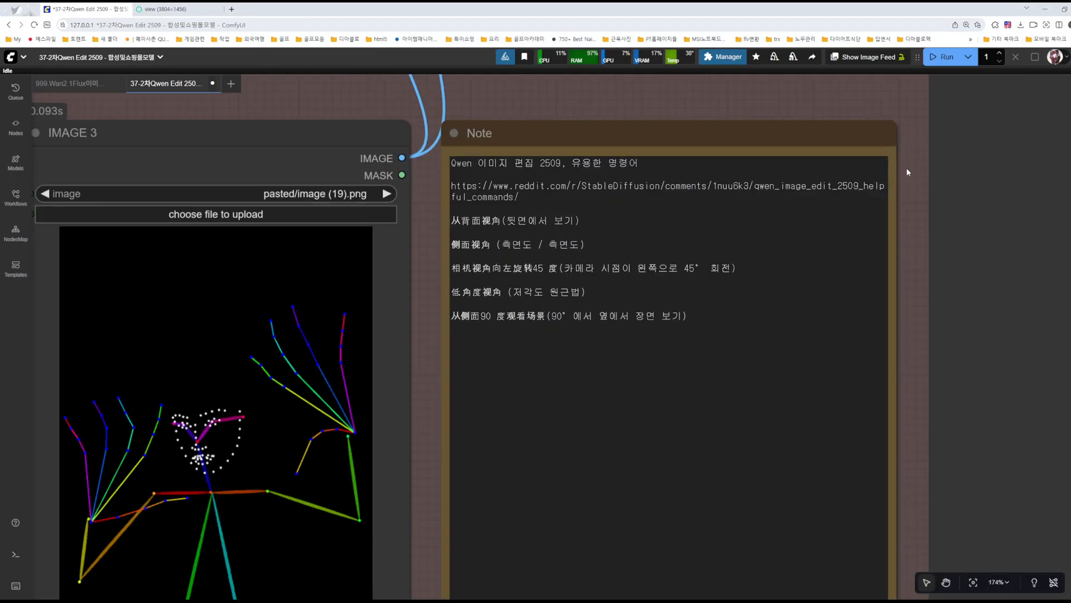
pyautogui.moveTo(868, 143); pyautogui.dragTo(349, 309)
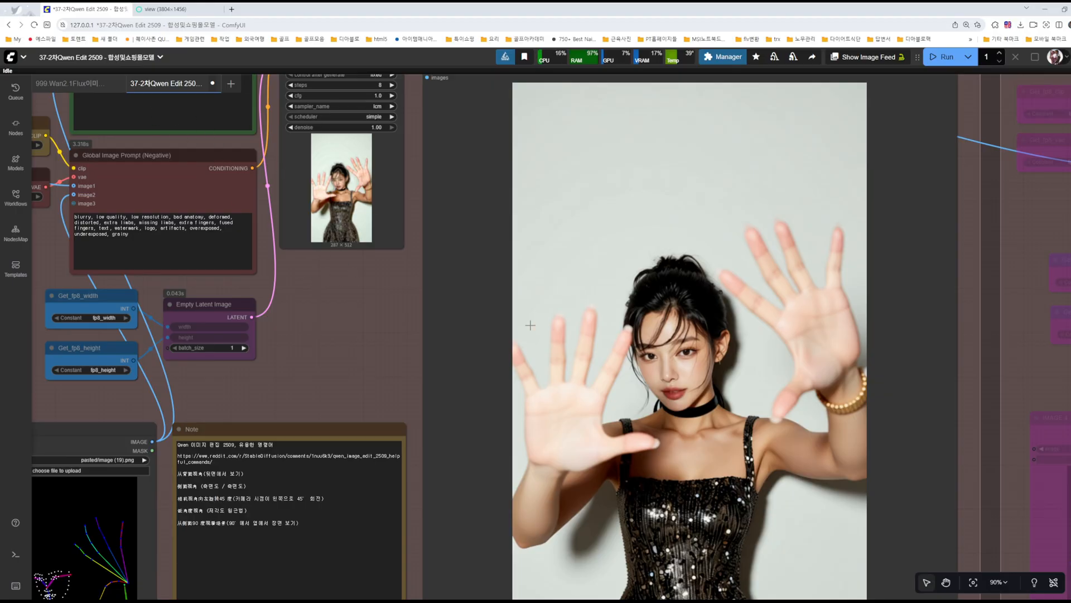
pyautogui.moveTo(344, 315); pyautogui.dragTo(491, 179)
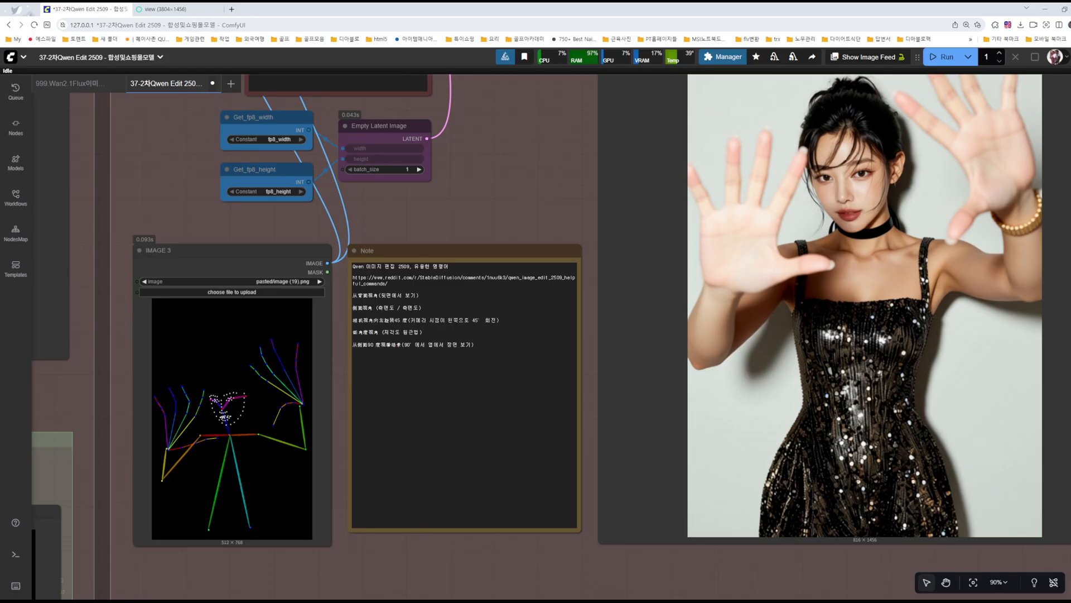
# - Review the beginning of the Patreon post with the uniform site link and switch to the Pinterest window
pyautogui.moveTo(554, 602)
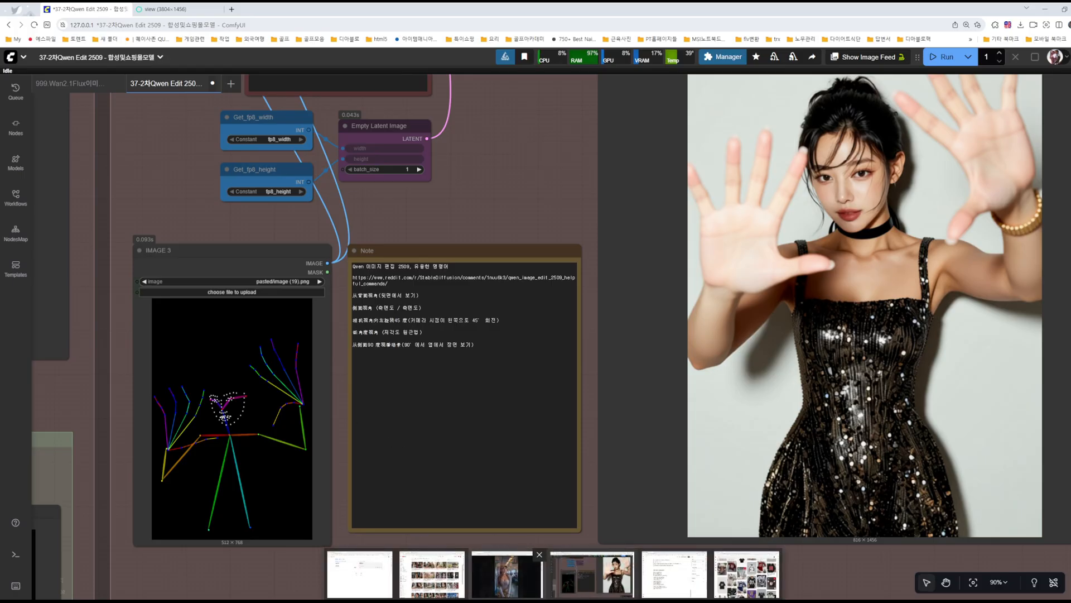
pyautogui.moveTo(0, 26); pyautogui.dragTo(670, 48)
pyautogui.hotkey('alt', 'Tab')
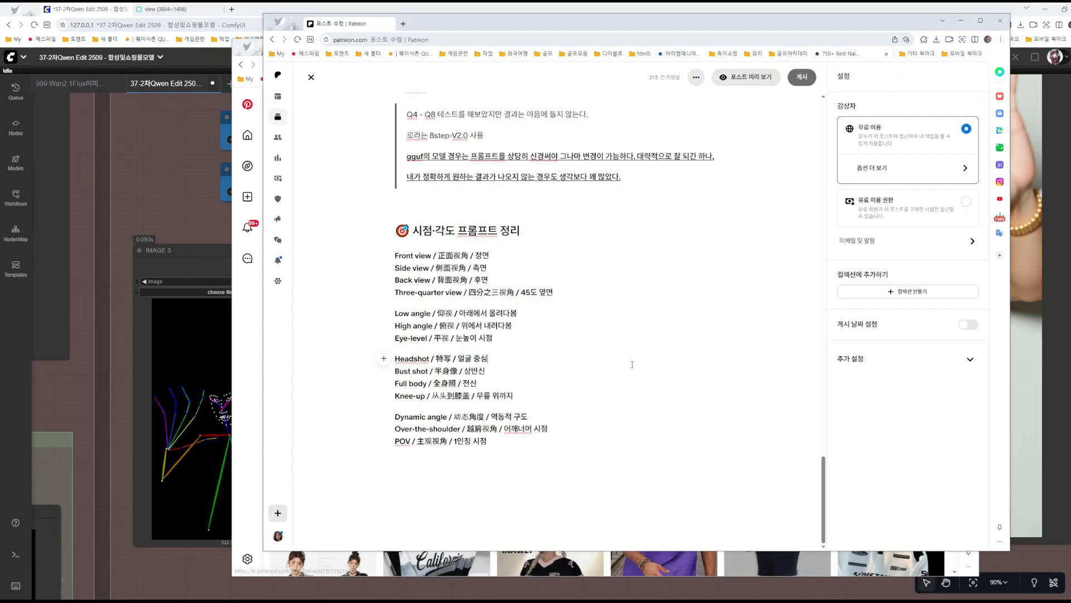
pyautogui.scroll(20, 633, 364)
pyautogui.scroll(8, 579, 284)
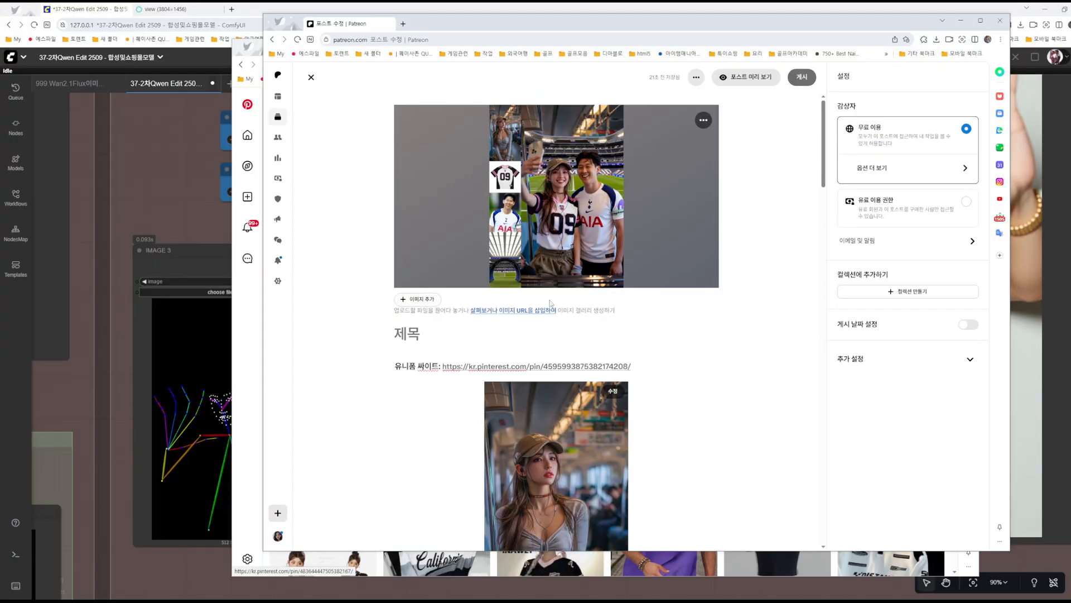
pyautogui.click(961, 20)
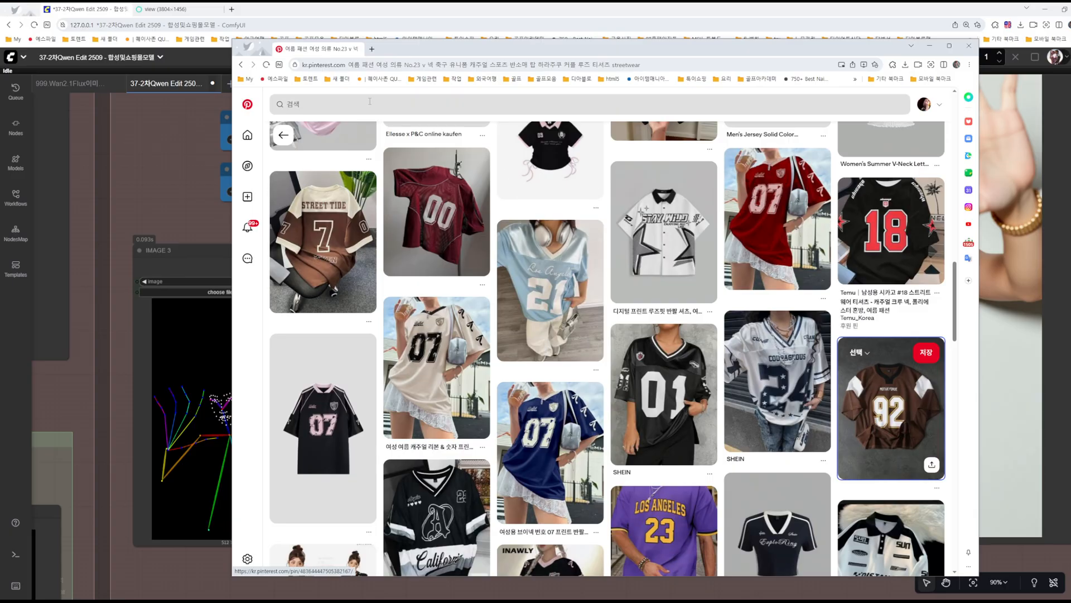
# - Search Pinterest for "인물 포즈"
pyautogui.click(330, 100)
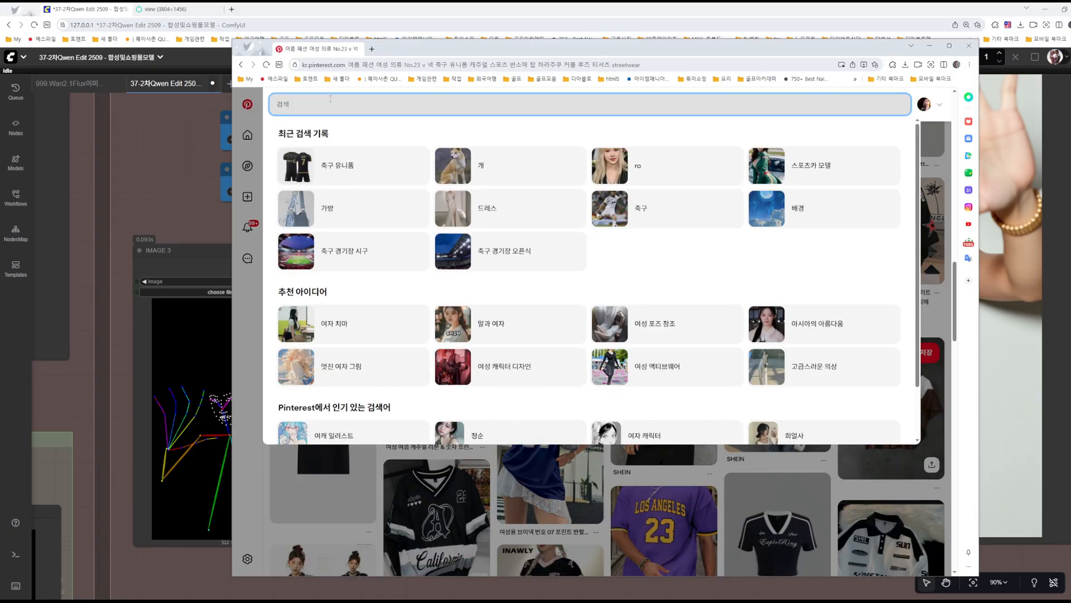
pyautogui.write('ㅇ')
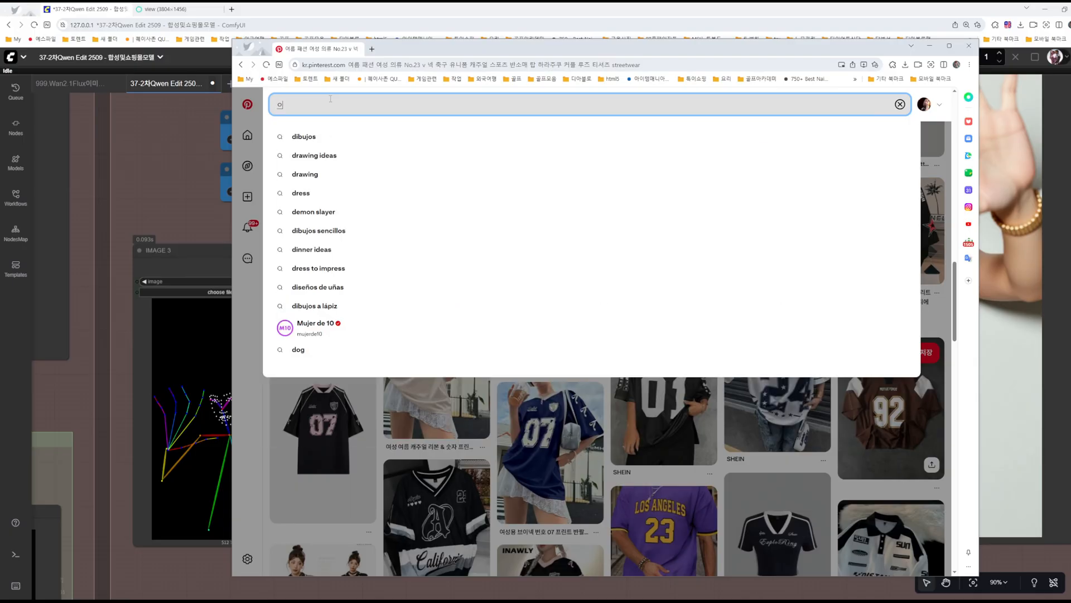
pyautogui.write('인물 포즈')
pyautogui.press('Return')
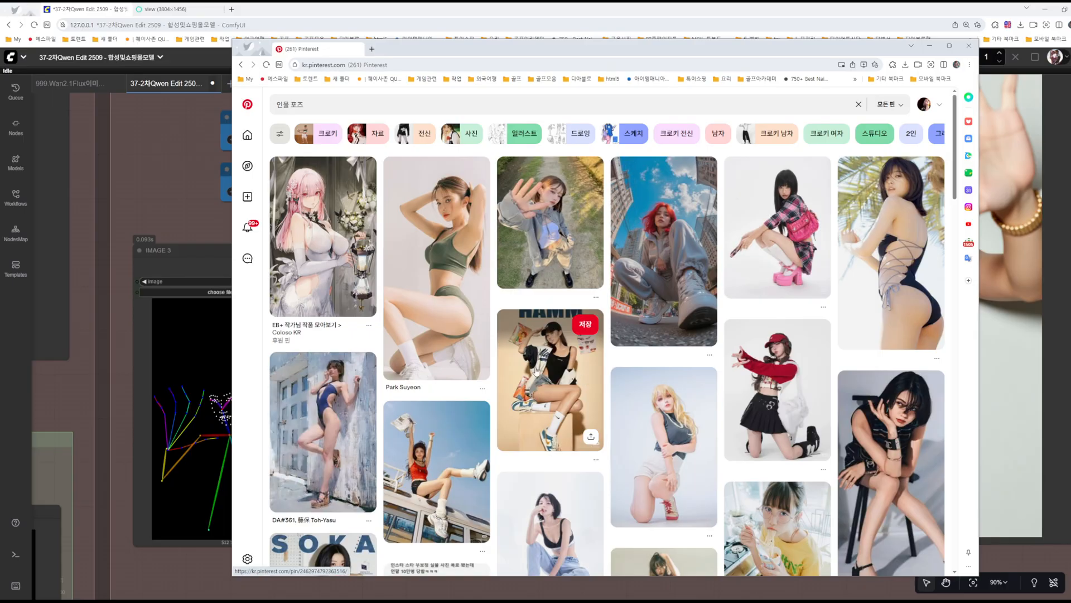
# - Browse the pins related to the green sportswear pose and open the pin of a plaid-dressed woman seated on an orange chair
pyautogui.click(450, 273)
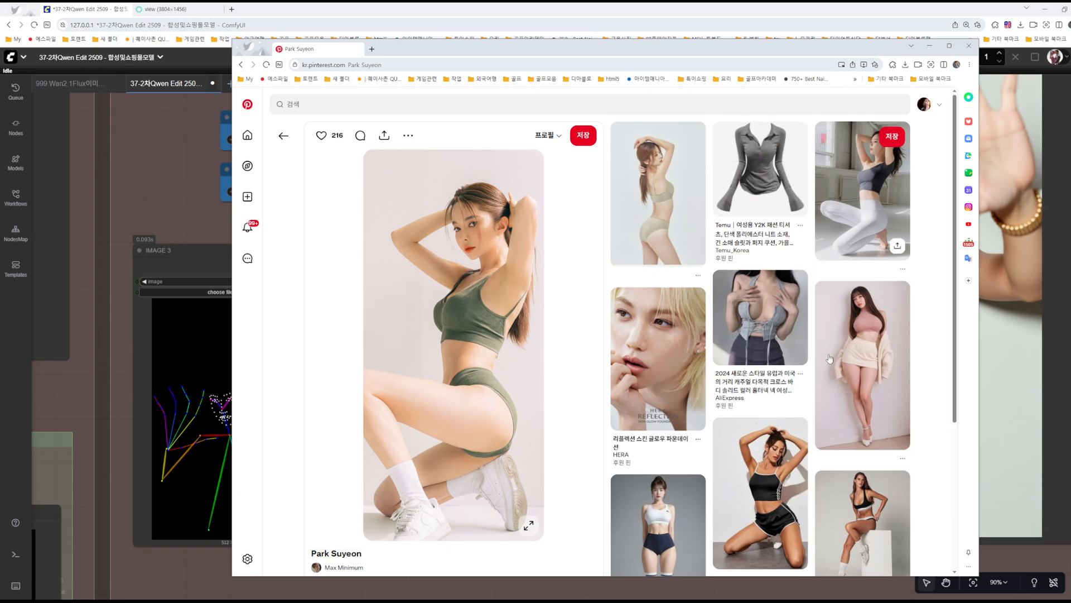
pyautogui.scroll(-15, 600, 355)
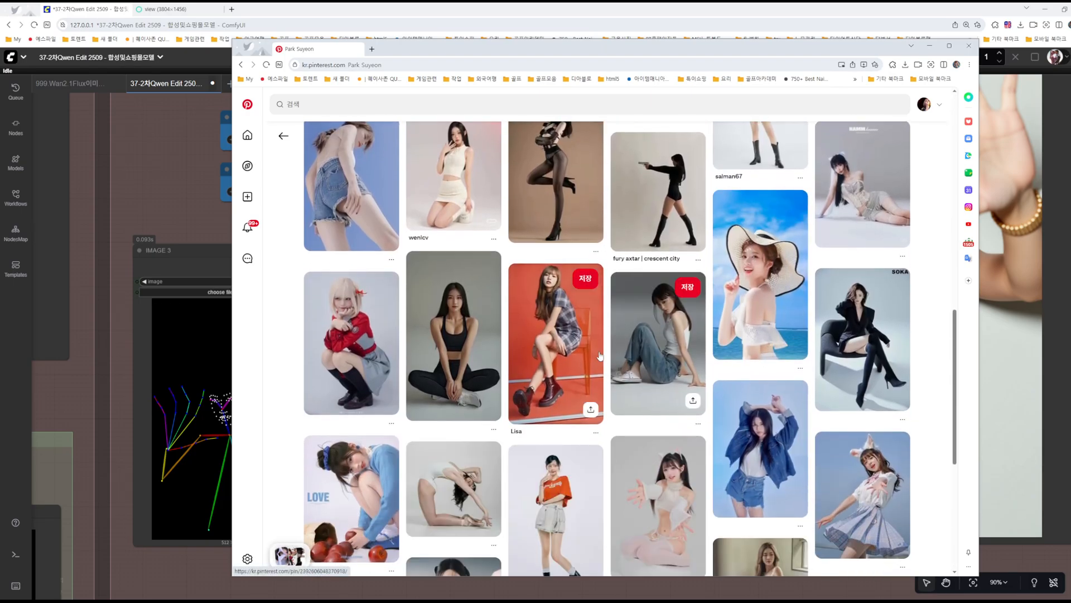
pyautogui.scroll(-2, 600, 356)
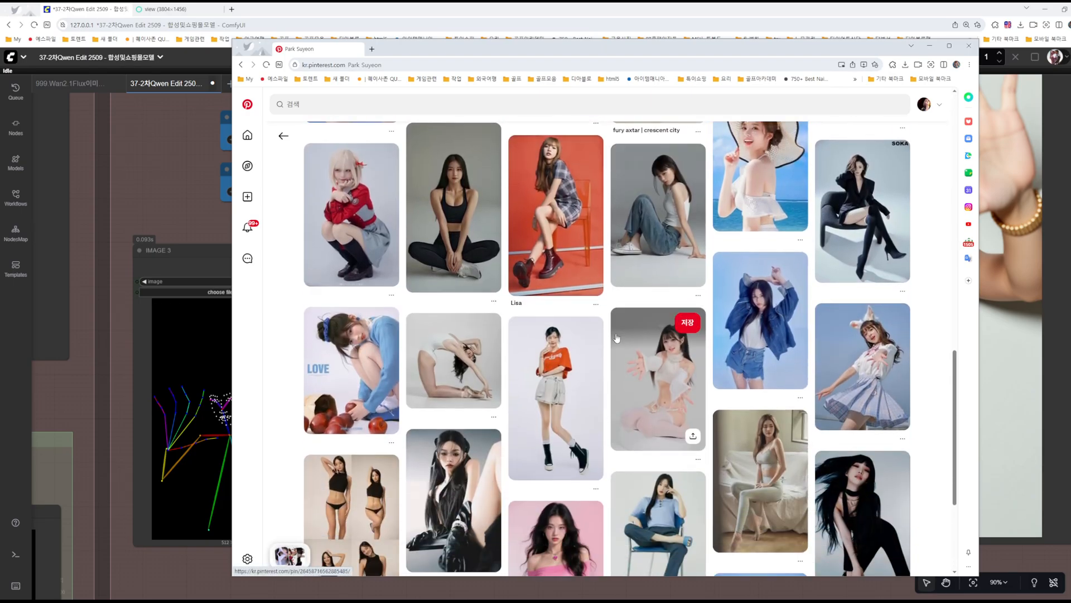
pyautogui.click(564, 208)
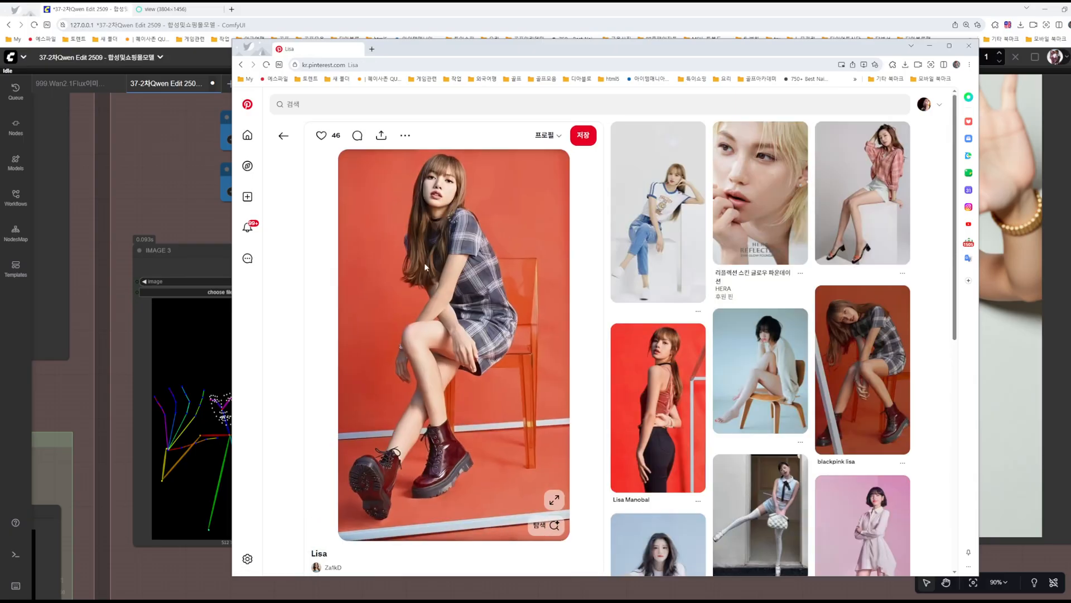
# - Bring the Pinterest photo of the seated woman in the plaid dress into the Pose group's Load Image node
pyautogui.moveTo(606, 50); pyautogui.dragTo(0, 63)
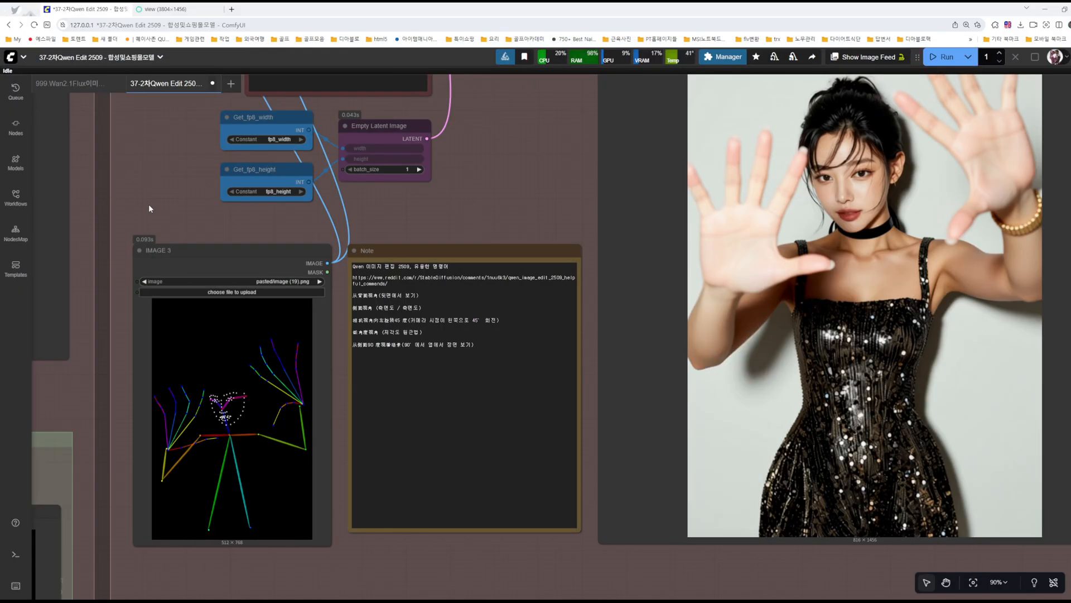
pyautogui.moveTo(150, 209); pyautogui.dragTo(734, 45)
pyautogui.moveTo(453, 536); pyautogui.dragTo(486, 507)
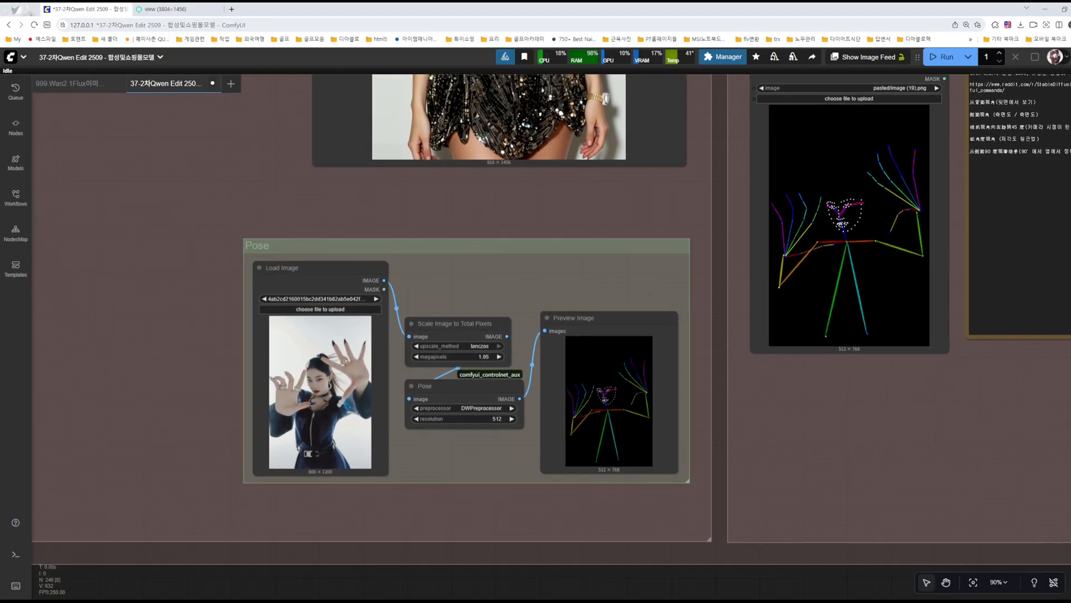
pyautogui.moveTo(0, 90); pyautogui.dragTo(980, 41)
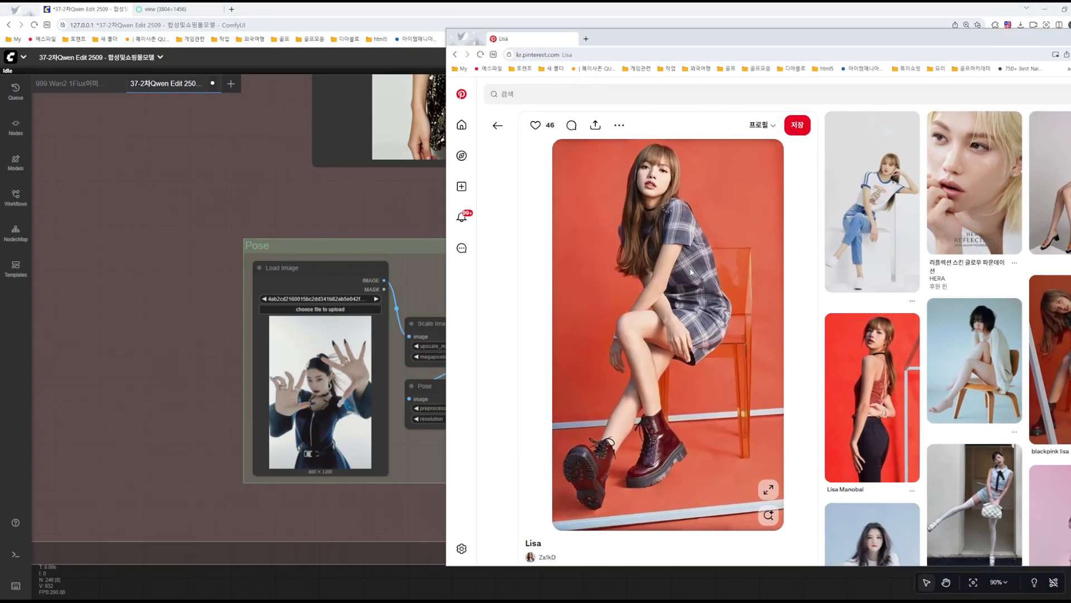
pyautogui.moveTo(670, 272); pyautogui.dragTo(346, 391)
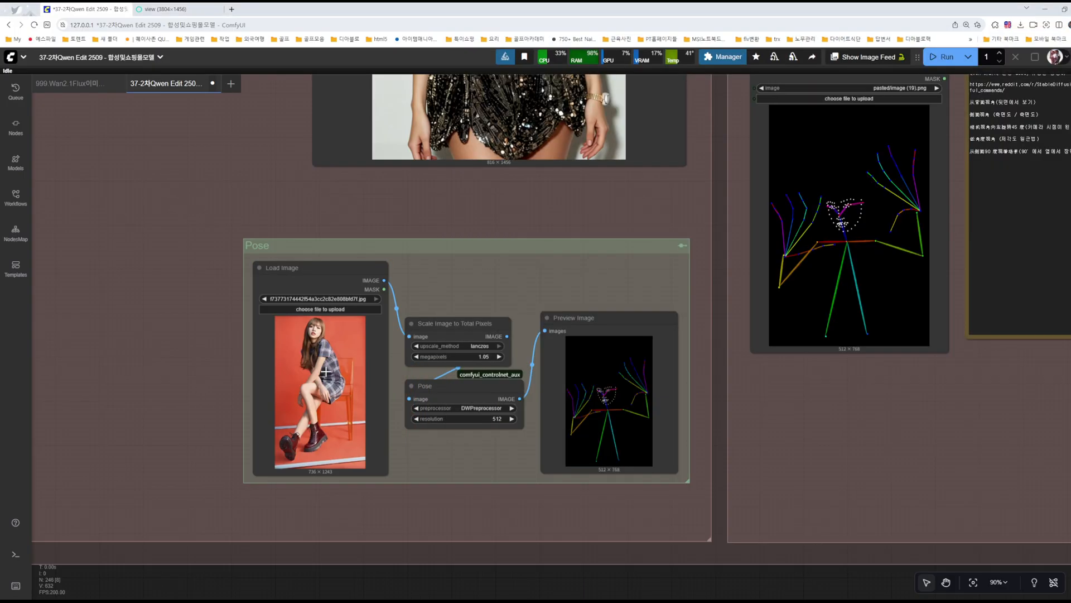
# - Generate the seated woman's pose skeleton in the Pose group and copy the preview image for the IMAGE 3 node
pyautogui.click(600, 318)
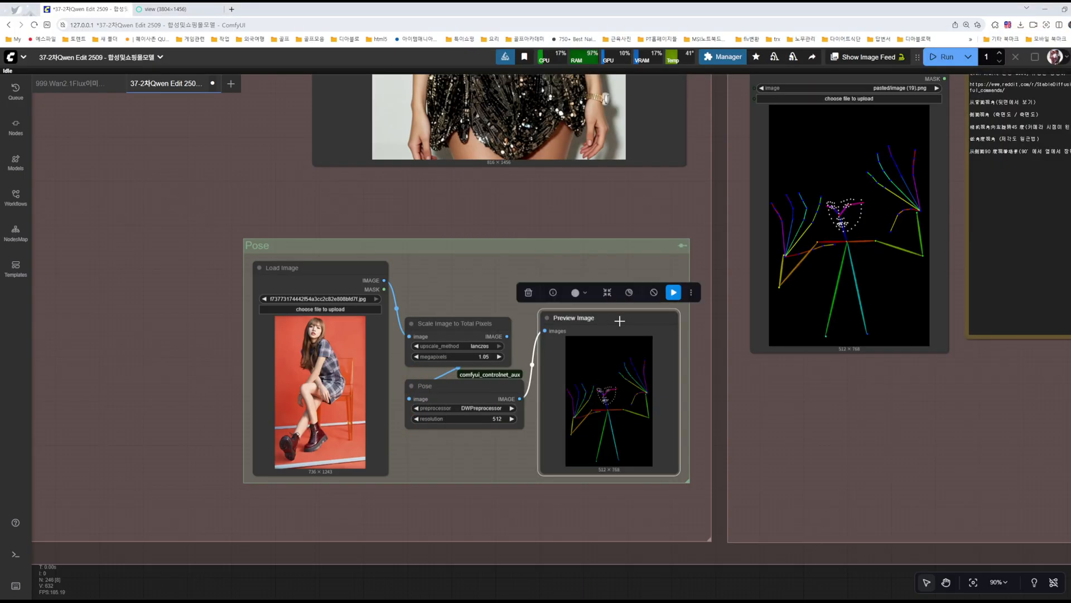
pyautogui.click(673, 293)
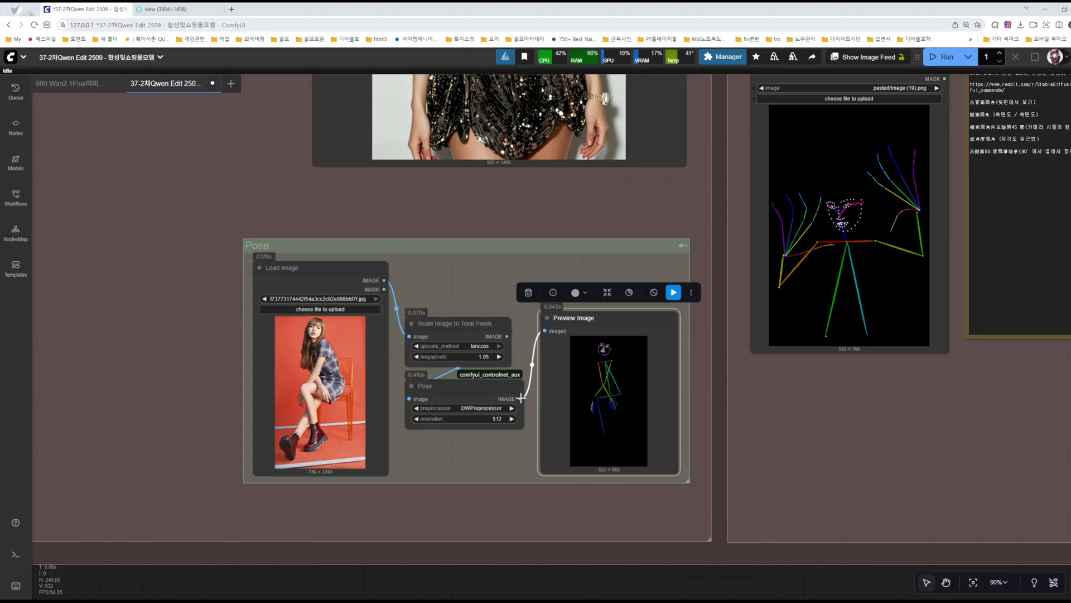
pyautogui.rightClick(610, 384)
pyautogui.click(629, 287)
pyautogui.click(829, 241)
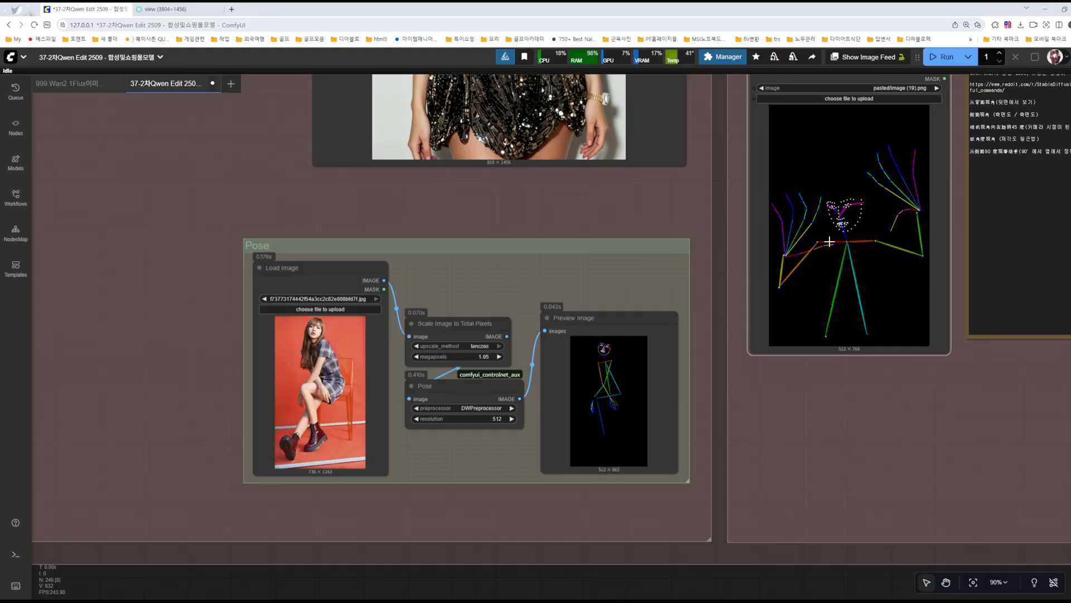
# - Compare the Pose group's new seated skeleton with the raised-hands skeleton in IMAGE 3
pyautogui.moveTo(840, 431); pyautogui.dragTo(335, 512)
pyautogui.scroll(-4, 639, 390)
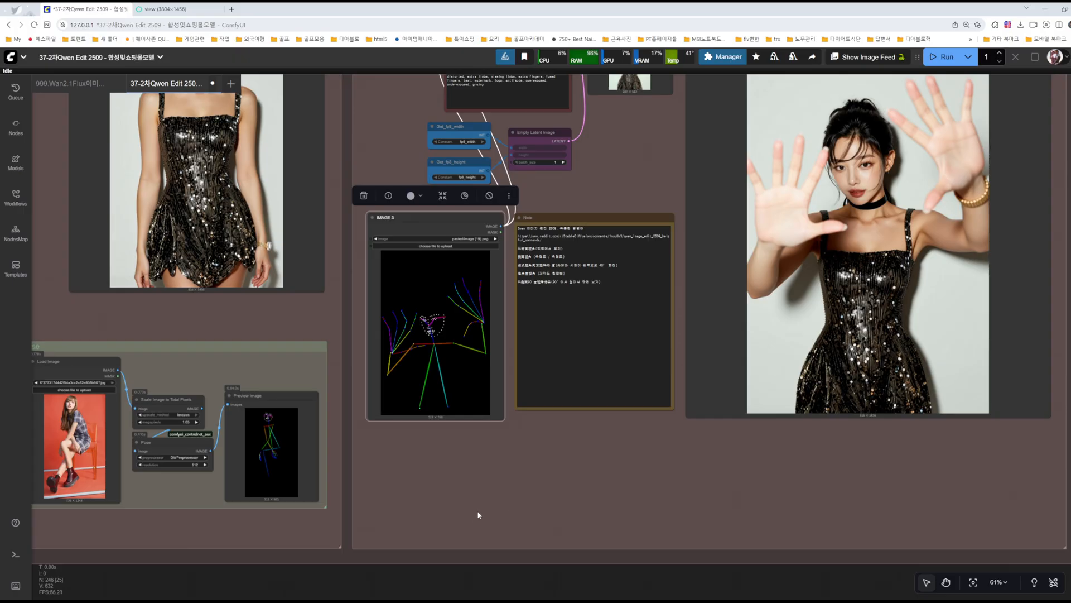
pyautogui.moveTo(478, 512); pyautogui.dragTo(574, 494)
pyautogui.scroll(11, 502, 472)
pyautogui.moveTo(293, 450); pyautogui.dragTo(790, 397)
pyautogui.scroll(-6, 790, 397)
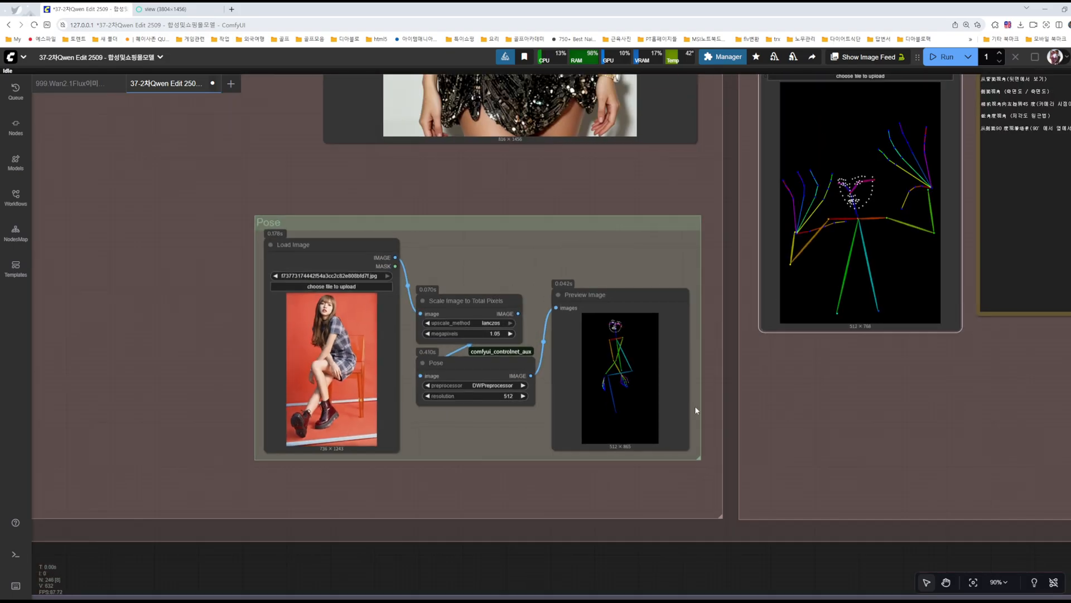
pyautogui.moveTo(896, 422); pyautogui.dragTo(494, 530)
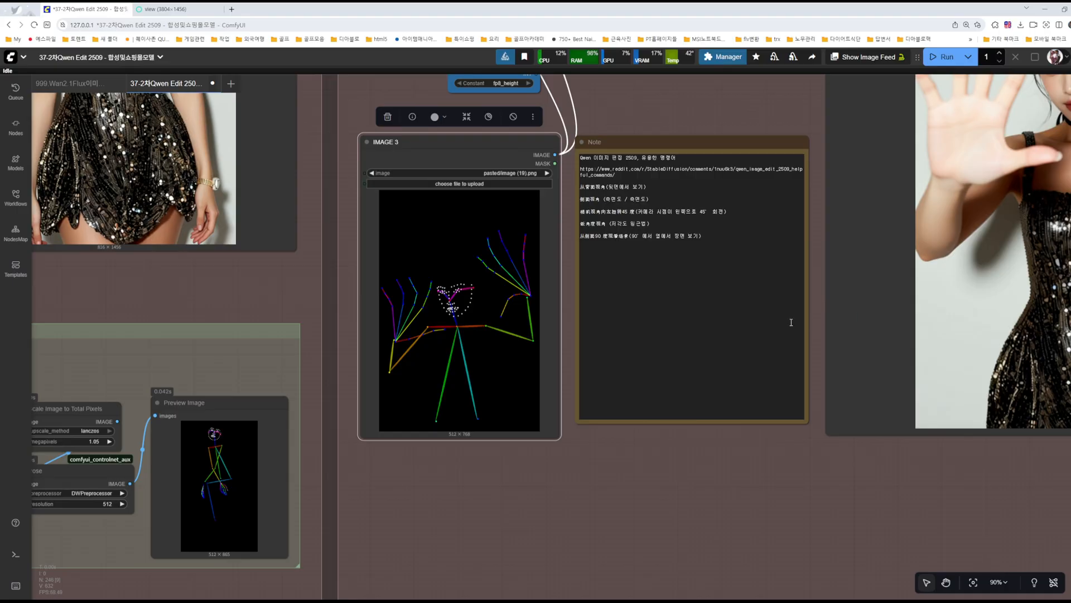
pyautogui.scroll(-3, 791, 322)
pyautogui.scroll(-4, 1001, 306)
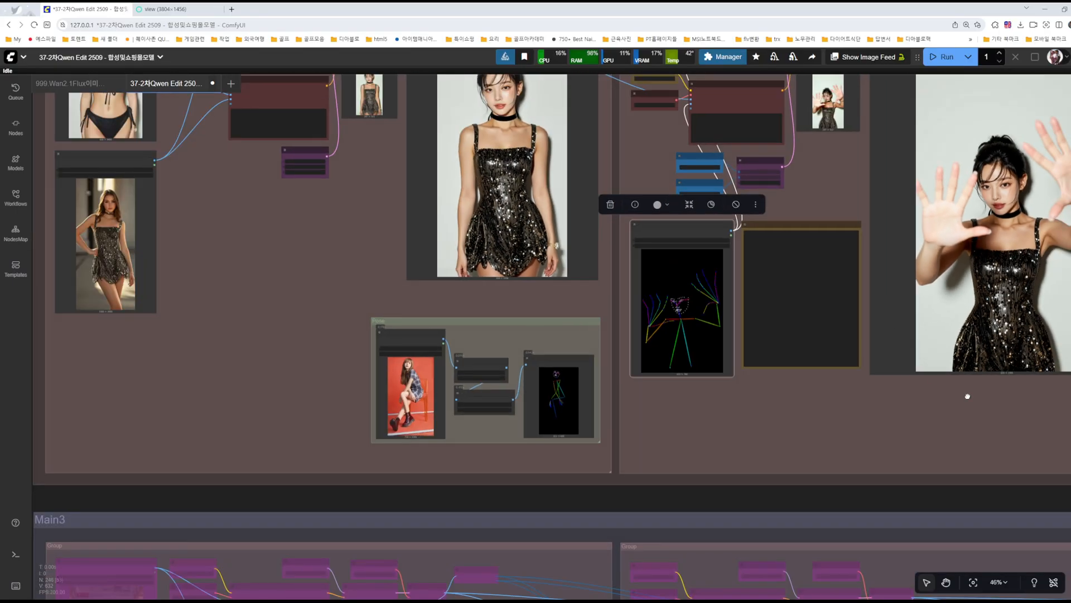
# - Examine the second group's raised-hands output and the layout of the third group beside it
pyautogui.moveTo(967, 396); pyautogui.dragTo(722, 427)
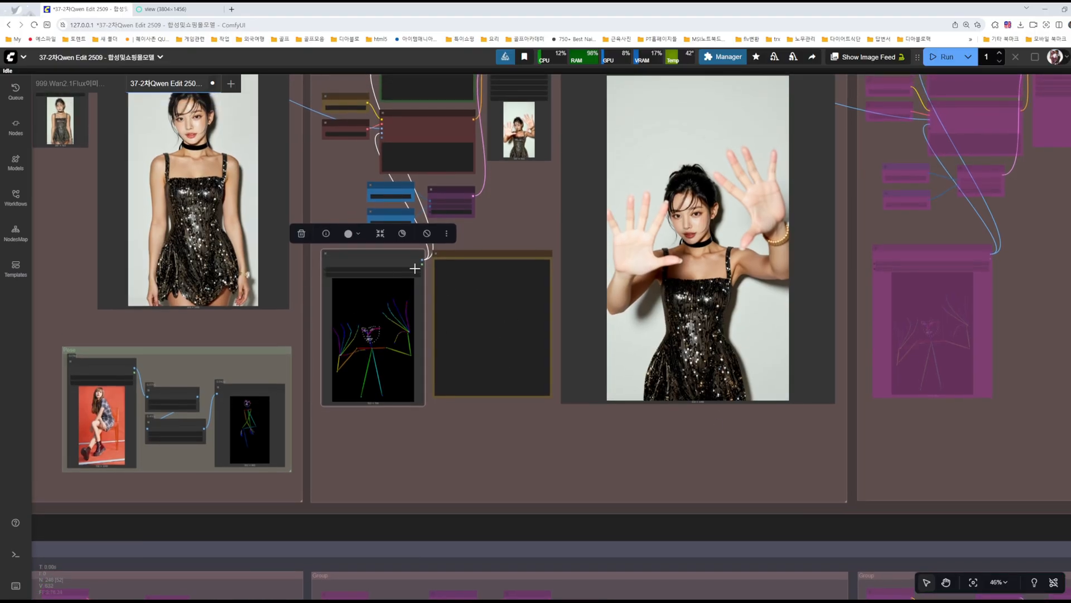
pyautogui.click(642, 424)
pyautogui.moveTo(897, 438); pyautogui.dragTo(418, 466)
pyautogui.moveTo(530, 282); pyautogui.dragTo(716, 397)
pyautogui.moveTo(707, 449); pyautogui.dragTo(794, 391)
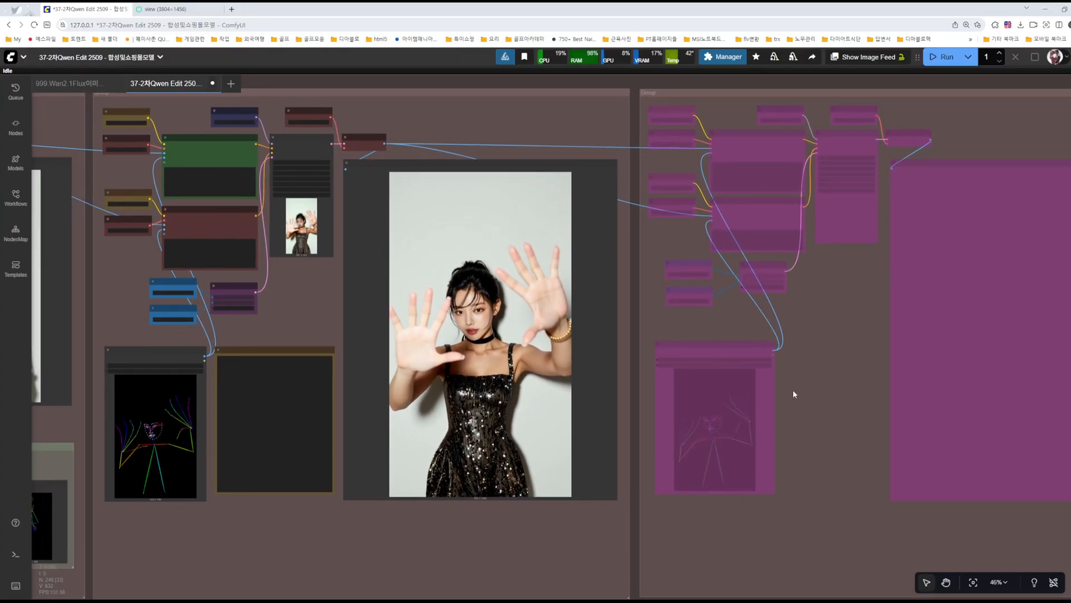
pyautogui.moveTo(306, 521); pyautogui.dragTo(531, 504)
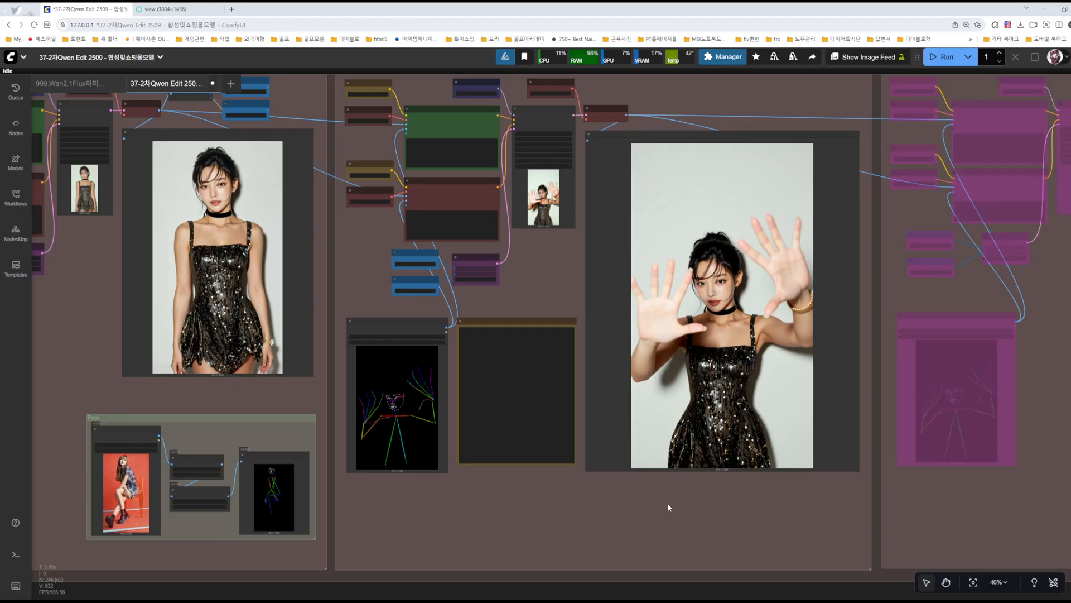
pyautogui.moveTo(668, 504); pyautogui.dragTo(584, 510)
pyautogui.moveTo(977, 419); pyautogui.dragTo(885, 482)
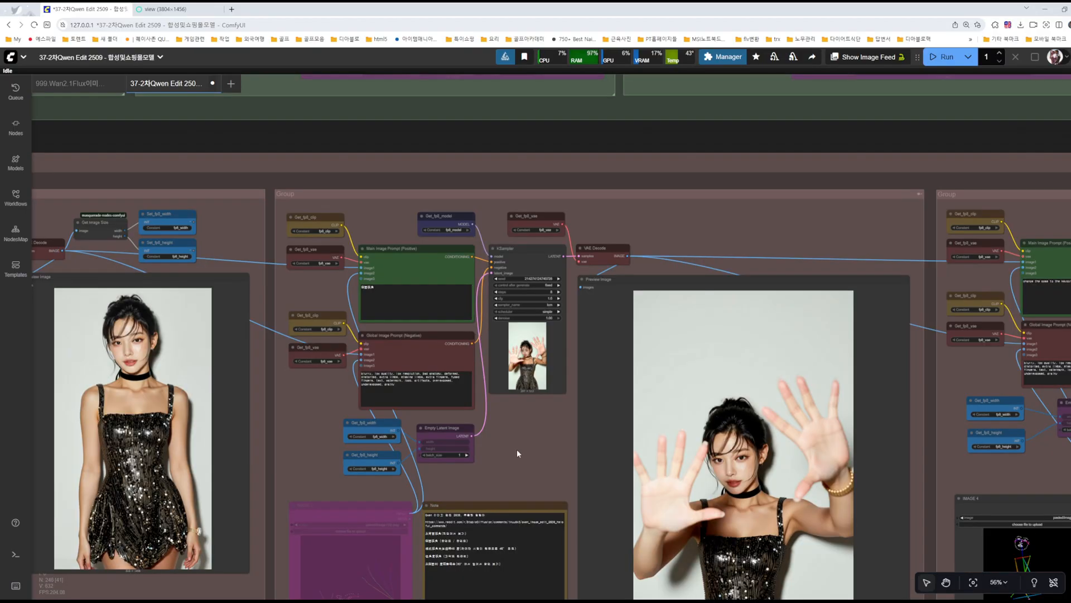
# - Examine the second group's bypassed IMAGE 3 node alongside its outputs and the neighbouring pose skeletons
pyautogui.moveTo(517, 453); pyautogui.dragTo(546, 331)
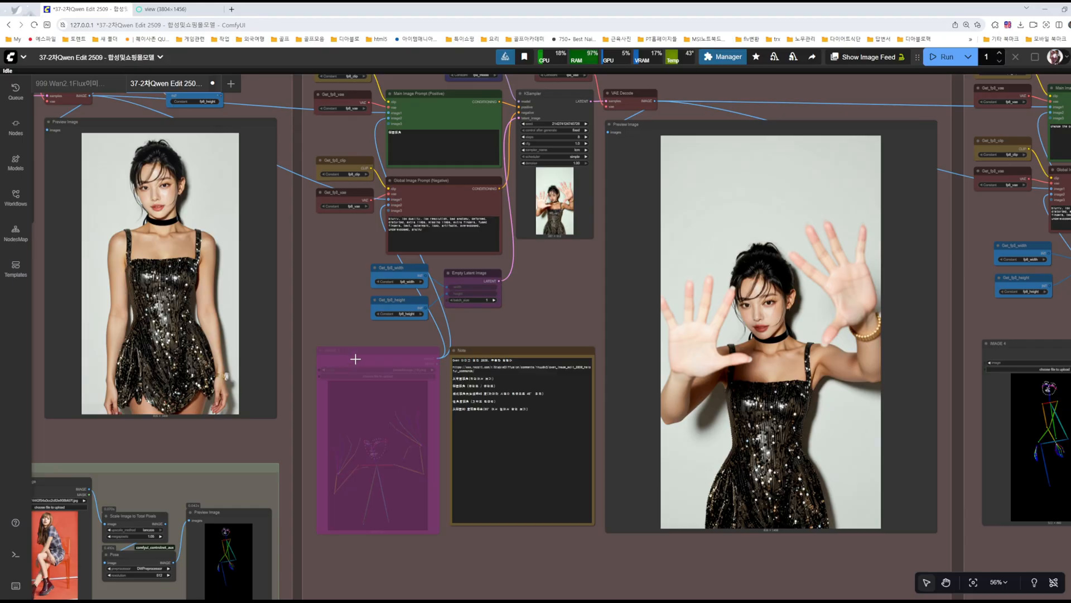
pyautogui.click(356, 359)
pyautogui.click(551, 325)
pyautogui.moveTo(443, 568); pyautogui.dragTo(73, 555)
pyautogui.click(687, 394)
pyautogui.moveTo(426, 564); pyautogui.dragTo(493, 561)
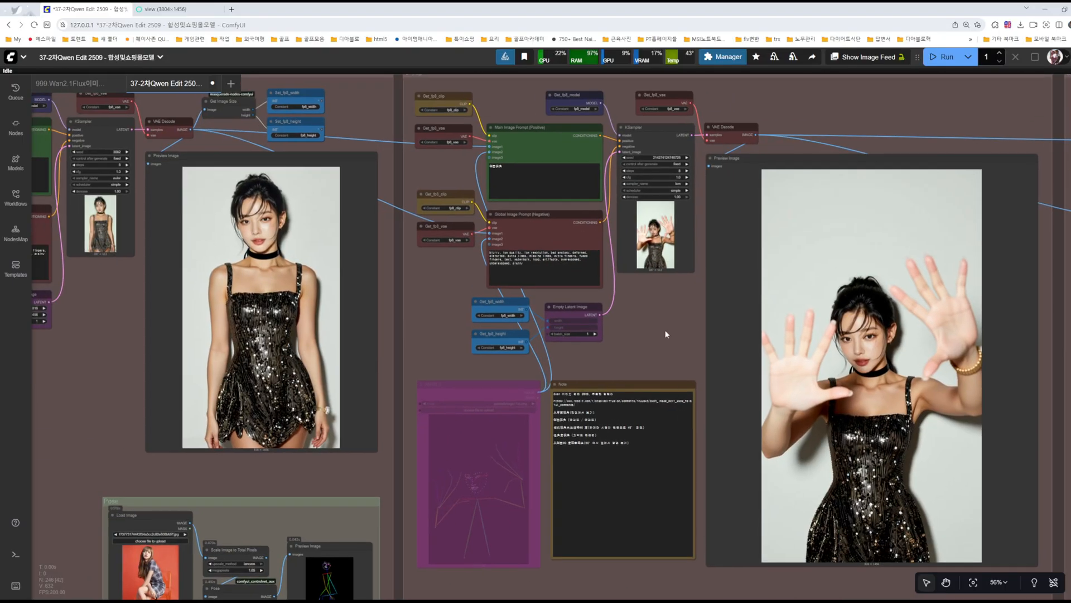
# - Review the second group's positive prompt 侧面视角 and highlight its Korean translation in the command Note
pyautogui.scroll(9, 498, 161)
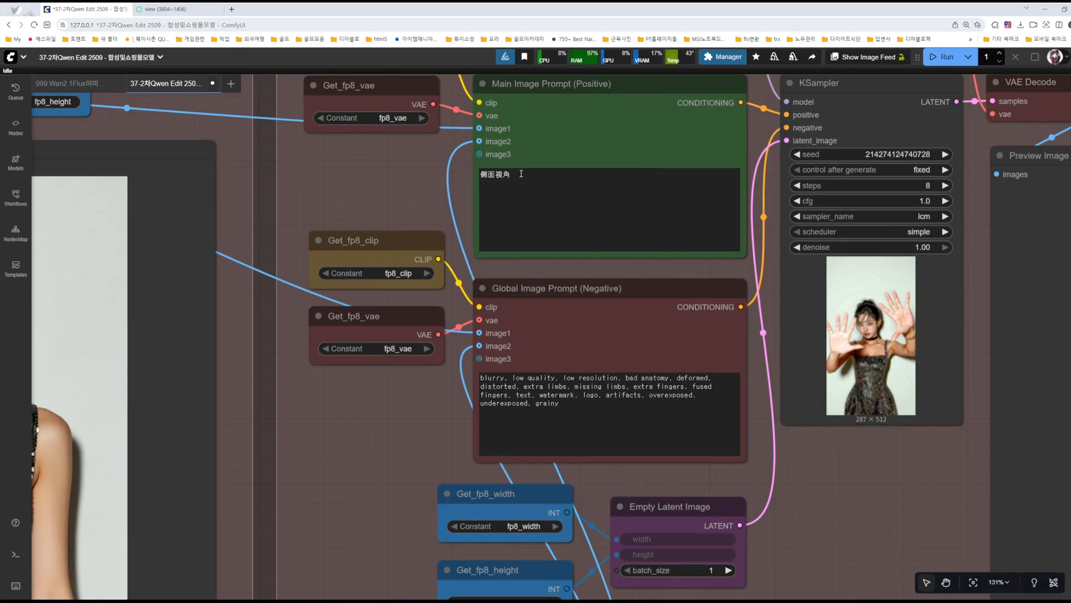
pyautogui.click(521, 173)
pyautogui.moveTo(853, 526); pyautogui.dragTo(712, 162)
pyautogui.scroll(1, 547, 424)
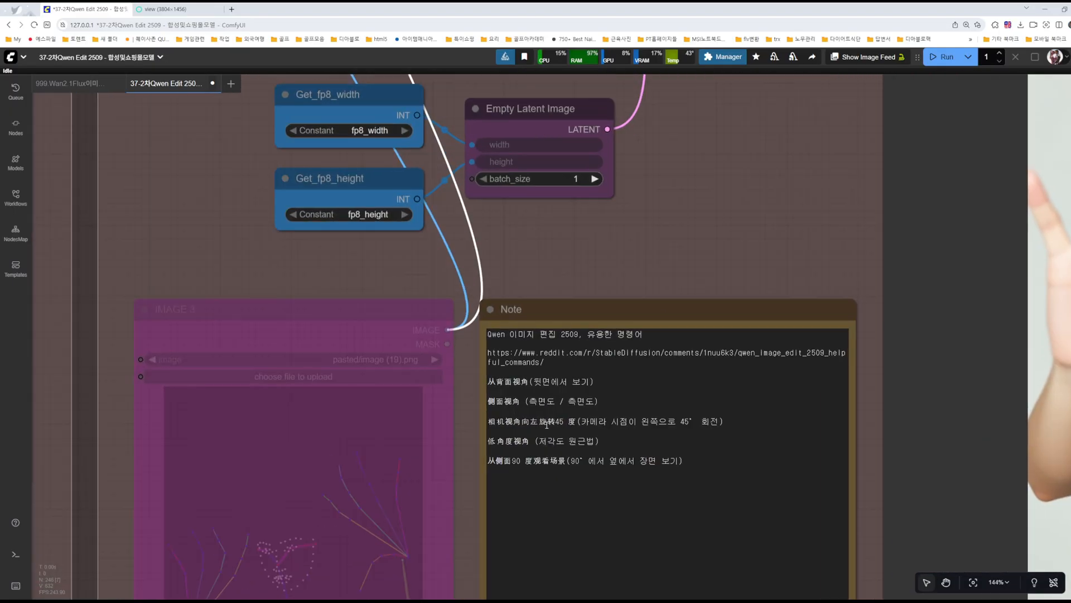
pyautogui.moveTo(530, 402); pyautogui.dragTo(584, 401)
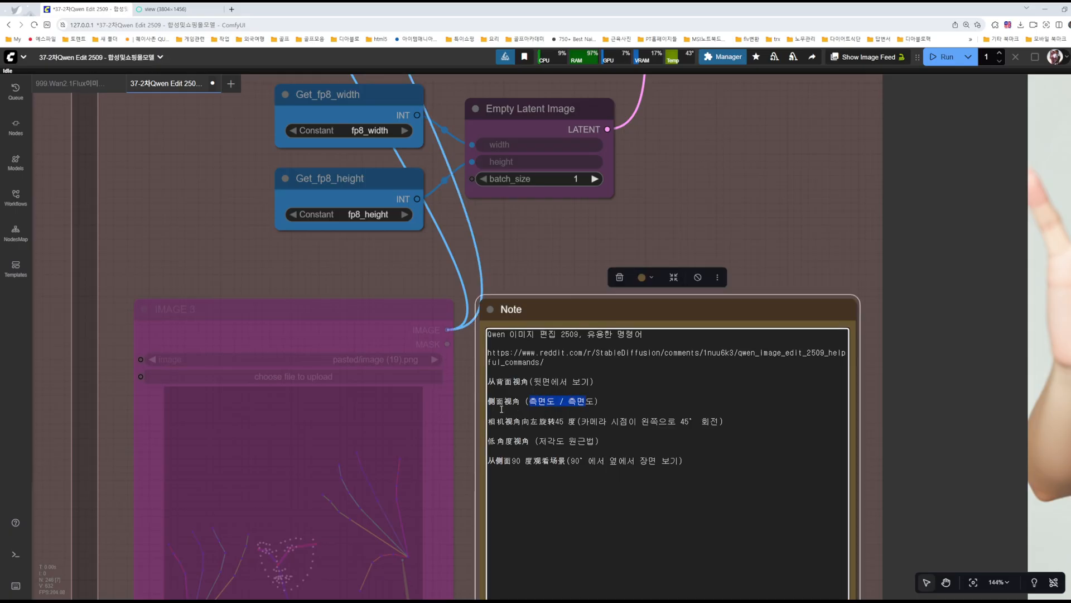
pyautogui.scroll(-7, 769, 191)
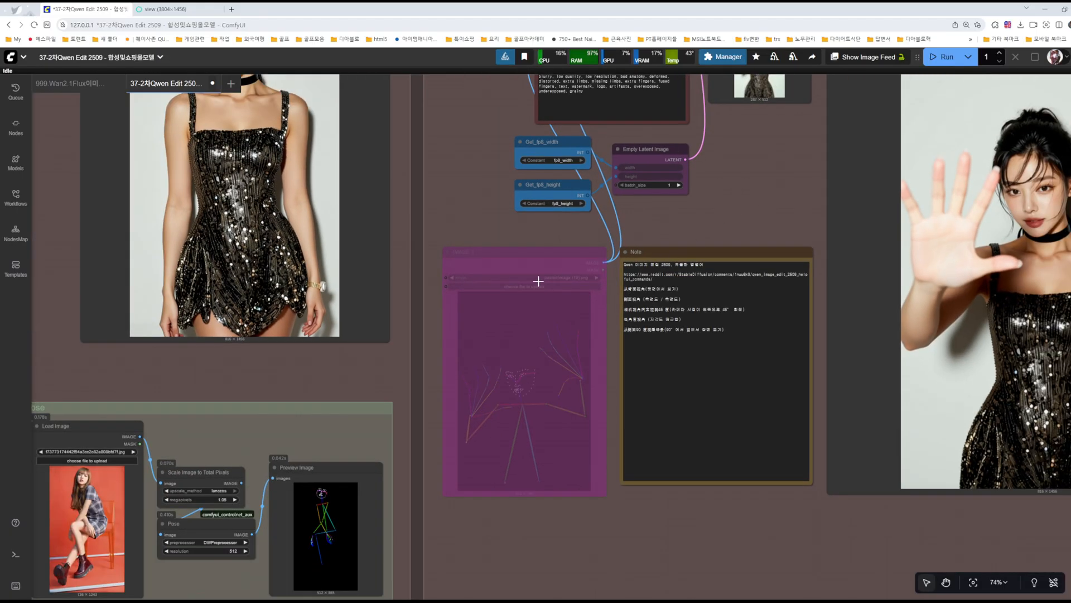
pyautogui.moveTo(784, 177); pyautogui.dragTo(768, 187)
pyautogui.moveTo(580, 151); pyautogui.dragTo(593, 340)
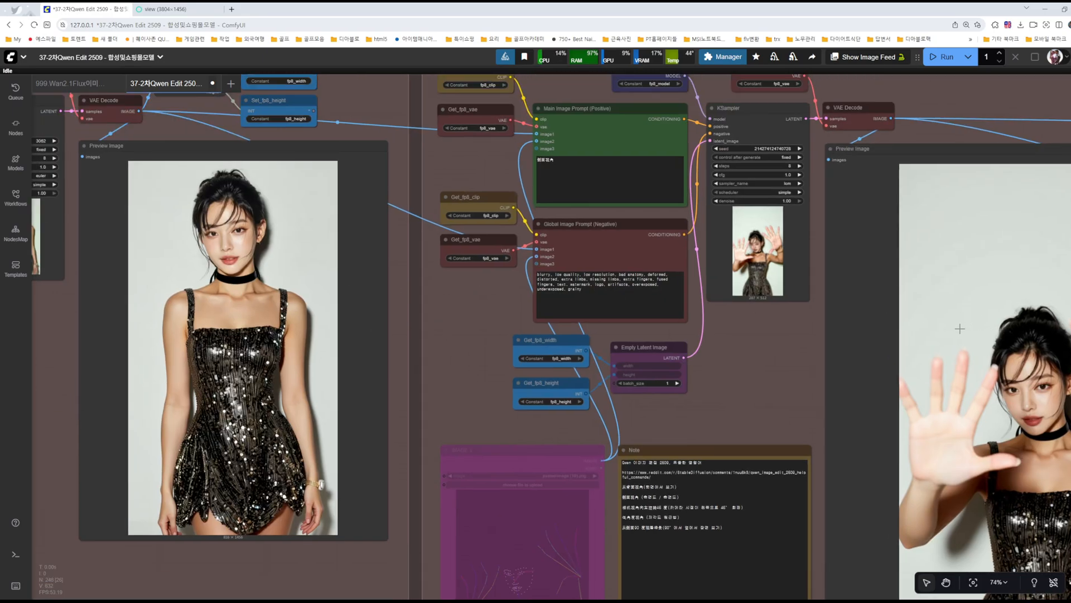
# - Inspect the third group's IMAGE 4 seated skeleton and its positive prompt "change the pose to the keypoint pose in image2"
pyautogui.moveTo(799, 383); pyautogui.dragTo(410, 413)
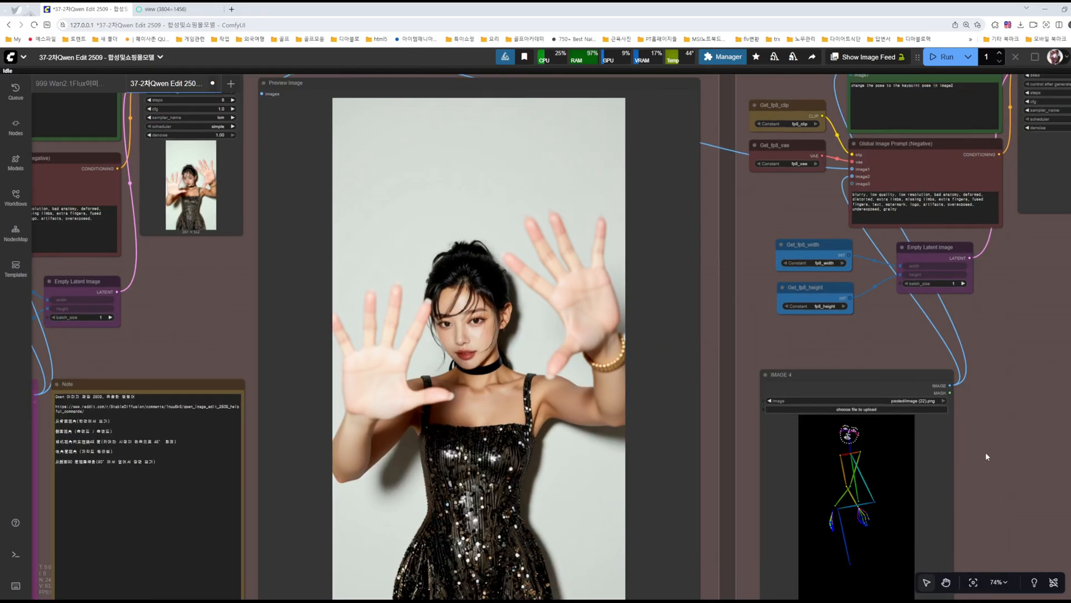
pyautogui.scroll(-3, 1013, 414)
pyautogui.moveTo(1013, 298); pyautogui.dragTo(835, 499)
pyautogui.scroll(5, 742, 389)
pyautogui.scroll(8, 741, 389)
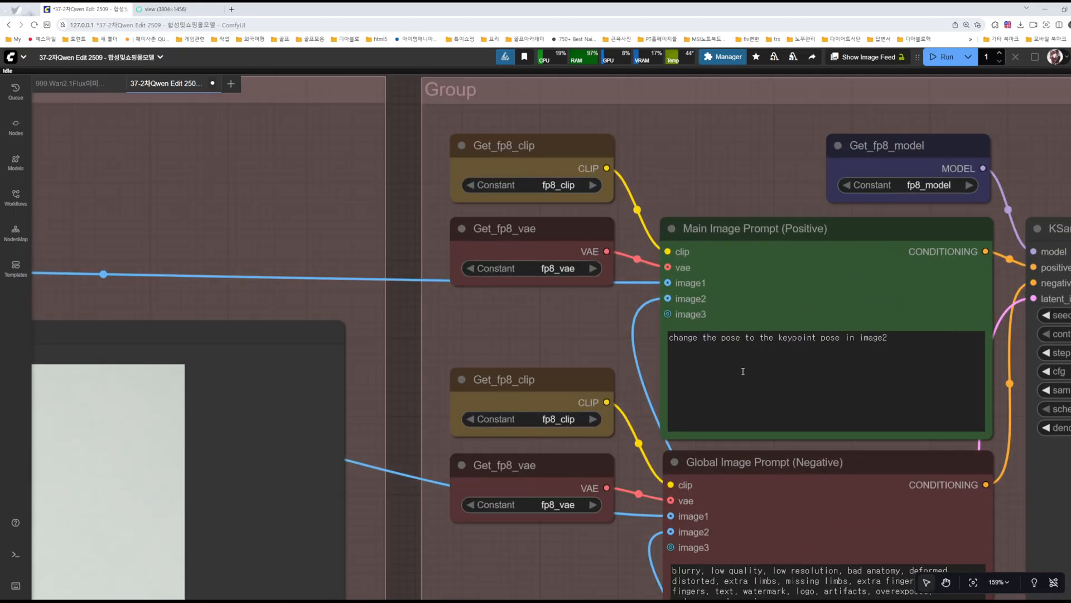
pyautogui.scroll(-3, 575, 320)
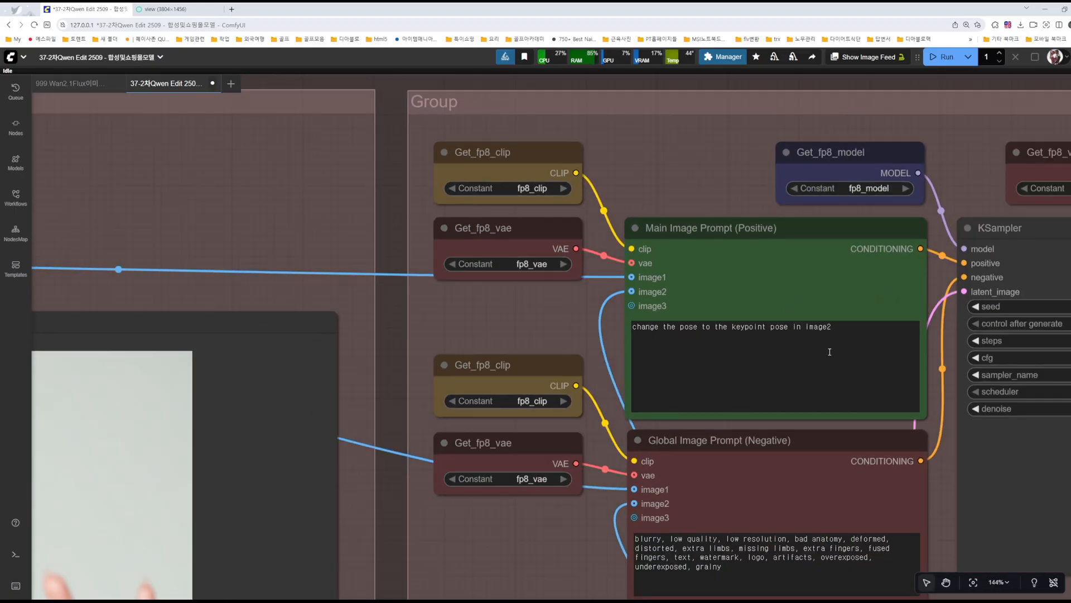
# - Highlight the keypoint pose wording in the third group's positive prompt and trace the image2 input down to IMAGE 4
pyautogui.scroll(5, 825, 325)
pyautogui.moveTo(849, 324); pyautogui.dragTo(722, 331)
pyautogui.click(454, 340)
pyautogui.moveTo(479, 507); pyautogui.dragTo(484, 241)
pyautogui.moveTo(462, 396); pyautogui.dragTo(480, 214)
pyautogui.scroll(-5, 542, 298)
pyautogui.scroll(-6, 542, 298)
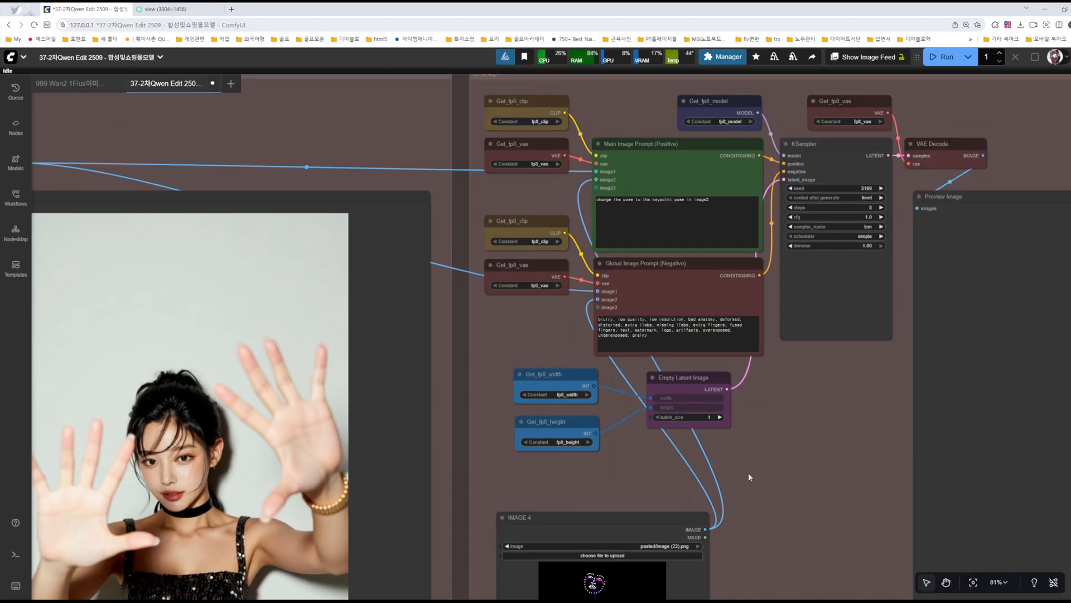
# - Run the workflow to generate the second group's side view and the third group's seated pose
pyautogui.click(942, 57)
pyautogui.scroll(-7, 809, 398)
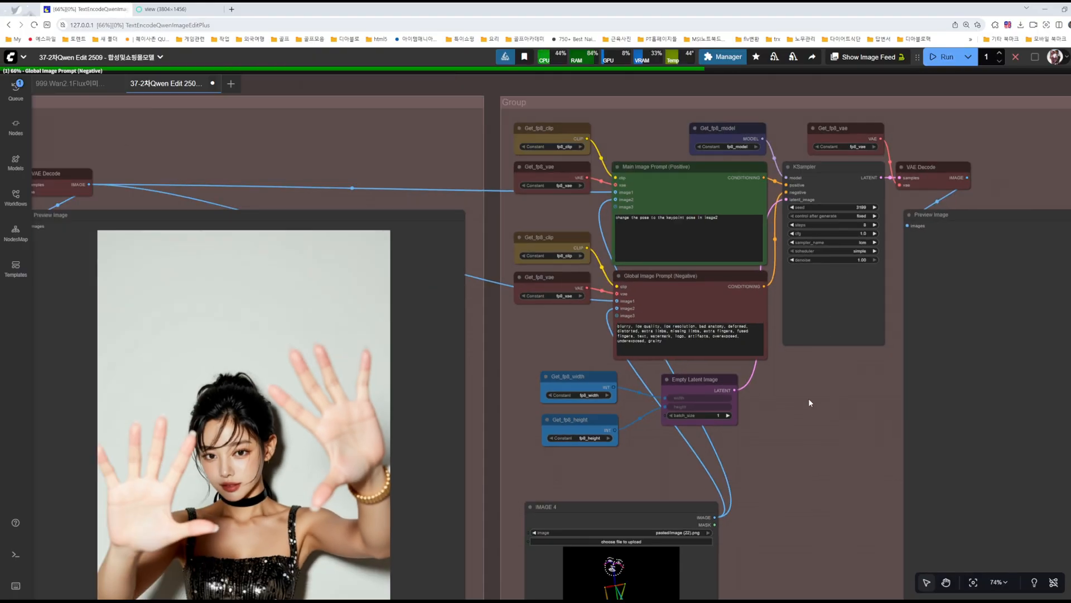
pyautogui.moveTo(812, 438); pyautogui.dragTo(793, 298)
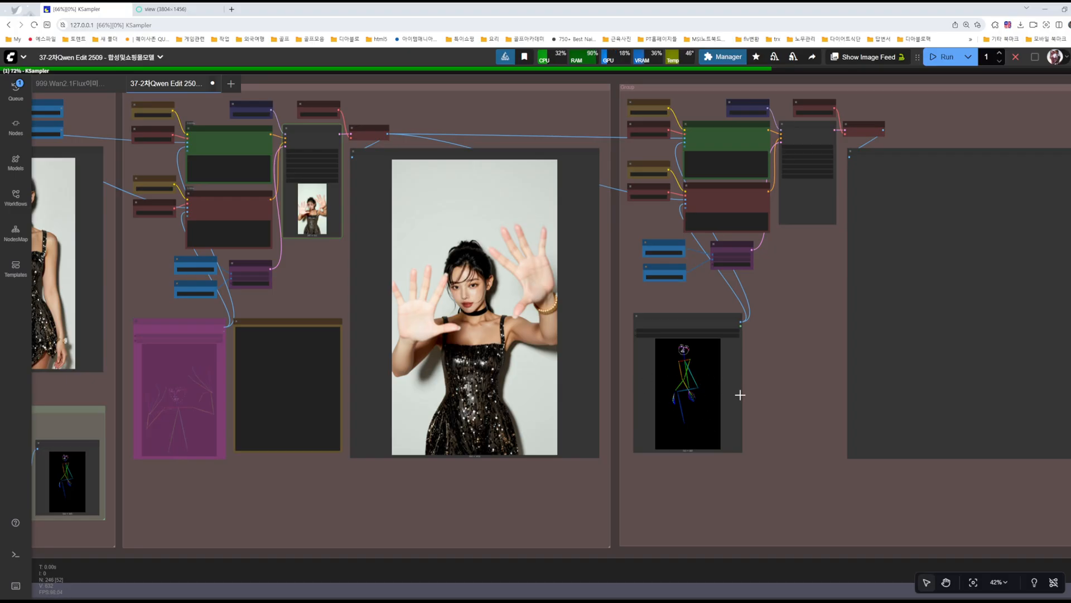
pyautogui.moveTo(762, 373); pyautogui.dragTo(646, 398)
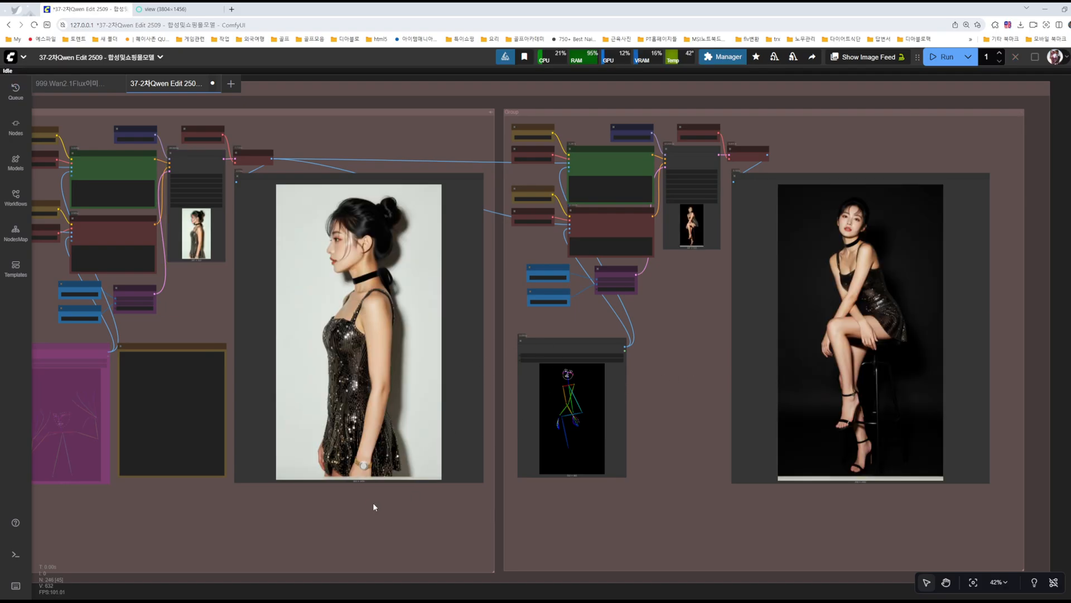
# - Compare the second group's side-view output with the first group's front-facing output and the command Note
pyautogui.moveTo(378, 503); pyautogui.dragTo(667, 478)
pyautogui.moveTo(565, 490); pyautogui.dragTo(768, 489)
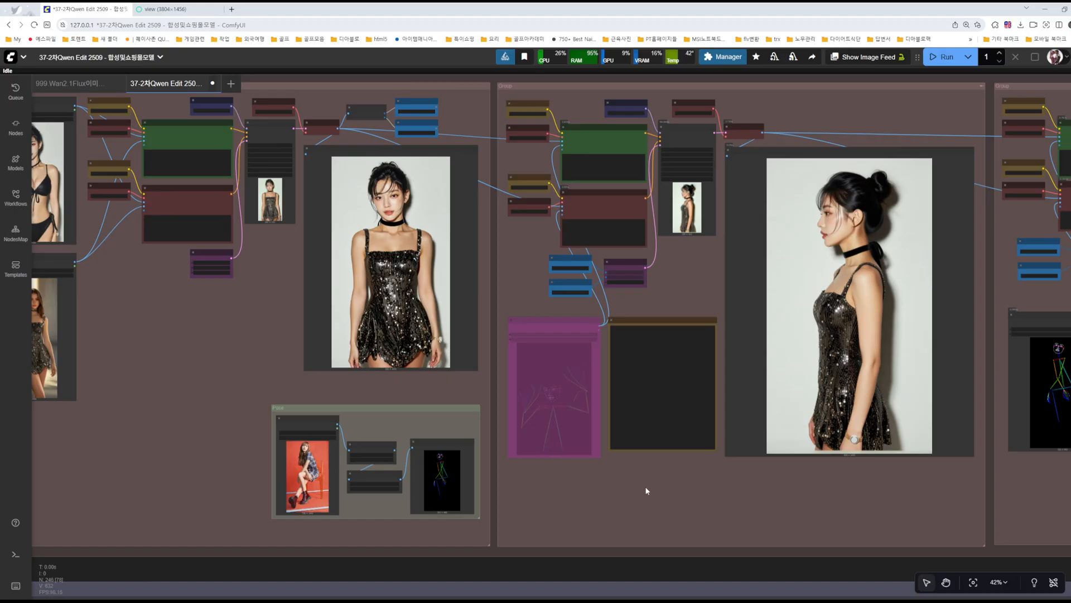
pyautogui.moveTo(646, 491); pyautogui.dragTo(676, 498)
pyautogui.scroll(5, 510, 340)
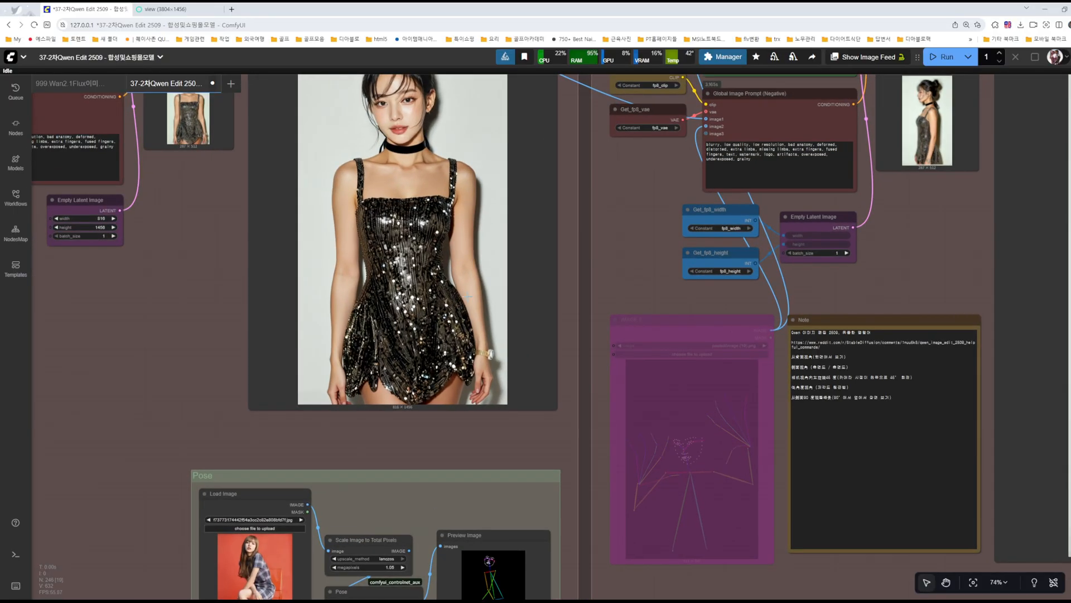
pyautogui.scroll(-6, 480, 291)
pyautogui.scroll(6, 724, 472)
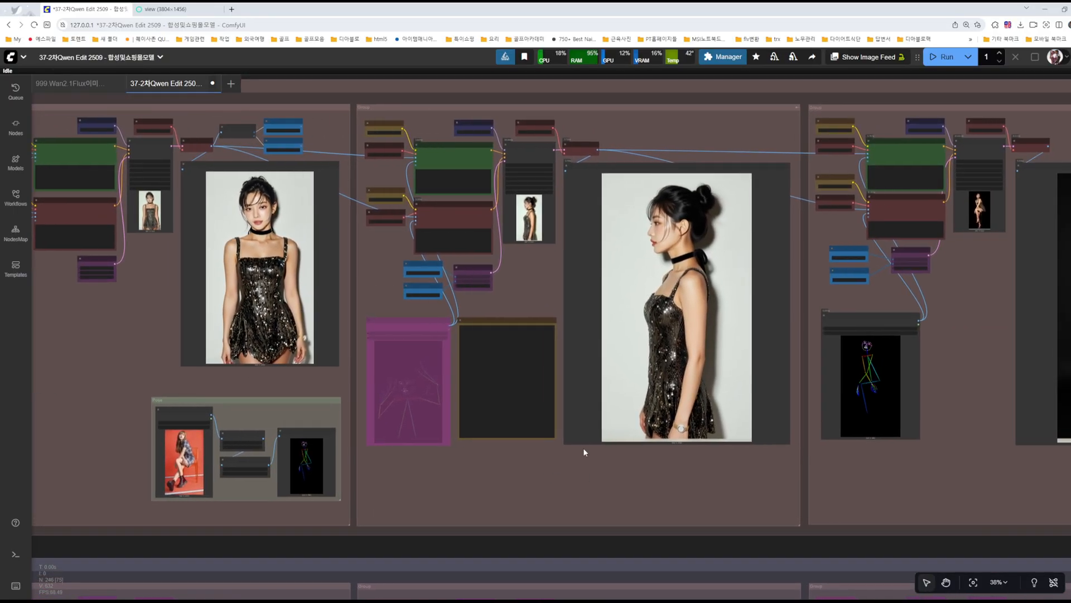
pyautogui.scroll(-9, 658, 304)
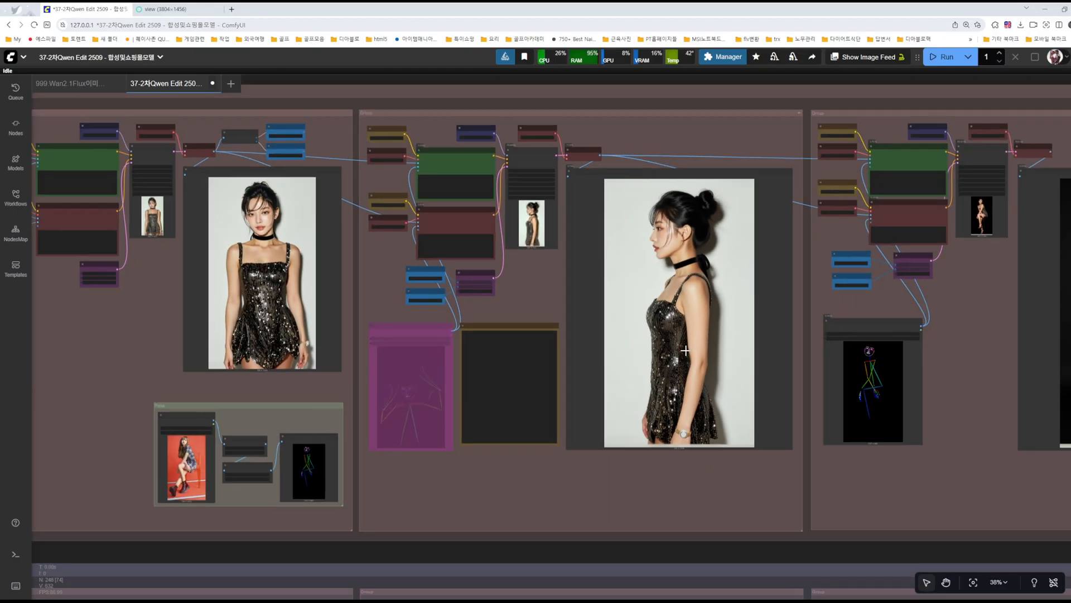
# - Compare the Pose group's seated reference photo with the IMAGE 4 skeleton and the third group's seated output
pyautogui.scroll(13, 445, 463)
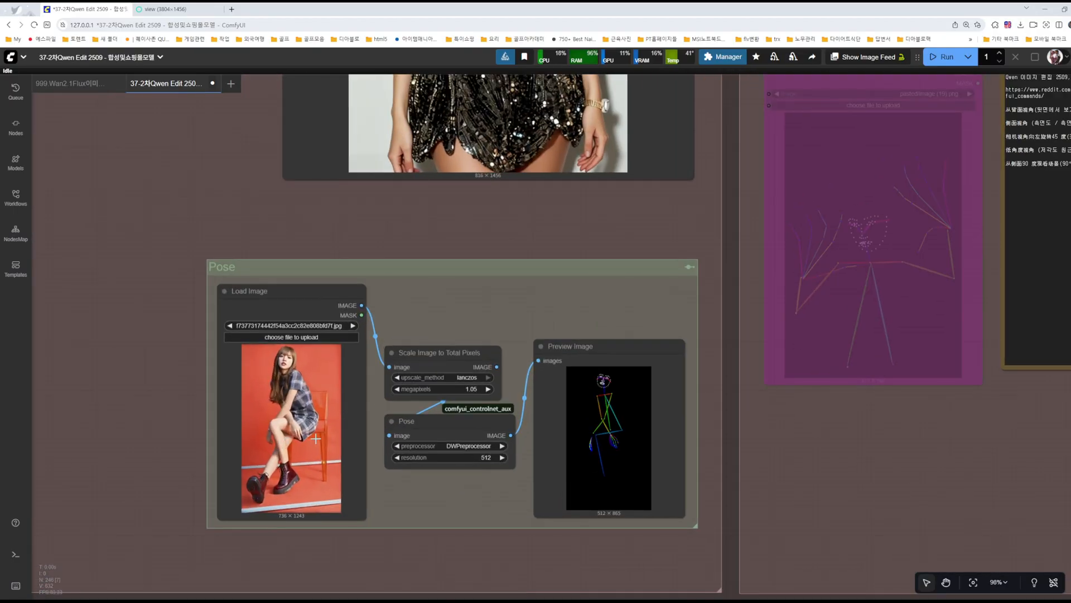
pyautogui.scroll(-3, 826, 454)
pyautogui.moveTo(797, 459); pyautogui.dragTo(162, 454)
pyautogui.moveTo(755, 468); pyautogui.dragTo(186, 461)
pyautogui.moveTo(683, 318); pyautogui.dragTo(505, 433)
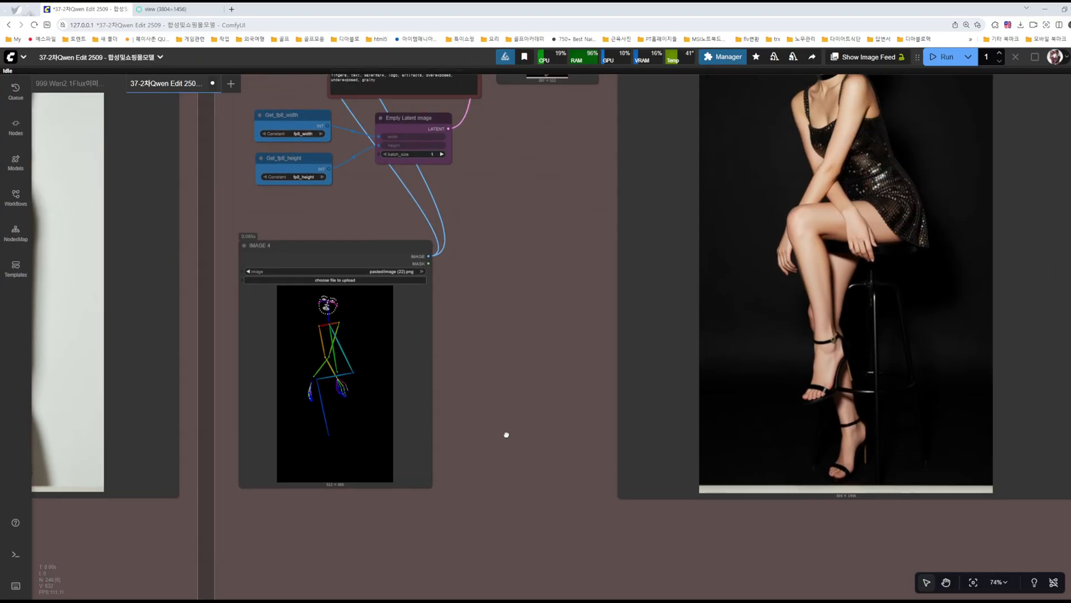
# - Compare the third group's seated output with its keypoint pose prompt and the IMAGE 4 skeleton
pyautogui.moveTo(884, 258); pyautogui.dragTo(778, 298)
pyautogui.moveTo(471, 285); pyautogui.dragTo(471, 358)
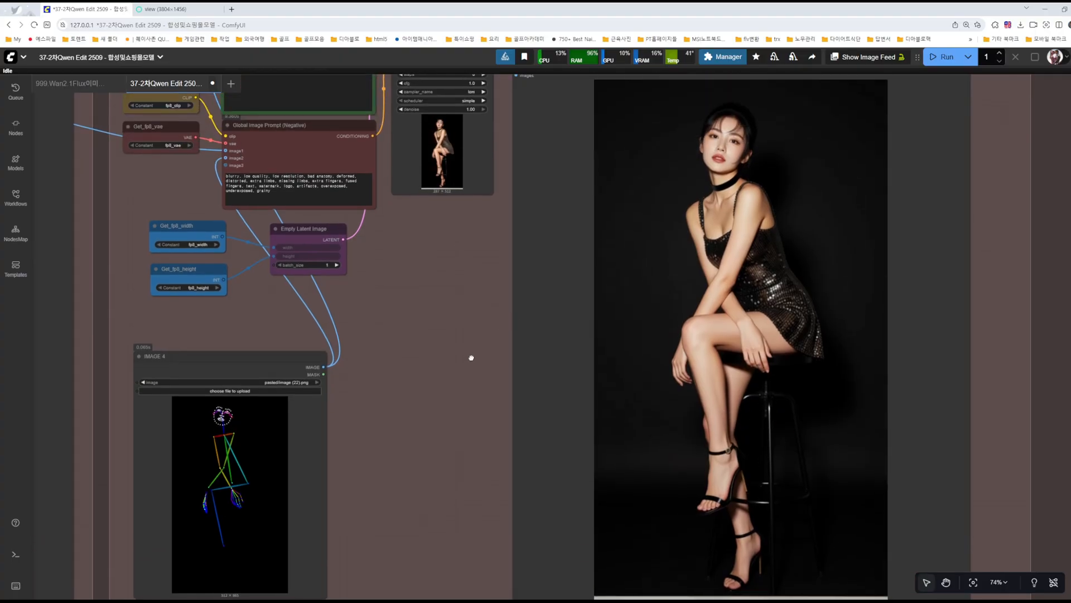
pyautogui.scroll(-3, 636, 311)
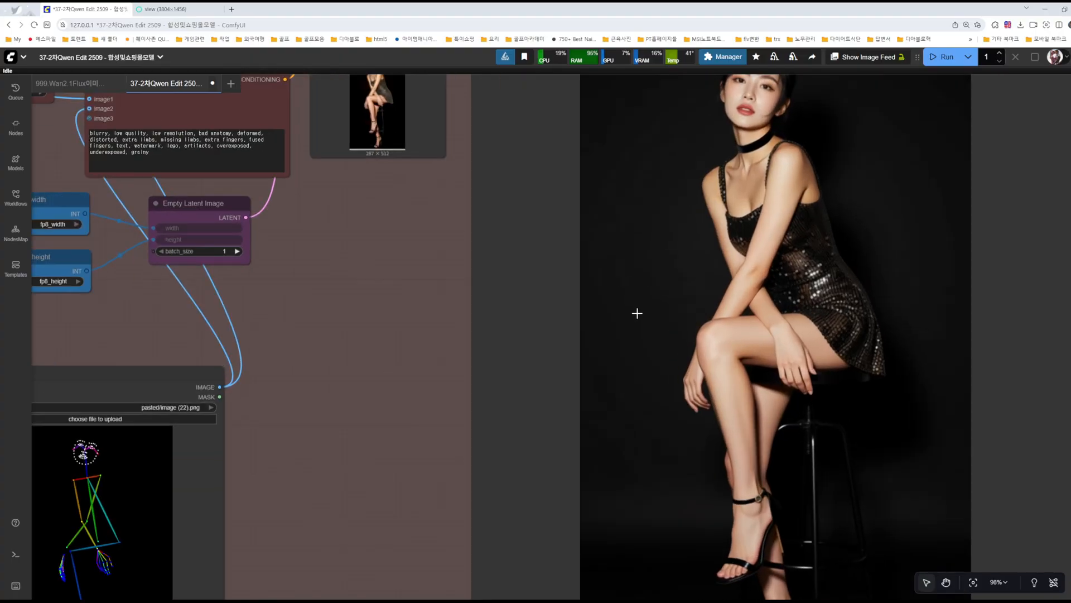
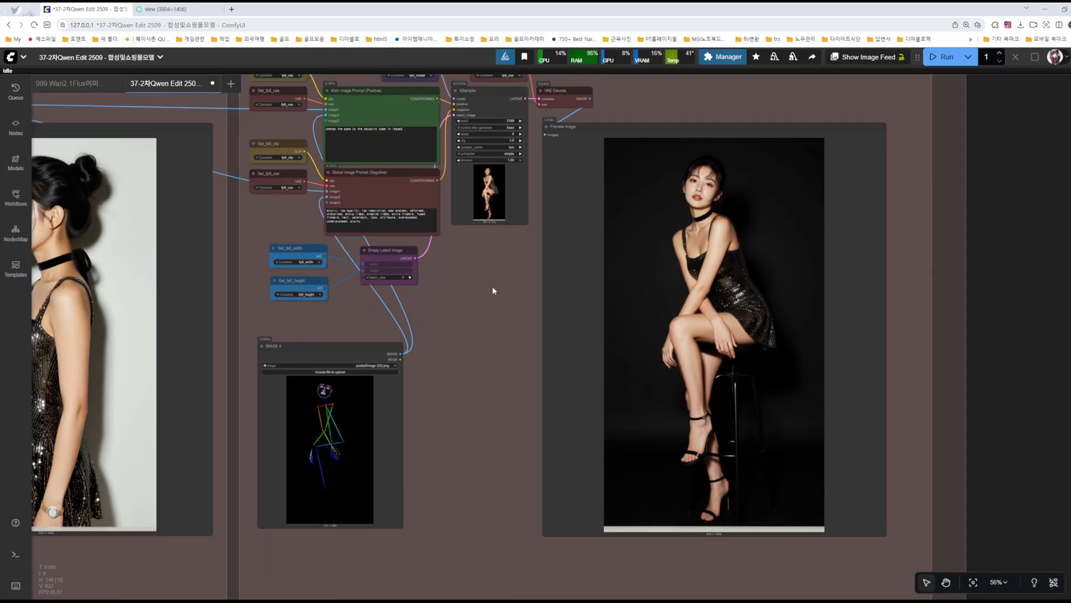
pyautogui.scroll(6, 394, 152)
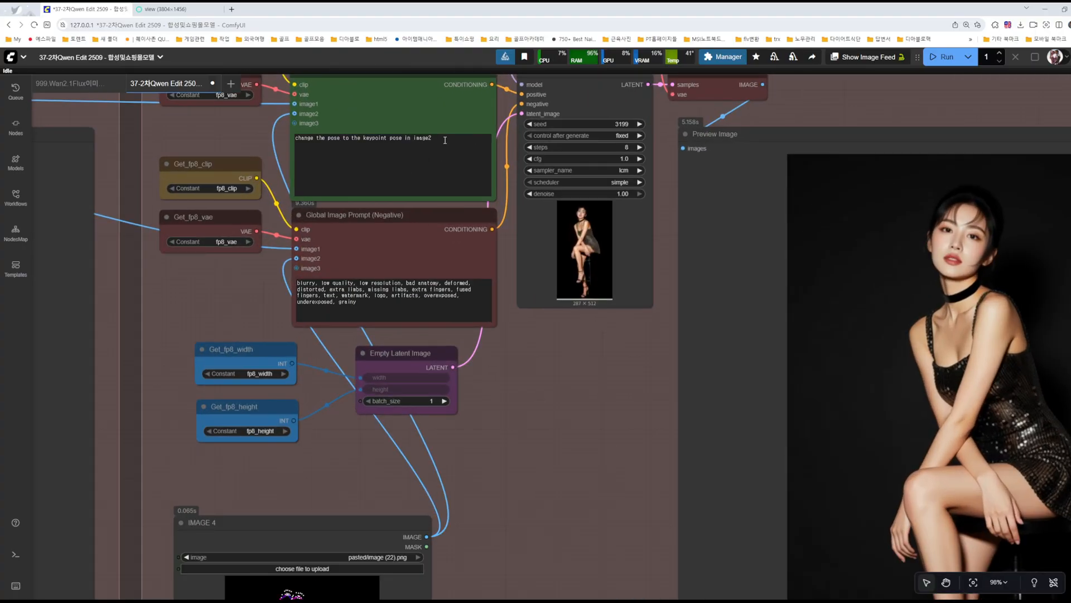
pyautogui.click(446, 141)
pyautogui.click(551, 393)
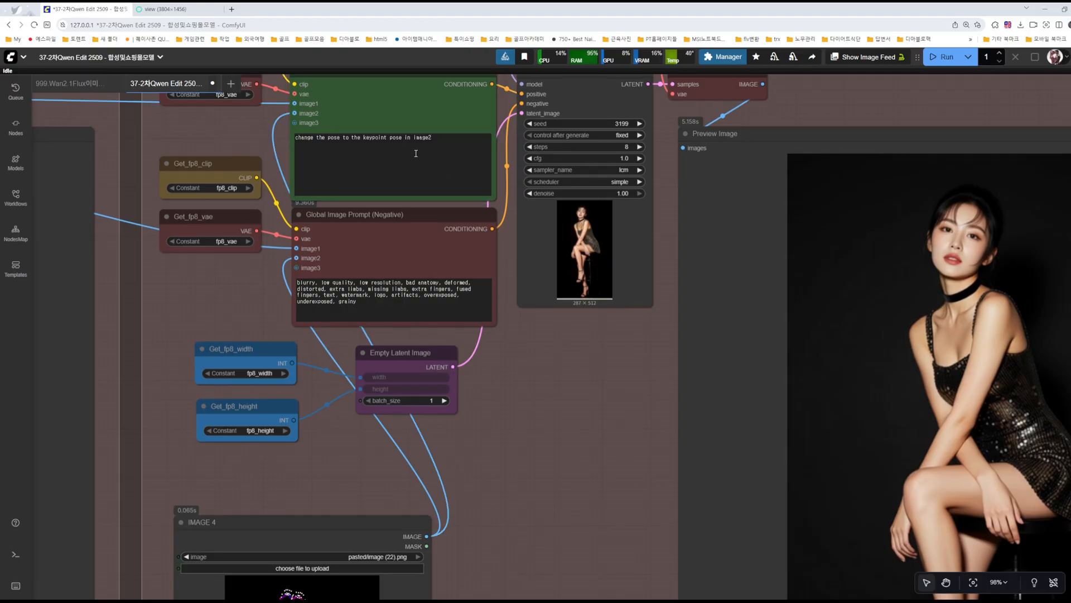
pyautogui.scroll(-6, 550, 413)
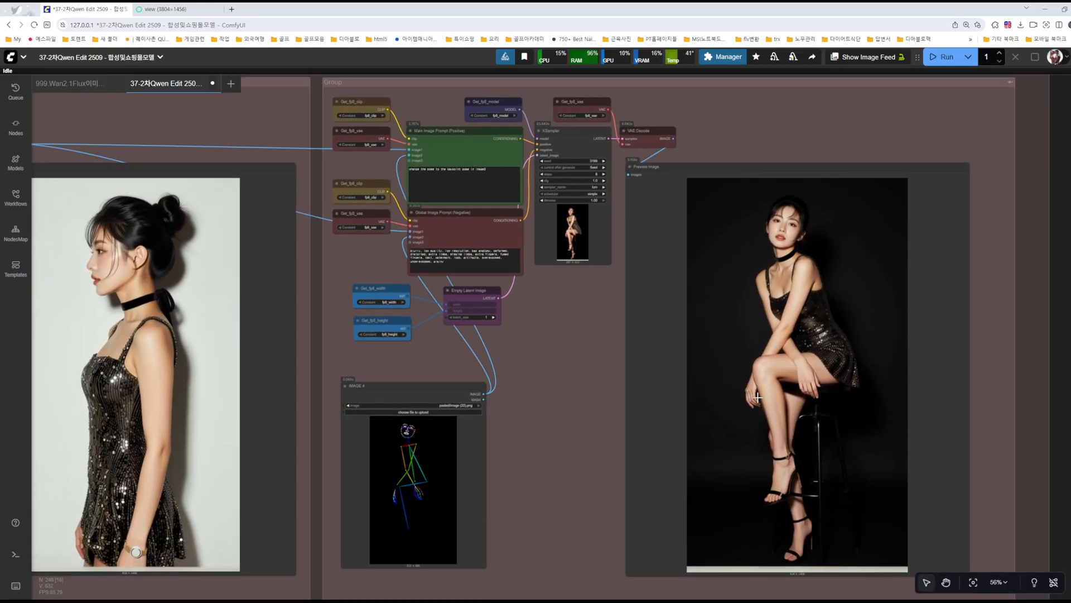
pyautogui.scroll(3, 604, 164)
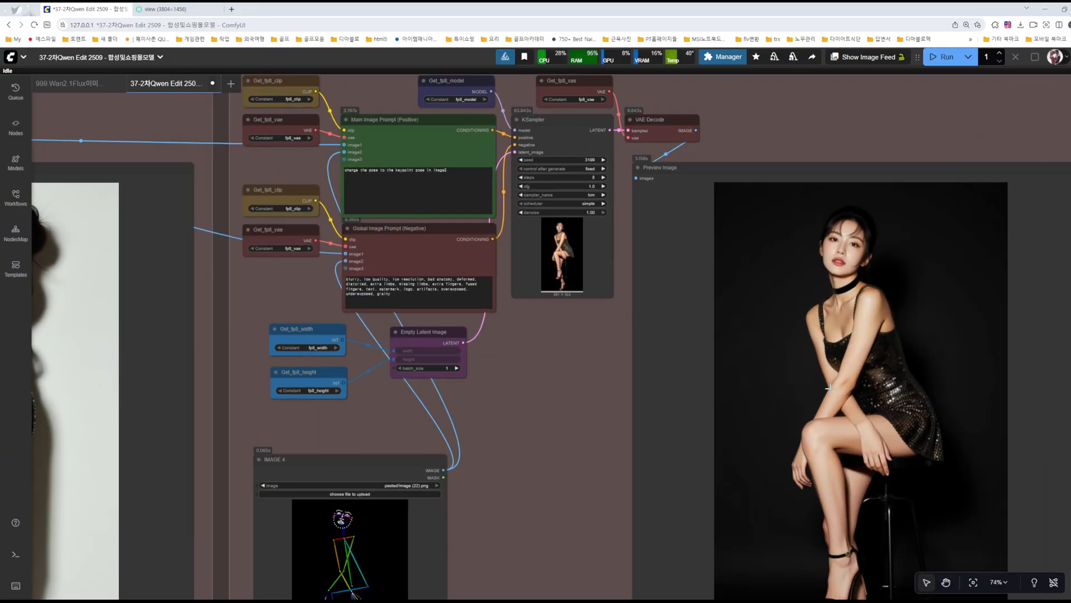
pyautogui.scroll(-6, 822, 352)
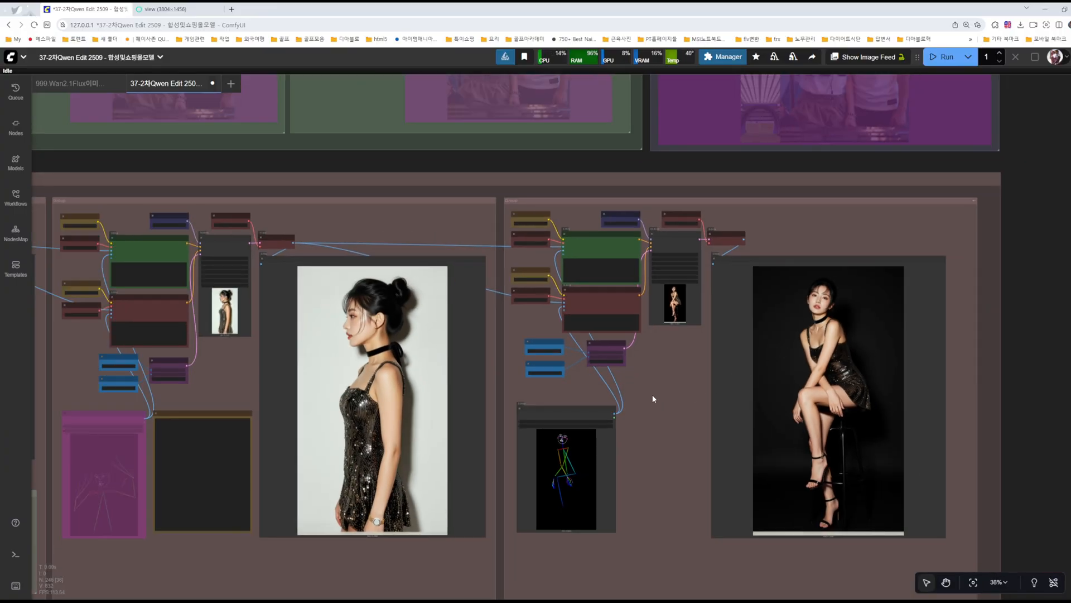
# - Delete the bypassed skeleton image node beside the Note in Main2's second group
pyautogui.scroll(-2, 652, 393)
pyautogui.moveTo(652, 394); pyautogui.dragTo(808, 380)
pyautogui.moveTo(428, 526); pyautogui.dragTo(636, 486)
pyautogui.click(604, 380)
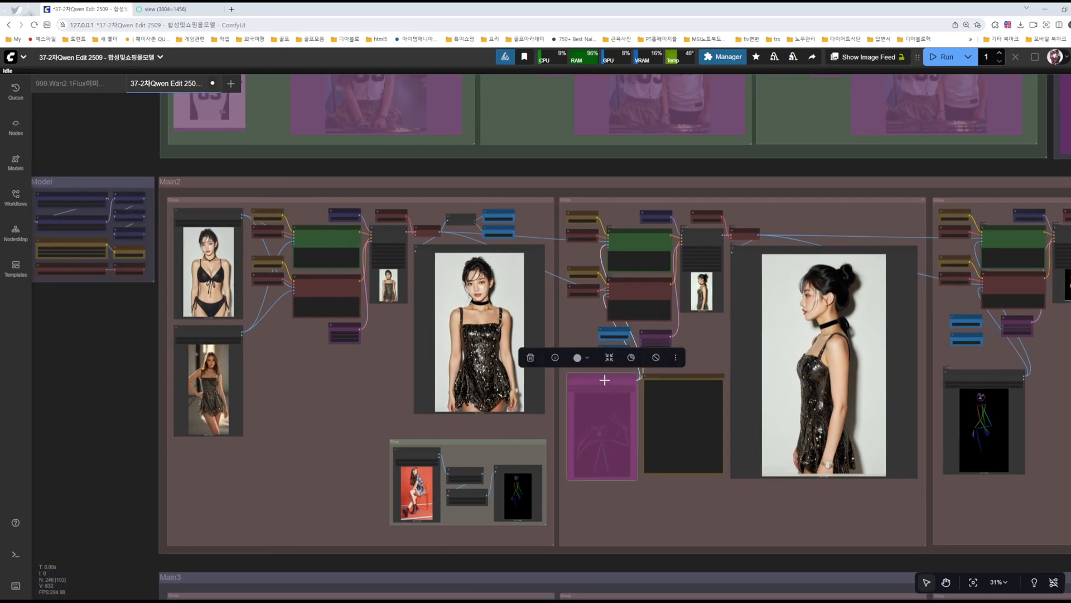
pyautogui.press('Delete')
pyautogui.moveTo(616, 429); pyautogui.dragTo(589, 427)
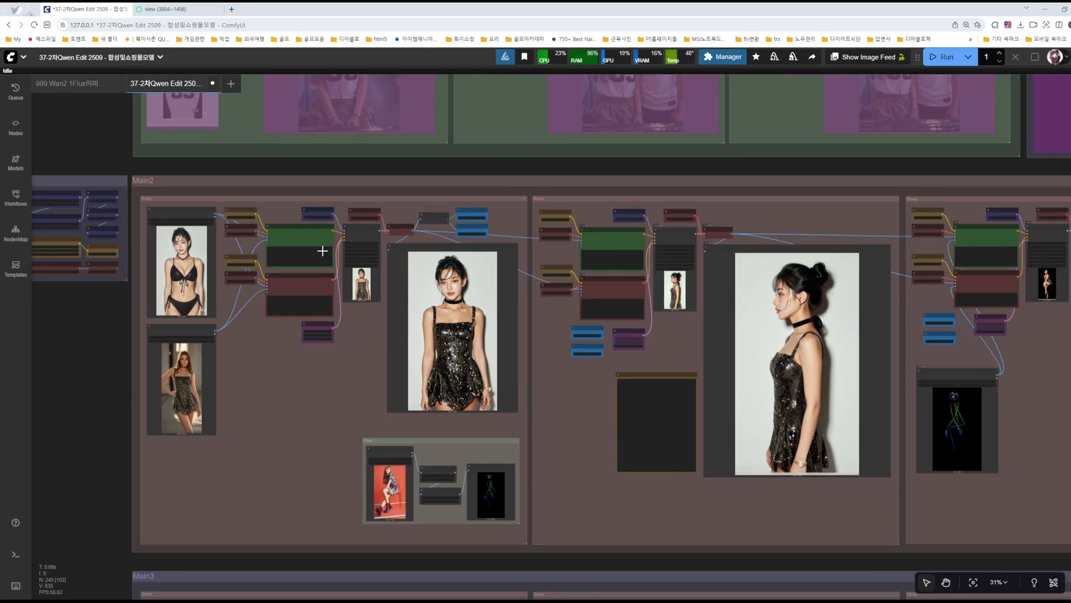
# - Highlight the side-view command in the second group's positive prompt and relate it to that group's preview image
pyautogui.scroll(10, 559, 370)
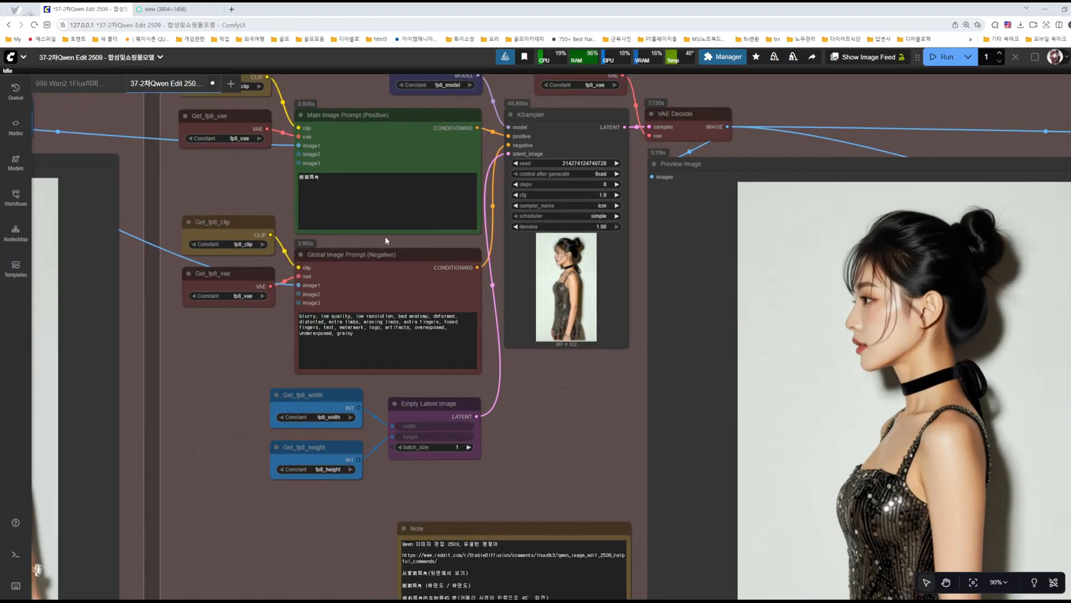
pyautogui.moveTo(333, 183); pyautogui.dragTo(293, 178)
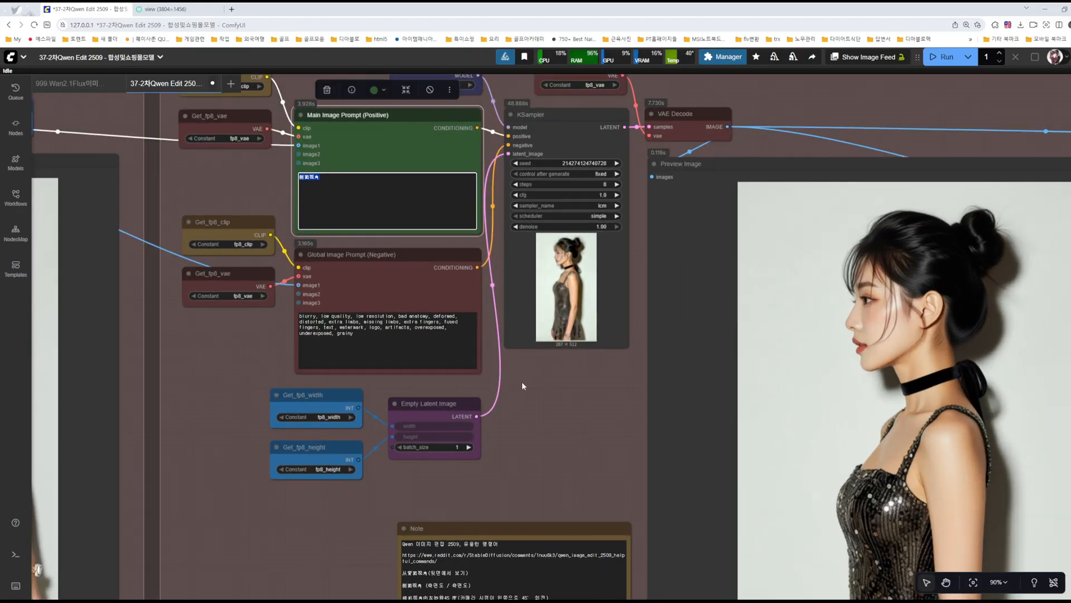
pyautogui.scroll(-5, 522, 381)
pyautogui.moveTo(557, 406); pyautogui.dragTo(323, 342)
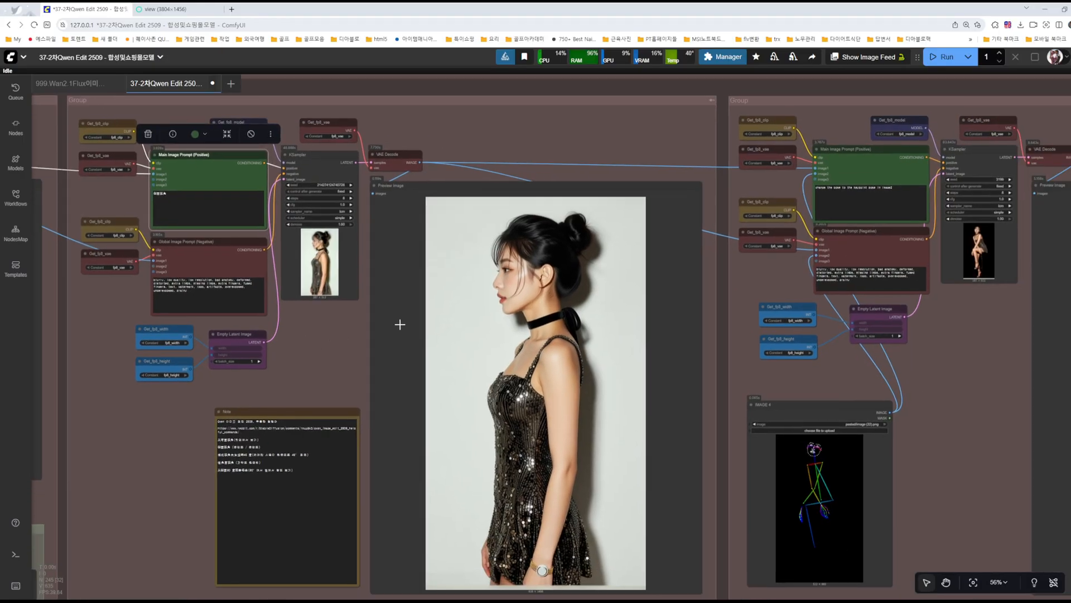
pyautogui.scroll(-1, 403, 327)
pyautogui.click(340, 339)
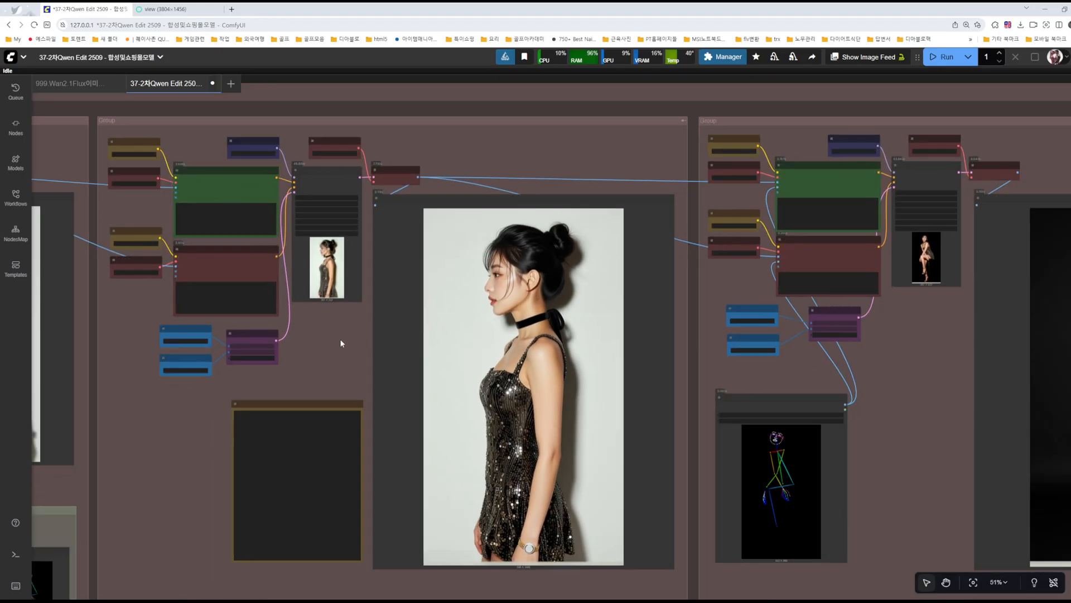
# - Examine the second group's side-view output, then review the front, side and seated results across the whole Main2 group
pyautogui.scroll(6, 340, 339)
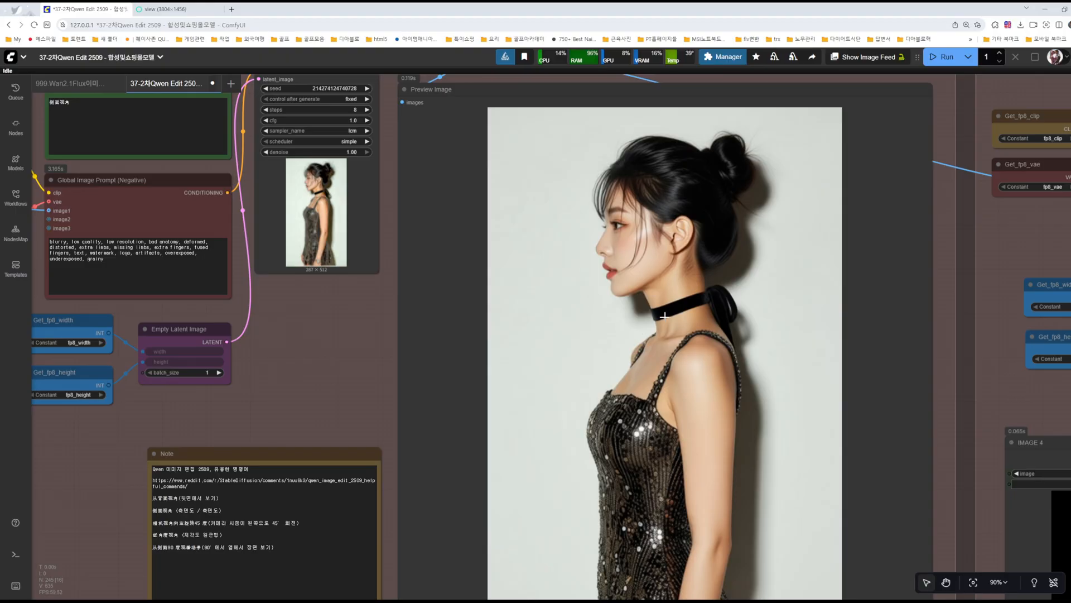
pyautogui.scroll(-8, 664, 316)
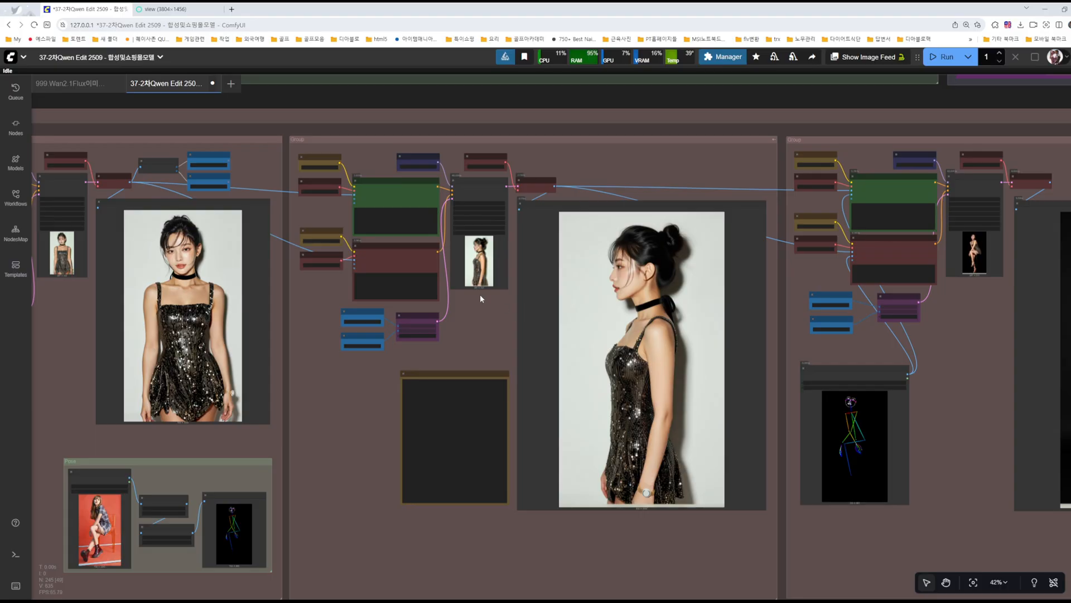
pyautogui.scroll(5, 440, 259)
pyautogui.scroll(-9, 588, 305)
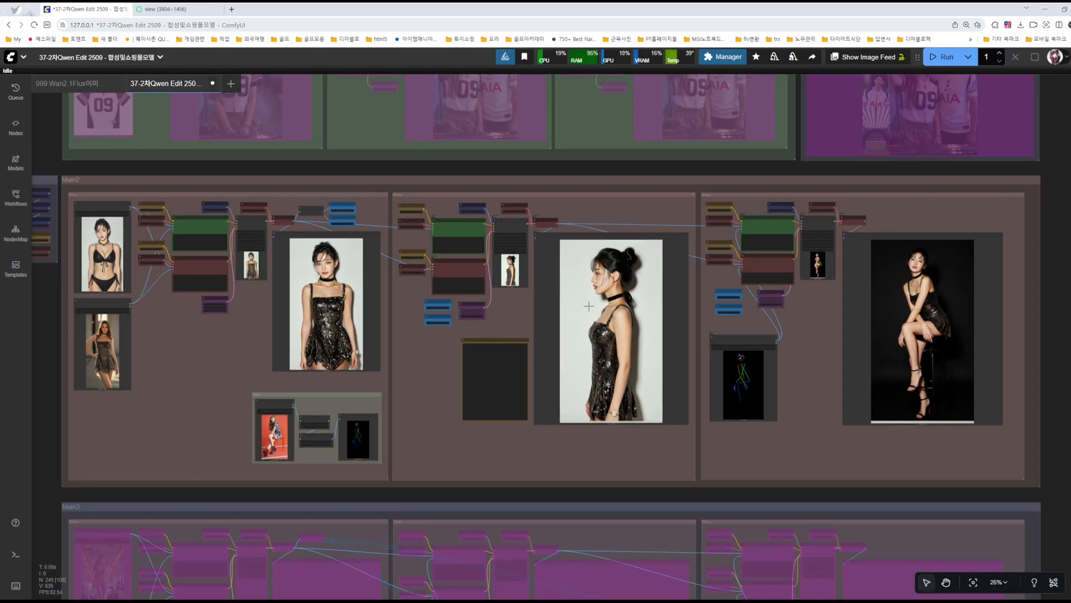
pyautogui.scroll(-1, 787, 400)
pyautogui.moveTo(776, 395); pyautogui.dragTo(781, 273)
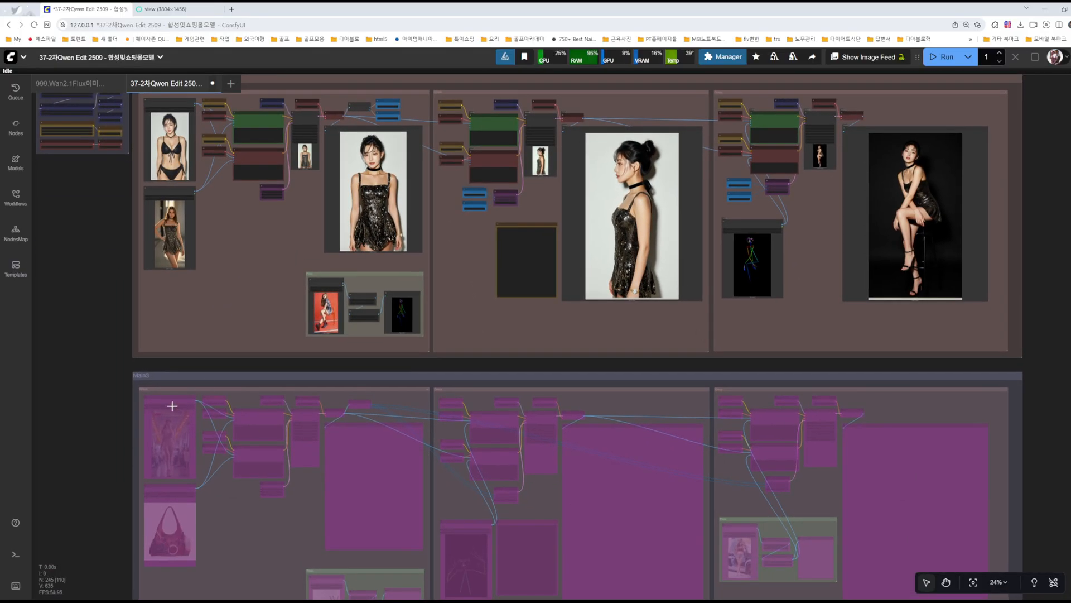
pyautogui.moveTo(472, 333); pyautogui.dragTo(518, 411)
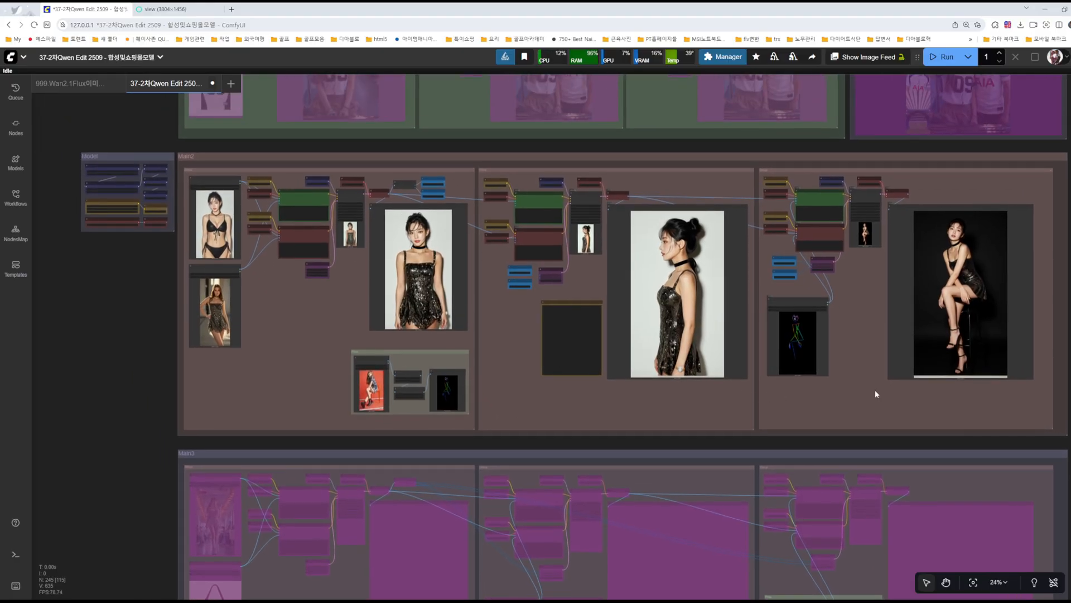
pyautogui.moveTo(875, 394); pyautogui.dragTo(813, 383)
pyautogui.scroll(-3, 988, 363)
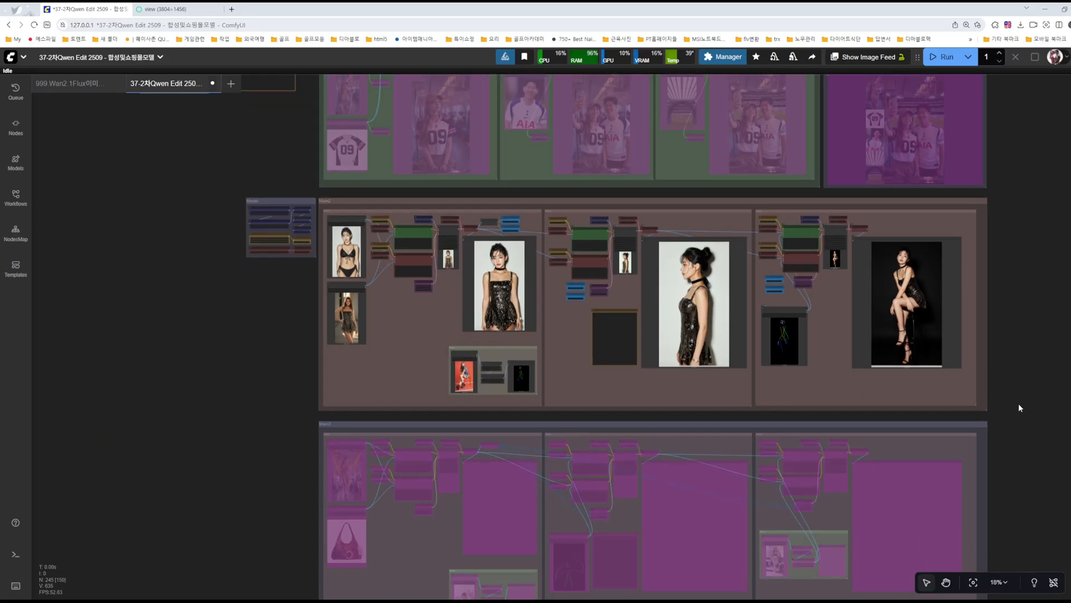
# - Bypass all nodes of the Main2 group together with the Model group
pyautogui.moveTo(1006, 418); pyautogui.dragTo(208, 185)
pyautogui.click(638, 191)
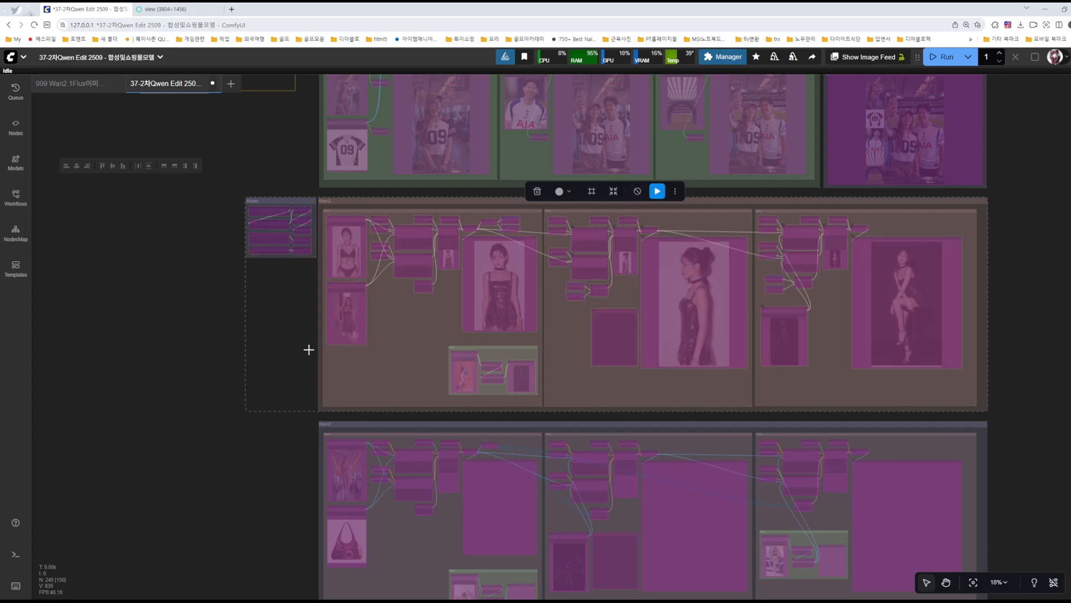
pyautogui.scroll(-3, 309, 350)
pyautogui.click(323, 357)
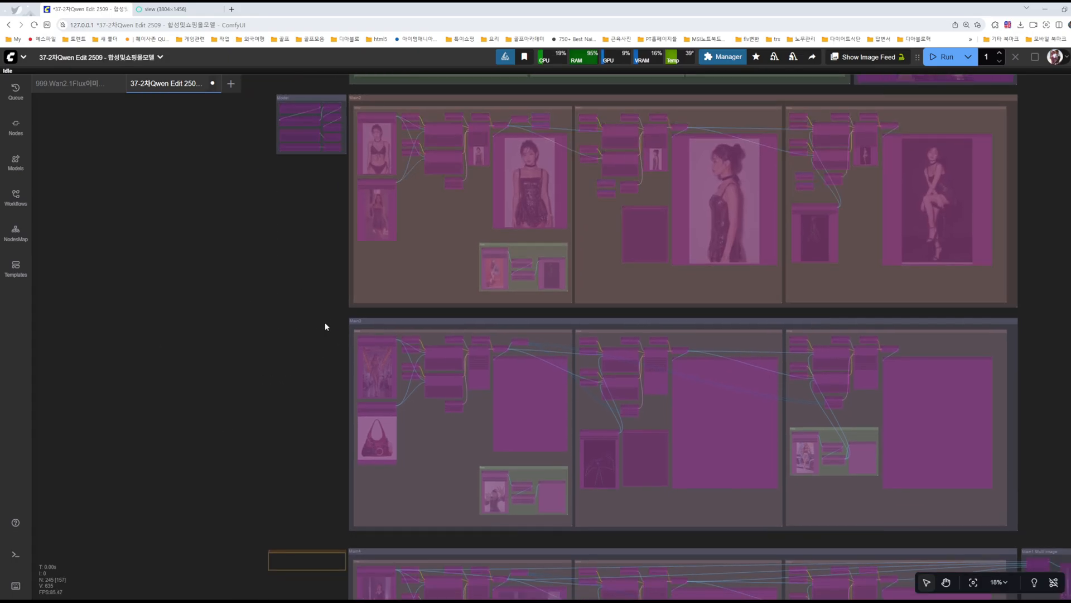
# - Reactivate all bypassed nodes in the Main3 group
pyautogui.moveTo(325, 313); pyautogui.dragTo(1035, 535)
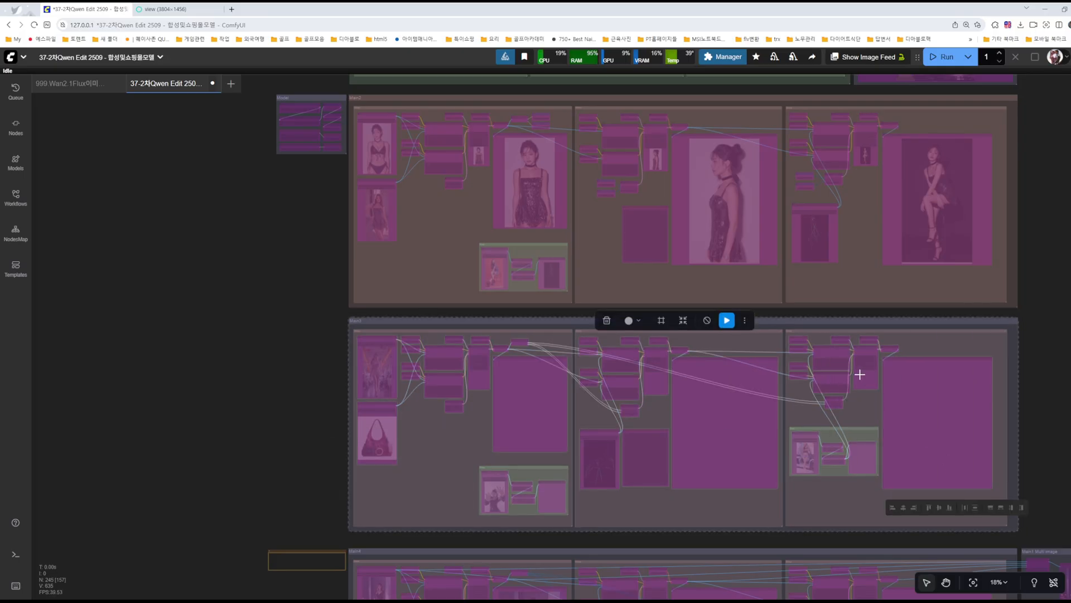
pyautogui.click(707, 321)
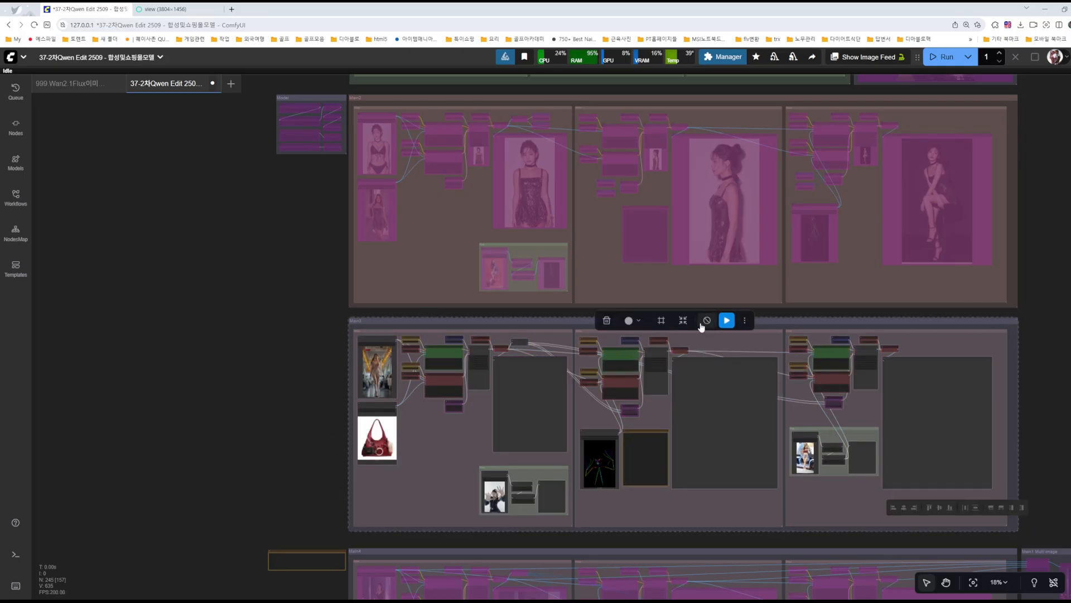
pyautogui.scroll(10, 414, 356)
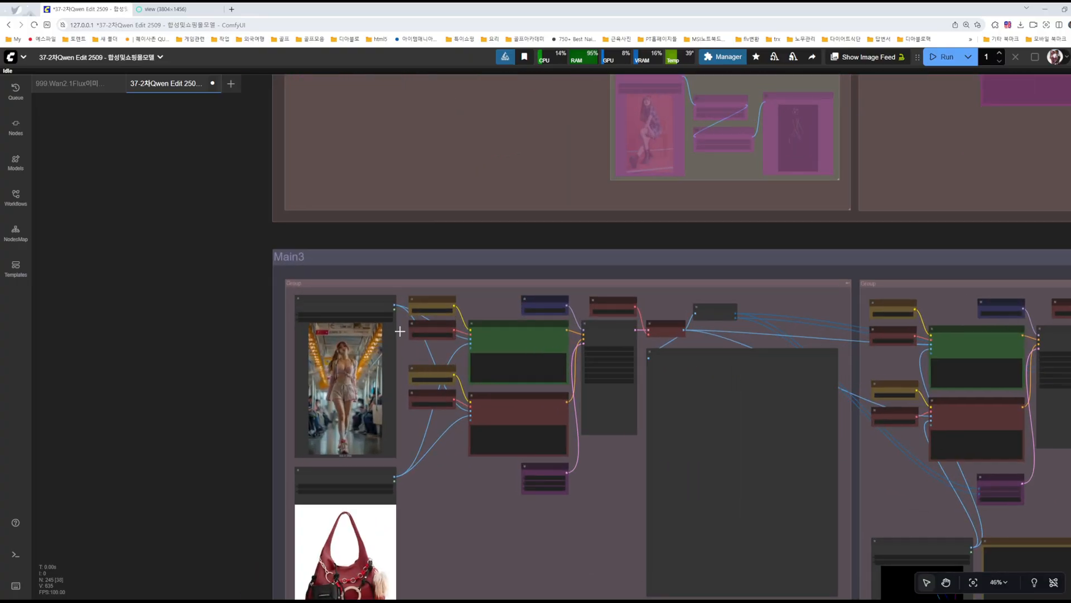
pyautogui.scroll(-6, 453, 319)
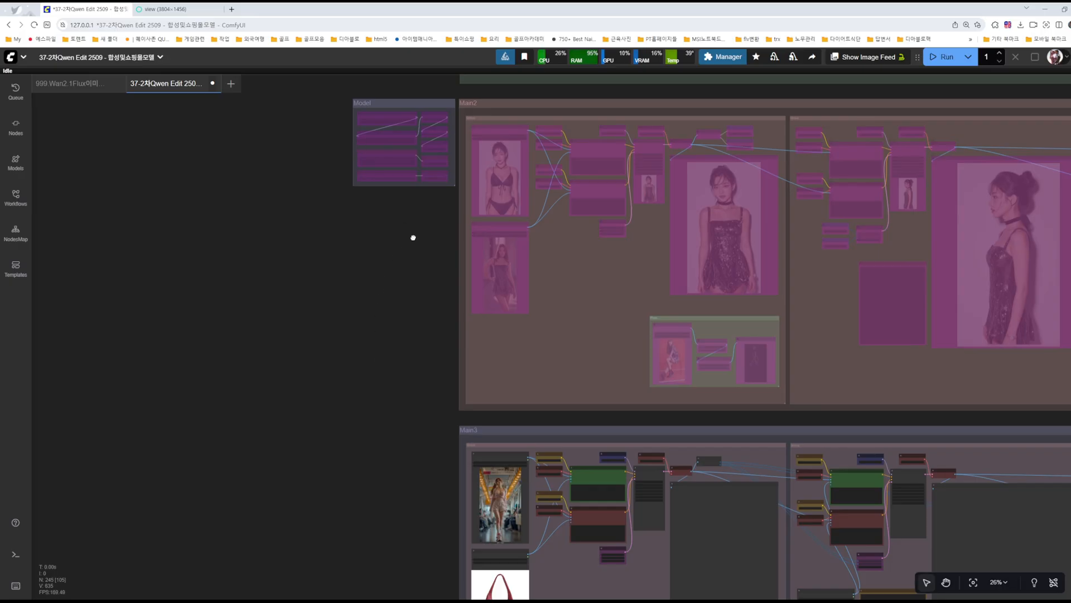
# - Re-enable the bypassed loader nodes in the Model group
pyautogui.scroll(9, 460, 142)
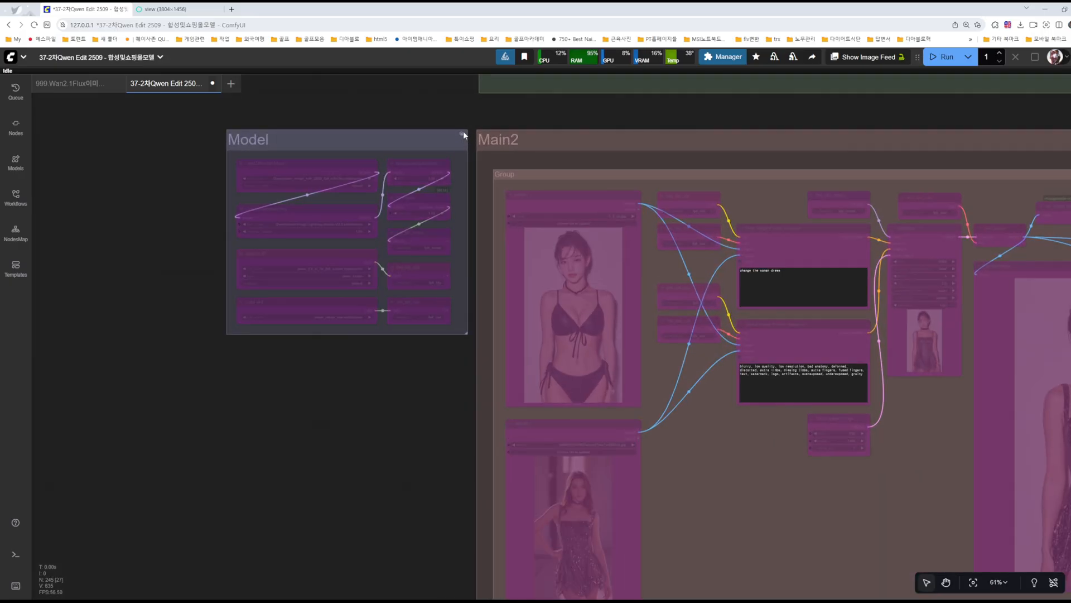
pyautogui.click(462, 135)
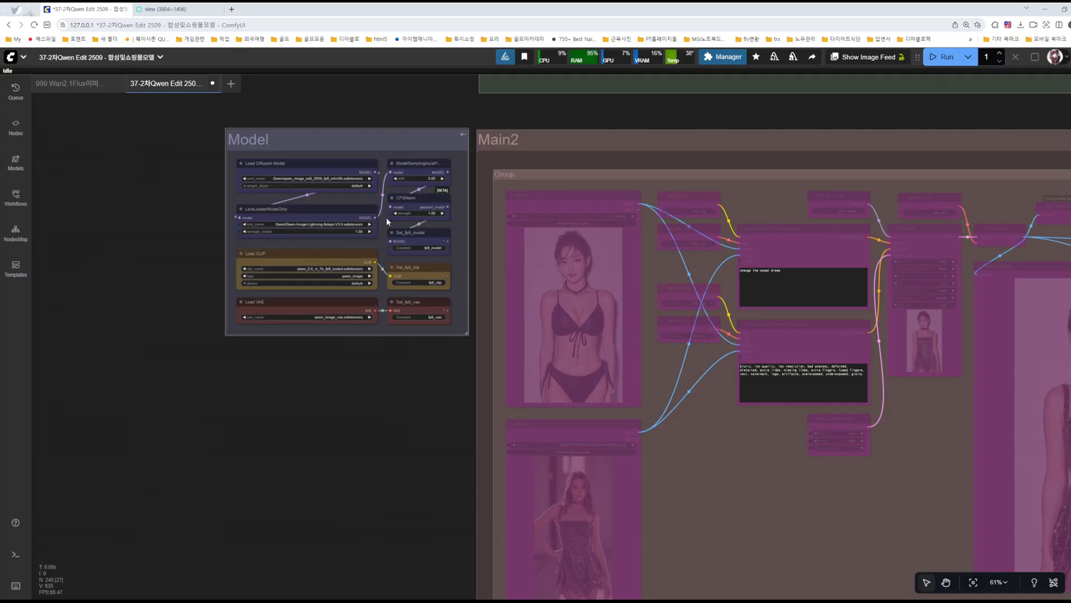
pyautogui.scroll(-9, 350, 439)
# - Examine Main3's first group: the IMAGE 1 woman, the IMAGE 2 handbag and the positive prompt about holding a bag
pyautogui.moveTo(344, 530); pyautogui.dragTo(333, 202)
pyautogui.moveTo(322, 334); pyautogui.dragTo(316, 304)
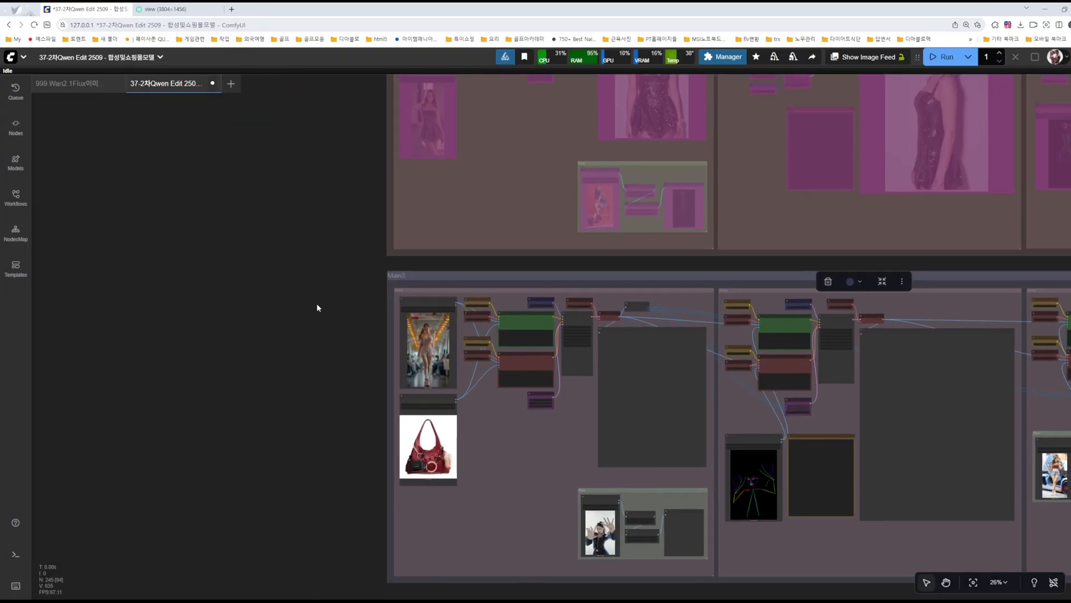
pyautogui.moveTo(353, 363); pyautogui.dragTo(278, 344)
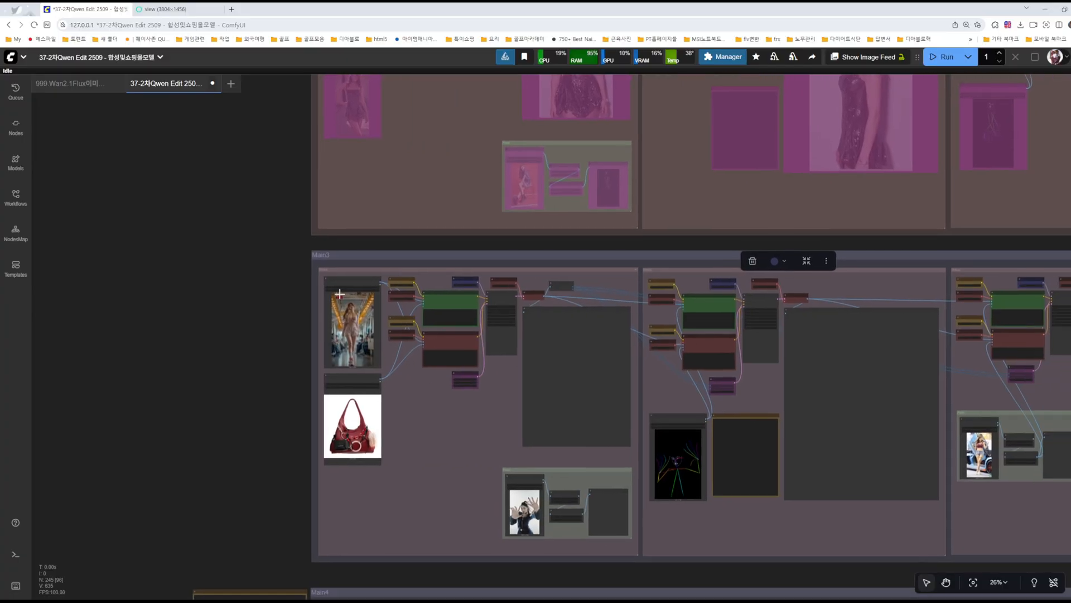
pyautogui.moveTo(268, 247); pyautogui.dragTo(384, 478)
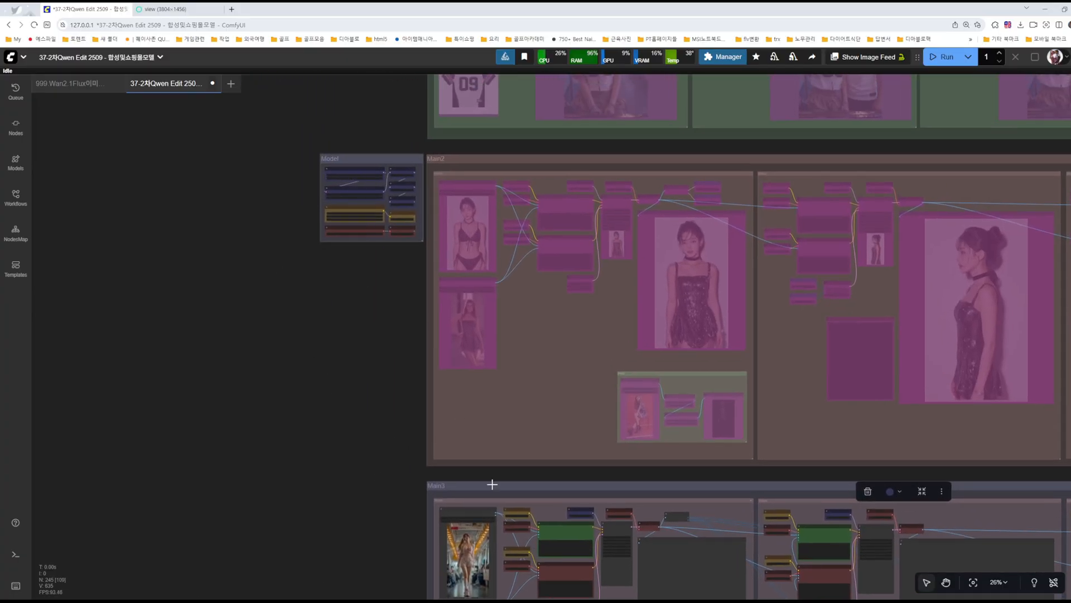
pyautogui.moveTo(302, 461); pyautogui.dragTo(211, 232)
pyautogui.scroll(11, 299, 283)
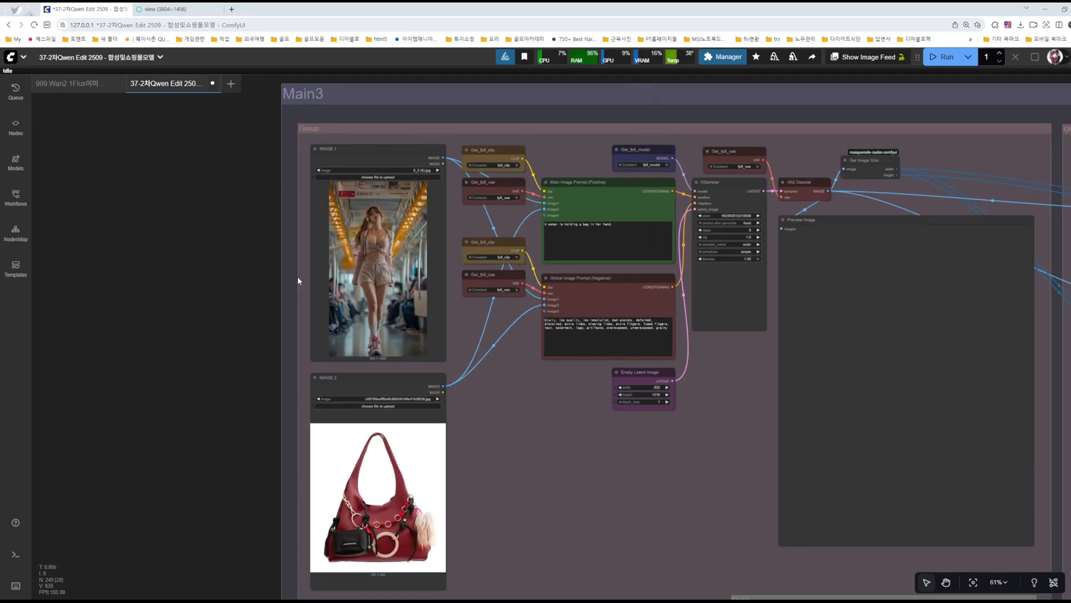
pyautogui.scroll(5, 677, 214)
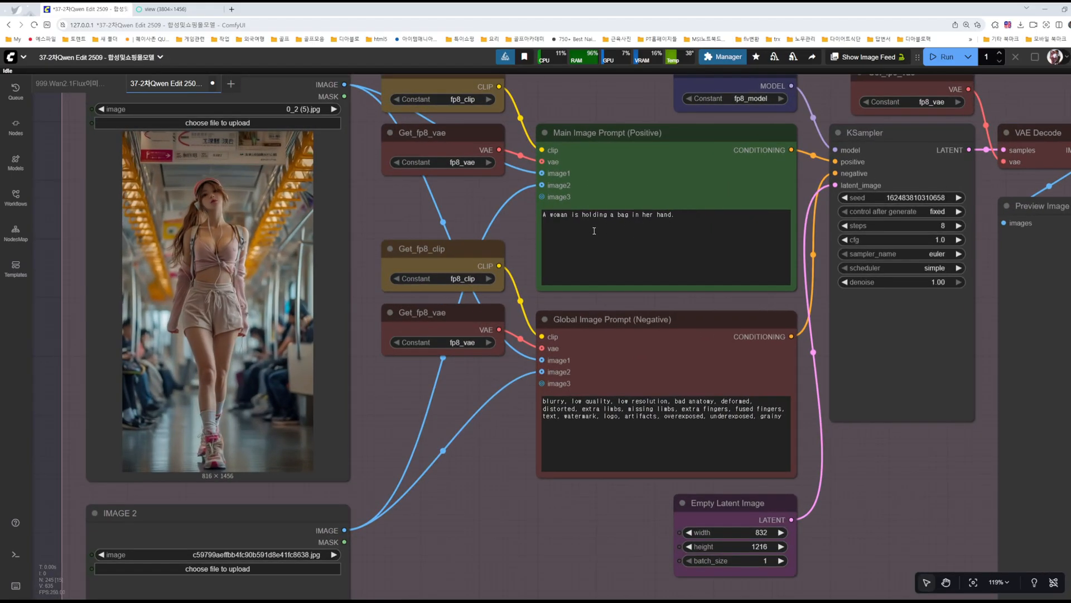
pyautogui.scroll(-3, 553, 232)
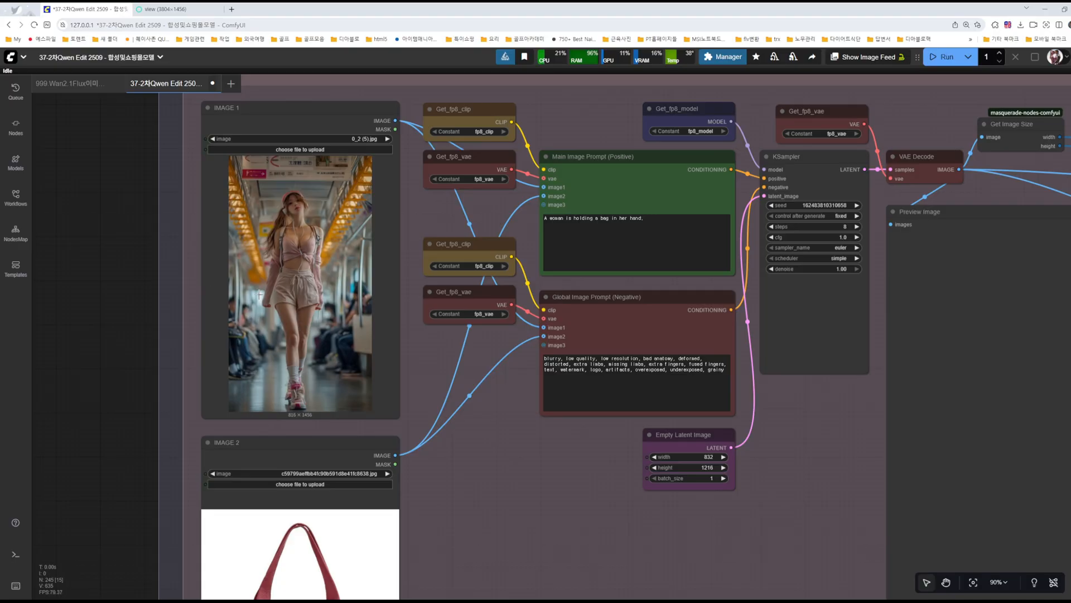
pyautogui.scroll(6, 306, 234)
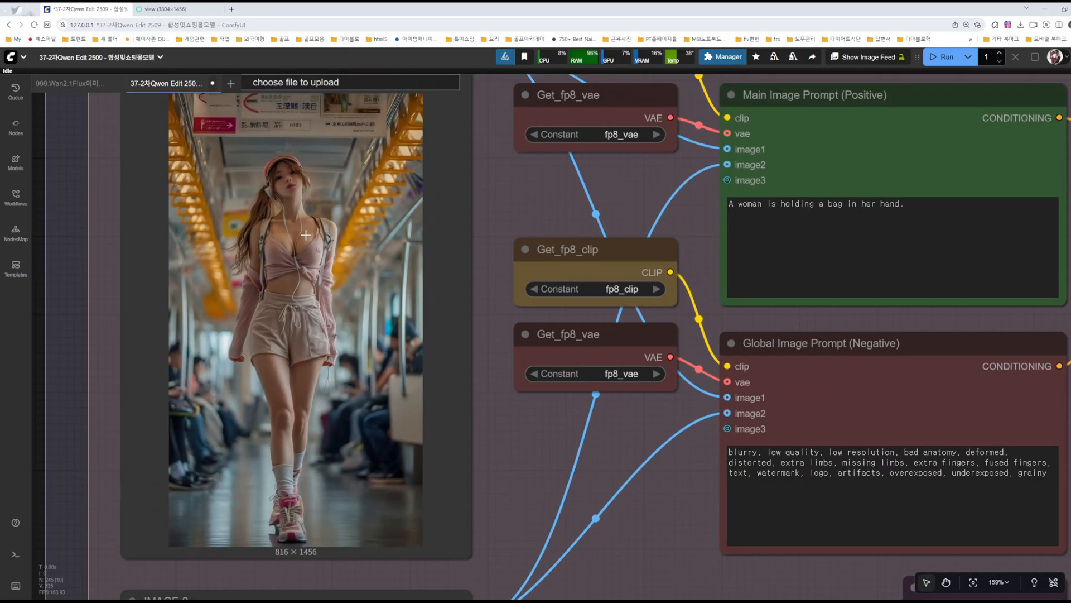
pyautogui.scroll(-2, 306, 234)
pyautogui.scroll(-2, 562, 467)
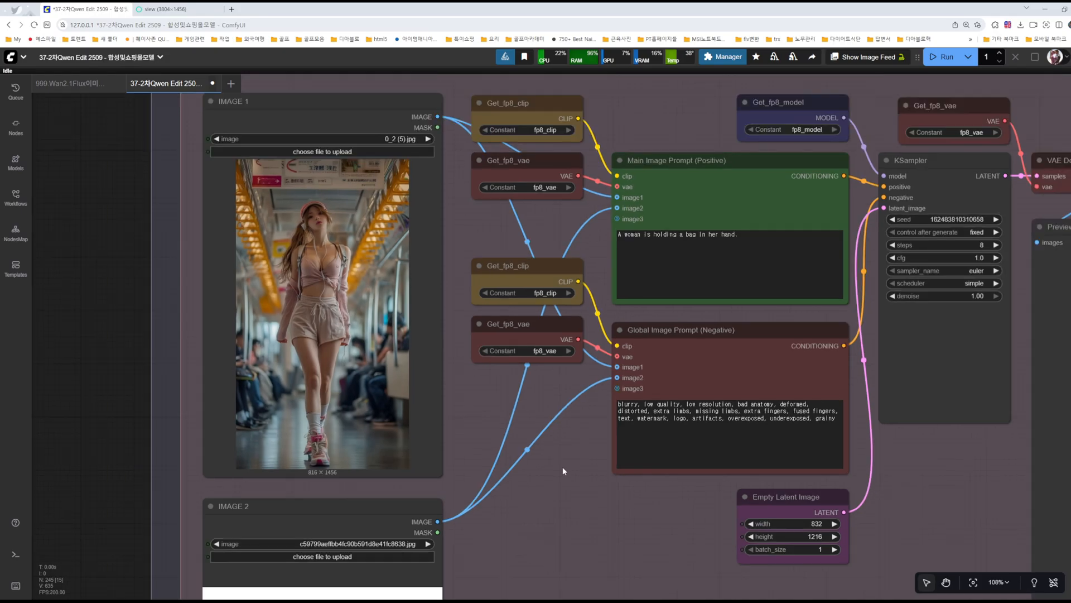
pyautogui.moveTo(552, 442); pyautogui.dragTo(549, 212)
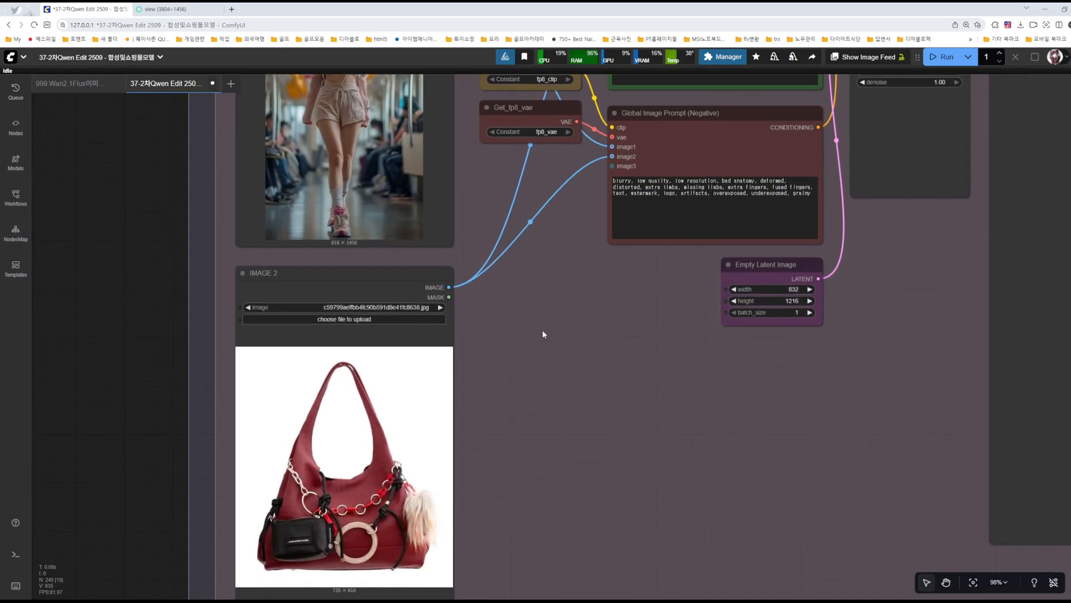
pyautogui.scroll(7, 498, 270)
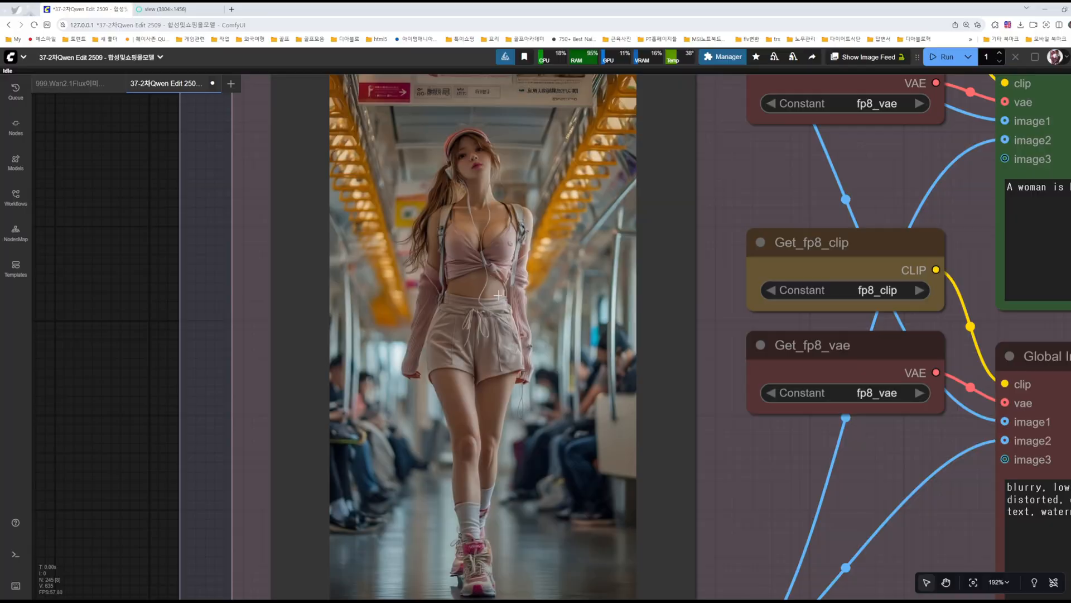
pyautogui.scroll(-6, 759, 468)
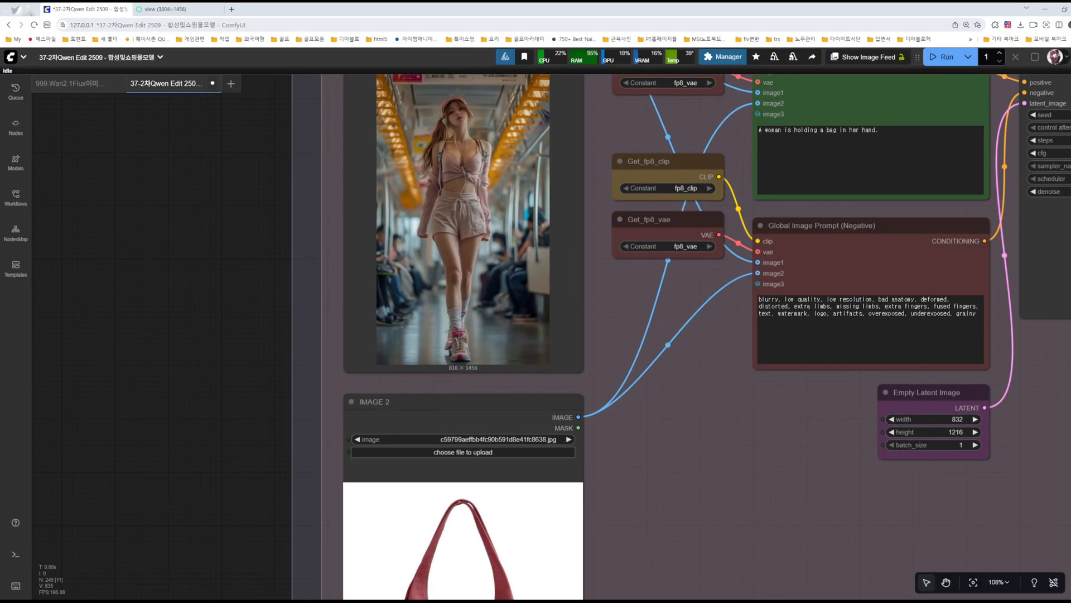
# - Switch to the Pinterest browser window and search for "가방"
pyautogui.moveTo(552, 600)
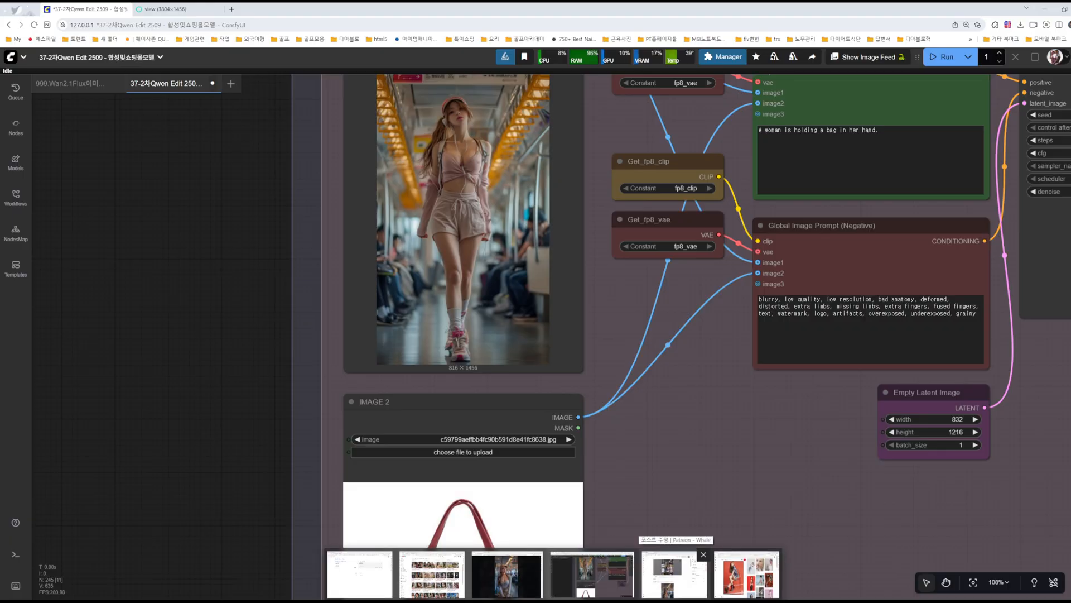
pyautogui.click(748, 574)
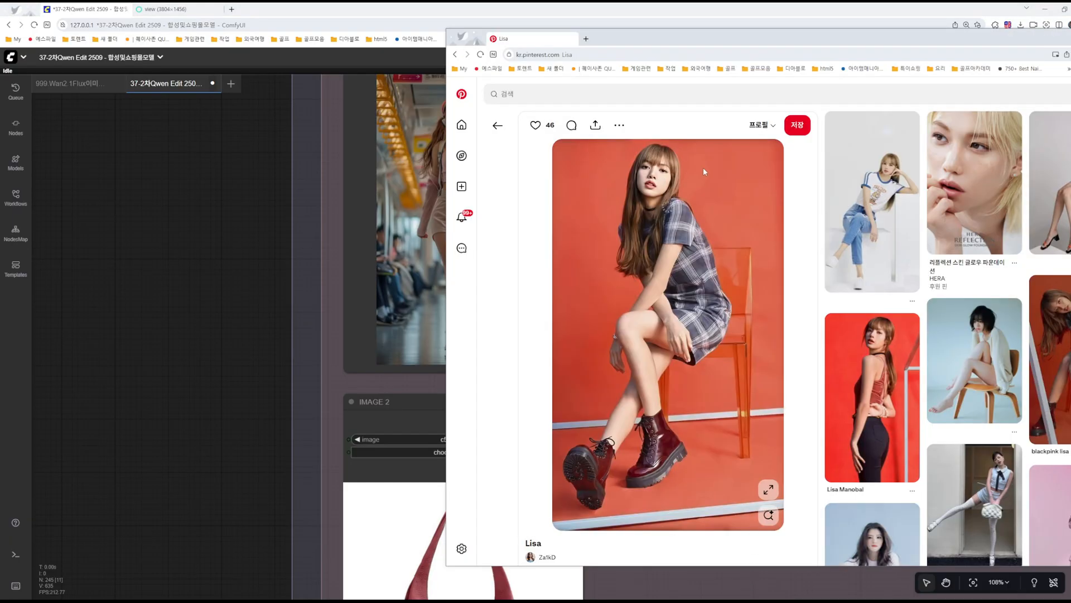
pyautogui.moveTo(797, 43); pyautogui.dragTo(645, 58)
pyautogui.click(623, 114)
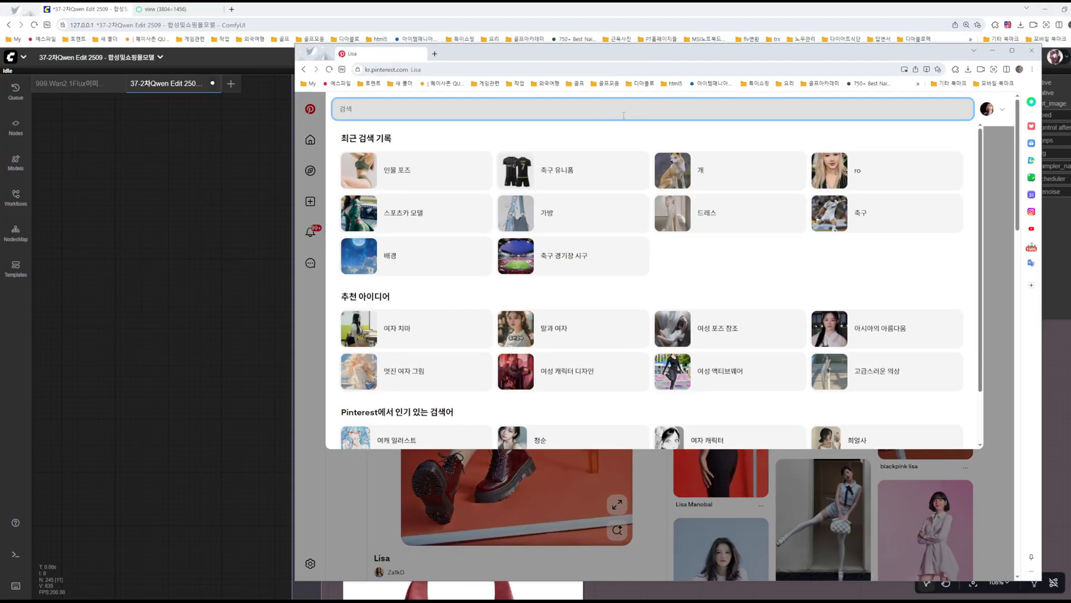
pyautogui.write('가방')
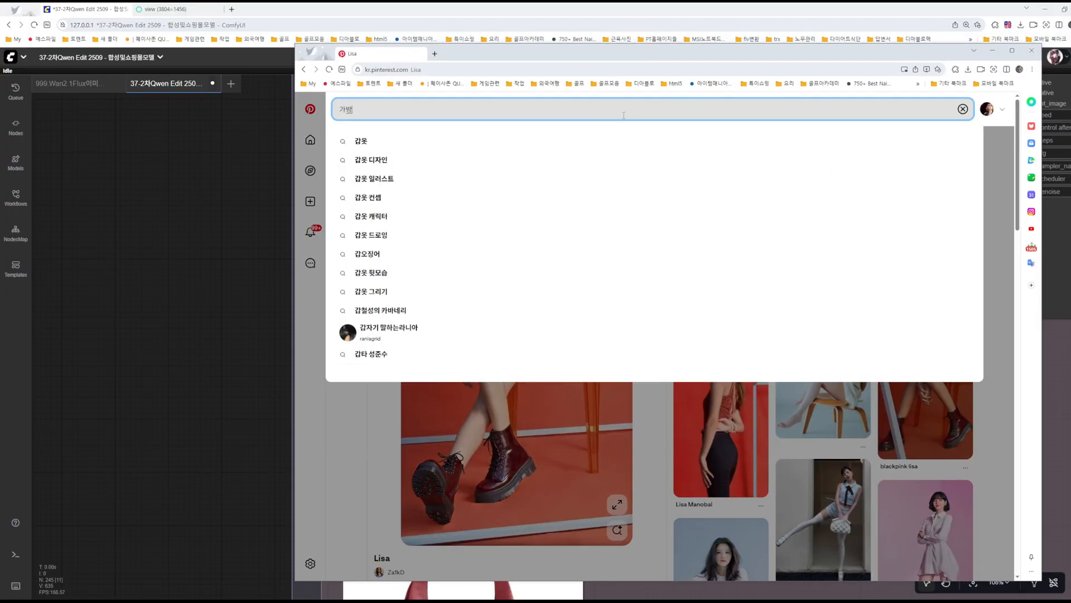
pyautogui.press('Return')
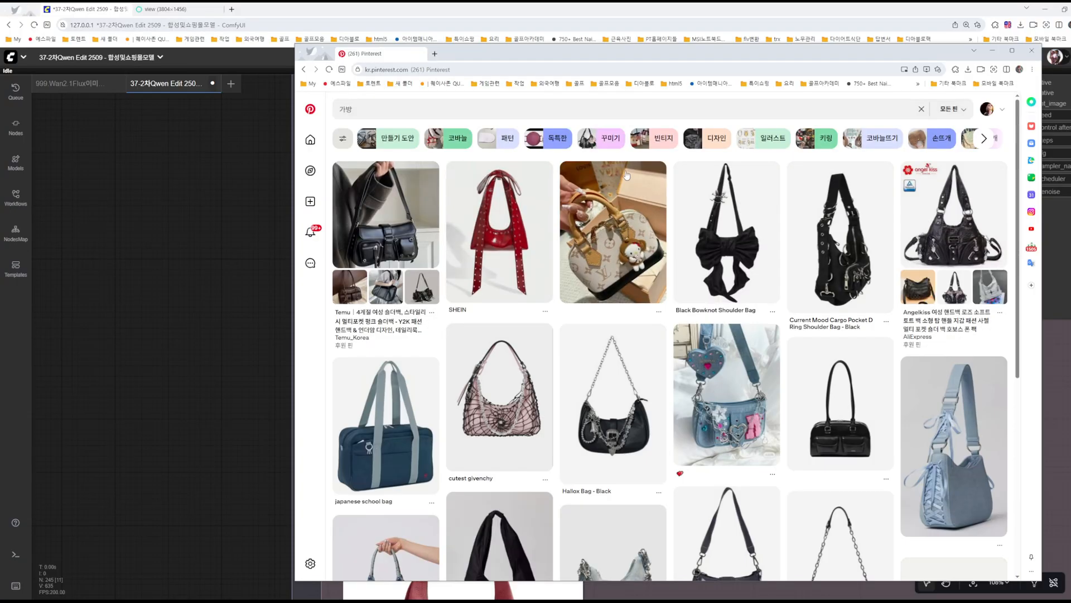
# - Browse the bag results and open the pin of the glossy dark red Coach handbag with a cherry charm
pyautogui.scroll(-4, 802, 271)
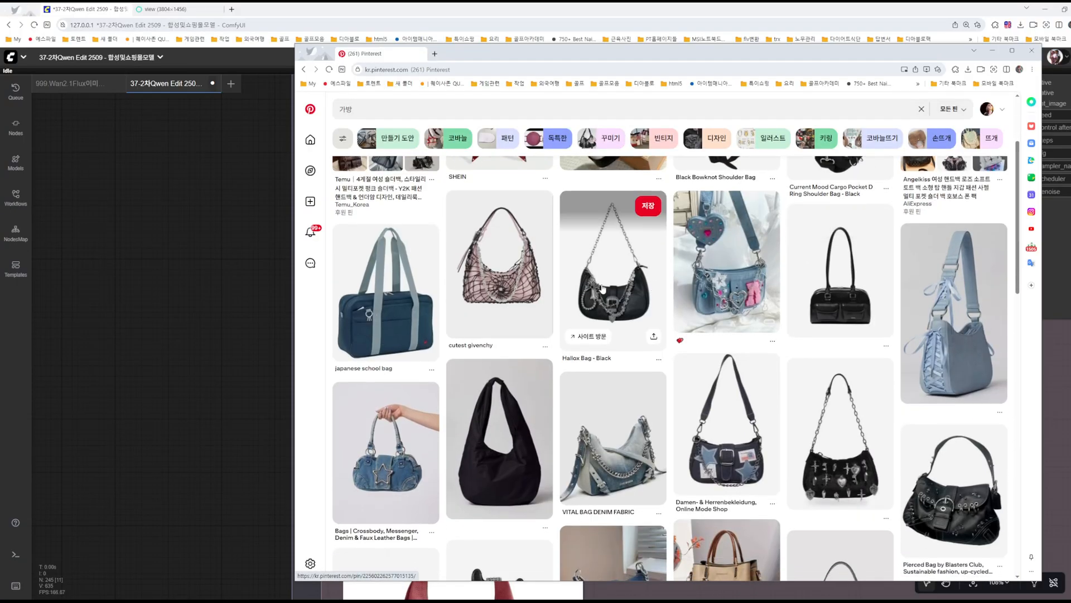
pyautogui.scroll(-13, 582, 268)
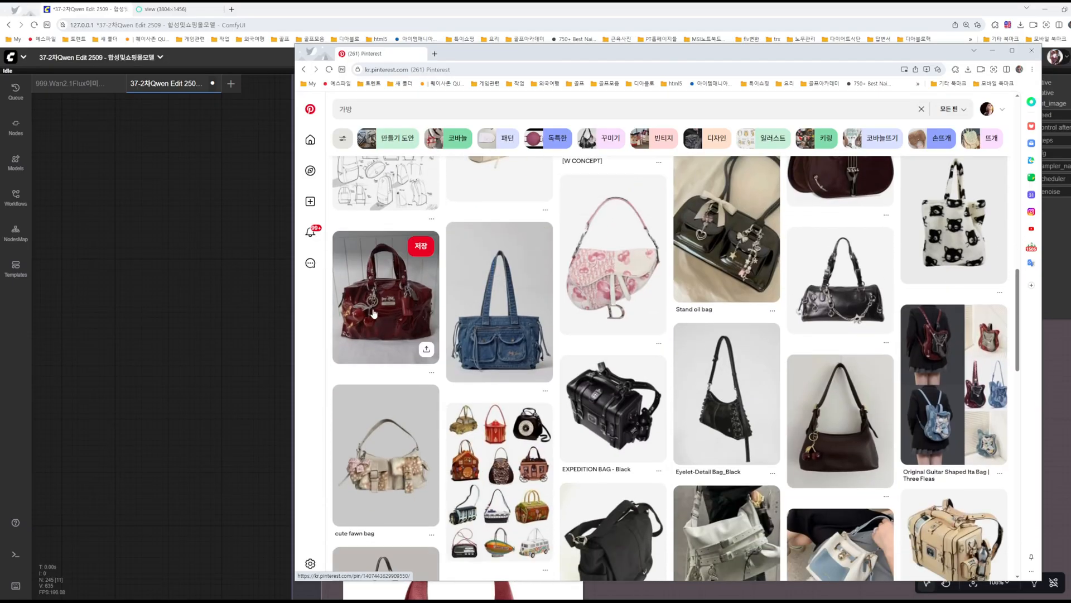
pyautogui.click(389, 314)
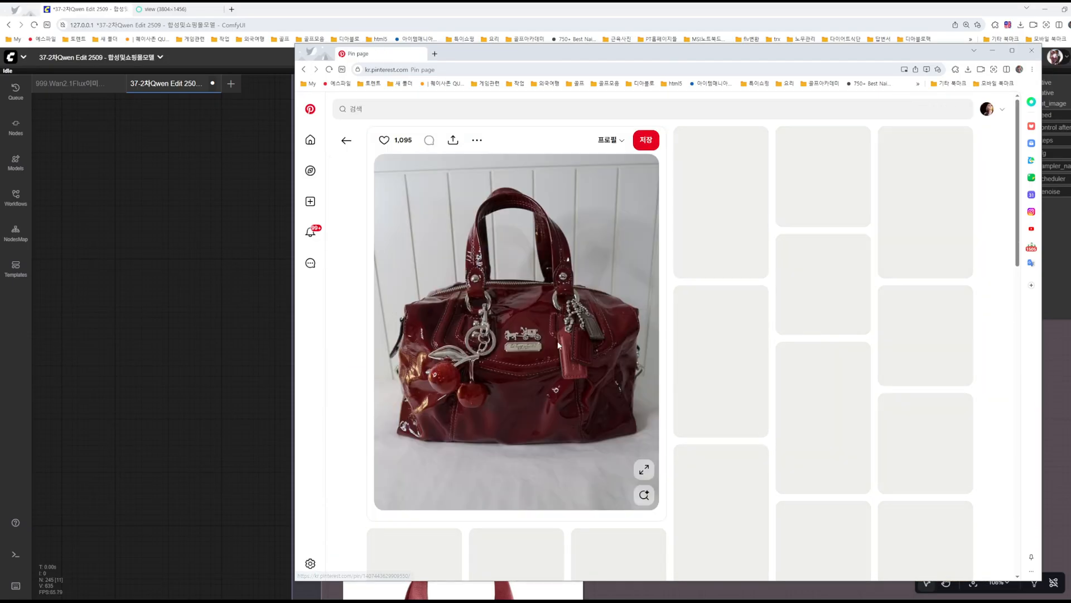
# - Load the opened pin's red handbag picture into the IMAGE 2 node of Main3's first group and return to the ComfyUI workflow
pyautogui.moveTo(648, 50); pyautogui.dragTo(948, 3)
pyautogui.click(1063, 10)
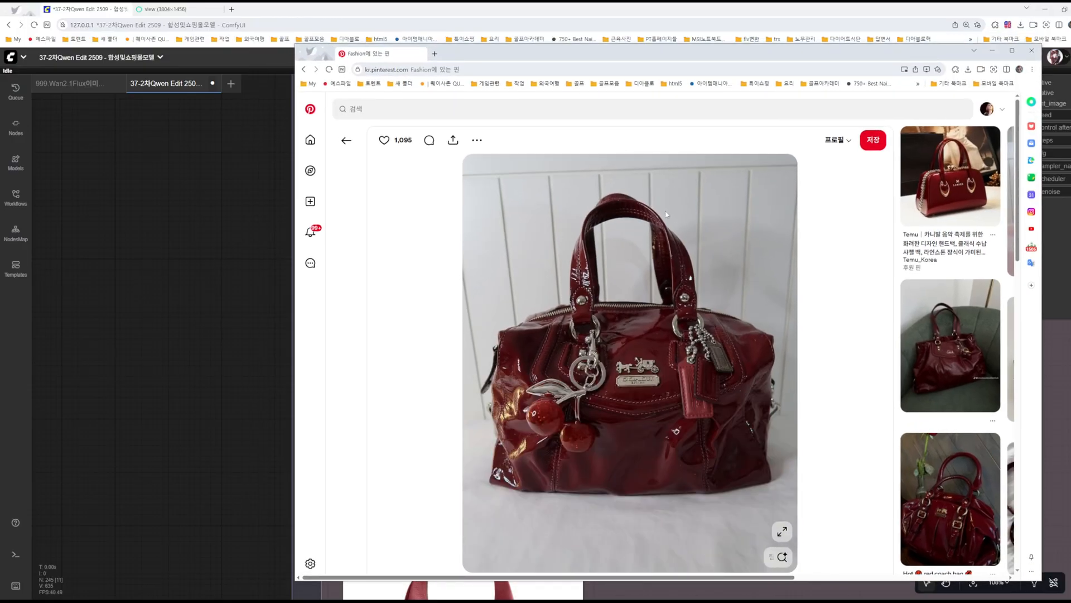
pyautogui.moveTo(673, 62); pyautogui.dragTo(930, 59)
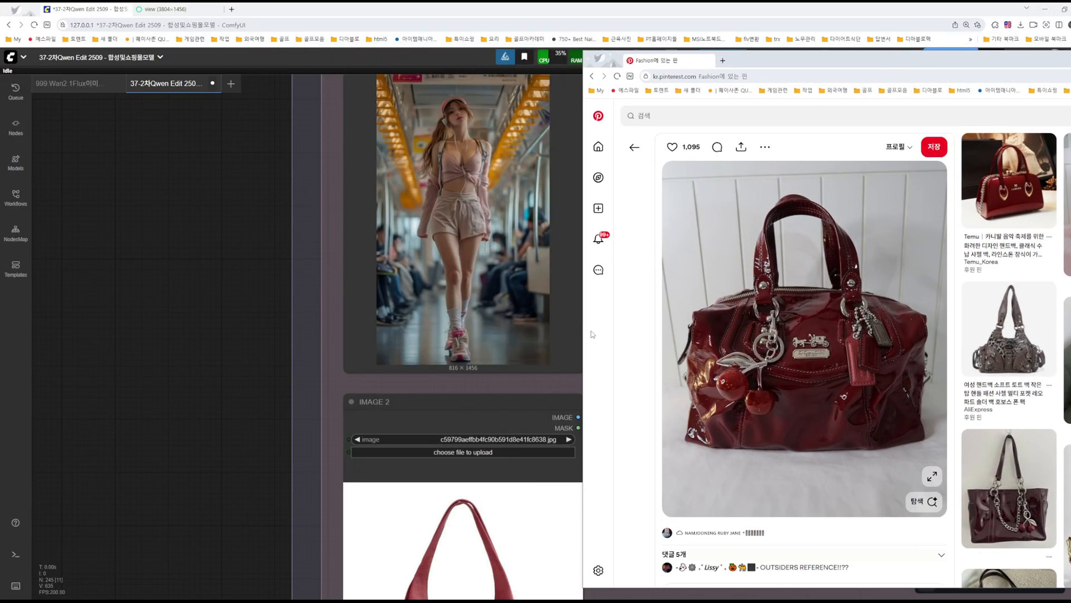
pyautogui.scroll(-3, 524, 330)
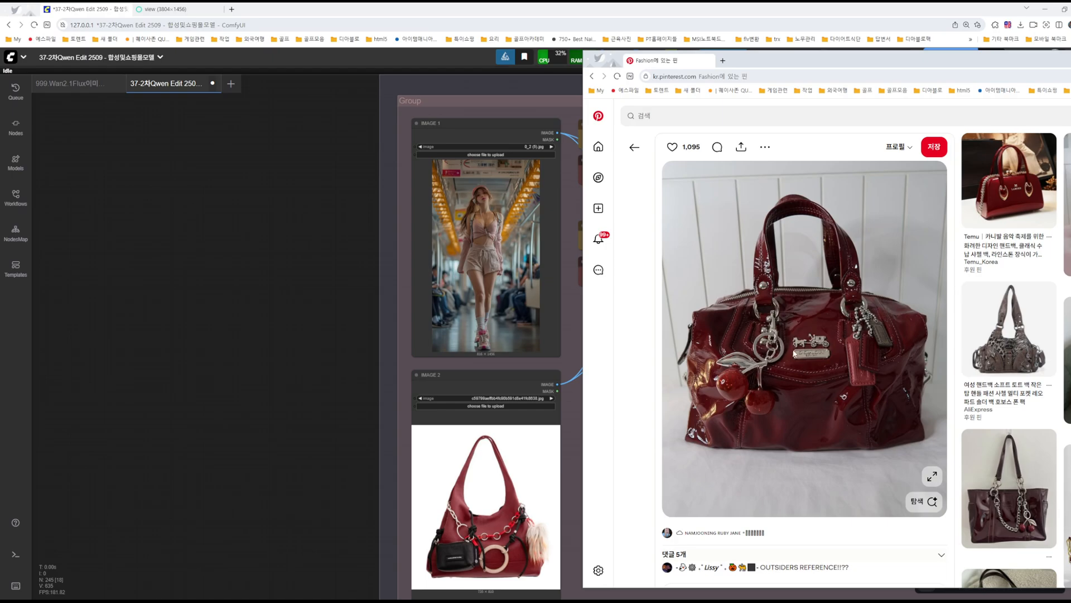
pyautogui.moveTo(795, 353); pyautogui.dragTo(503, 491)
pyautogui.click(577, 508)
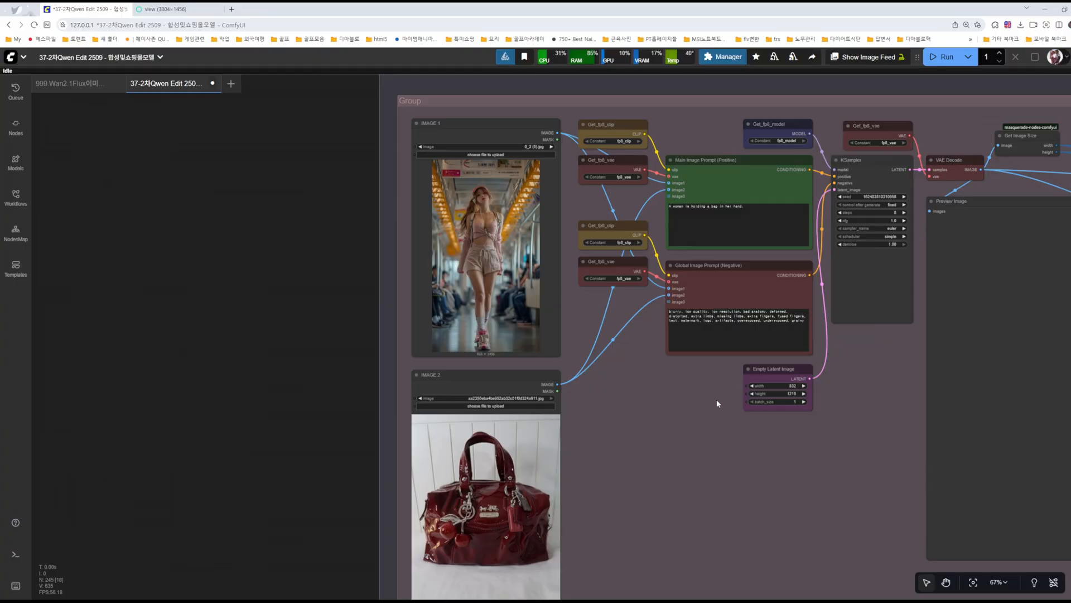
# - Examine the positive prompt about holding a bag and the IMAGE 1 woman's hands in Main3's first group
pyautogui.scroll(9, 717, 399)
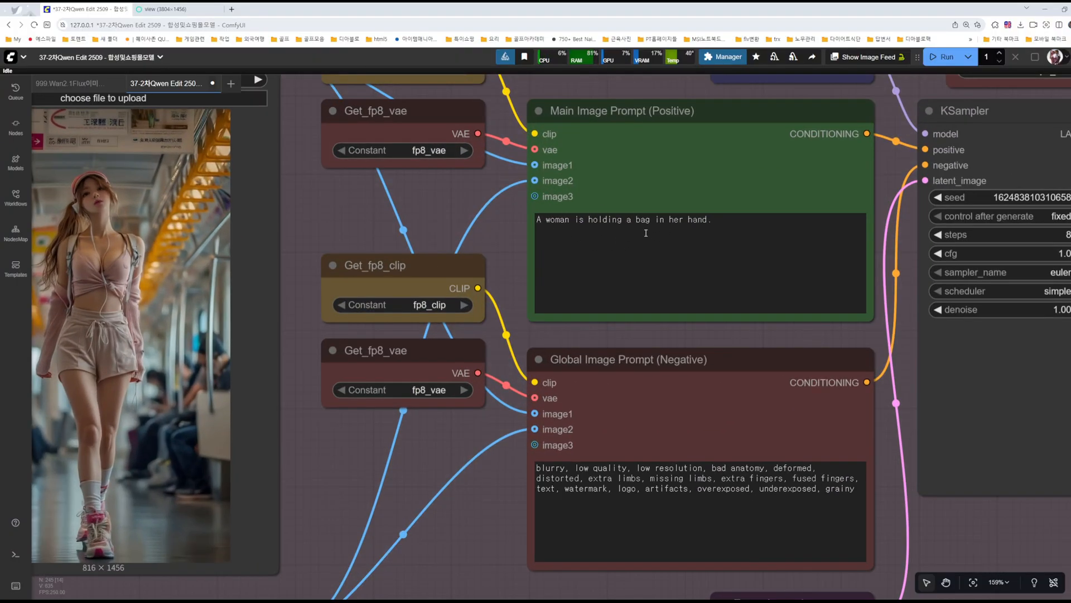
pyautogui.scroll(-6, 335, 413)
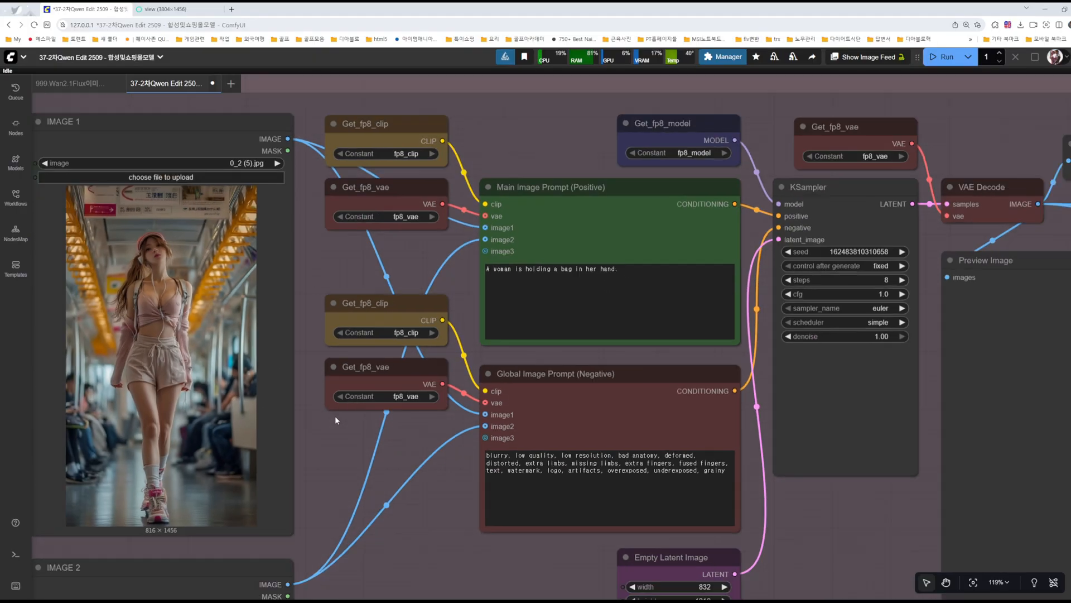
pyautogui.moveTo(342, 443); pyautogui.dragTo(541, 371)
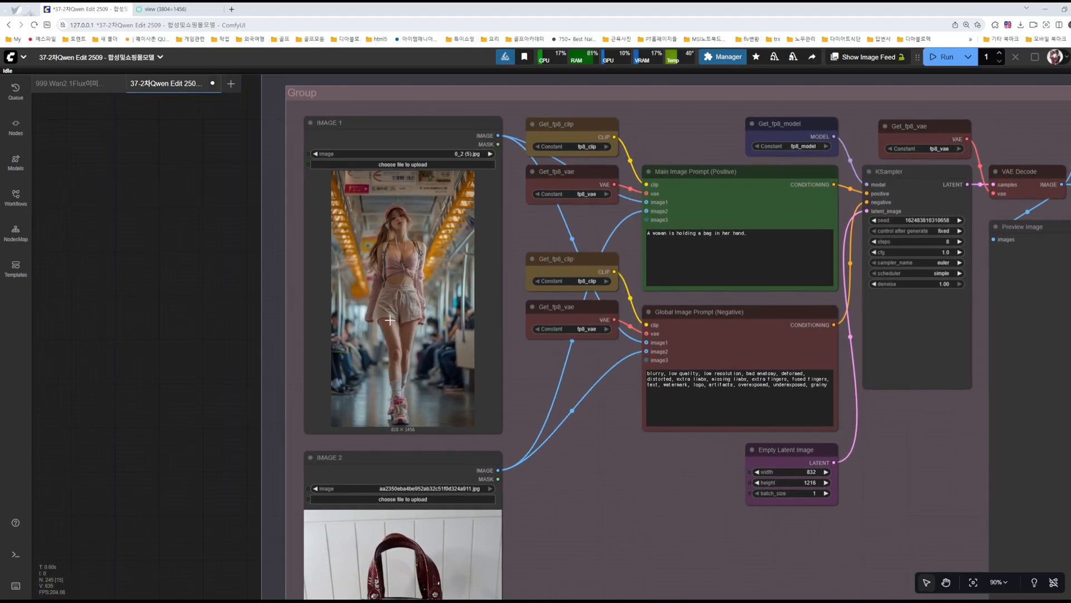
pyautogui.scroll(5, 389, 320)
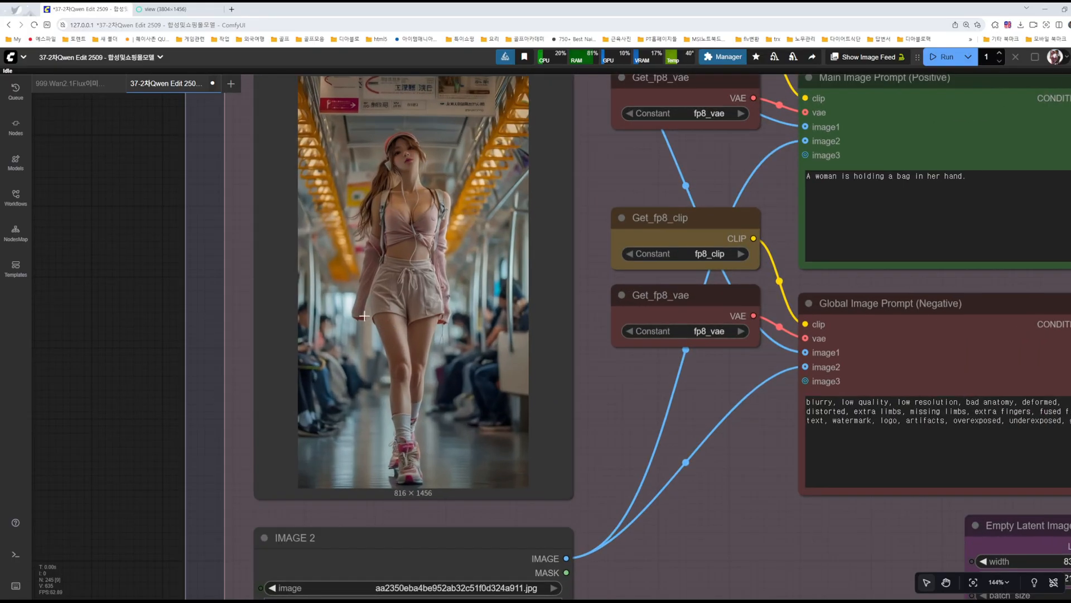
pyautogui.scroll(-4, 428, 307)
pyautogui.scroll(-1, 391, 324)
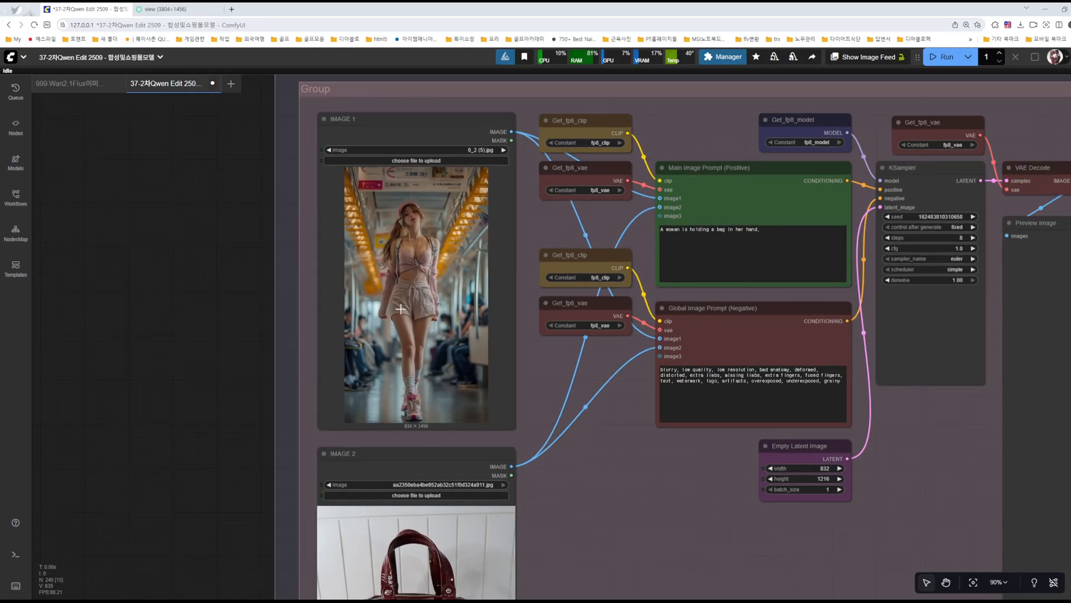
pyautogui.scroll(-2, 423, 304)
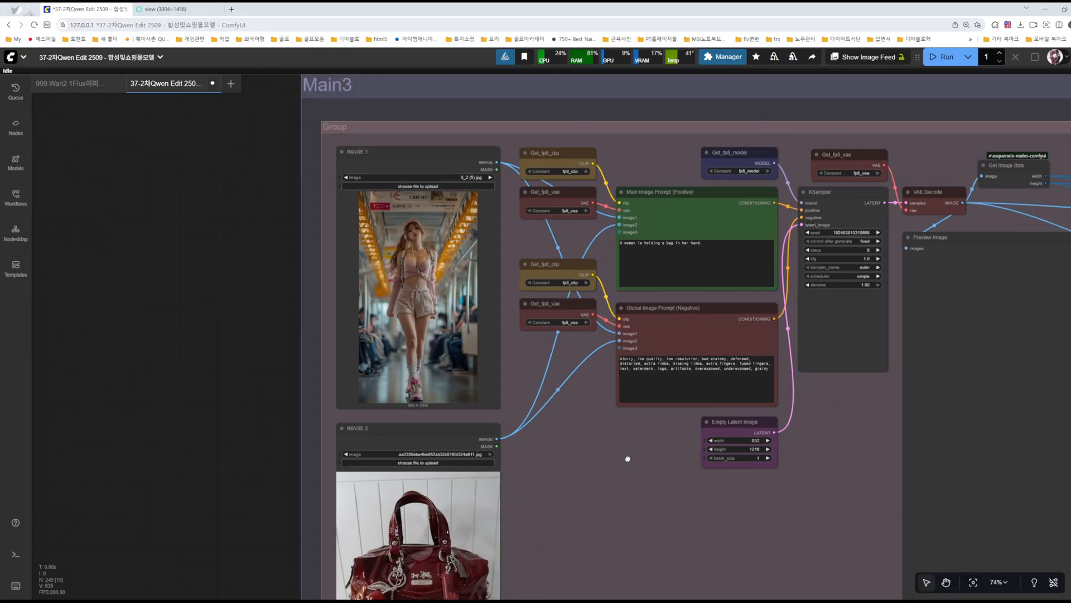
pyautogui.moveTo(628, 459); pyautogui.dragTo(424, 464)
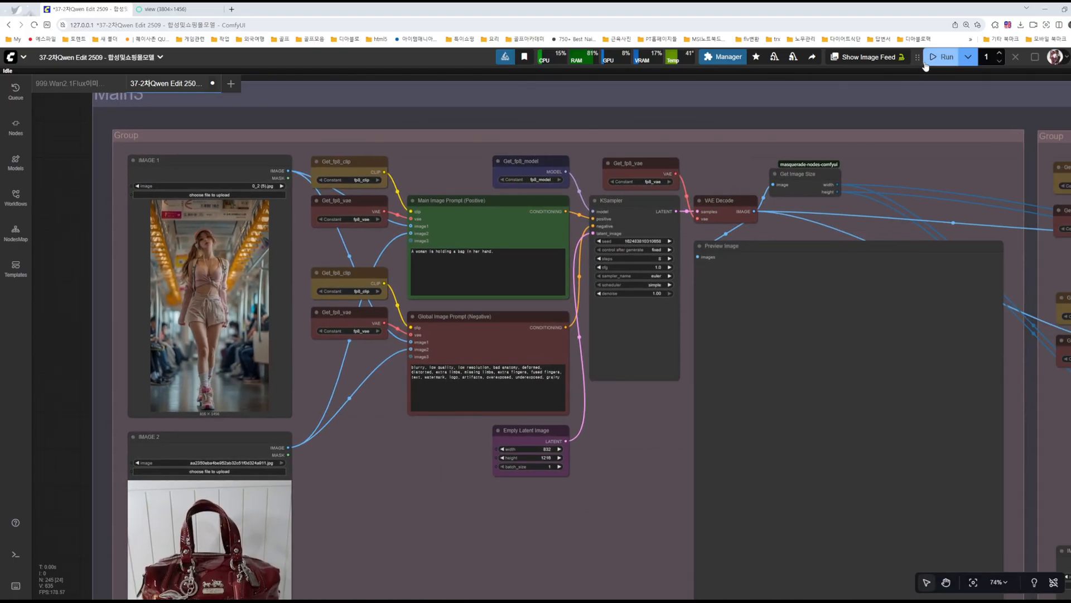
# - Bypass the second and third groups of Main3 and run the workflow
pyautogui.scroll(-9, 935, 129)
pyautogui.moveTo(1001, 267); pyautogui.dragTo(338, 316)
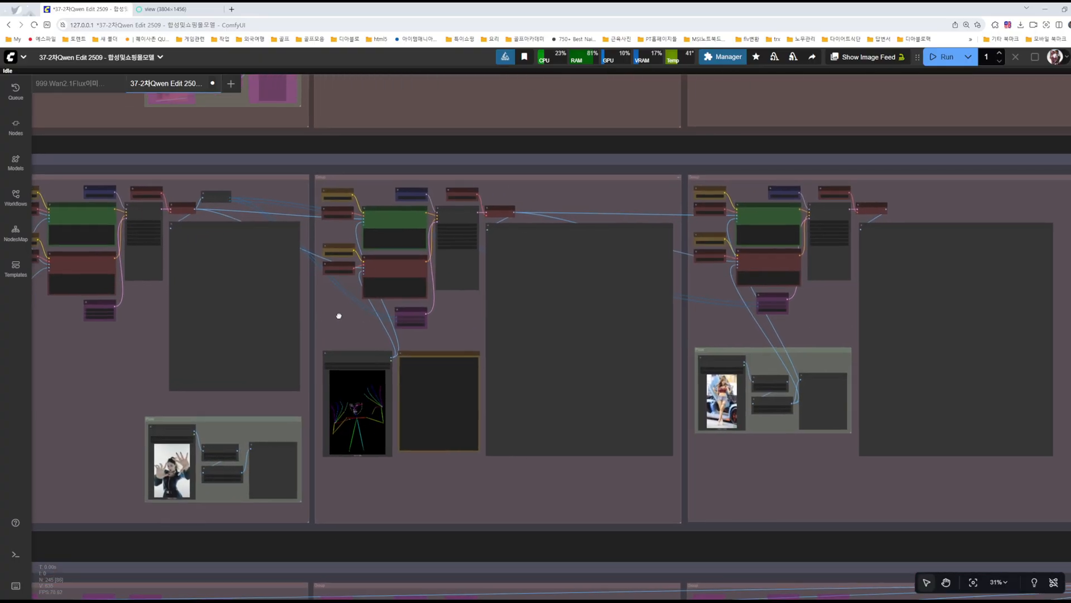
pyautogui.click(679, 178)
pyautogui.scroll(1, 935, 179)
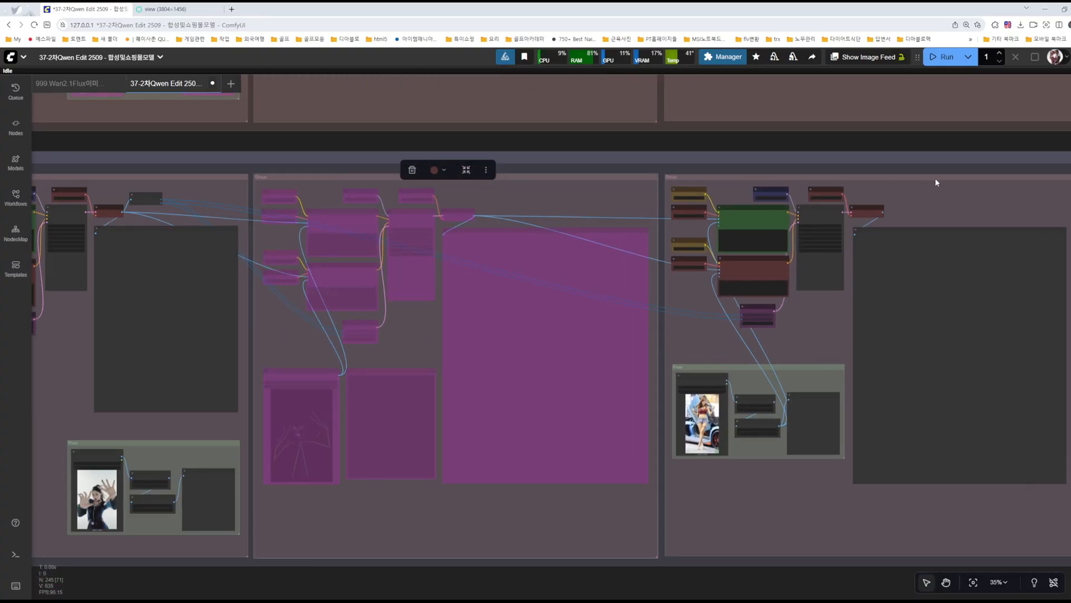
pyautogui.moveTo(908, 137); pyautogui.dragTo(690, 137)
pyautogui.scroll(5, 874, 181)
pyautogui.scroll(1, 874, 184)
pyautogui.click(872, 175)
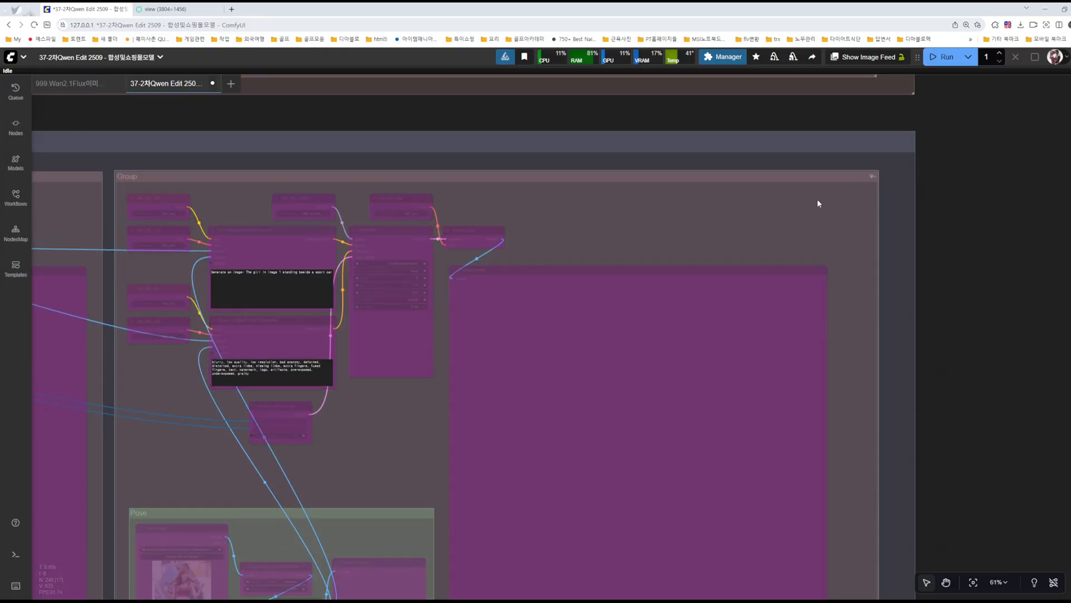
pyautogui.moveTo(530, 238); pyautogui.dragTo(1030, 221)
pyautogui.click(943, 57)
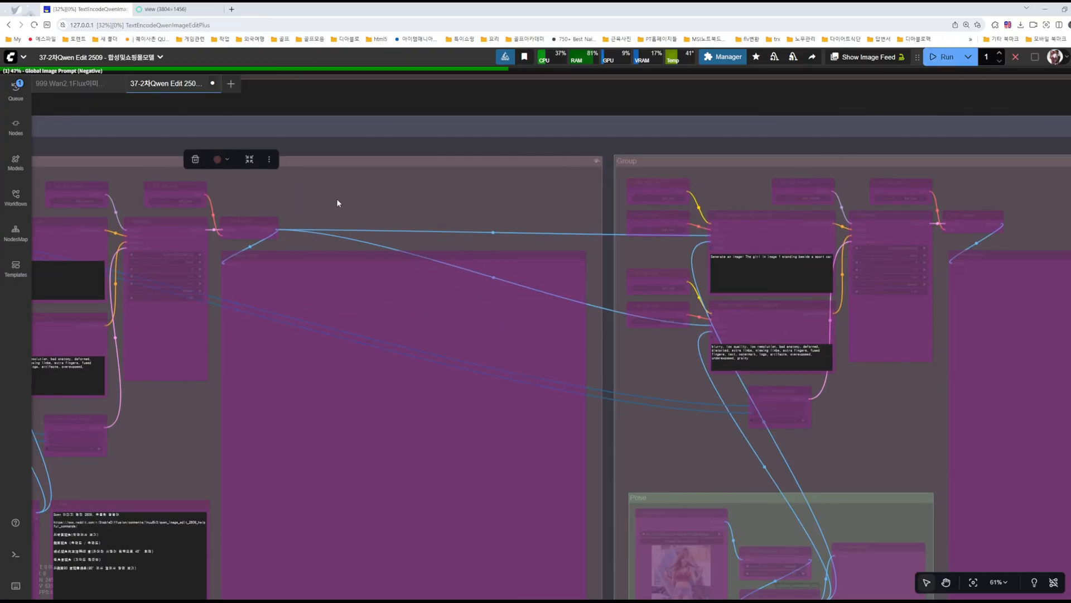
# - Bypass the Pose group beneath the preview in Main3's first group
pyautogui.moveTo(336, 198); pyautogui.dragTo(871, 163)
pyautogui.moveTo(182, 383); pyautogui.dragTo(516, 342)
pyautogui.scroll(-3, 511, 355)
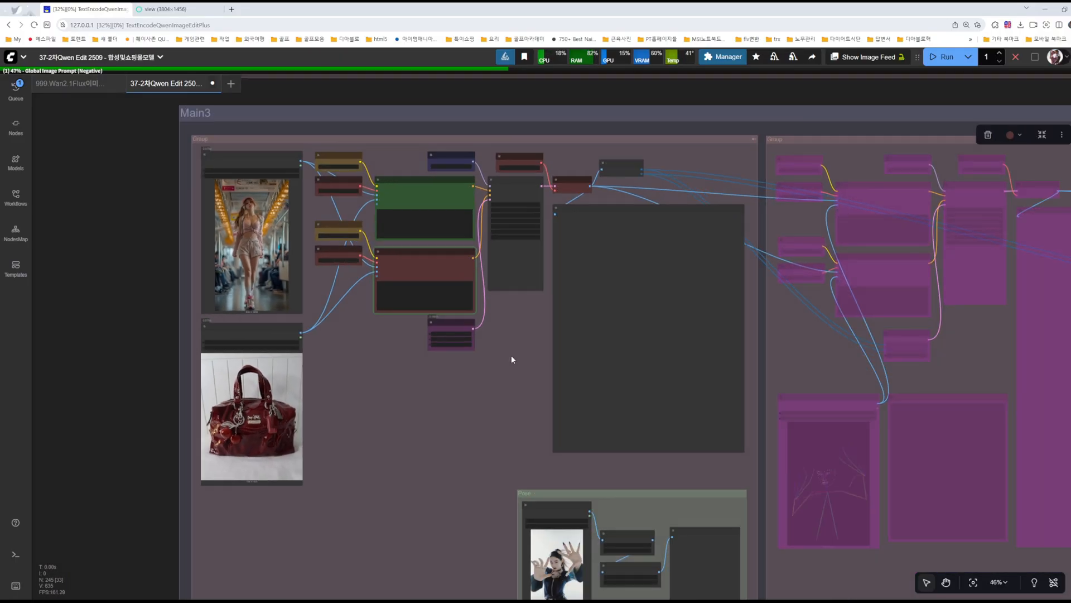
pyautogui.scroll(5, 627, 400)
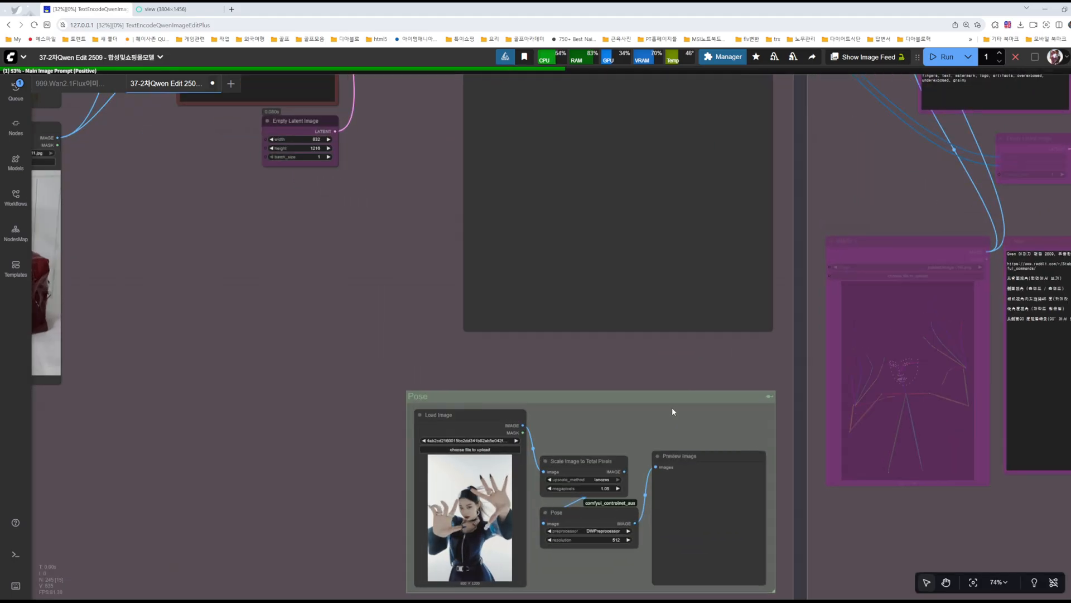
pyautogui.click(770, 396)
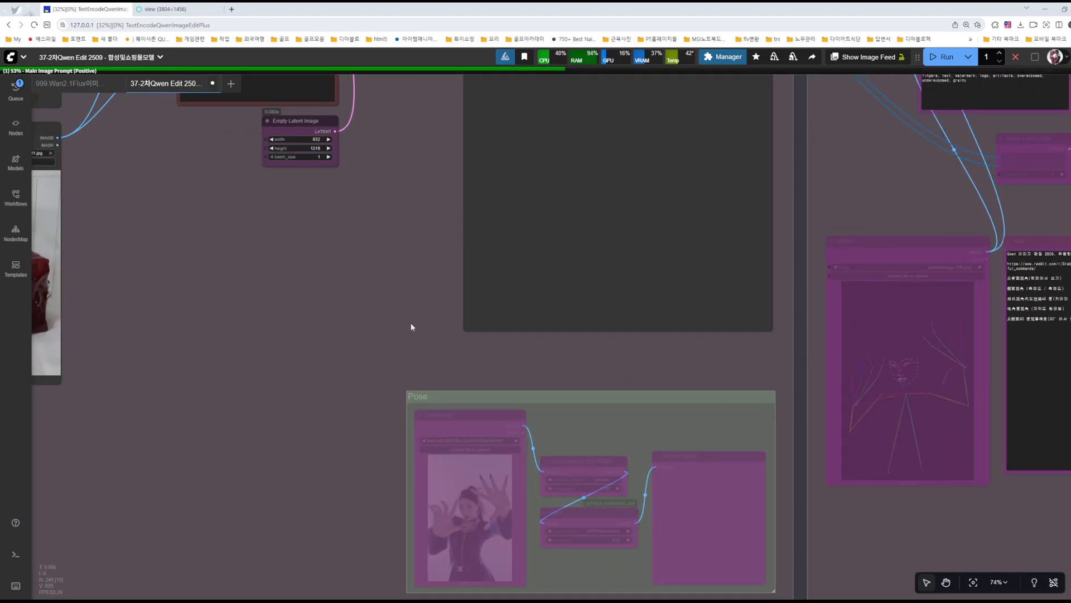
# - Follow the run of Main3's first group and compare the generated woman's bag with the IMAGE 2 handbag
pyautogui.scroll(-2, 411, 327)
pyautogui.moveTo(400, 311); pyautogui.dragTo(572, 469)
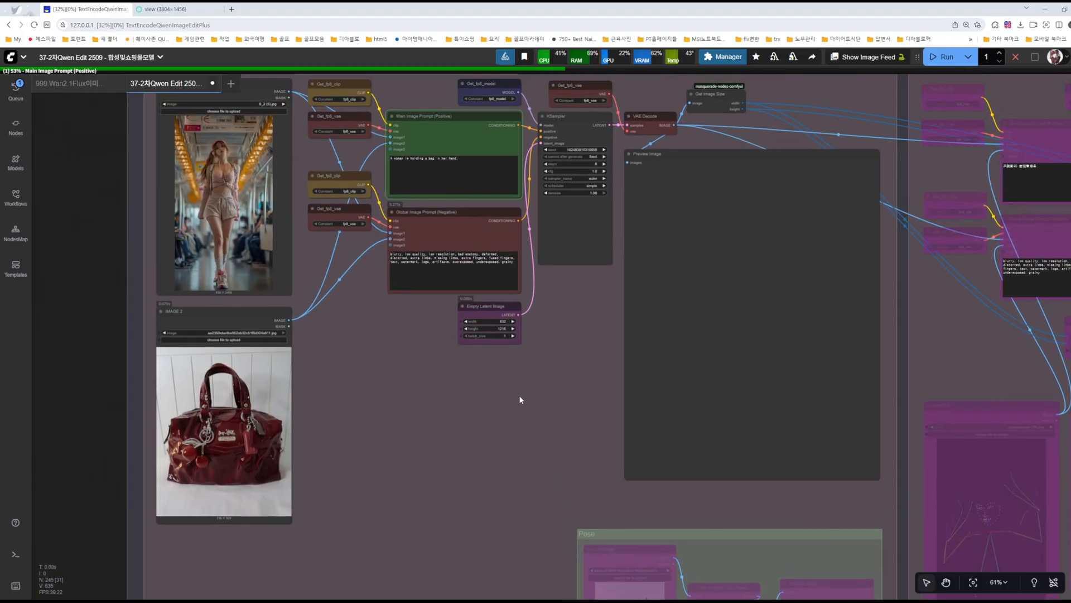
pyautogui.scroll(-3, 519, 396)
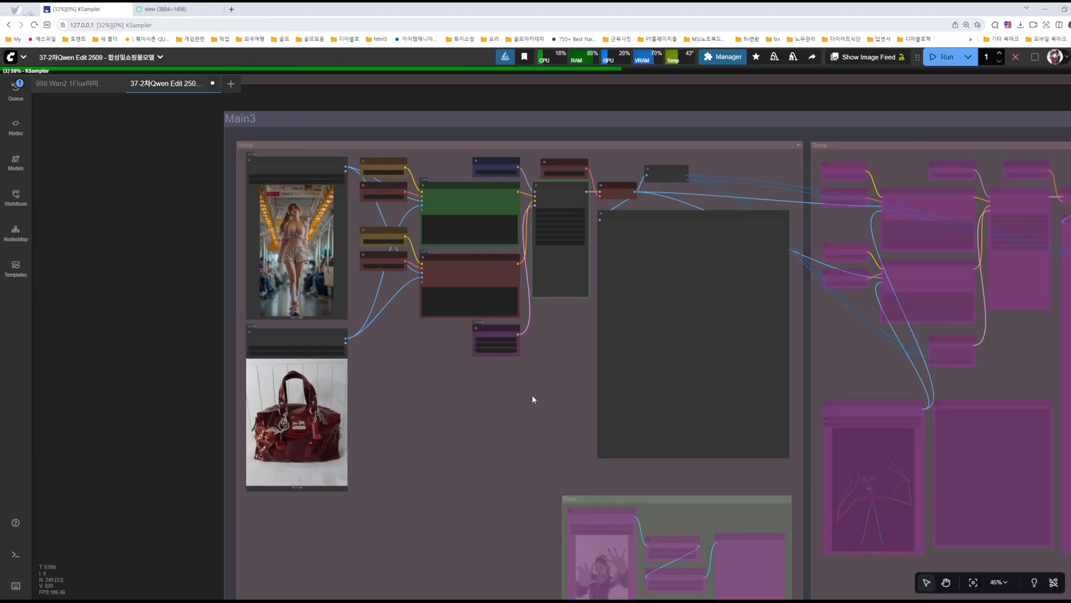
pyautogui.scroll(3, 531, 394)
pyautogui.moveTo(531, 394); pyautogui.dragTo(456, 447)
pyautogui.moveTo(398, 433); pyautogui.dragTo(372, 437)
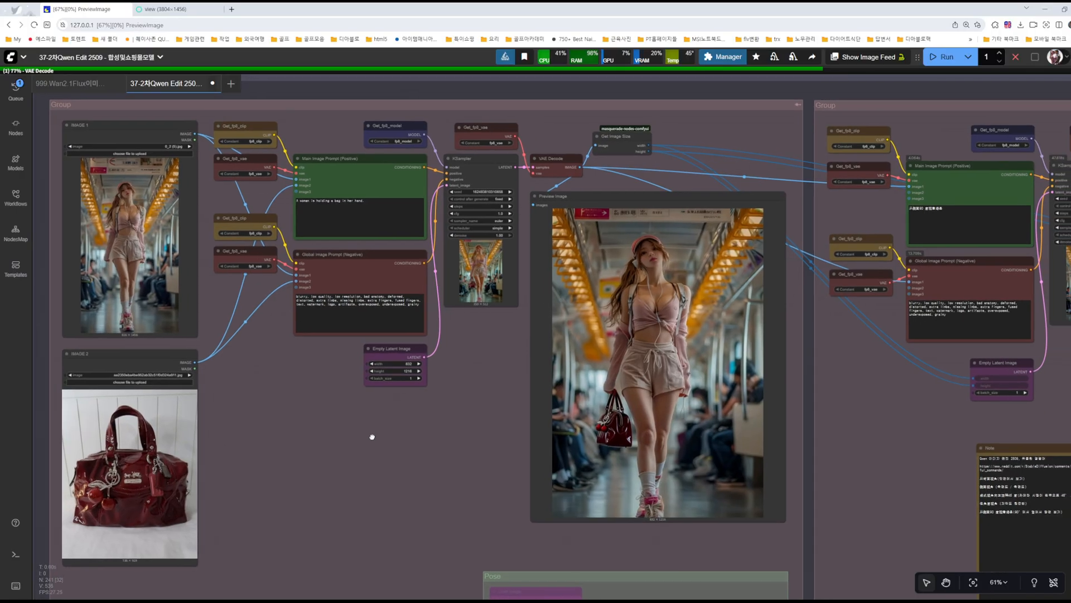
pyautogui.moveTo(299, 403); pyautogui.dragTo(428, 379)
pyautogui.scroll(4, 268, 435)
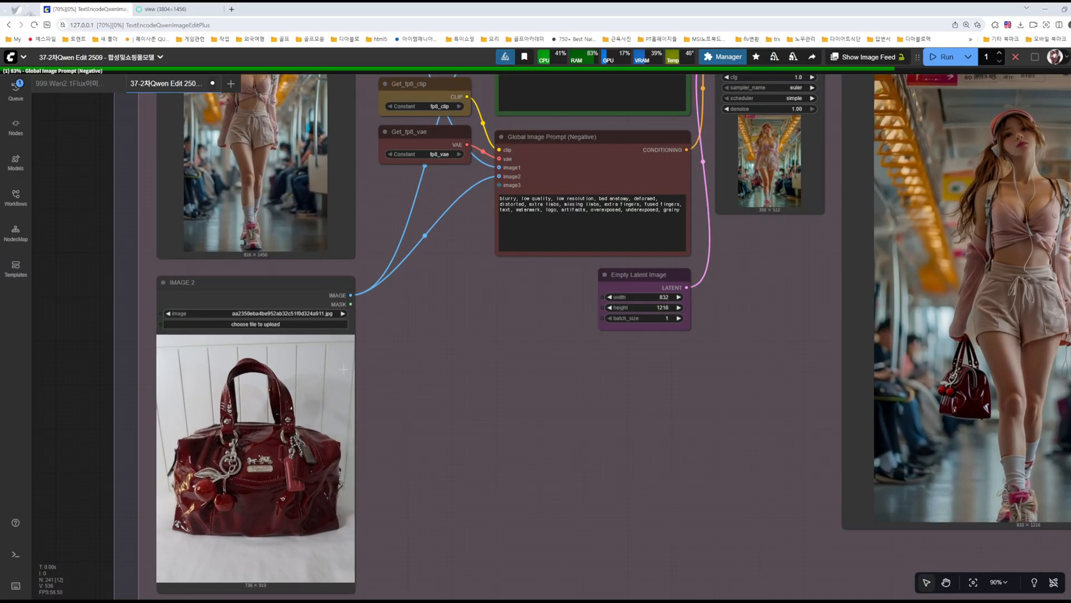
pyautogui.moveTo(498, 405); pyautogui.dragTo(456, 460)
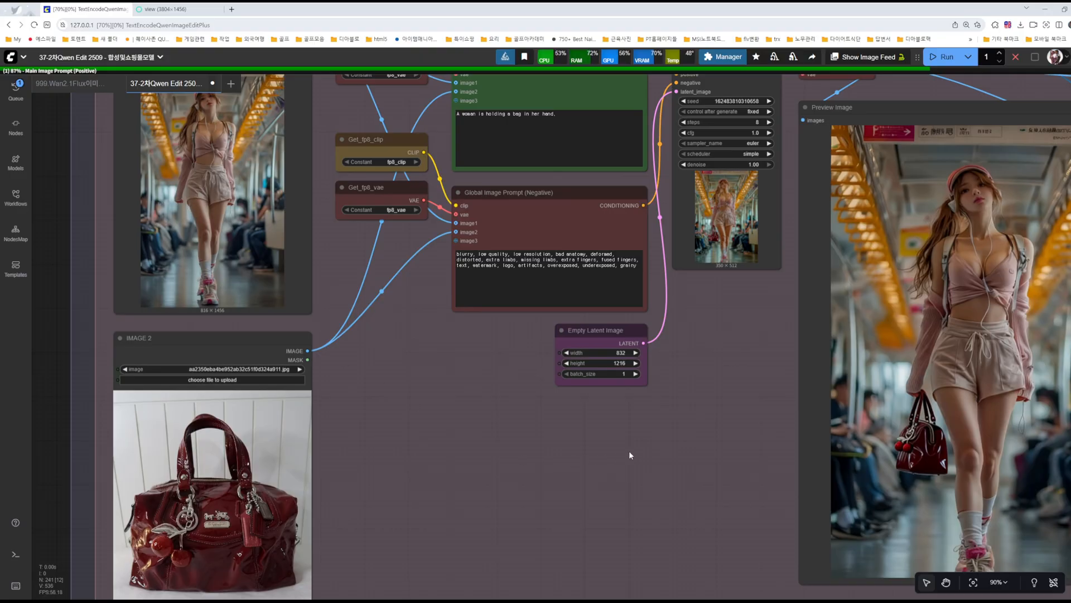
# - Compare the handbag in the previews of Main3's first and second groups with the IMAGE 2 reference handbag
pyautogui.moveTo(762, 452); pyautogui.dragTo(530, 413)
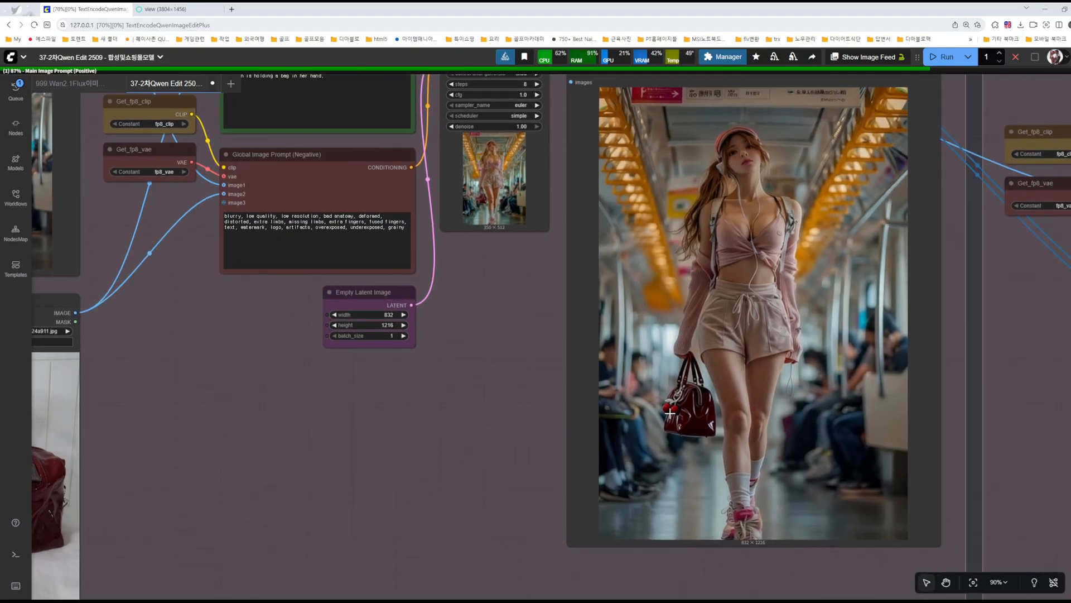
pyautogui.moveTo(365, 469); pyautogui.dragTo(538, 437)
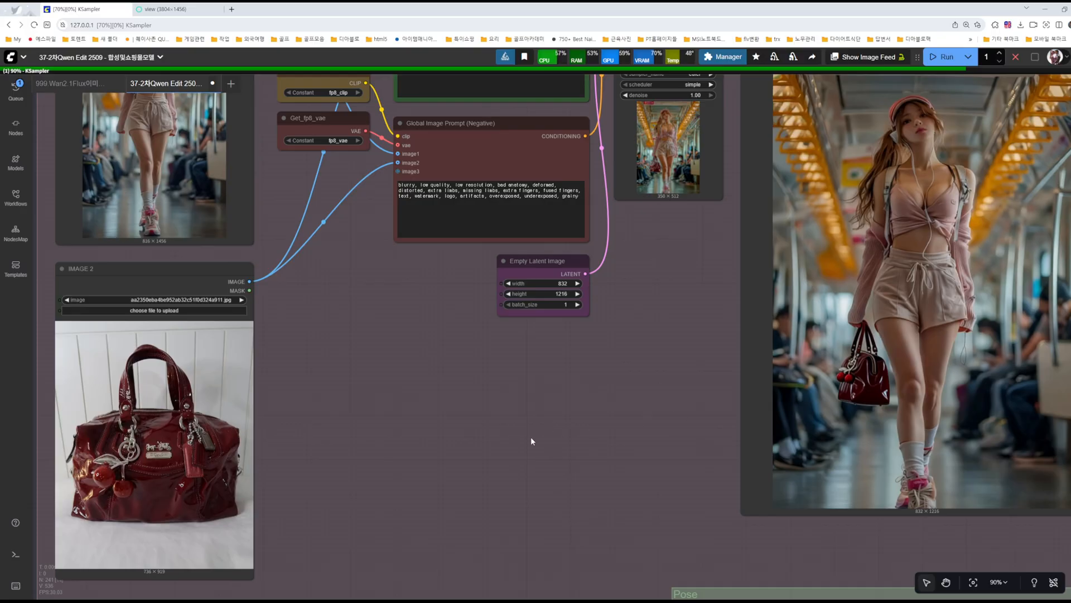
pyautogui.hscroll(4, 608, 416)
pyautogui.scroll(1, 607, 416)
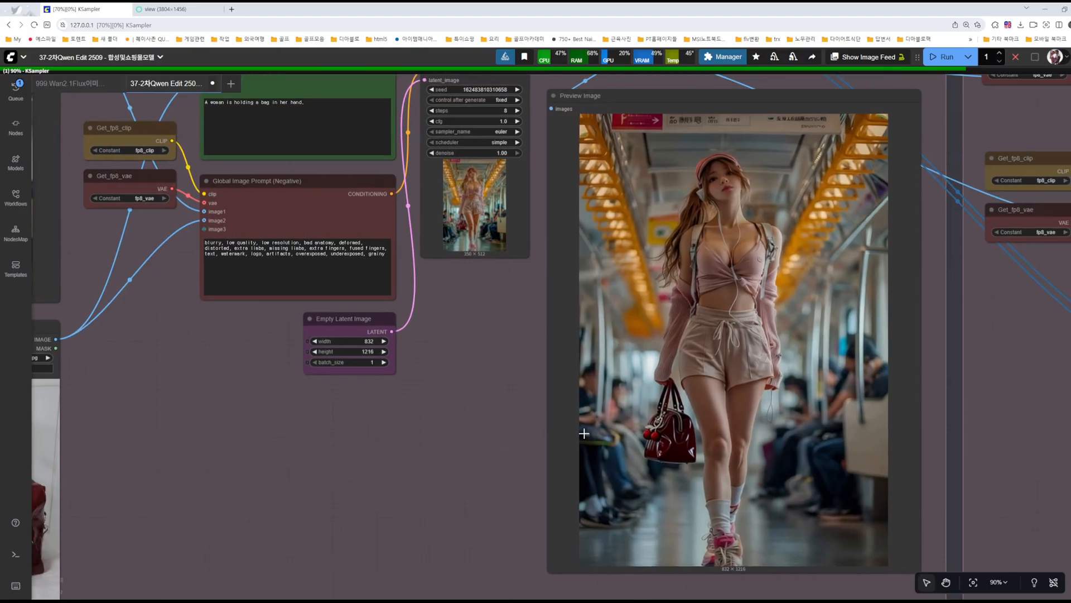
pyautogui.moveTo(474, 442); pyautogui.dragTo(207, 430)
pyautogui.scroll(-5, 722, 403)
pyautogui.moveTo(792, 410); pyautogui.dragTo(216, 374)
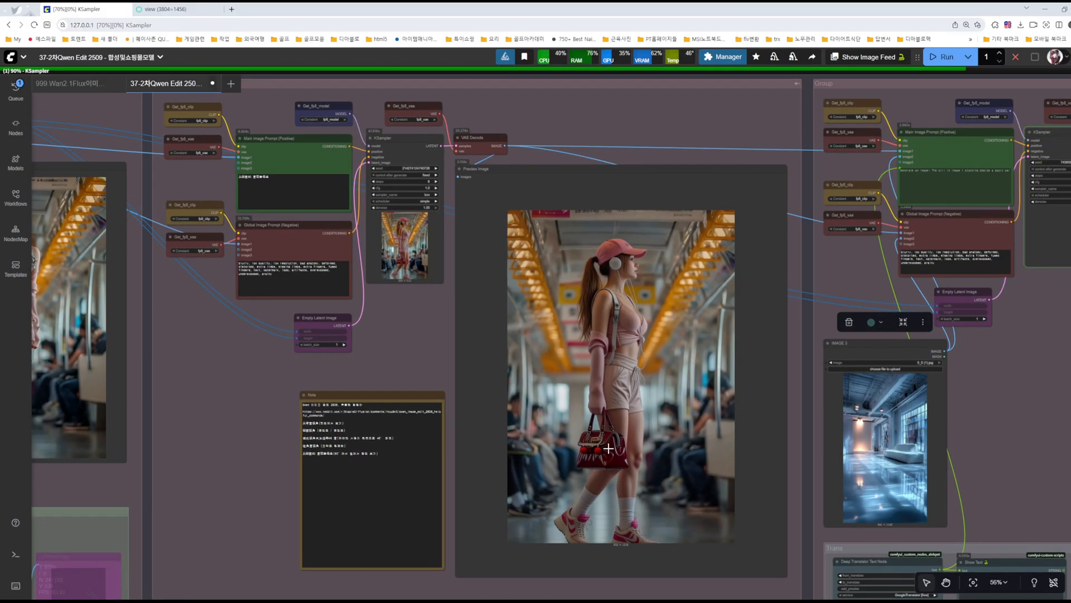
pyautogui.scroll(5, 608, 448)
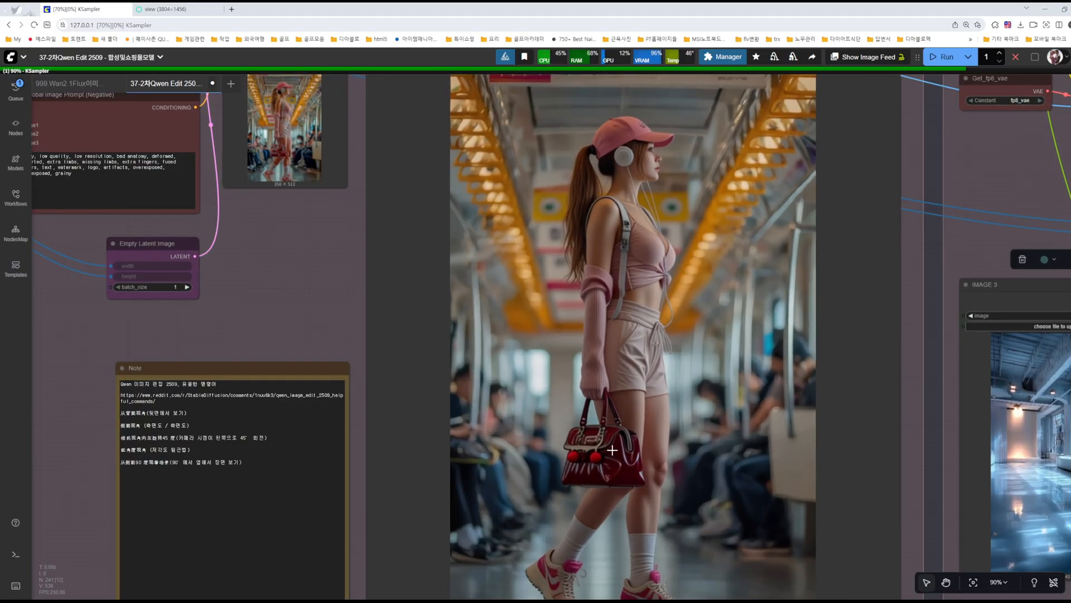
pyautogui.scroll(-5, 612, 444)
pyautogui.scroll(-1, 612, 445)
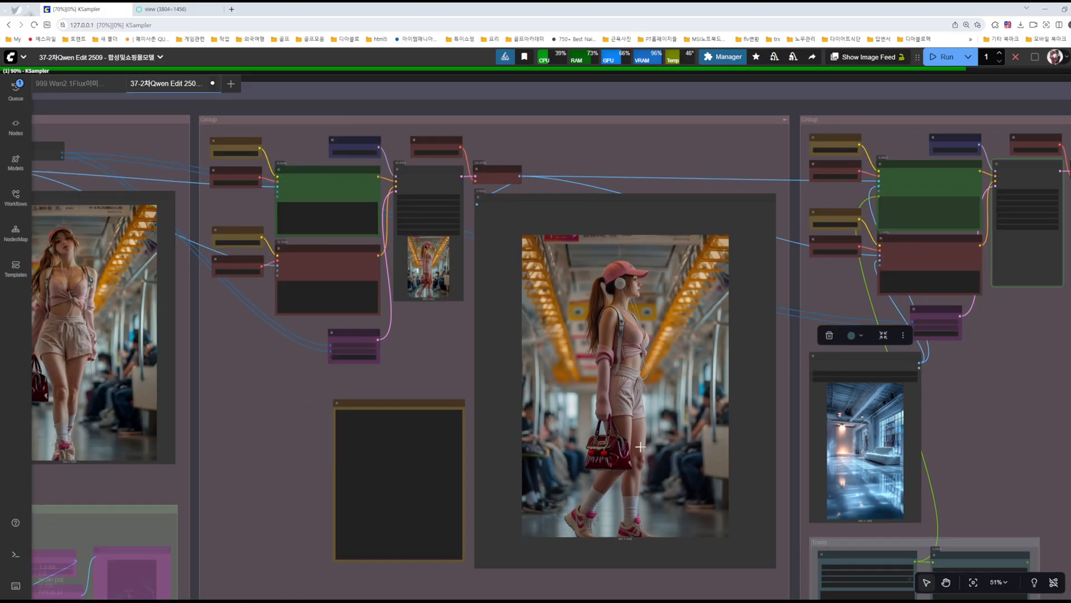
pyautogui.moveTo(450, 366); pyautogui.dragTo(623, 311)
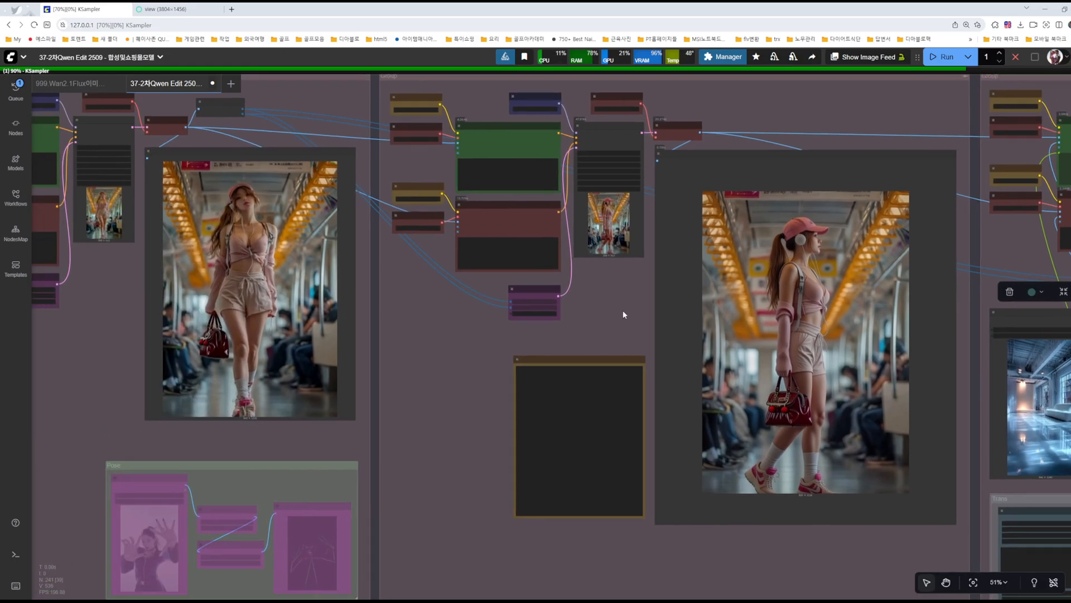
pyautogui.scroll(4, 899, 264)
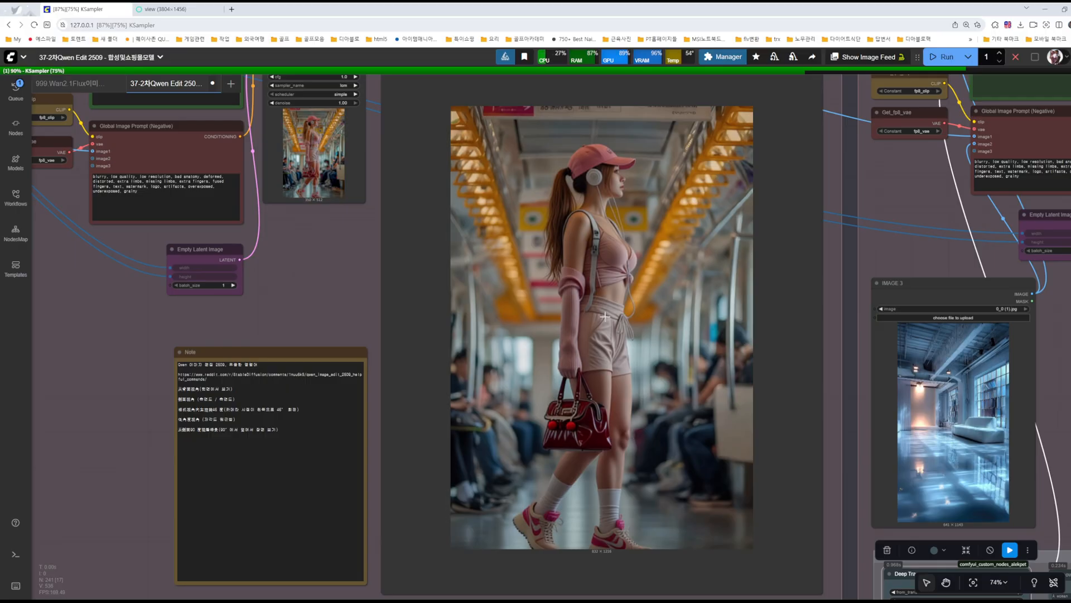
pyautogui.moveTo(341, 242); pyautogui.dragTo(369, 475)
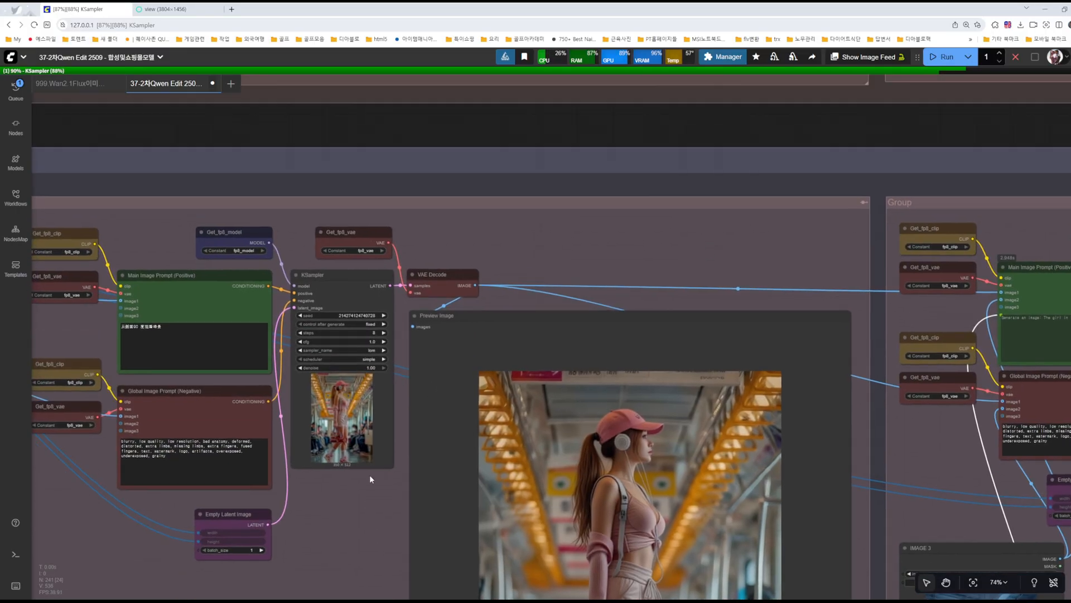
pyautogui.scroll(-4, 370, 474)
pyautogui.moveTo(564, 156); pyautogui.dragTo(621, 390)
pyautogui.scroll(-8, 624, 379)
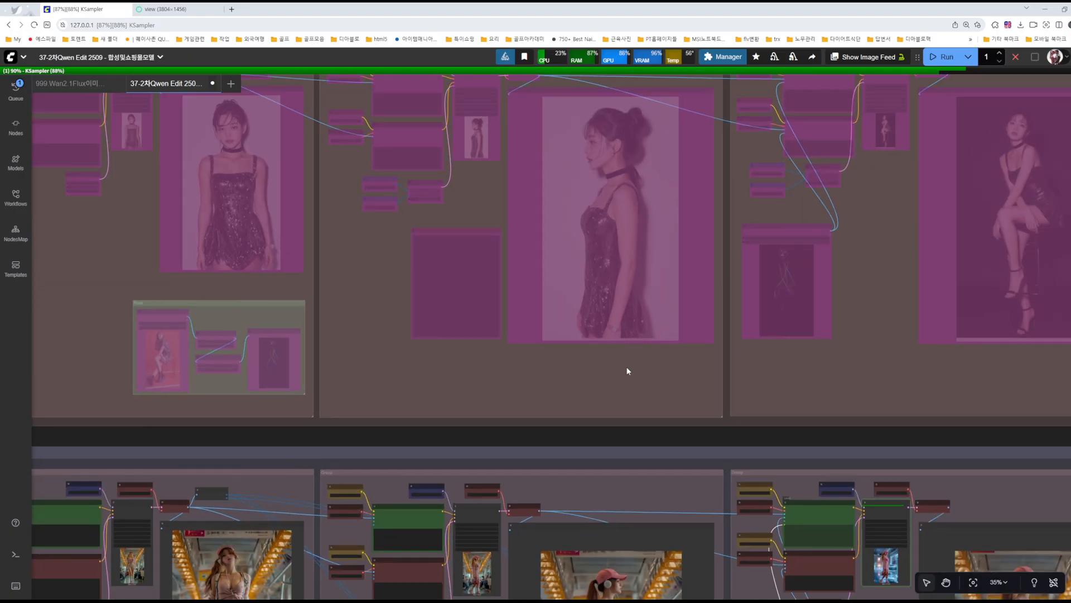
pyautogui.moveTo(454, 552); pyautogui.dragTo(497, 280)
pyautogui.scroll(9, 514, 287)
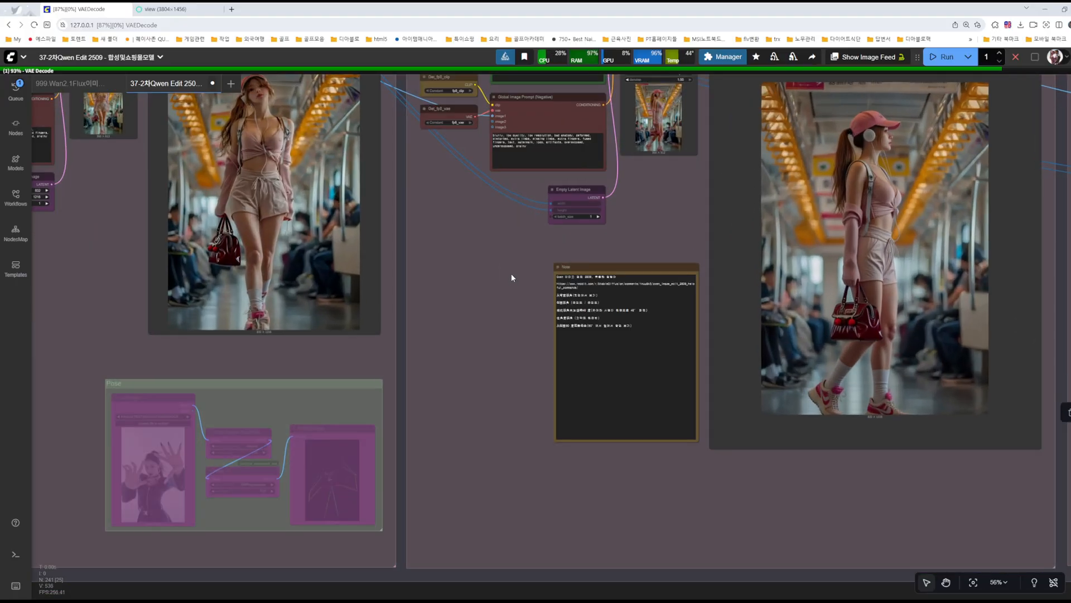
# - Examine the Korean background prompt in the Deep Translator Text Node of the third group's Trans group
pyautogui.moveTo(672, 215); pyautogui.dragTo(285, 318)
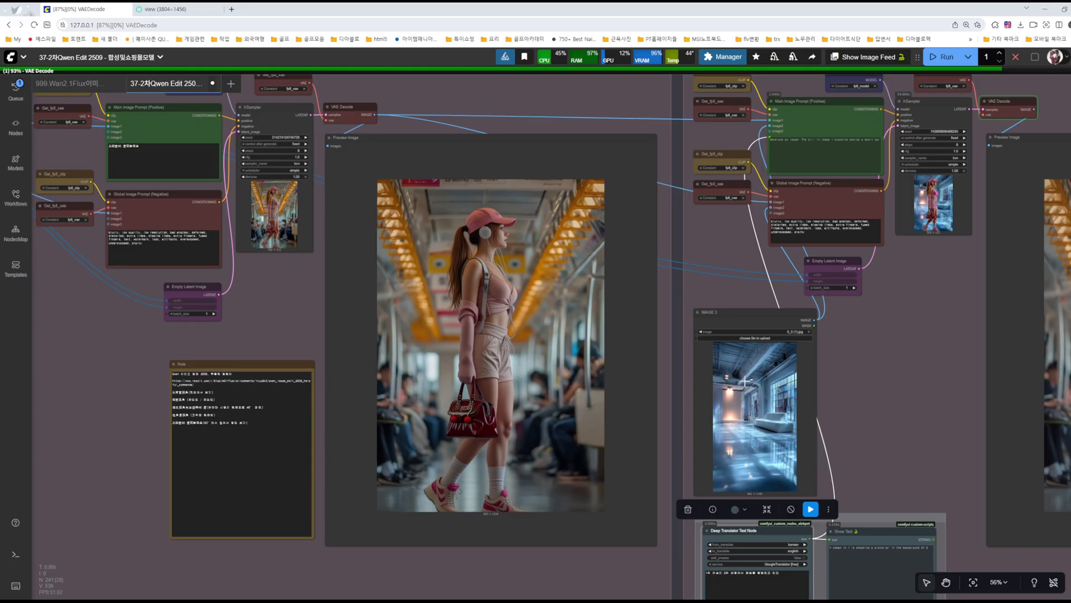
pyautogui.scroll(-5, 885, 384)
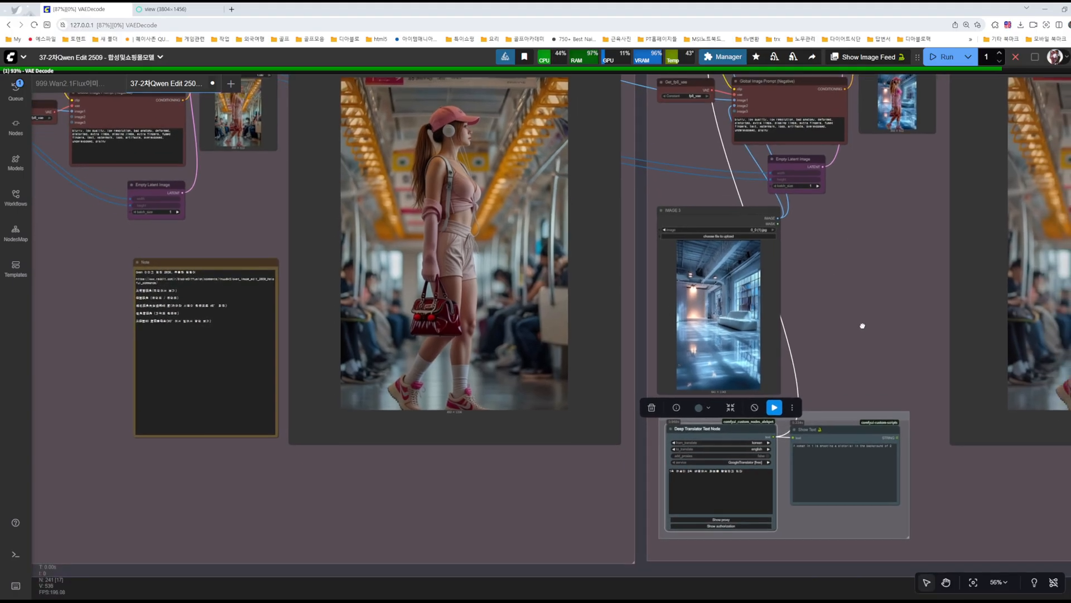
pyautogui.scroll(6, 754, 324)
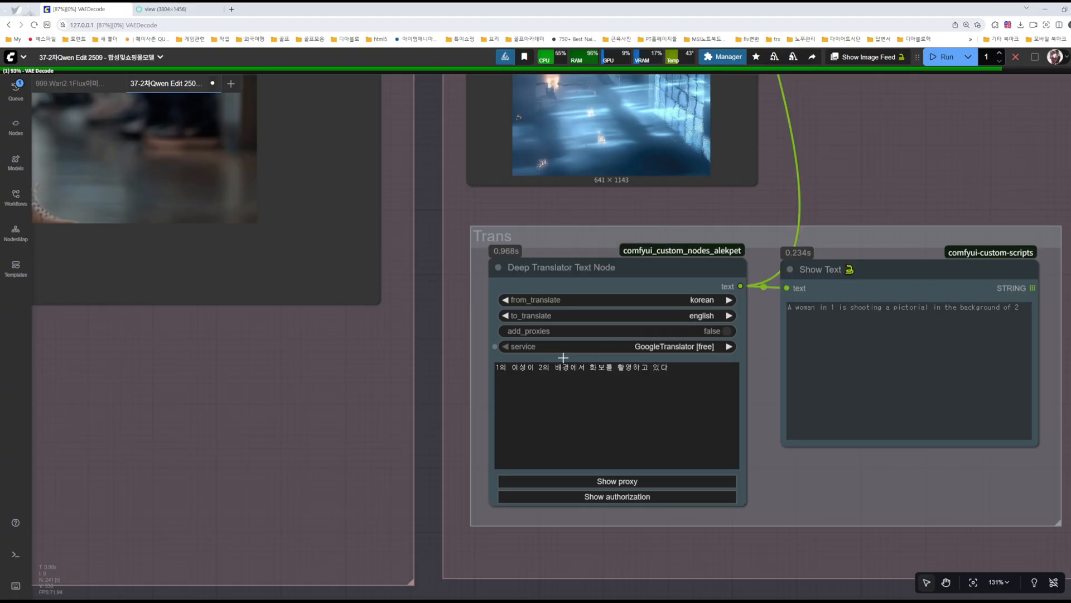
pyautogui.moveTo(371, 425); pyautogui.dragTo(295, 421)
pyautogui.scroll(5, 491, 386)
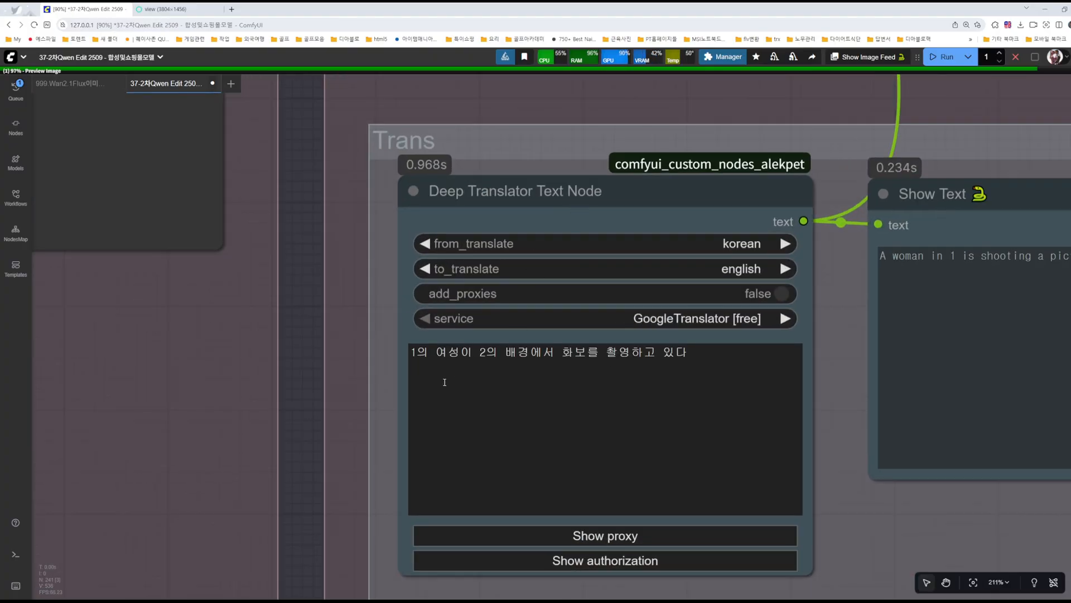
pyautogui.moveTo(415, 357); pyautogui.dragTo(688, 359)
pyautogui.scroll(-6, 717, 367)
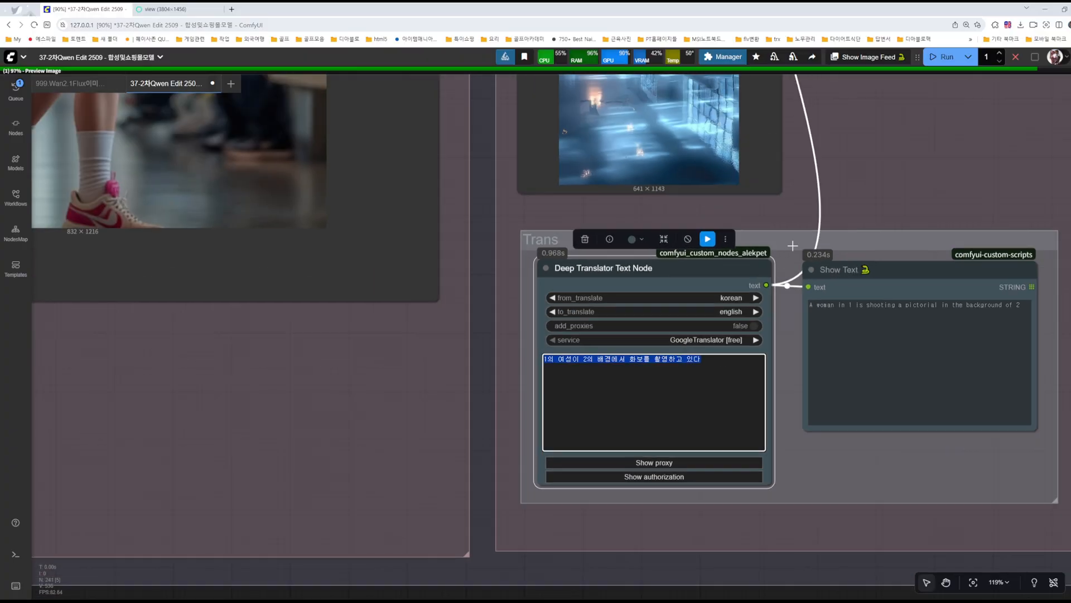
pyautogui.scroll(-3, 893, 223)
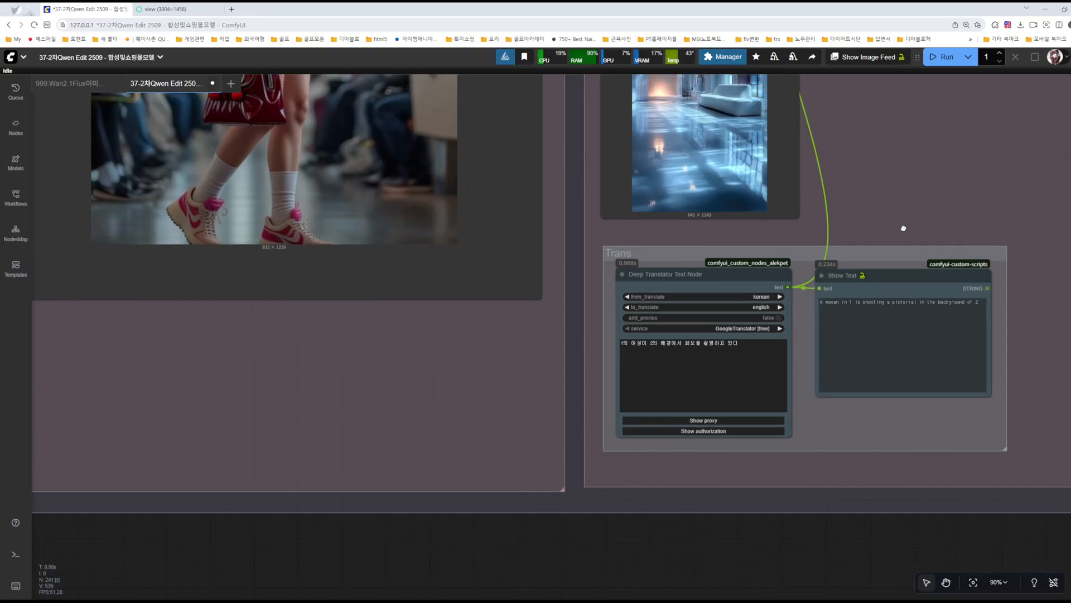
# - Read the English translation in the Show Text node of the third group's Trans group
pyautogui.moveTo(815, 115); pyautogui.dragTo(843, 265)
pyautogui.moveTo(864, 498); pyautogui.dragTo(698, 199)
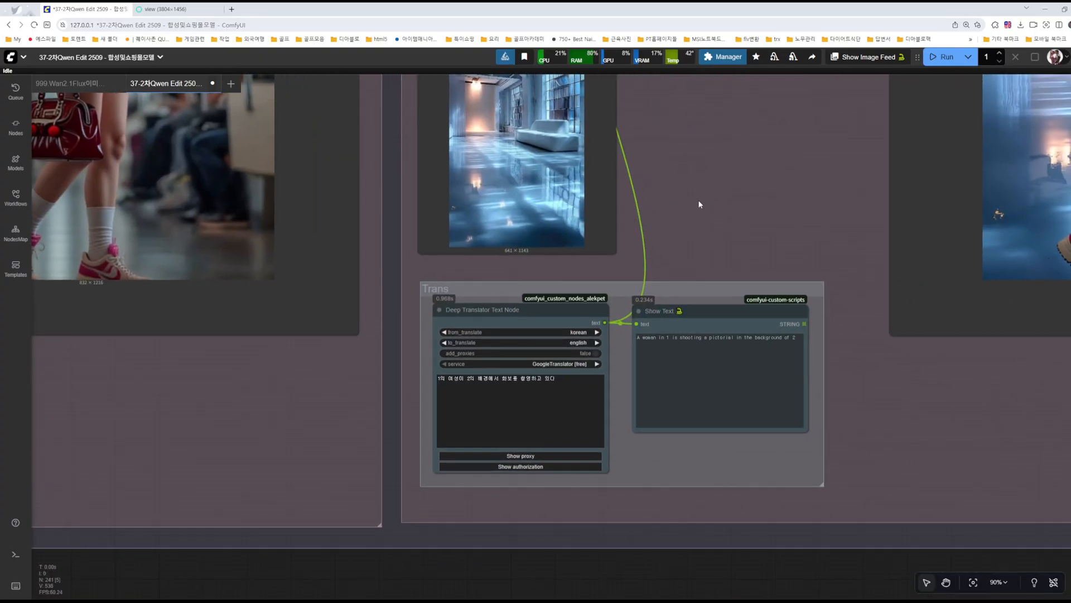
pyautogui.scroll(6, 673, 329)
pyautogui.scroll(4, 670, 344)
pyautogui.moveTo(582, 358); pyautogui.dragTo(994, 360)
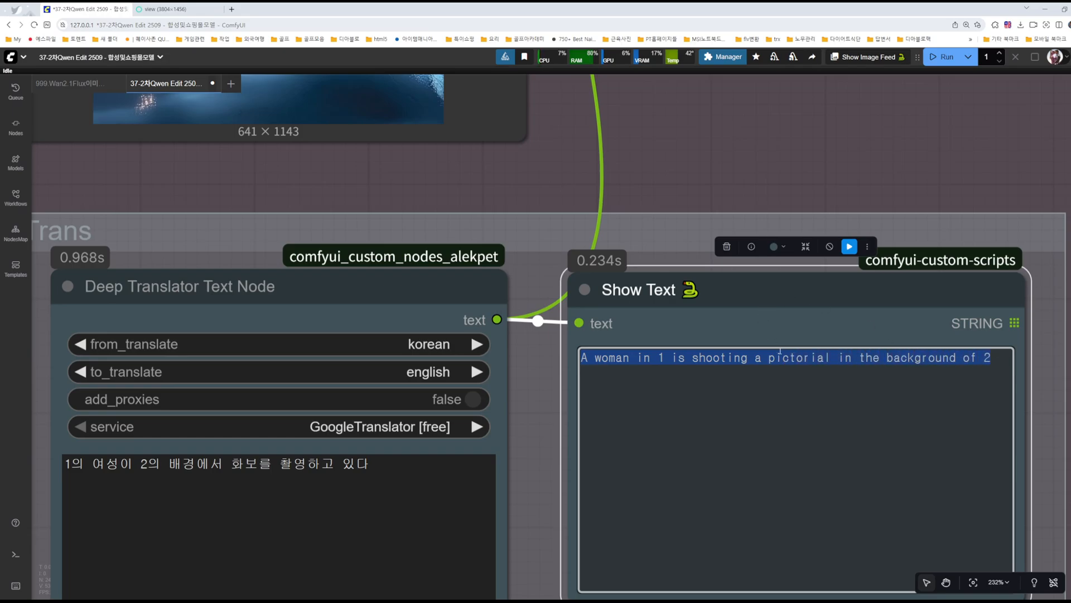
pyautogui.click(732, 162)
# - Compare the third group's generated image with the second group's side-view woman and the IMAGE 3 studio background
pyautogui.scroll(-5, 723, 152)
pyautogui.moveTo(719, 206); pyautogui.dragTo(766, 431)
pyautogui.scroll(-6, 768, 211)
pyautogui.moveTo(773, 179); pyautogui.dragTo(786, 500)
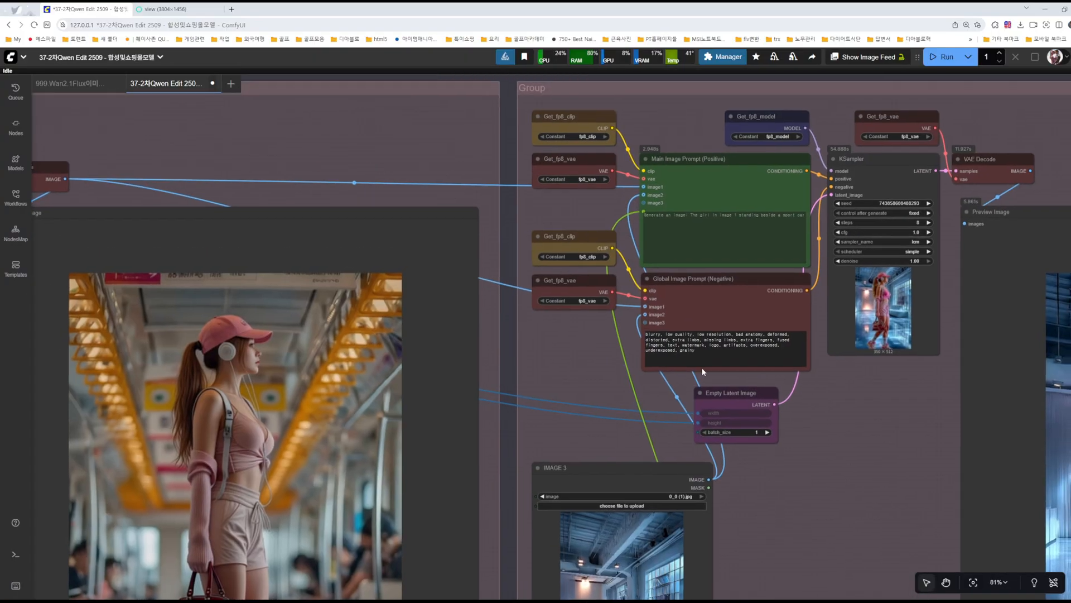
pyautogui.moveTo(817, 390); pyautogui.dragTo(434, 249)
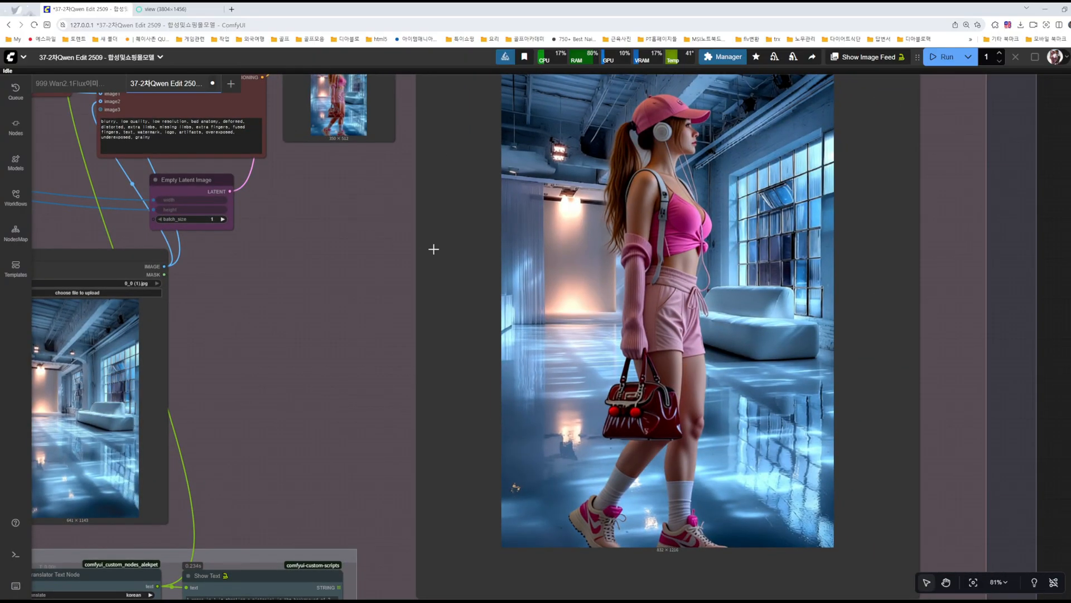
pyautogui.scroll(-6, 706, 329)
pyautogui.moveTo(706, 329); pyautogui.dragTo(722, 330)
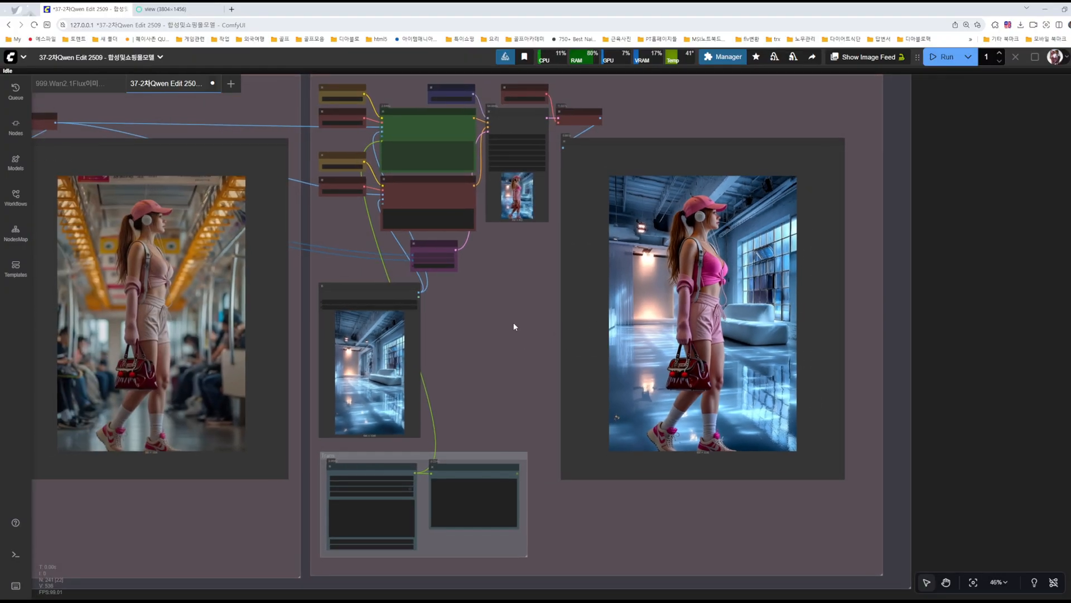
pyautogui.moveTo(524, 305); pyautogui.dragTo(521, 305)
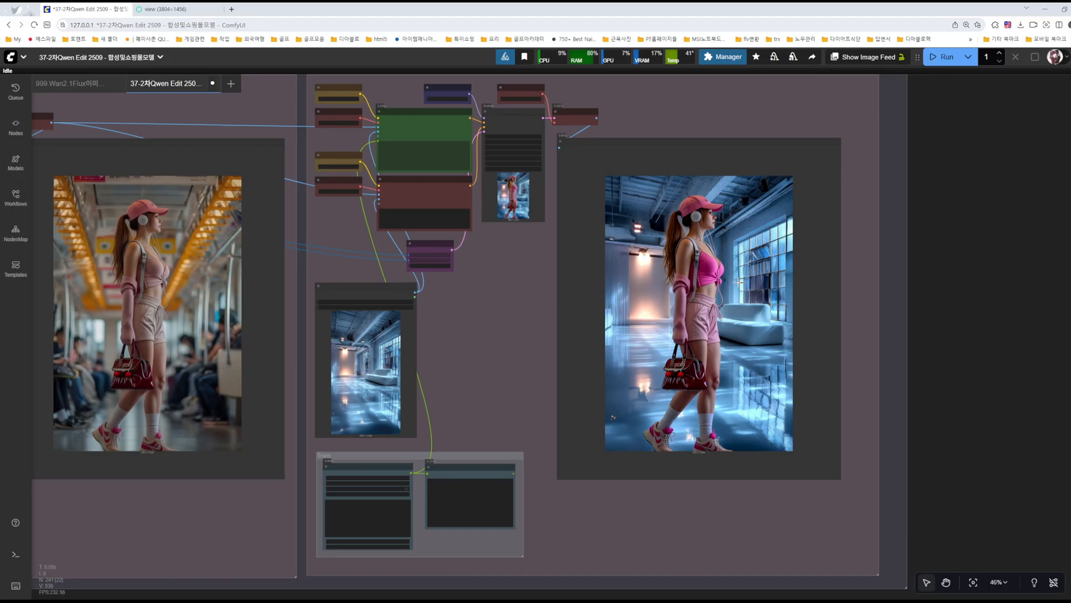
pyautogui.scroll(4, 739, 283)
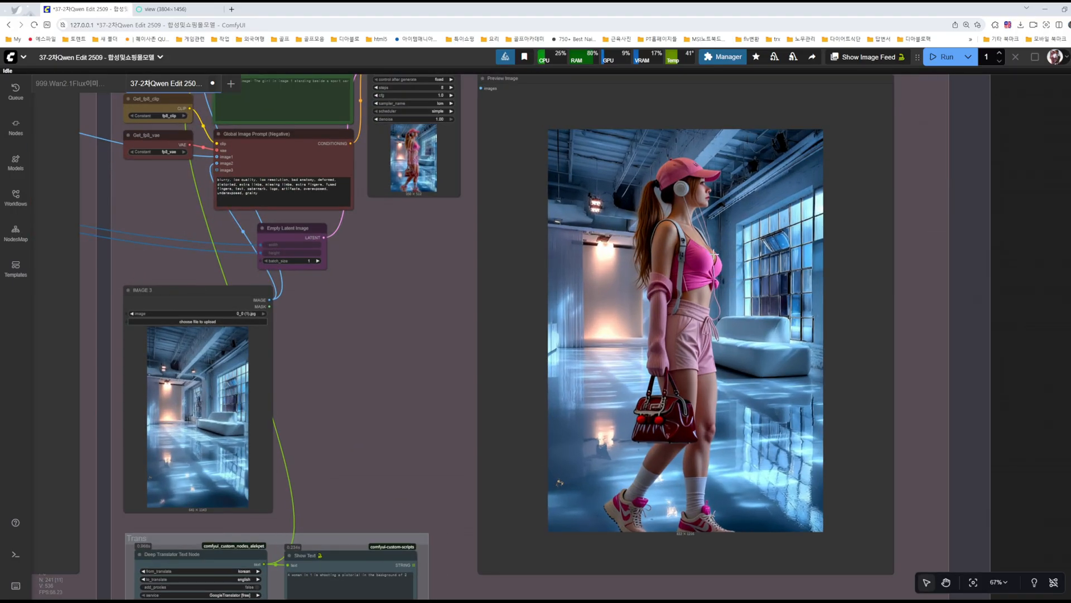
pyautogui.moveTo(430, 328); pyautogui.dragTo(497, 322)
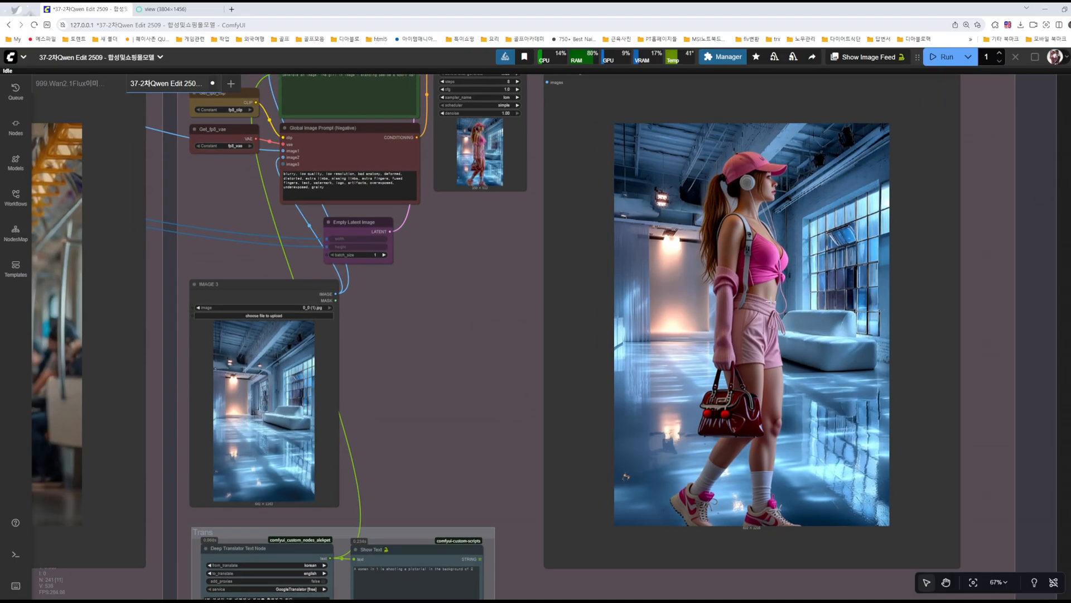
# - Select all nodes of the three Main3 groups and bypass them
pyautogui.moveTo(530, 250); pyautogui.dragTo(898, 420)
pyautogui.scroll(-6, 597, 319)
pyautogui.scroll(-2, 865, 430)
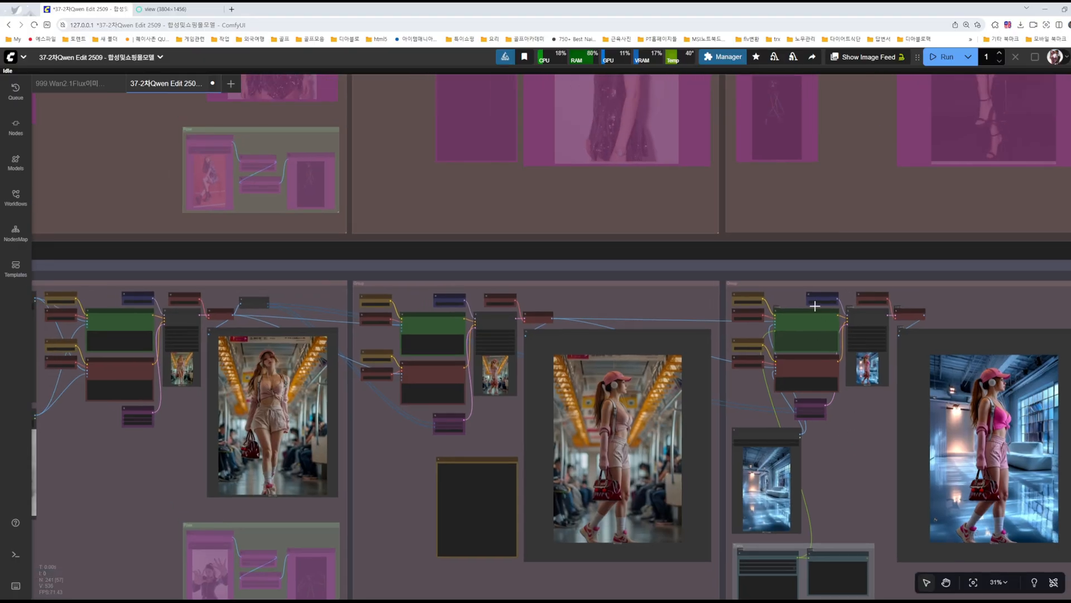
pyautogui.moveTo(813, 223); pyautogui.dragTo(773, 370)
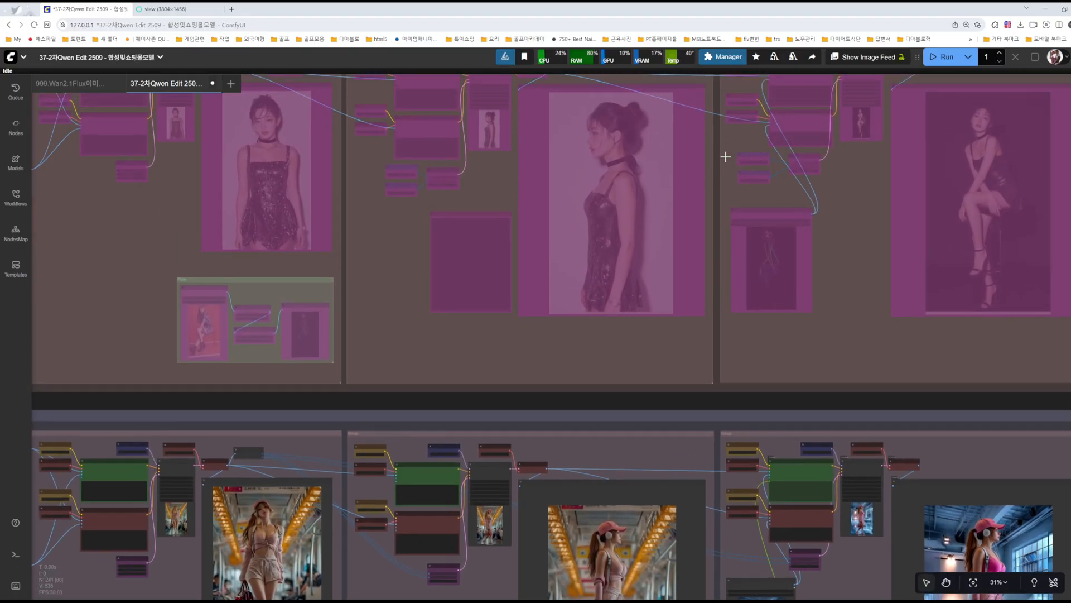
pyautogui.scroll(-5, 811, 334)
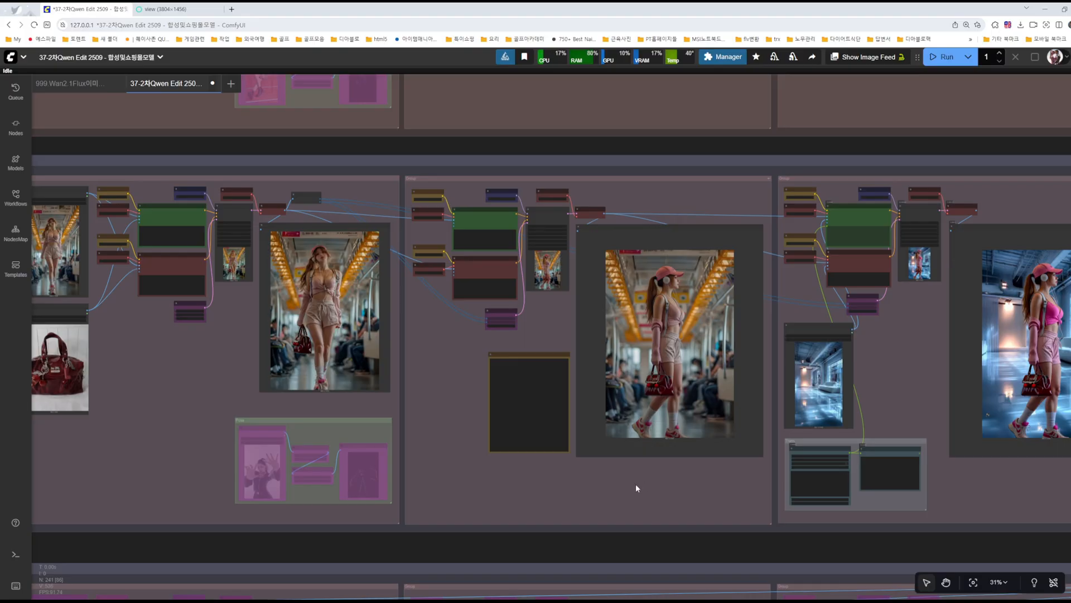
pyautogui.moveTo(635, 484); pyautogui.dragTo(629, 444)
pyautogui.scroll(-2, 789, 457)
pyautogui.scroll(-3, 629, 444)
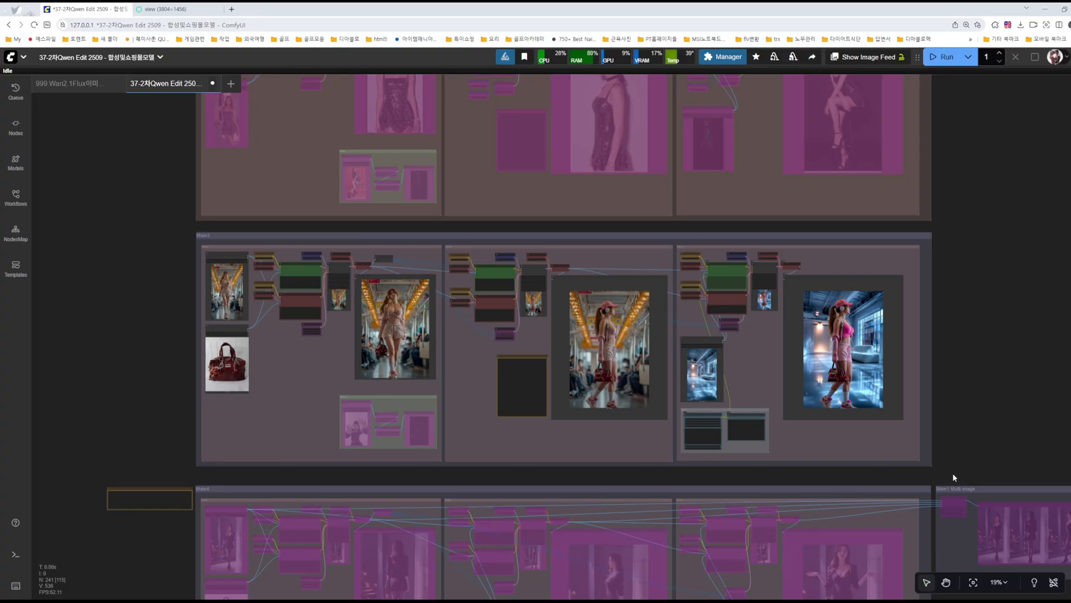
pyautogui.moveTo(953, 474); pyautogui.dragTo(158, 230)
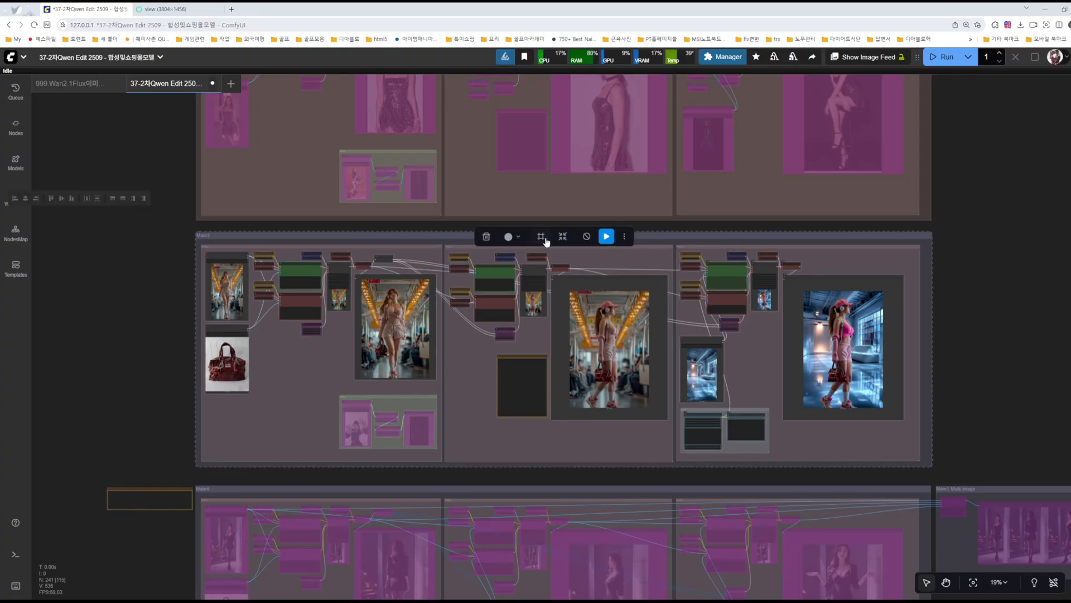
pyautogui.click(589, 239)
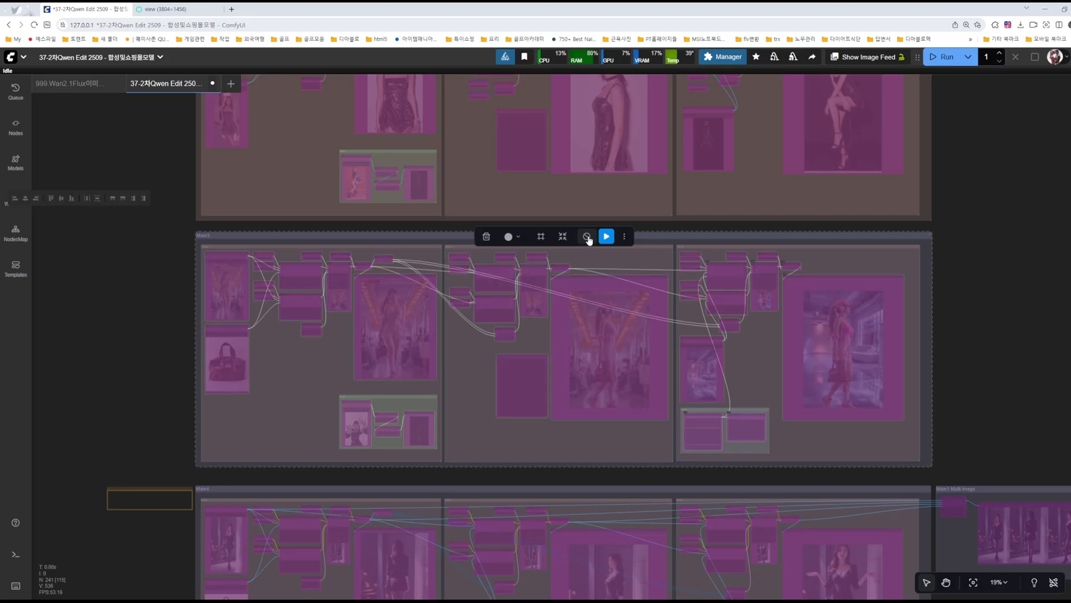
# - Move the note beside Main4 further away from it, and reactivate all bypassed nodes of the Main4 and Main1 Multi image groups
pyautogui.moveTo(973, 329); pyautogui.dragTo(897, 80)
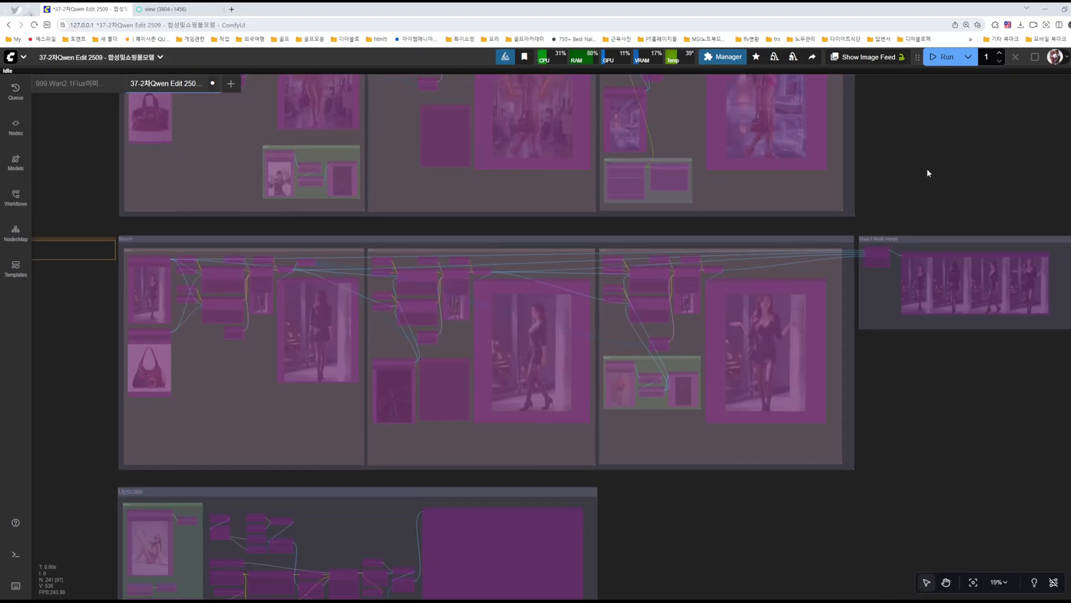
pyautogui.scroll(-3, 902, 338)
pyautogui.moveTo(932, 385); pyautogui.dragTo(888, 395)
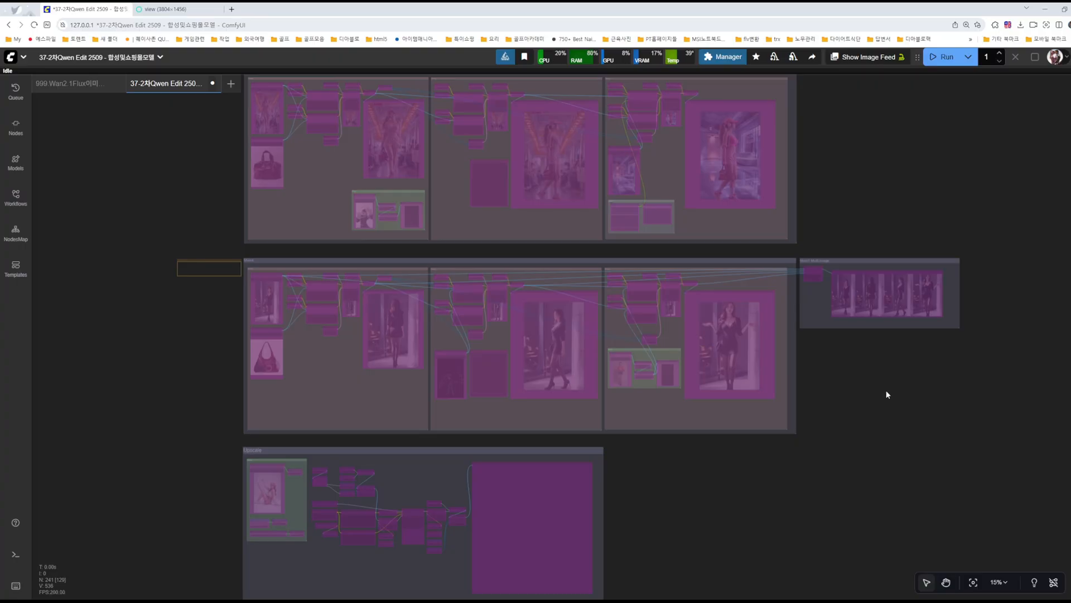
pyautogui.moveTo(199, 261); pyautogui.dragTo(164, 262)
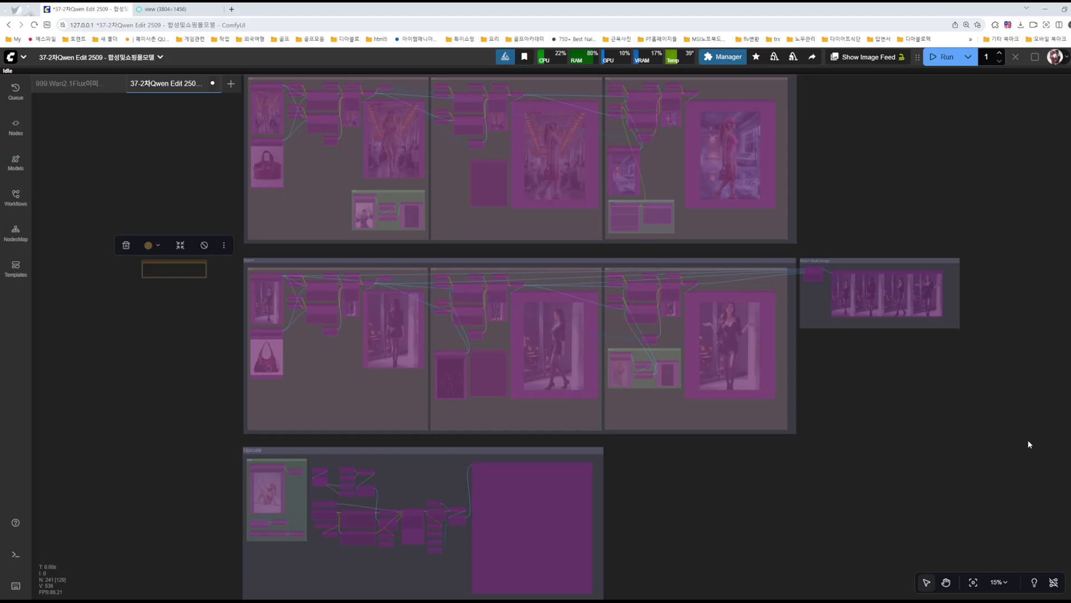
pyautogui.moveTo(1028, 444); pyautogui.dragTo(237, 248)
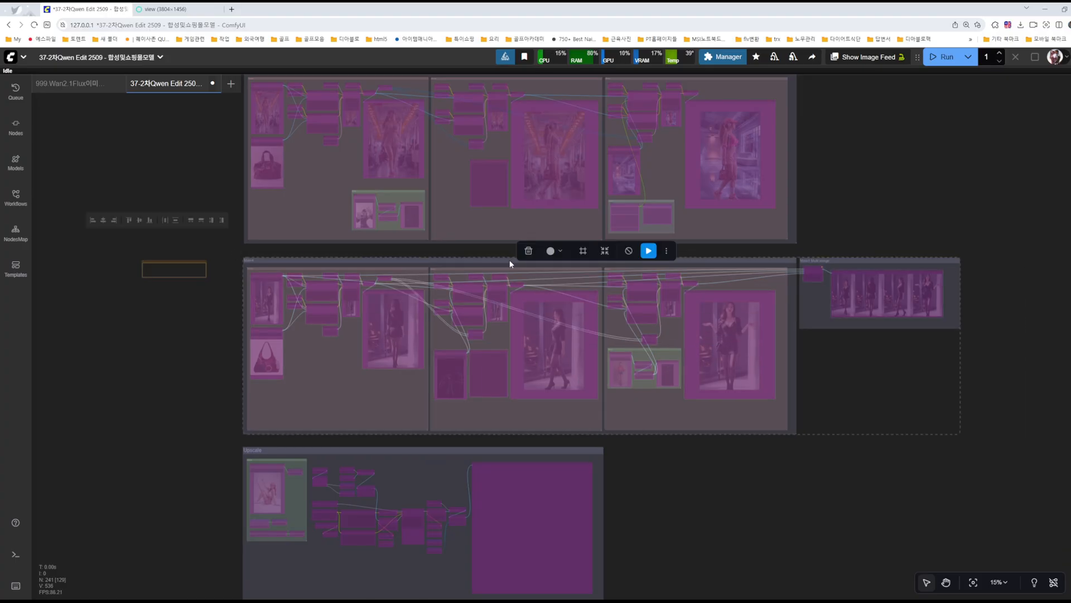
pyautogui.click(625, 255)
# - Examine Main4's generated images and the combined four-image strip in the Preview Image node of the Main1 Multi image group
pyautogui.moveTo(179, 174); pyautogui.dragTo(409, 425)
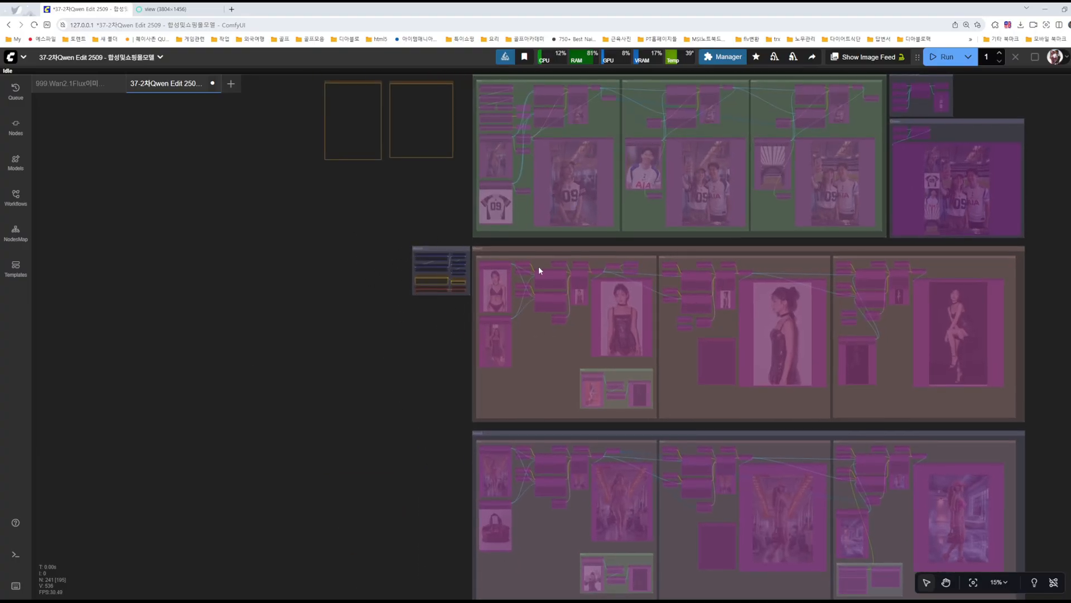
pyautogui.moveTo(406, 418); pyautogui.dragTo(346, 22)
pyautogui.scroll(5, 776, 463)
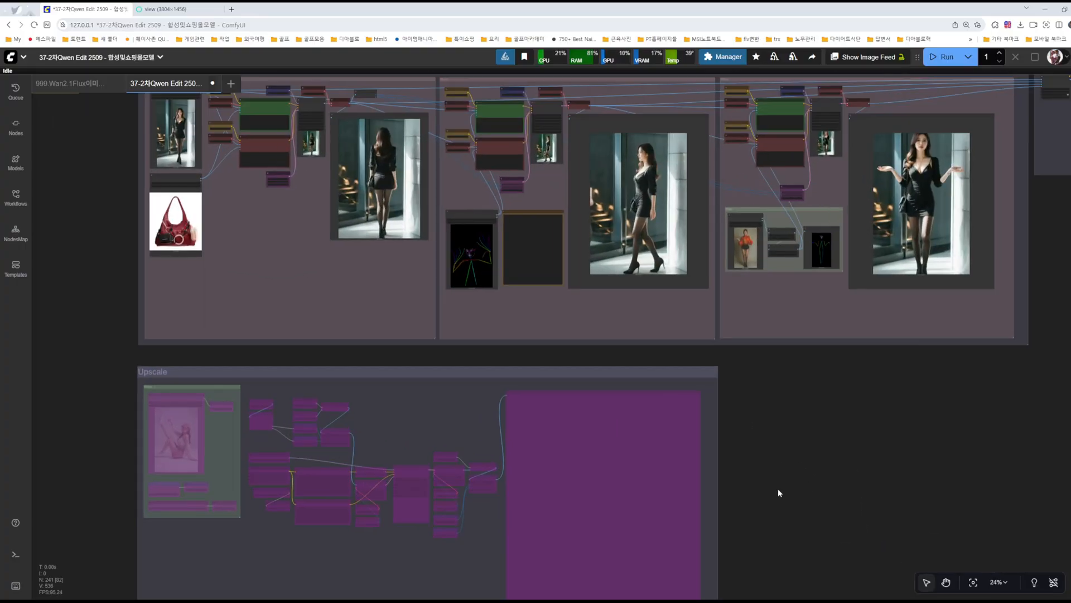
pyautogui.moveTo(849, 382); pyautogui.dragTo(820, 491)
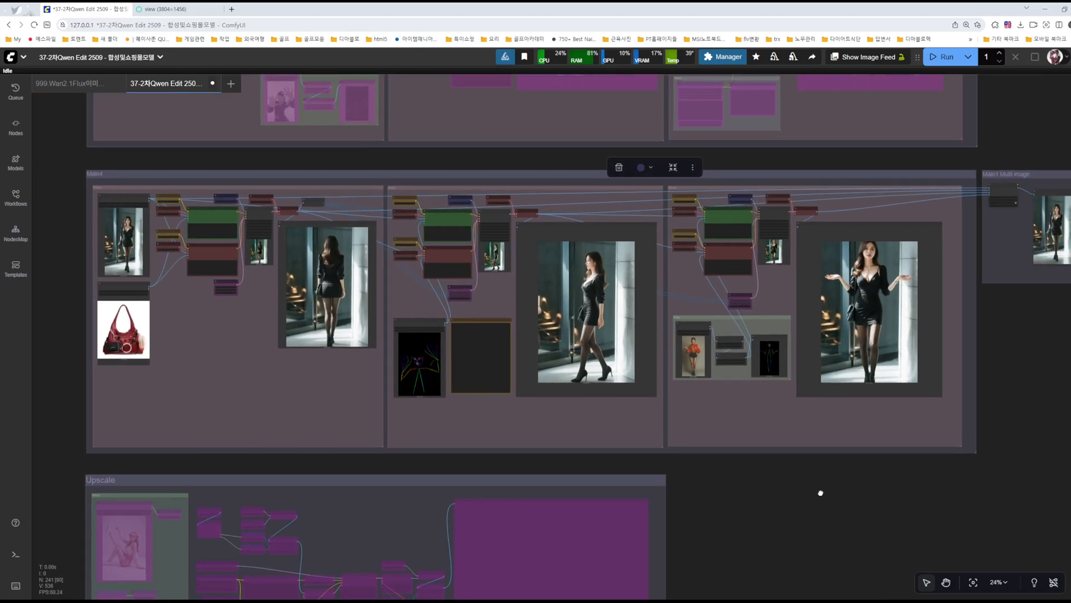
pyautogui.scroll(-1, 820, 491)
pyautogui.moveTo(1003, 364); pyautogui.dragTo(583, 383)
pyautogui.scroll(17, 682, 264)
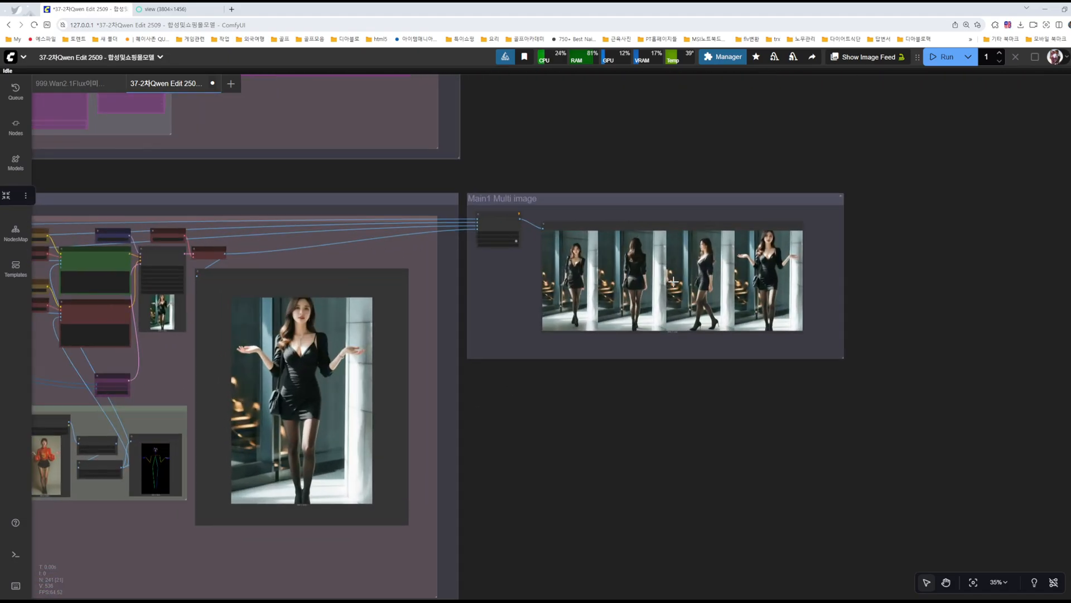
pyautogui.scroll(1, 688, 241)
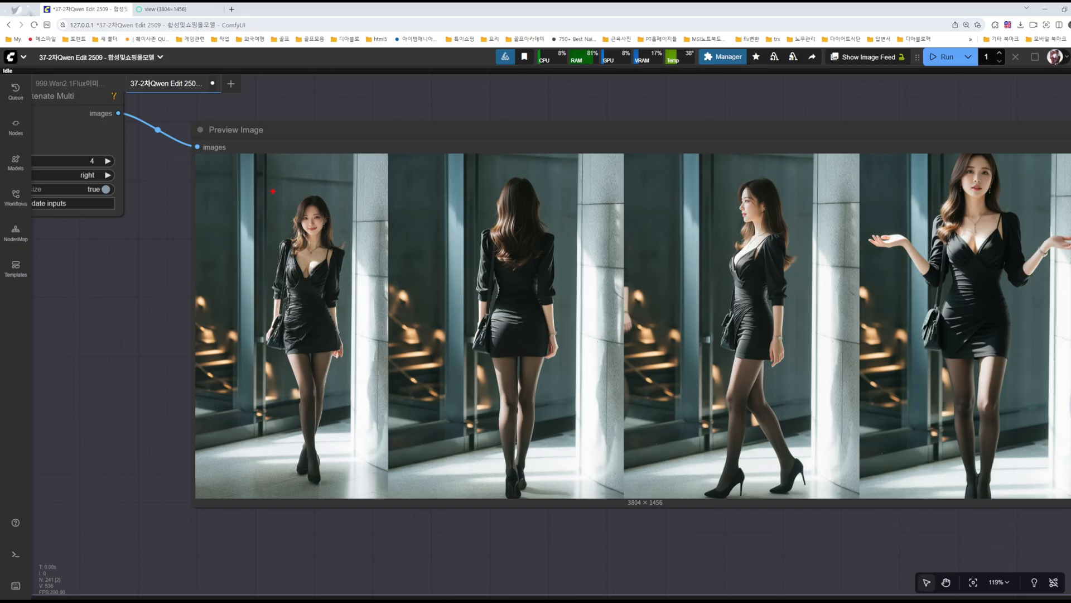
pyautogui.moveTo(272, 191)
pyautogui.mouseDown()
pyautogui.moveTo(673, 394)
pyautogui.moveTo(764, 399)
pyautogui.moveTo(726, 221)
pyautogui.moveTo(308, 294)
pyautogui.mouseUp()
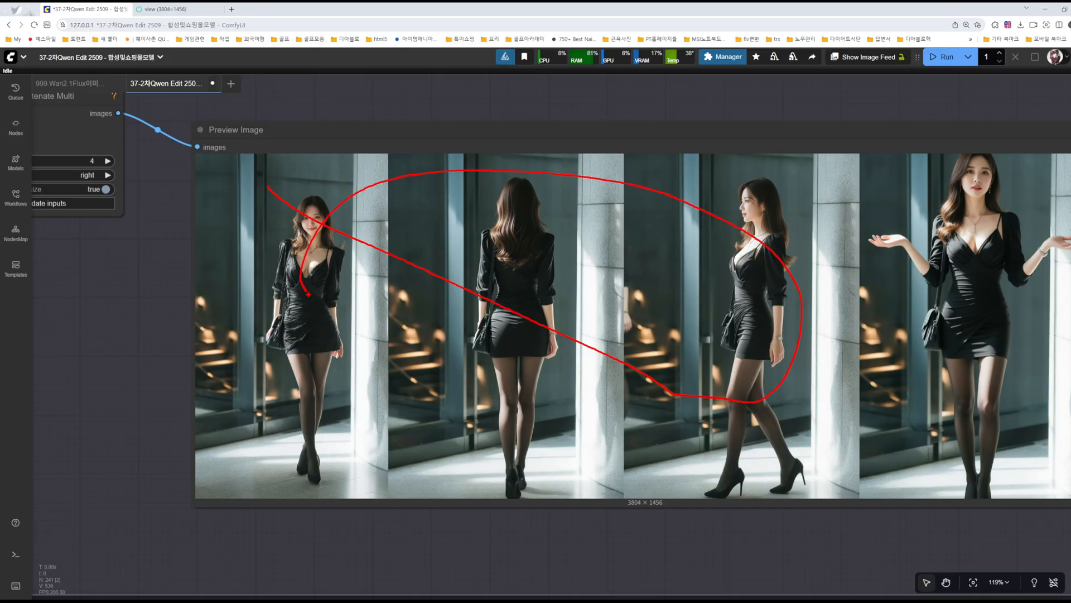
pyautogui.press('Escape')
pyautogui.moveTo(244, 195)
pyautogui.mouseDown()
pyautogui.moveTo(721, 462)
pyautogui.moveTo(853, 484)
pyautogui.moveTo(823, 484)
pyautogui.mouseUp()
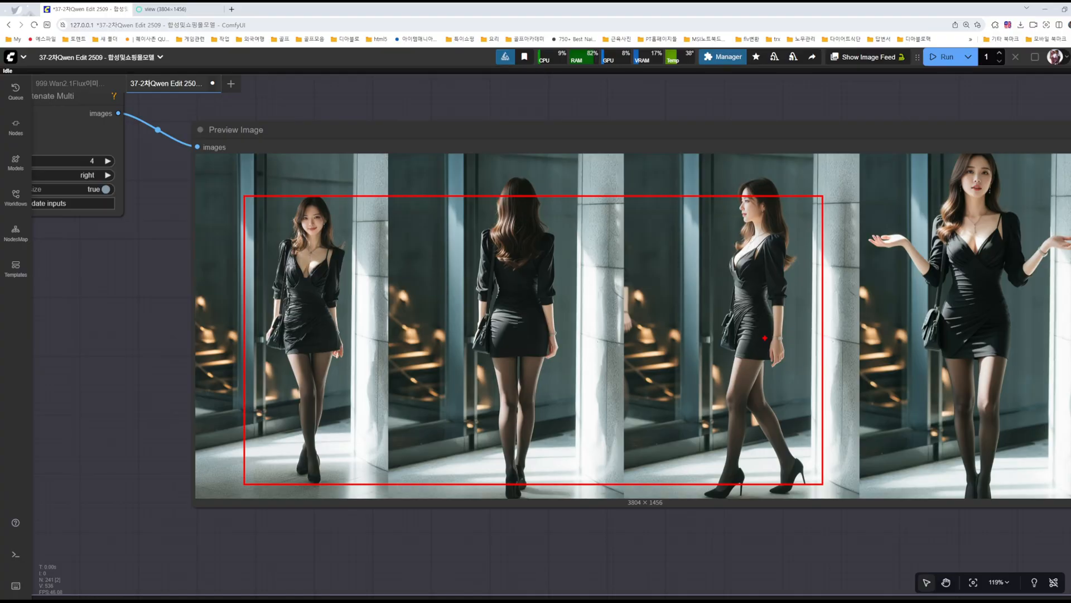
pyautogui.moveTo(784, 300)
pyautogui.mouseDown()
pyautogui.moveTo(756, 302)
pyautogui.moveTo(770, 270)
pyautogui.moveTo(745, 291)
pyautogui.mouseUp()
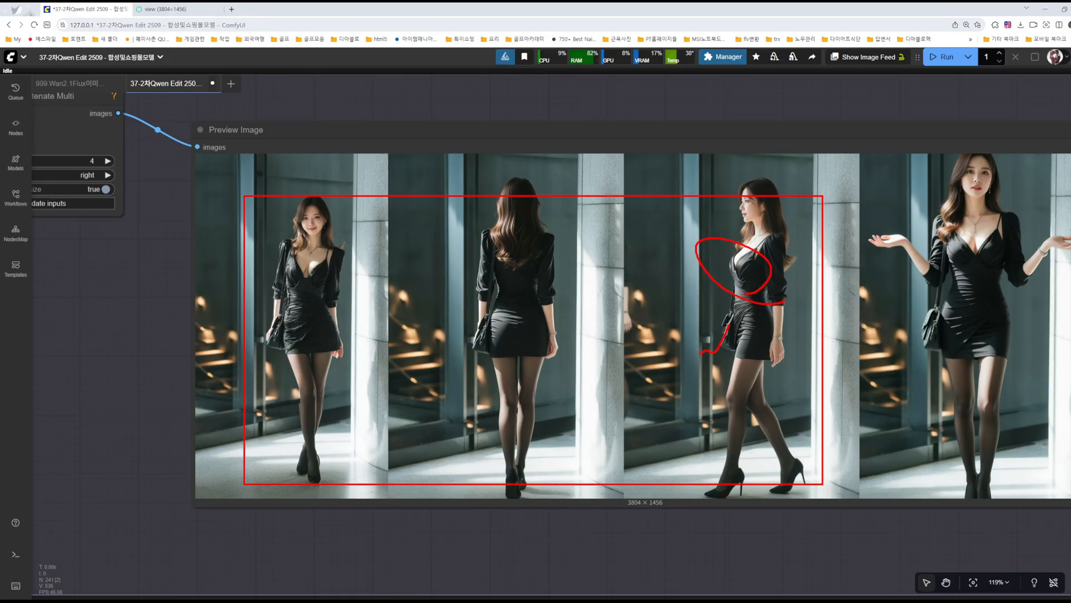
pyautogui.moveTo(955, 301)
pyautogui.mouseDown()
pyautogui.moveTo(886, 249)
pyautogui.moveTo(888, 304)
pyautogui.mouseUp()
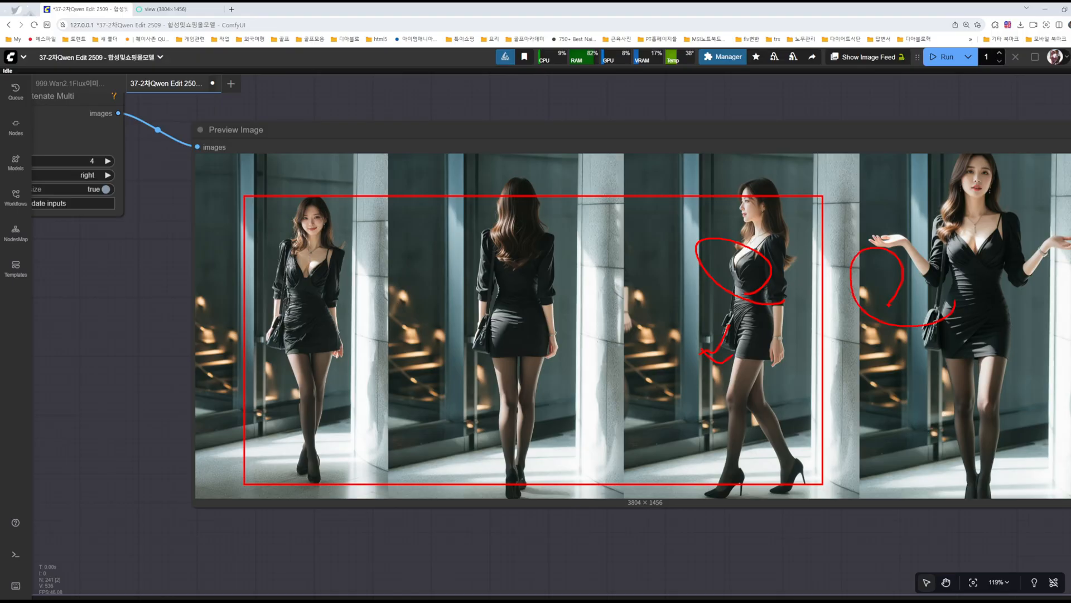
pyautogui.moveTo(904, 362); pyautogui.dragTo(919, 394)
pyautogui.press('Escape')
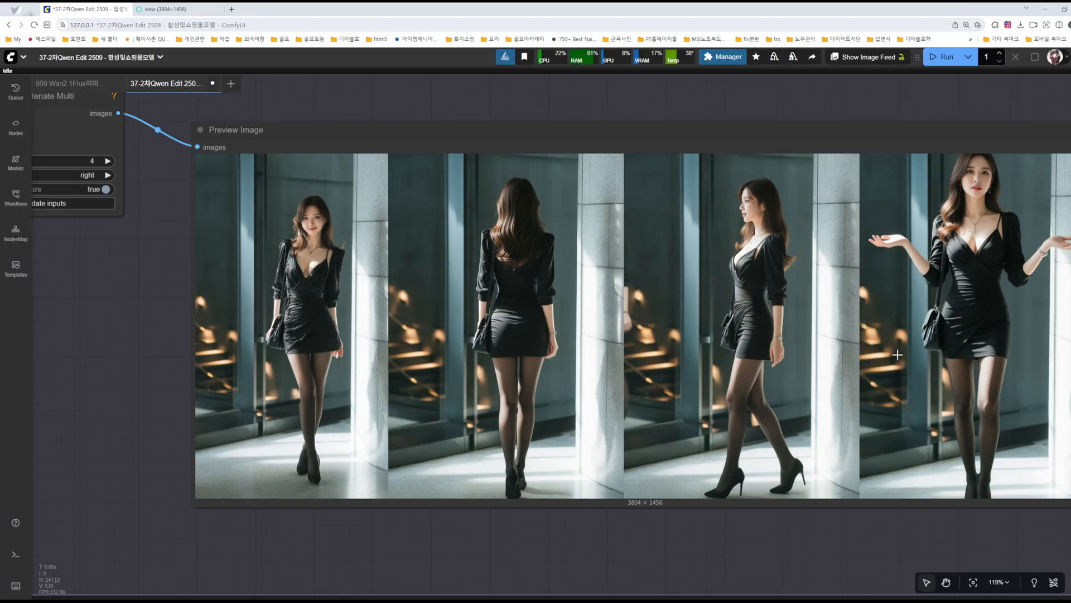
# - Examine the reference photo, DWPreprocessor settings and skeleton preview in the Pose group of Main4's third group
pyautogui.scroll(-10, 897, 355)
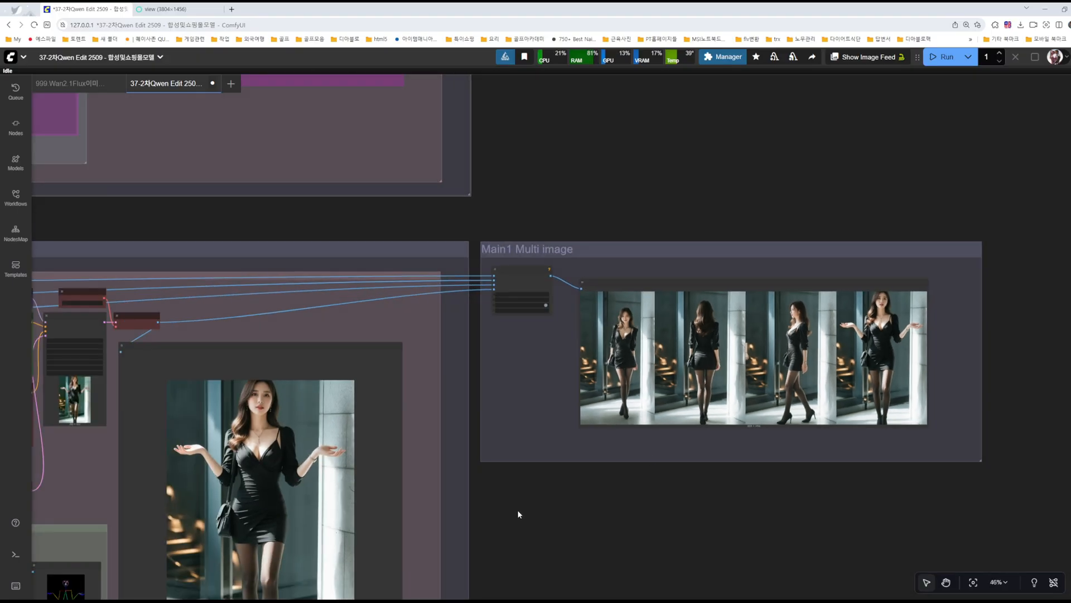
pyautogui.scroll(-4, 517, 510)
pyautogui.moveTo(542, 526); pyautogui.dragTo(815, 435)
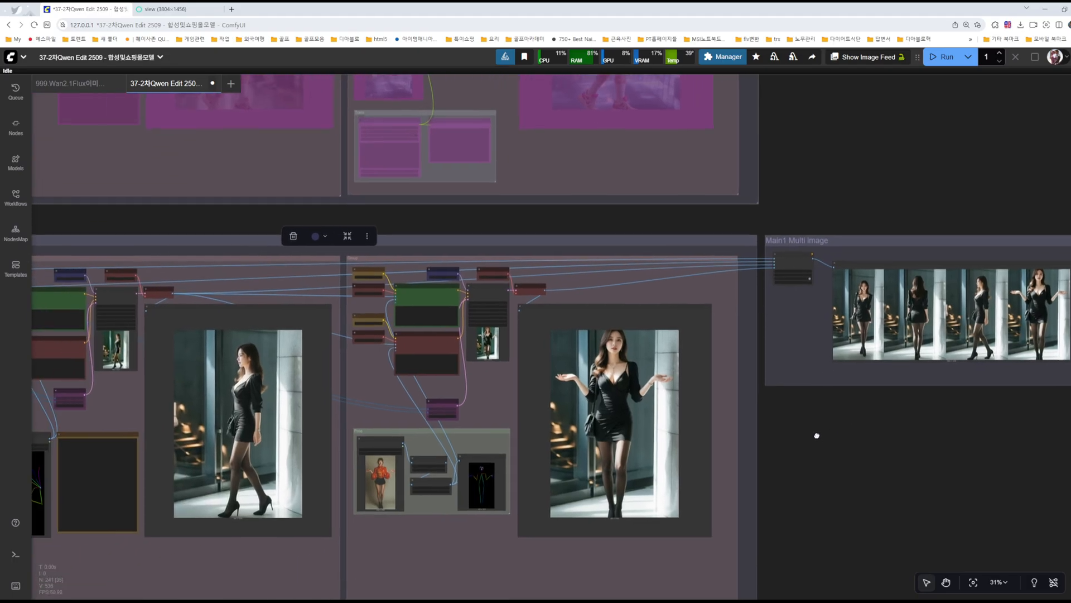
pyautogui.moveTo(447, 576); pyautogui.dragTo(685, 471)
pyautogui.scroll(12, 682, 444)
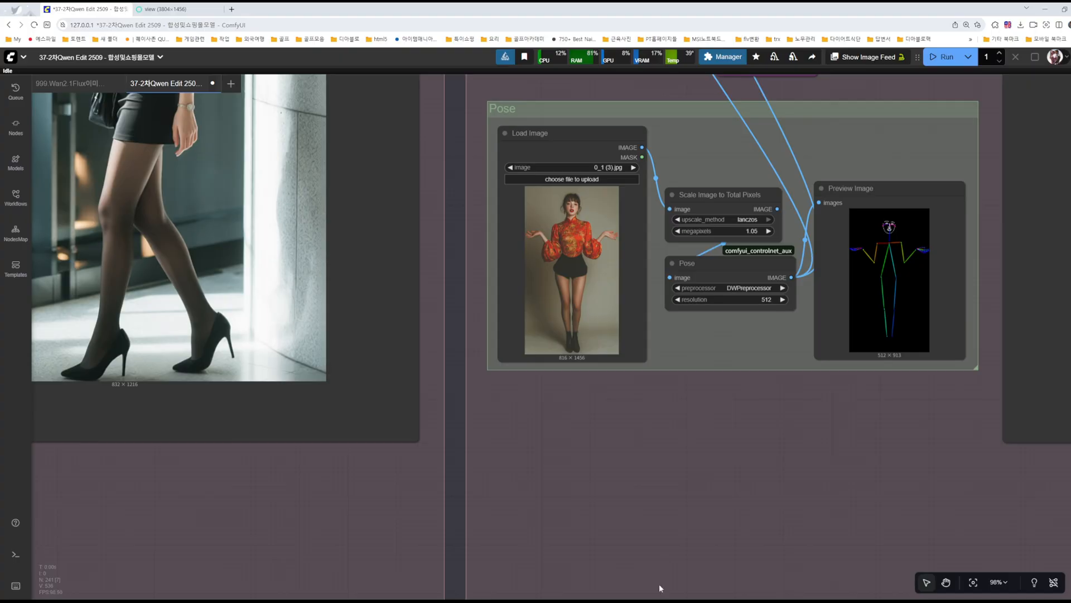
# - Switch to the Pinterest window, go back from the handbag pin to the seated plaid-dress pose reference, and return to ComfyUI
pyautogui.click(706, 578)
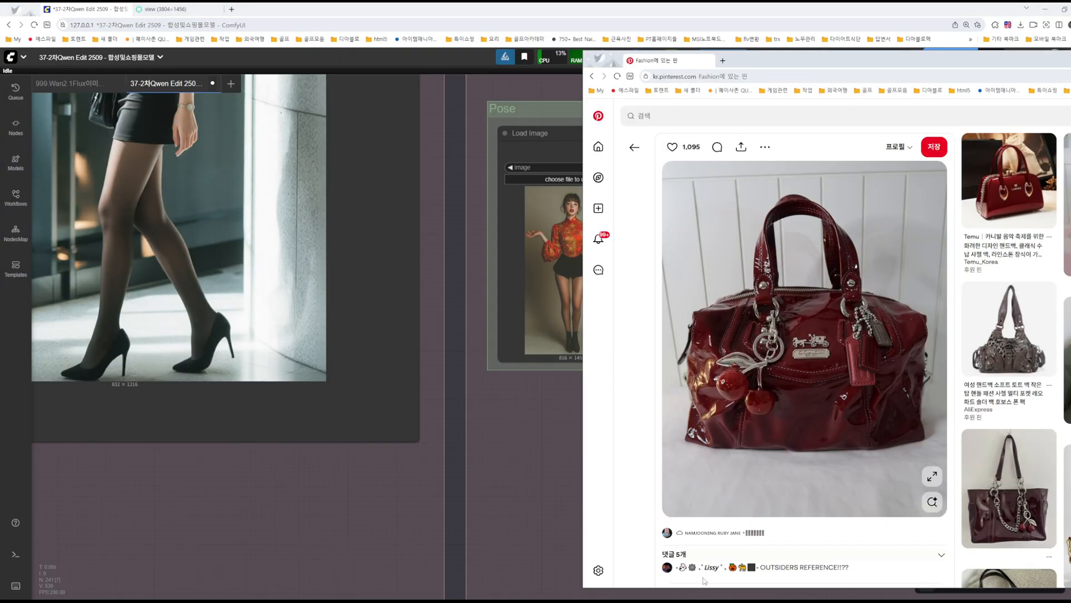
pyautogui.click(635, 146)
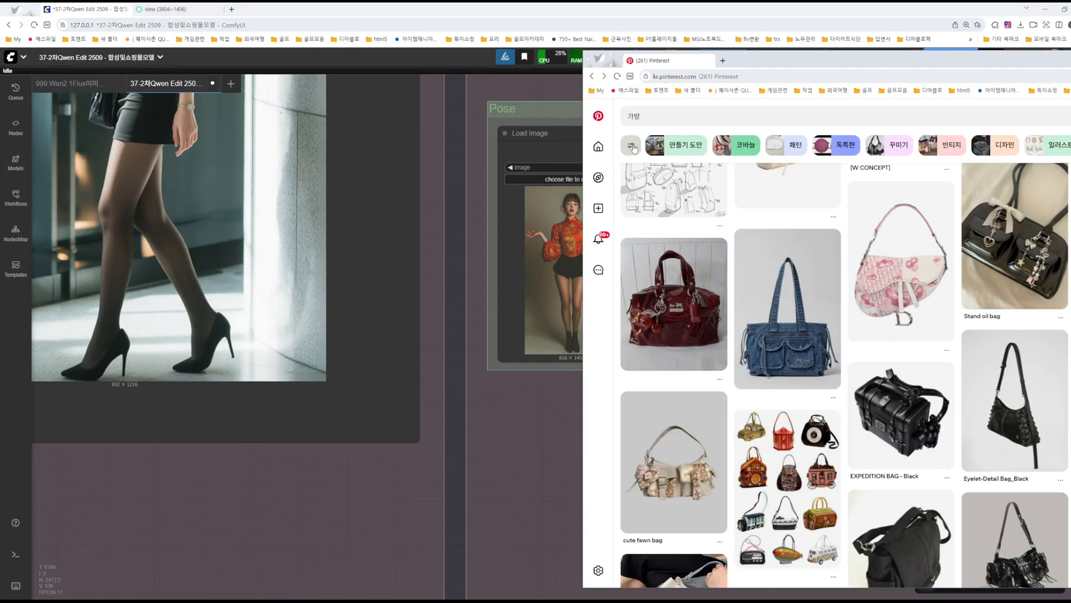
pyautogui.click(631, 145)
pyautogui.click(592, 76)
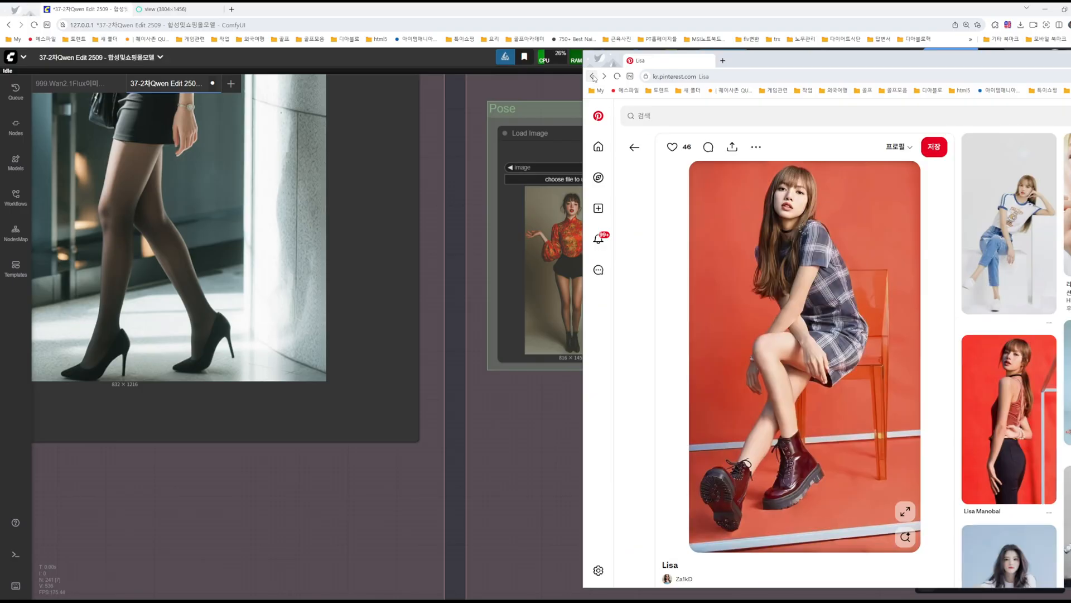
pyautogui.moveTo(930, 60); pyautogui.dragTo(656, 45)
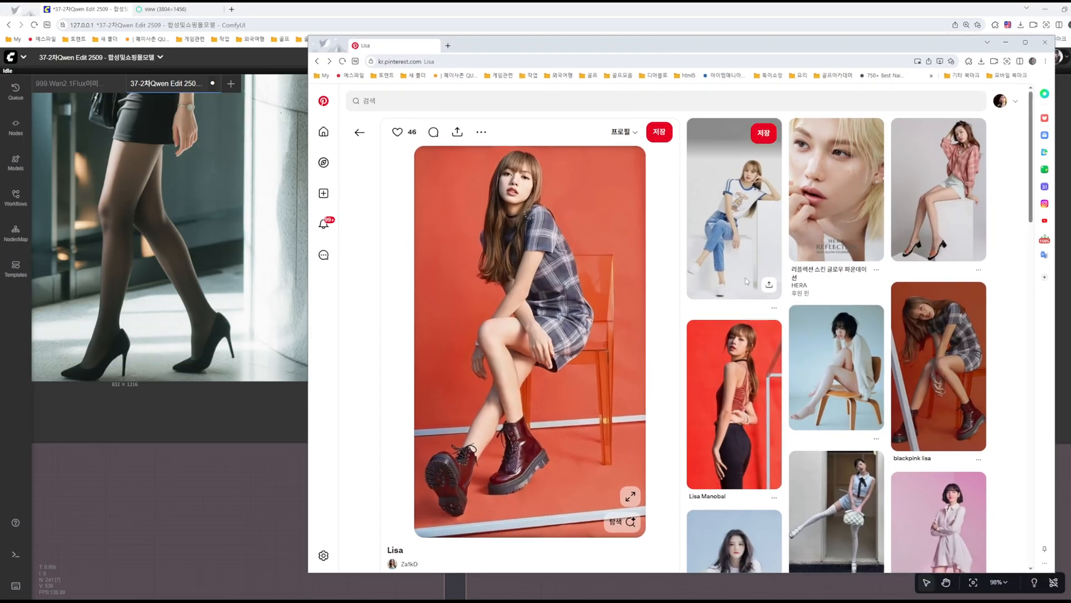
pyautogui.click(1005, 42)
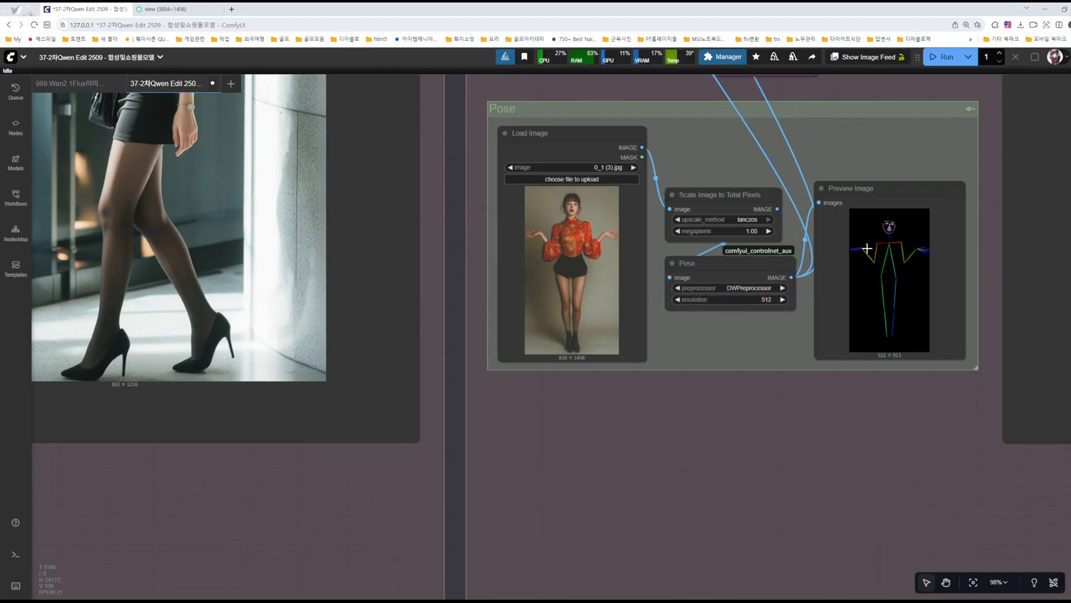
# - Read the Chinese view-angle prompt in the Main Image Prompt (Positive) node of Main4's third group
pyautogui.scroll(-8, 829, 425)
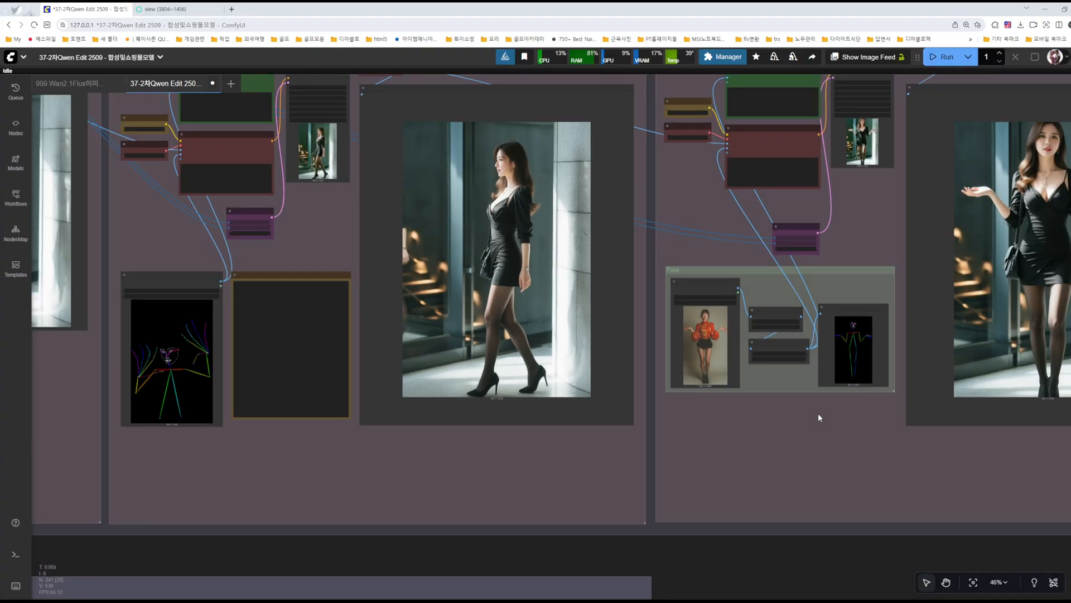
pyautogui.scroll(10, 648, 264)
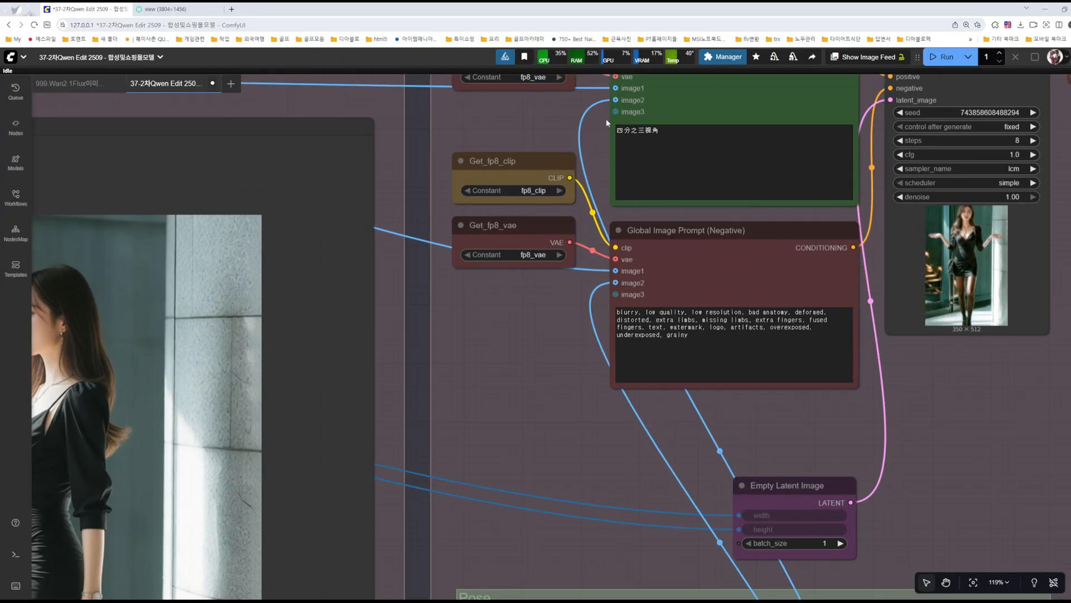
pyautogui.moveTo(670, 130); pyautogui.dragTo(584, 136)
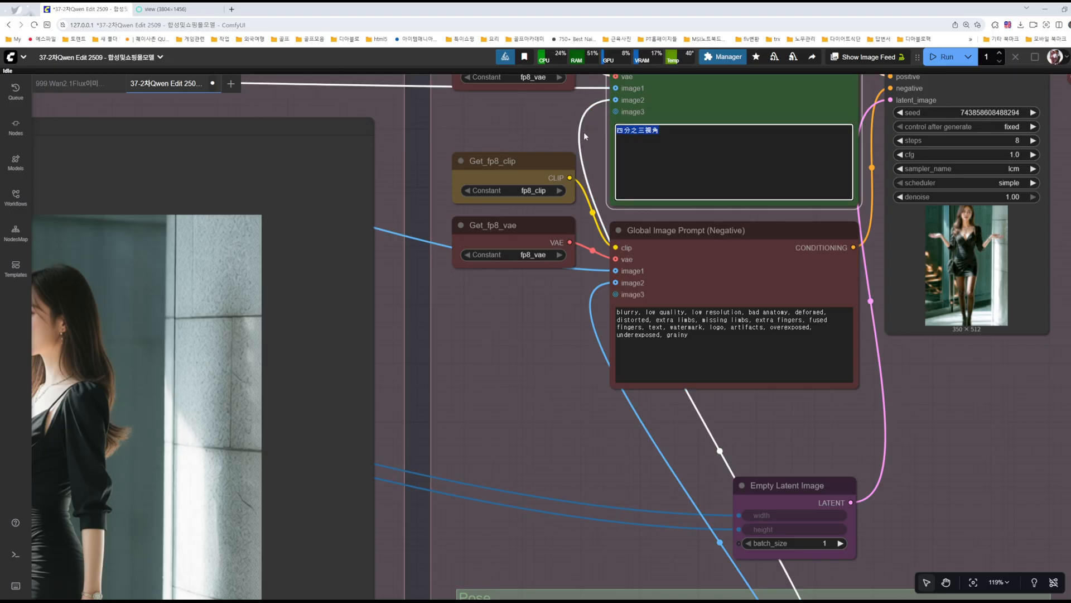
pyautogui.moveTo(697, 202); pyautogui.dragTo(694, 198)
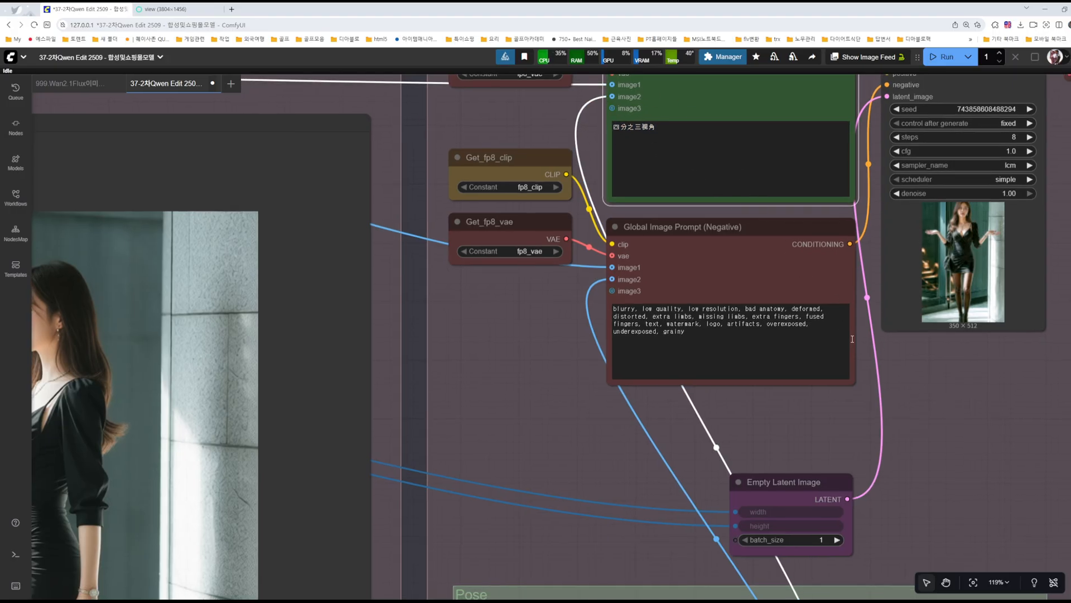
pyautogui.scroll(-15, 991, 415)
pyautogui.scroll(18, 803, 224)
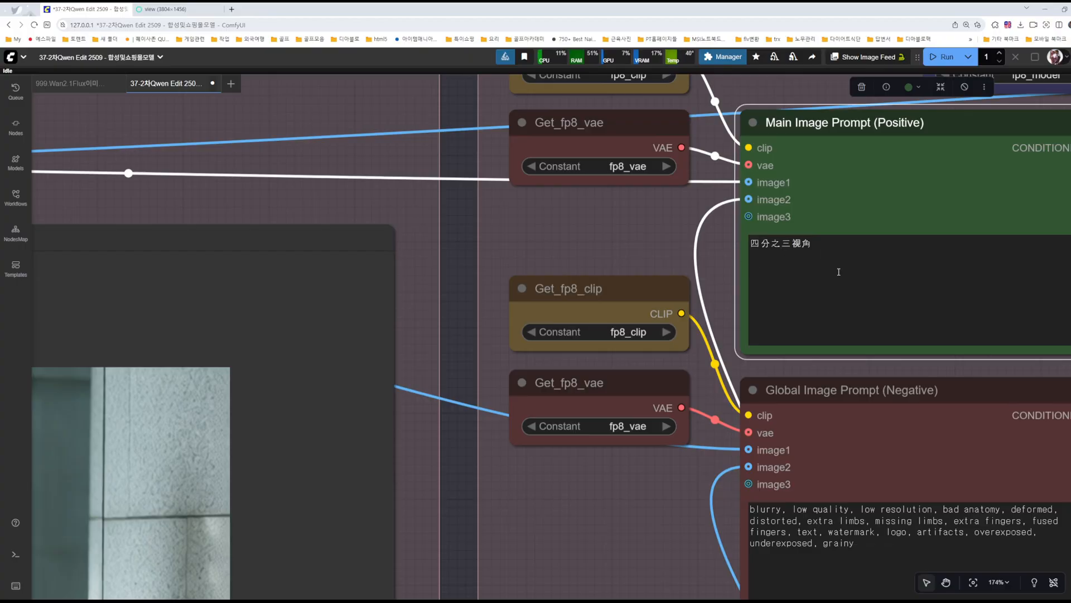
pyautogui.scroll(-10, 762, 256)
pyautogui.scroll(5, 814, 270)
pyautogui.scroll(-4, 814, 270)
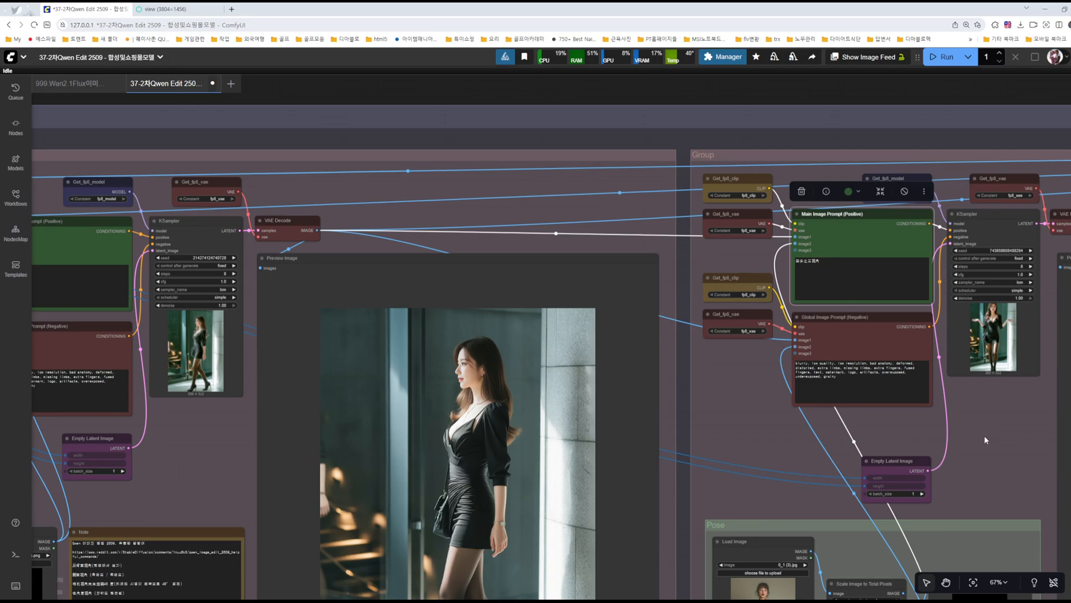
# - Compare the third group's pose reference and skeleton with its generated image, and review the results of Main4's first two groups
pyautogui.moveTo(984, 435); pyautogui.dragTo(698, 245)
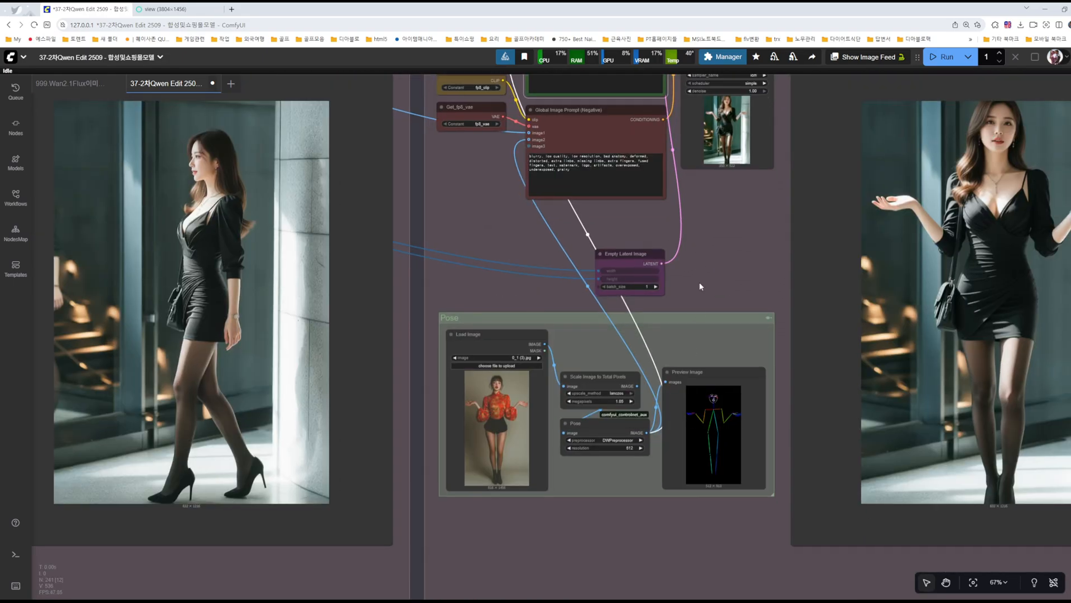
pyautogui.hscroll(5, 698, 282)
pyautogui.scroll(3, 698, 282)
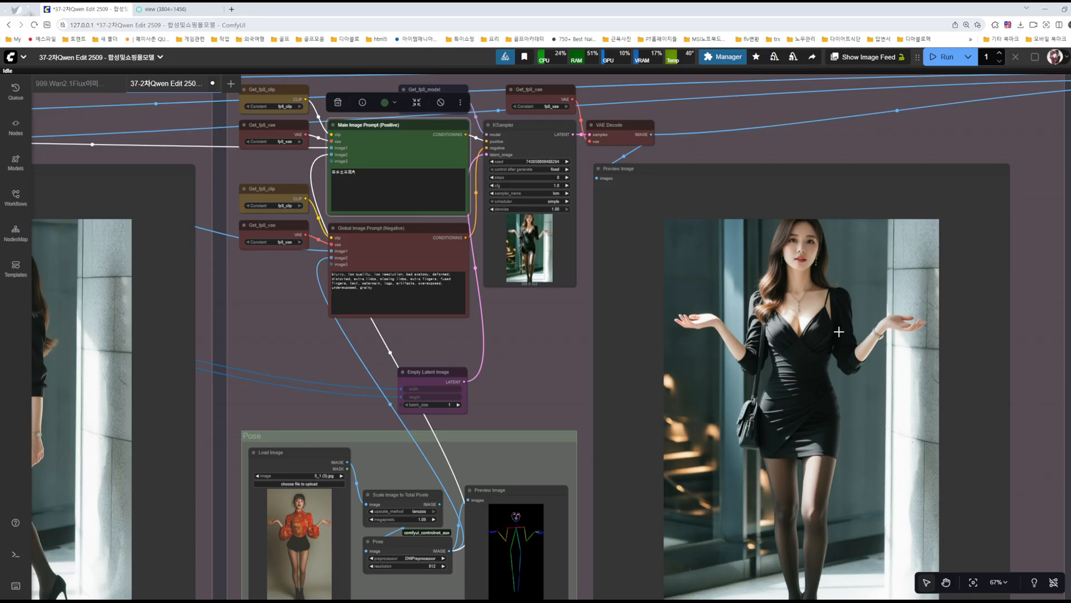
pyautogui.scroll(-6, 838, 332)
pyautogui.hscroll(-8, 500, 337)
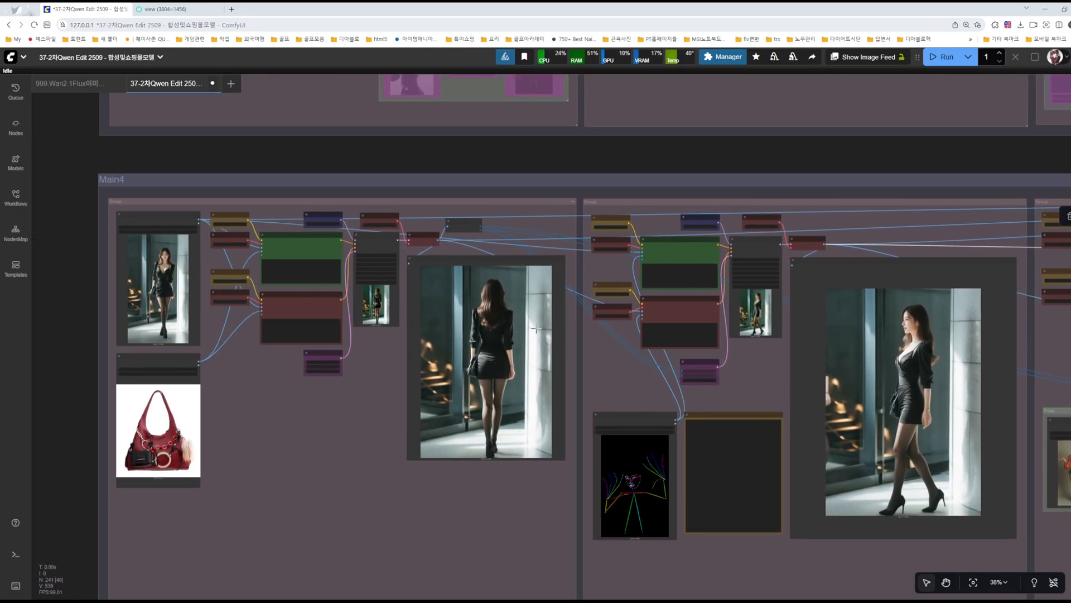
# - Examine the two source photos and the generated dress image in the first group of Main2
pyautogui.scroll(4, 527, 384)
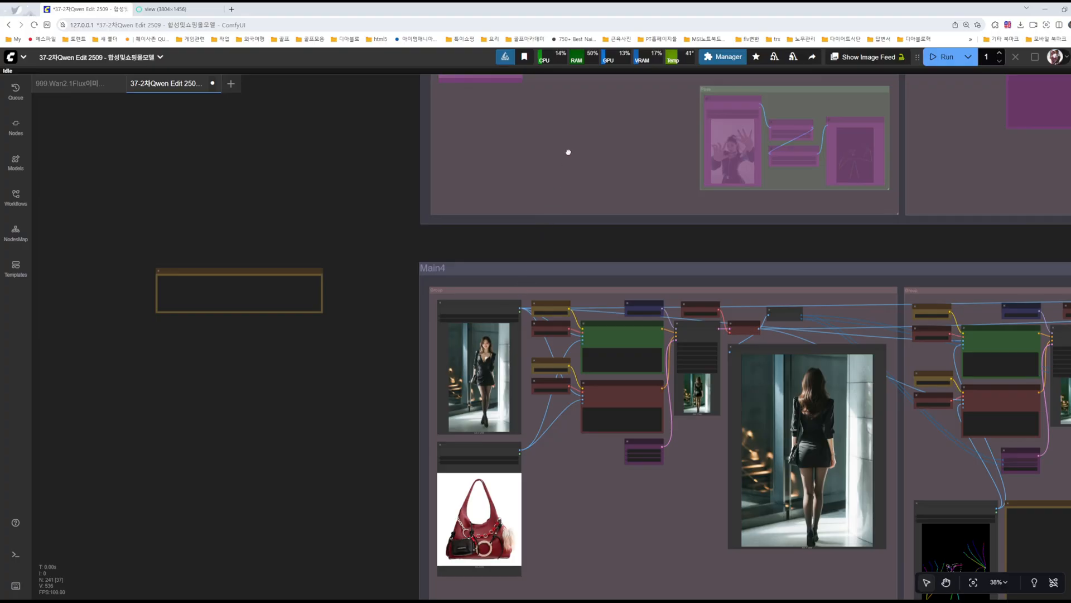
pyautogui.scroll(5, 568, 152)
pyautogui.scroll(-6, 326, 223)
pyautogui.moveTo(304, 266); pyautogui.dragTo(319, 458)
pyautogui.moveTo(457, 264); pyautogui.dragTo(482, 500)
pyautogui.scroll(10, 490, 470)
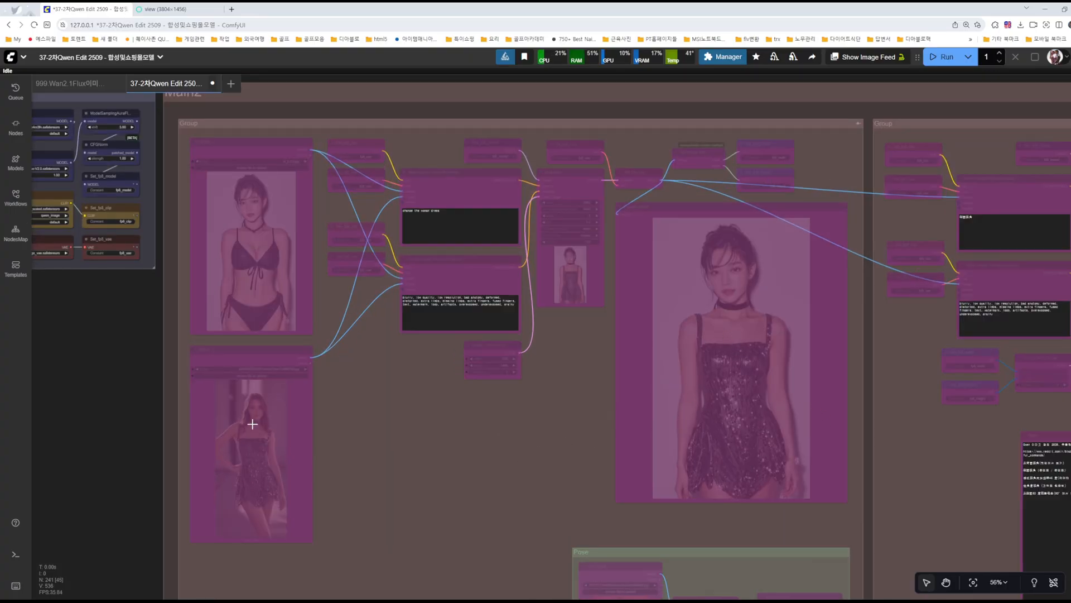
pyautogui.click(742, 332)
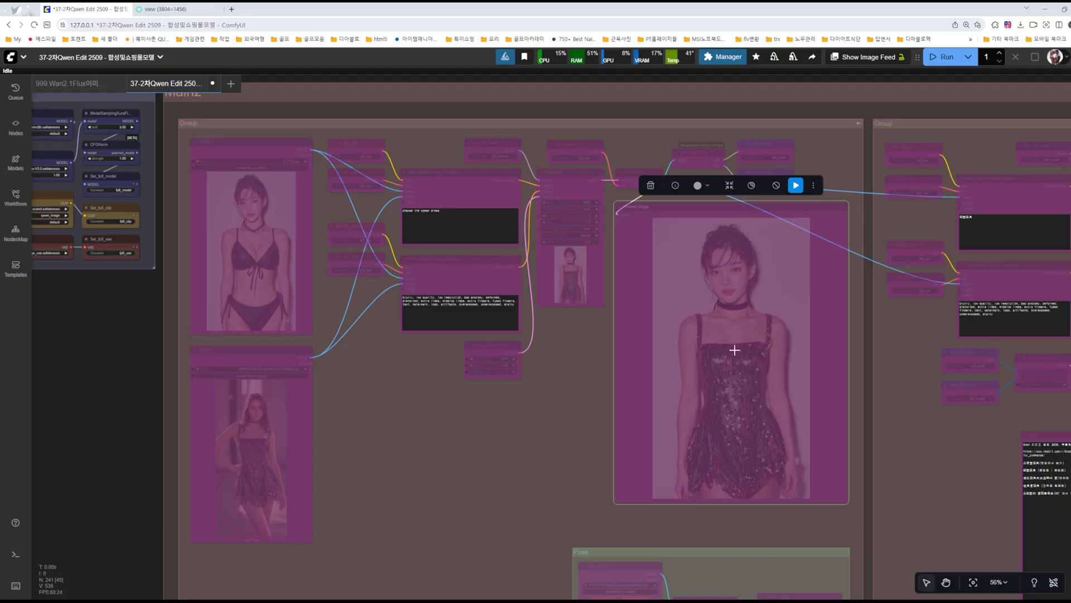
pyautogui.scroll(-7, 478, 461)
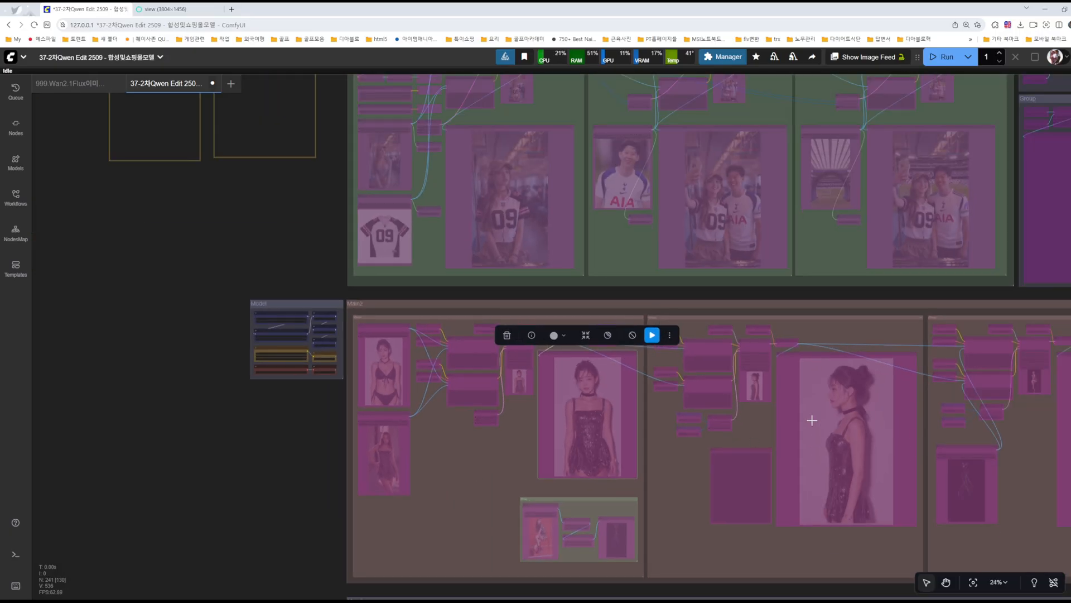
# - Review the source photos and generated views across Main4's three groups, along with its combined four-image output
pyautogui.scroll(-2, 430, 458)
pyautogui.moveTo(429, 457); pyautogui.dragTo(445, 1)
pyautogui.moveTo(301, 405); pyautogui.dragTo(269, 67)
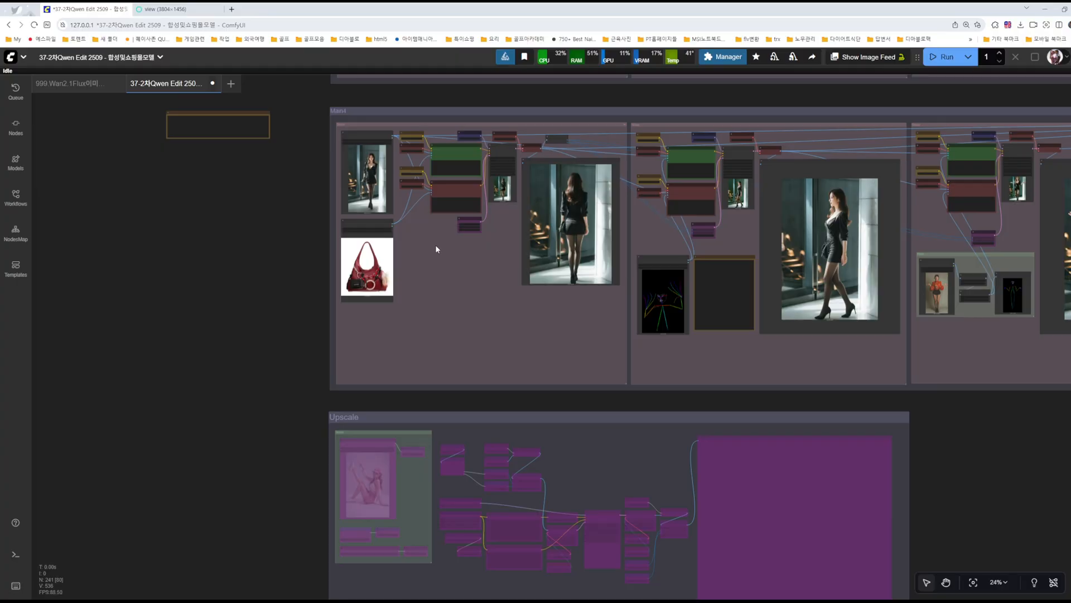
pyautogui.scroll(6, 479, 245)
pyautogui.moveTo(811, 344); pyautogui.dragTo(337, 375)
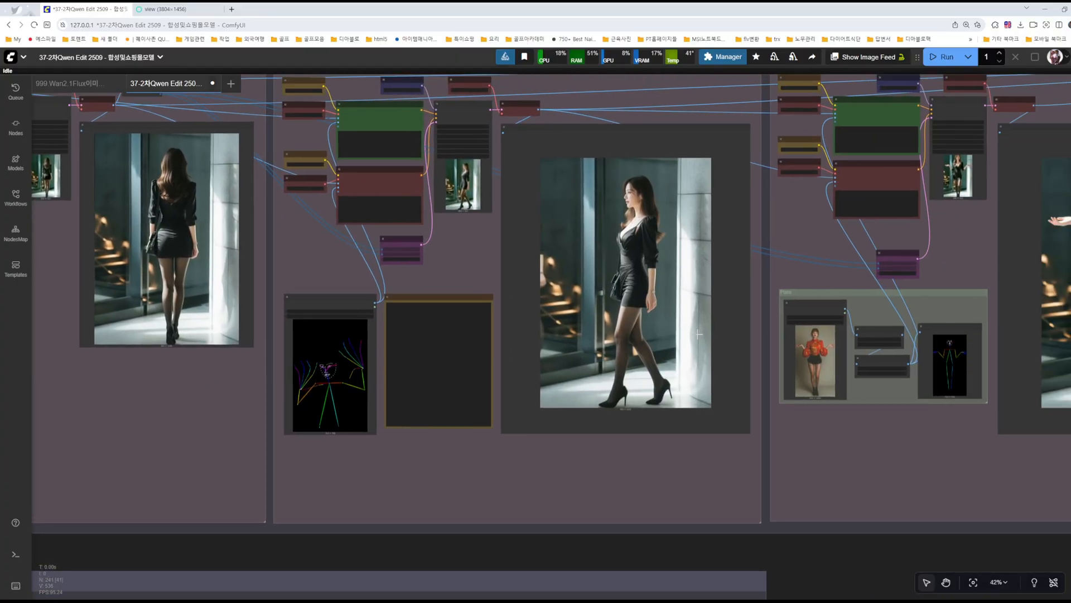
pyautogui.moveTo(915, 472); pyautogui.dragTo(552, 537)
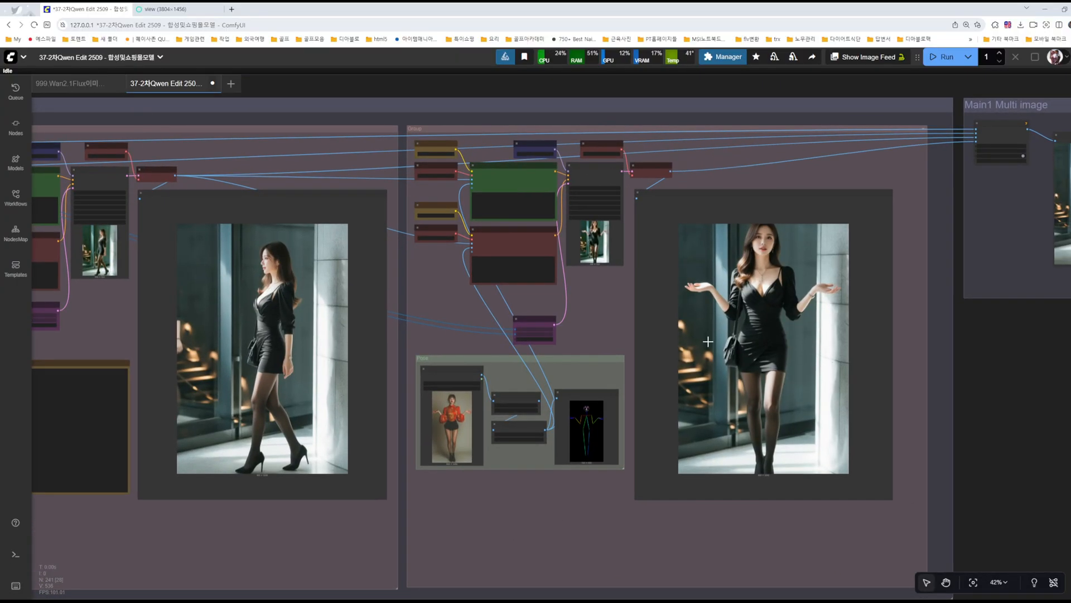
pyautogui.scroll(-5, 785, 375)
pyautogui.moveTo(979, 378); pyautogui.dragTo(799, 406)
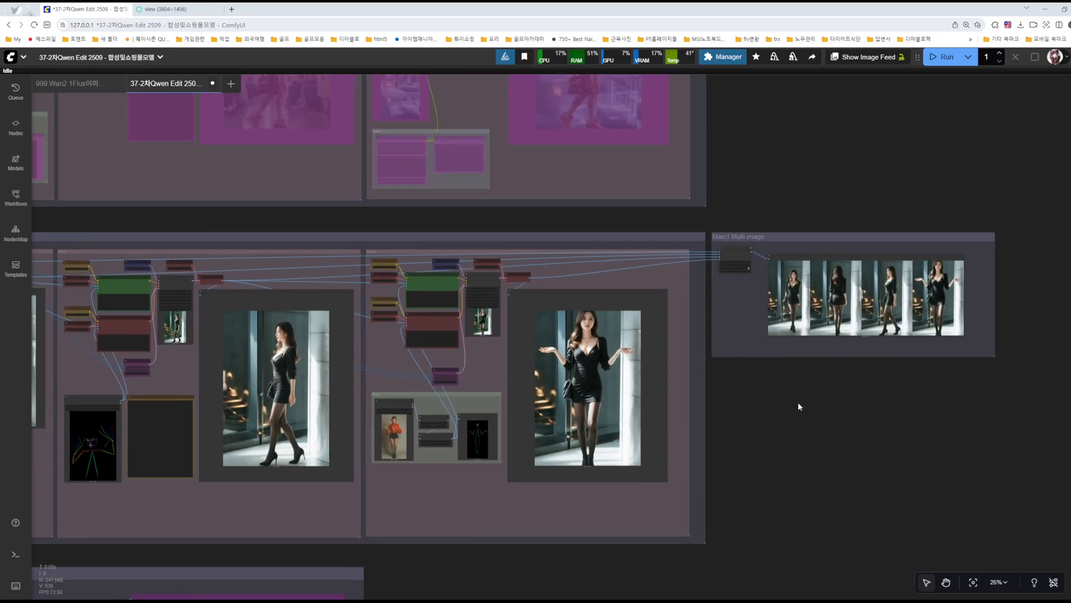
pyautogui.moveTo(801, 453); pyautogui.dragTo(910, 217)
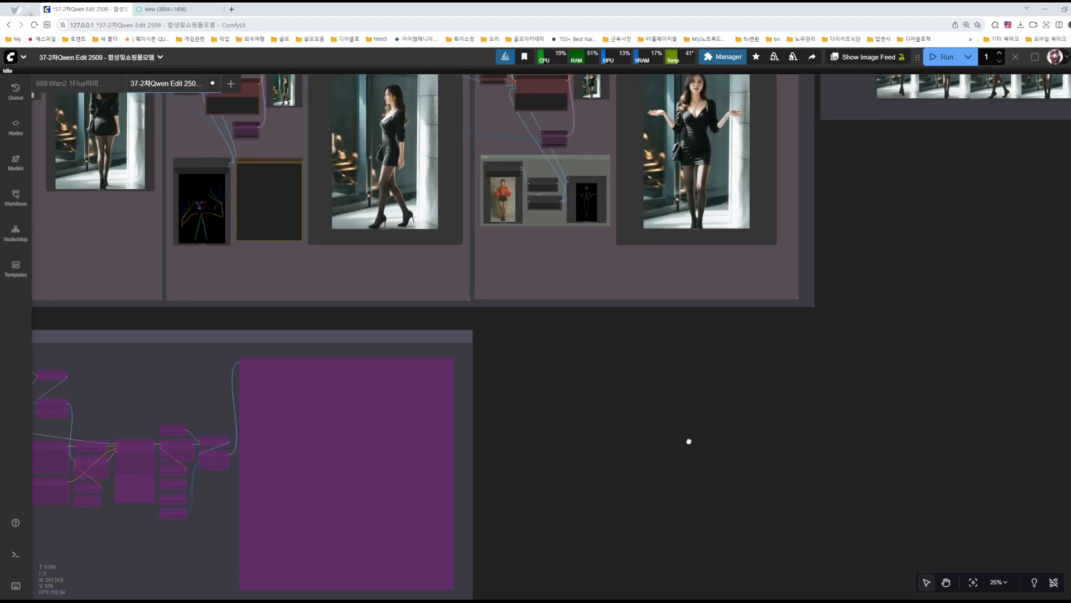
pyautogui.moveTo(690, 441); pyautogui.dragTo(838, 438)
pyautogui.moveTo(954, 265); pyautogui.dragTo(945, 467)
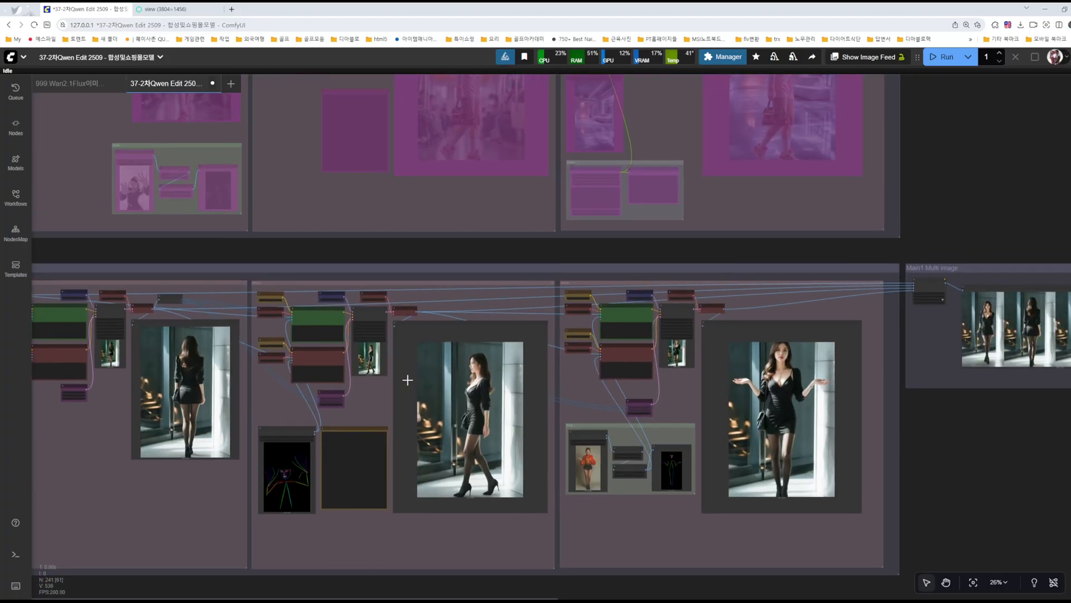
# - Inspect the face and hair detail in the side-view image of Main4's second group
pyautogui.scroll(20, 619, 323)
pyautogui.scroll(2, 619, 324)
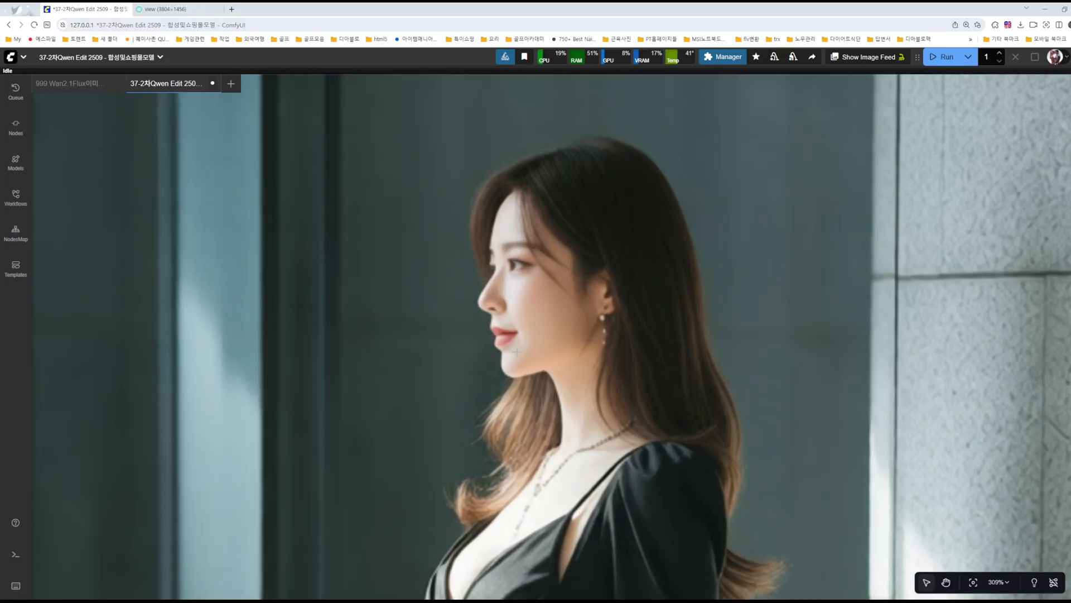
pyautogui.scroll(-3, 575, 300)
pyautogui.scroll(-20, 575, 301)
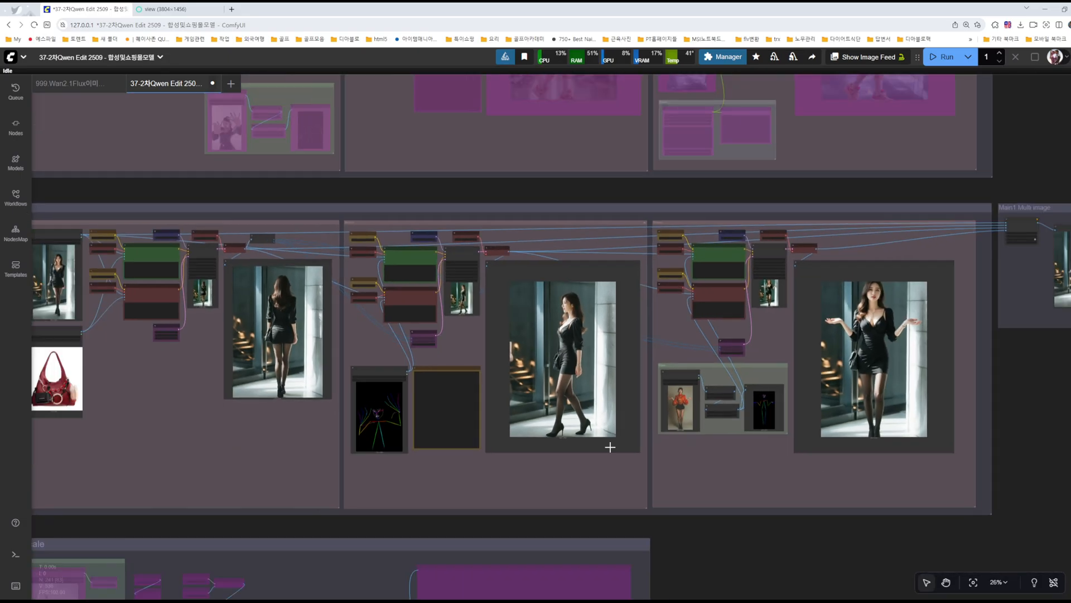
# - Move the Upscale group slightly closer to Main4 and save the workflow
pyautogui.moveTo(610, 442); pyautogui.dragTo(661, 272)
pyautogui.moveTo(782, 456); pyautogui.dragTo(823, 227)
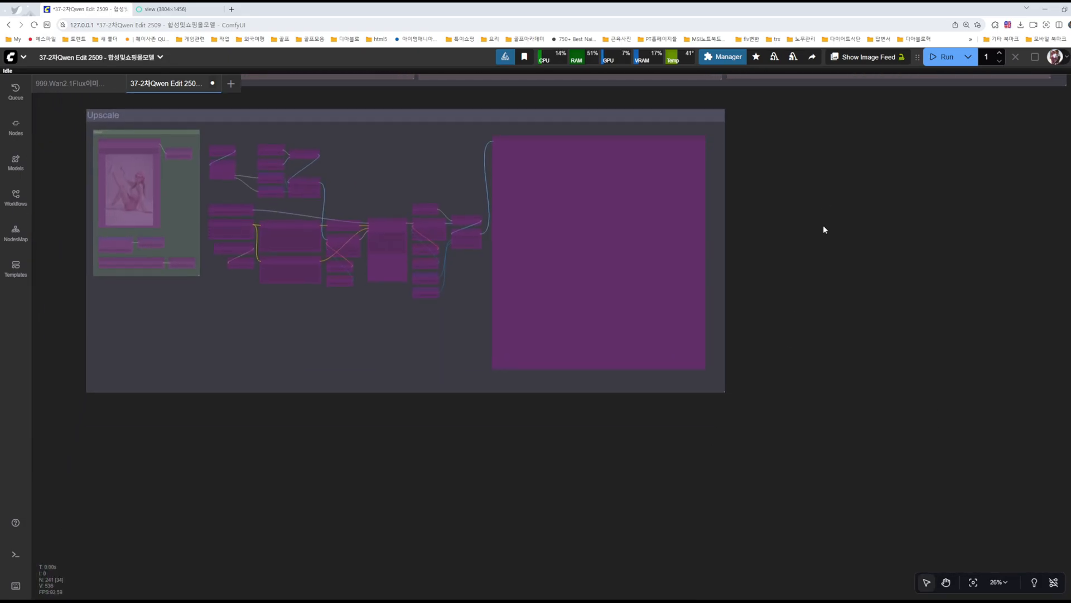
pyautogui.moveTo(569, 547); pyautogui.dragTo(659, 477)
pyautogui.scroll(-1, 585, 408)
pyautogui.moveTo(446, 160); pyautogui.dragTo(499, 321)
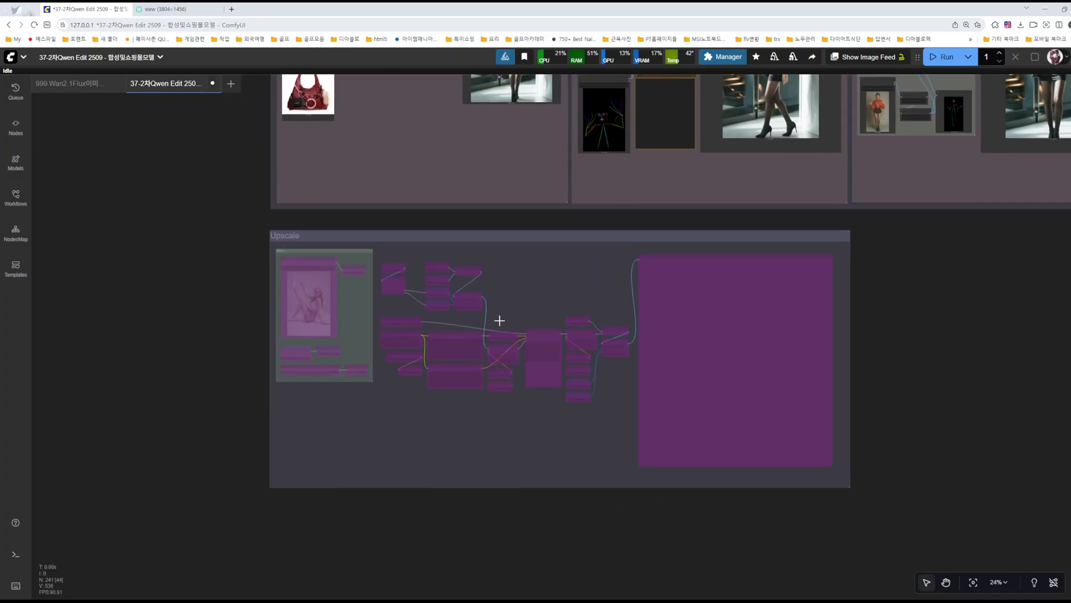
pyautogui.moveTo(483, 239); pyautogui.dragTo(483, 229)
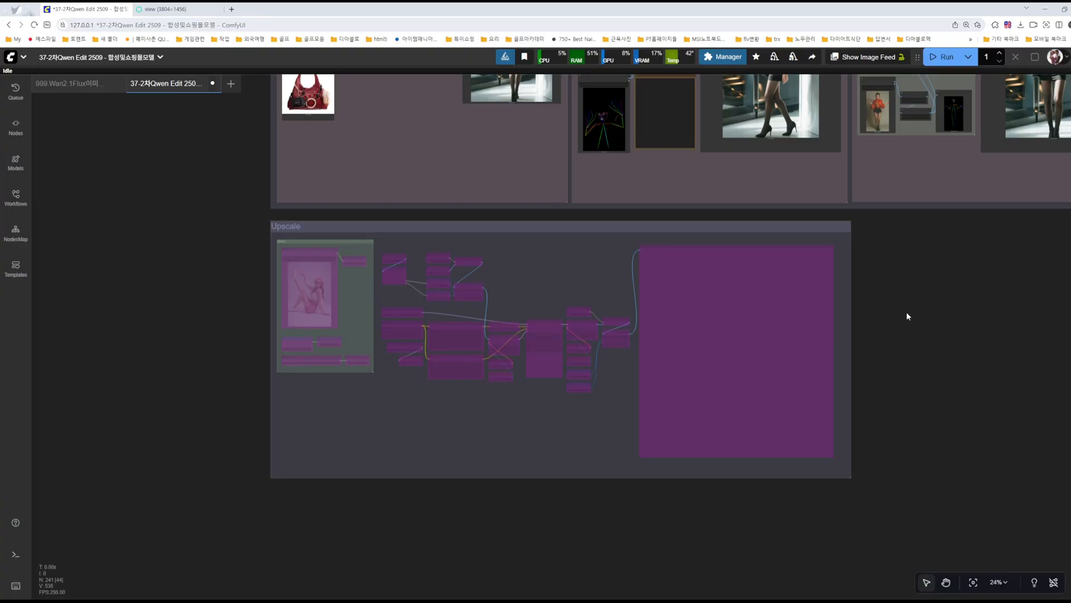
pyautogui.hotkey('ctrl', 's')
# - Switch to the 999.Wan2.1Flux이미지업스케일 workflow and examine its upscaling groups, including the prompt and Scale Down To Size nodes
pyautogui.scroll(3, 906, 310)
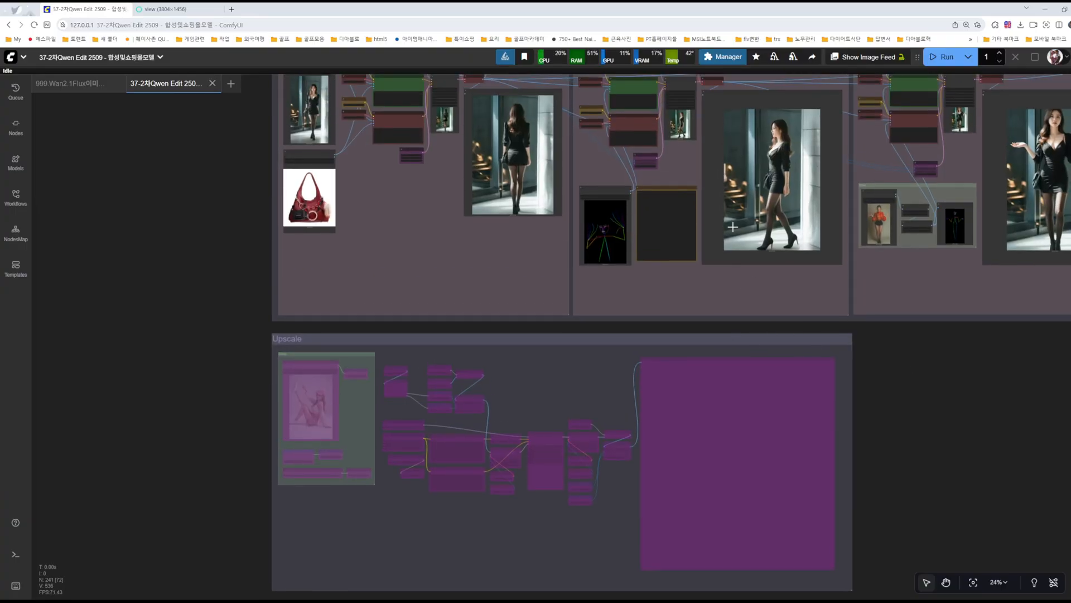
pyautogui.click(71, 89)
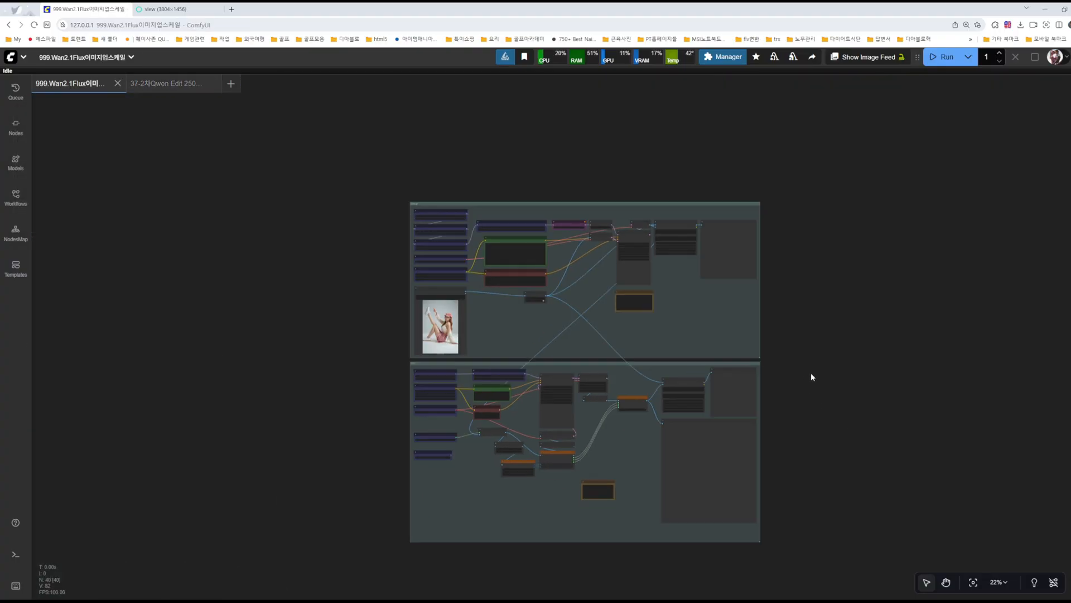
pyautogui.moveTo(824, 360); pyautogui.dragTo(784, 393)
pyautogui.scroll(6, 482, 332)
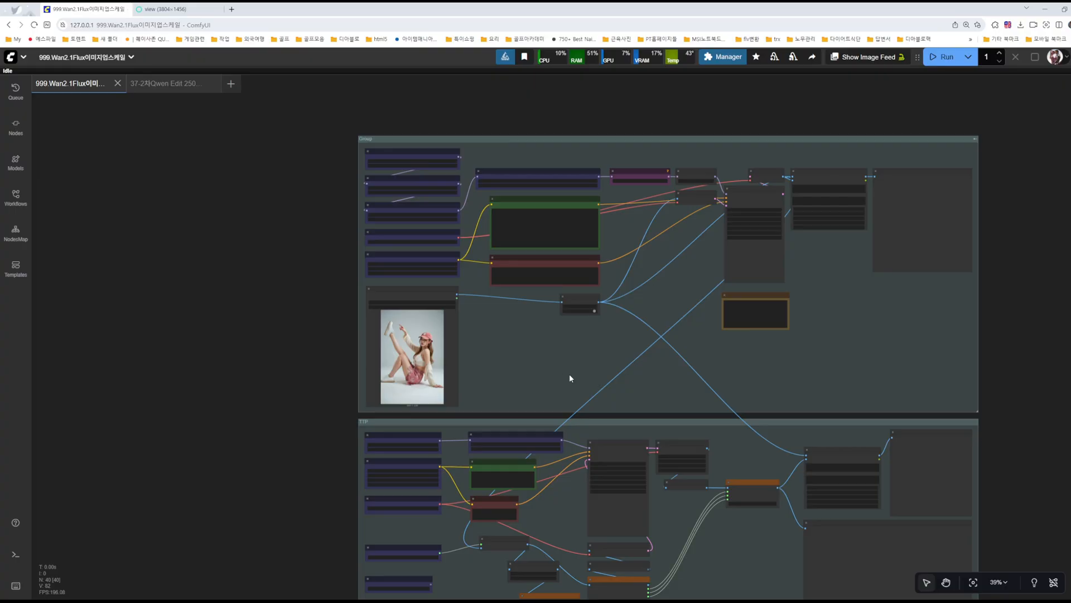
pyautogui.moveTo(568, 375); pyautogui.dragTo(454, 273)
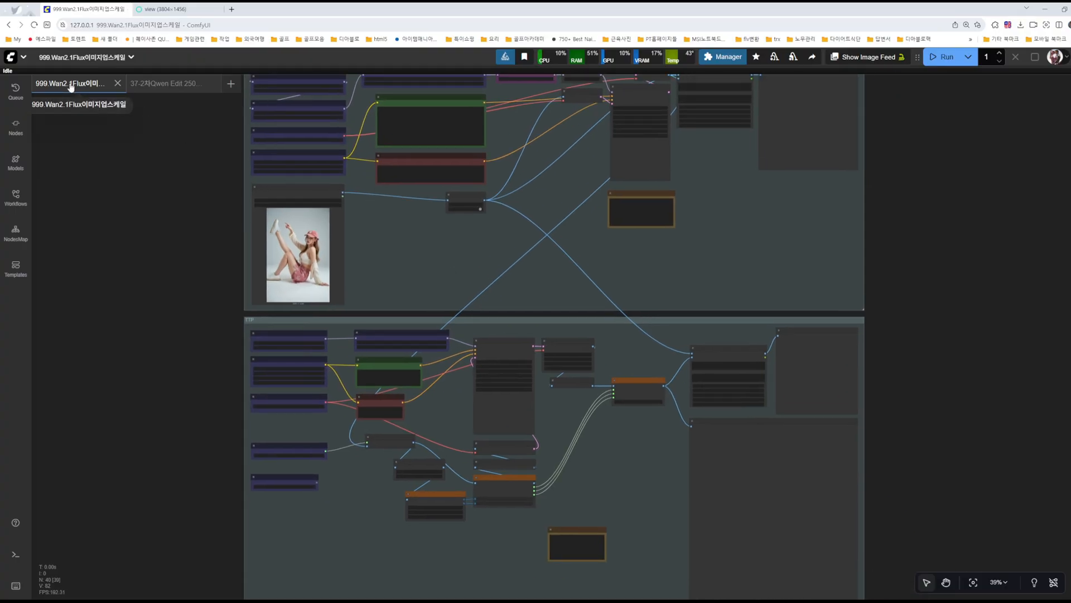
pyautogui.moveTo(770, 452); pyautogui.dragTo(761, 357)
pyautogui.moveTo(747, 212); pyautogui.dragTo(854, 418)
pyautogui.scroll(7, 496, 214)
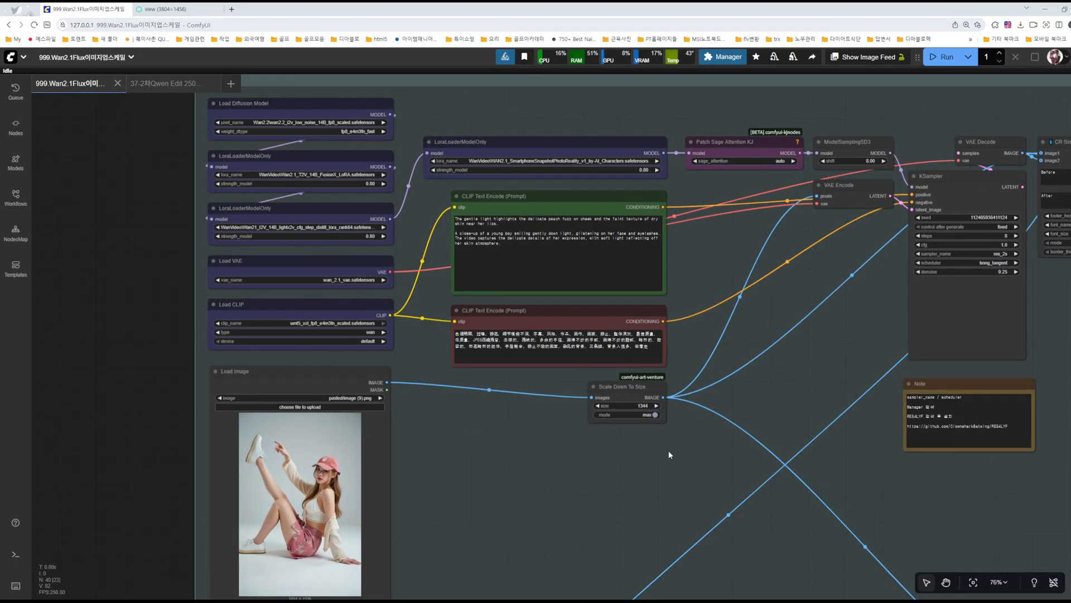
pyautogui.scroll(6, 670, 452)
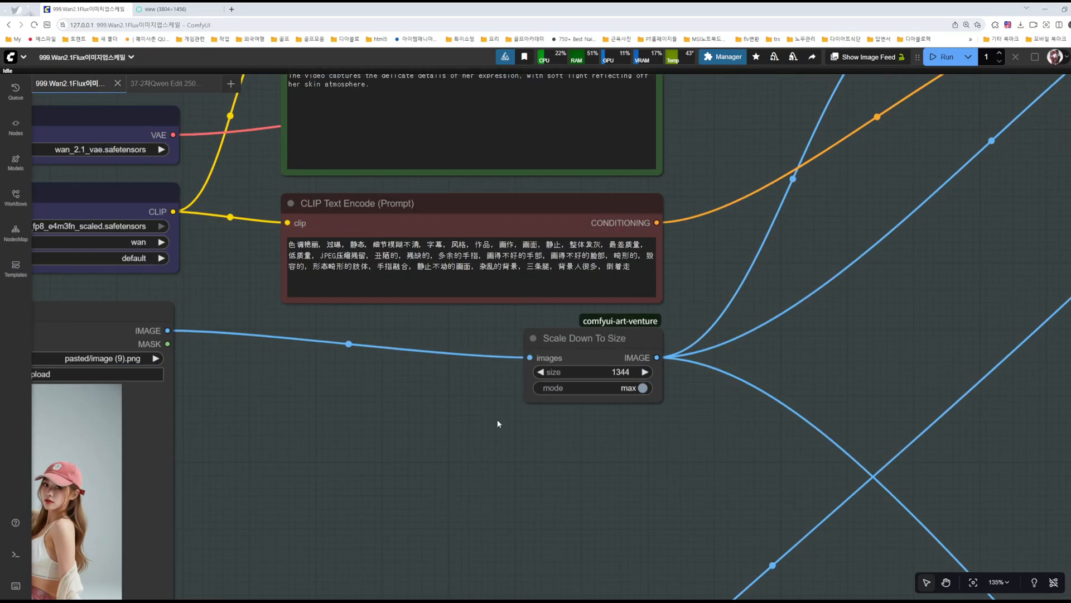
pyautogui.scroll(-12, 497, 420)
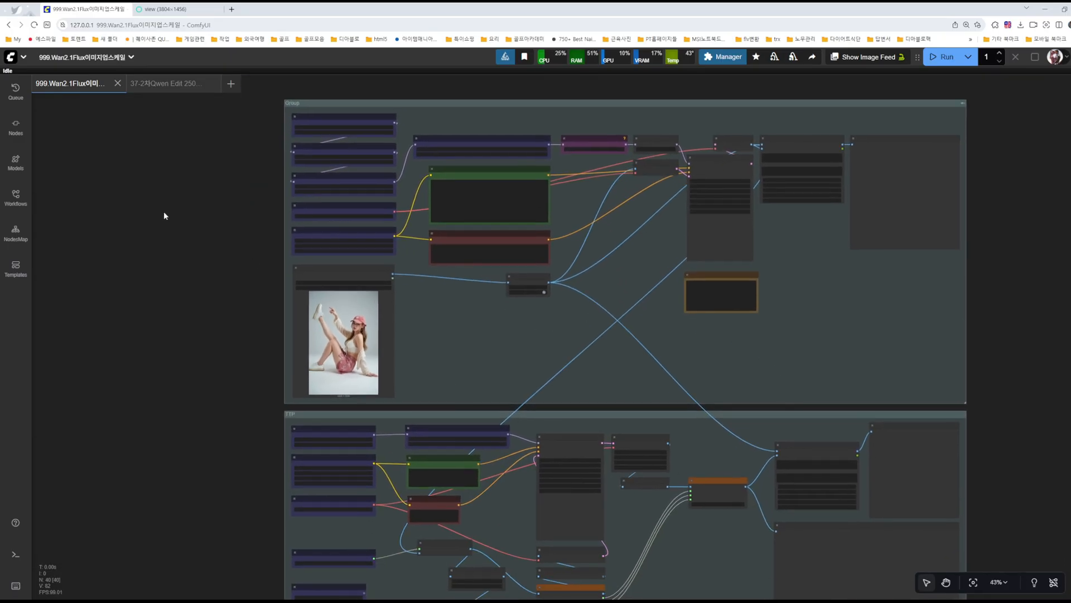
# - Return to the 37-2차Qwen Edit 2509 workflow and bypass the Main4 row together with its multi-image group
pyautogui.click(165, 83)
pyautogui.scroll(-5, 811, 414)
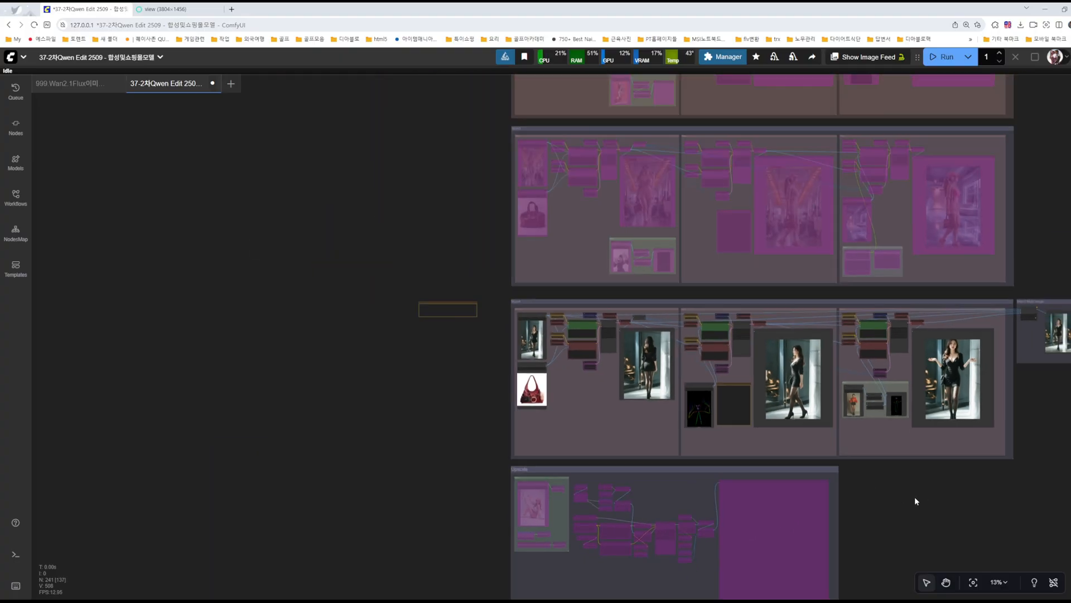
pyautogui.scroll(-1, 915, 501)
pyautogui.moveTo(880, 512); pyautogui.dragTo(756, 517)
pyautogui.moveTo(954, 463); pyautogui.dragTo(934, 452)
pyautogui.scroll(5, 932, 422)
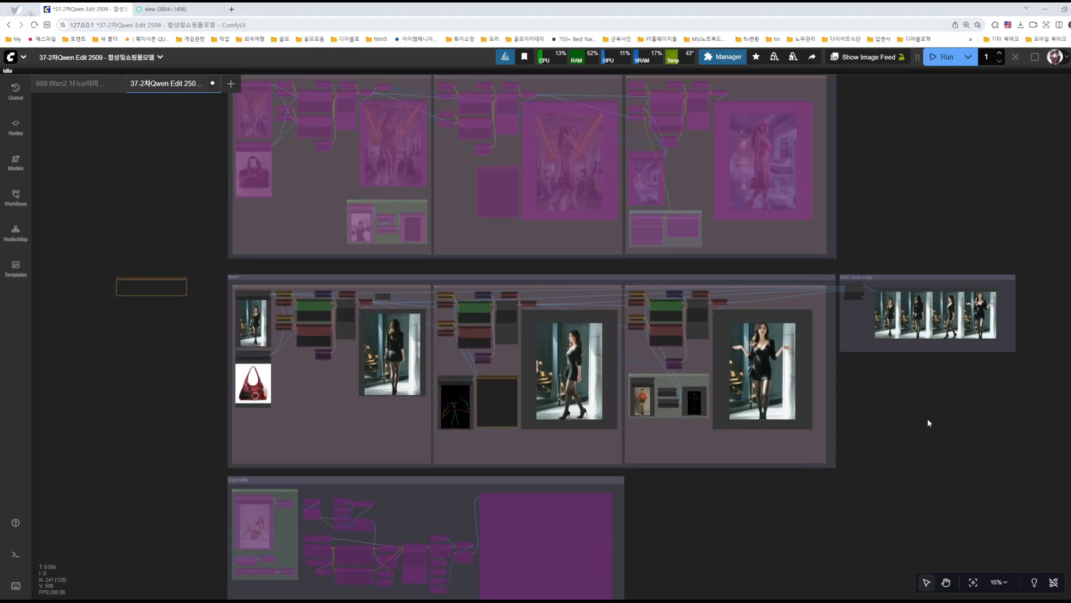
pyautogui.scroll(-3, 926, 397)
pyautogui.scroll(-1, 966, 416)
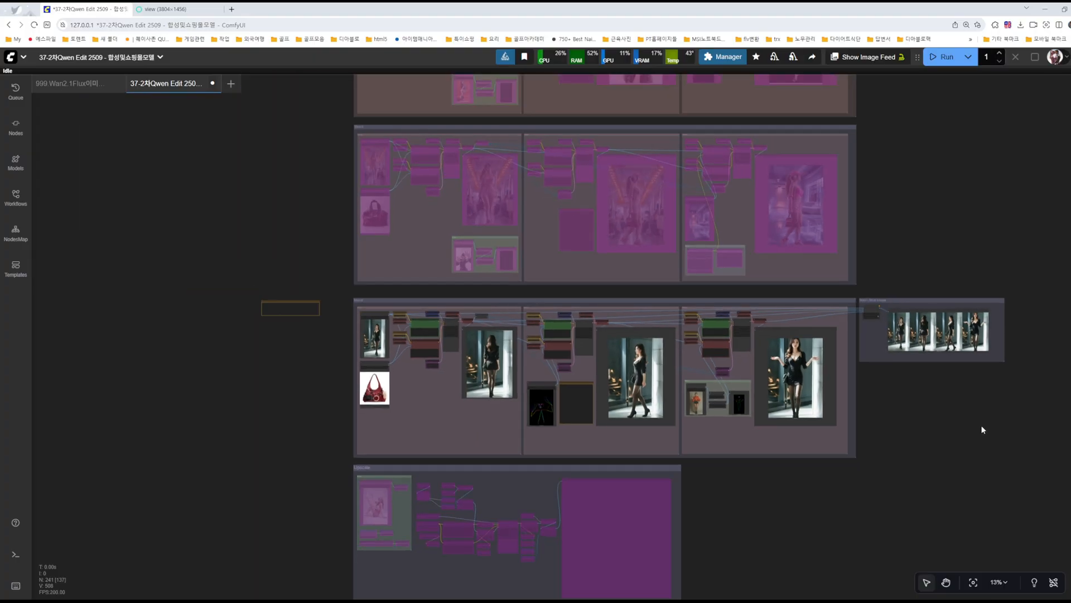
pyautogui.moveTo(972, 282); pyautogui.dragTo(293, 430)
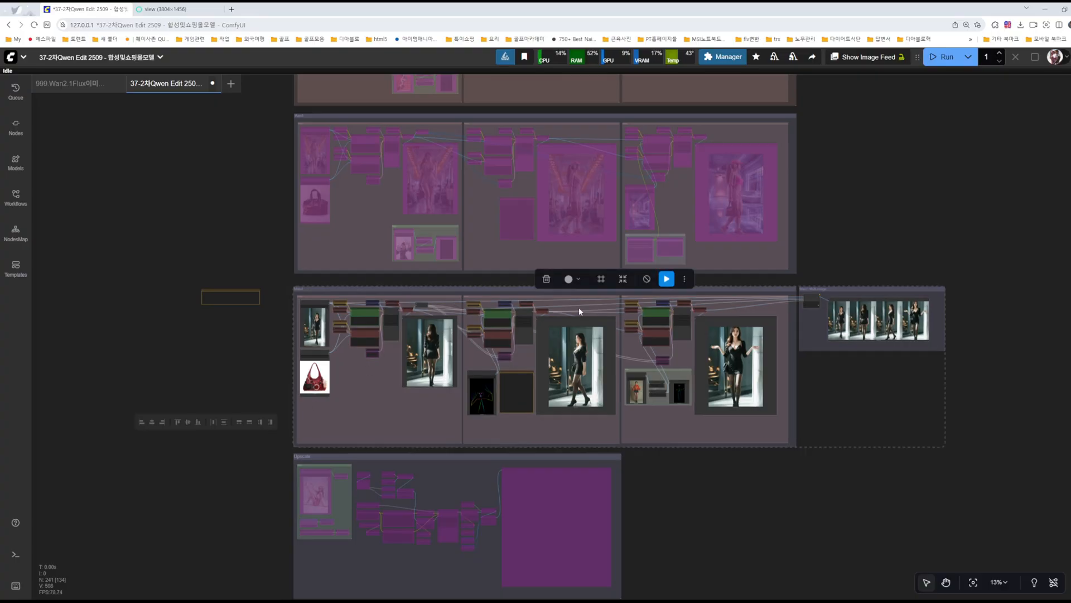
pyautogui.click(647, 278)
pyautogui.click(886, 166)
# - Re-enable the Main1 row and its two adjoining multi-image groups by removing their bypass
pyautogui.scroll(7, 887, 170)
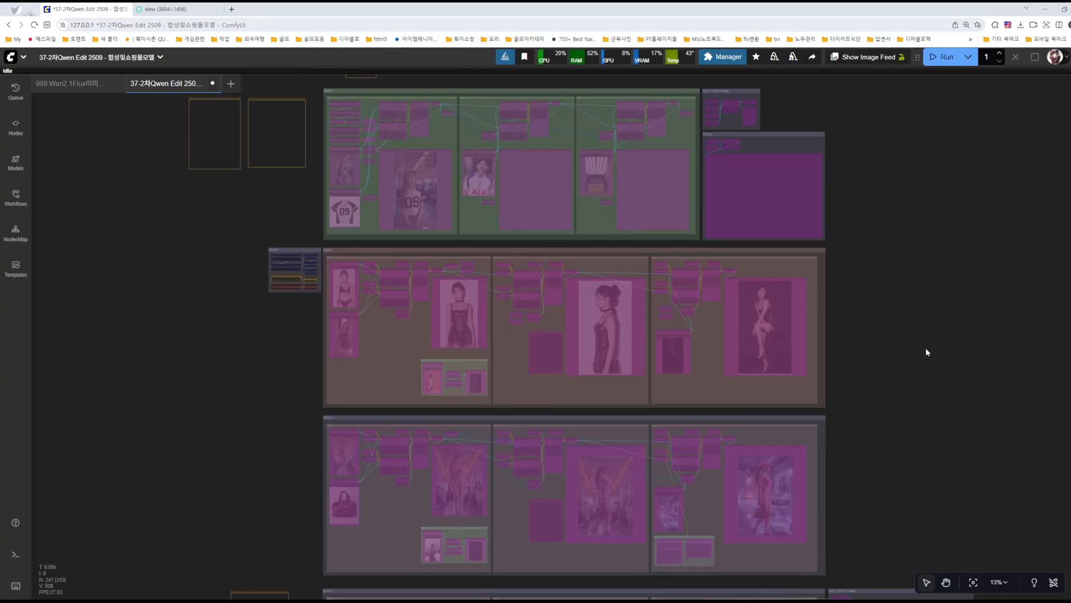
pyautogui.moveTo(341, 165); pyautogui.dragTo(885, 325)
pyautogui.click(627, 165)
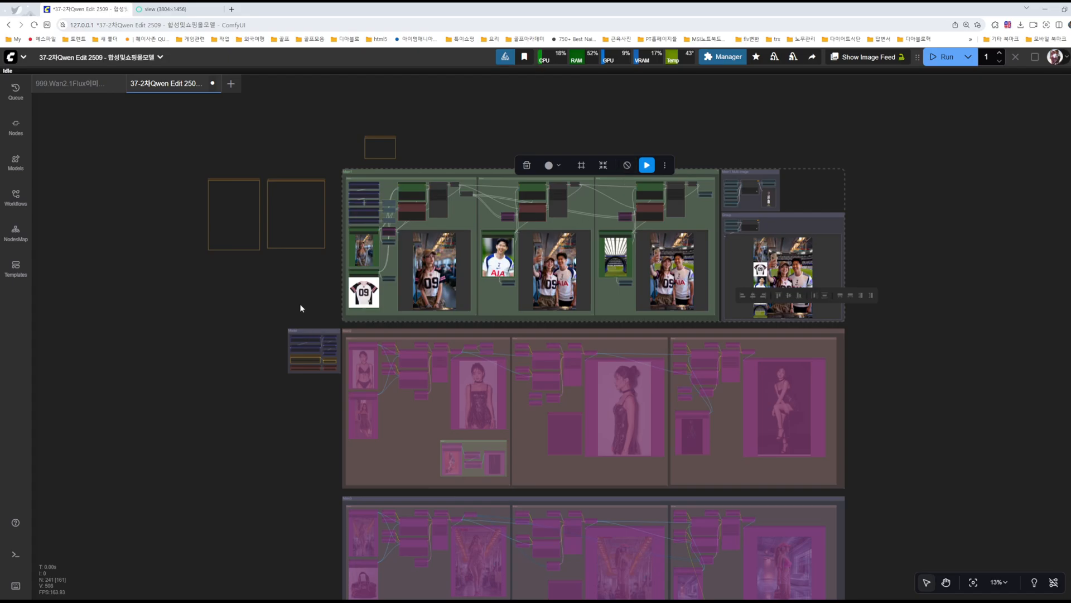
# - Bypass all nodes in the Model group beside Main2
pyautogui.scroll(11, 301, 310)
pyautogui.moveTo(223, 349); pyautogui.dragTo(441, 537)
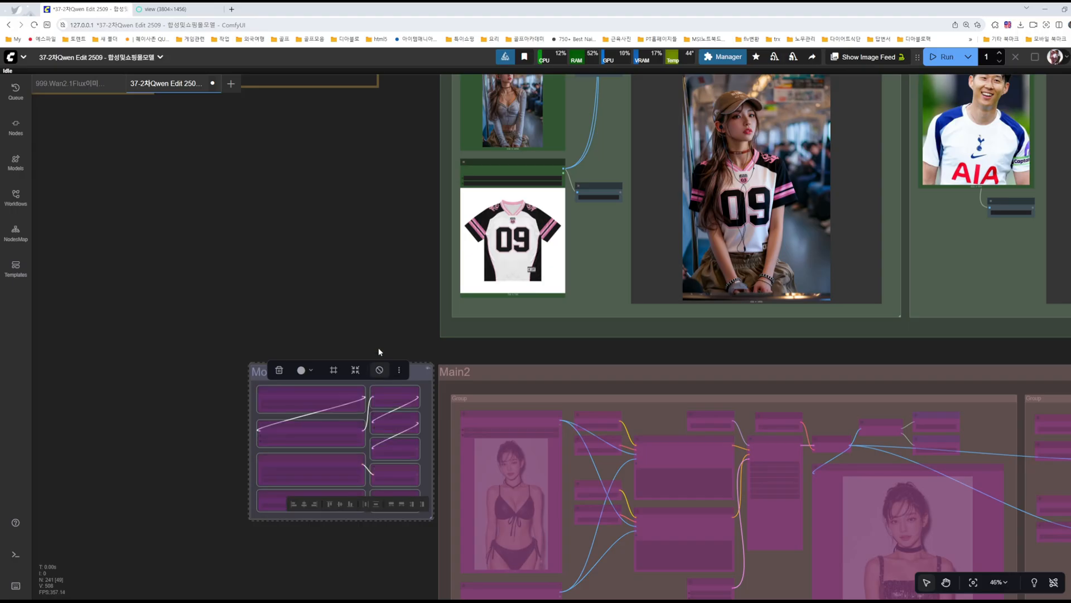
pyautogui.click(383, 282)
# - Look over the Main1, Model, Main2 and Main3 groups to check which are active or bypassed
pyautogui.scroll(-6, 385, 276)
pyautogui.moveTo(374, 274); pyautogui.dragTo(217, 430)
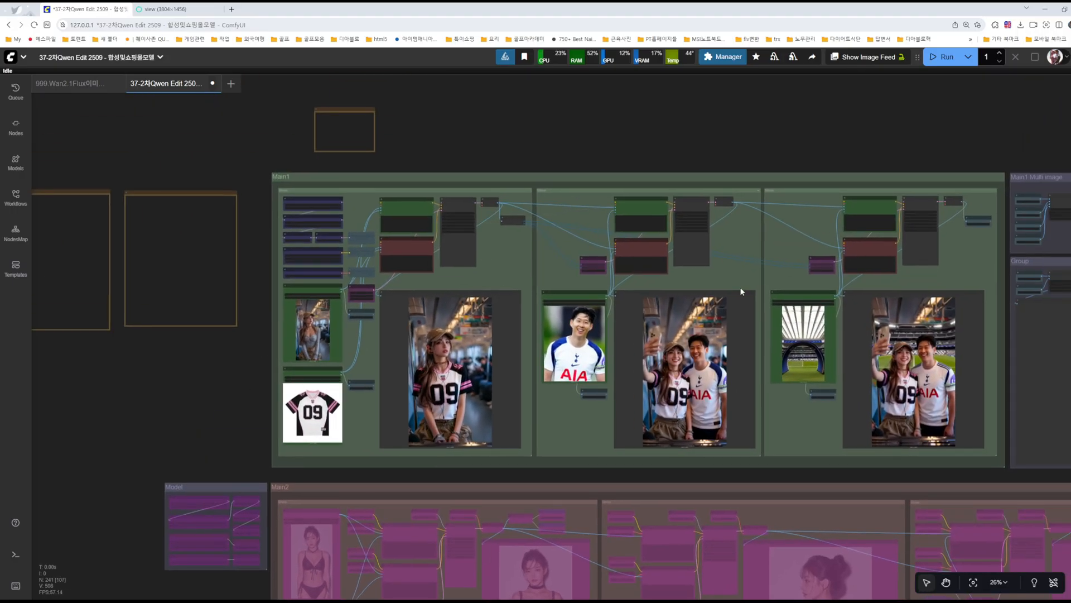
pyautogui.moveTo(907, 135); pyautogui.dragTo(850, 107)
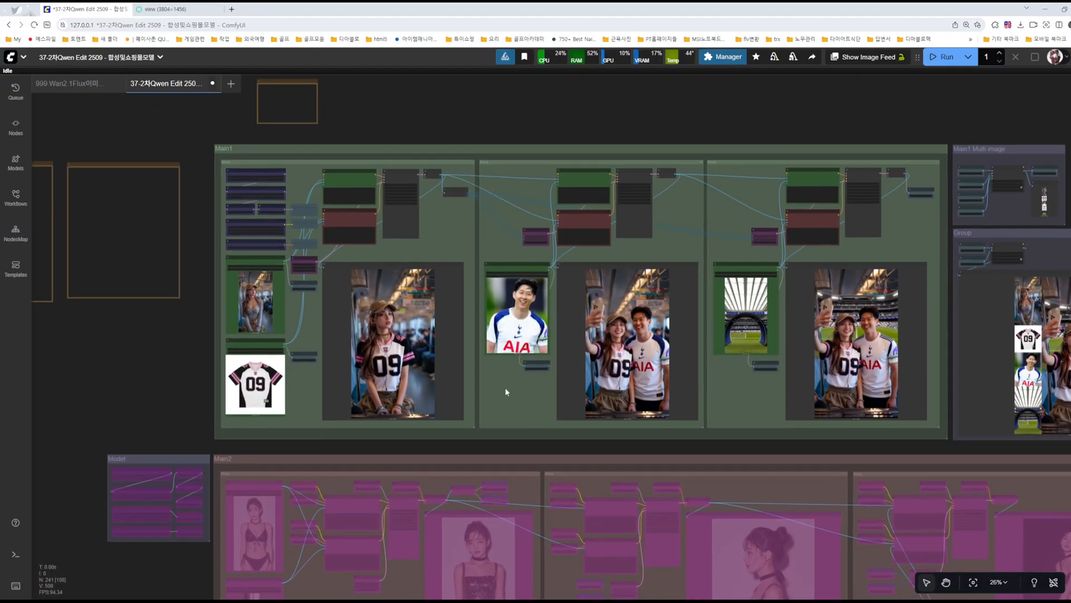
pyautogui.moveTo(505, 389); pyautogui.dragTo(560, 201)
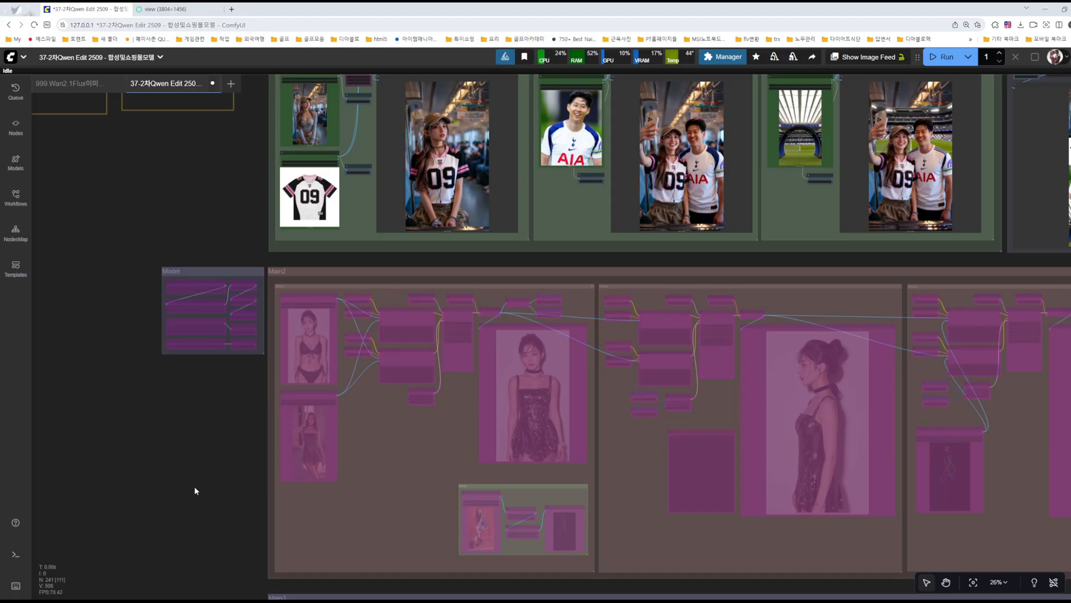
pyautogui.moveTo(195, 490); pyautogui.dragTo(244, 323)
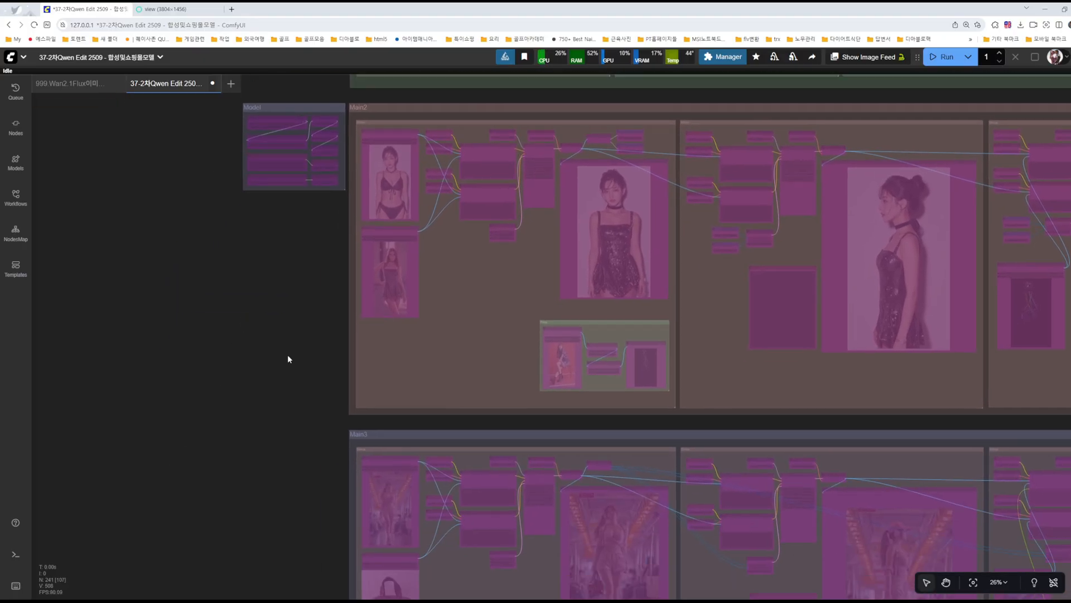
pyautogui.moveTo(290, 357); pyautogui.dragTo(232, 310)
pyautogui.moveTo(246, 413); pyautogui.dragTo(224, 233)
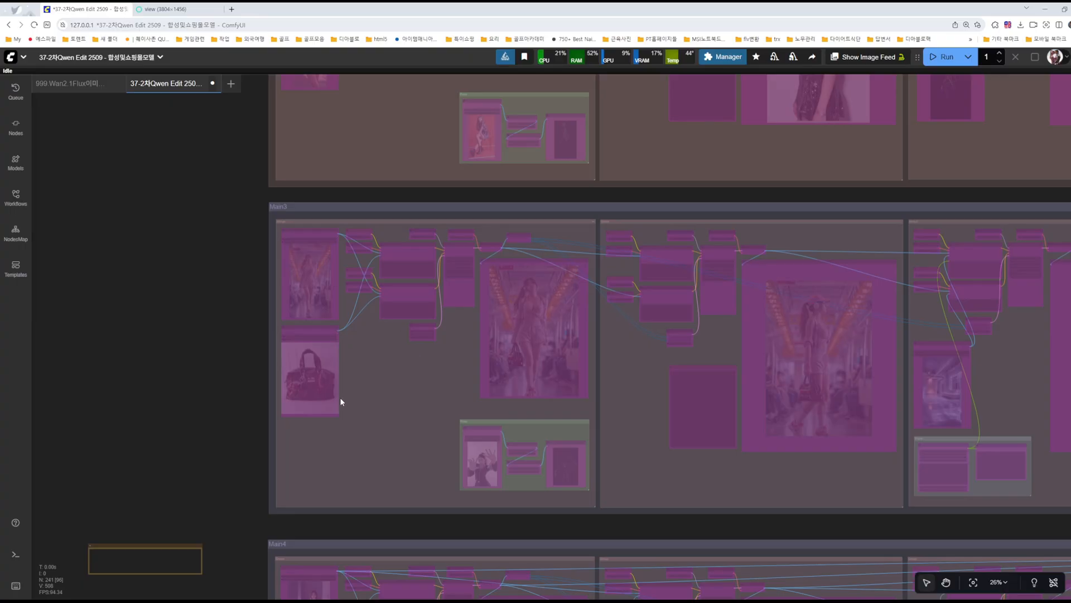
pyautogui.scroll(8, 223, 497)
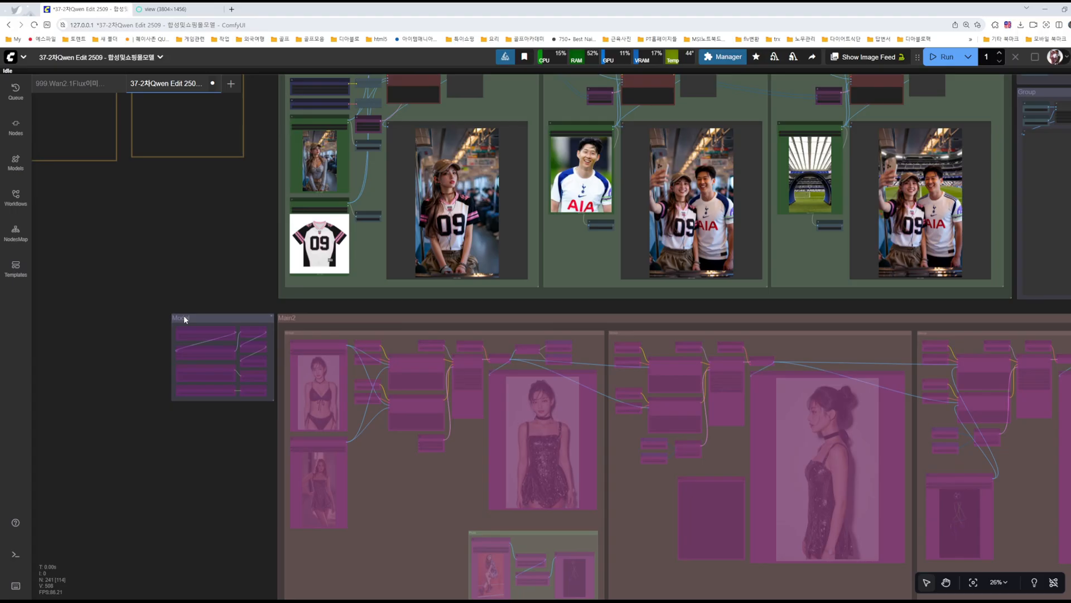
pyautogui.scroll(4, 260, 400)
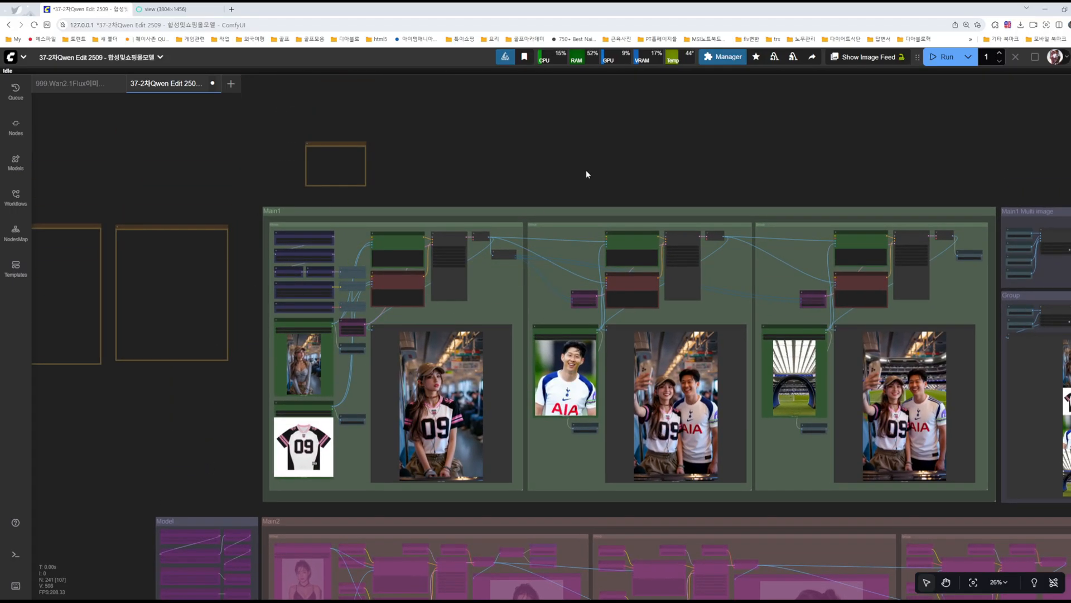
# - Save the workflow and compare the generated images in Main1's first two groups with their source photos
pyautogui.hotkey('ctrl', 's')
pyautogui.moveTo(664, 170); pyautogui.dragTo(545, 153)
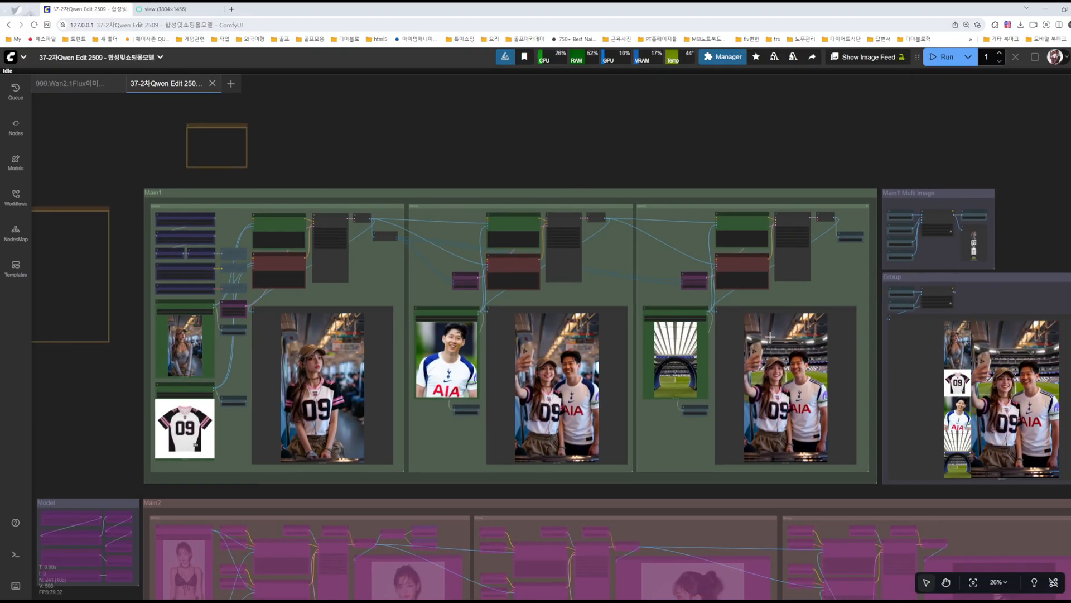
pyautogui.scroll(6, 334, 387)
pyautogui.scroll(4, 335, 387)
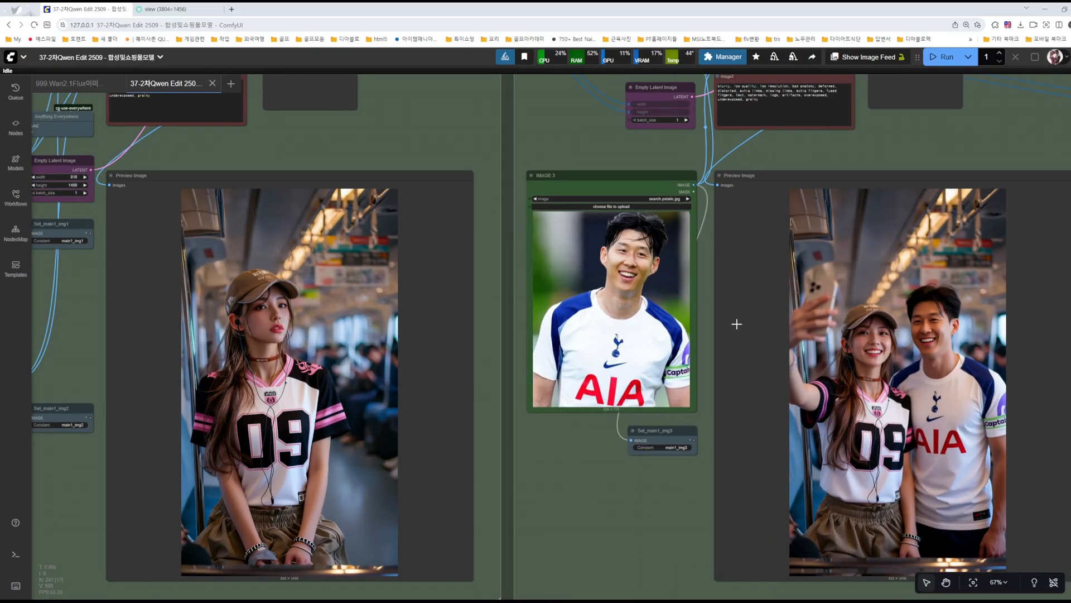
pyautogui.scroll(-4, 910, 387)
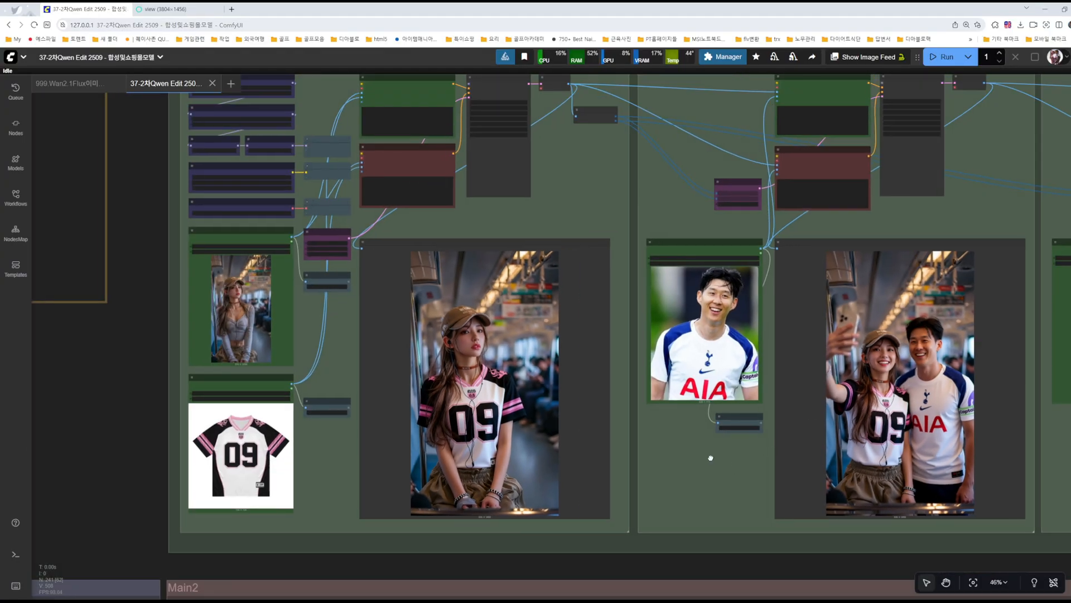
# - Compare the IMAGE 3 source photo in Main1's second group with the selfie composite and the neighbouring groups' images
pyautogui.moveTo(710, 457); pyautogui.dragTo(588, 456)
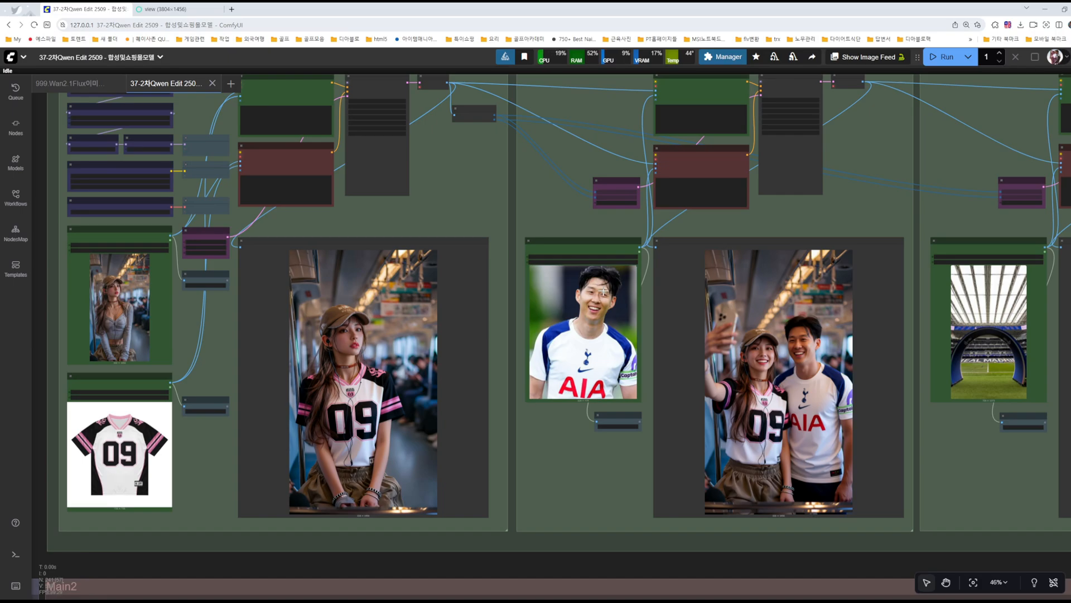
pyautogui.scroll(13, 604, 292)
pyautogui.scroll(-5, 498, 359)
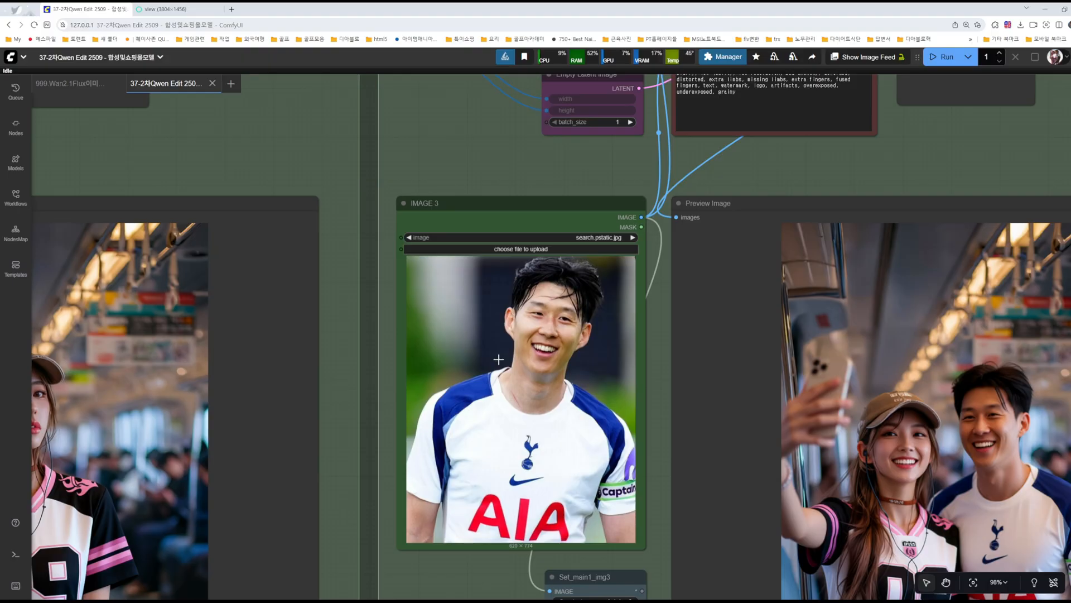
pyautogui.scroll(-8, 498, 359)
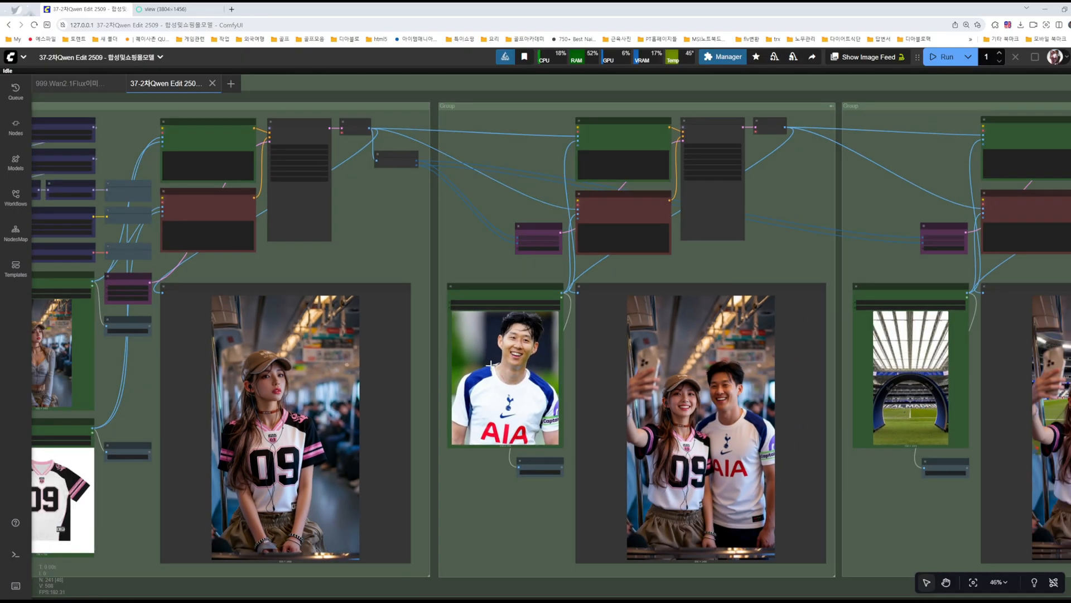
pyautogui.scroll(11, 772, 420)
pyautogui.scroll(-9, 672, 392)
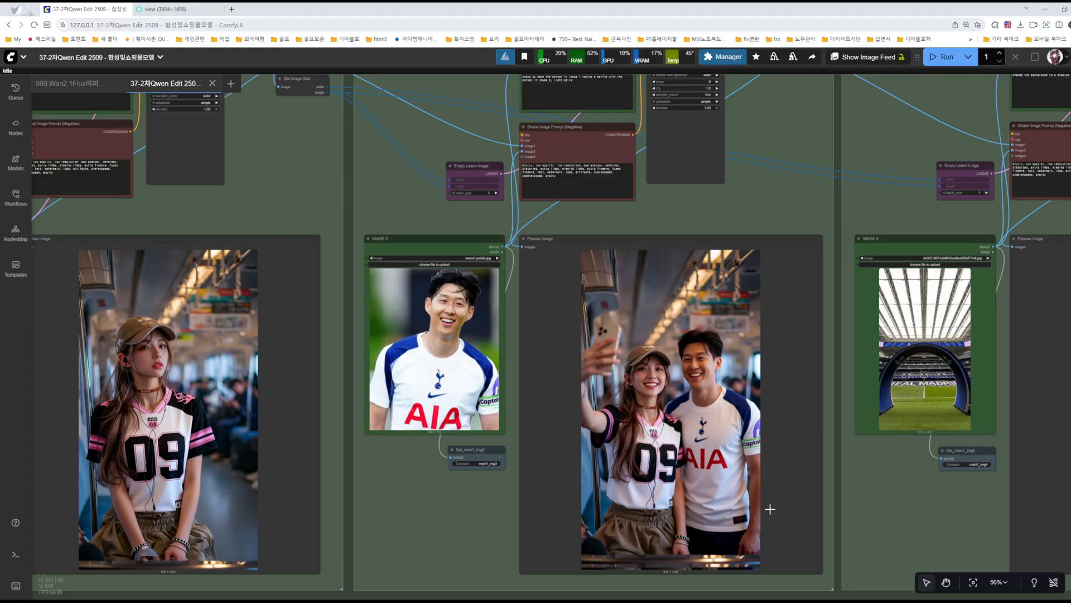
pyautogui.scroll(-1, 893, 491)
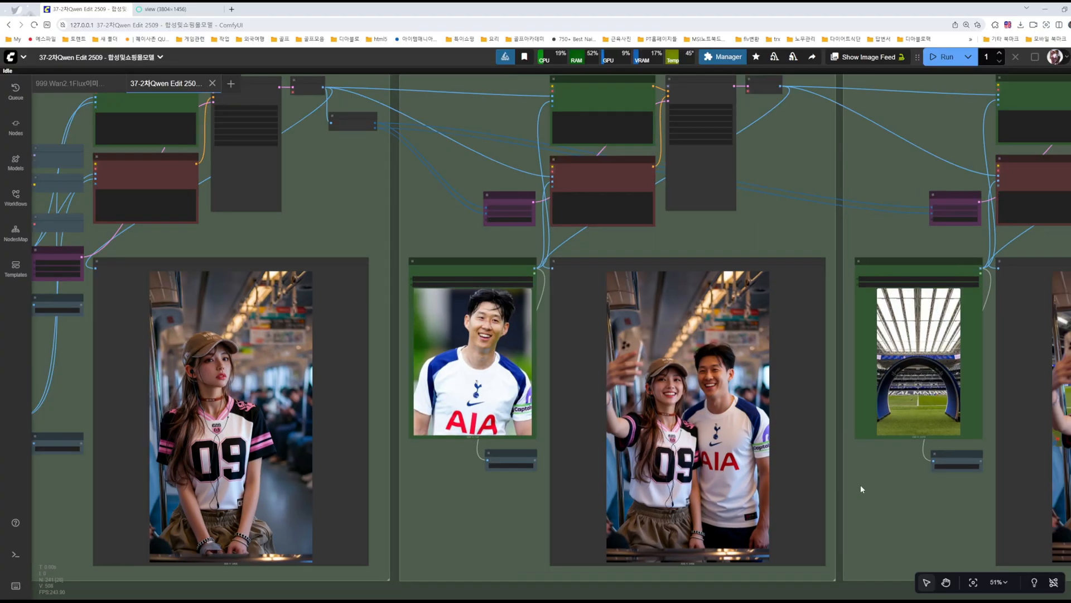
pyautogui.moveTo(893, 491); pyautogui.dragTo(1059, 507)
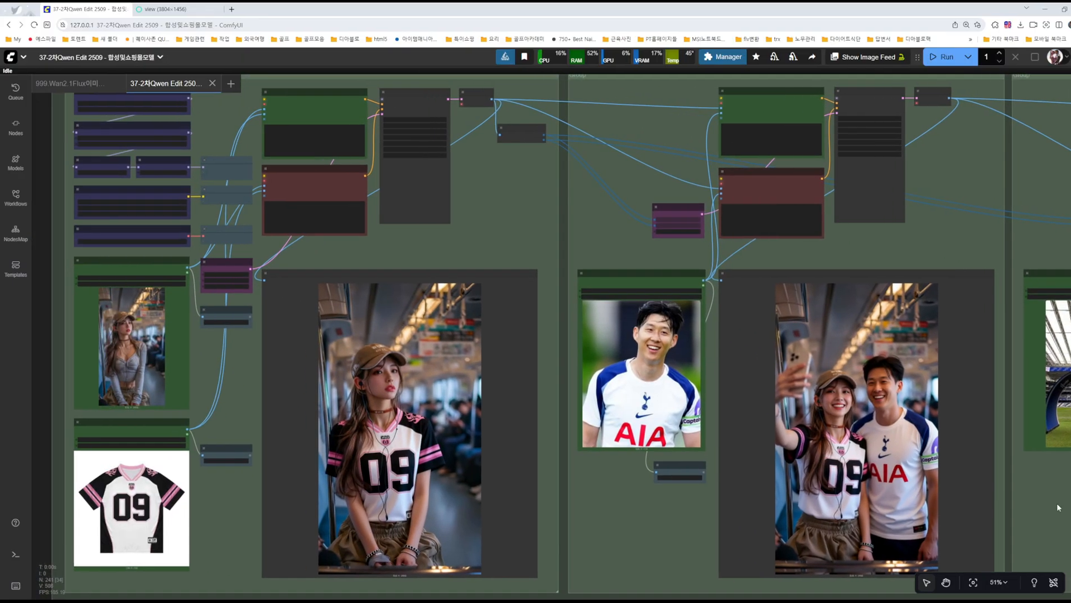
# - Try detaching the width link from the Empty Latent Image node in Main1's second group, and undo the disconnection
pyautogui.scroll(7, 664, 245)
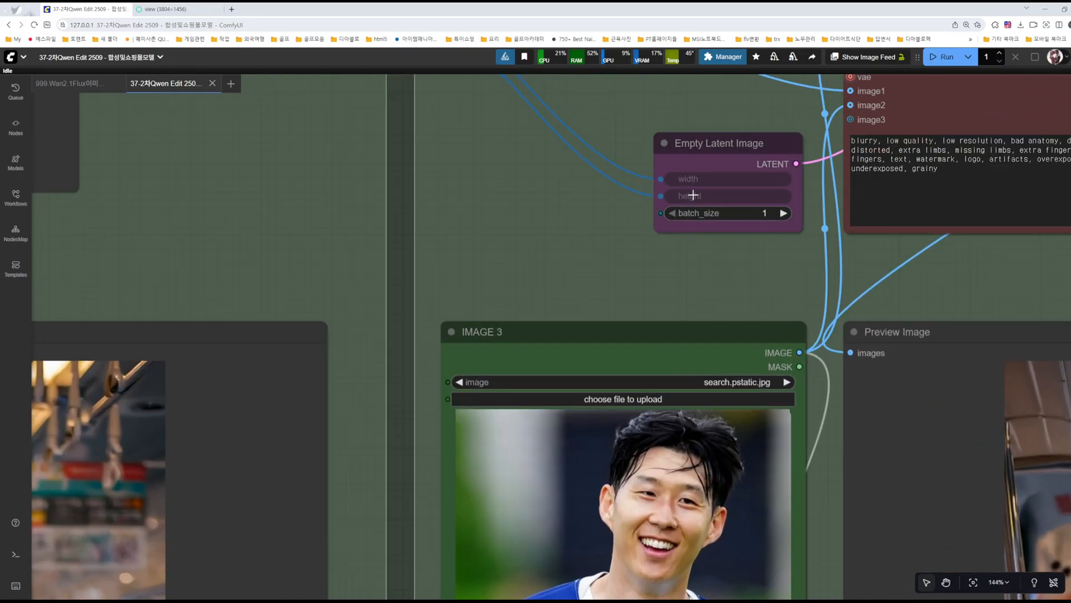
pyautogui.scroll(-4, 655, 208)
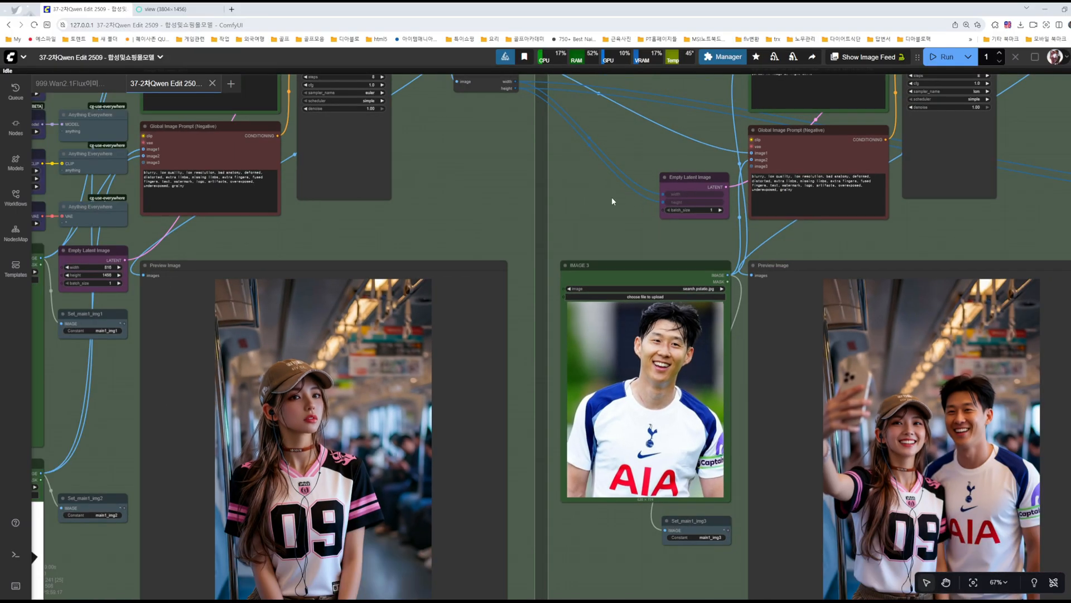
pyautogui.moveTo(612, 197); pyautogui.dragTo(642, 288)
pyautogui.scroll(1, 672, 303)
pyautogui.scroll(11, 672, 300)
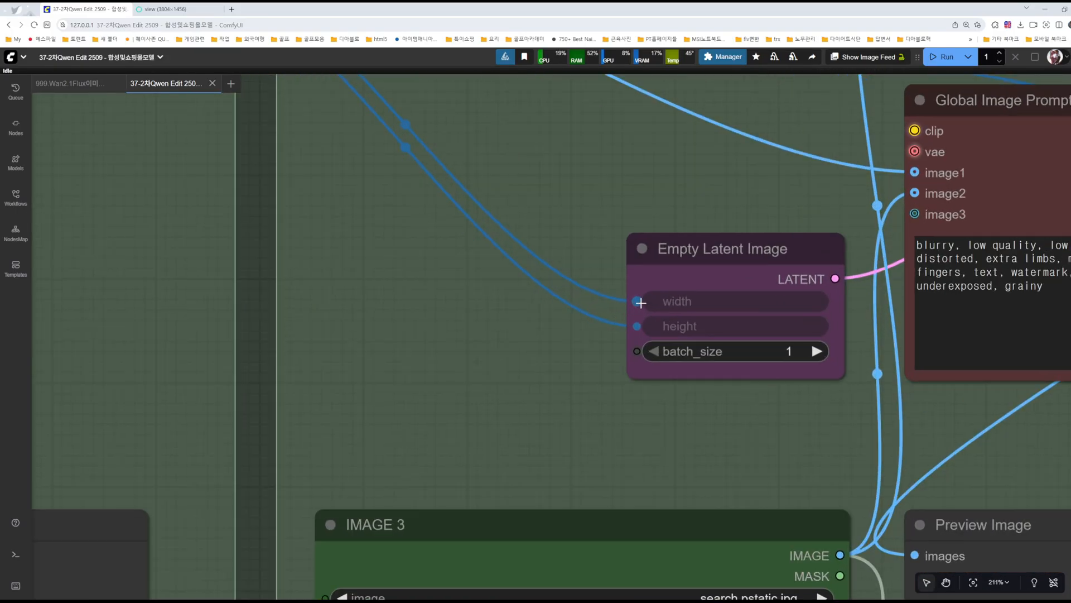
pyautogui.moveTo(640, 303); pyautogui.dragTo(467, 253)
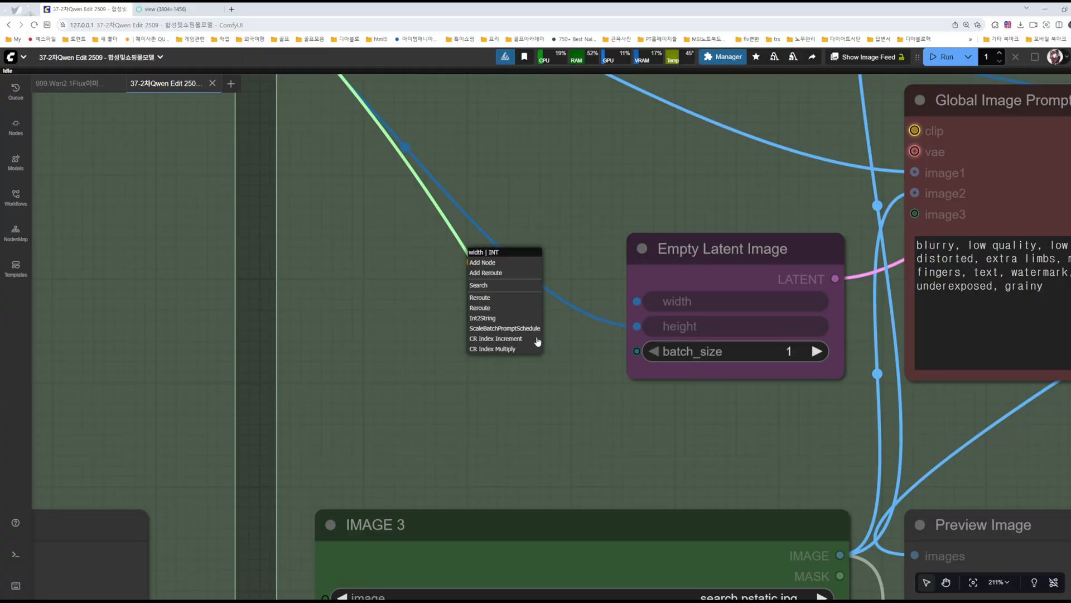
pyautogui.click(592, 339)
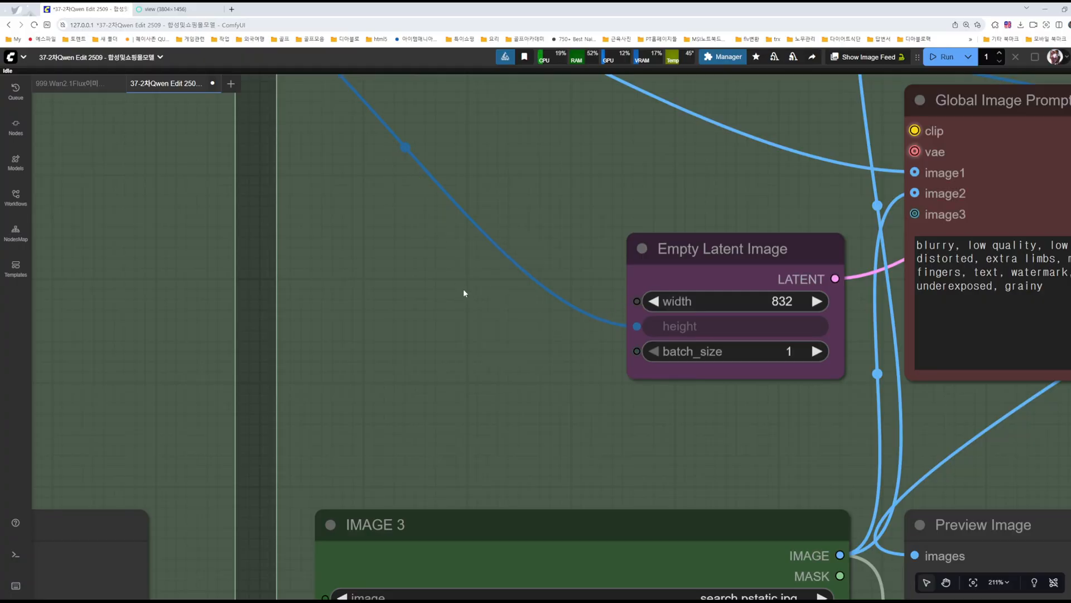
pyautogui.hotkey('ctrl', 'z')
pyautogui.scroll(-12, 523, 327)
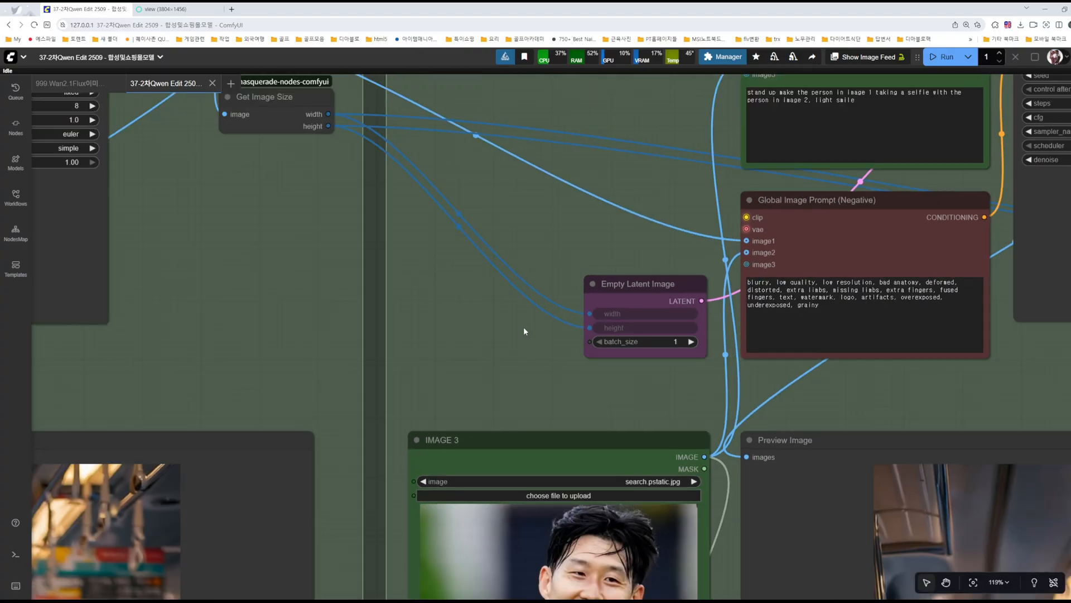
pyautogui.scroll(-3, 521, 331)
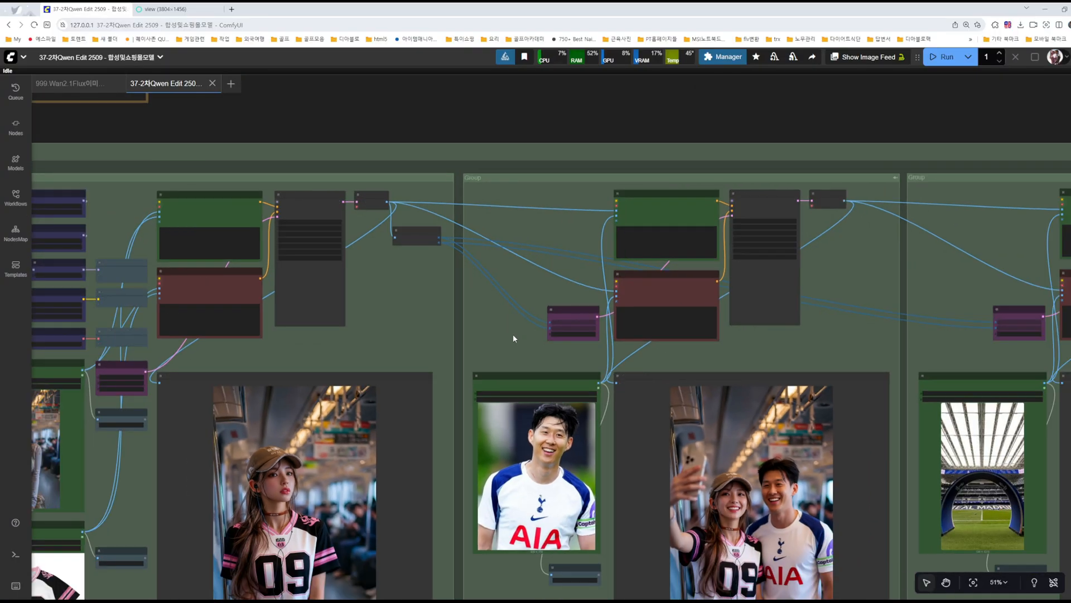
pyautogui.scroll(-6, 514, 338)
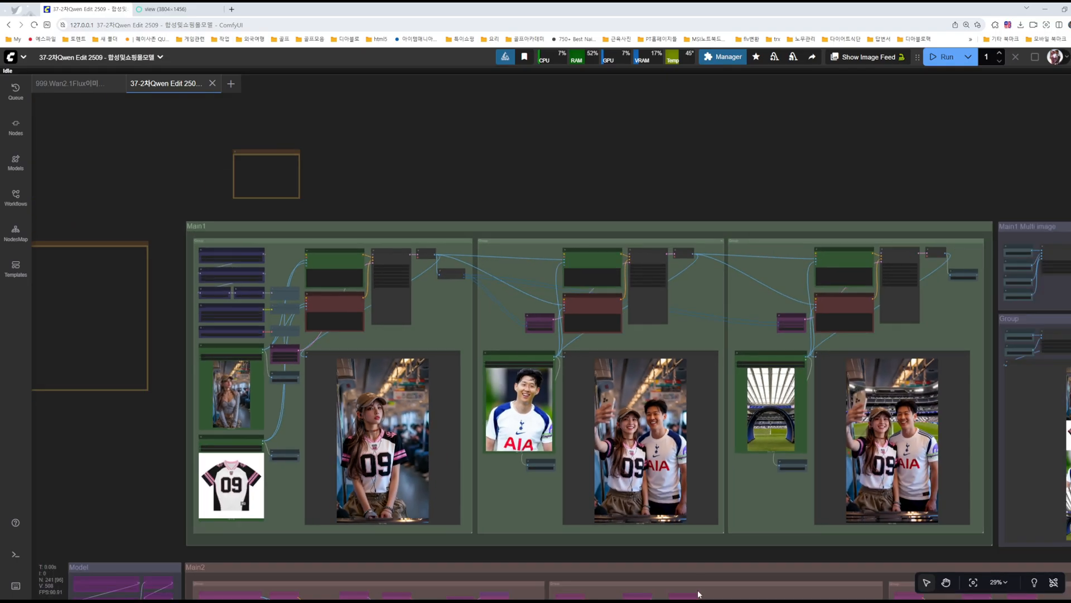
# - Switch to Midjourney to view the subway model images, check the Pinterest reference photo, and return to ComfyUI
pyautogui.click(703, 601)
pyautogui.click(686, 601)
pyautogui.click(680, 600)
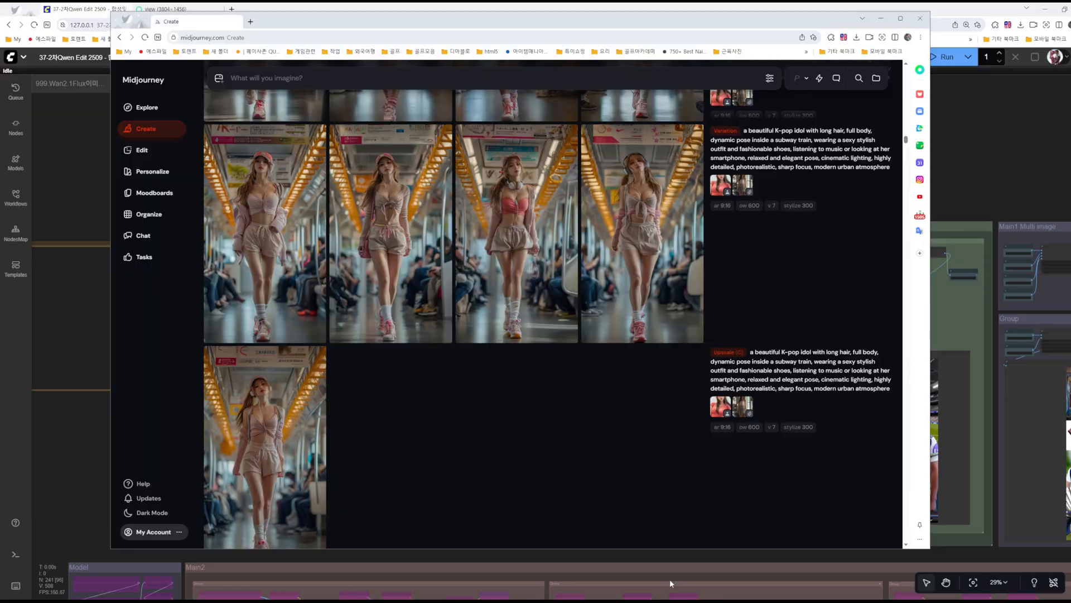
pyautogui.scroll(5, 352, 194)
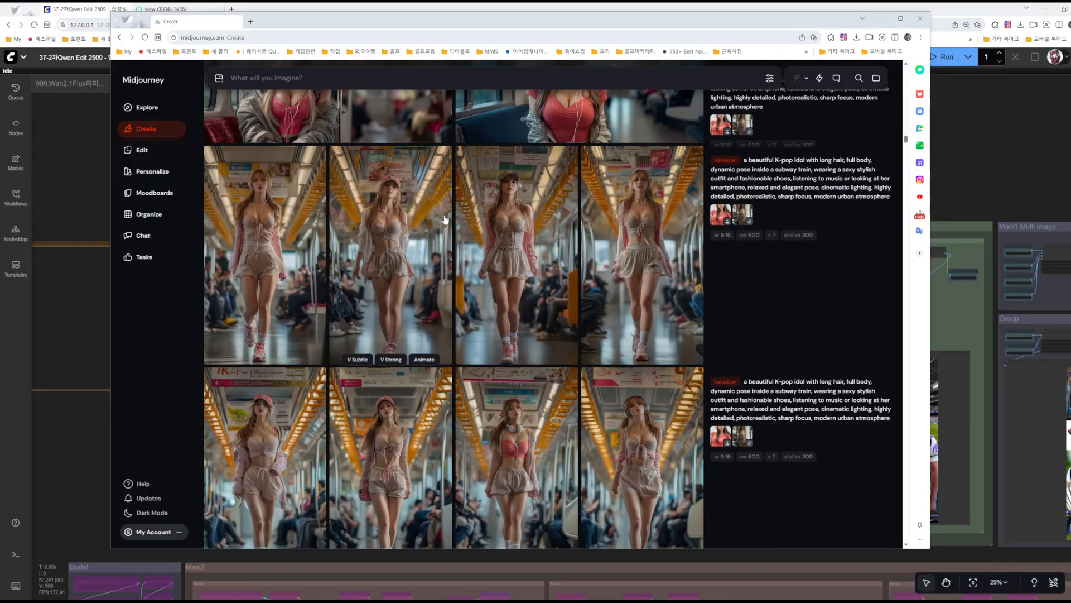
pyautogui.click(880, 18)
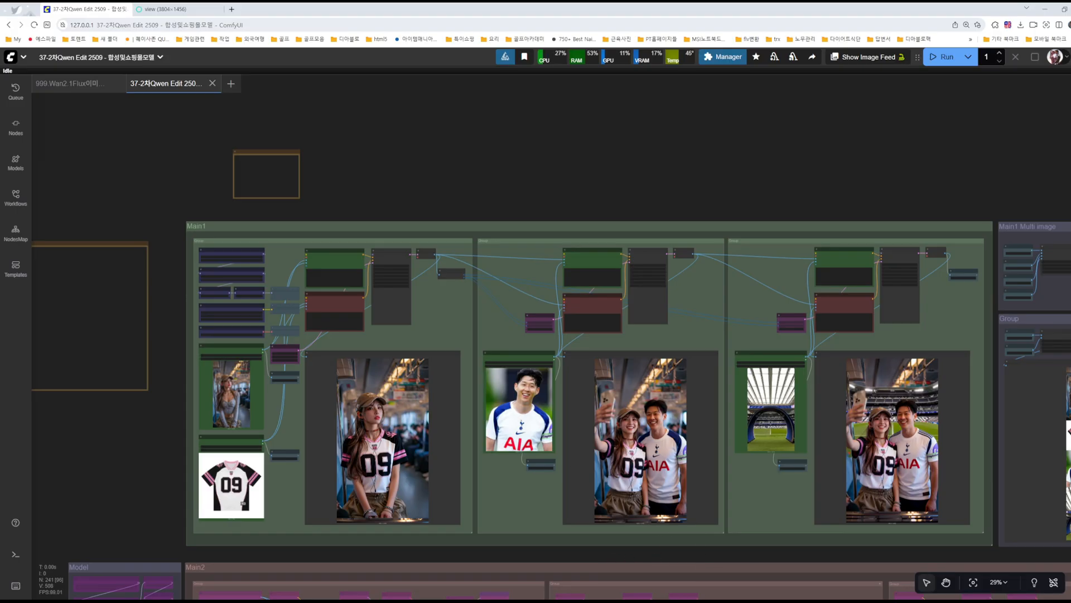
pyautogui.hotkey('alt', 'Tab')
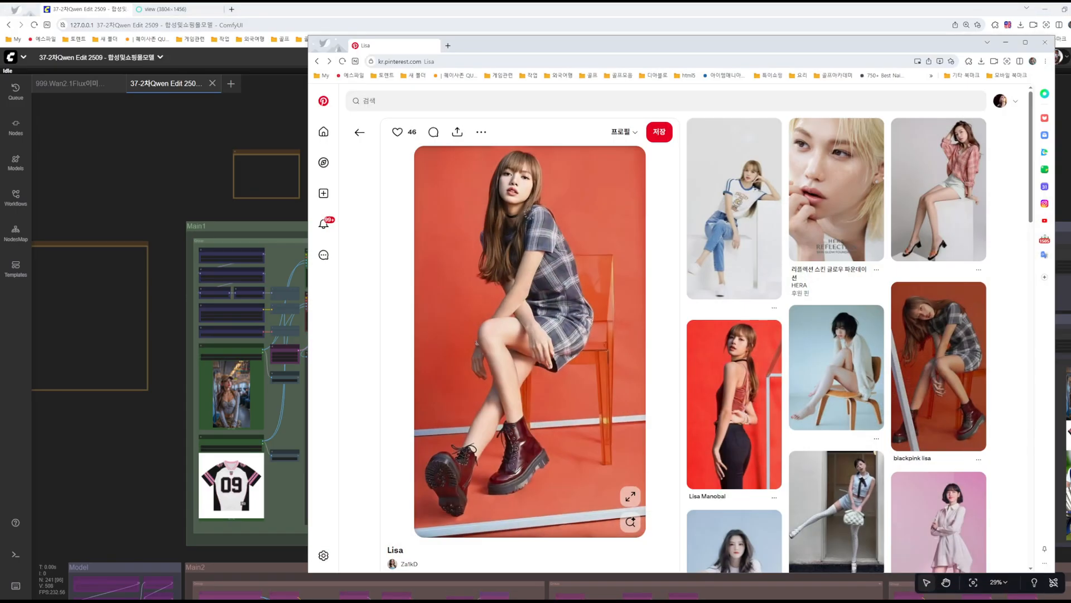
pyautogui.hotkey('alt', 'Tab')
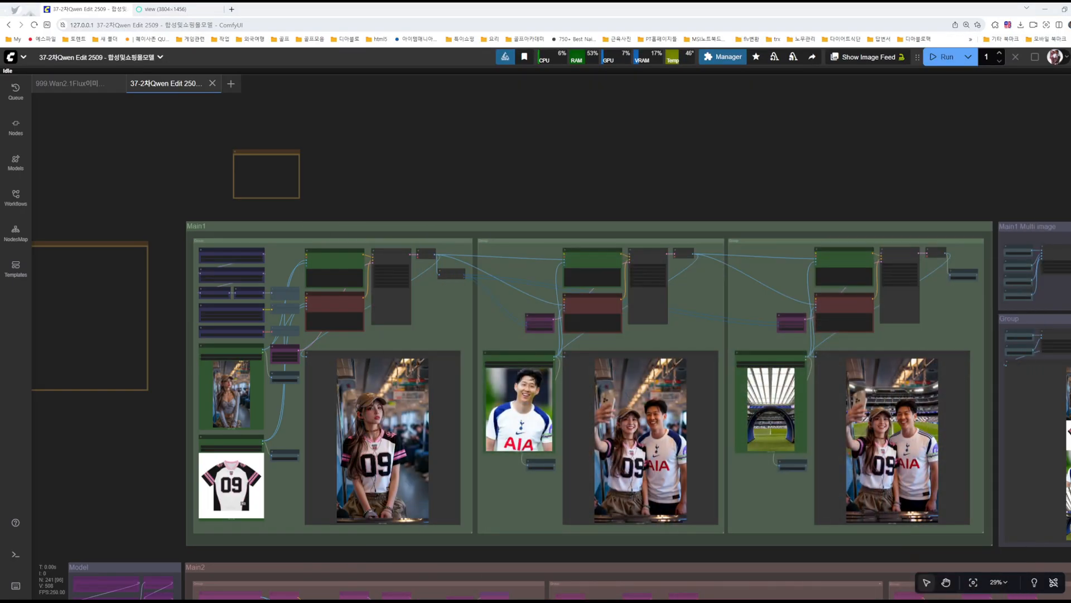
# - Switch to Google Photos, return from the open studio photo to the AI Mayajin album, and browse its images
pyautogui.hotkey('alt', 'Tab')
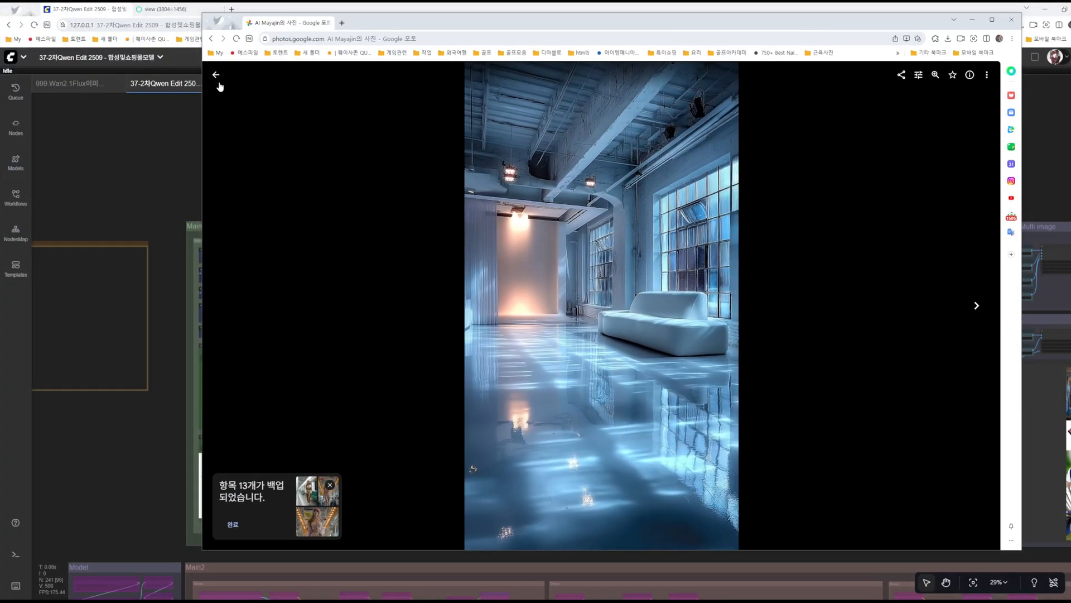
pyautogui.click(219, 84)
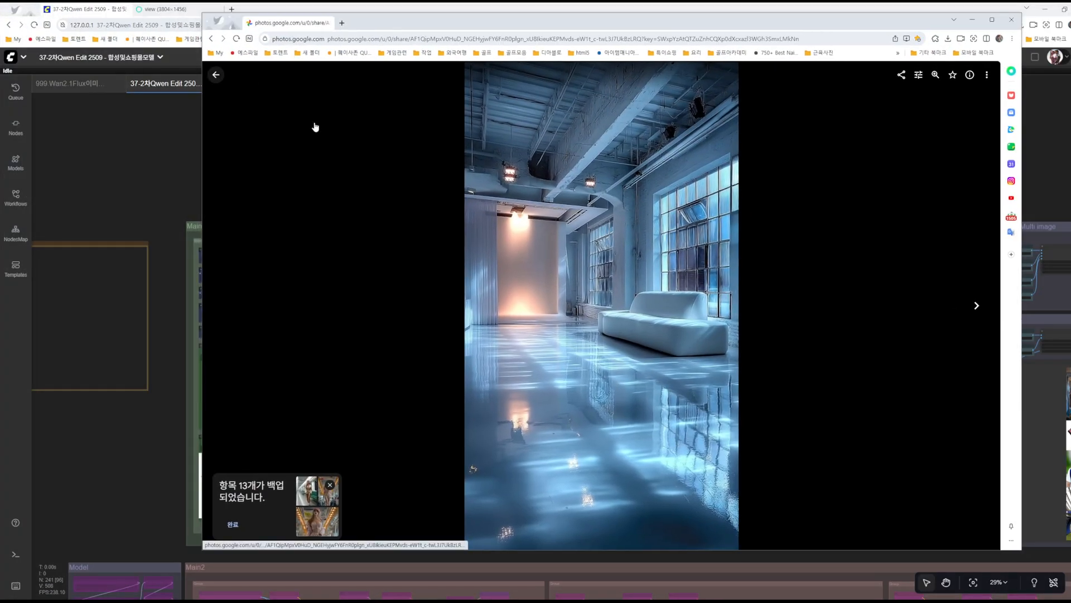
pyautogui.scroll(15, 618, 367)
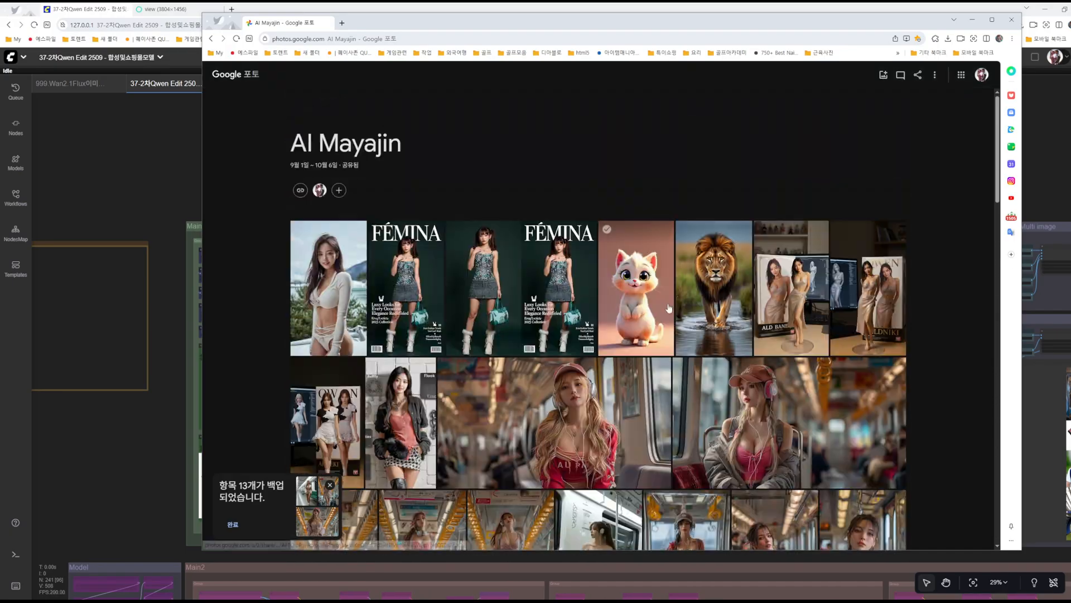
pyautogui.scroll(-15, 648, 320)
pyautogui.scroll(-5, 654, 328)
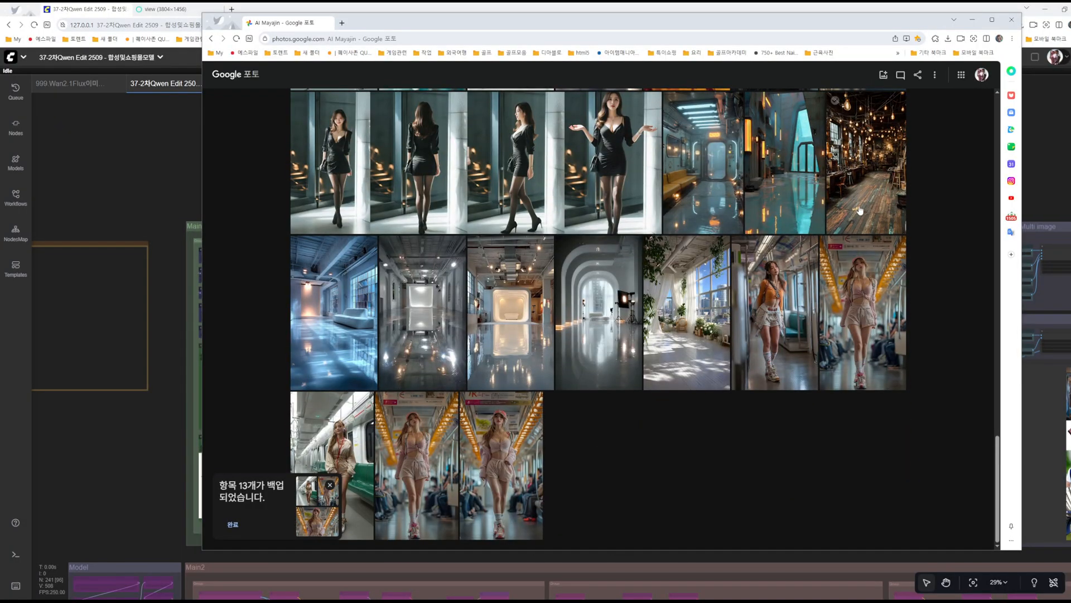
pyautogui.scroll(5, 627, 296)
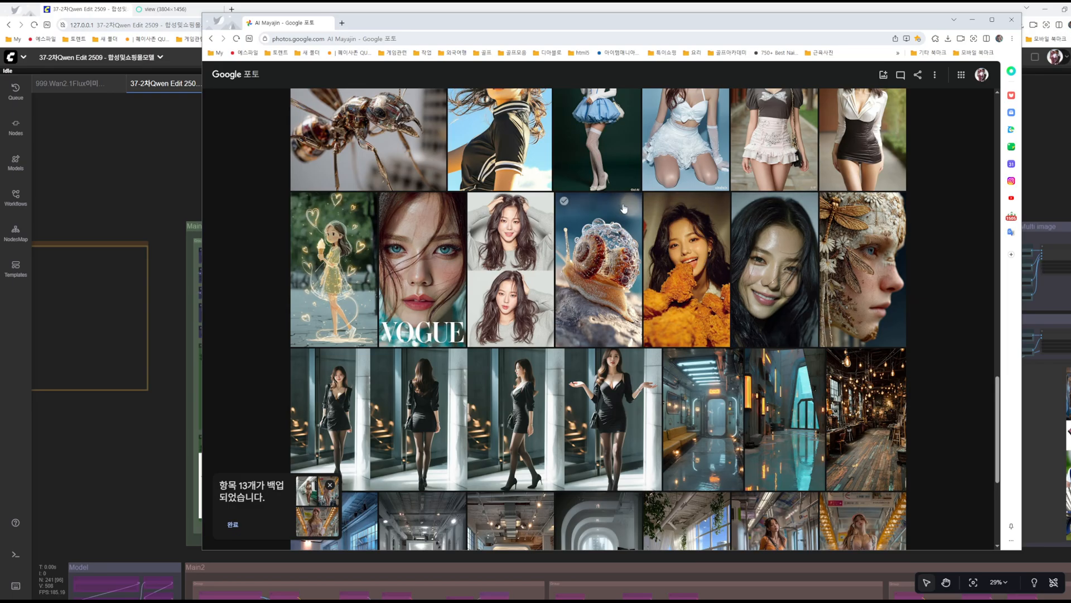
pyautogui.scroll(6, 671, 249)
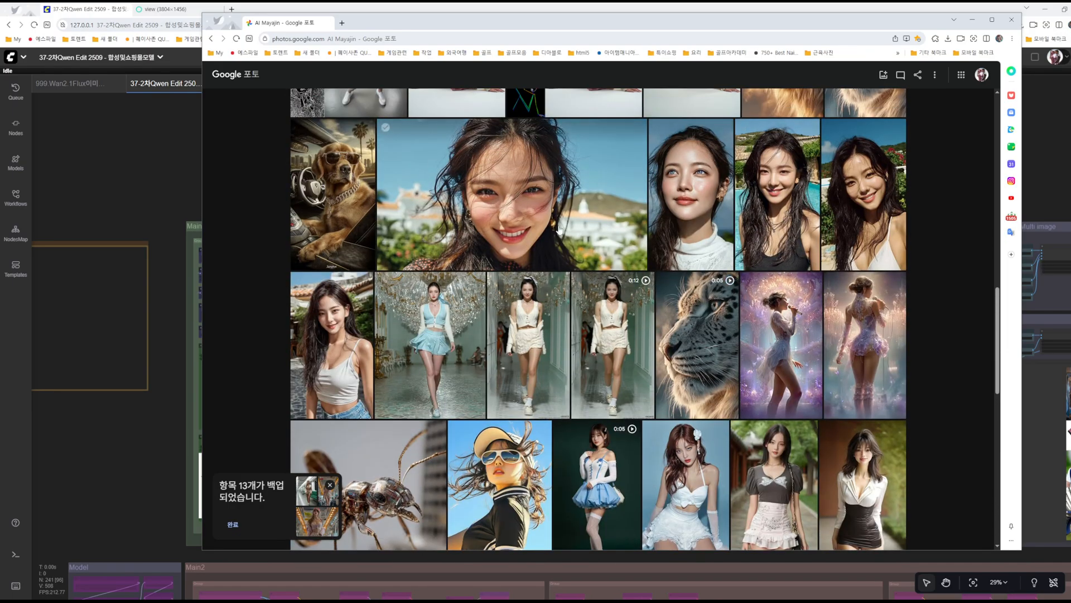
pyautogui.scroll(8, 708, 348)
pyautogui.scroll(2, 668, 263)
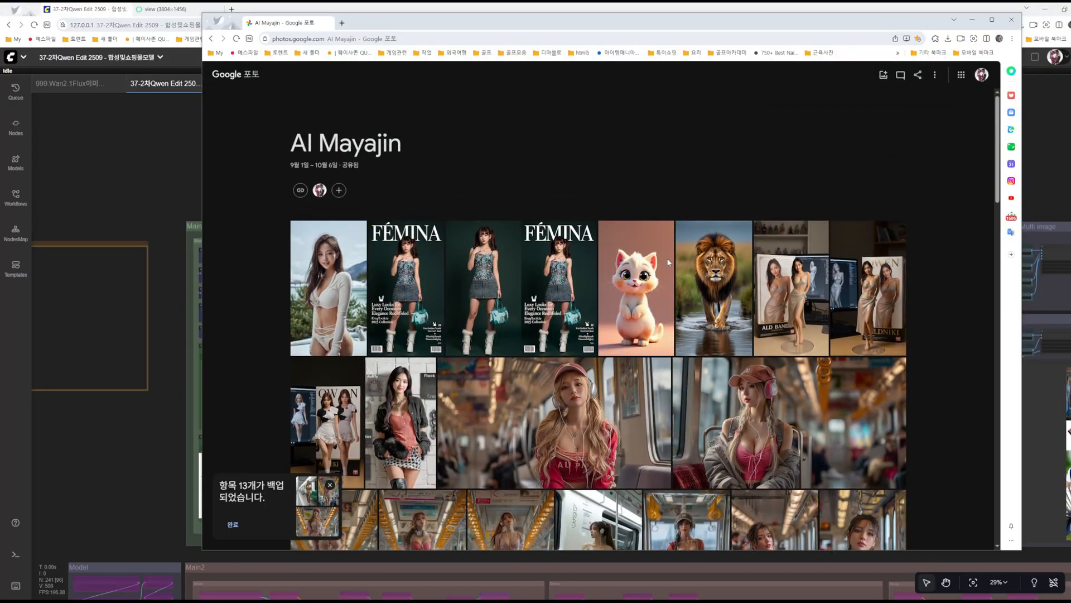
pyautogui.scroll(-8, 680, 262)
pyautogui.scroll(-5, 696, 262)
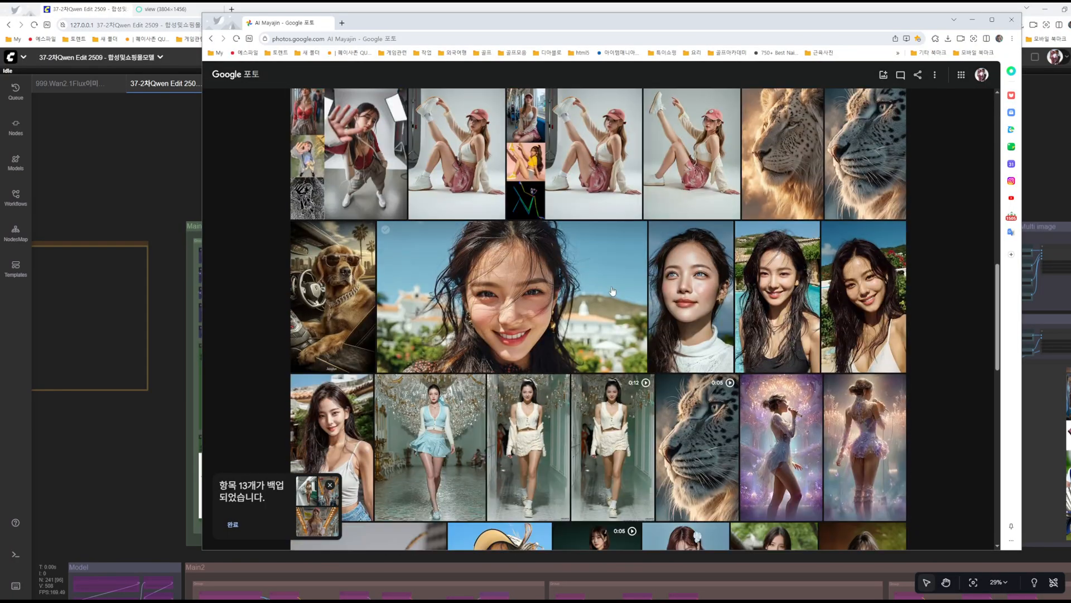
pyautogui.click(972, 19)
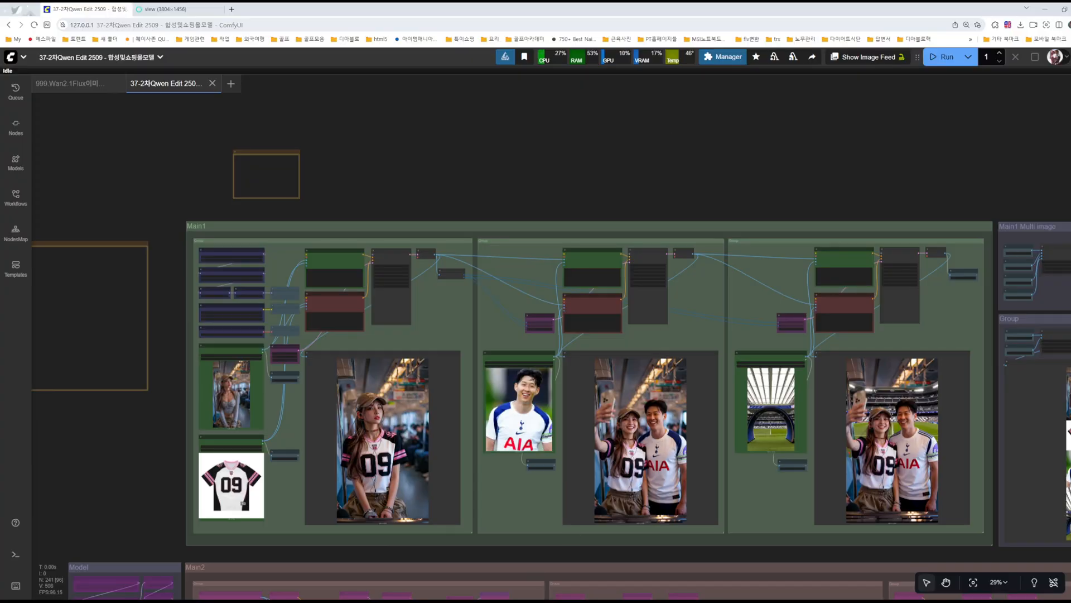
# - Switch to the Patreon post draft and review it from the composite images up to its cover image
pyautogui.moveTo(636, 575)
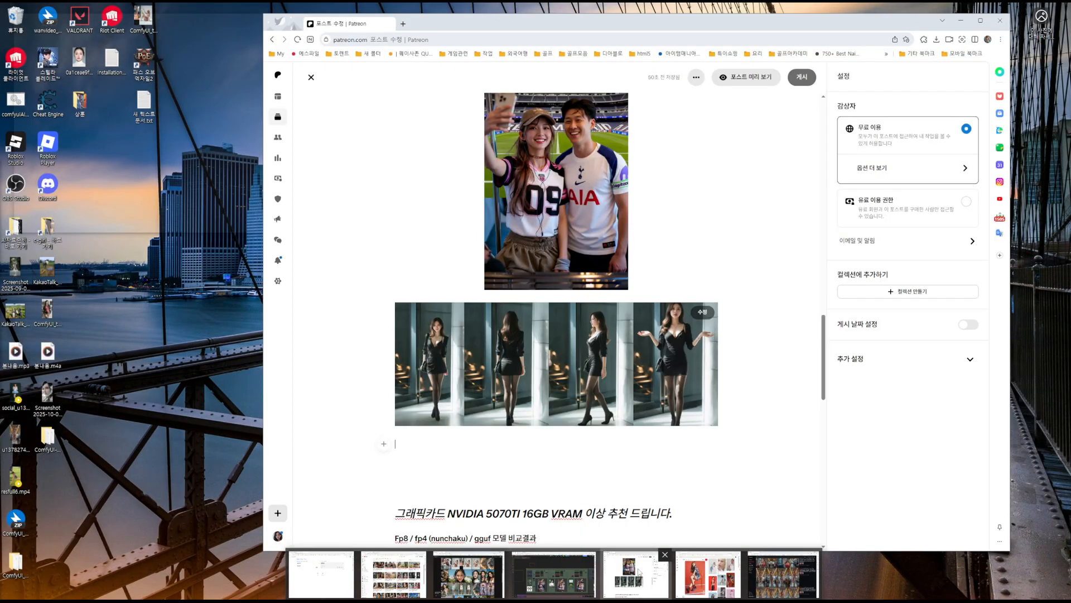
pyautogui.click(636, 574)
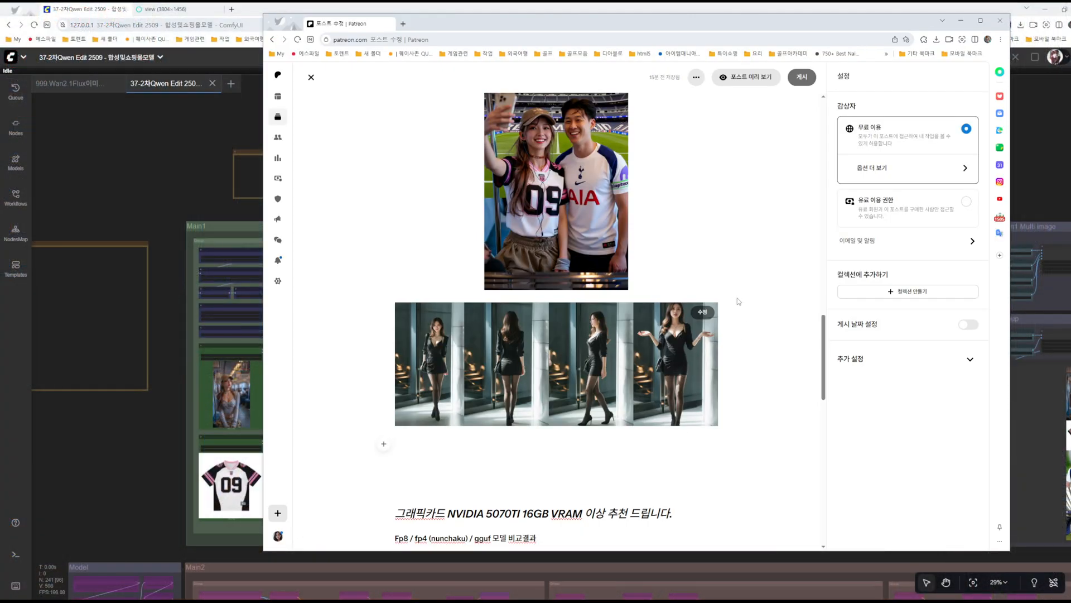
pyautogui.scroll(15, 739, 302)
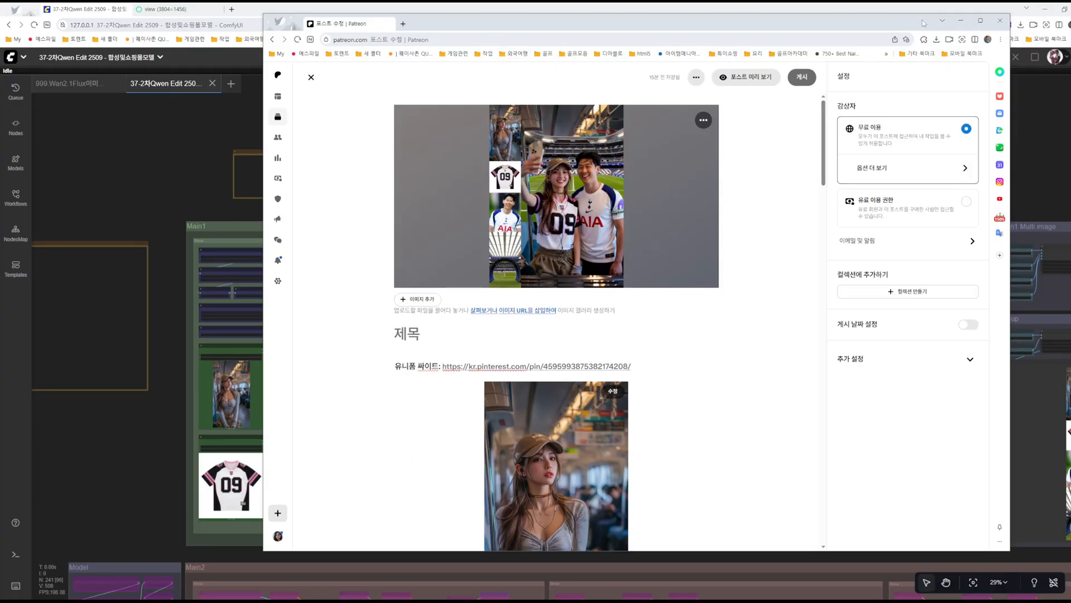
pyautogui.click(961, 20)
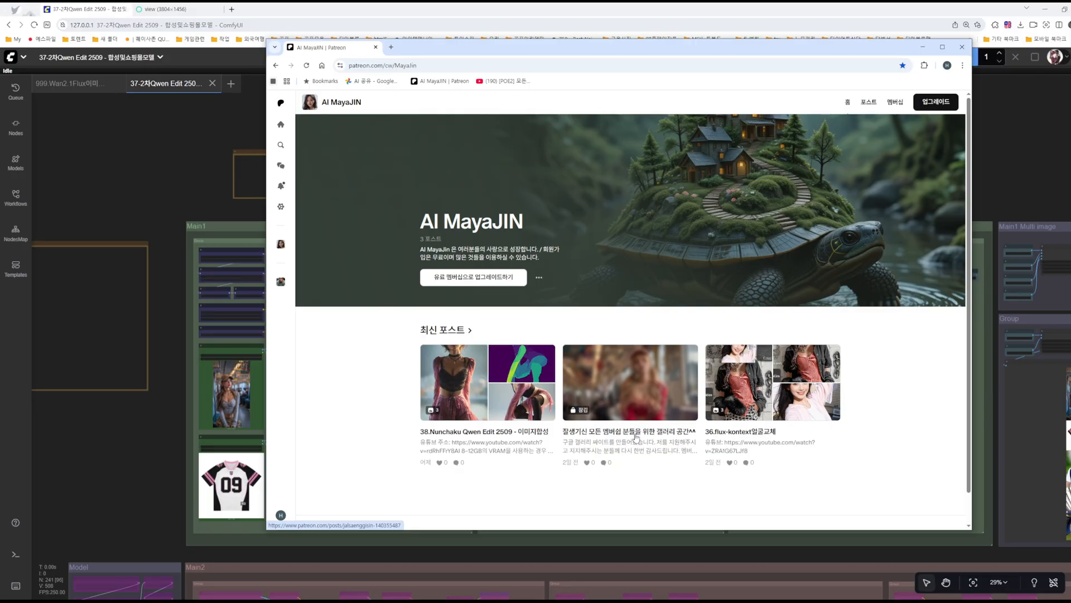
# - Open the AI MayaJIN Patreon post "잘생기신 모든 멤버쉽 분들을 위한 갤러리 공간^^" and read its gallery usage notes
pyautogui.click(637, 413)
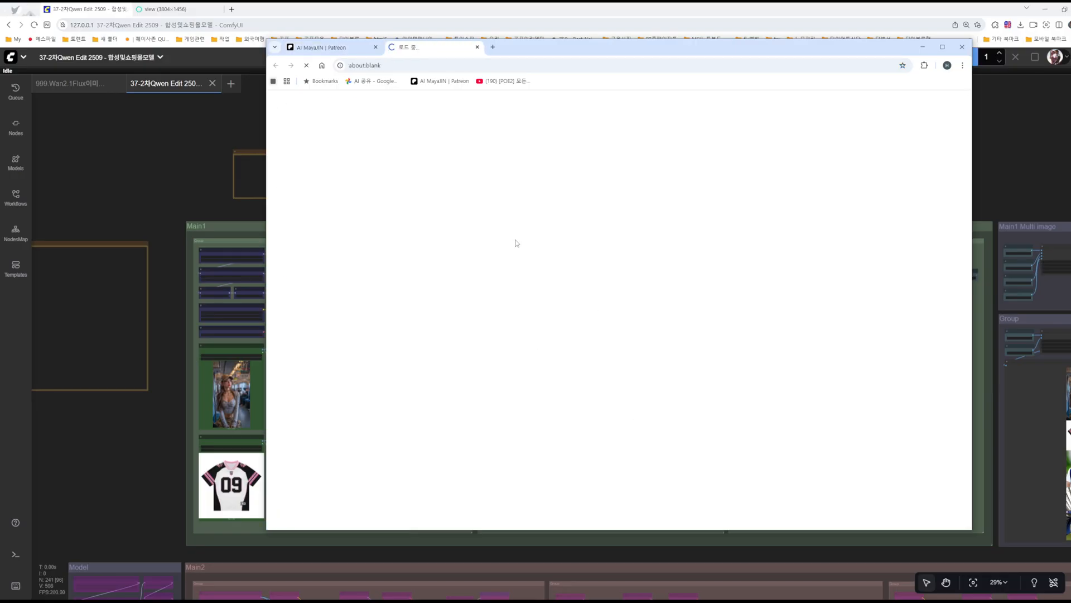
pyautogui.scroll(-3, 614, 312)
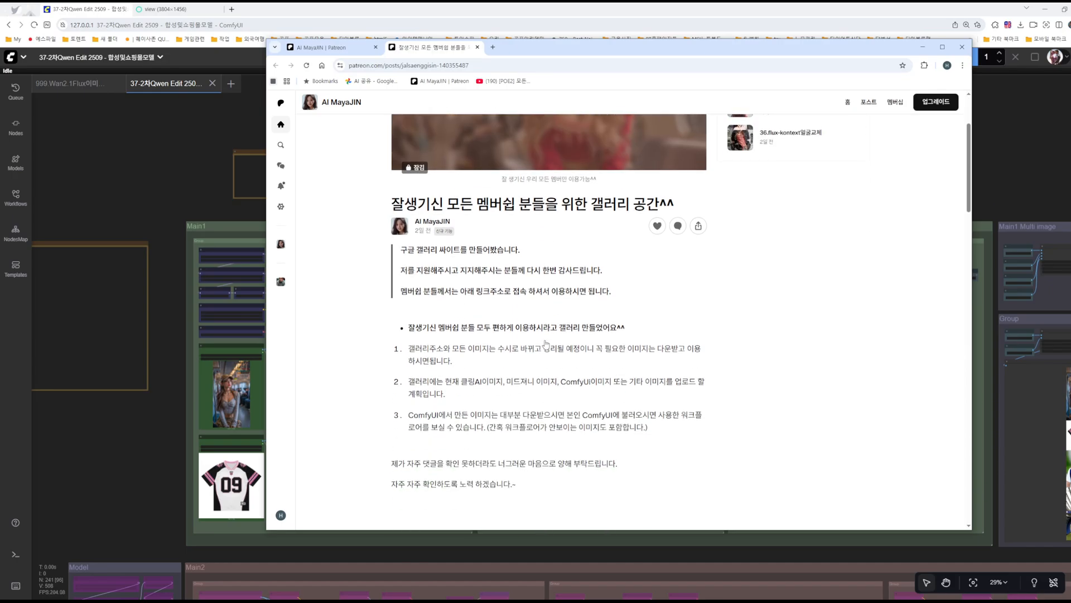
pyautogui.scroll(3, 614, 312)
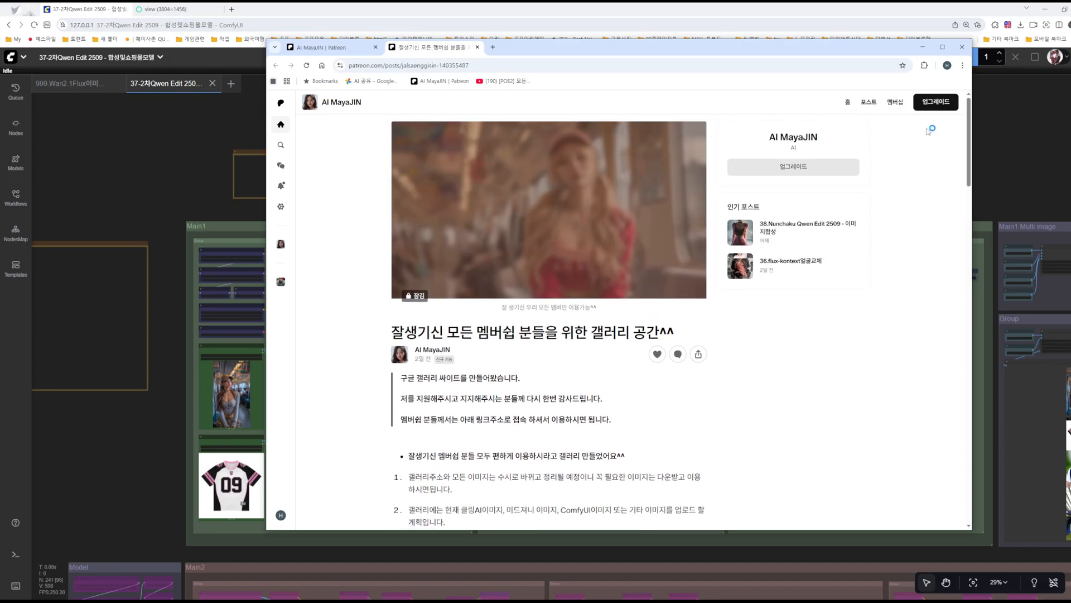
pyautogui.scroll(-9, 569, 267)
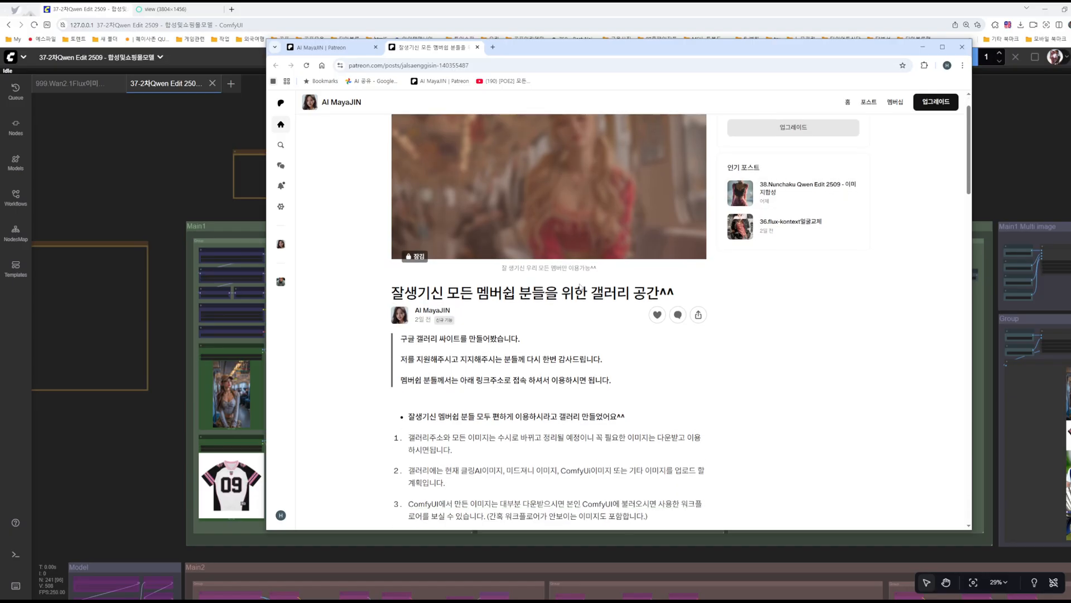
pyautogui.scroll(2, 561, 261)
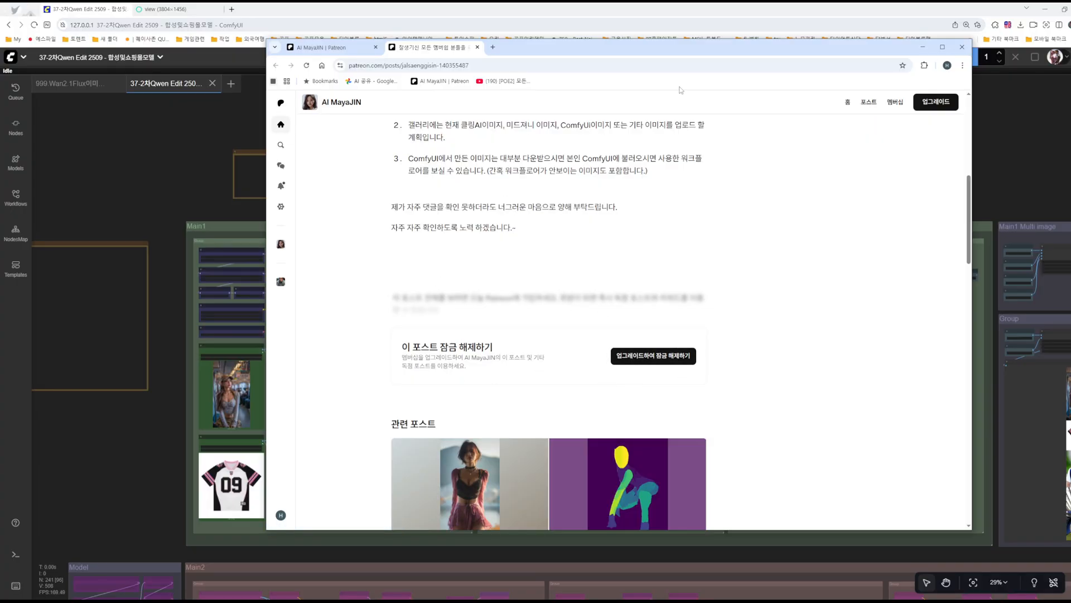
pyautogui.click(922, 46)
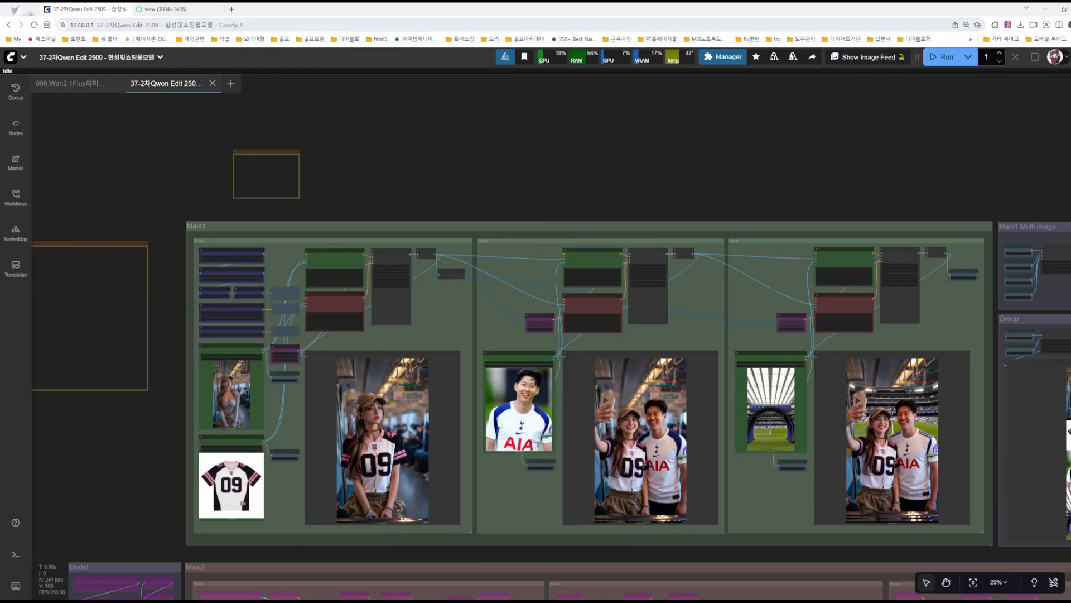